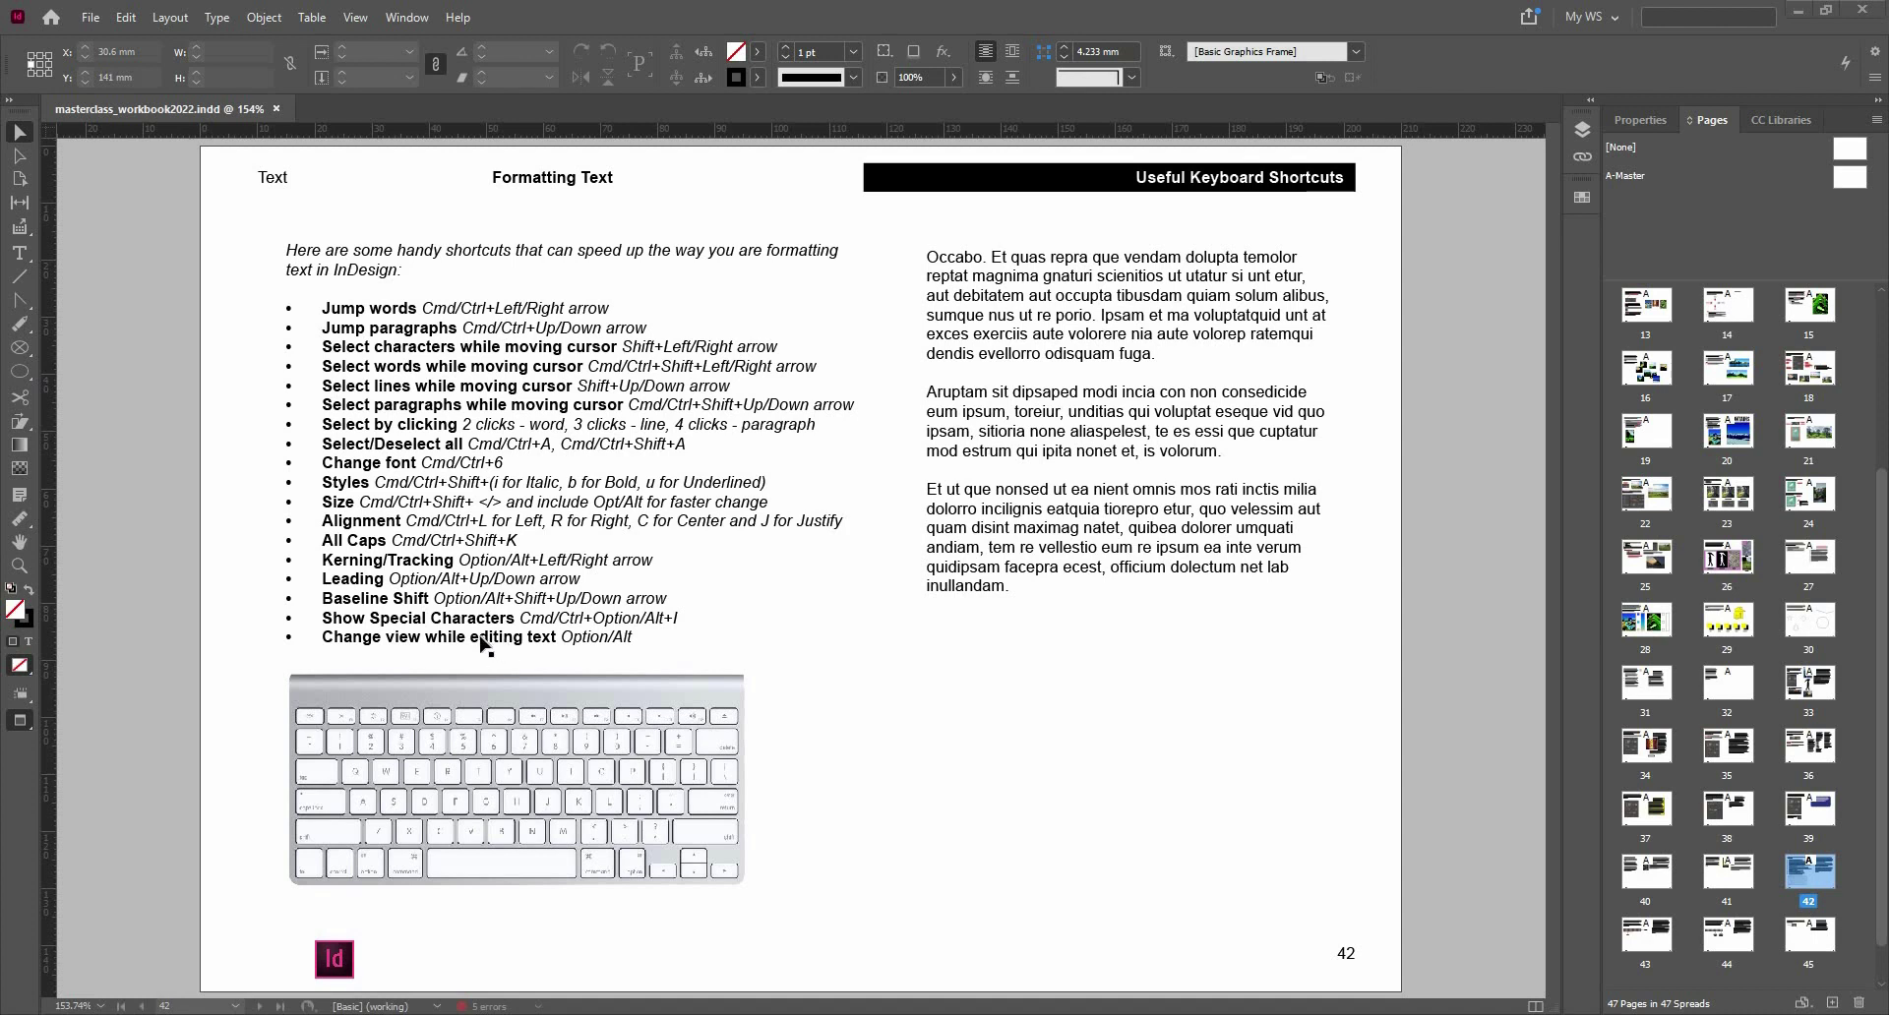
- Enter the placeholder text frame beside the shortcut list and move the text cursor by words and paragraphs to just before "modi"
left_click(666, 455)
key("ctrl+shift+a")
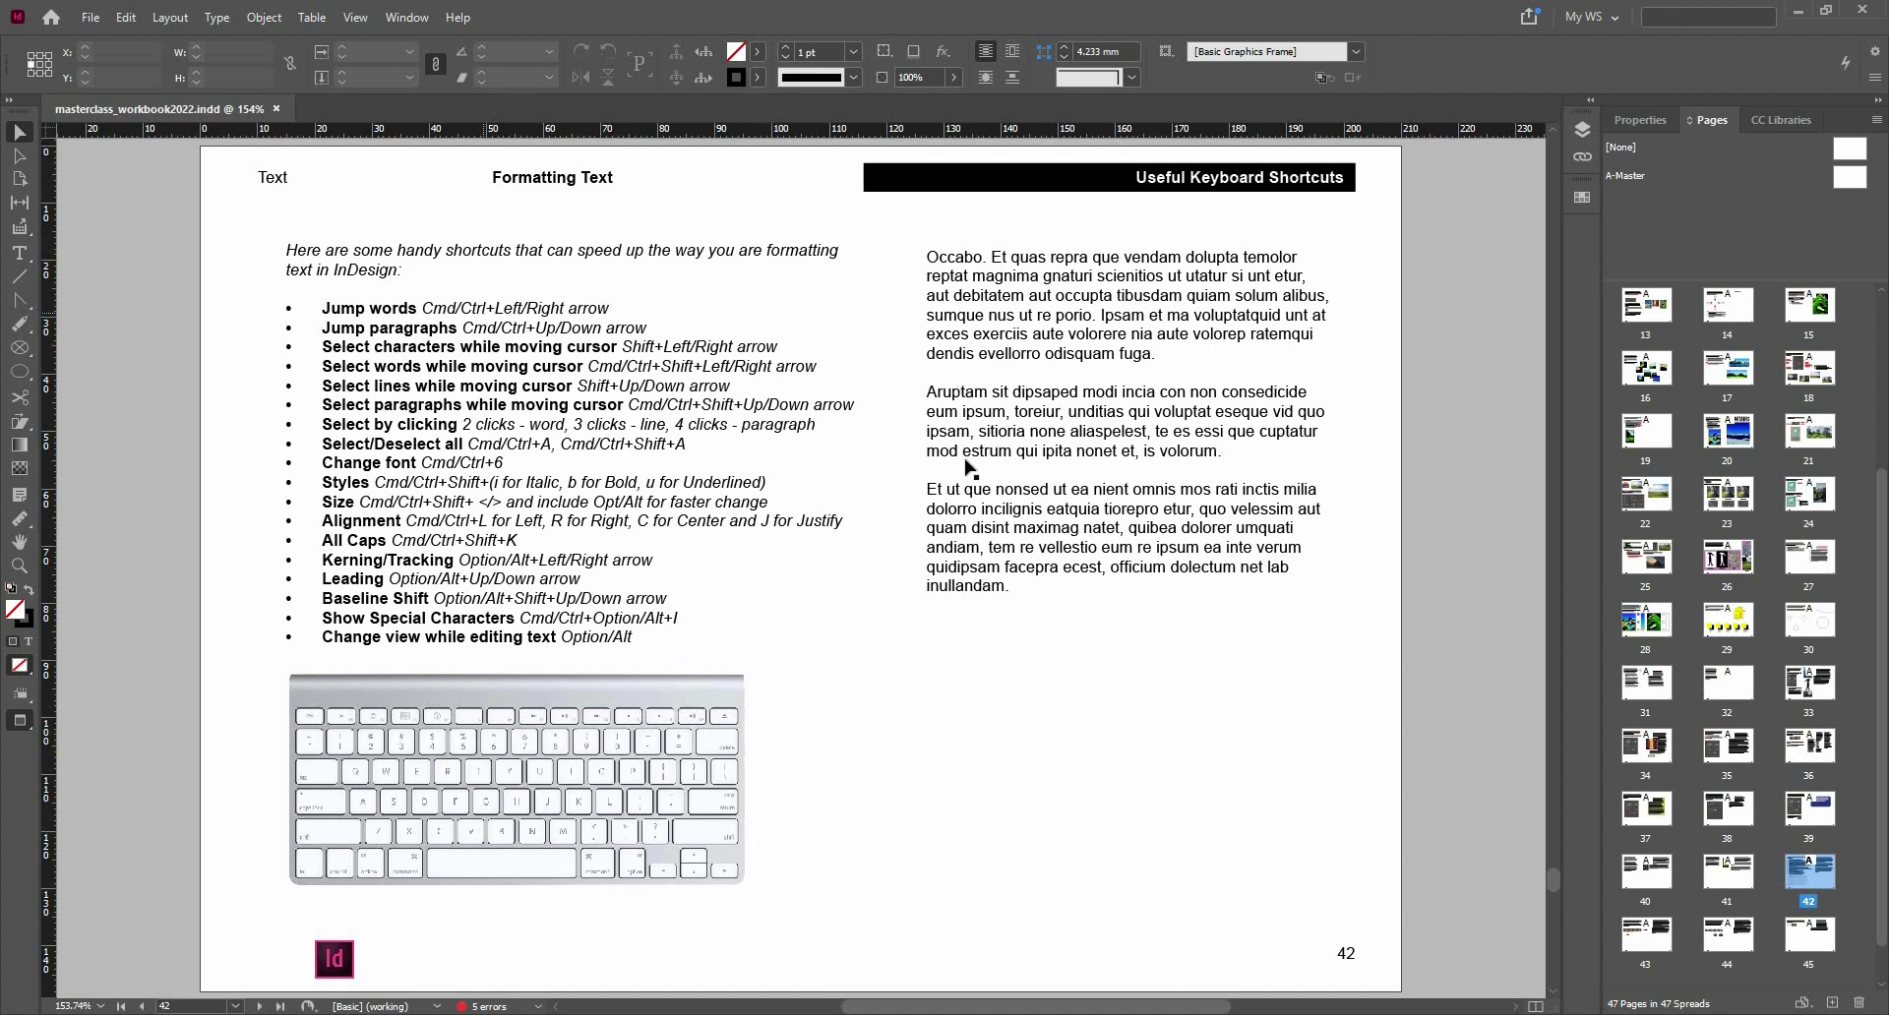
left_click(1095, 630)
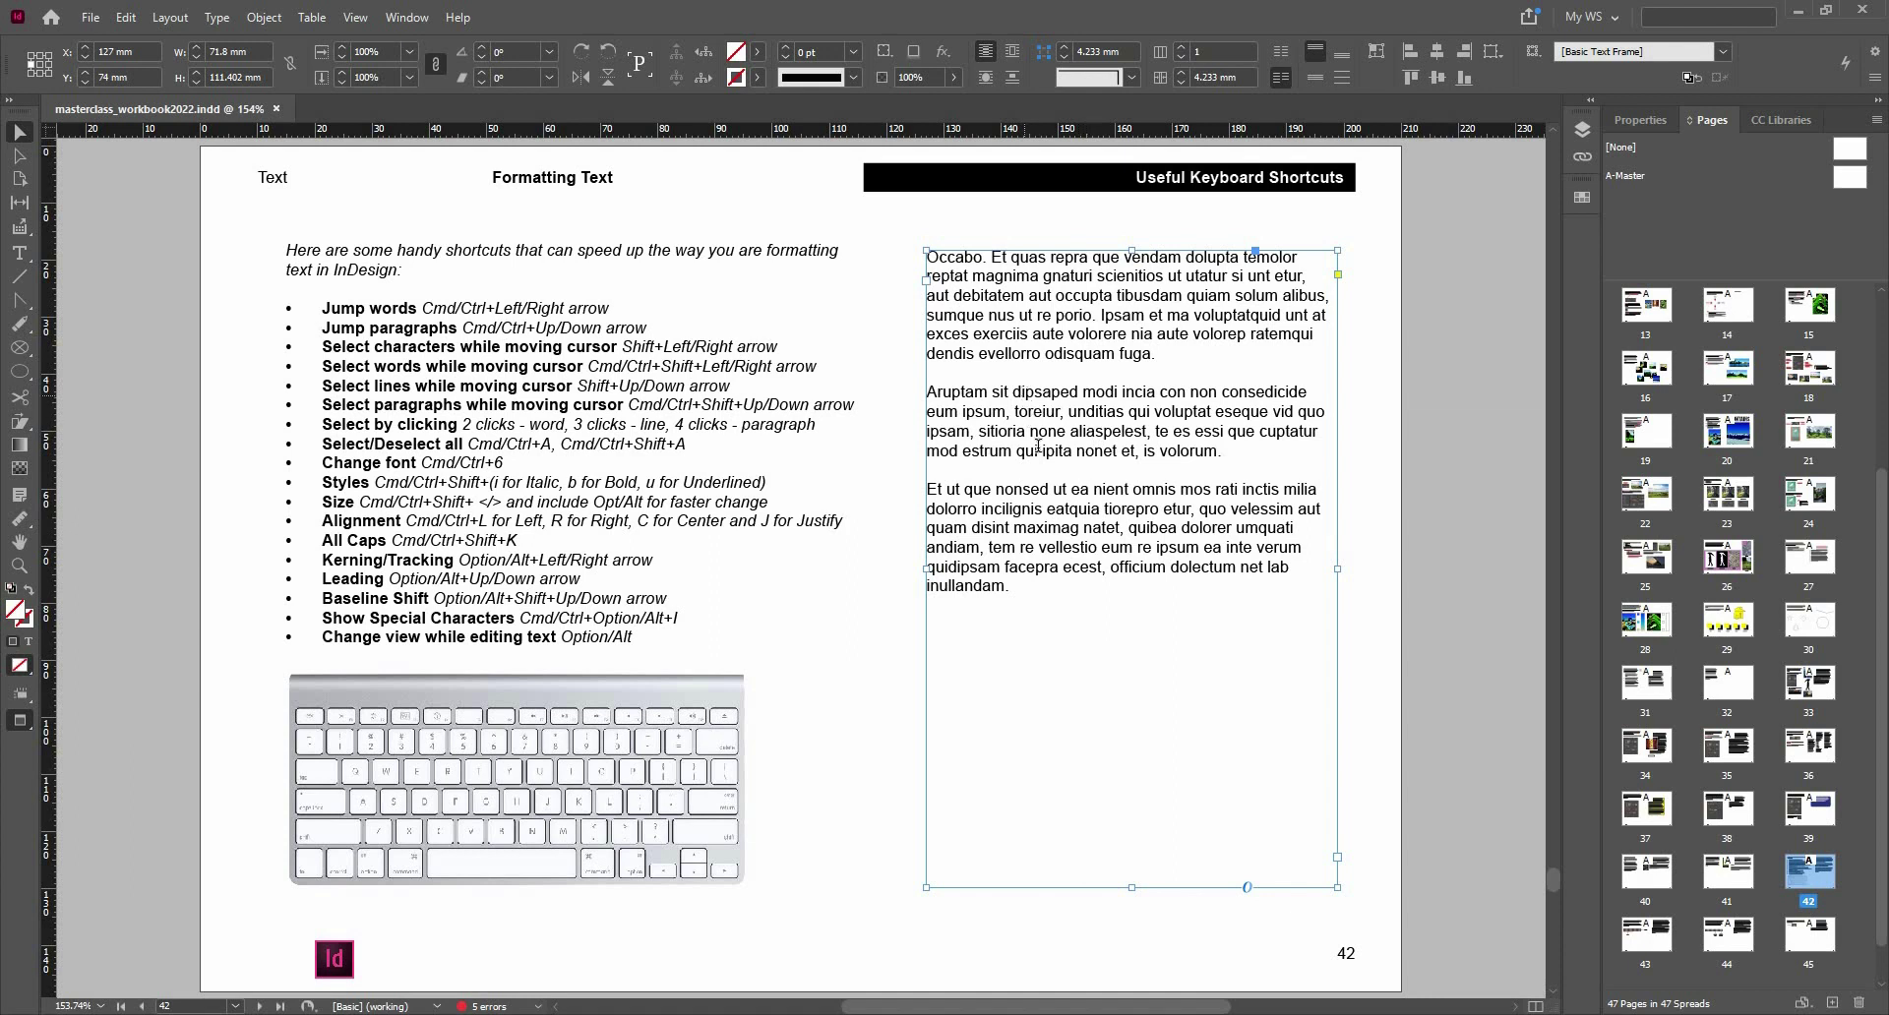
double_click(1016, 397)
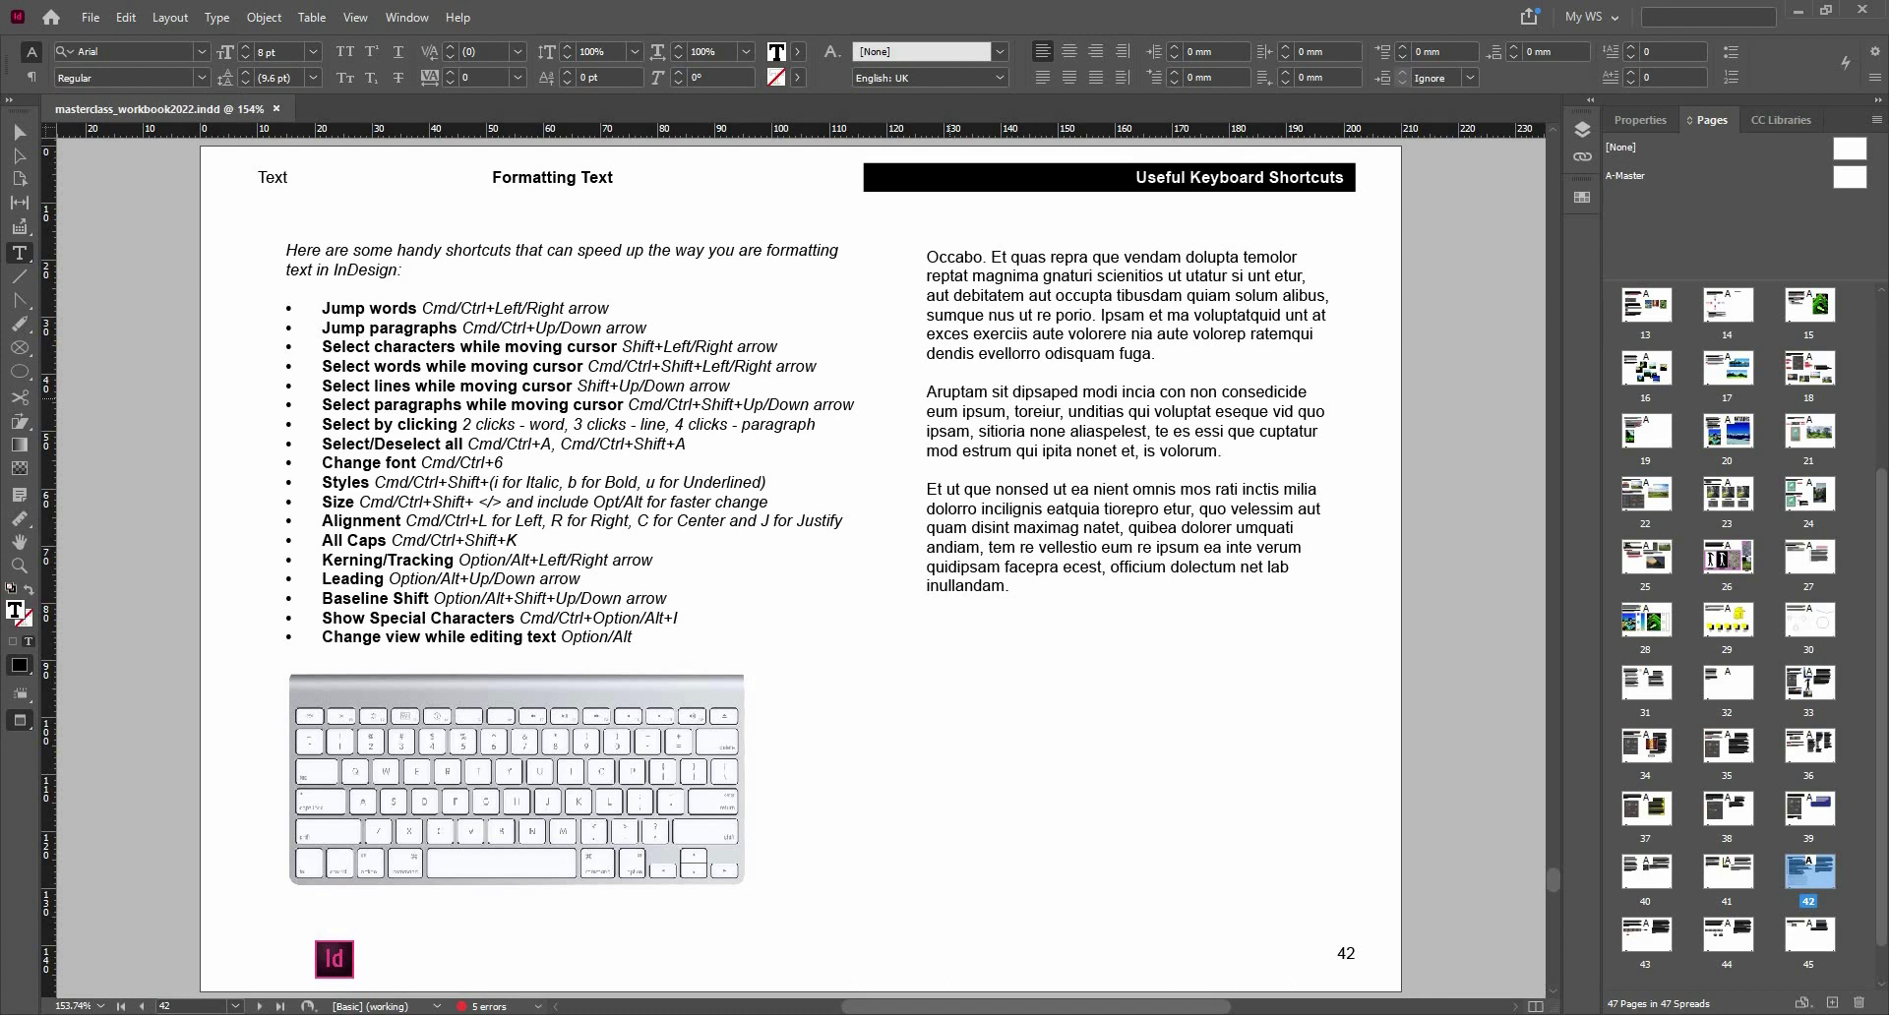
key("Left")
key("Left")
key("ctrl+Left")
key("ctrl+Up")
key("ctrl+Down")
key("ctrl+Up")
key("ctrl+Down")
key("ctrl+Right")
- Select "modi incia con" word by word, and reverse the selection back over "Aruptam sit dipsaped" into the blank line above
key("ctrl+shift+Right")
key("ctrl+shift+Right")
key("ctrl+shift+Right")
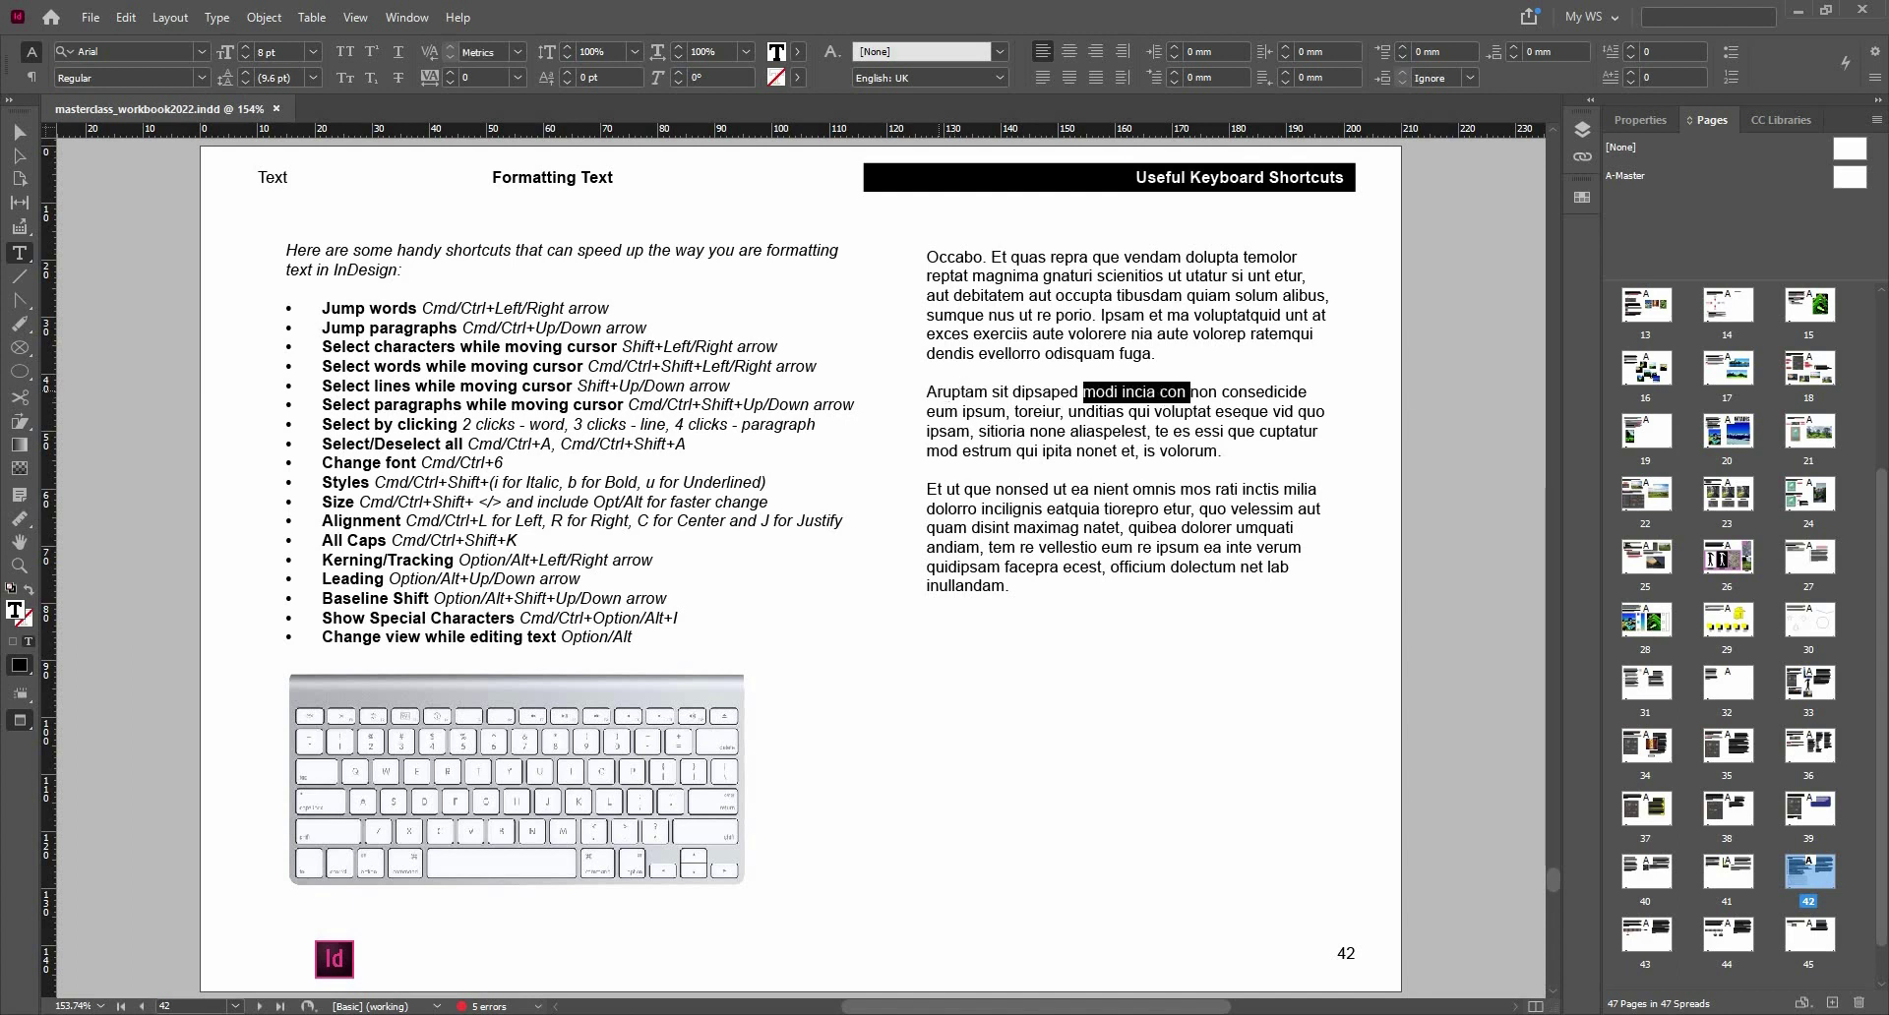
key("ctrl+shift+Left")
key("ctrl+shift+Left")
key("ctrl+shift+Left")
key("ctrl+shift+Left")
key("ctrl+shift+Left")
key("ctrl+shift+Left")
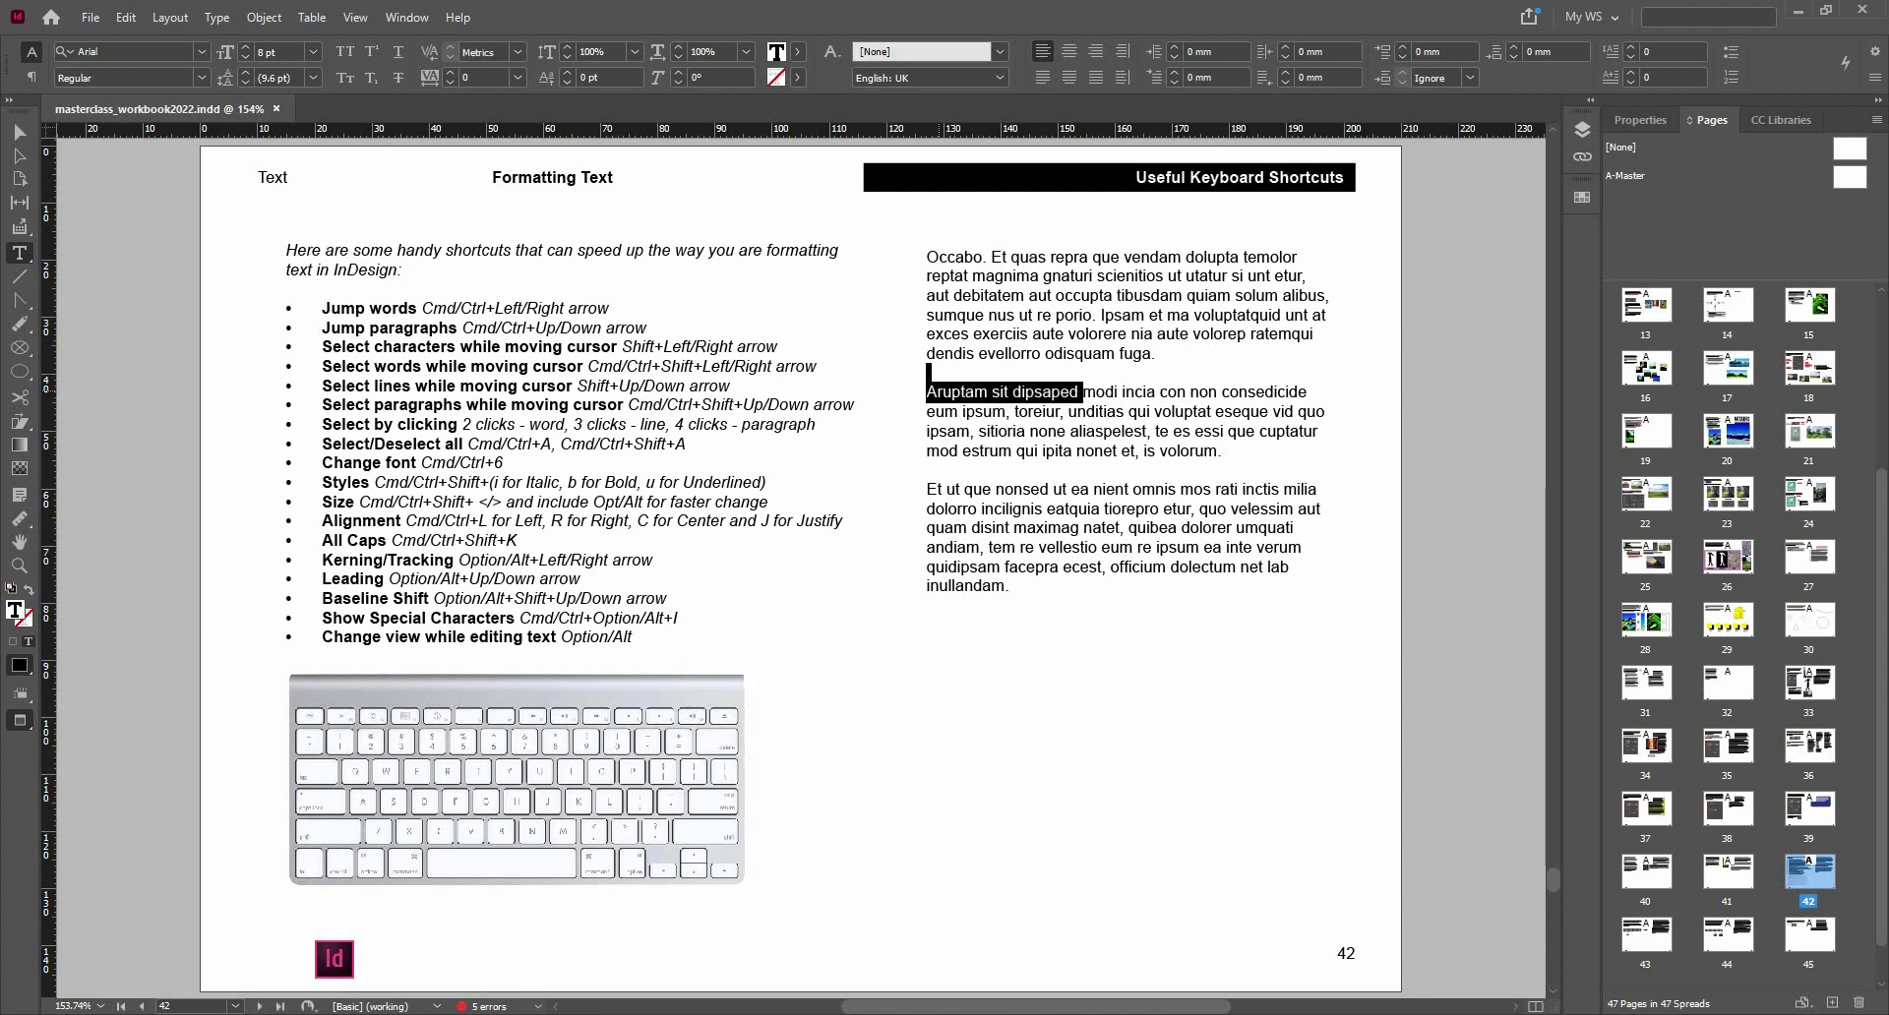
- Extend and shrink the selection in the placeholder text by whole paragraphs, by words and by a single character
key("ctrl+shift+Up")
key("ctrl+shift+Down")
key("ctrl+shift+Down")
key("ctrl+shift+Up")
key("ctrl+shift+Right")
key("ctrl+shift+Right")
key("ctrl+shift+Right")
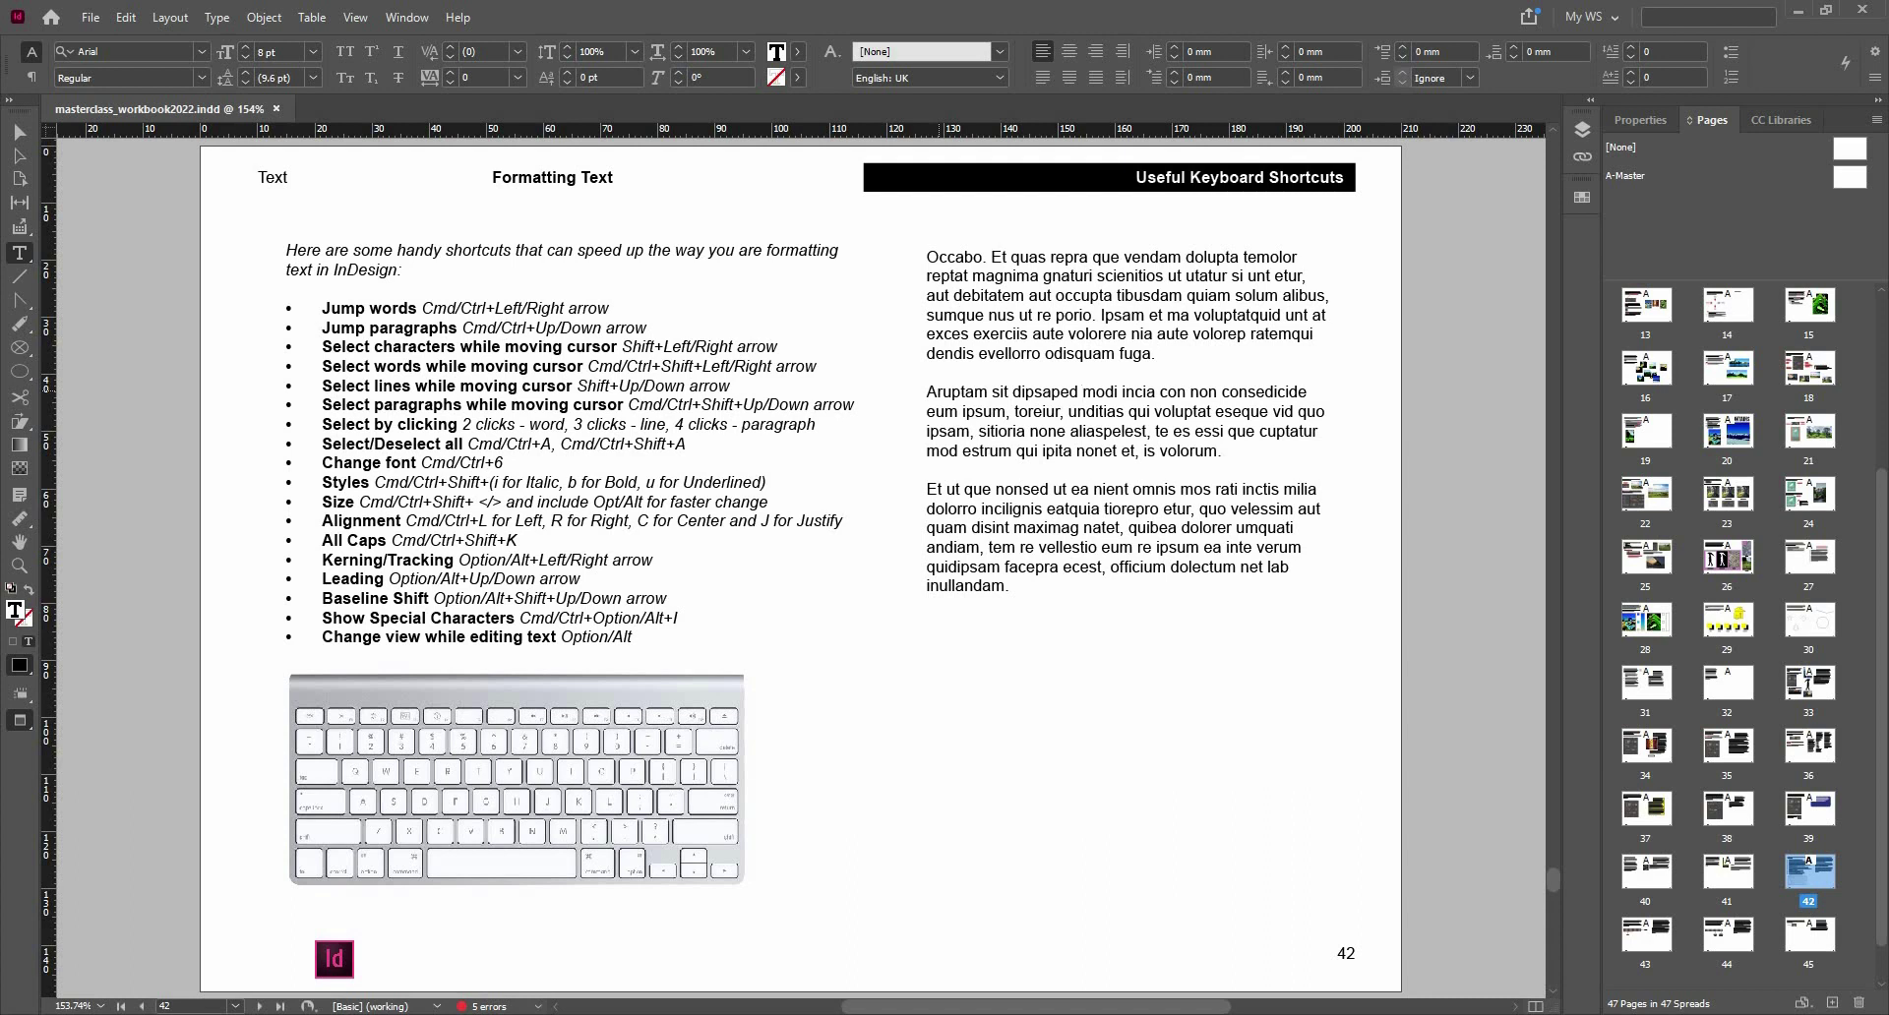
key("shift+Right")
key("shift+Left")
- Select the word "modi", its line, the second paragraph and the entire placeholder story in turn, and leave text editing
double_click(1100, 391)
triple_click(1099, 390)
left_click(1100, 390)
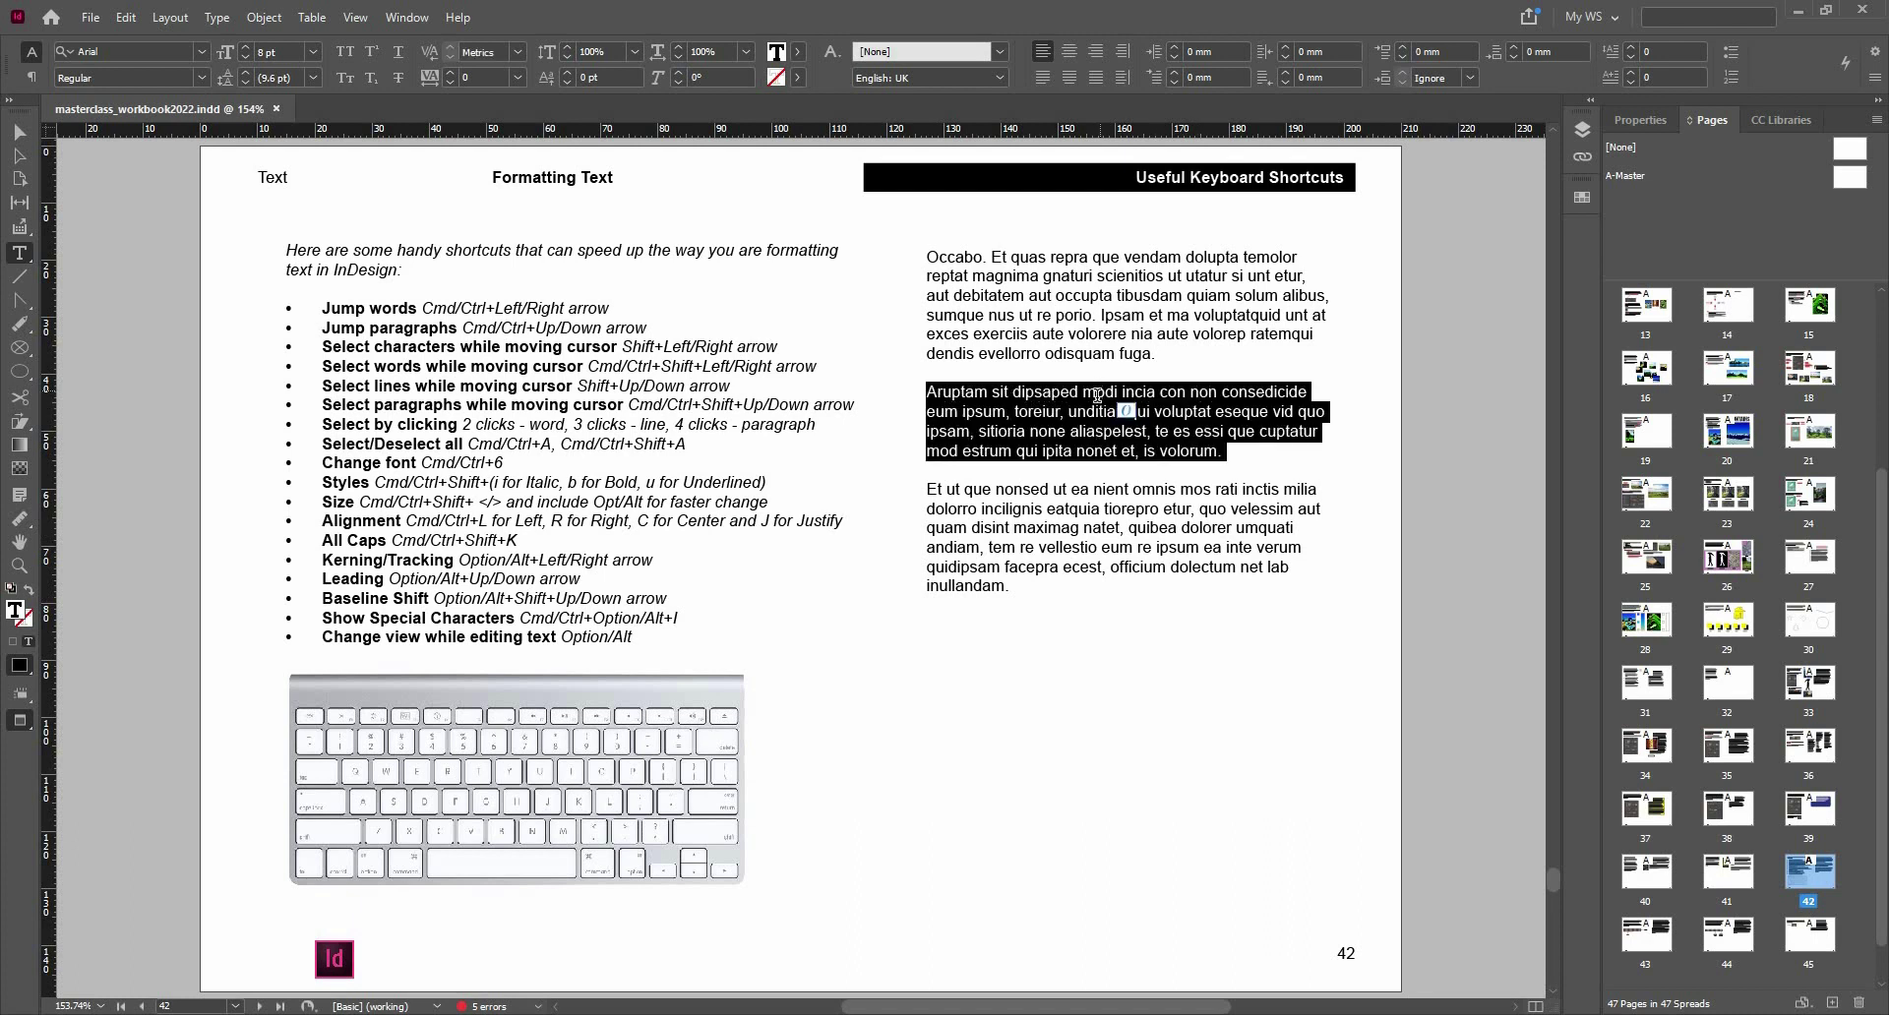
left_click(1099, 392)
double_click(1098, 394)
left_click(1097, 393)
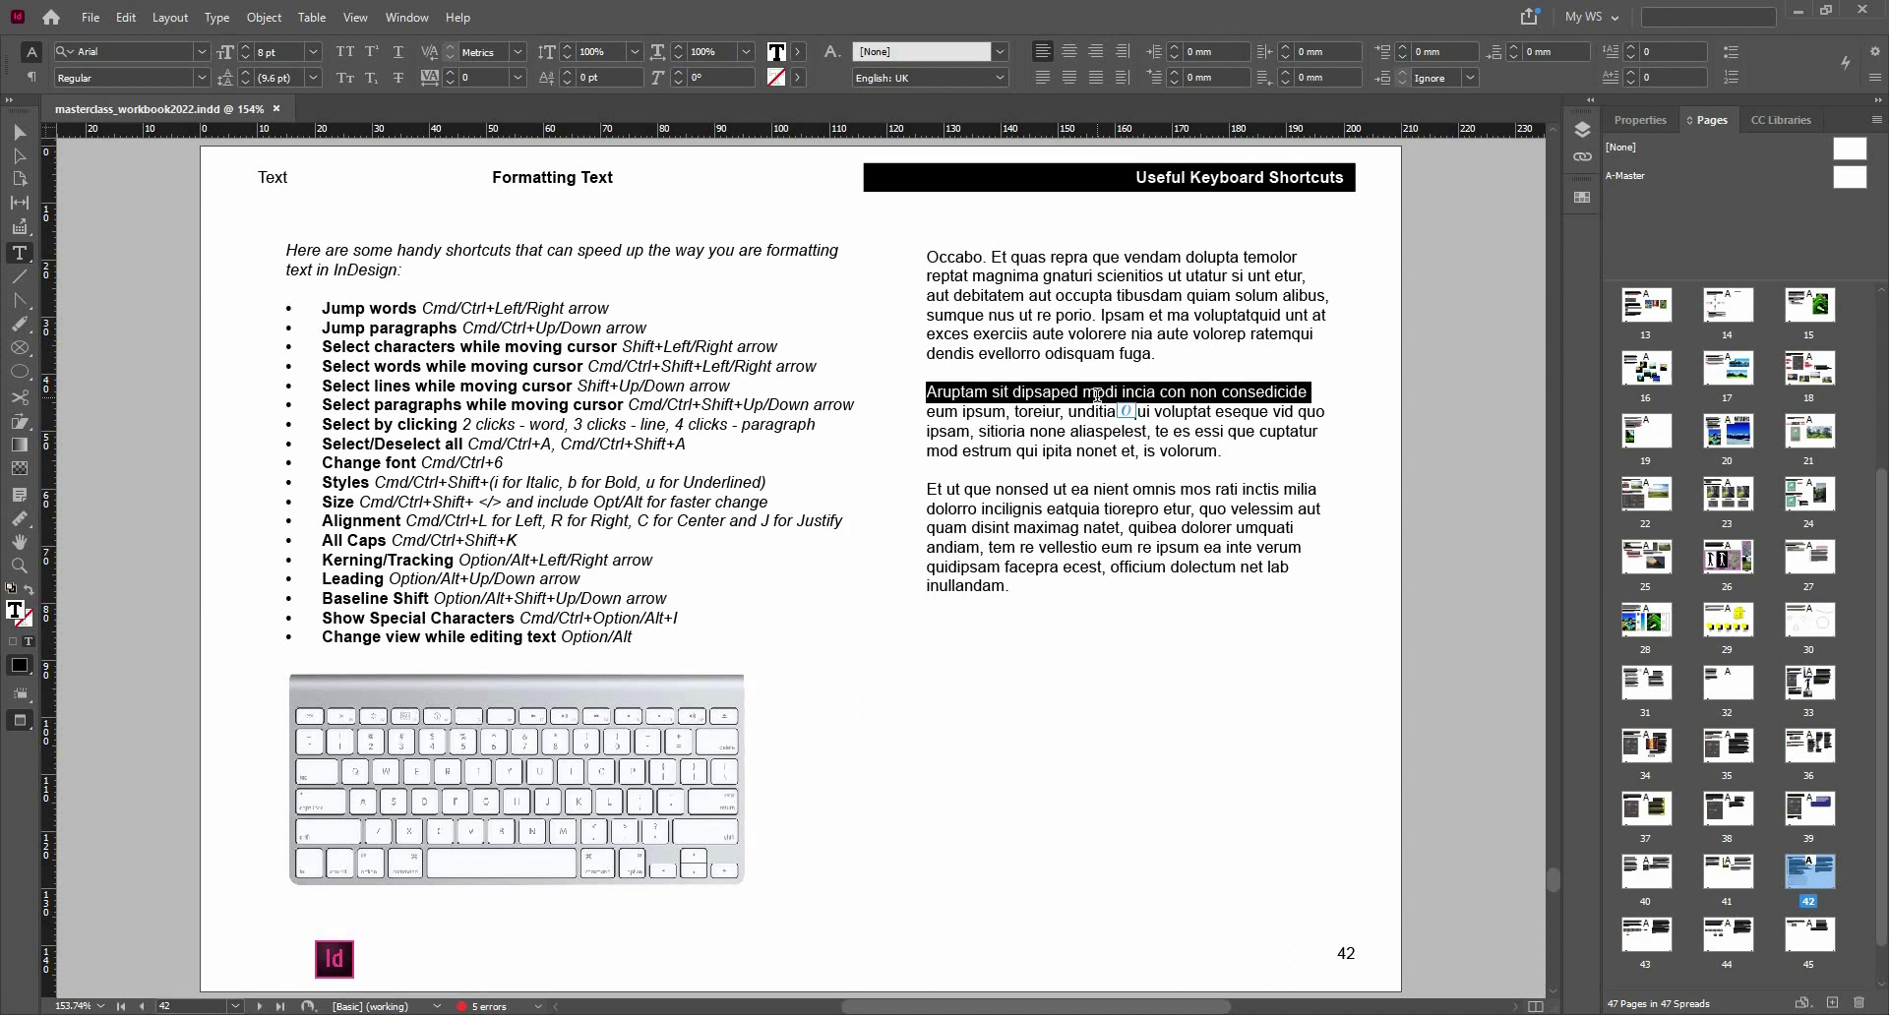
double_click(1097, 394)
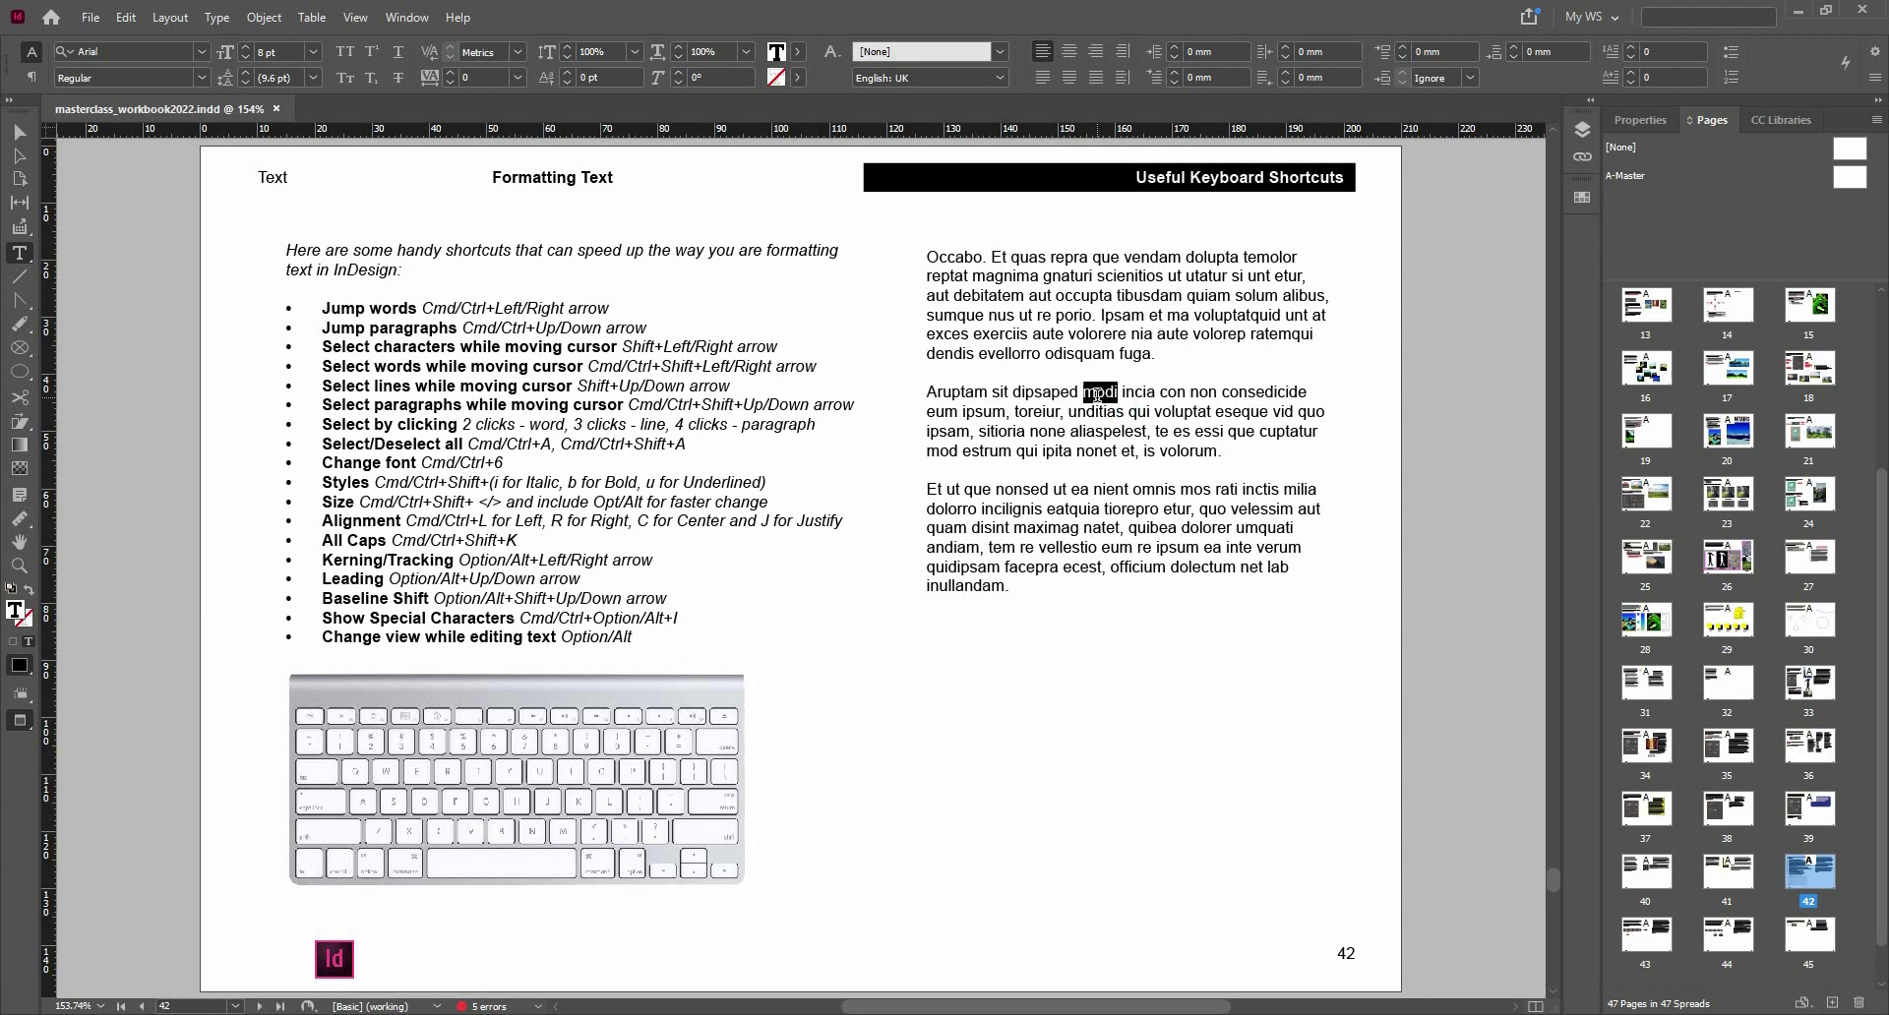
left_click(1097, 395)
left_click(1097, 394)
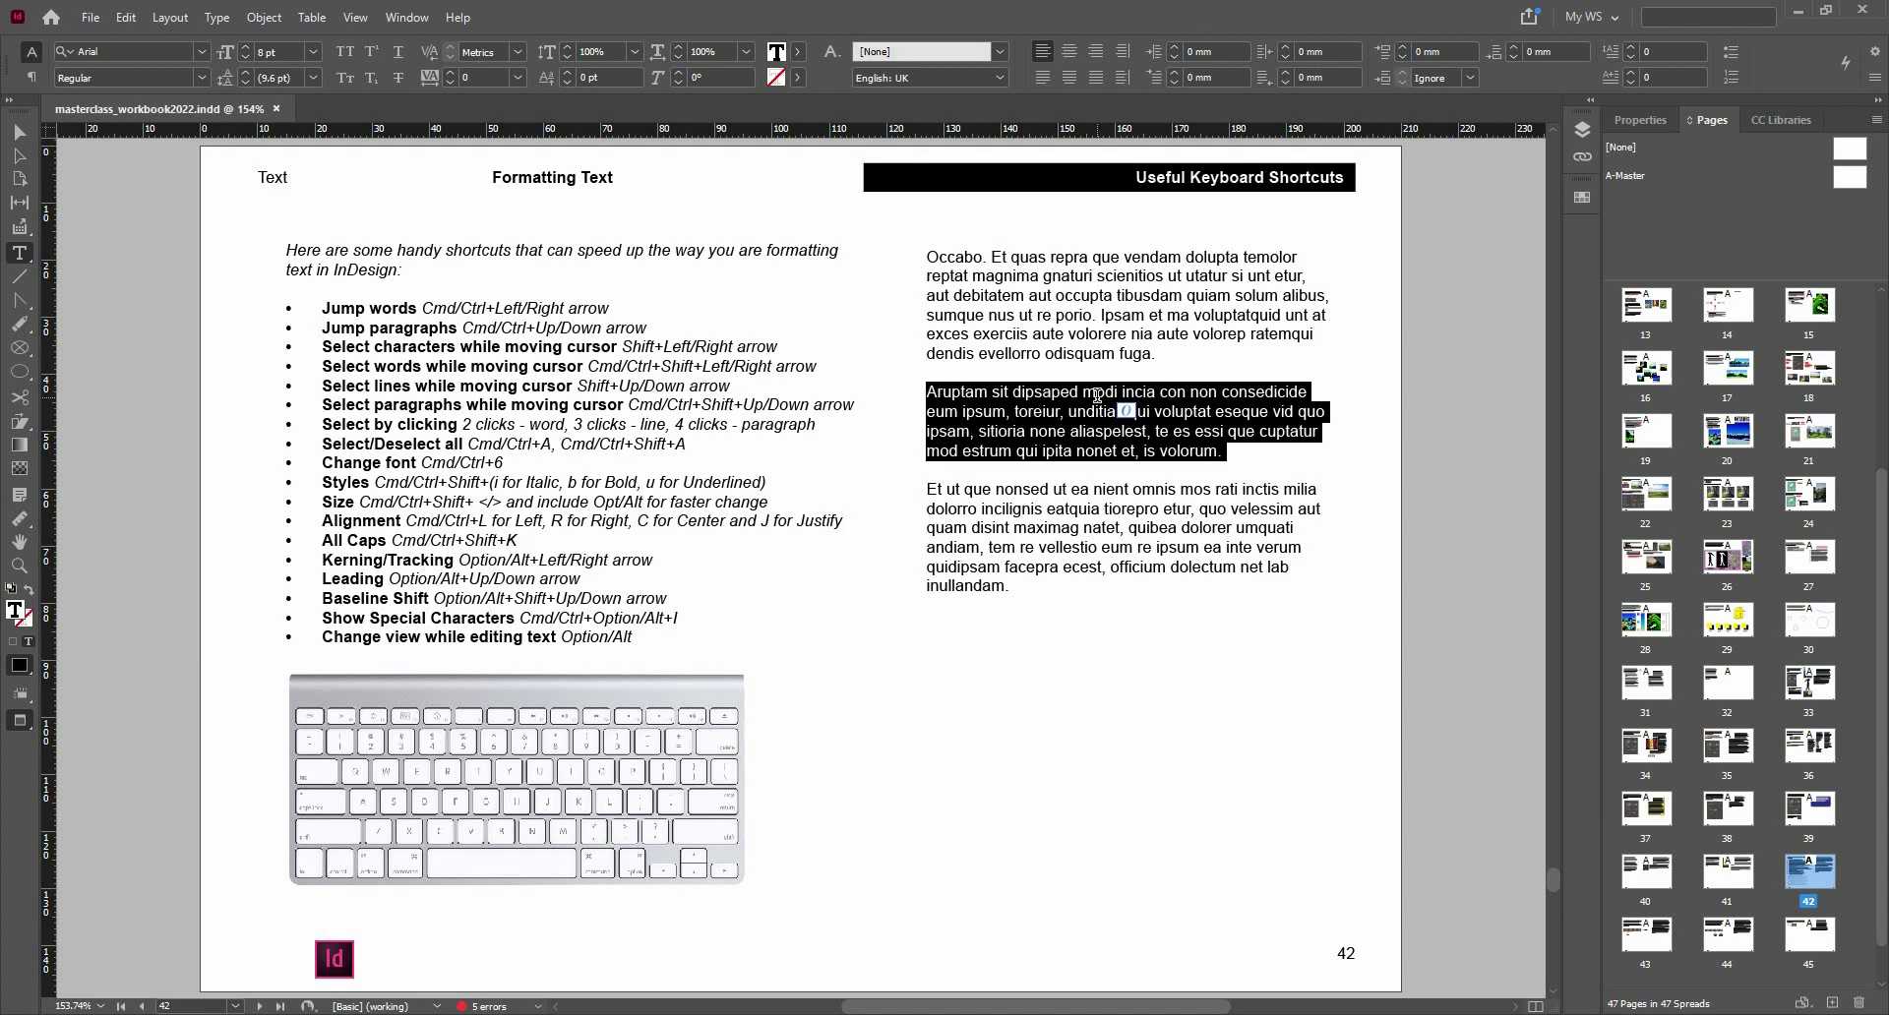
triple_click(1097, 395)
double_click(1097, 395)
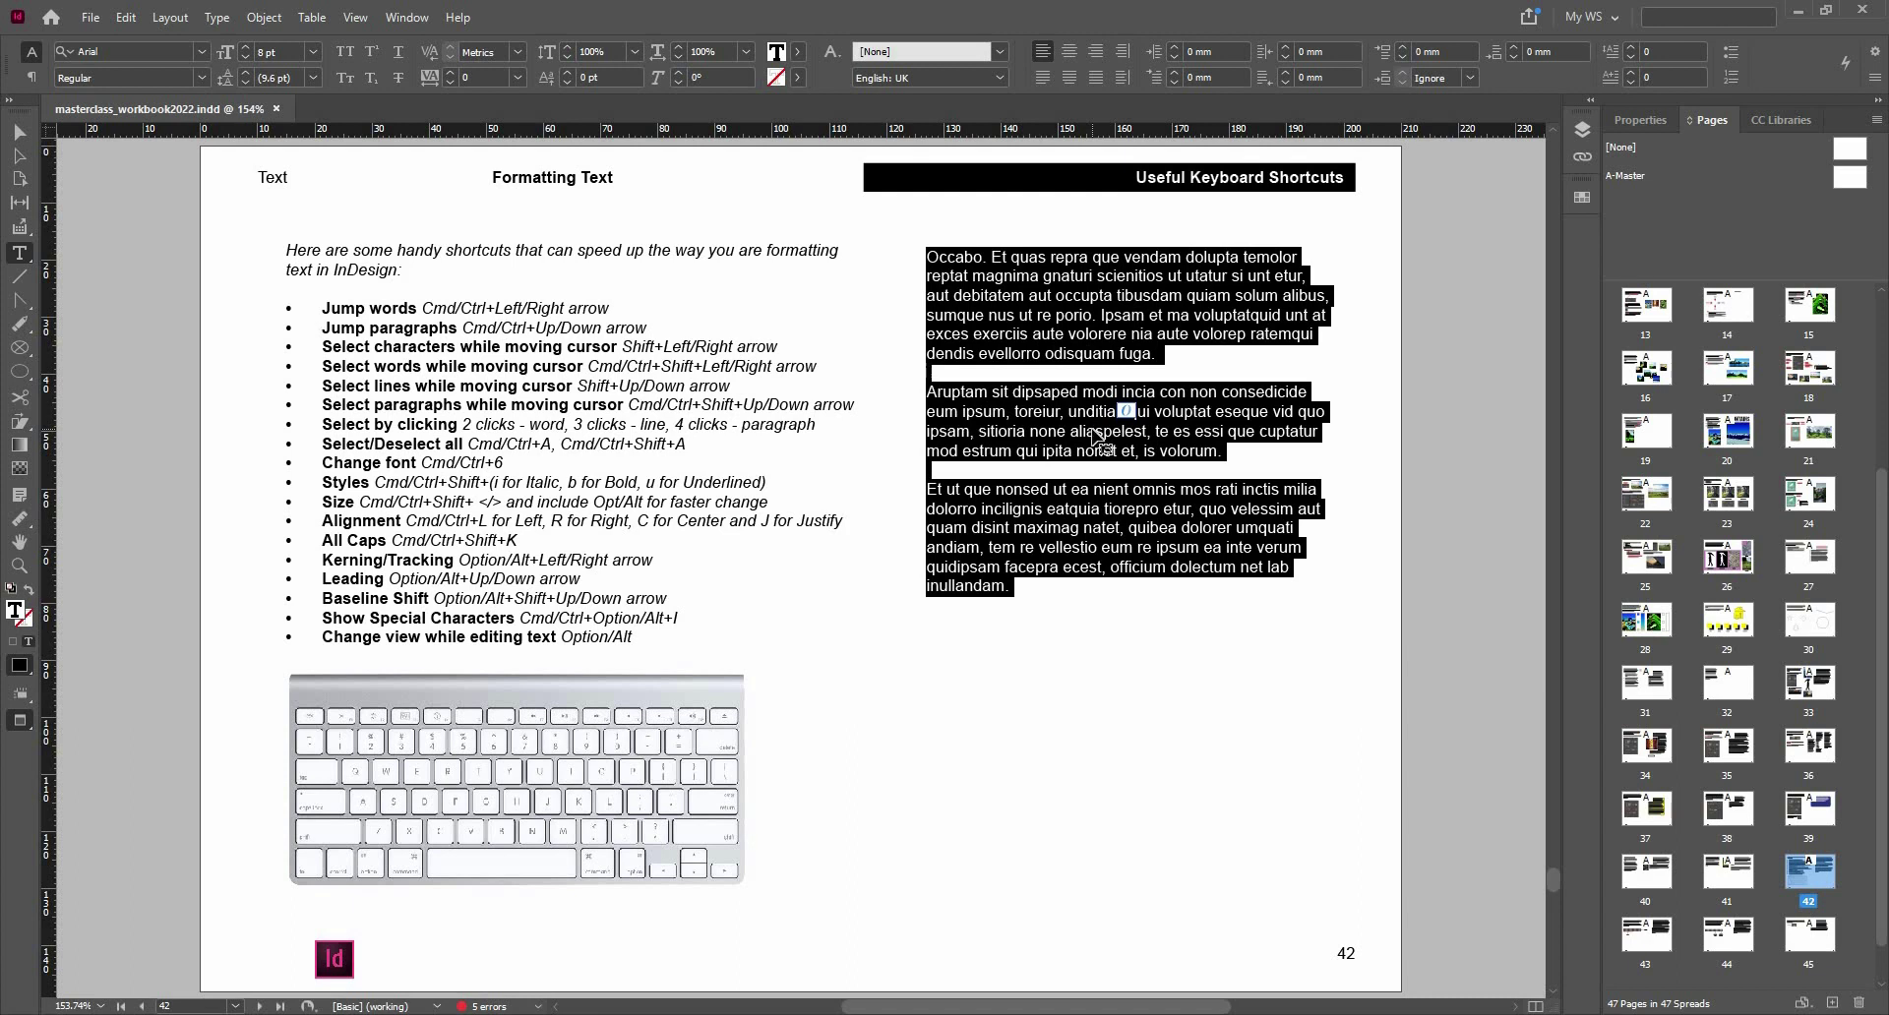
key("Escape")
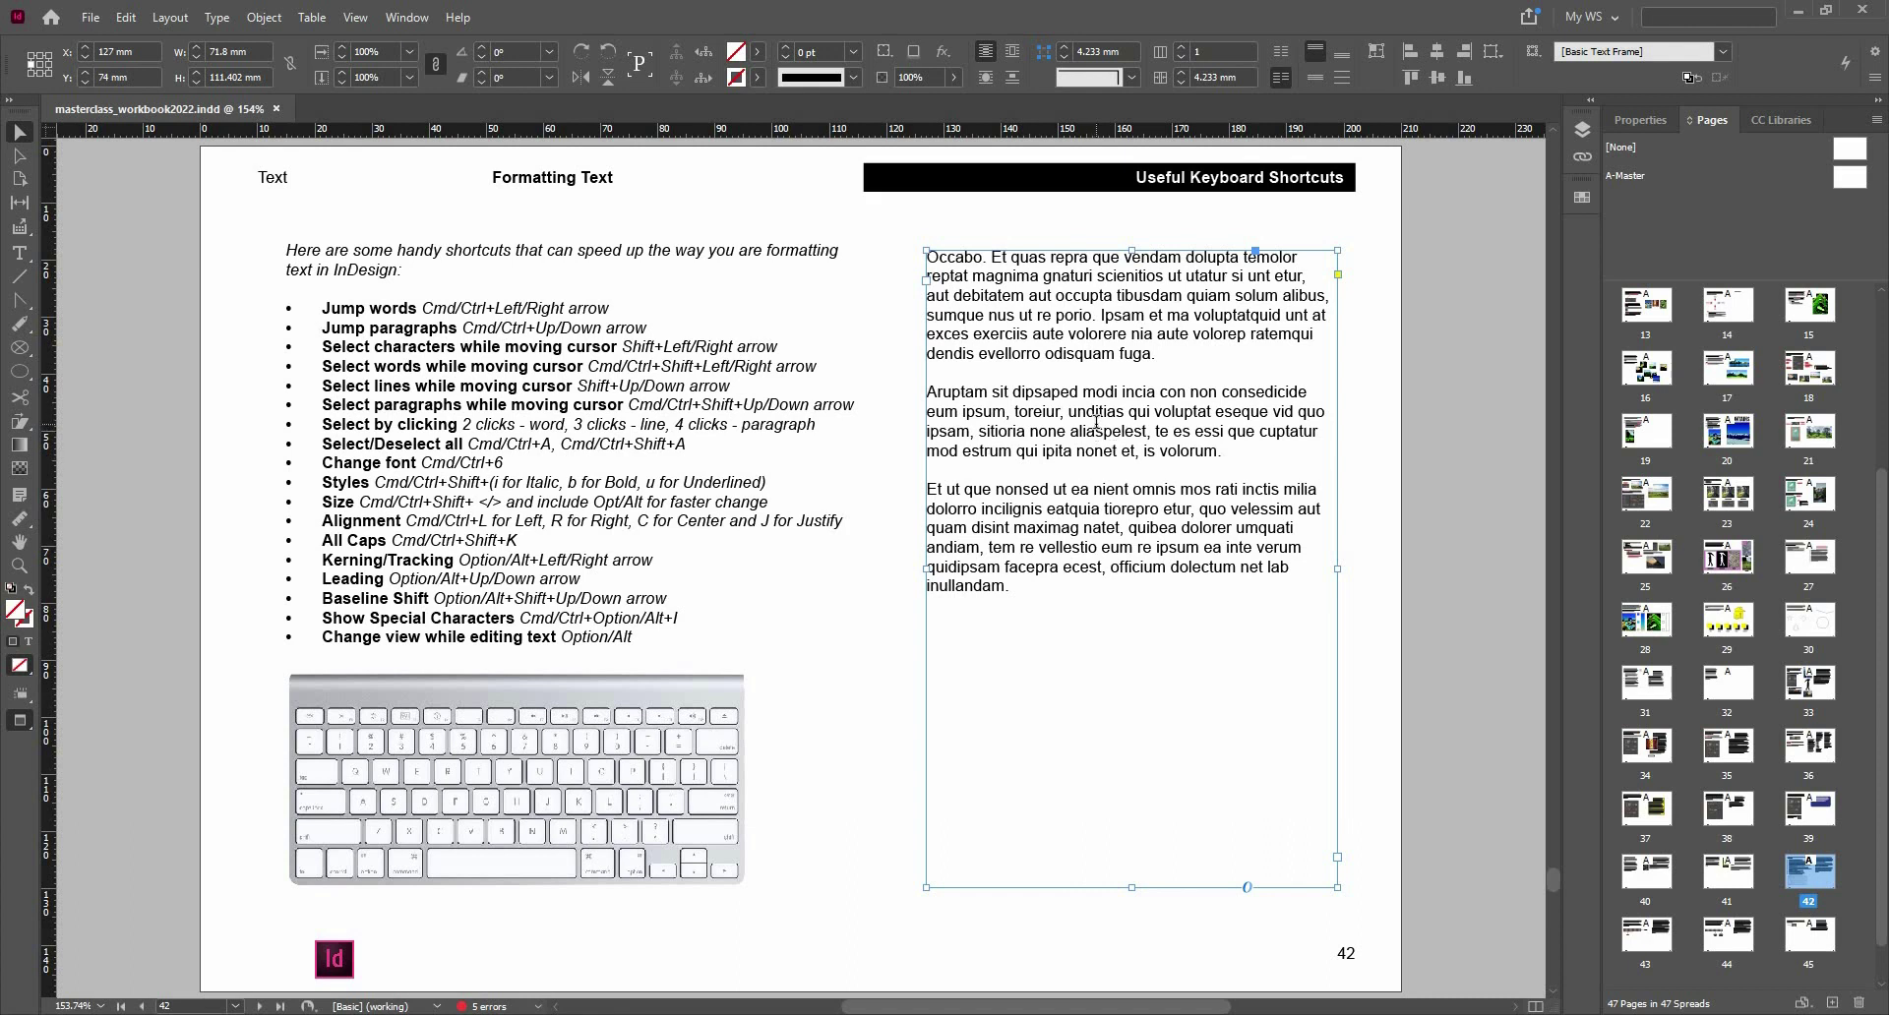
- Resume editing the placeholder text and examine the additional character and paragraph formatting options
double_click(1096, 421)
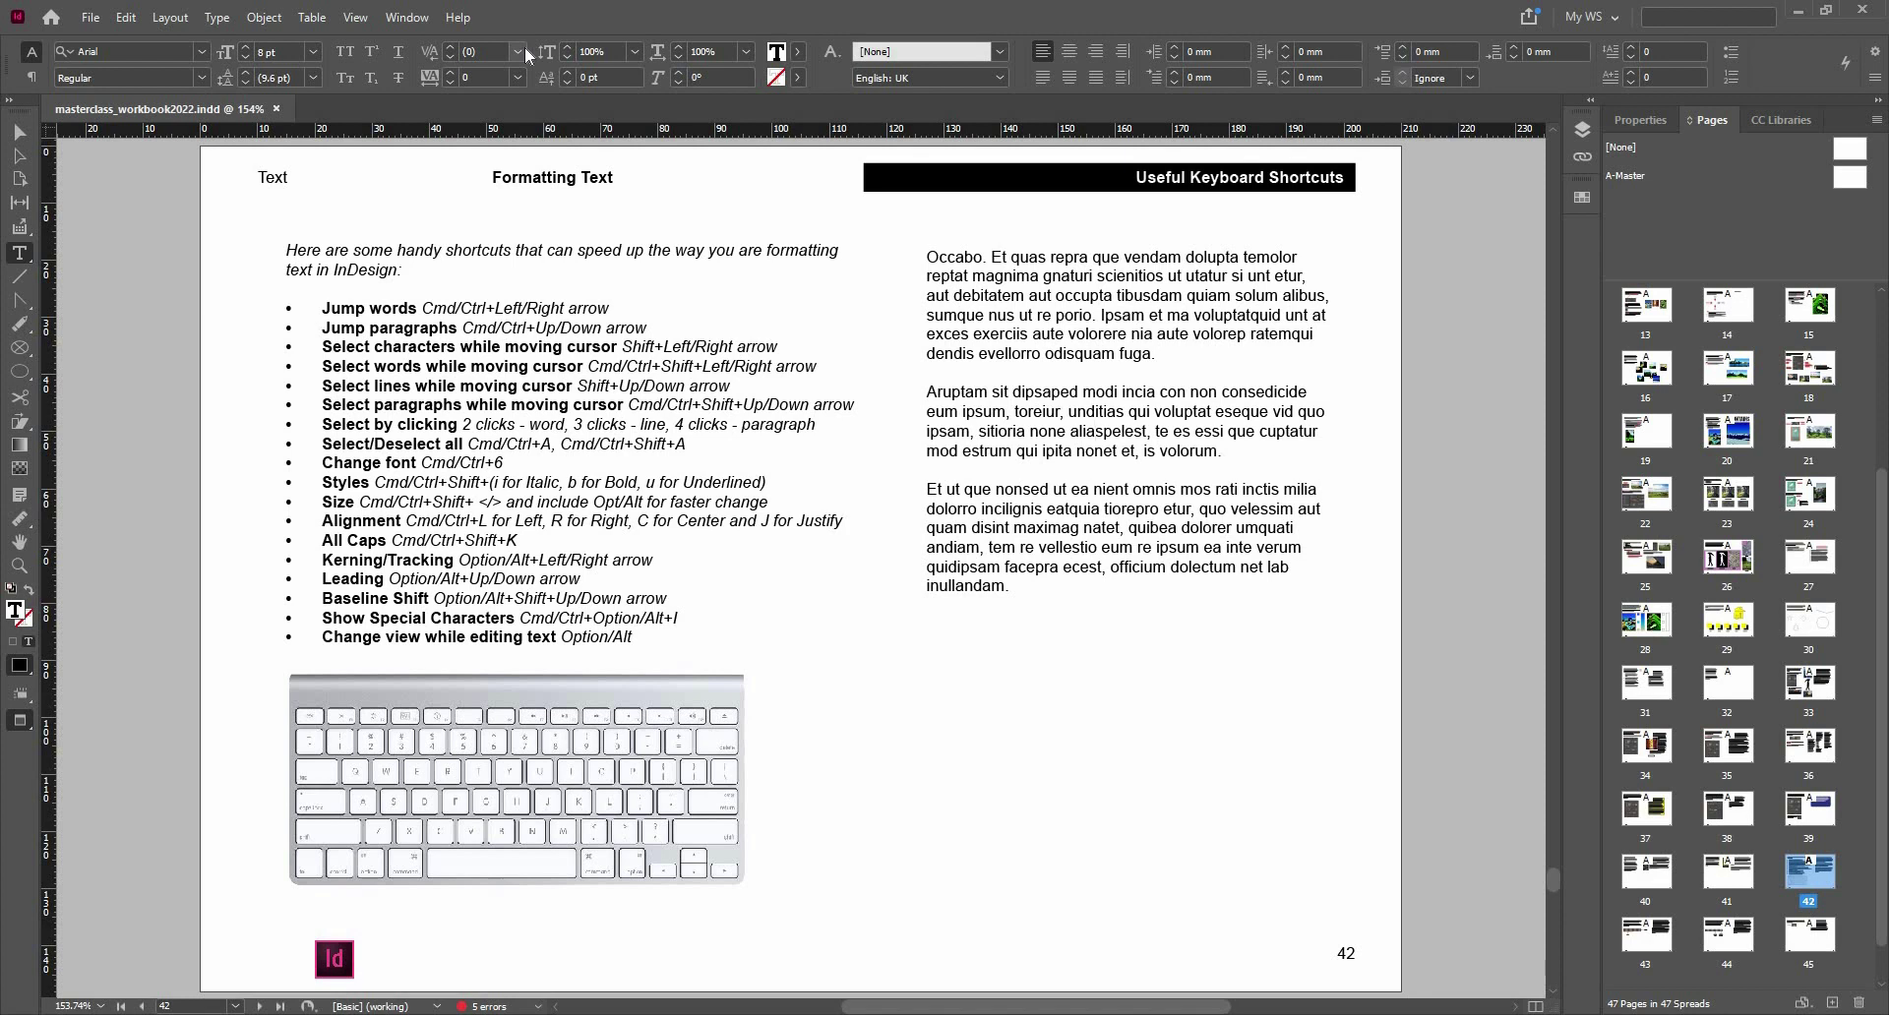
left_click(1875, 81)
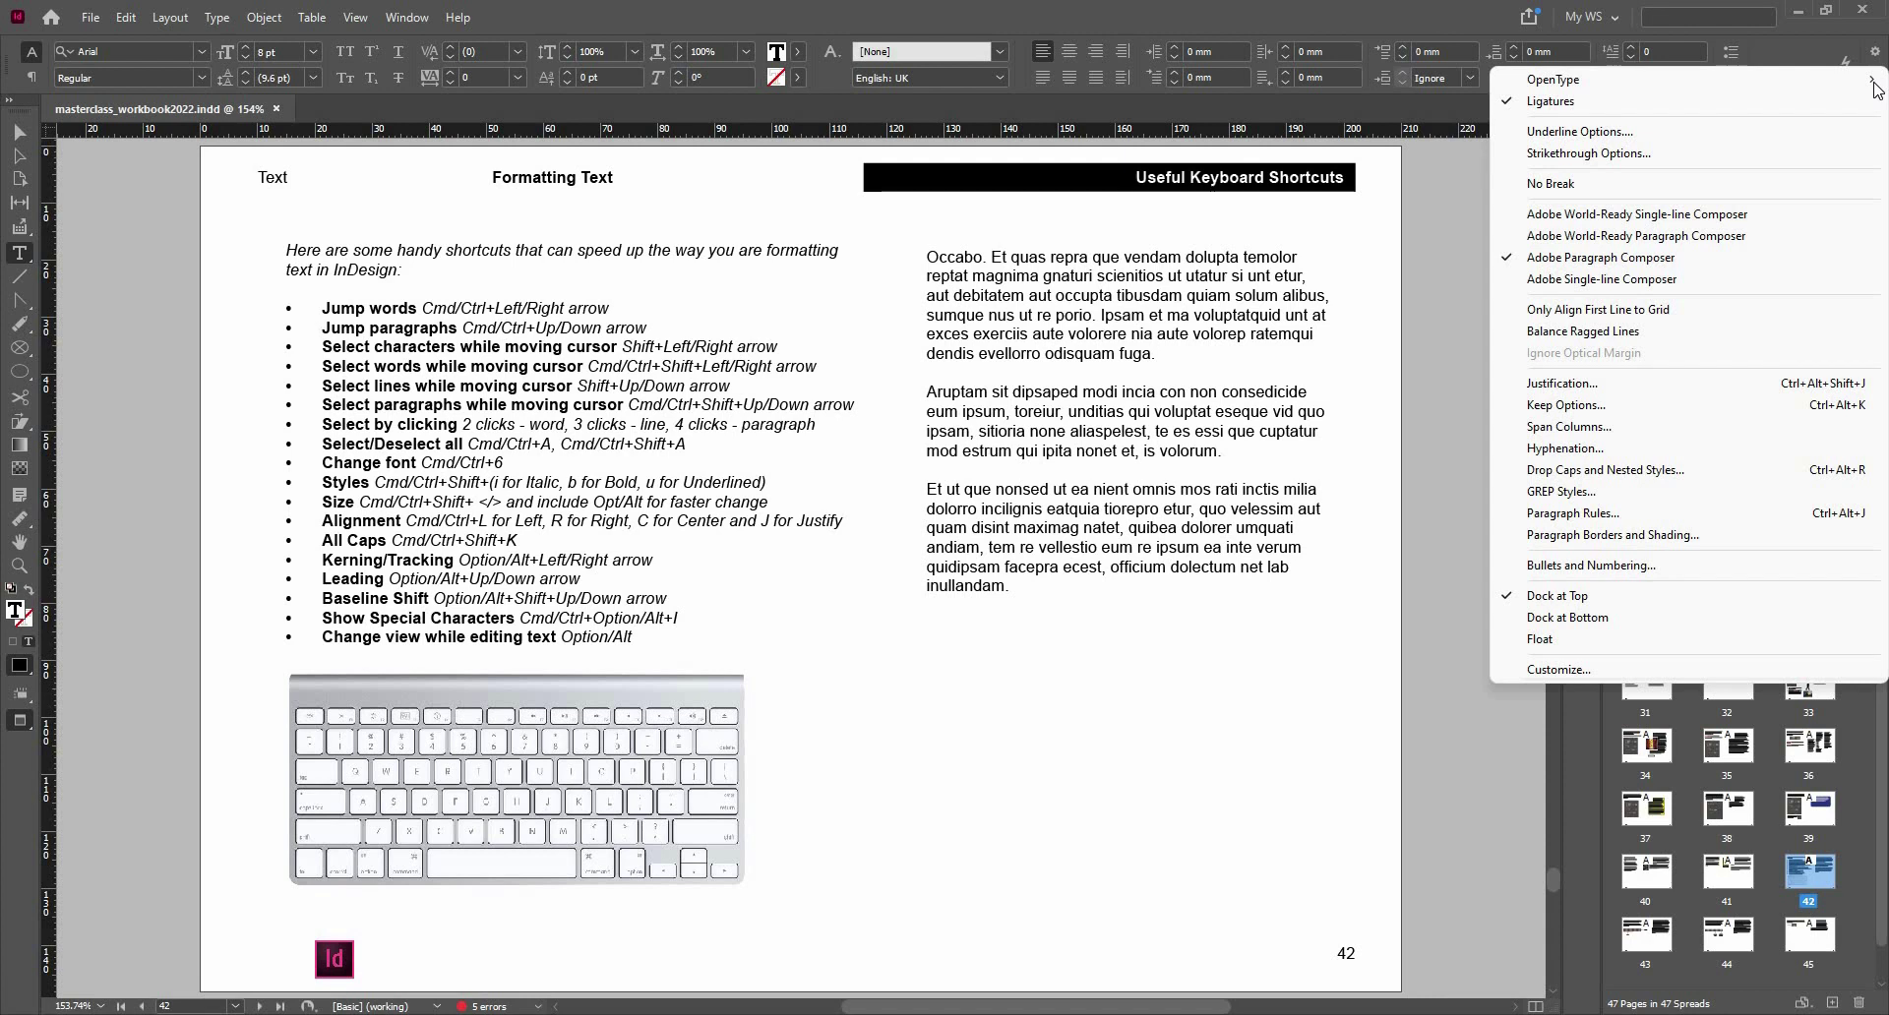
left_click(1796, 38)
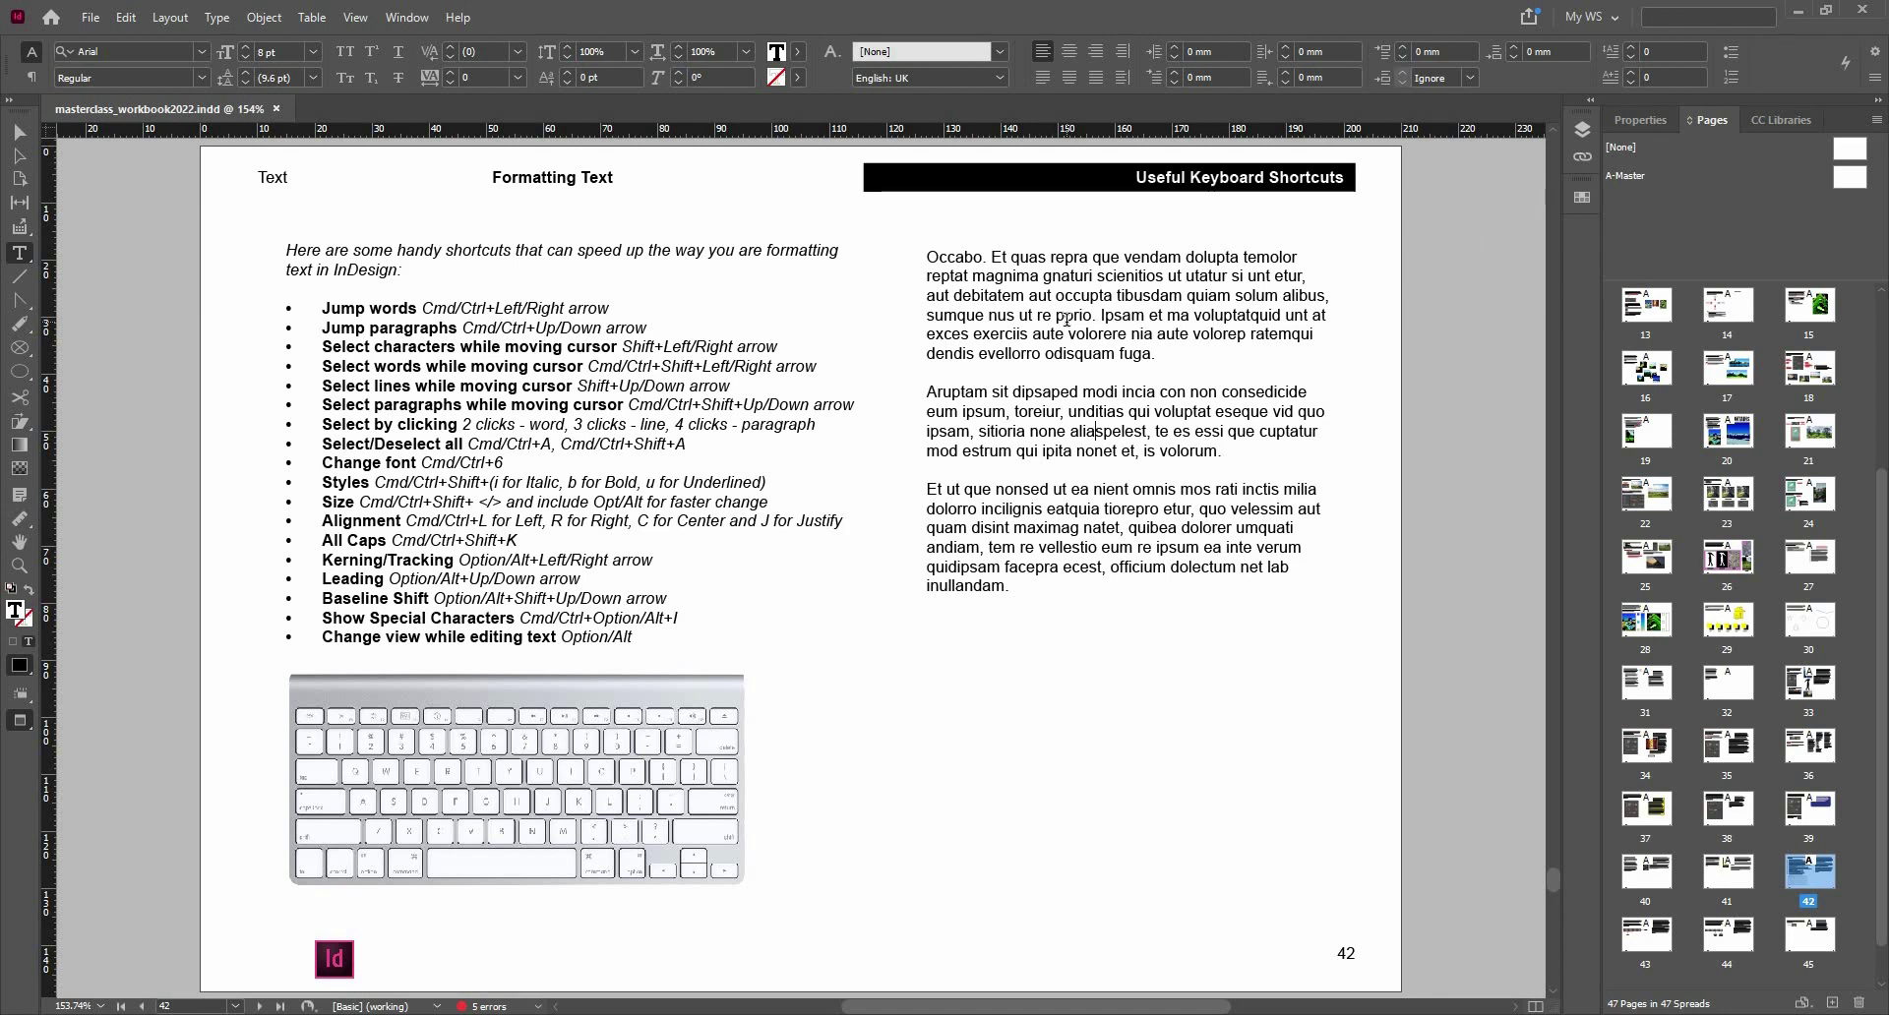
- Change the font of the second placeholder paragraph to Gill Sans MT Regular
triple_click(962, 413)
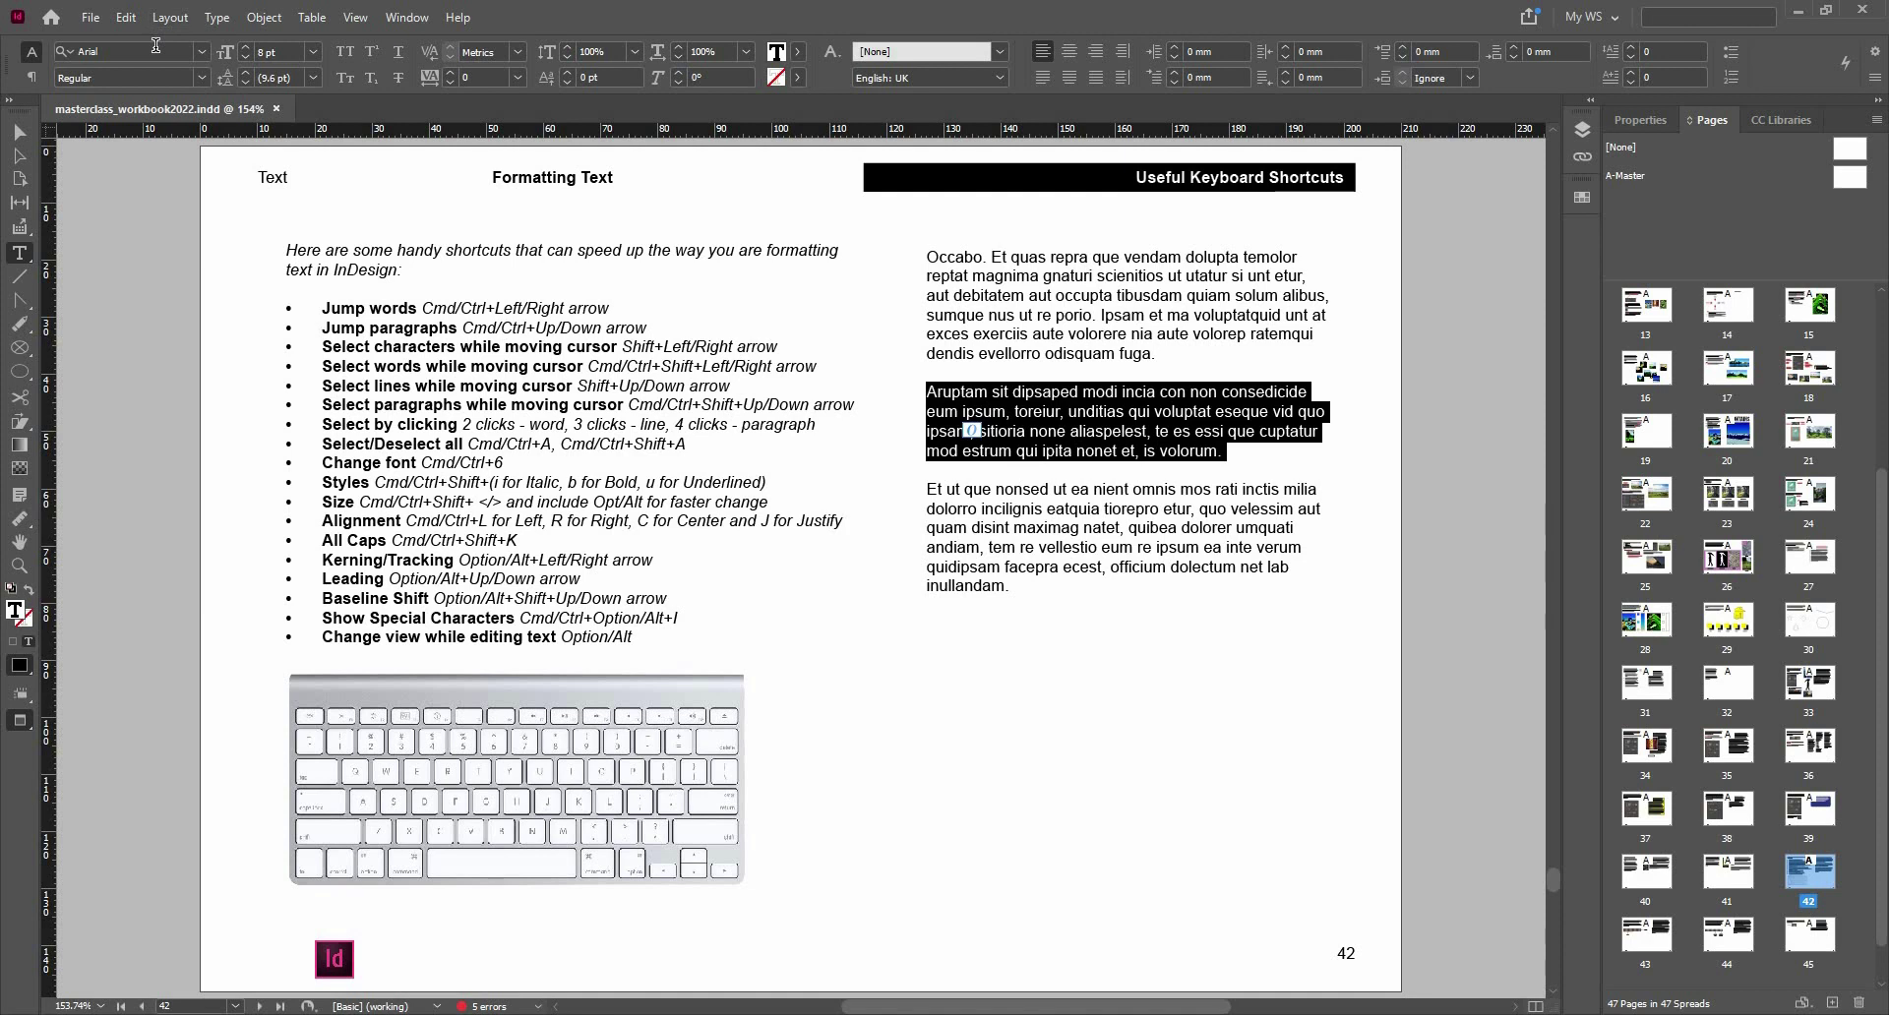
left_click(208, 49)
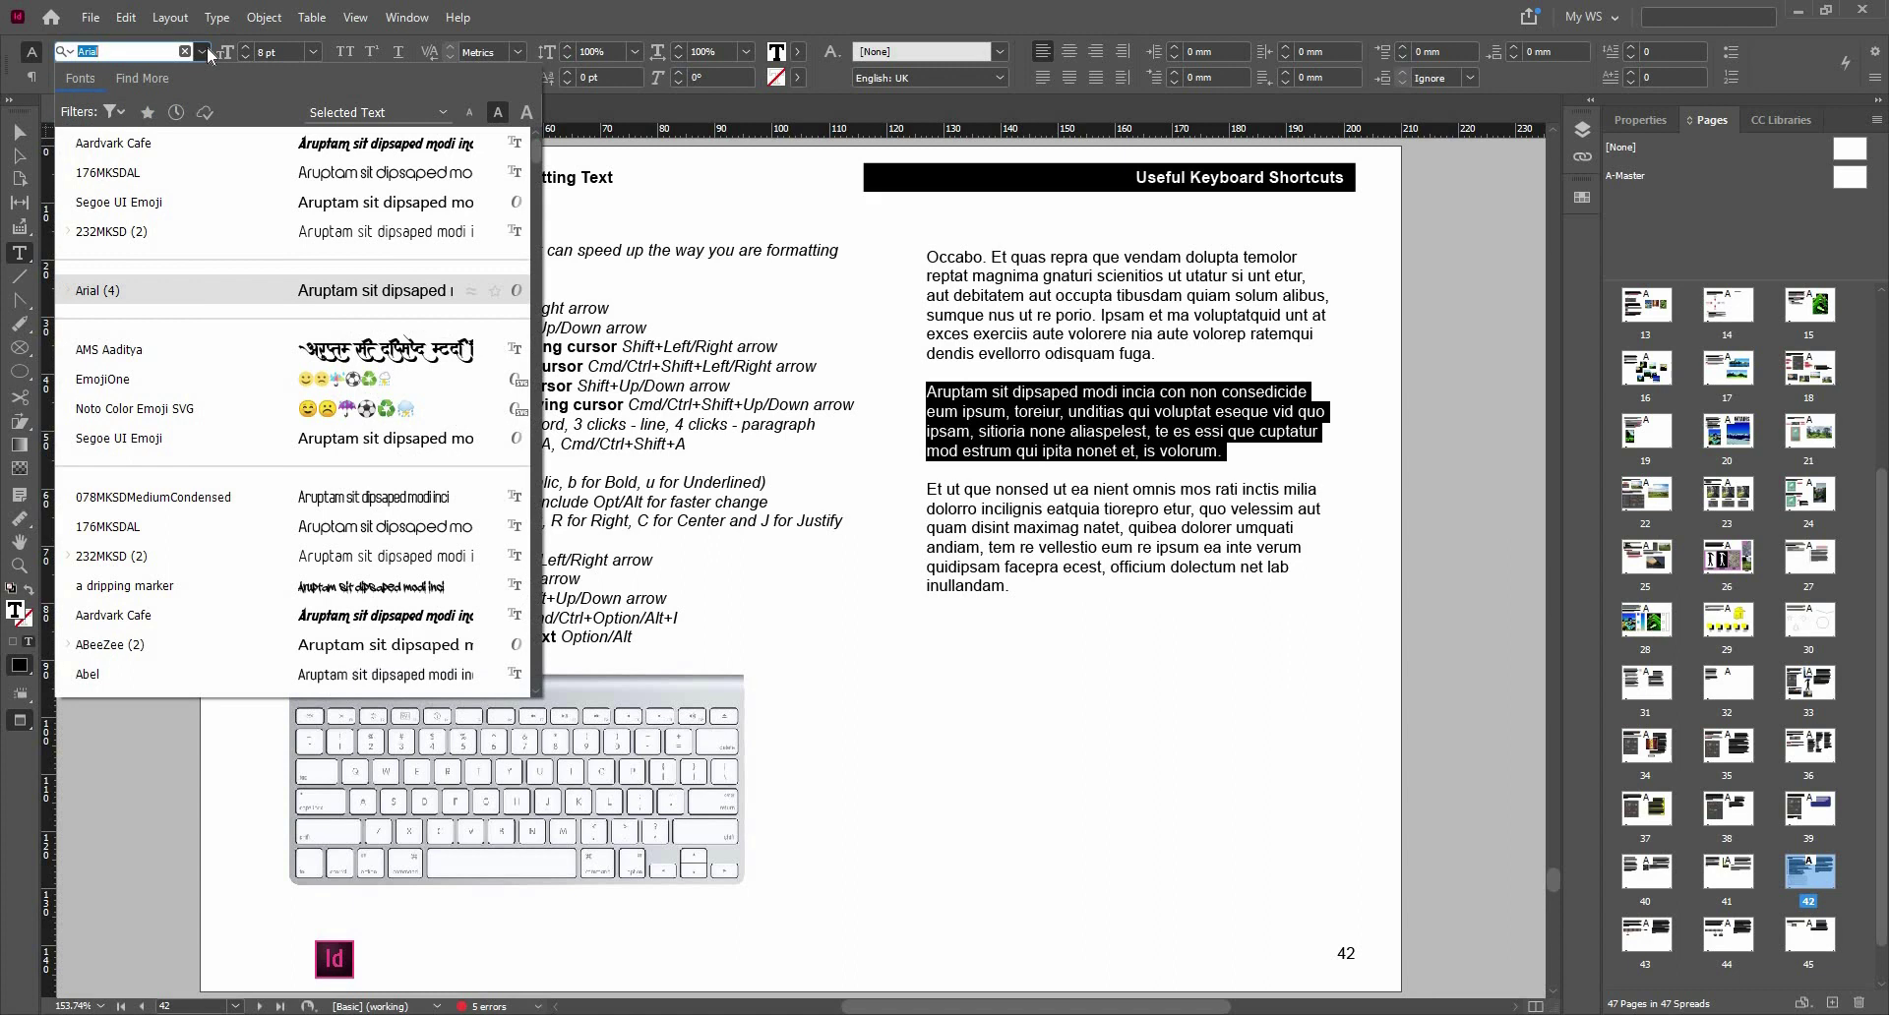
scroll(219, 218, "down", 1)
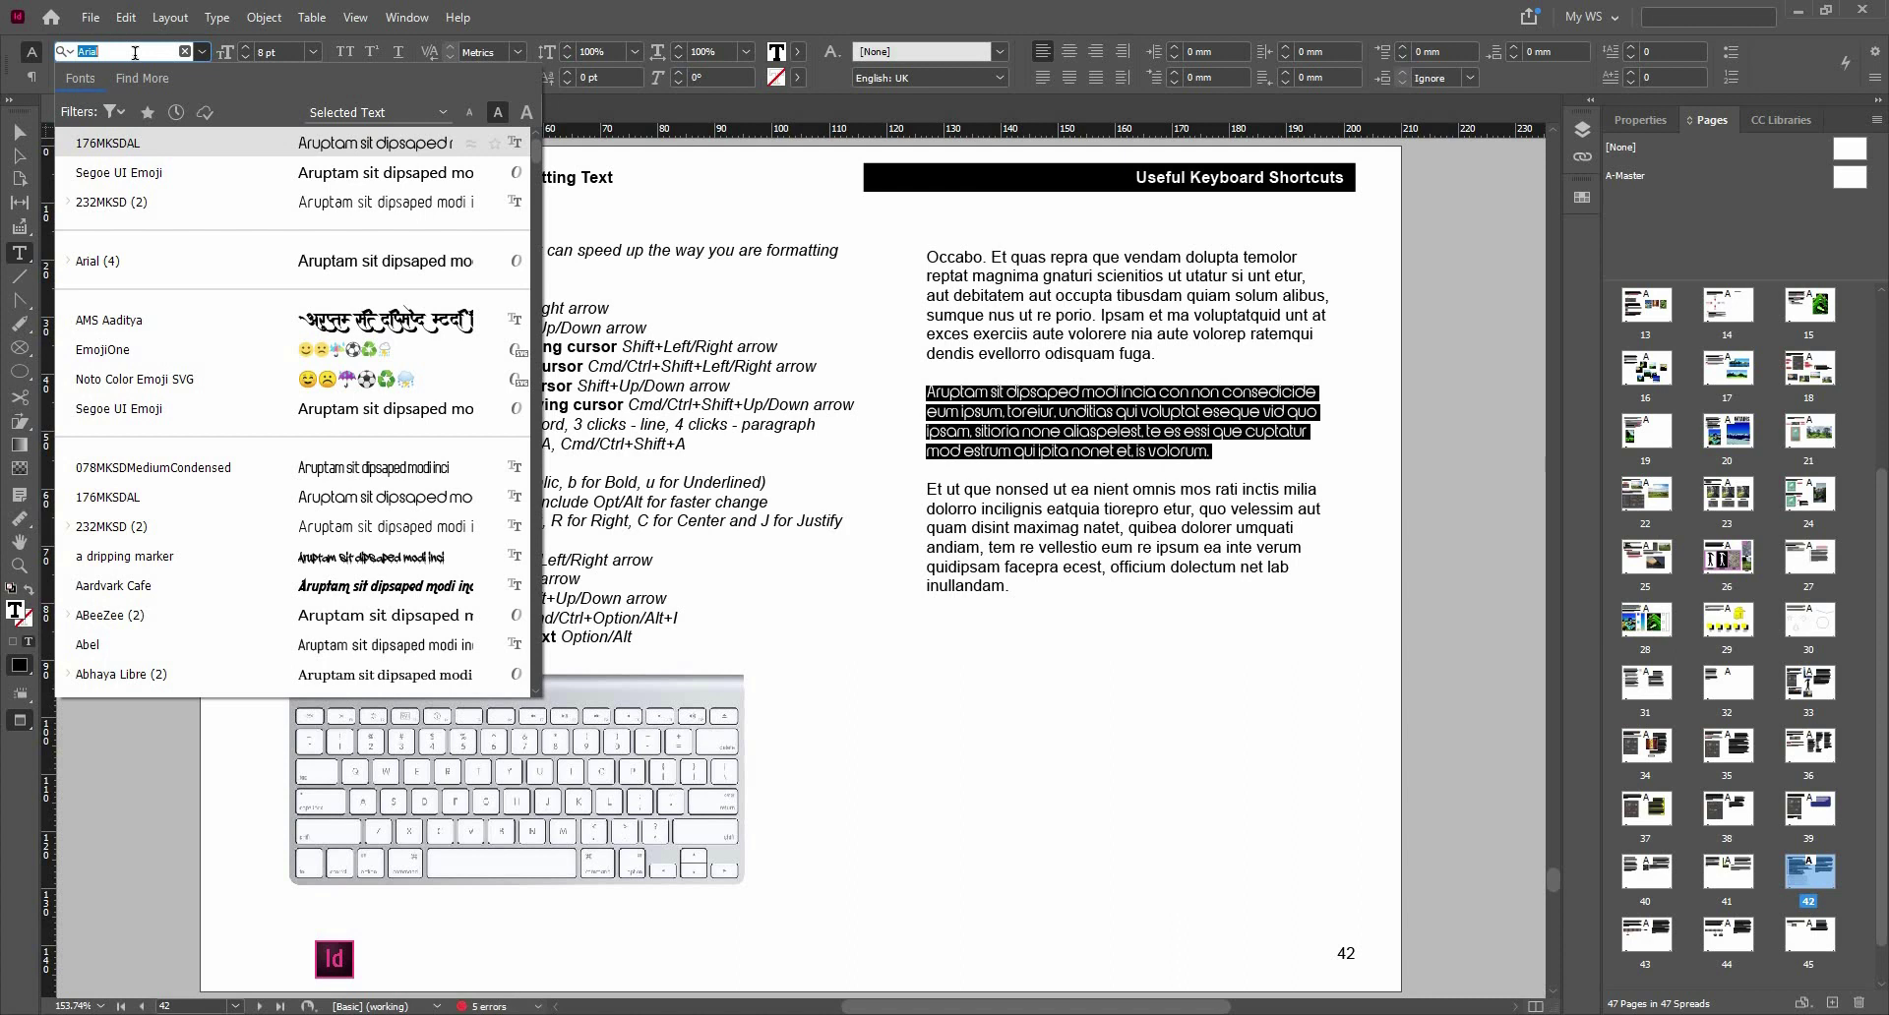
type("G")
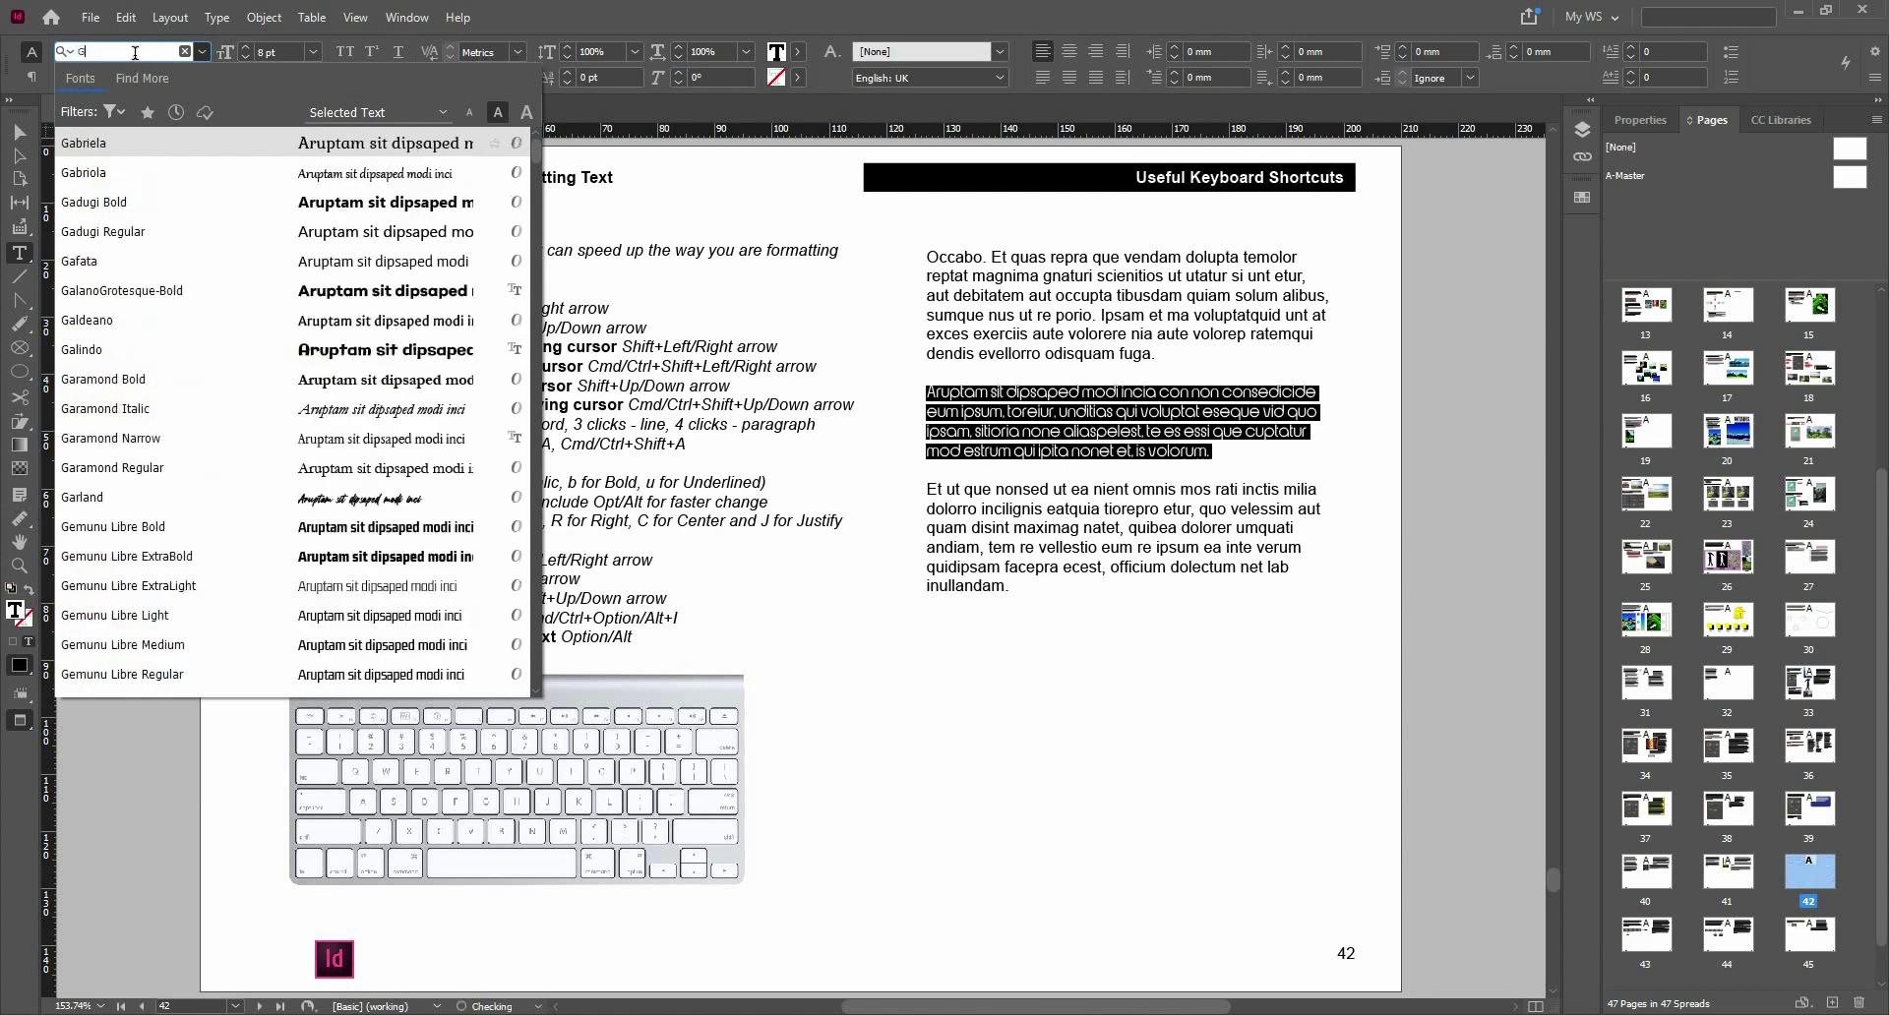
type("ol")
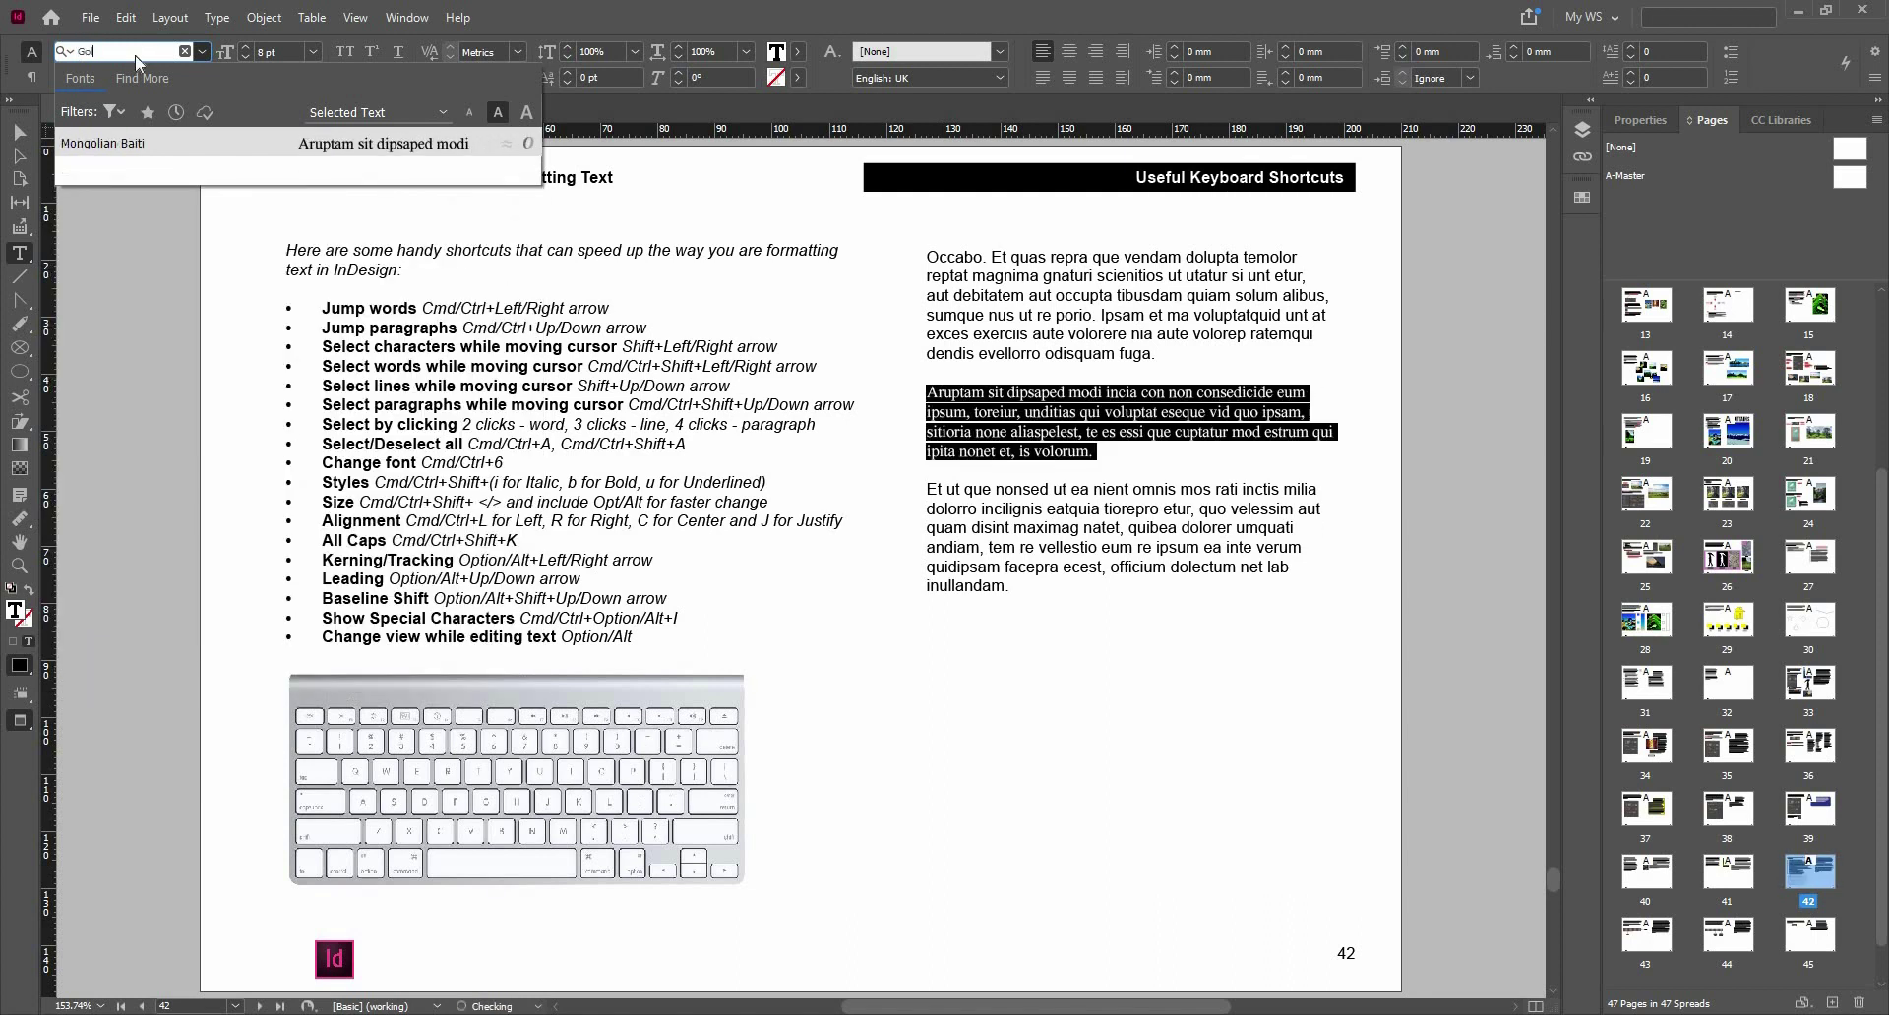
key("BackSpace")
key("BackSpace")
type("i")
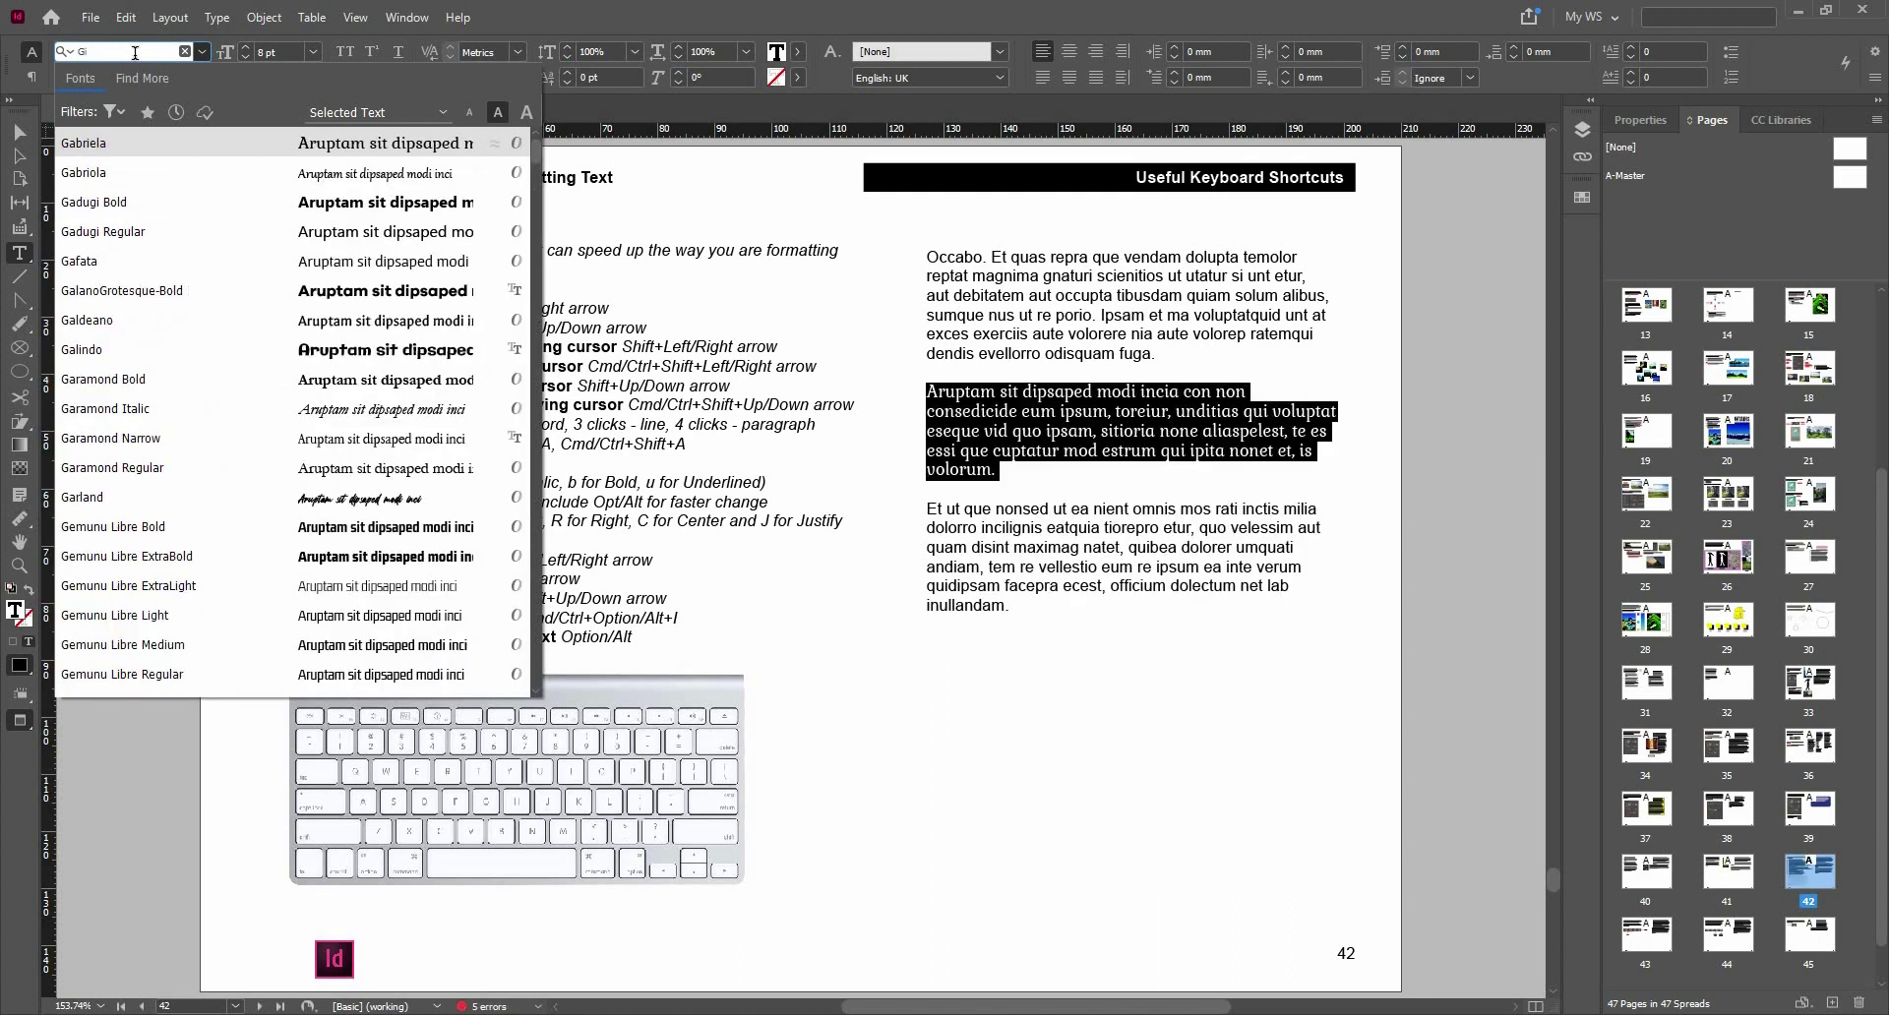
type("ll")
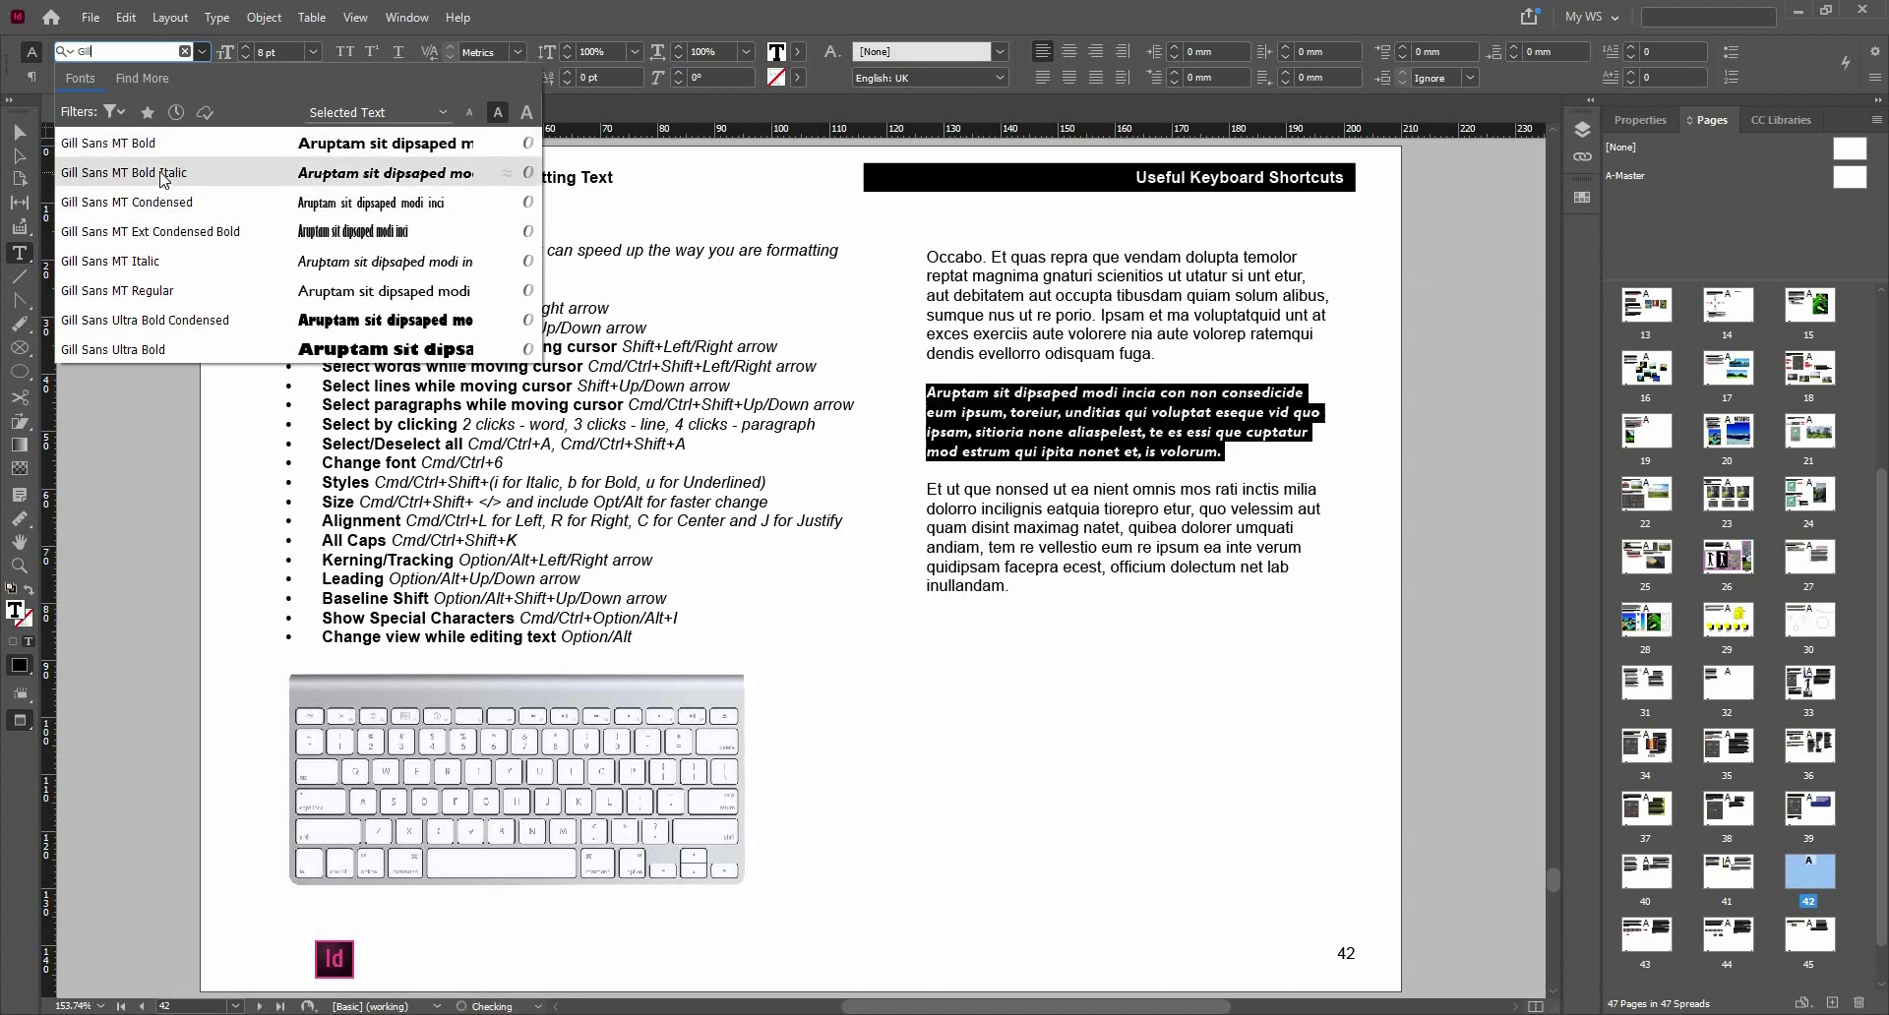
left_click(175, 290)
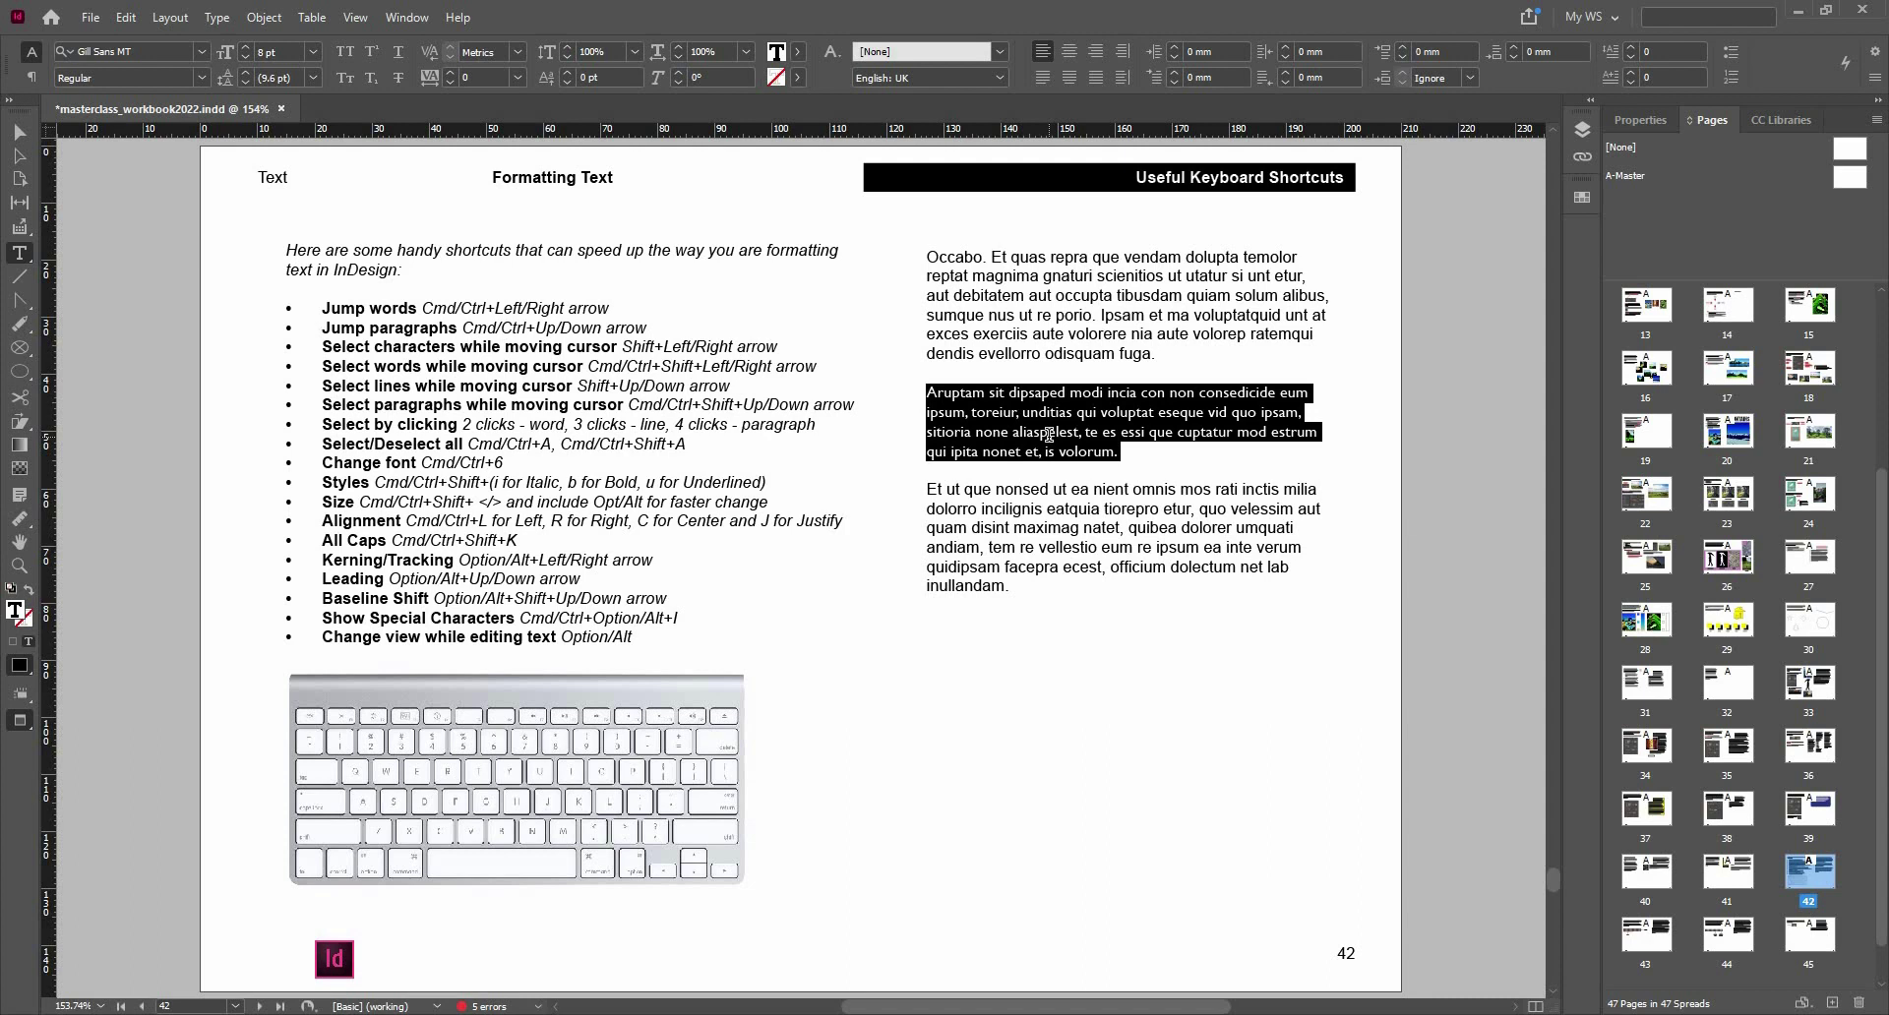
- Examine the font list's favourites filter, sample text options, and classification and property filters
left_click(203, 53)
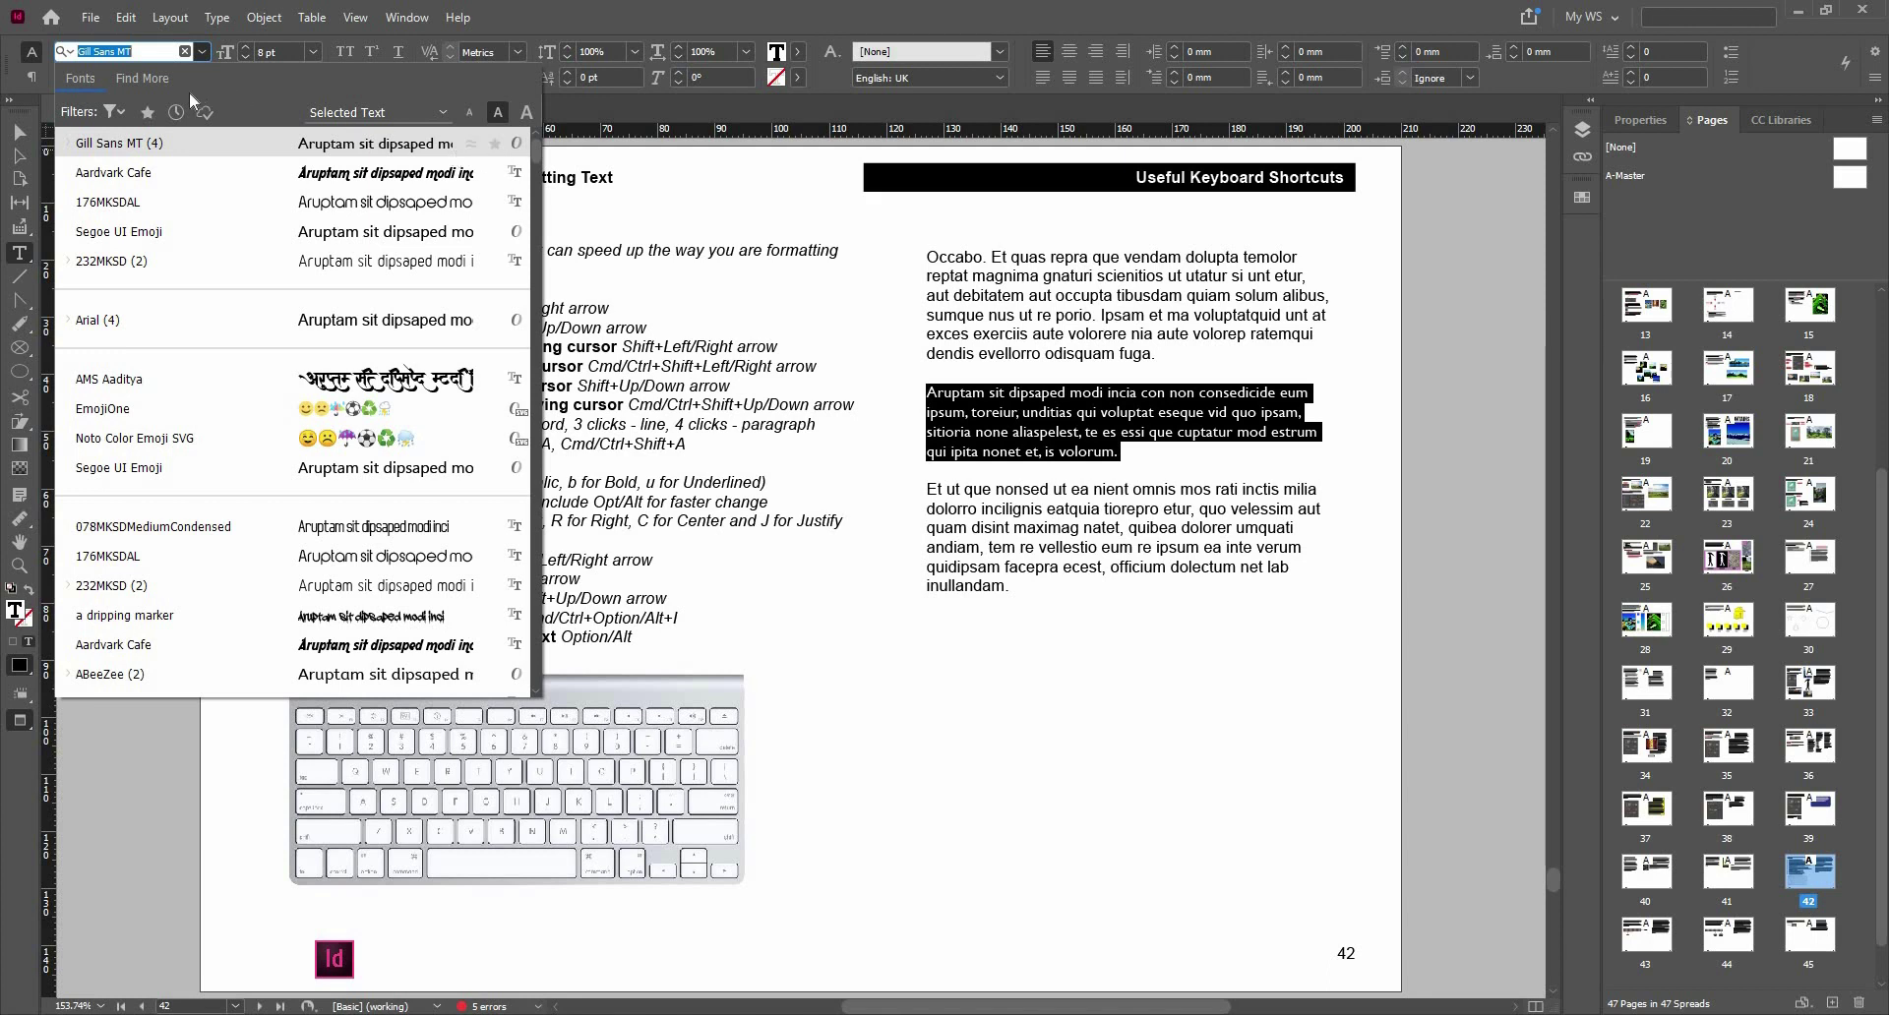
left_click(147, 113)
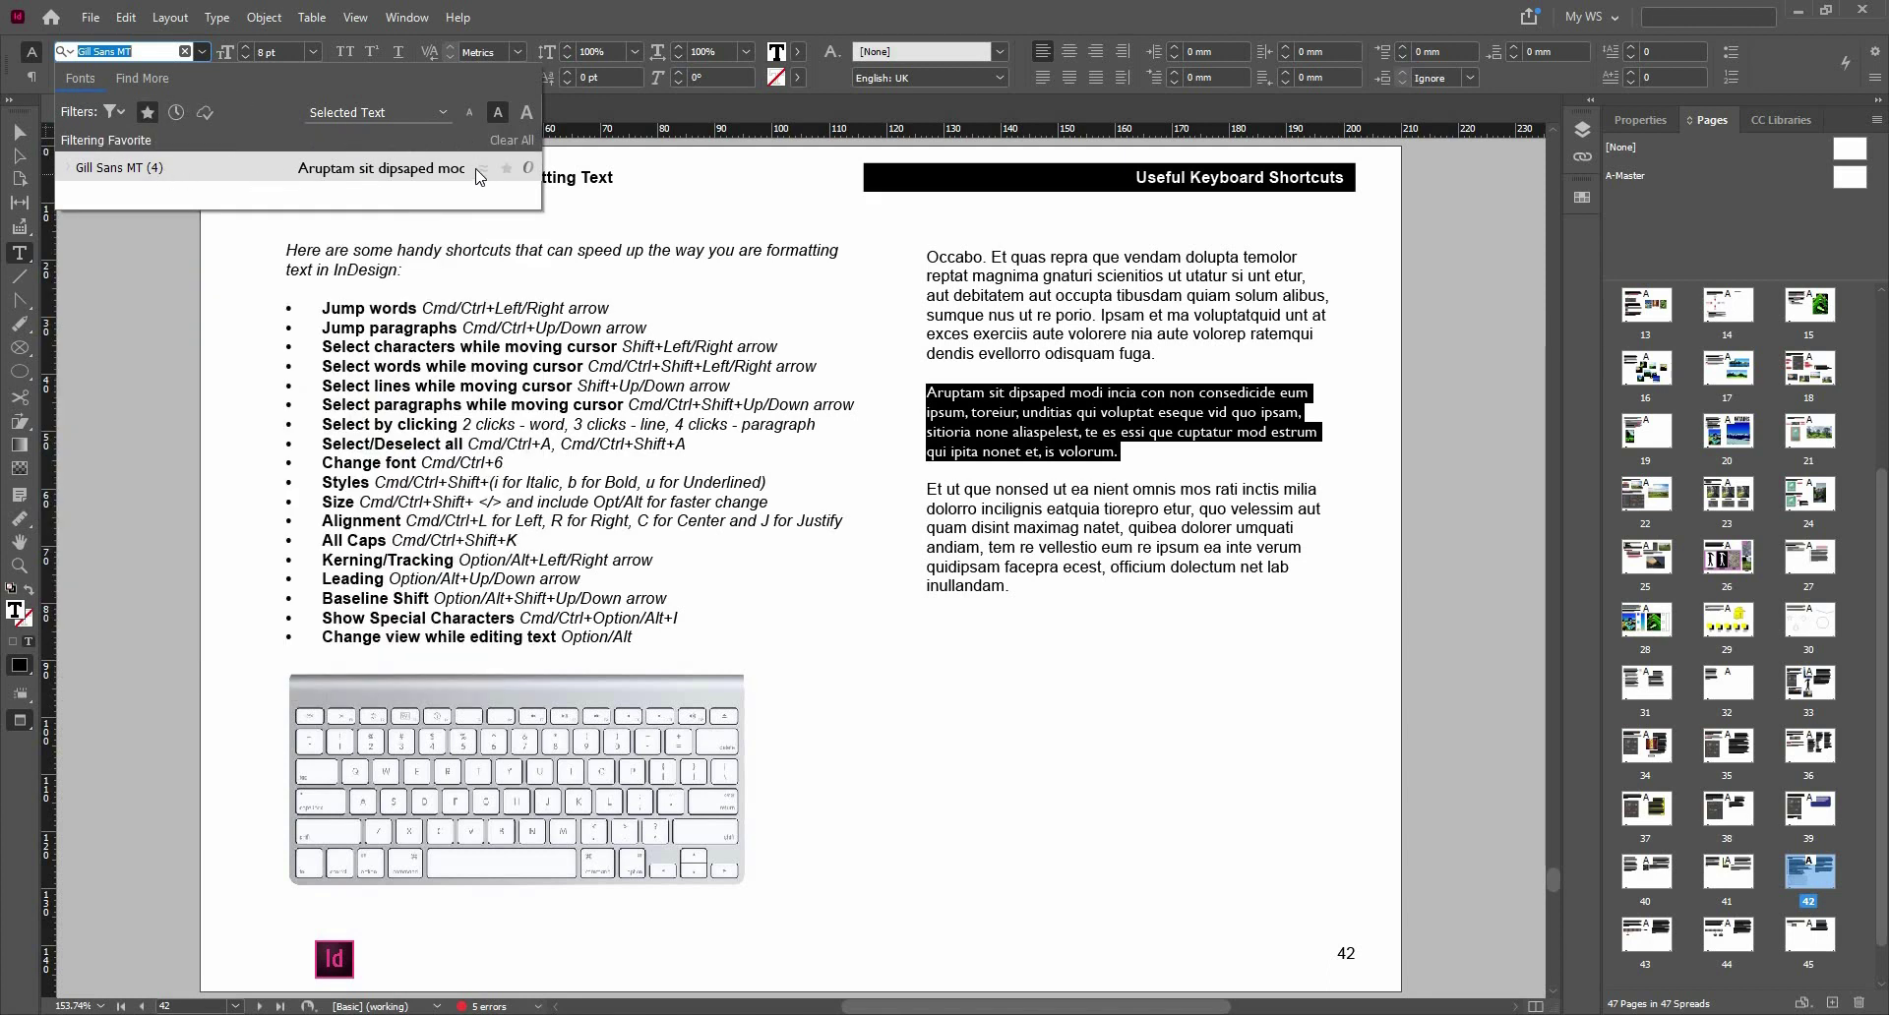
left_click(148, 114)
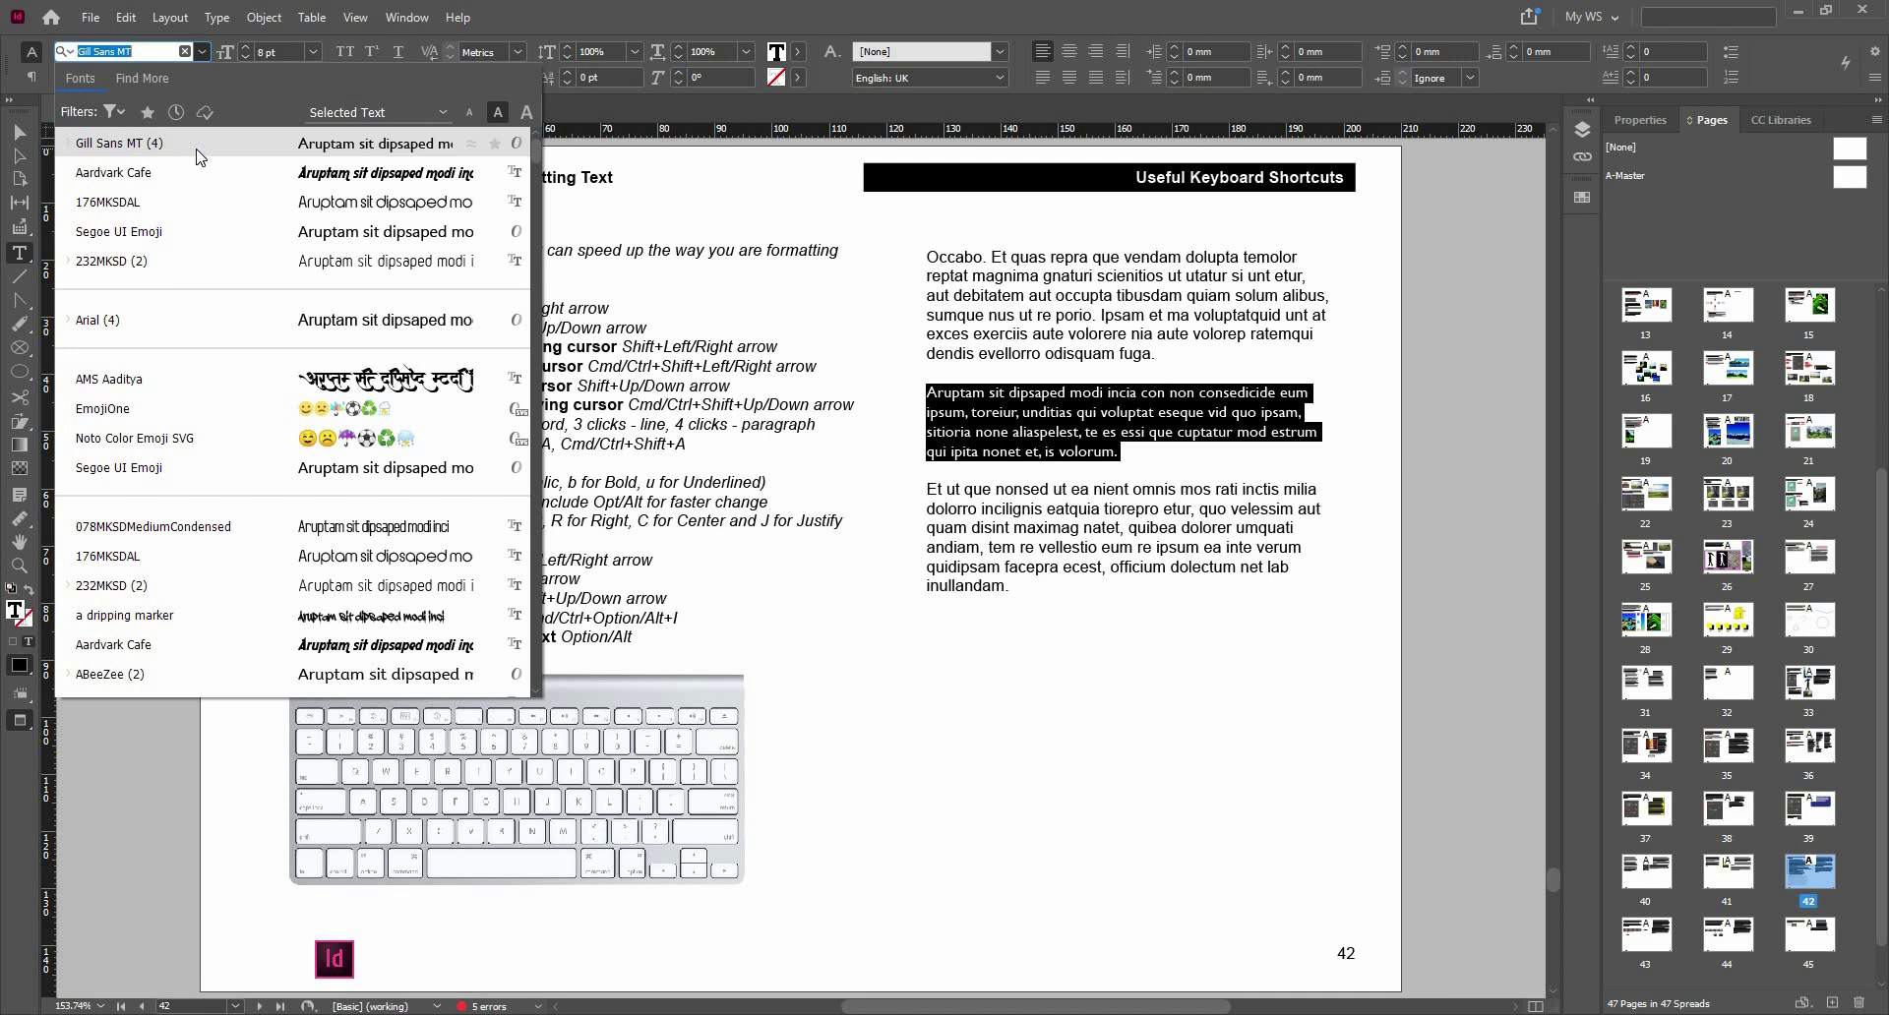
left_click(440, 113)
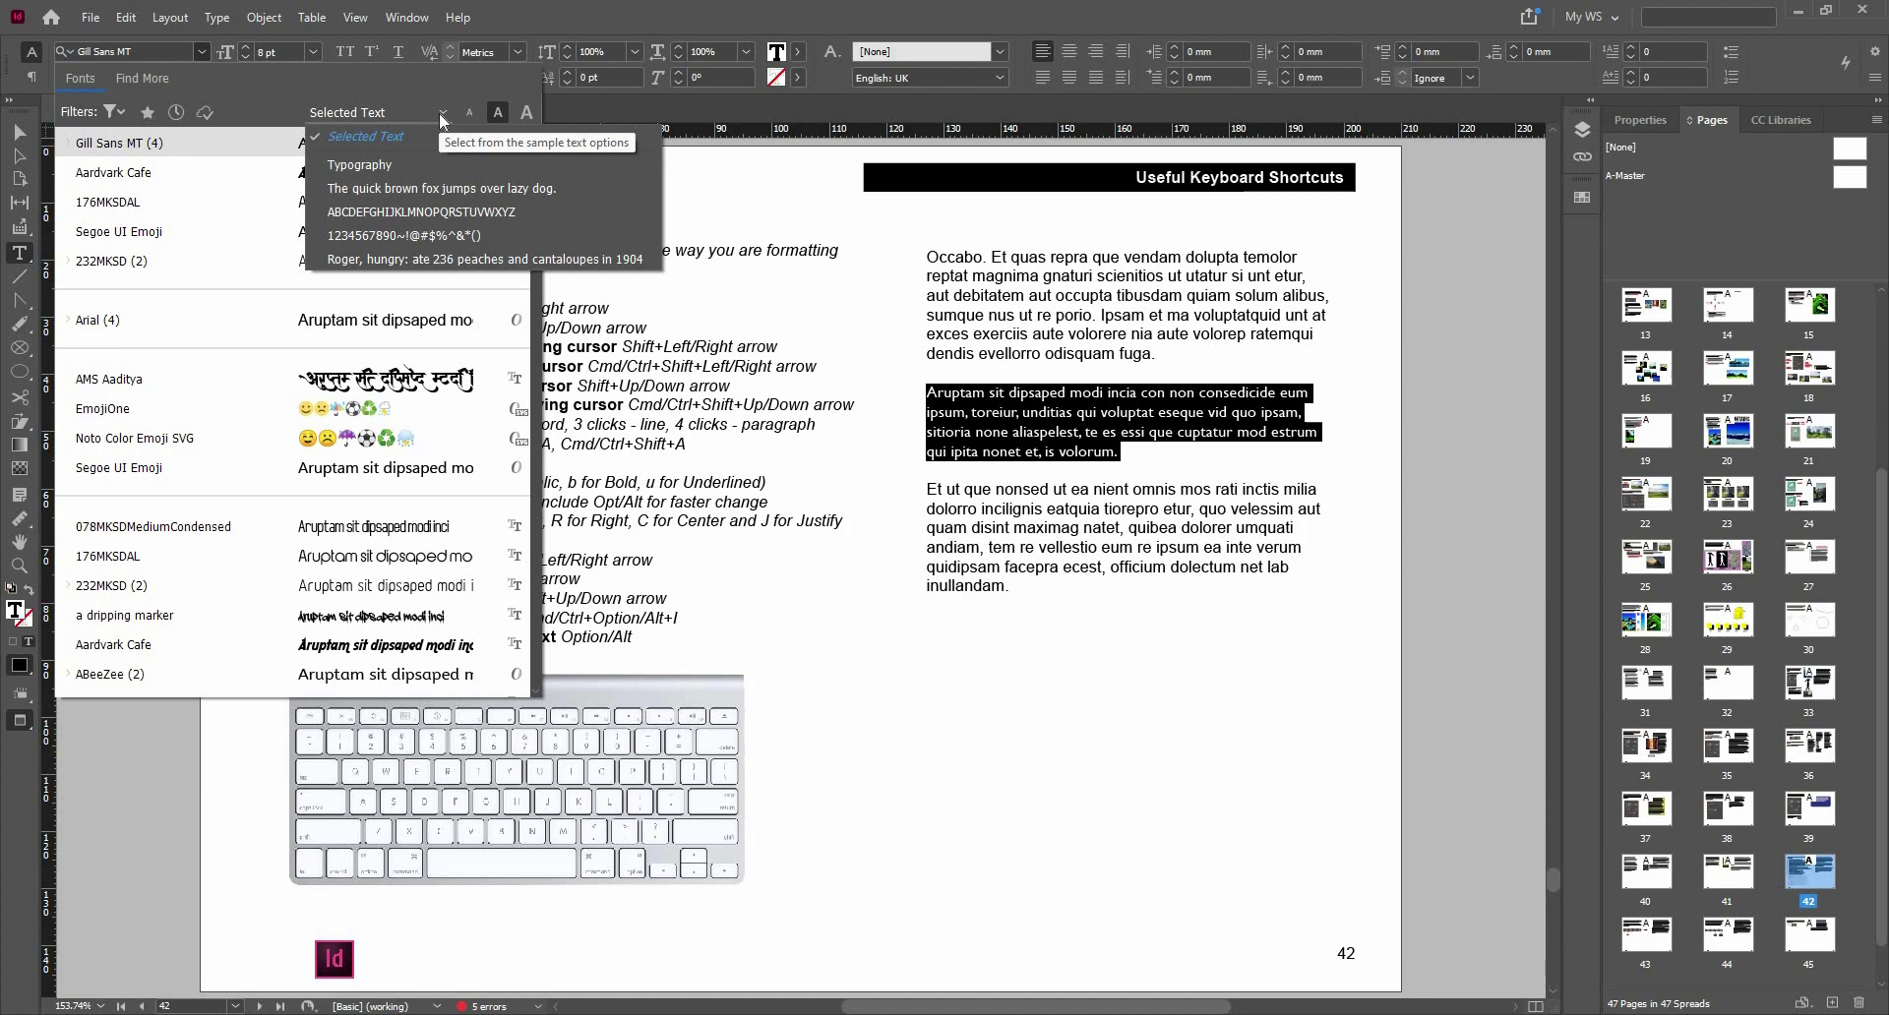
left_click(440, 113)
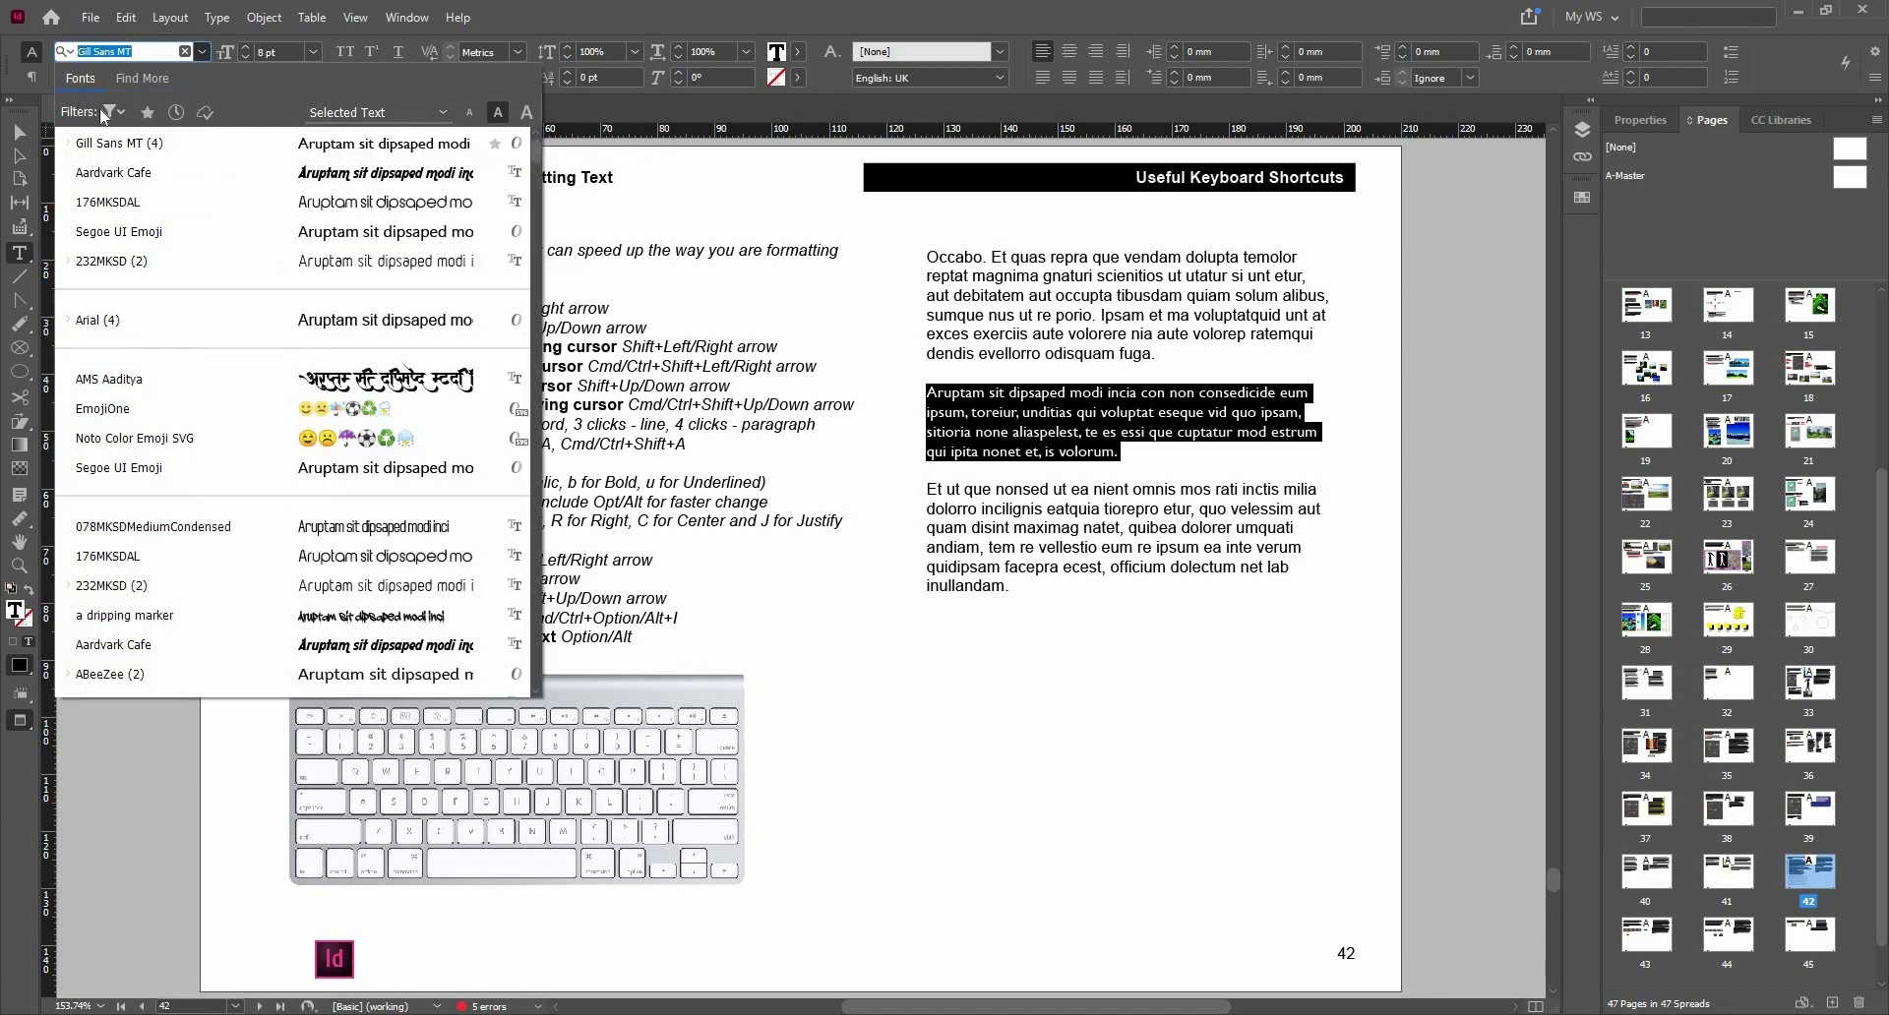
left_click(113, 112)
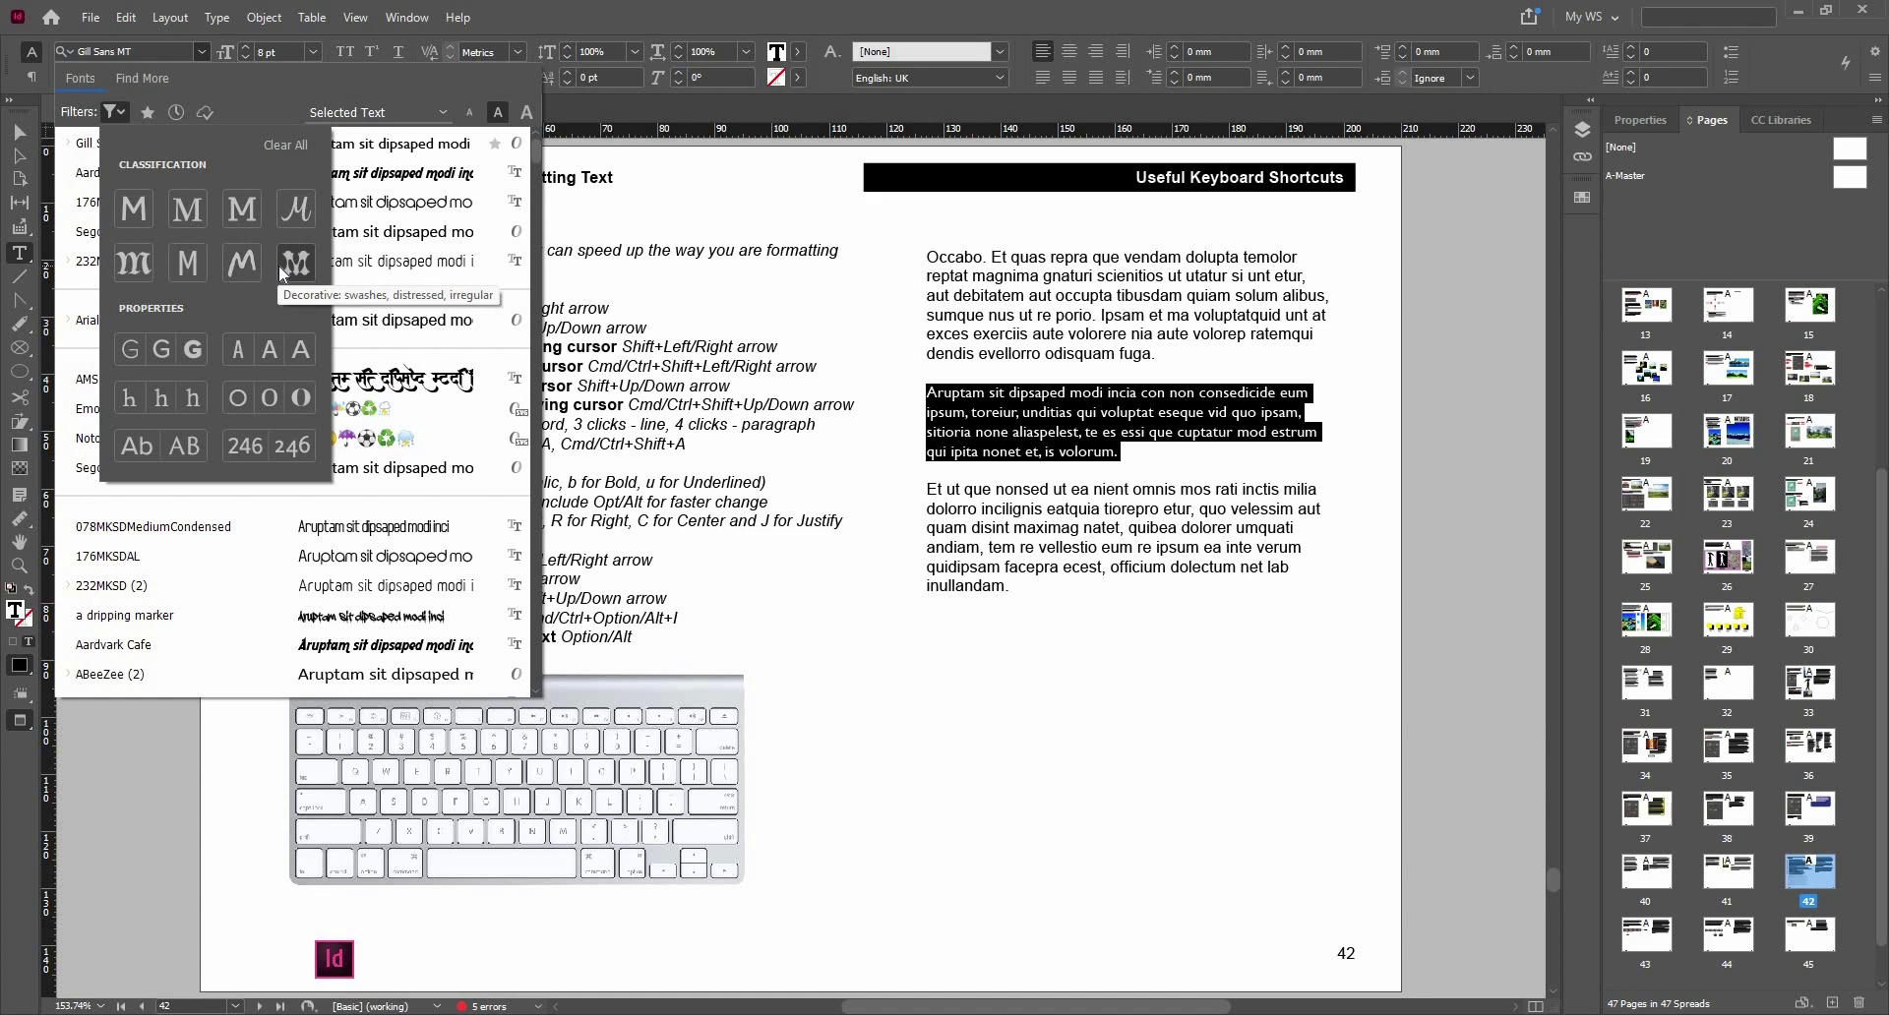
left_click(246, 102)
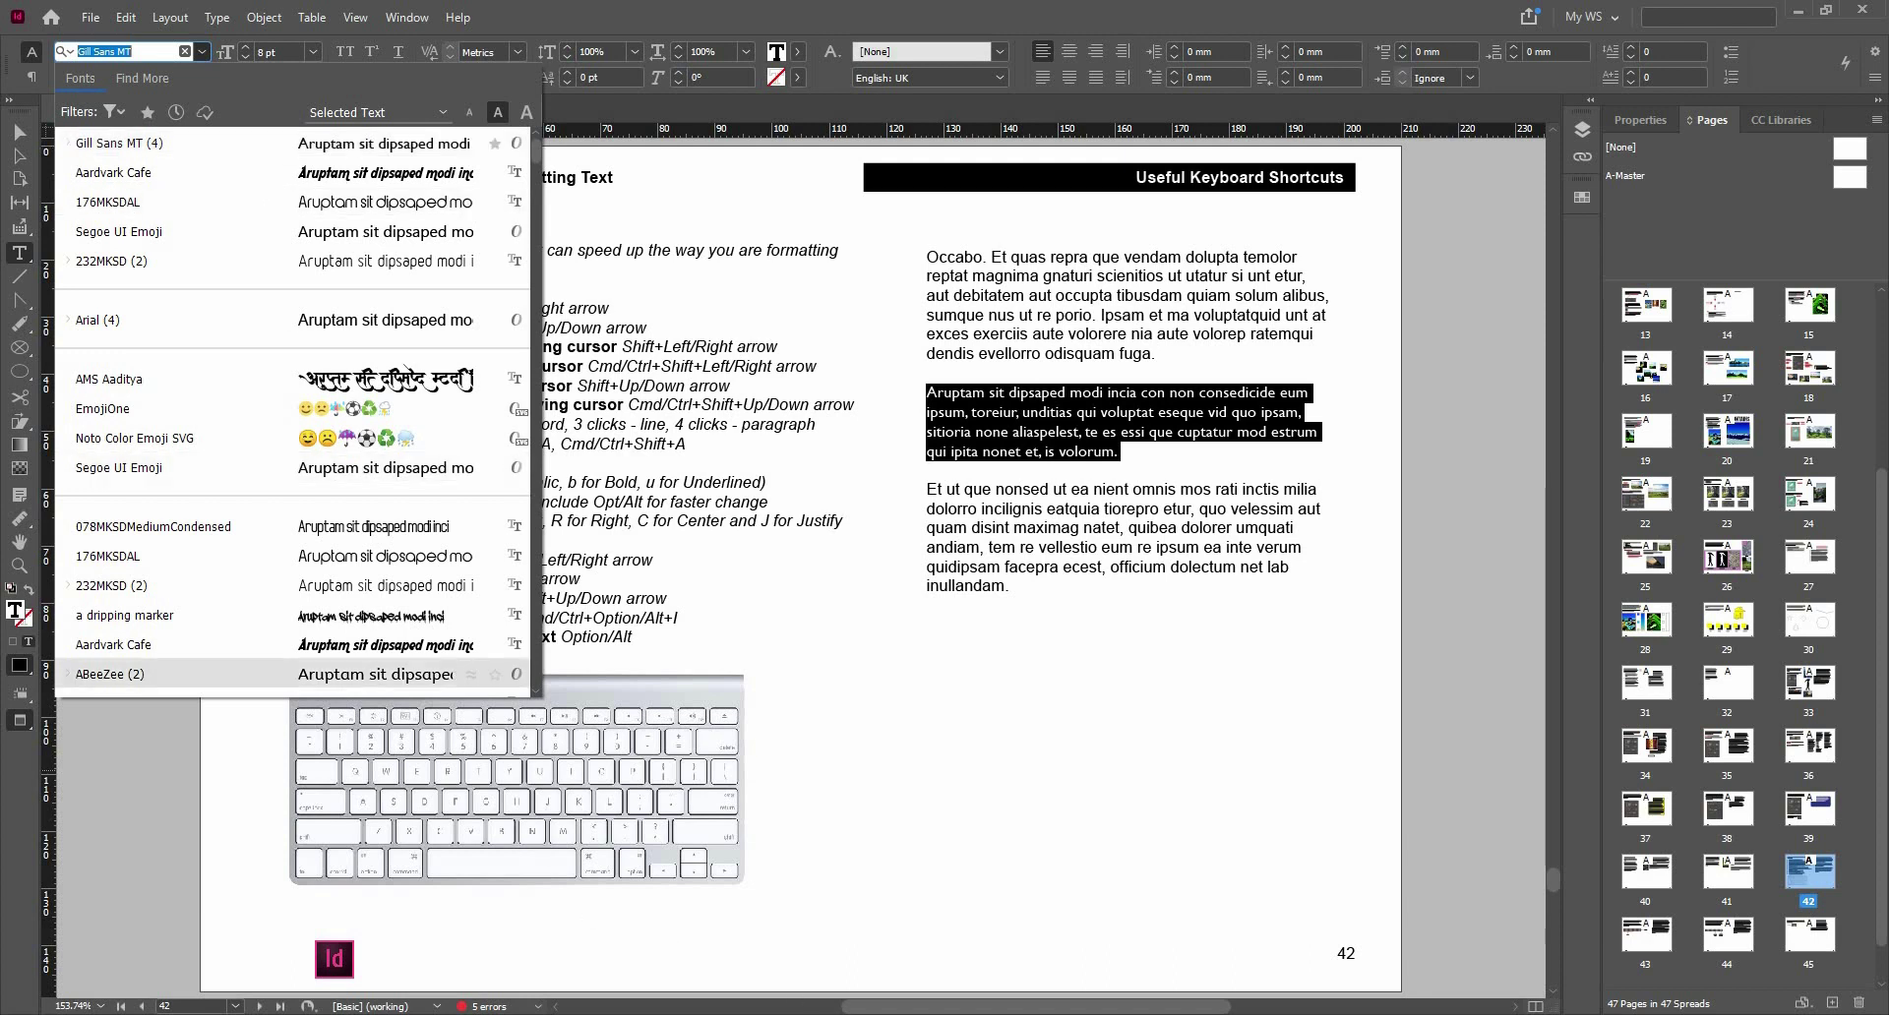
- Switch to Chrome and run a Google search for "house sloan regular font" in the blank tab
left_click(859, 940)
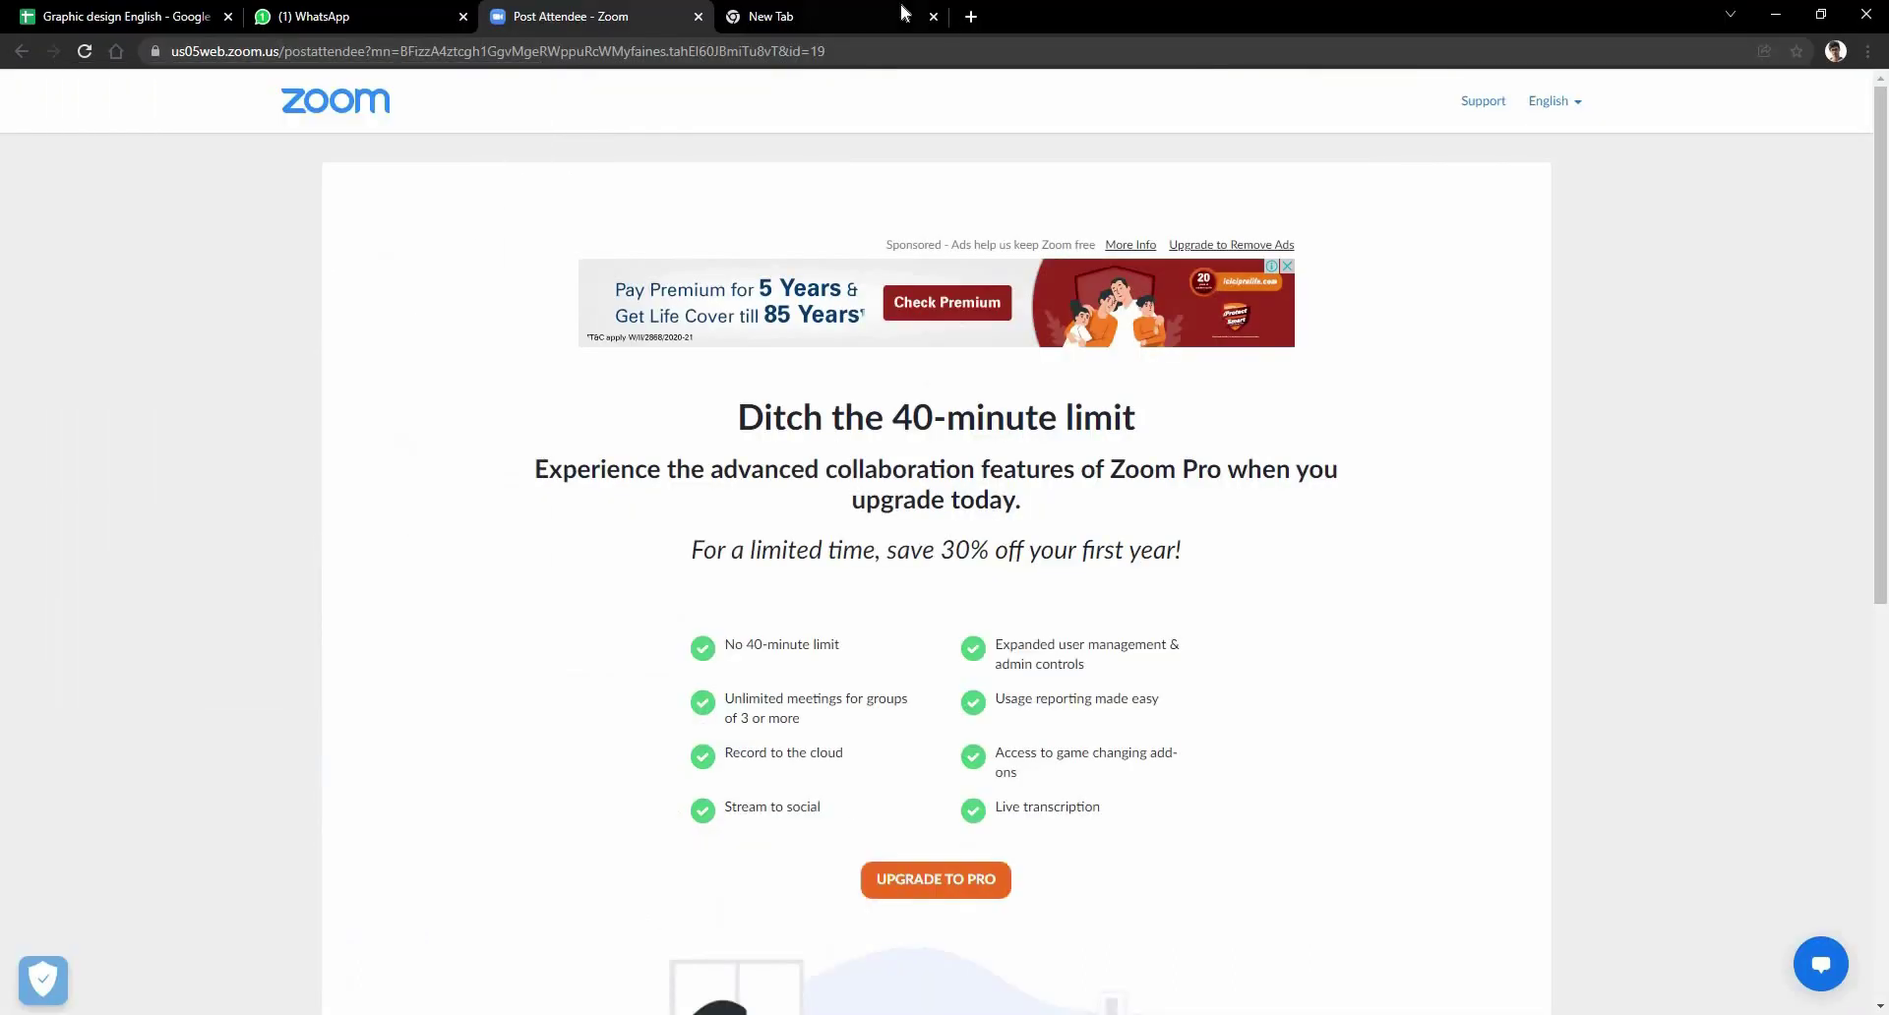
left_click(903, 12)
left_click(737, 56)
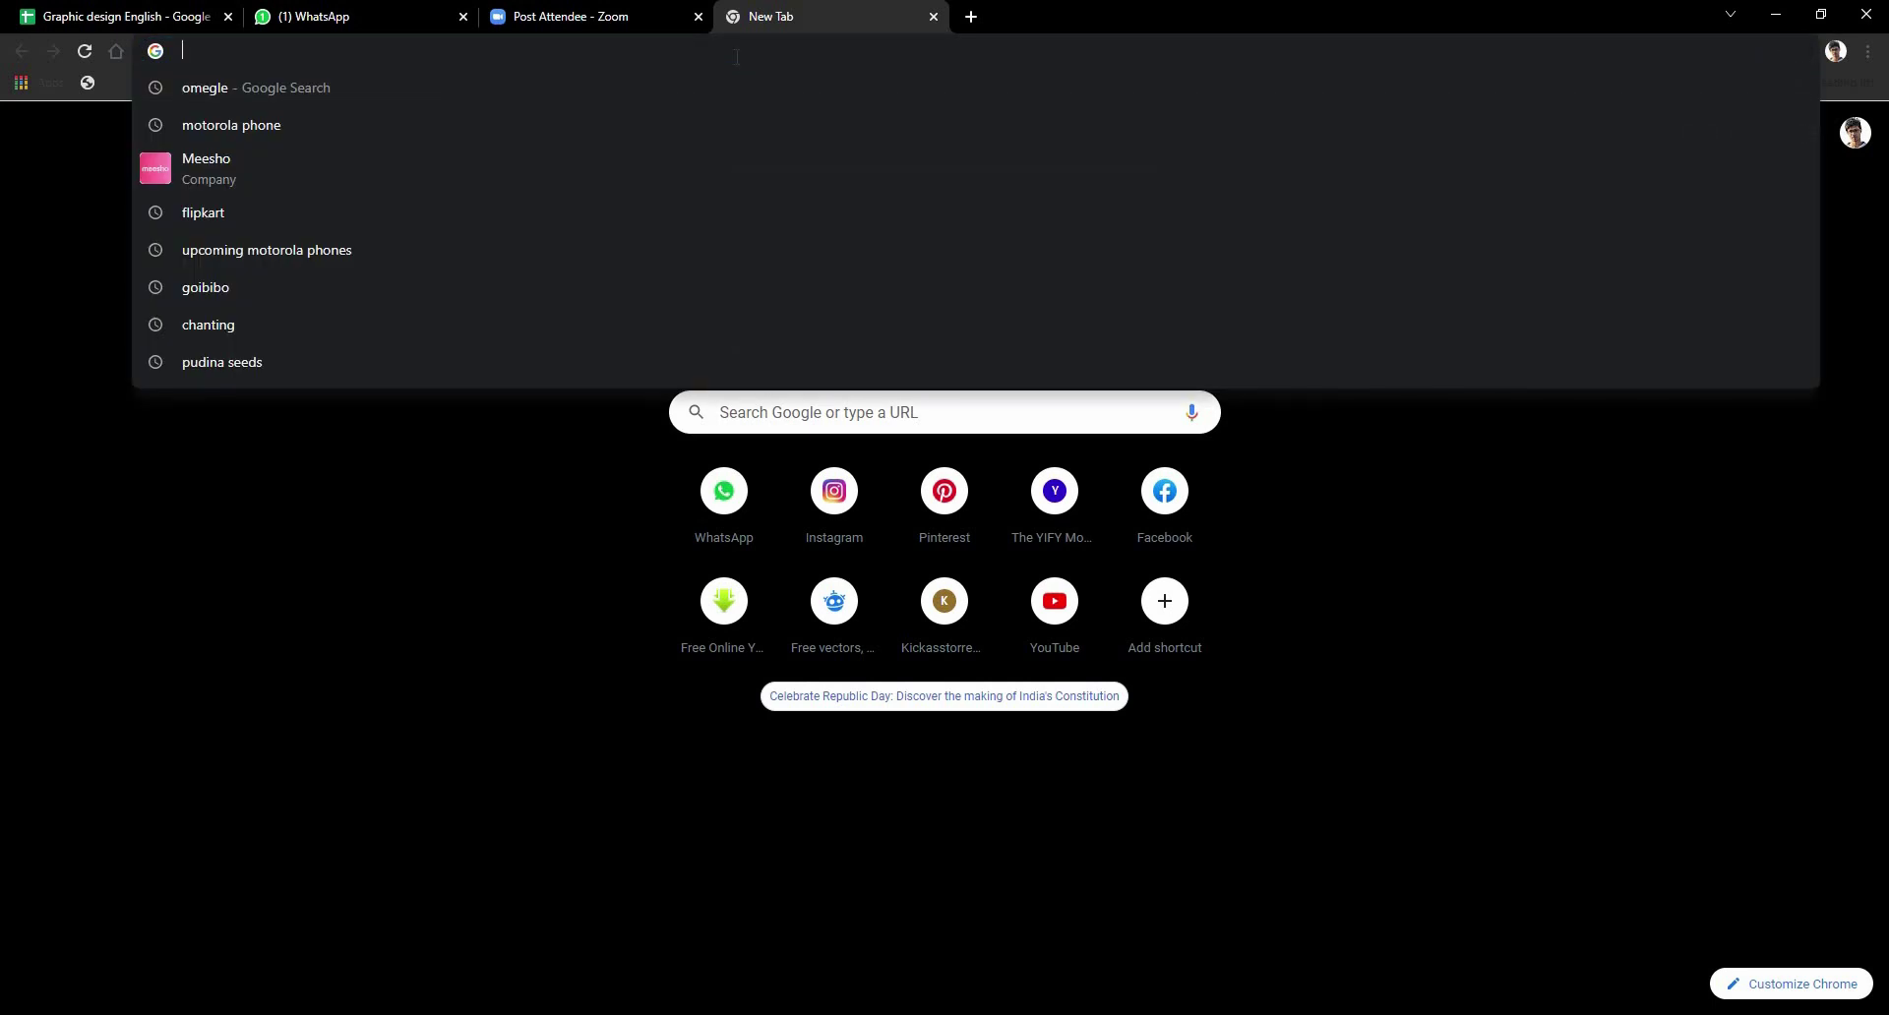
type("house ")
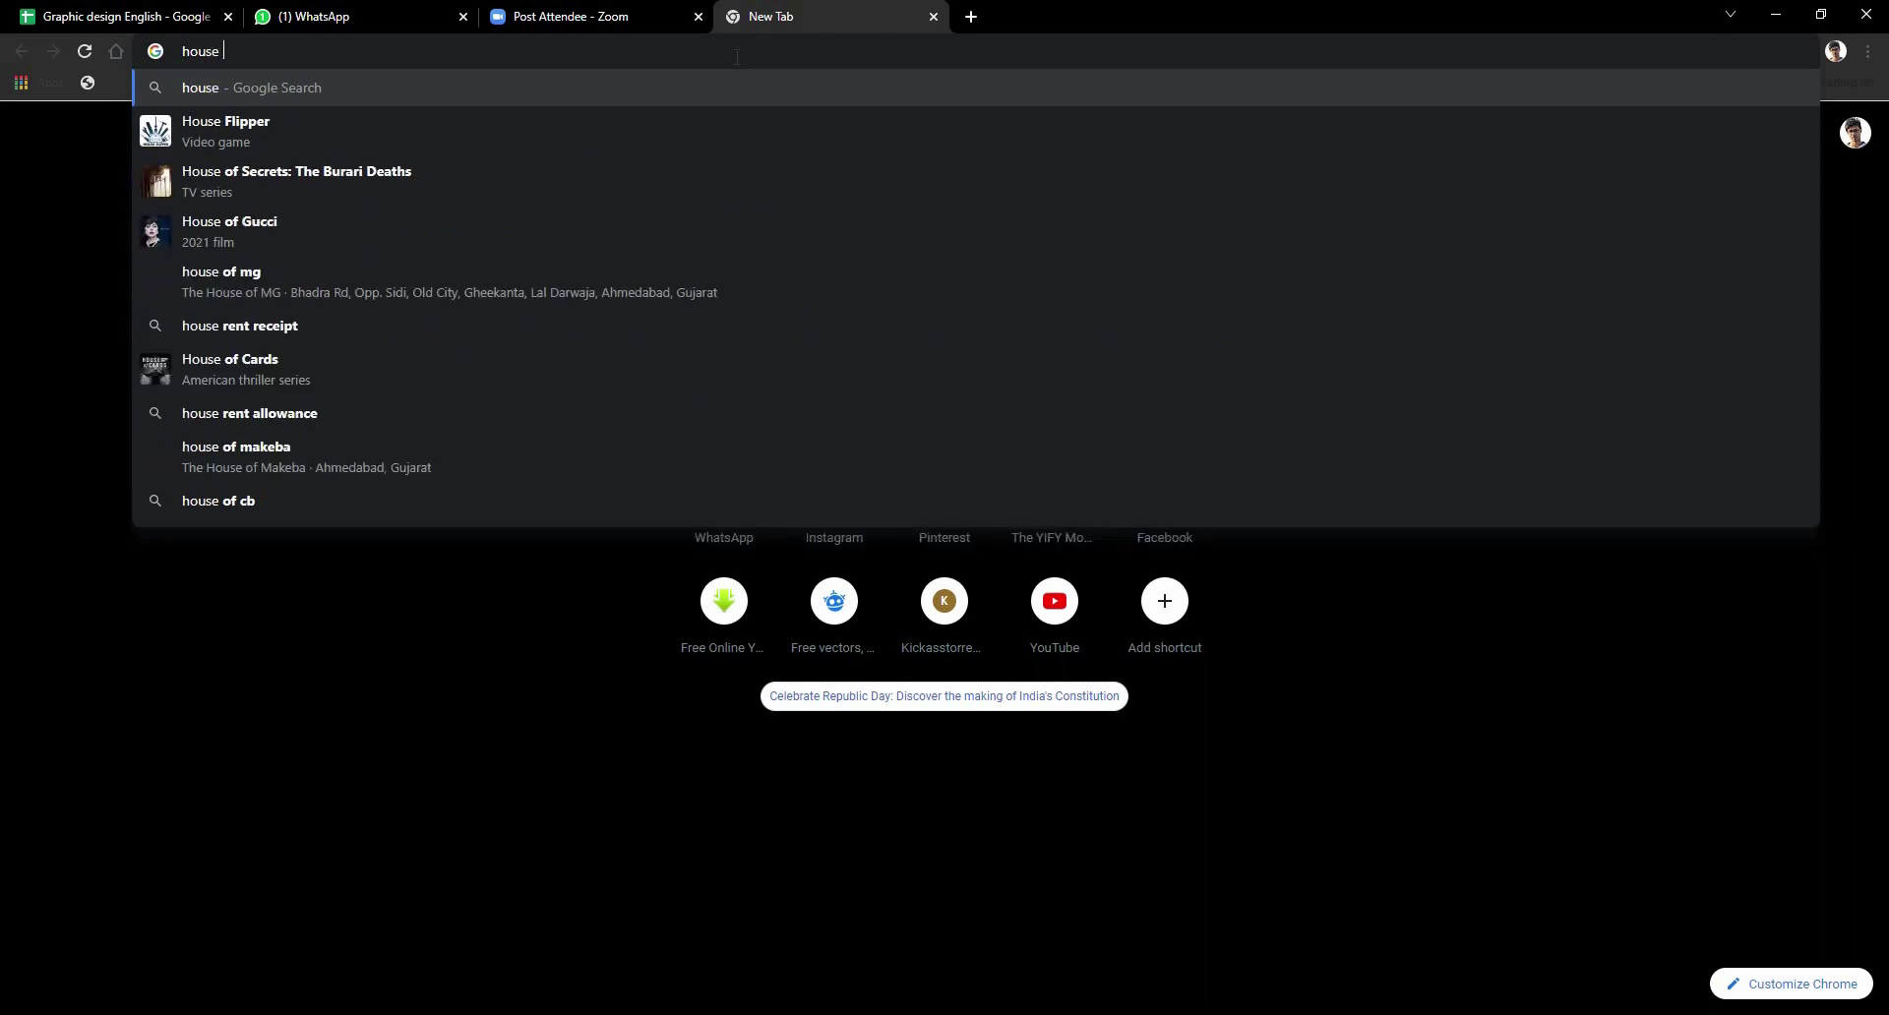
type("sloan")
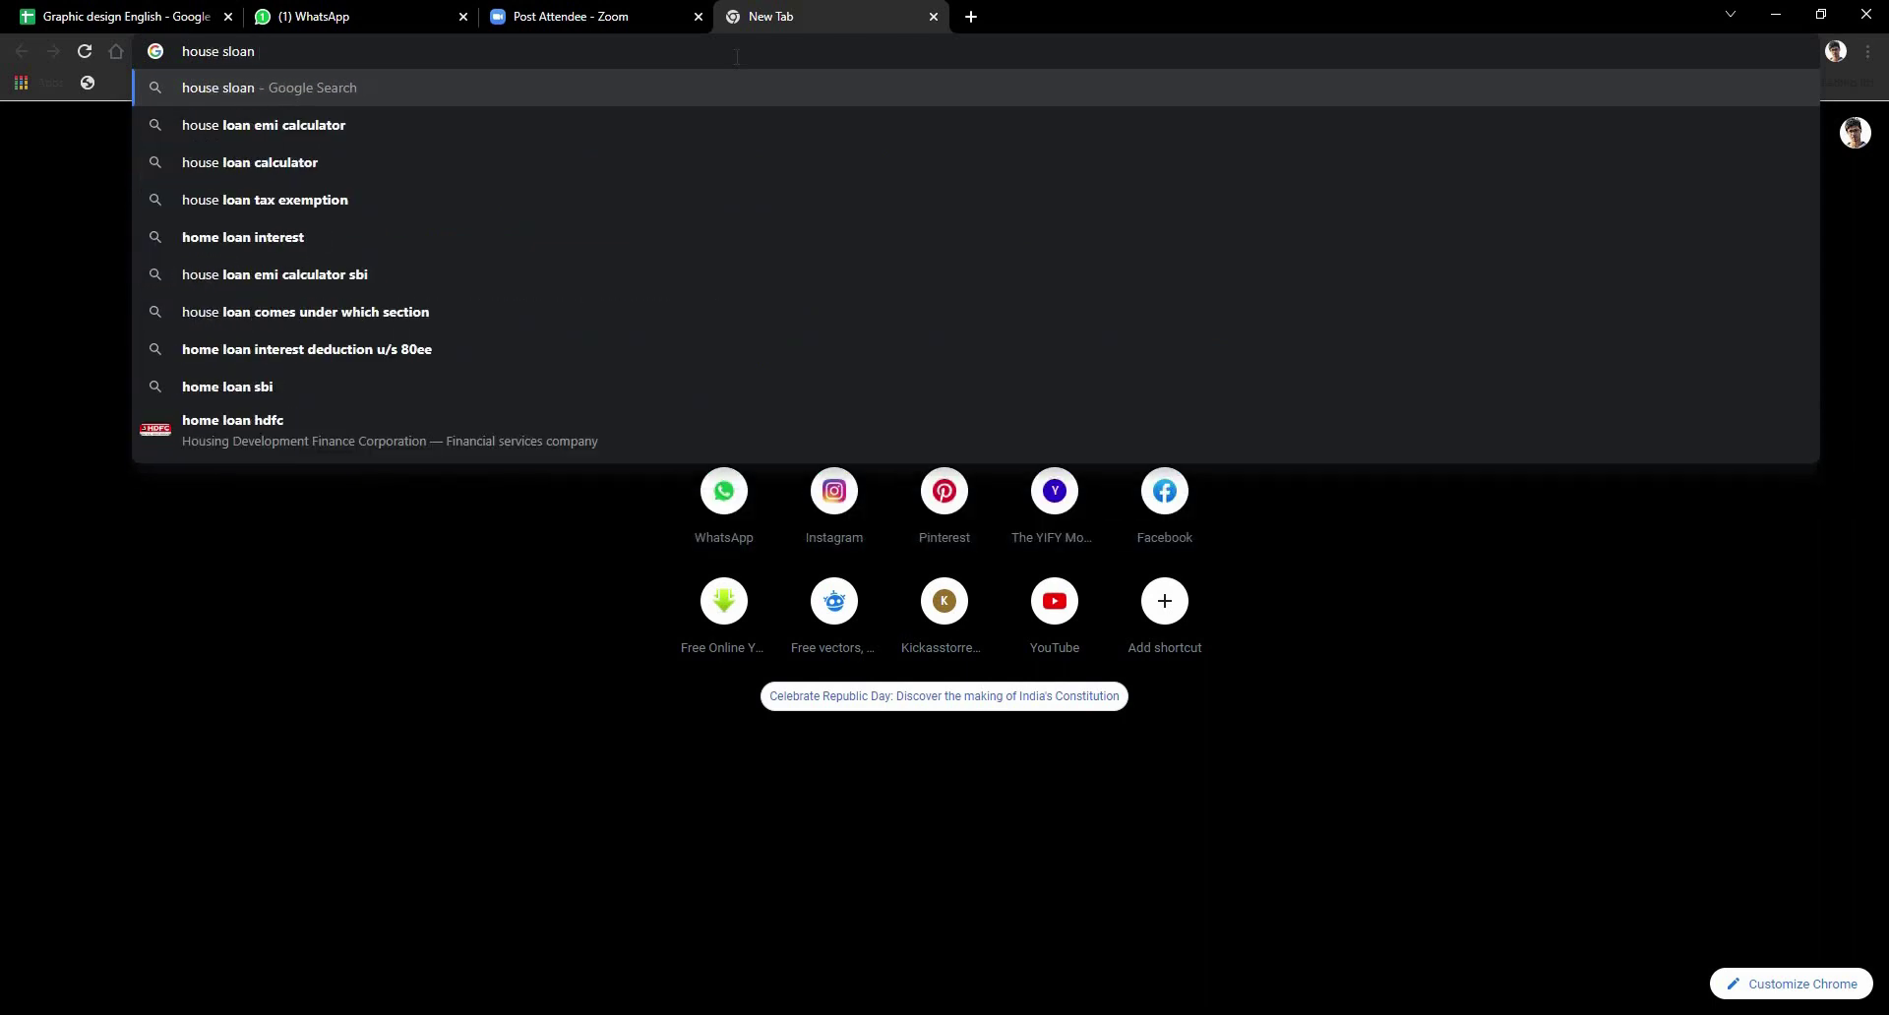
type(" re")
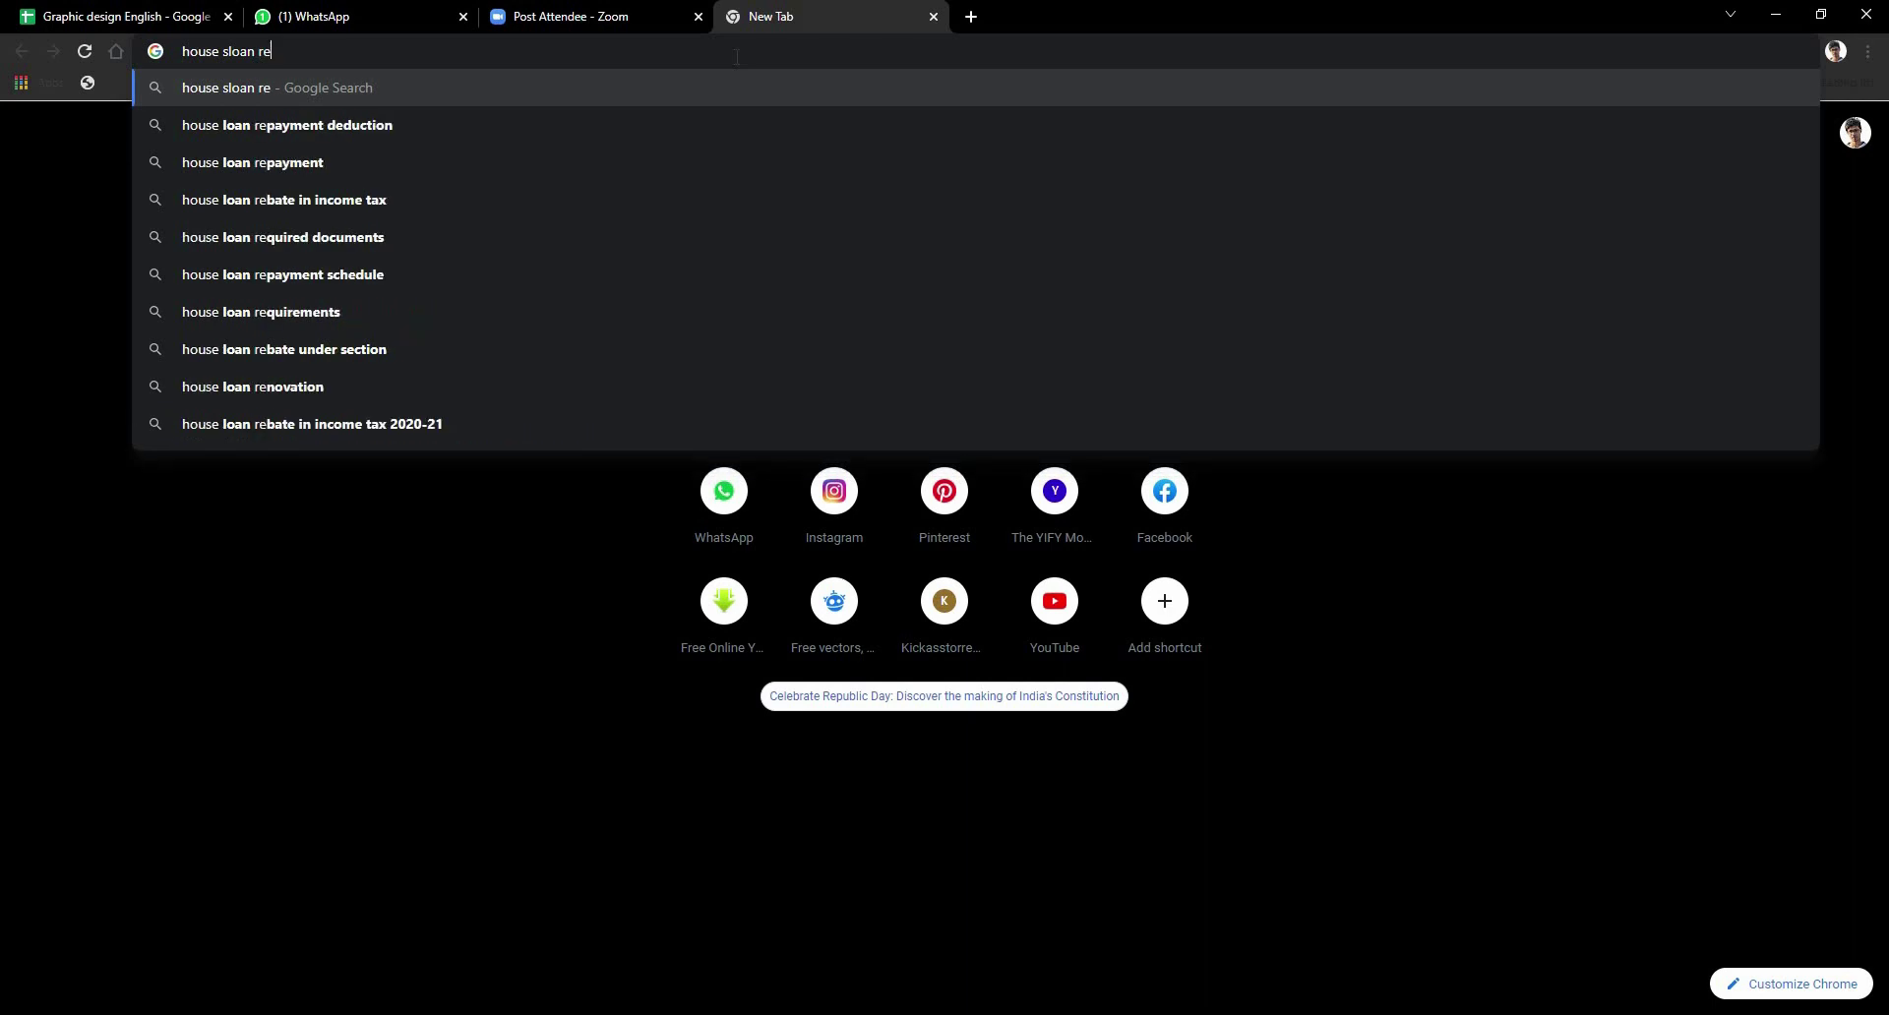
type("gula")
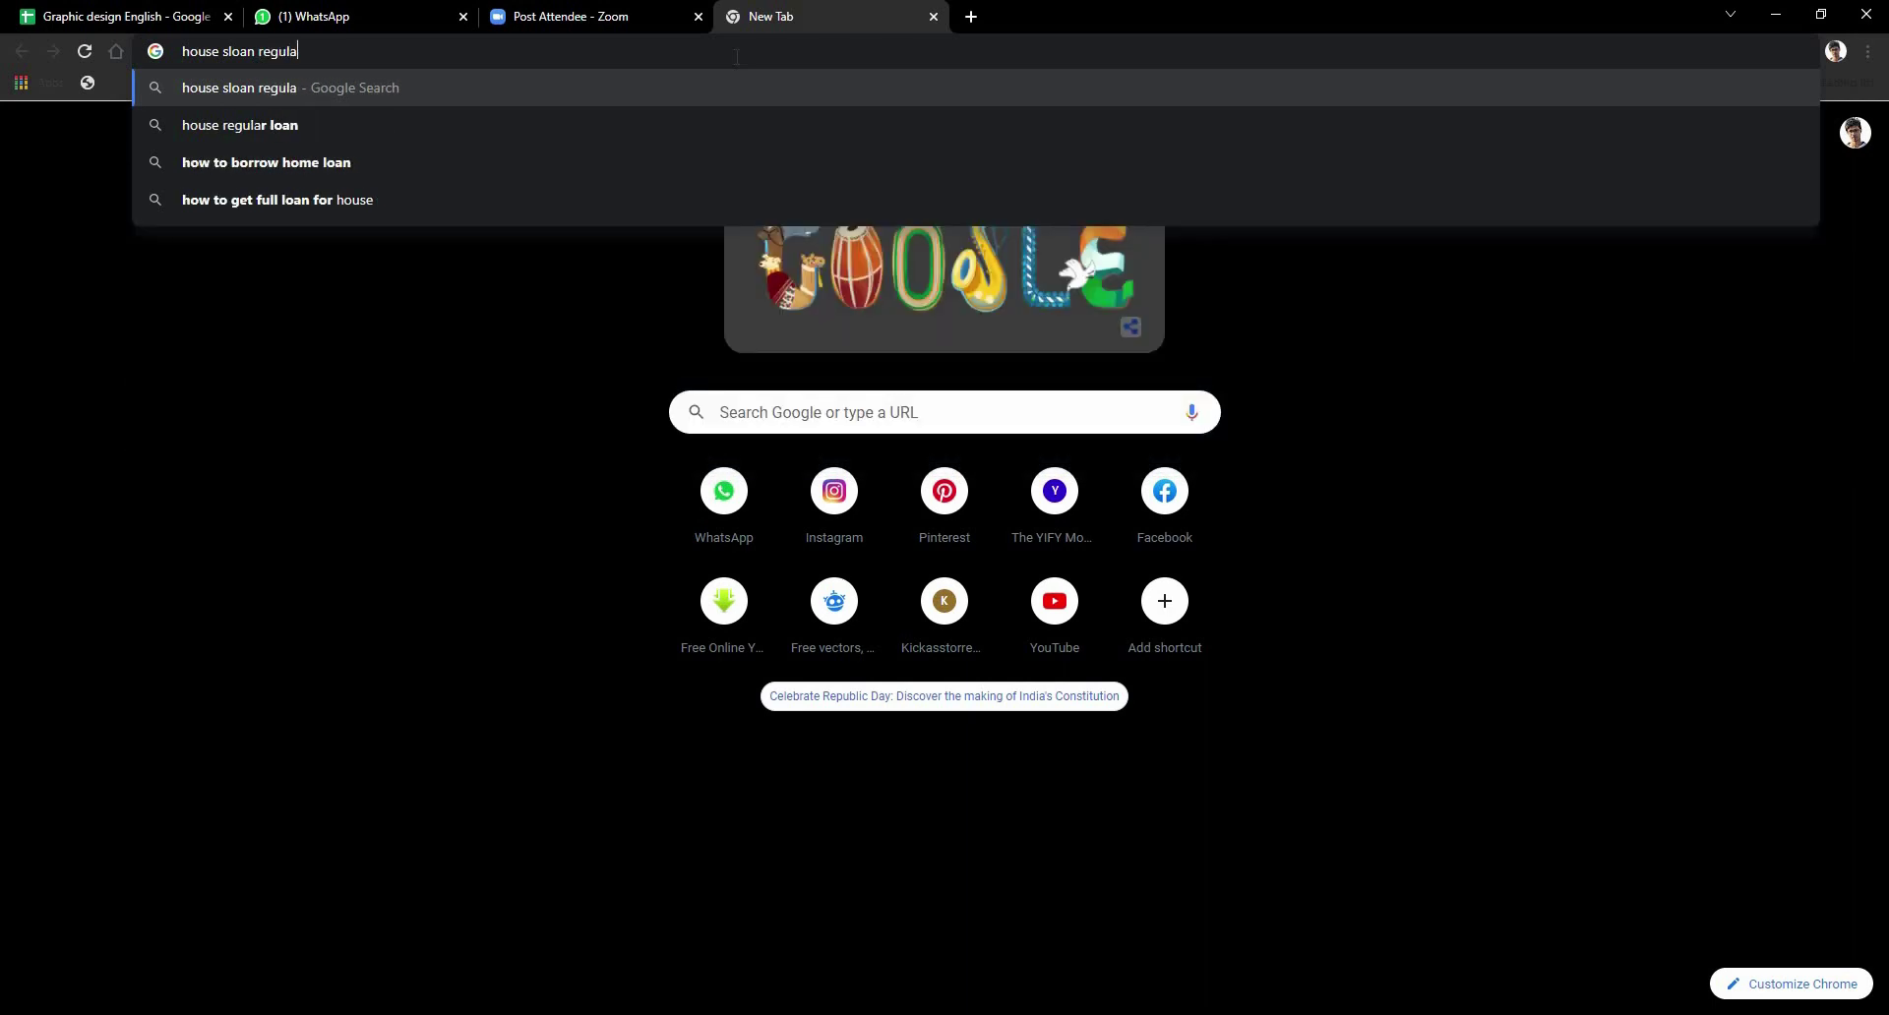
type("r font")
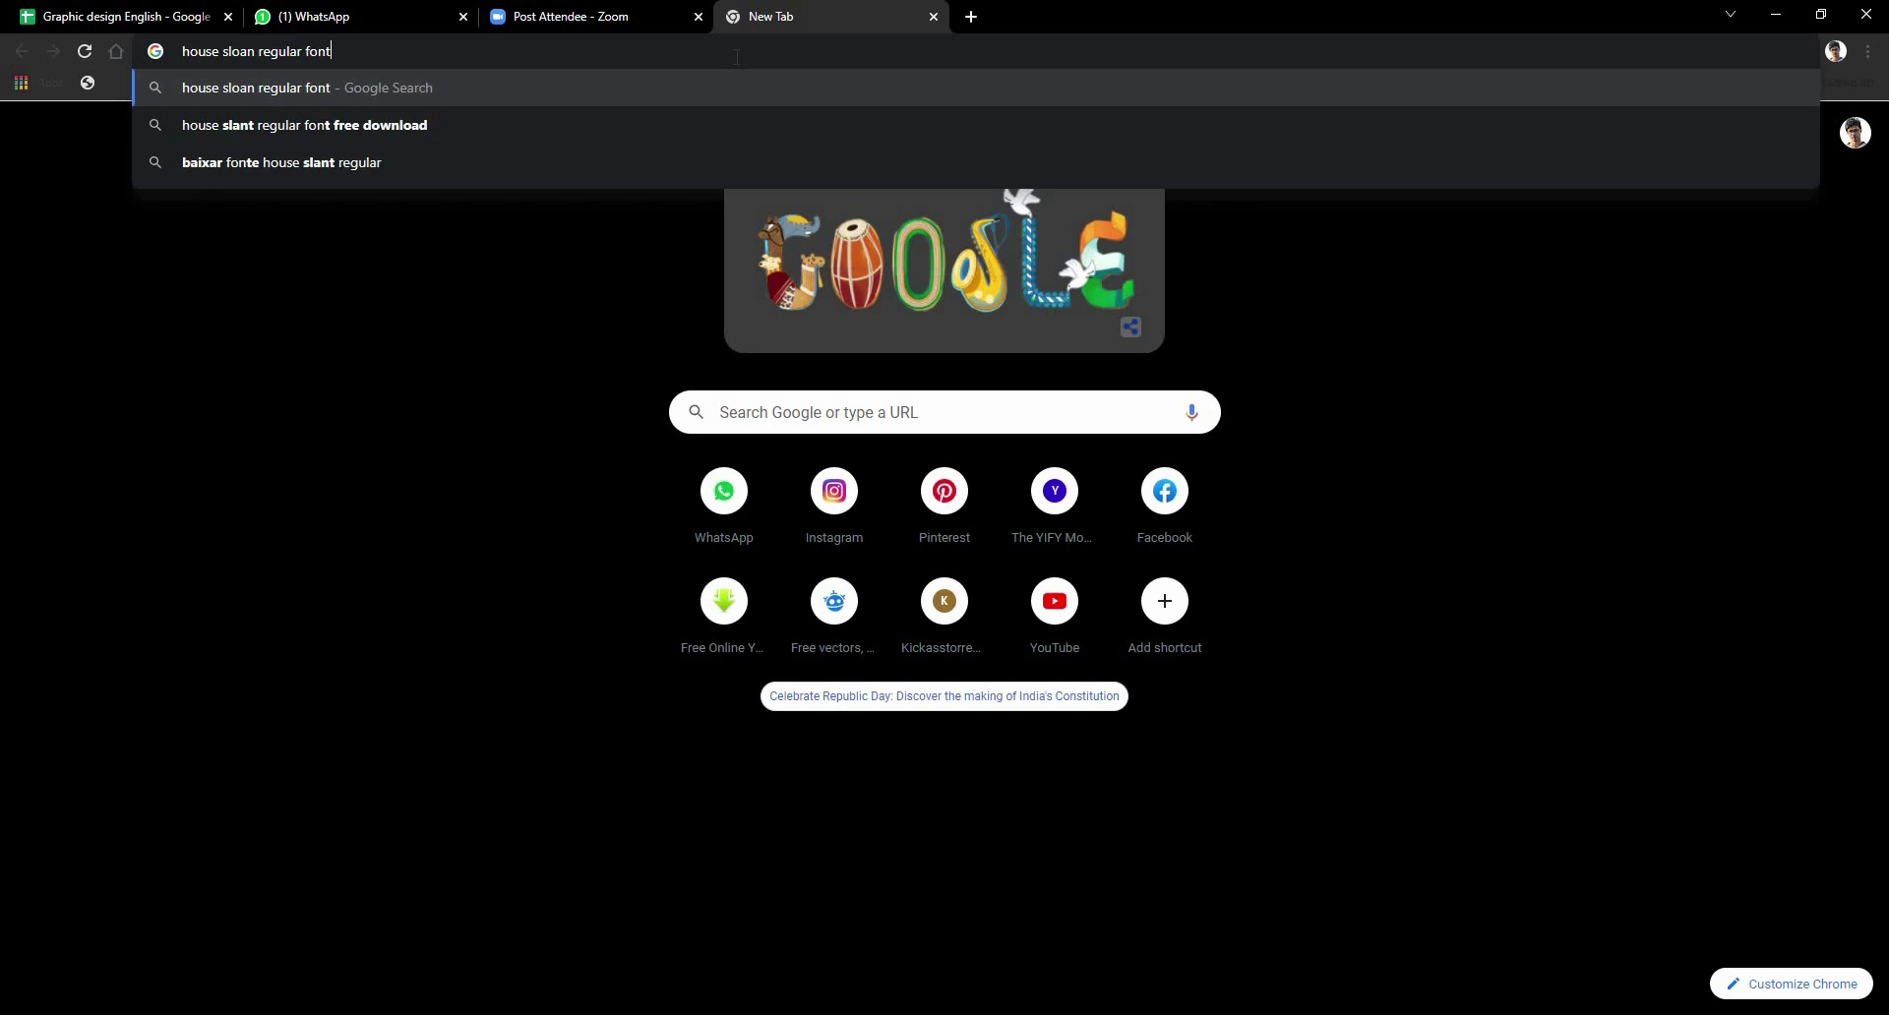
key("Return")
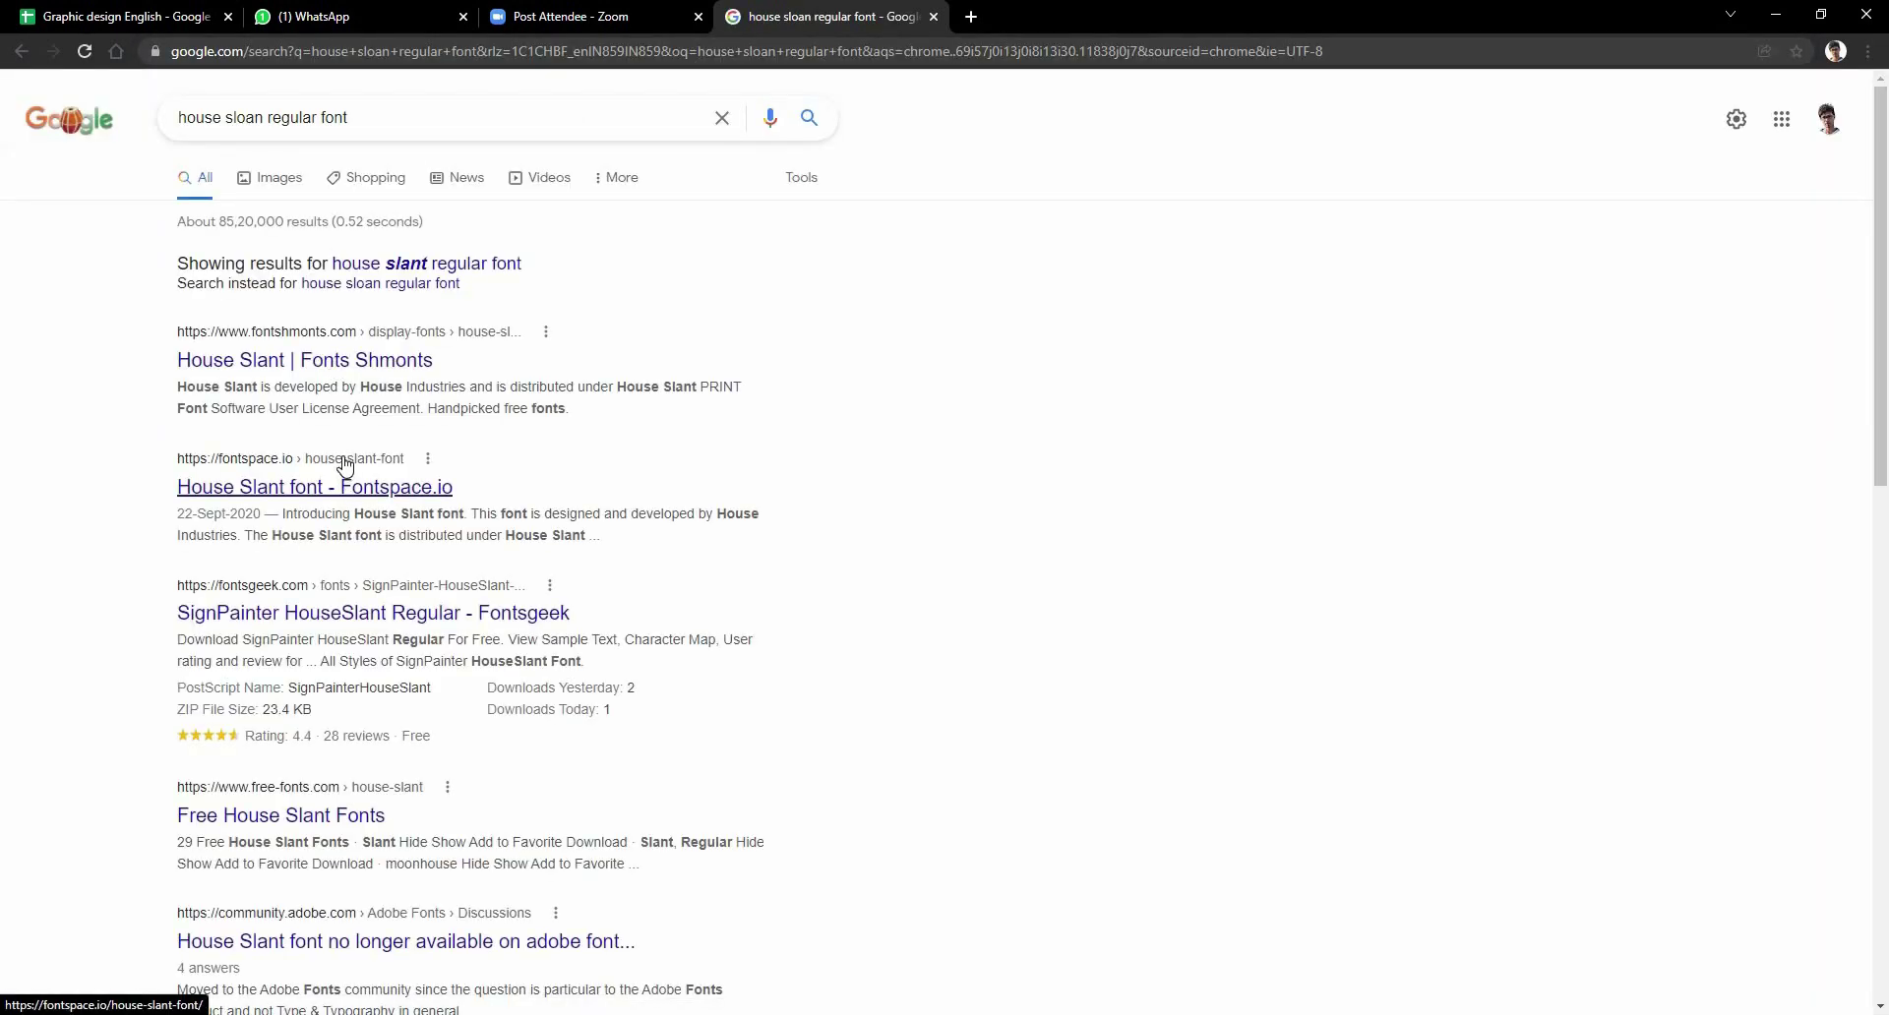
- Open the Free House Slant Fonts search result from free-fonts.com and accept its cookie request
scroll(330, 716, "down", 1)
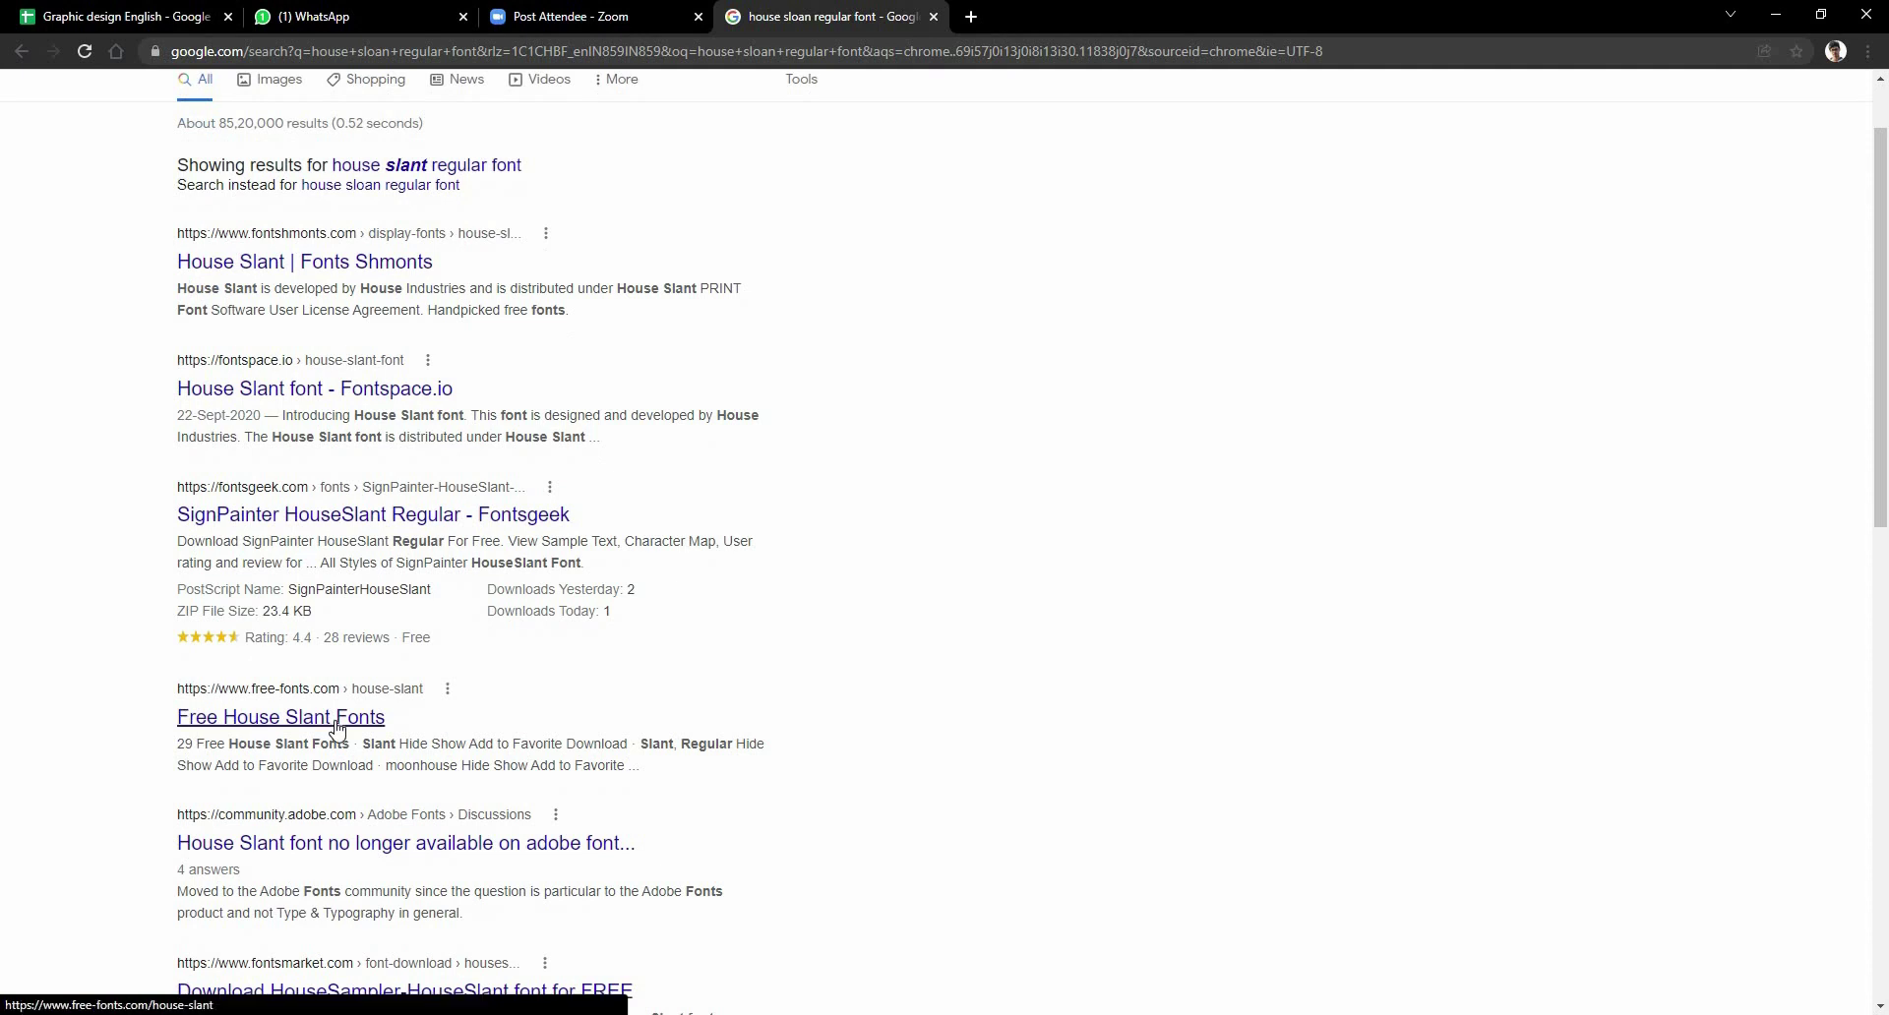
left_click(336, 729)
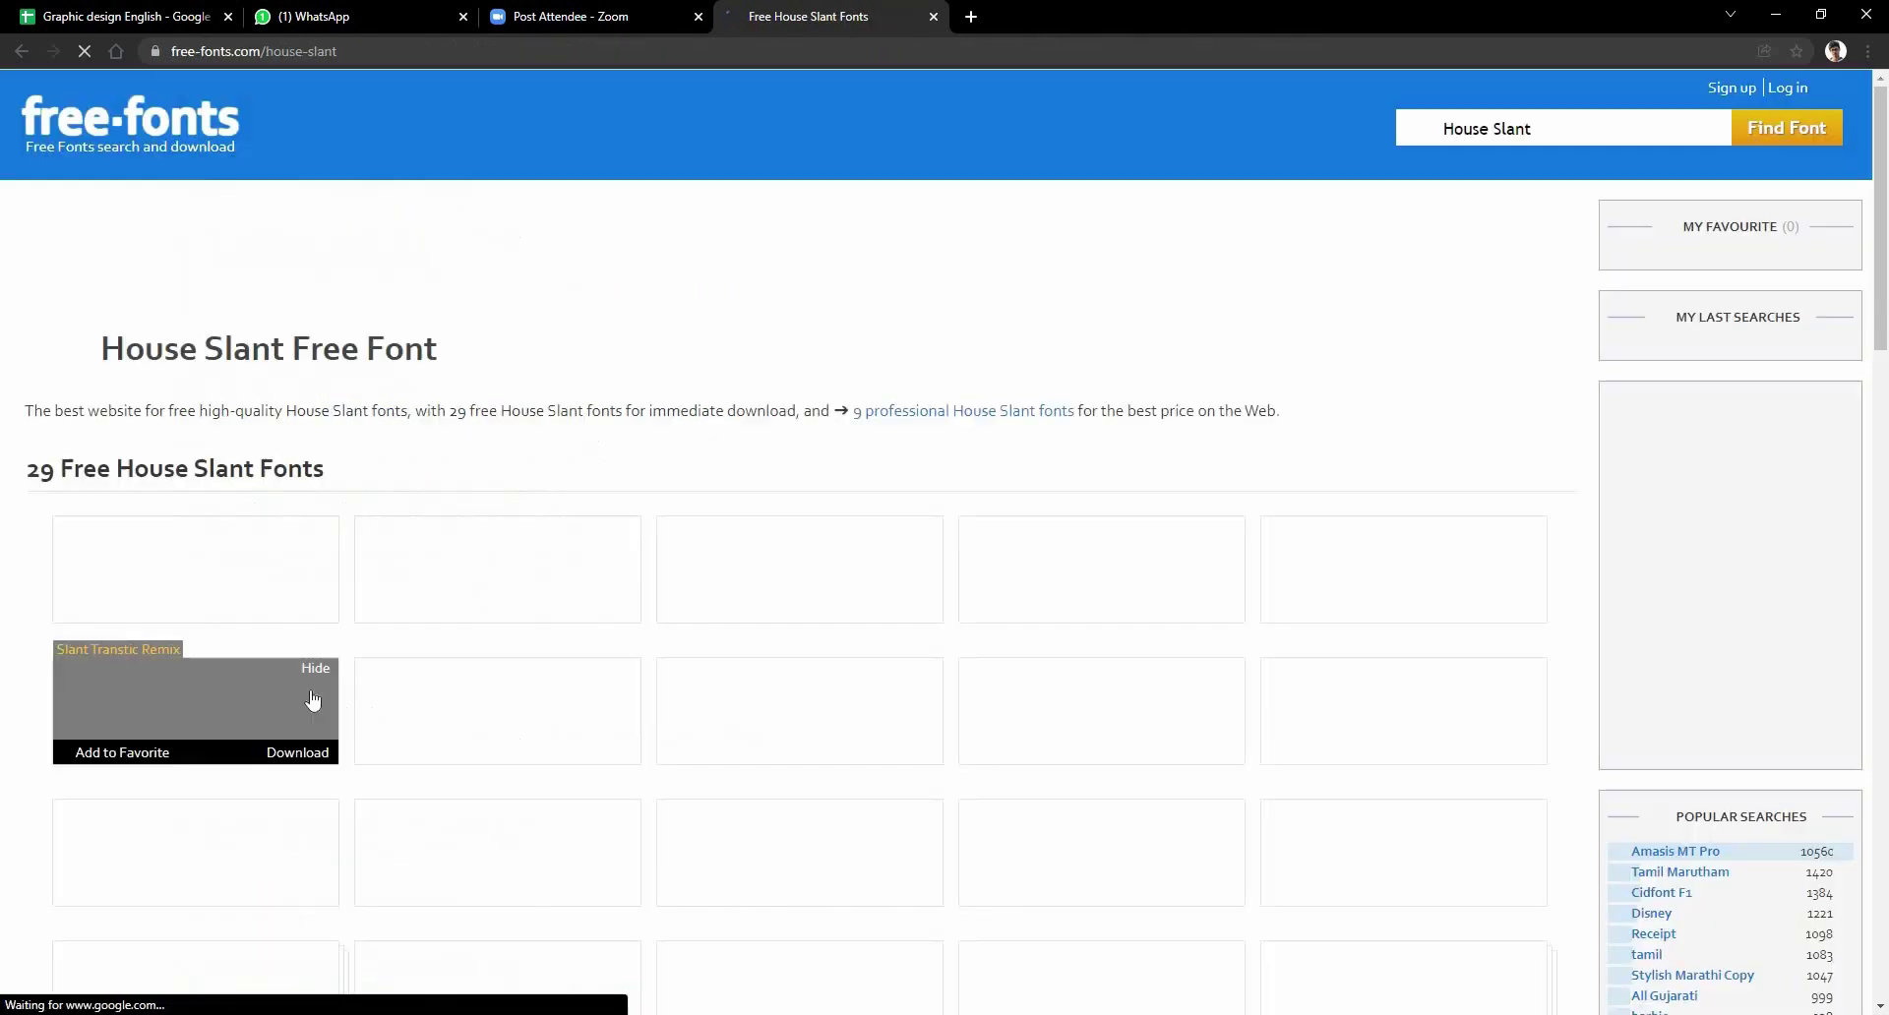
scroll(370, 588, "down", 5)
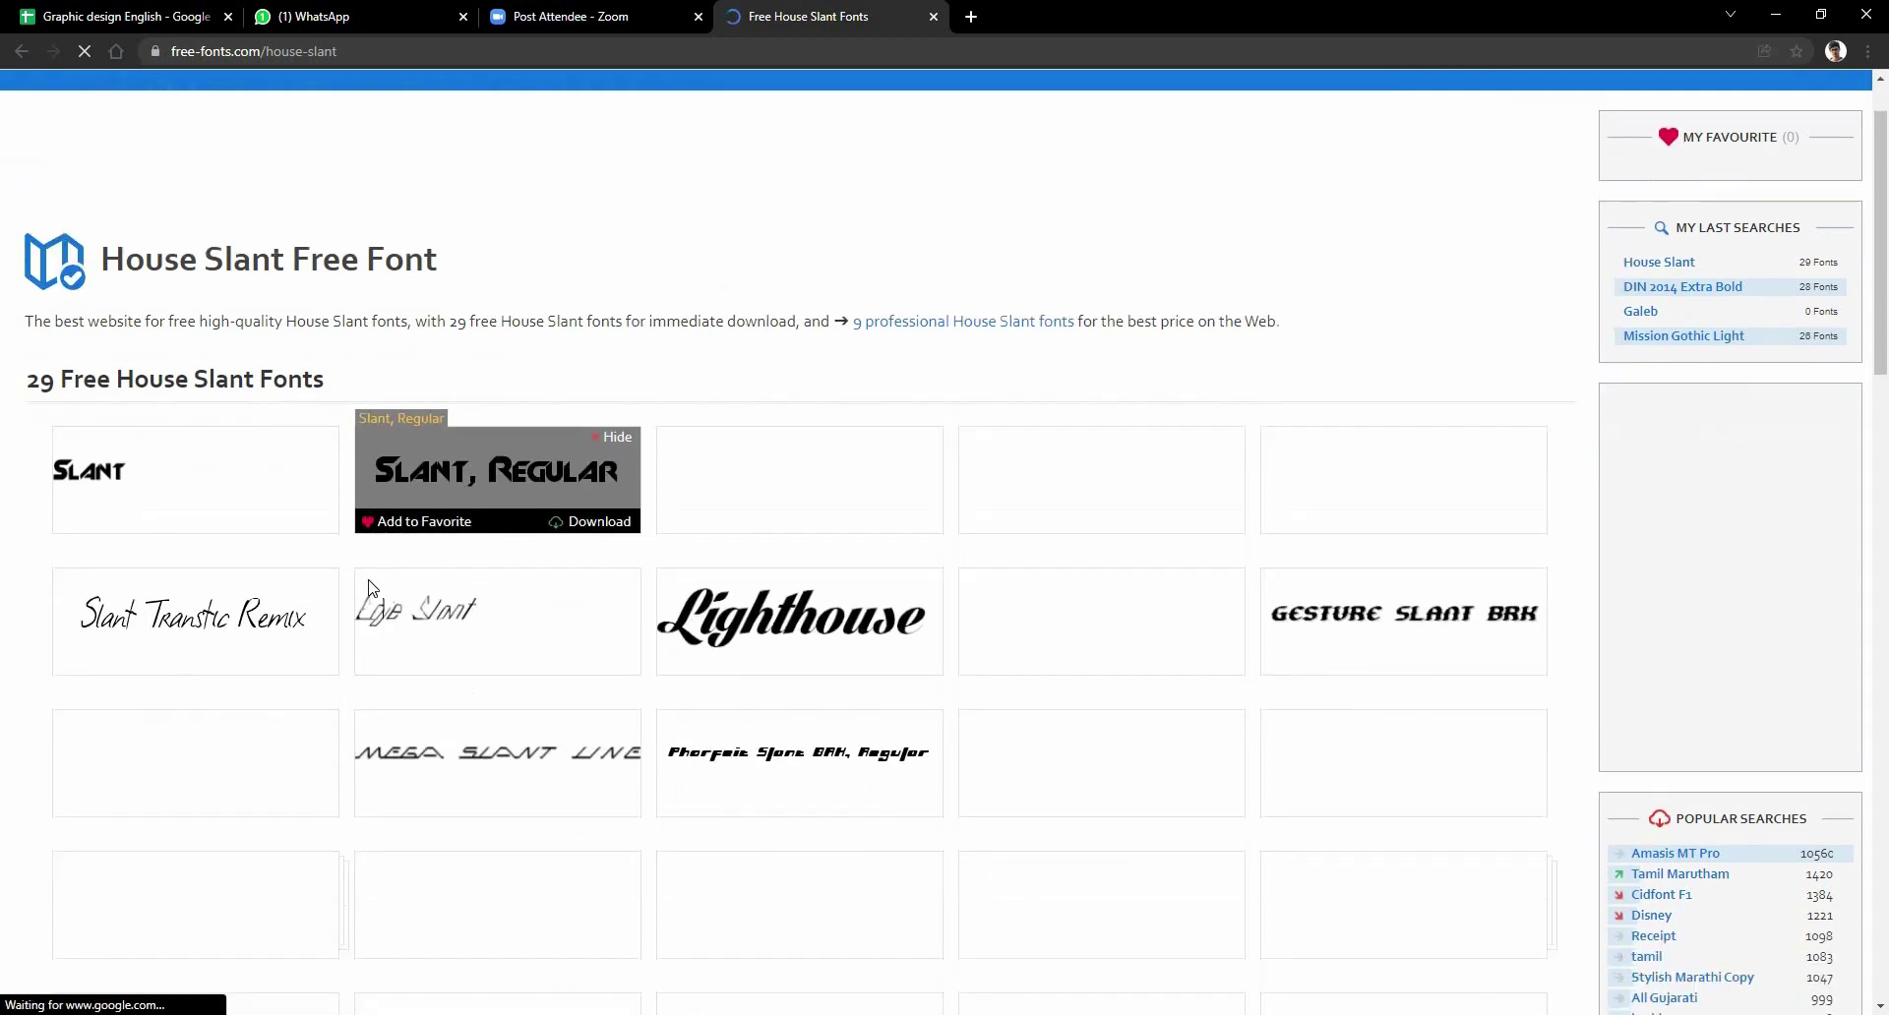
scroll(370, 588, "up", 4)
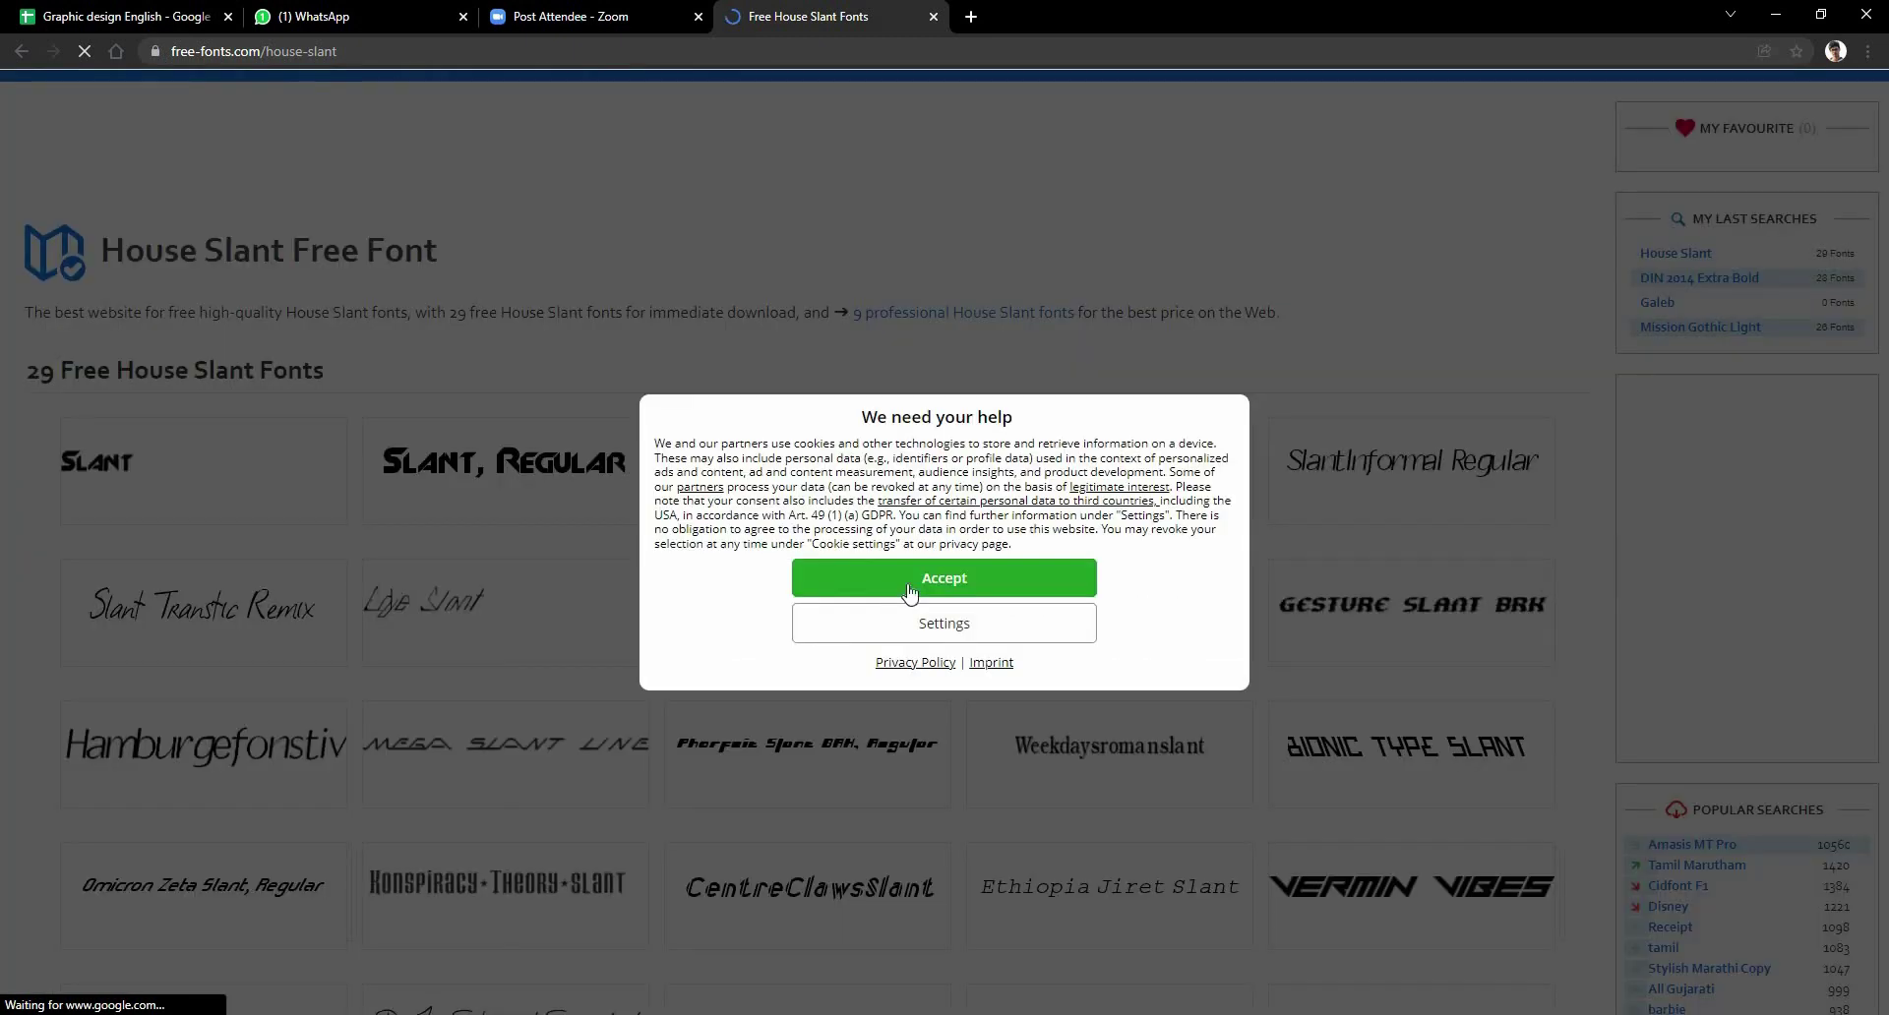
left_click(909, 590)
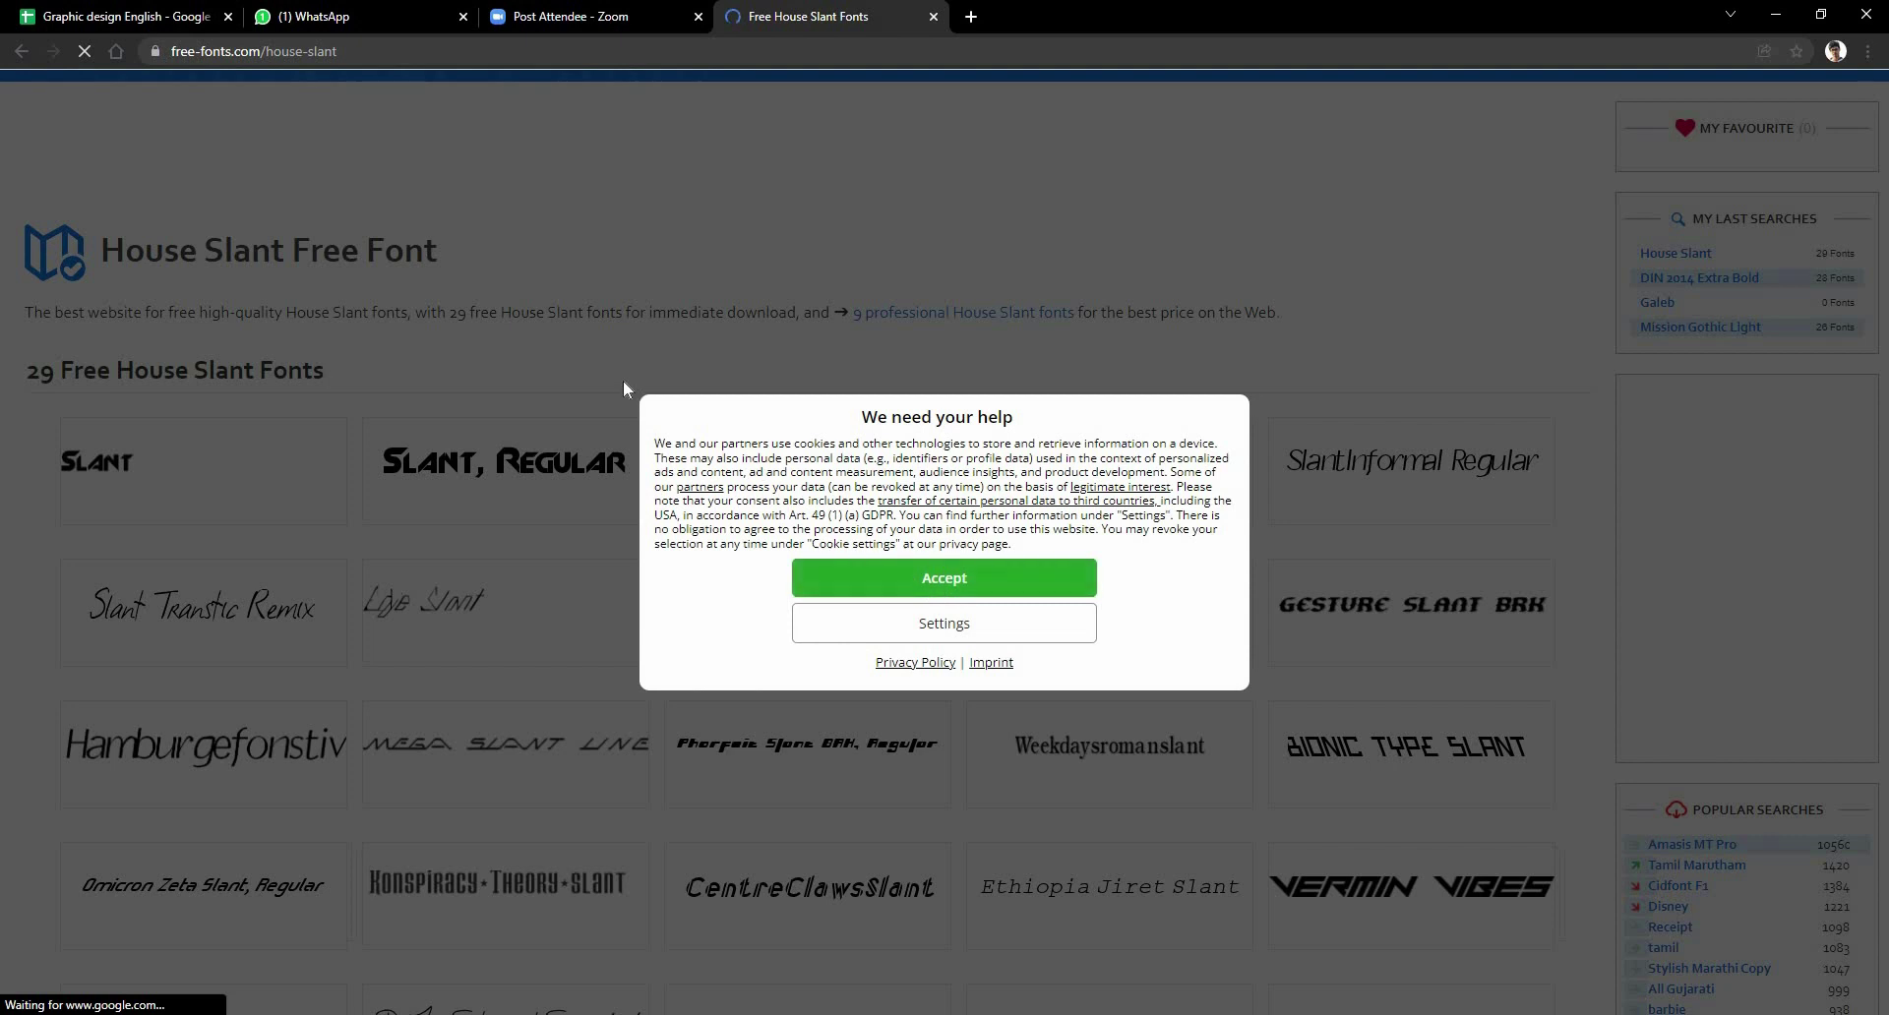
- Look through the free House Slant font previews and request the download of the Slant font
scroll(623, 388, "down", 10)
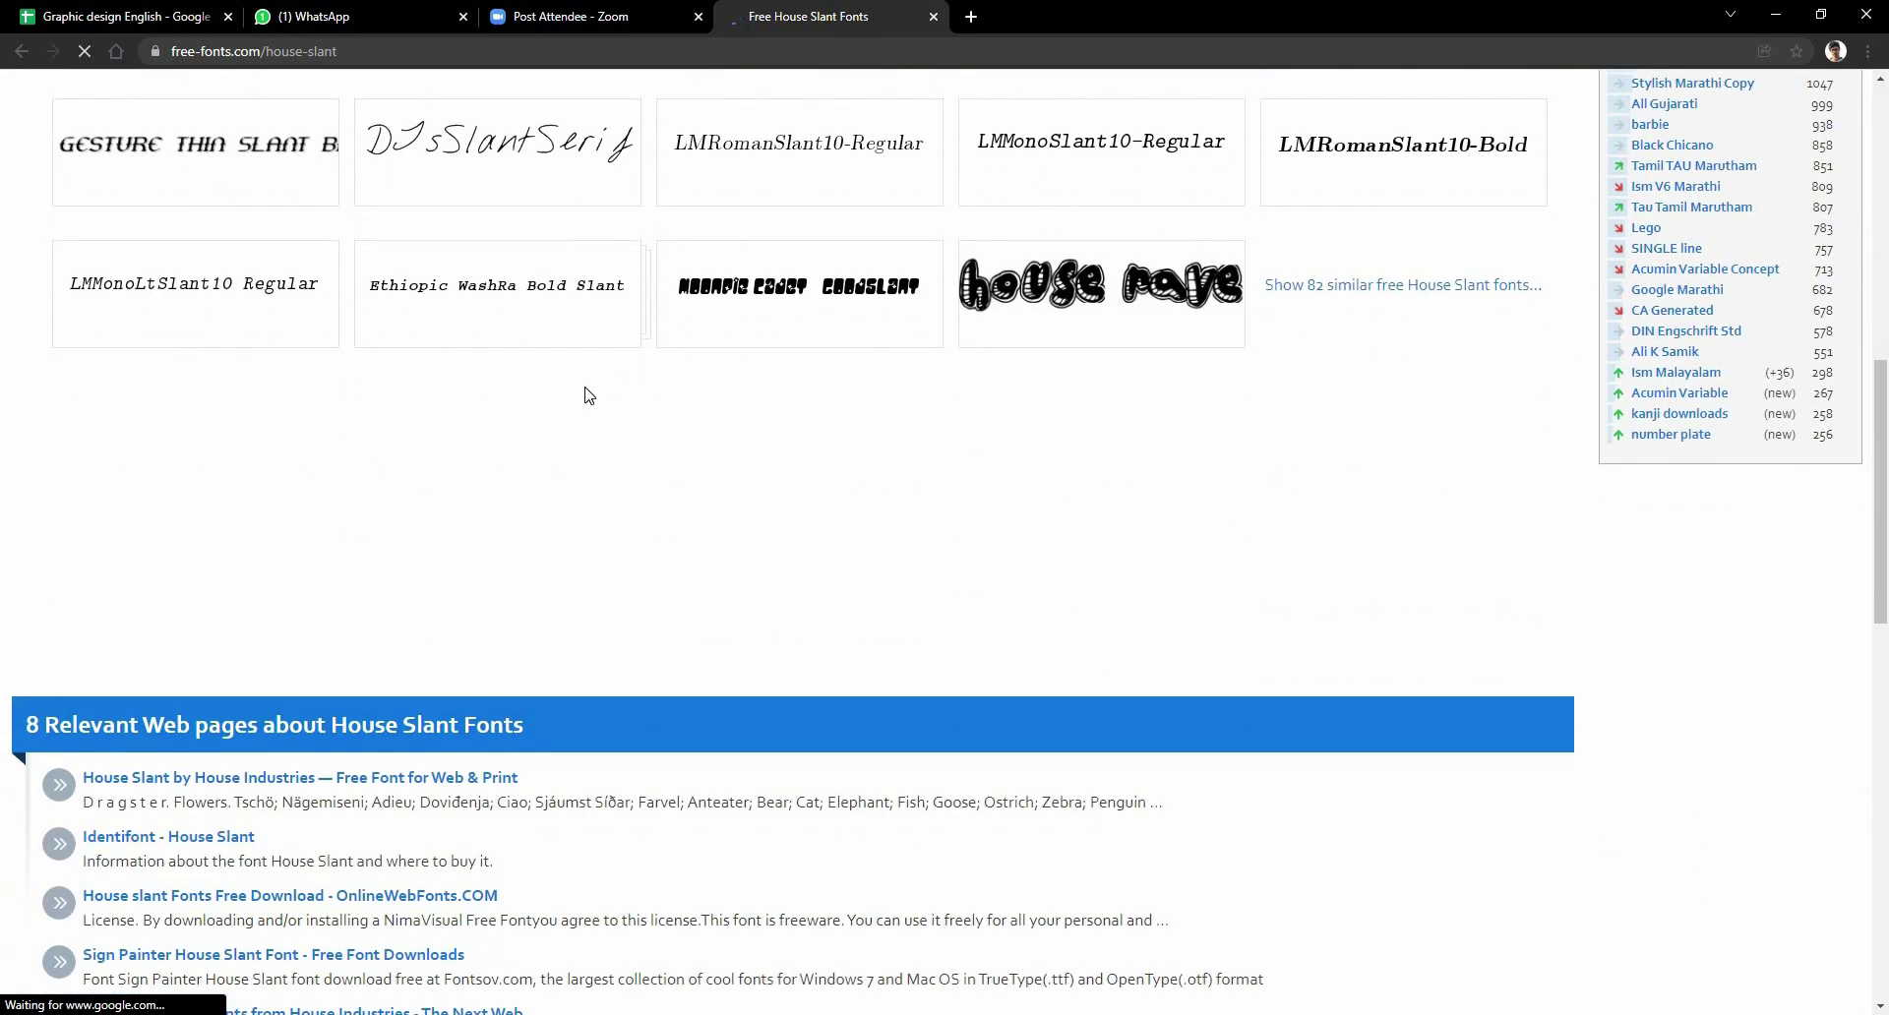
scroll(228, 587, "up", 6)
scroll(229, 587, "up", 4)
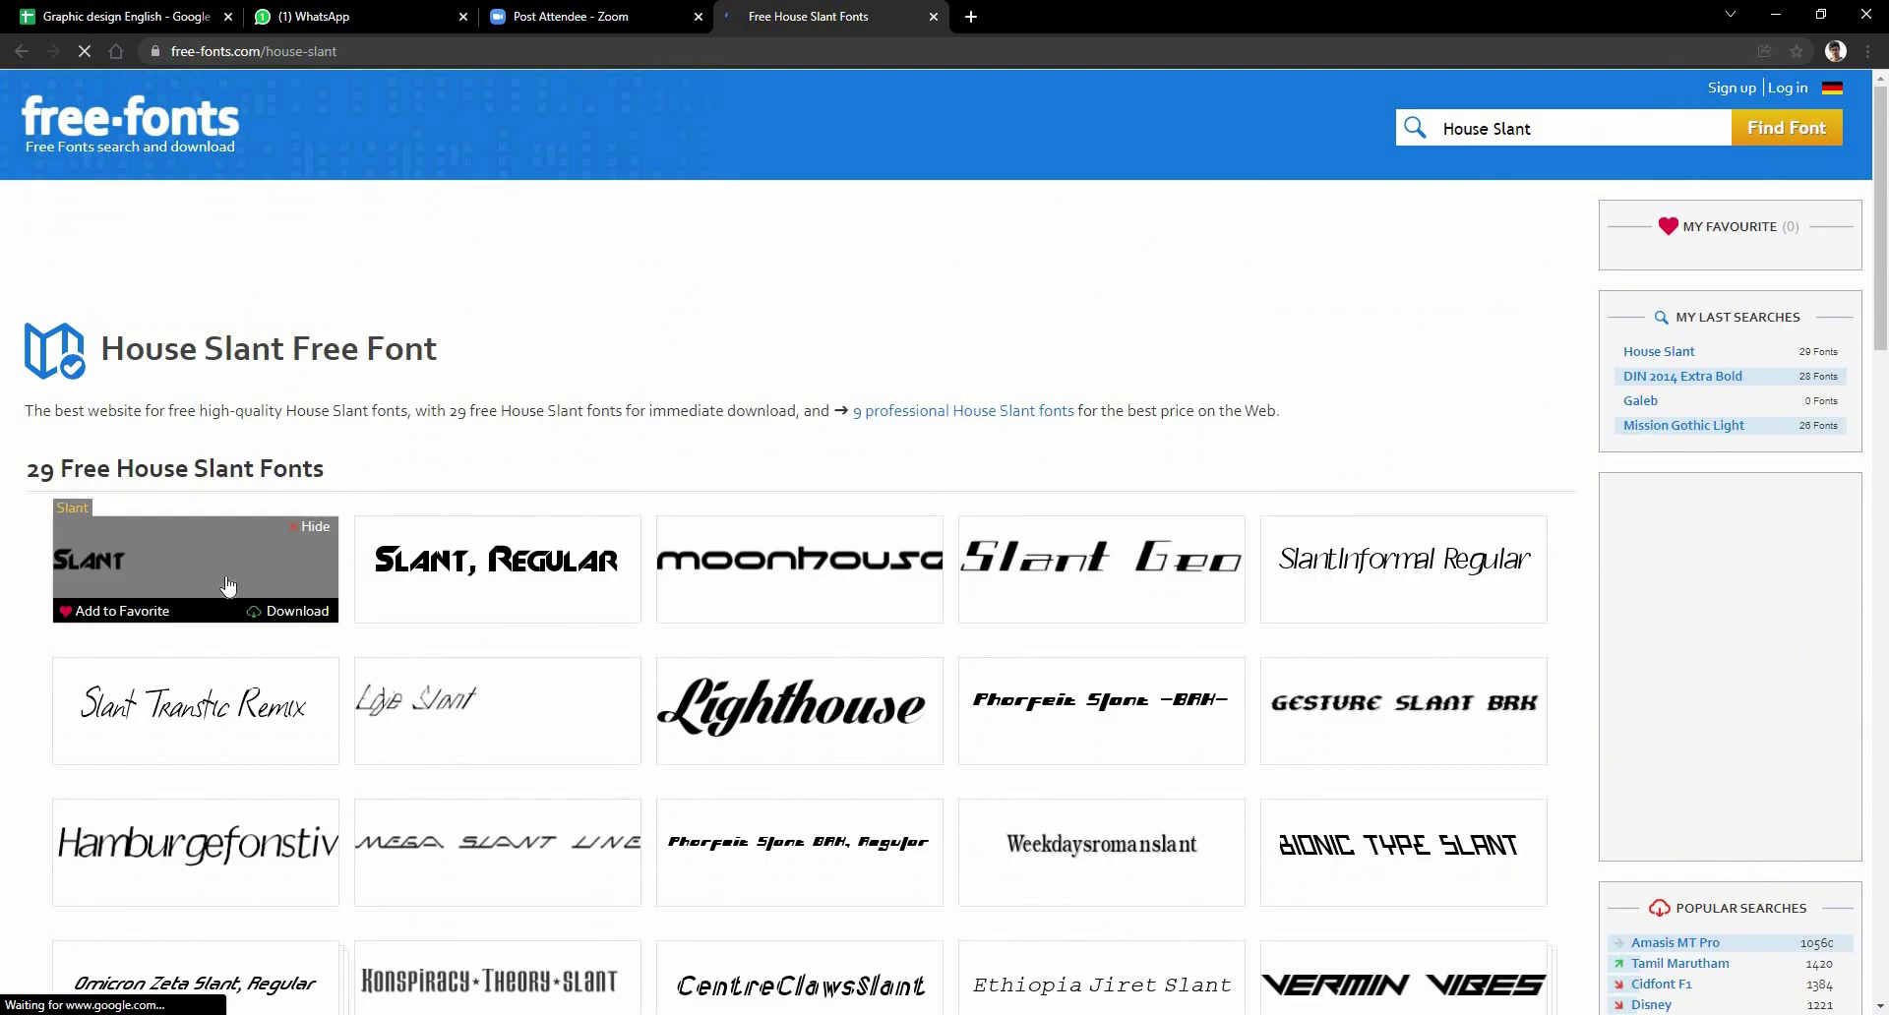
left_click(294, 611)
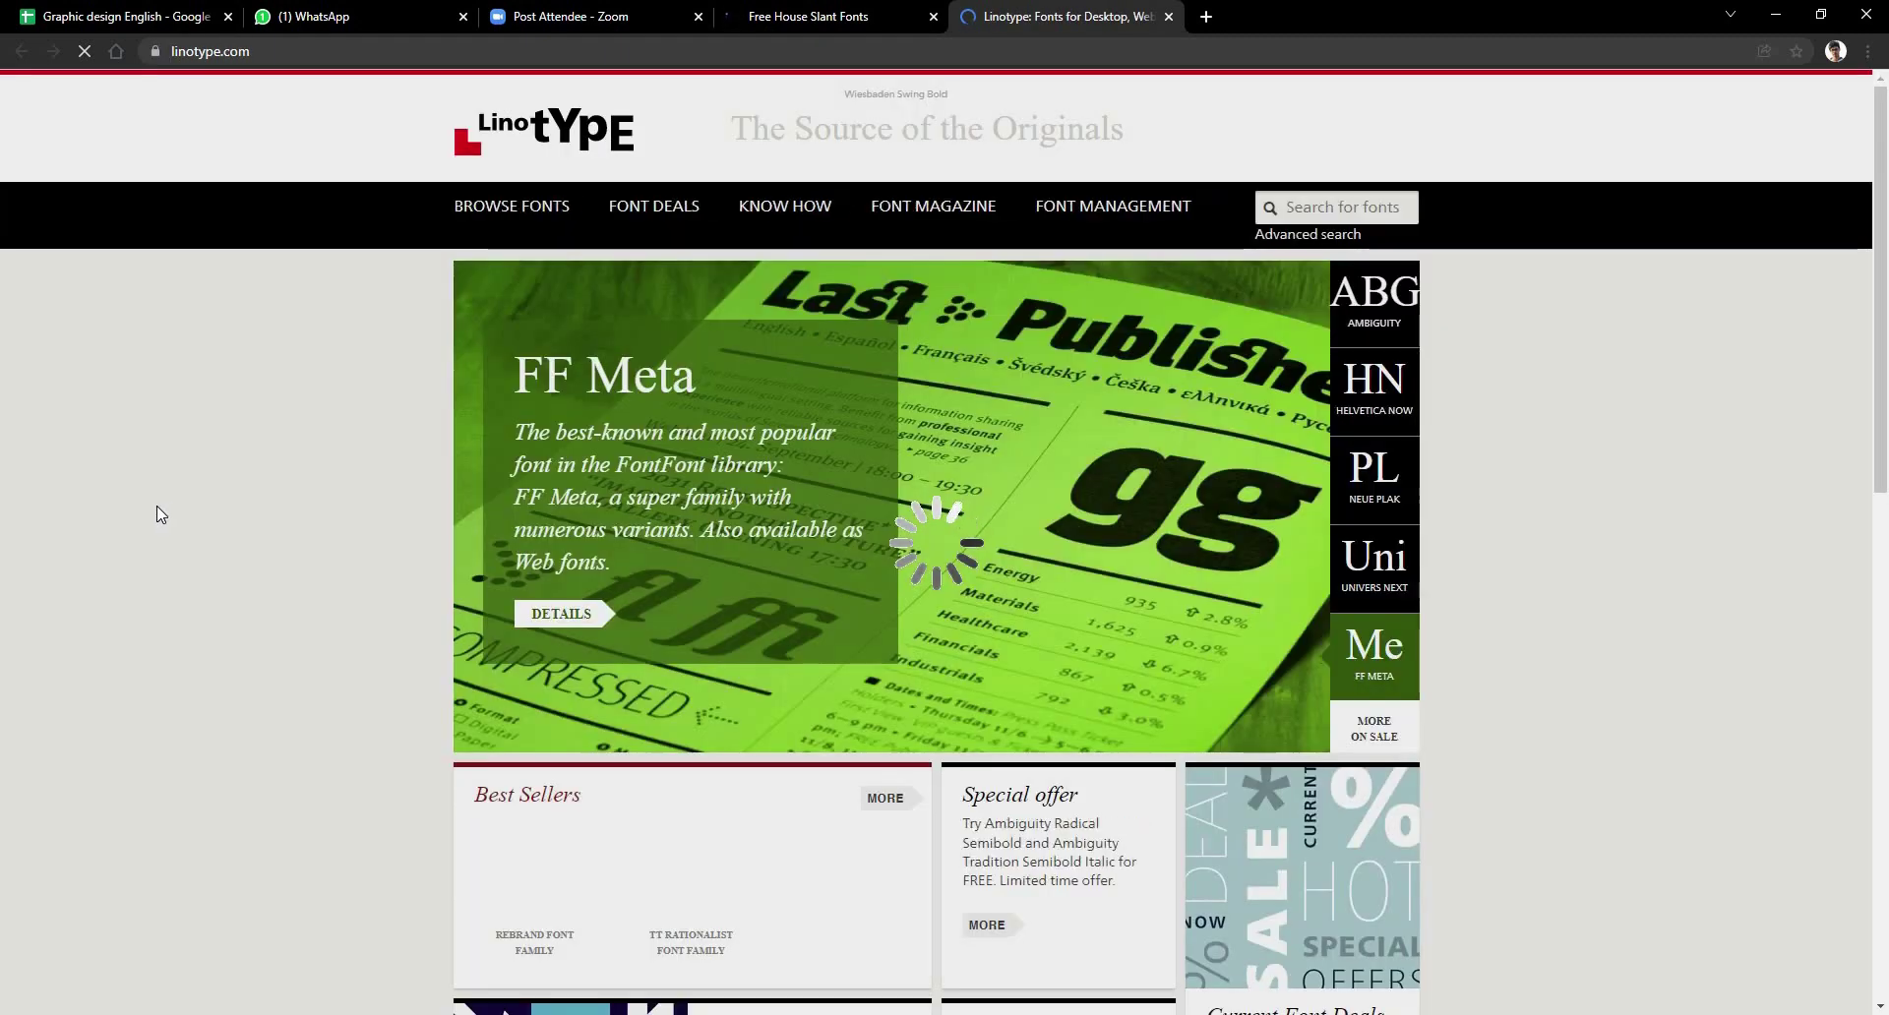
- Look over the font families and offers on the Linotype home page
scroll(147, 505, "down", 4)
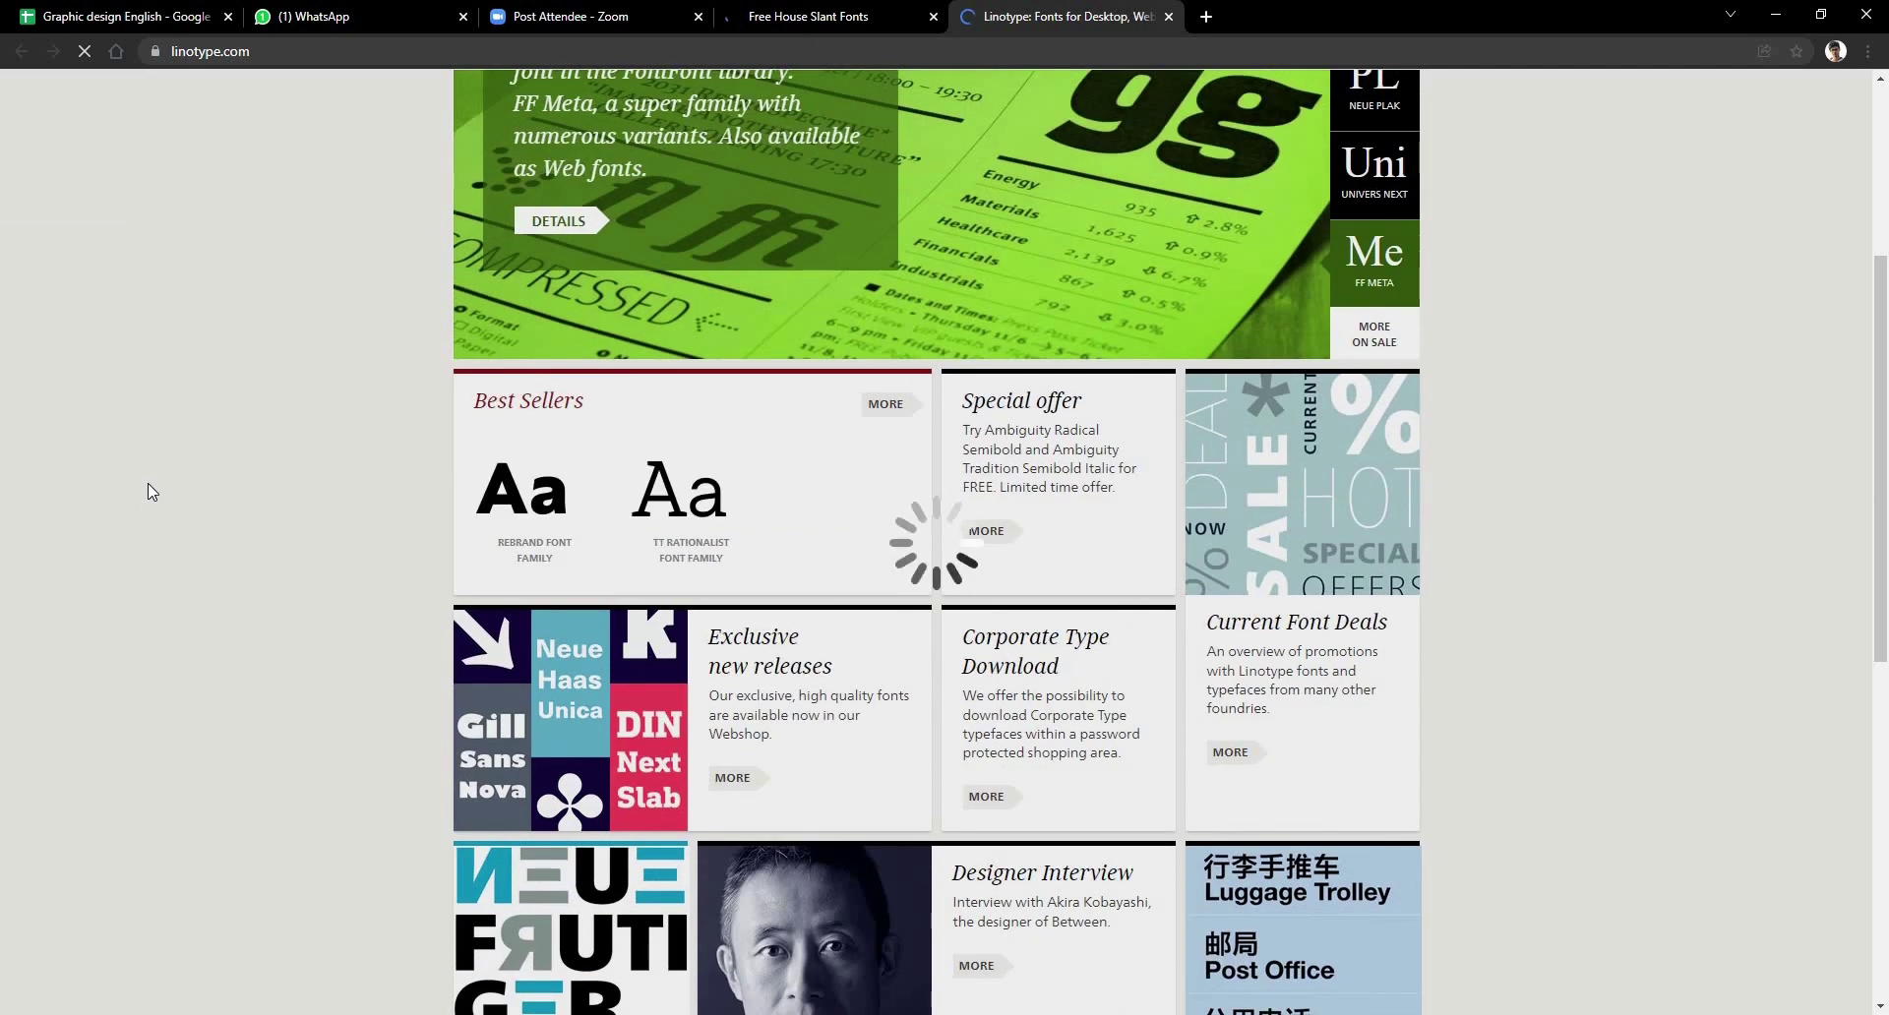
scroll(147, 482, "down", 4)
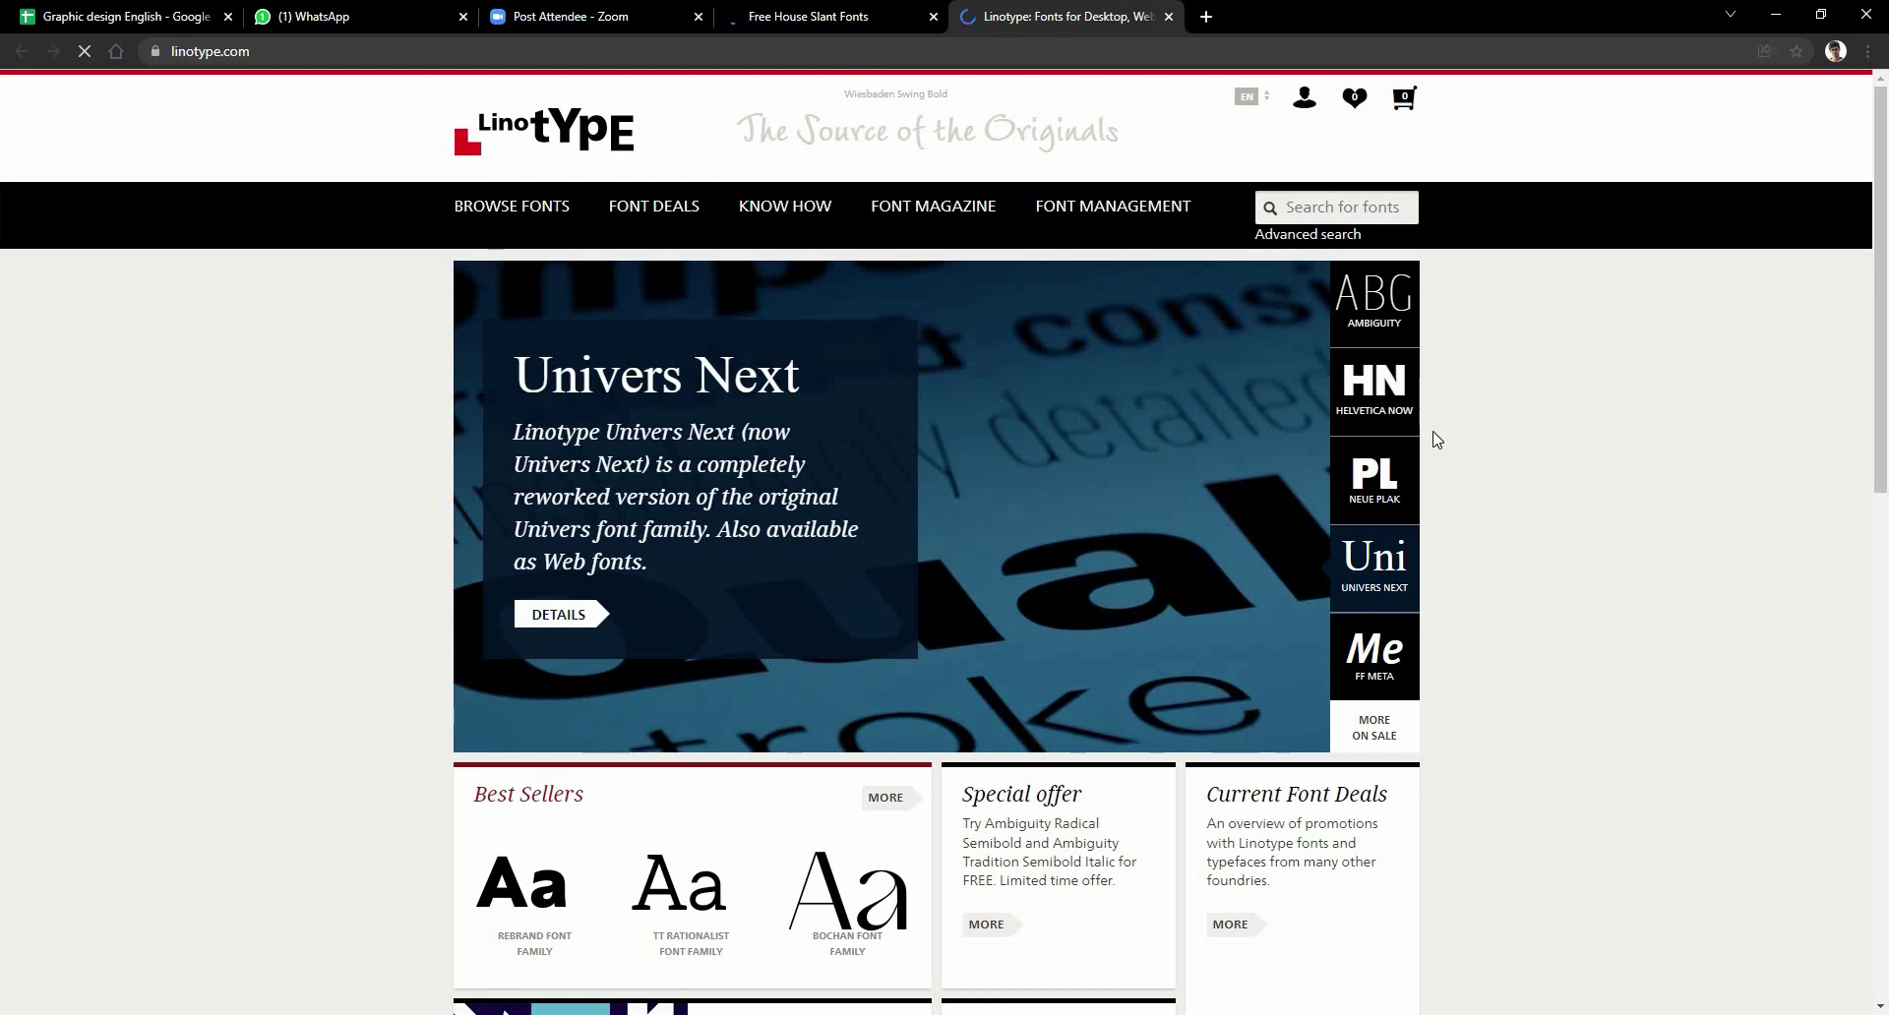
scroll(1432, 437, "down", 10)
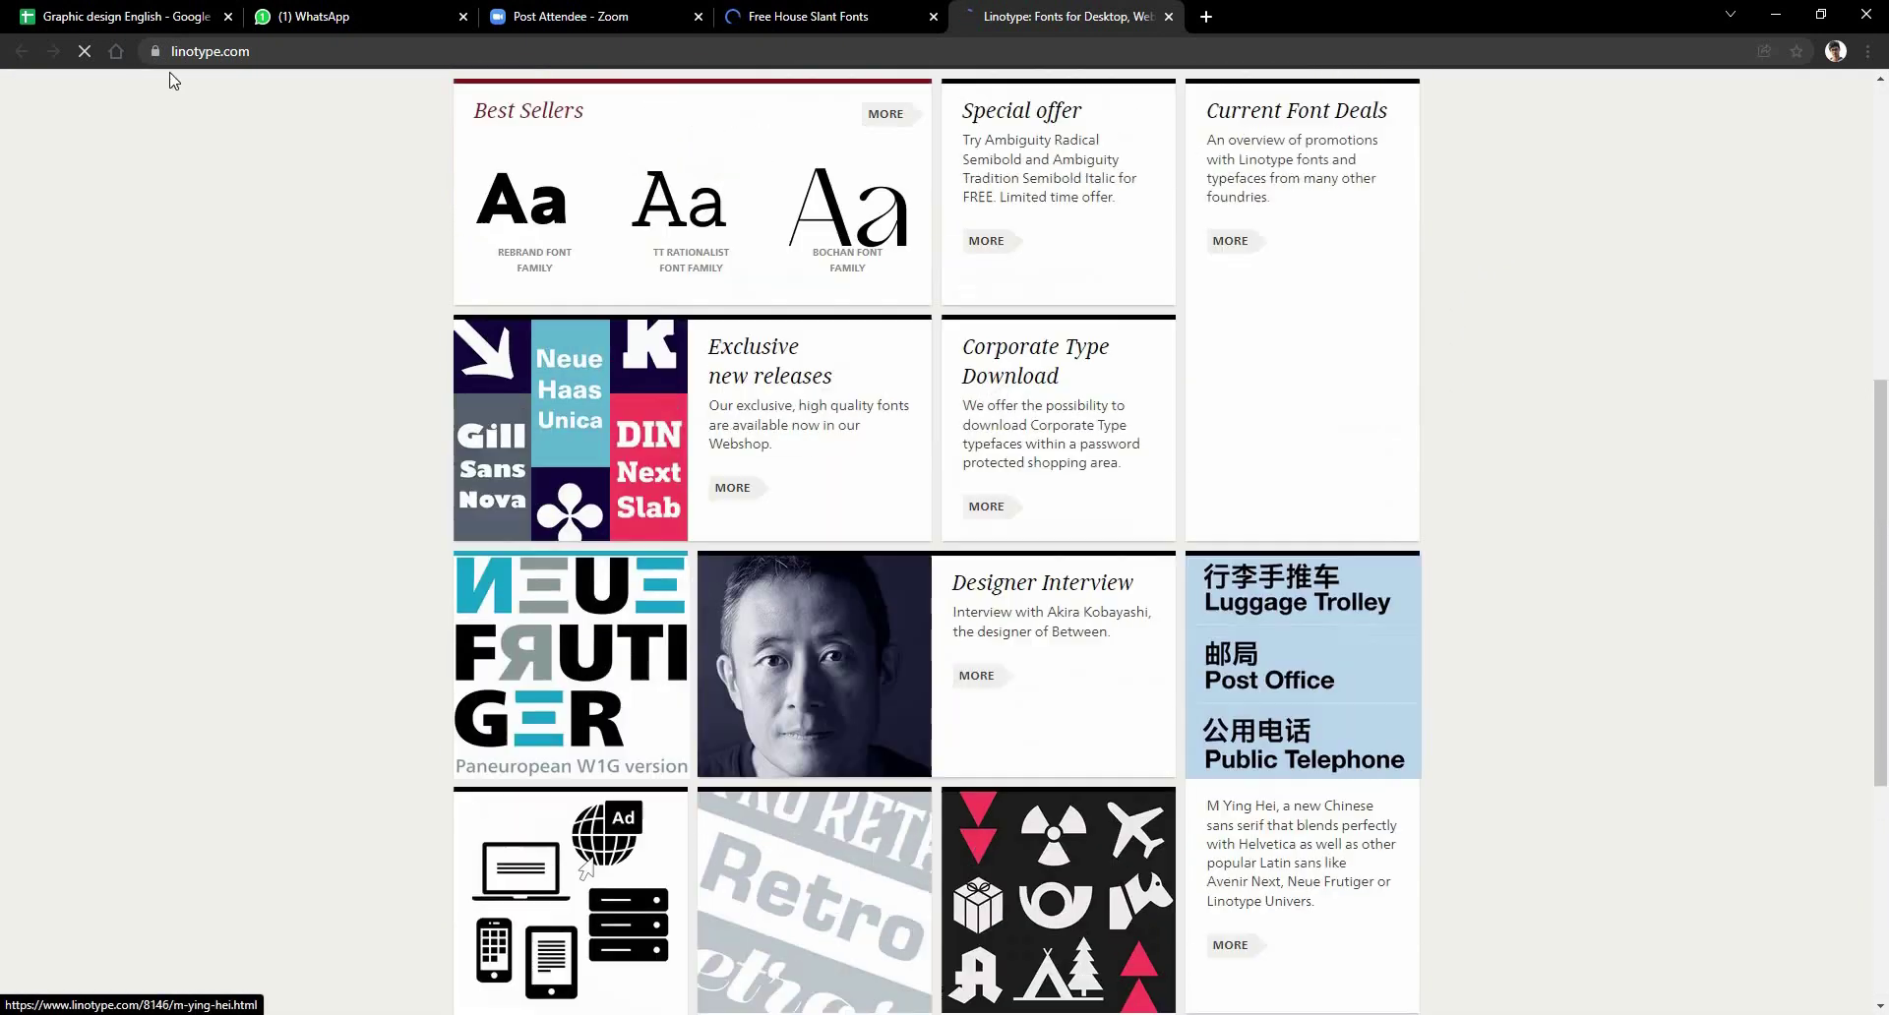
- Go to fontsquirrel.com in place of the Linotype page
left_click(278, 51)
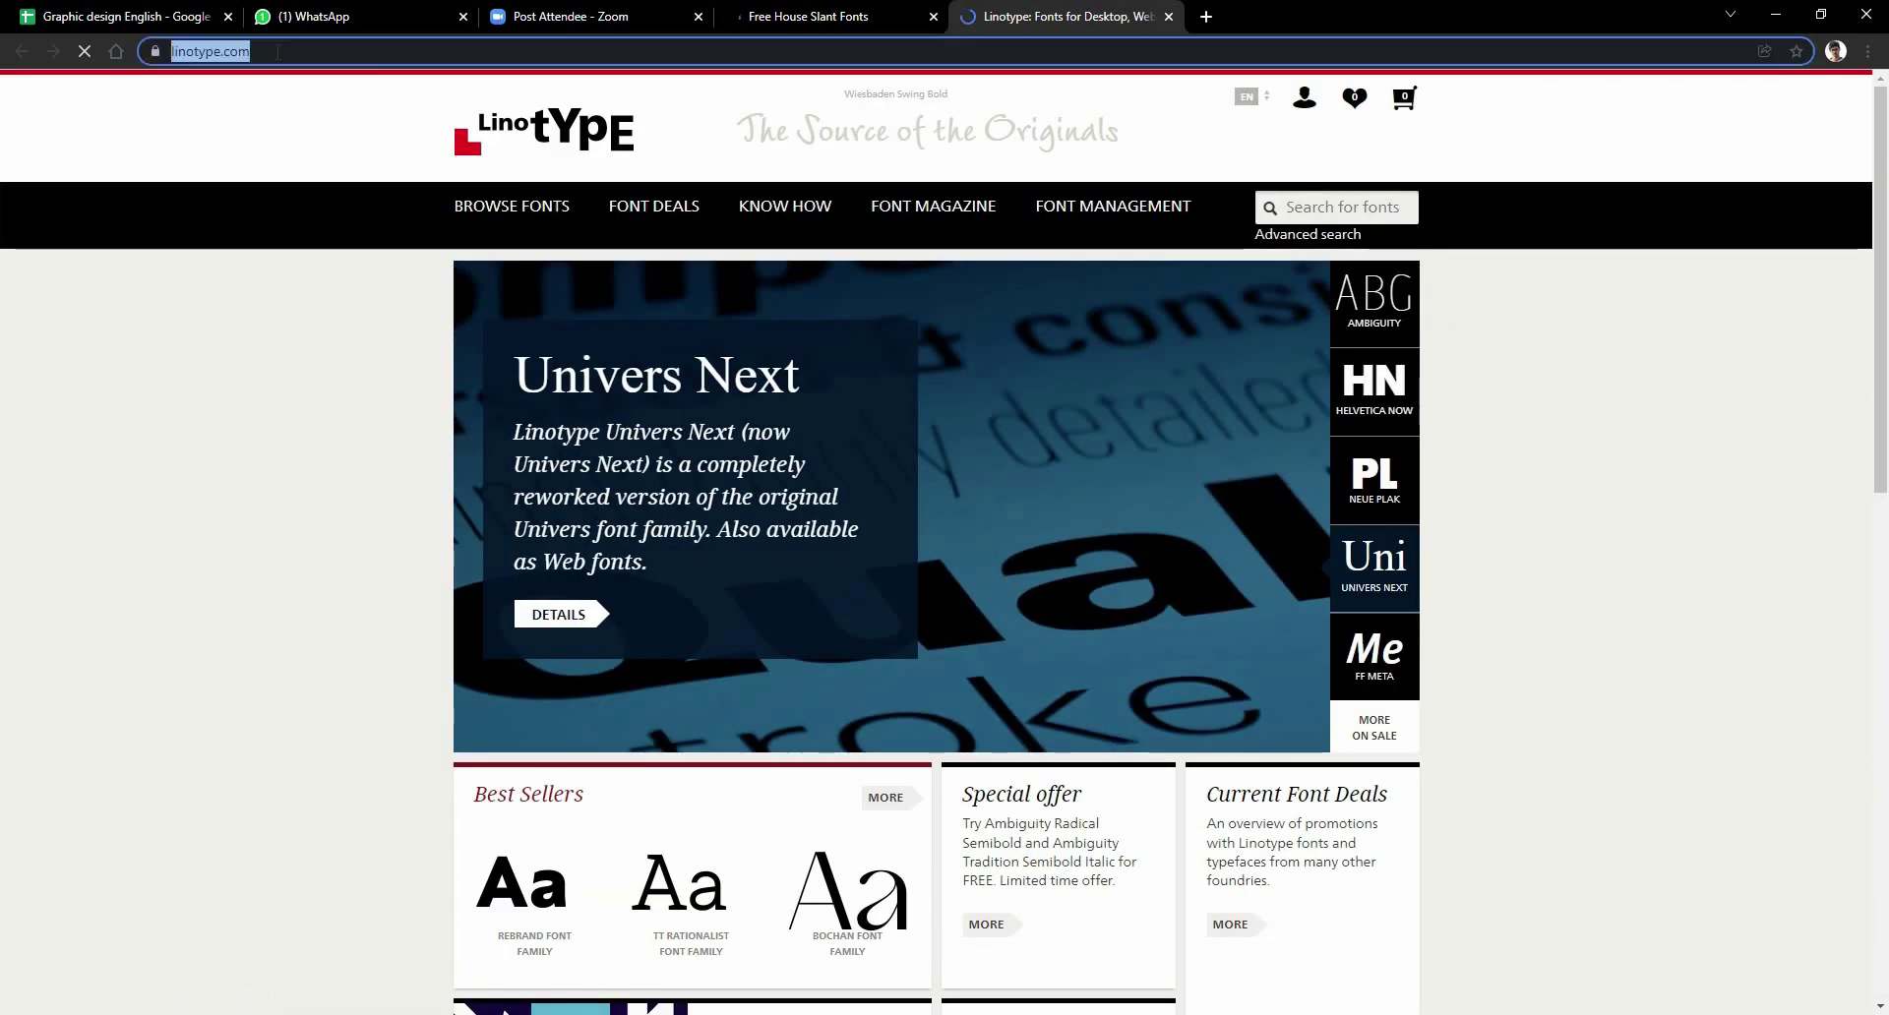
type("font")
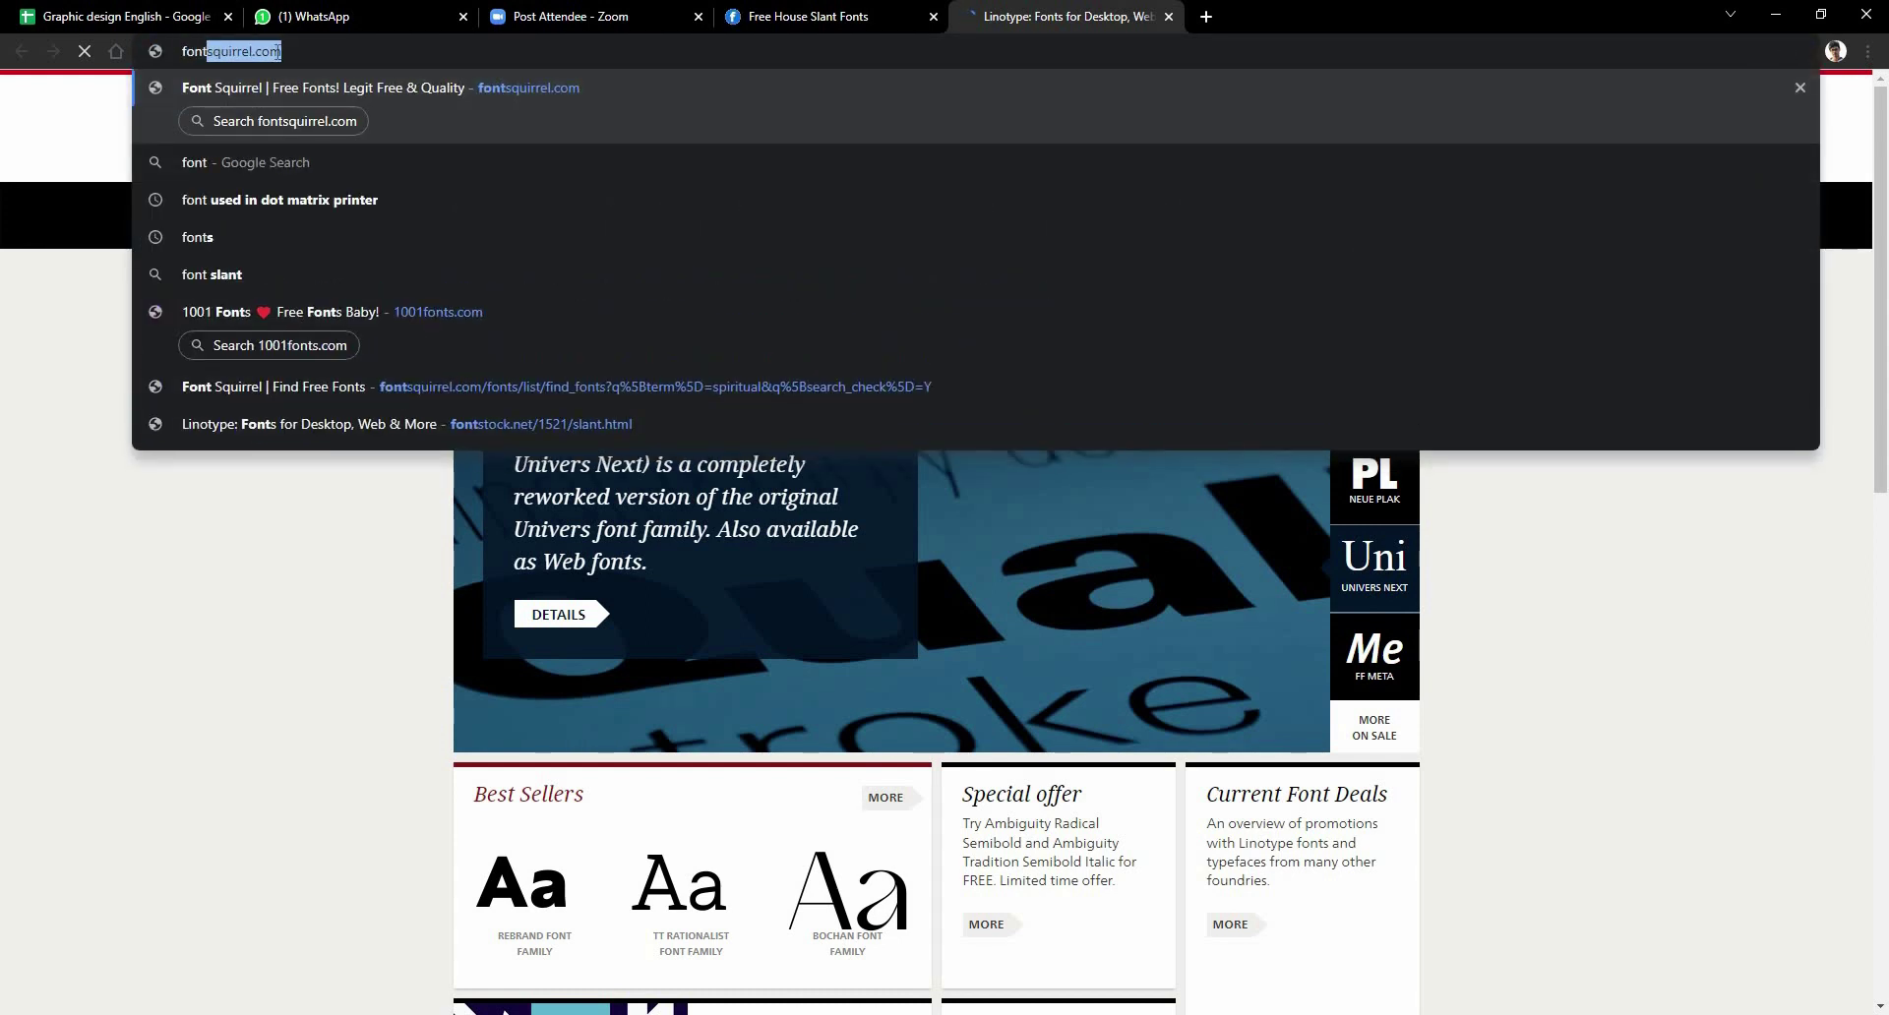
key("Return")
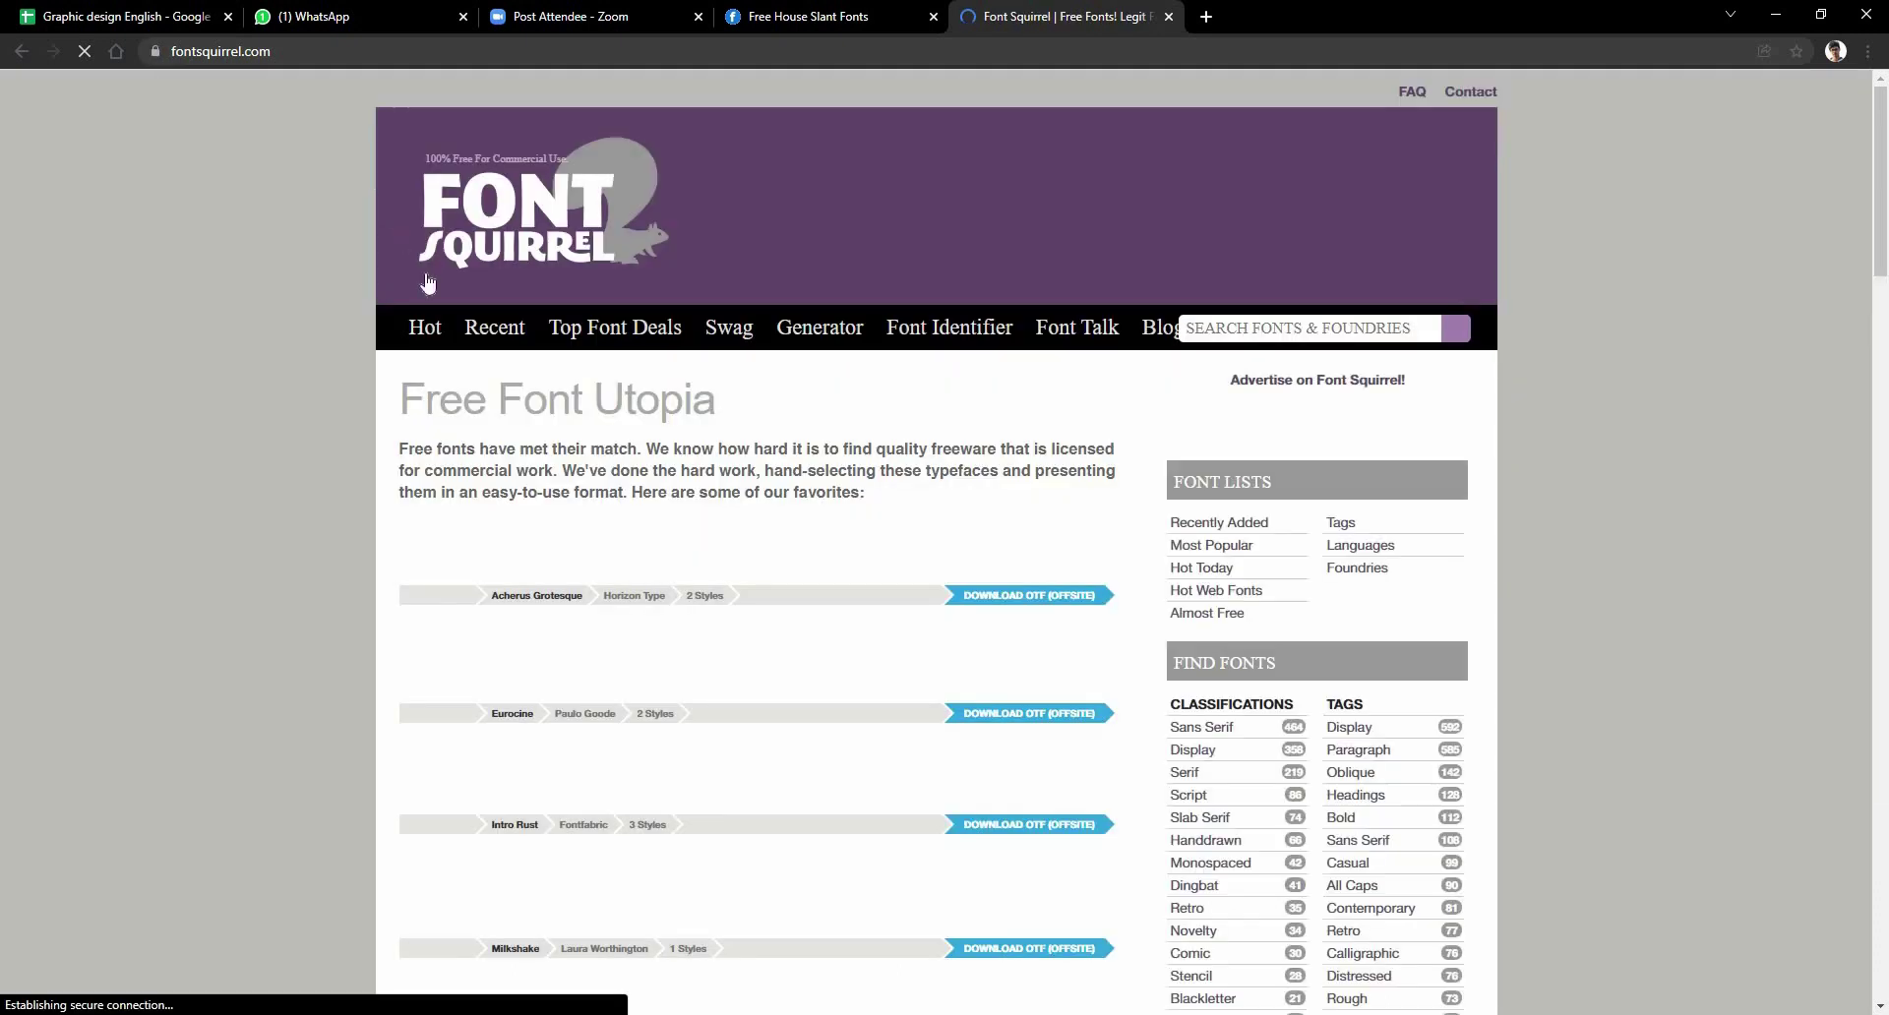
- Examine Font Squirrel's list of favourite free fonts, their download options, and the classification, tag and filter lists
scroll(669, 571, "down", 2)
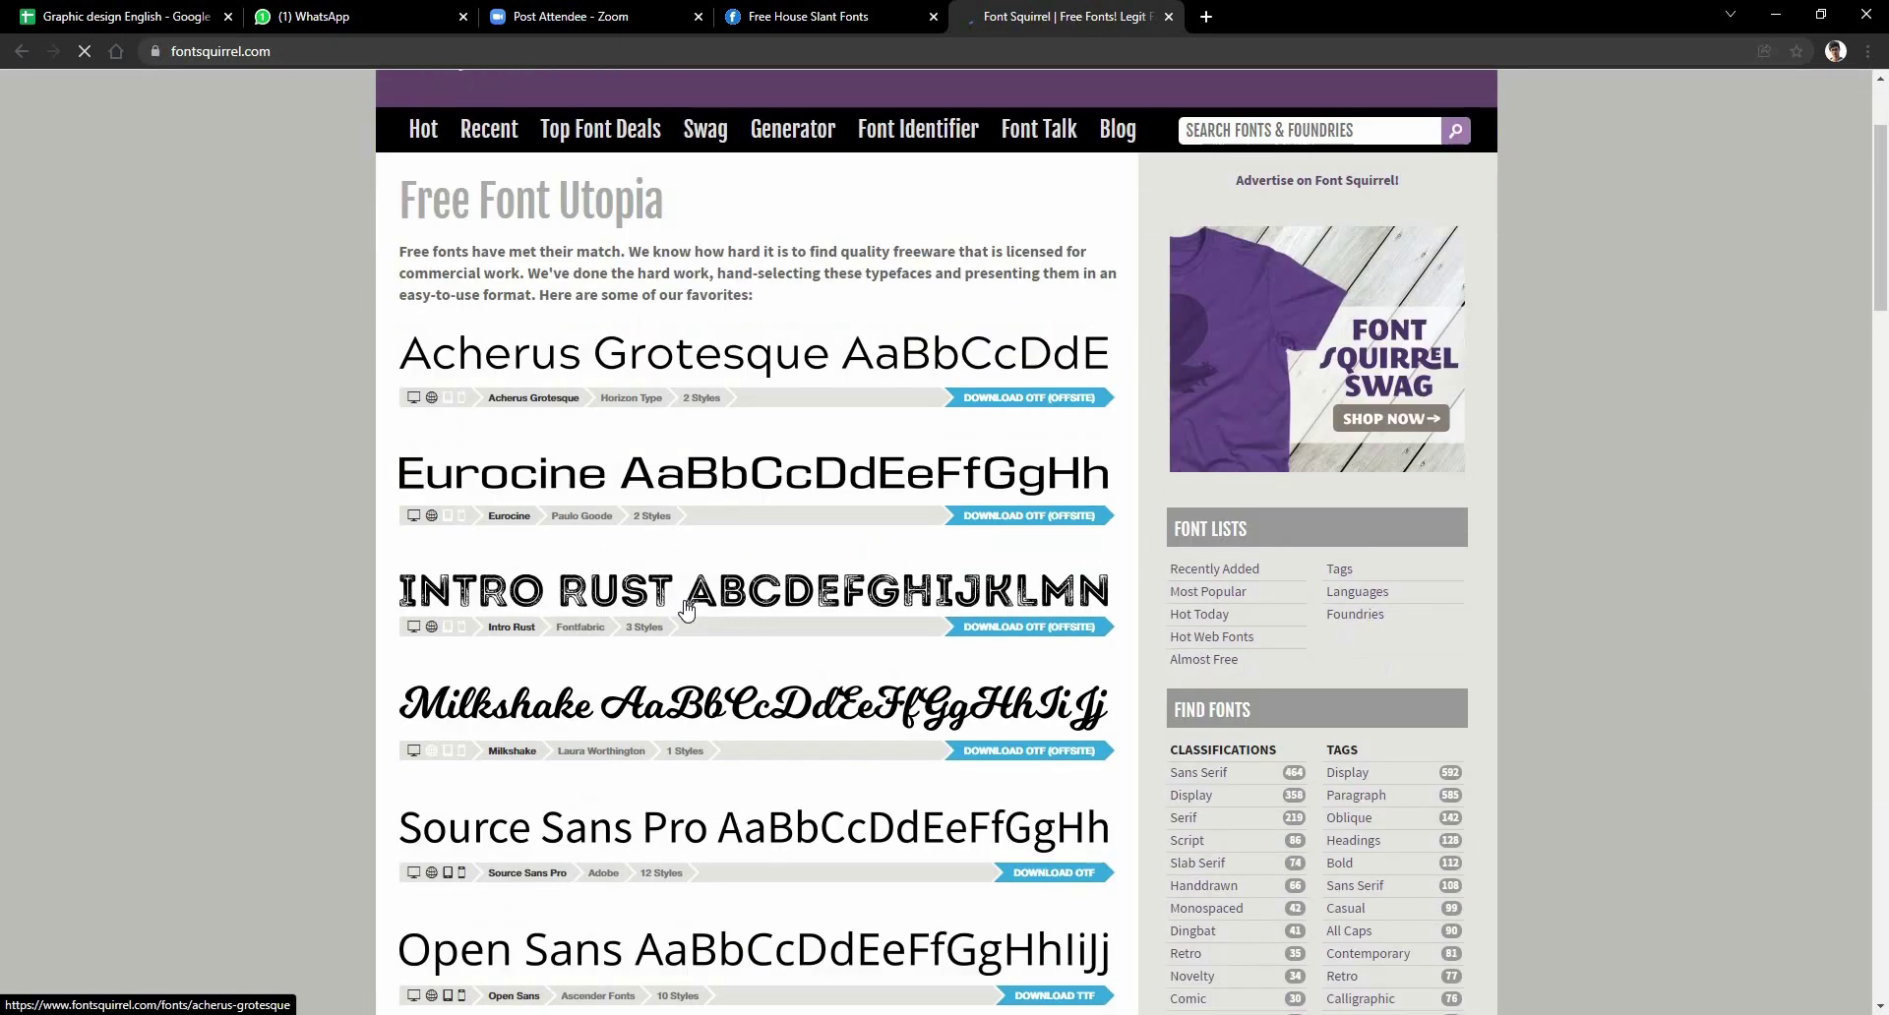
scroll(672, 580, "down", 2)
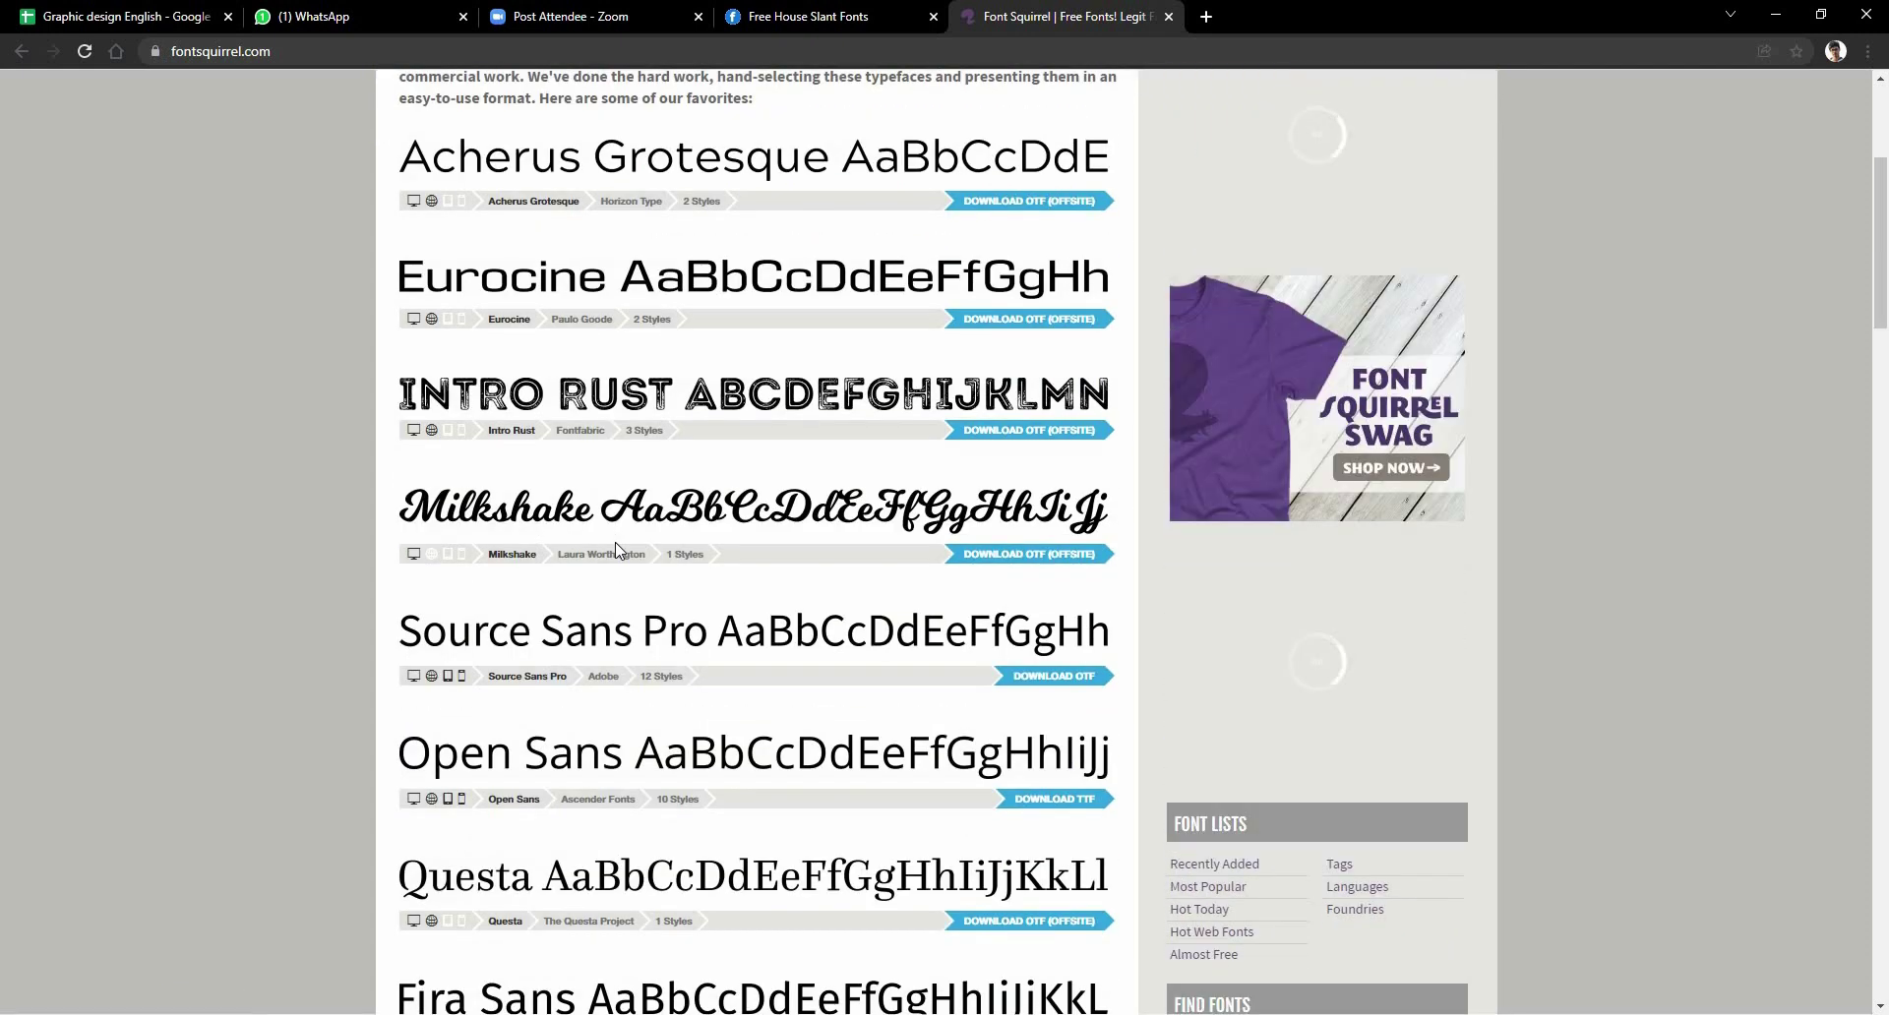
scroll(610, 541, "down", 2)
scroll(596, 536, "down", 7)
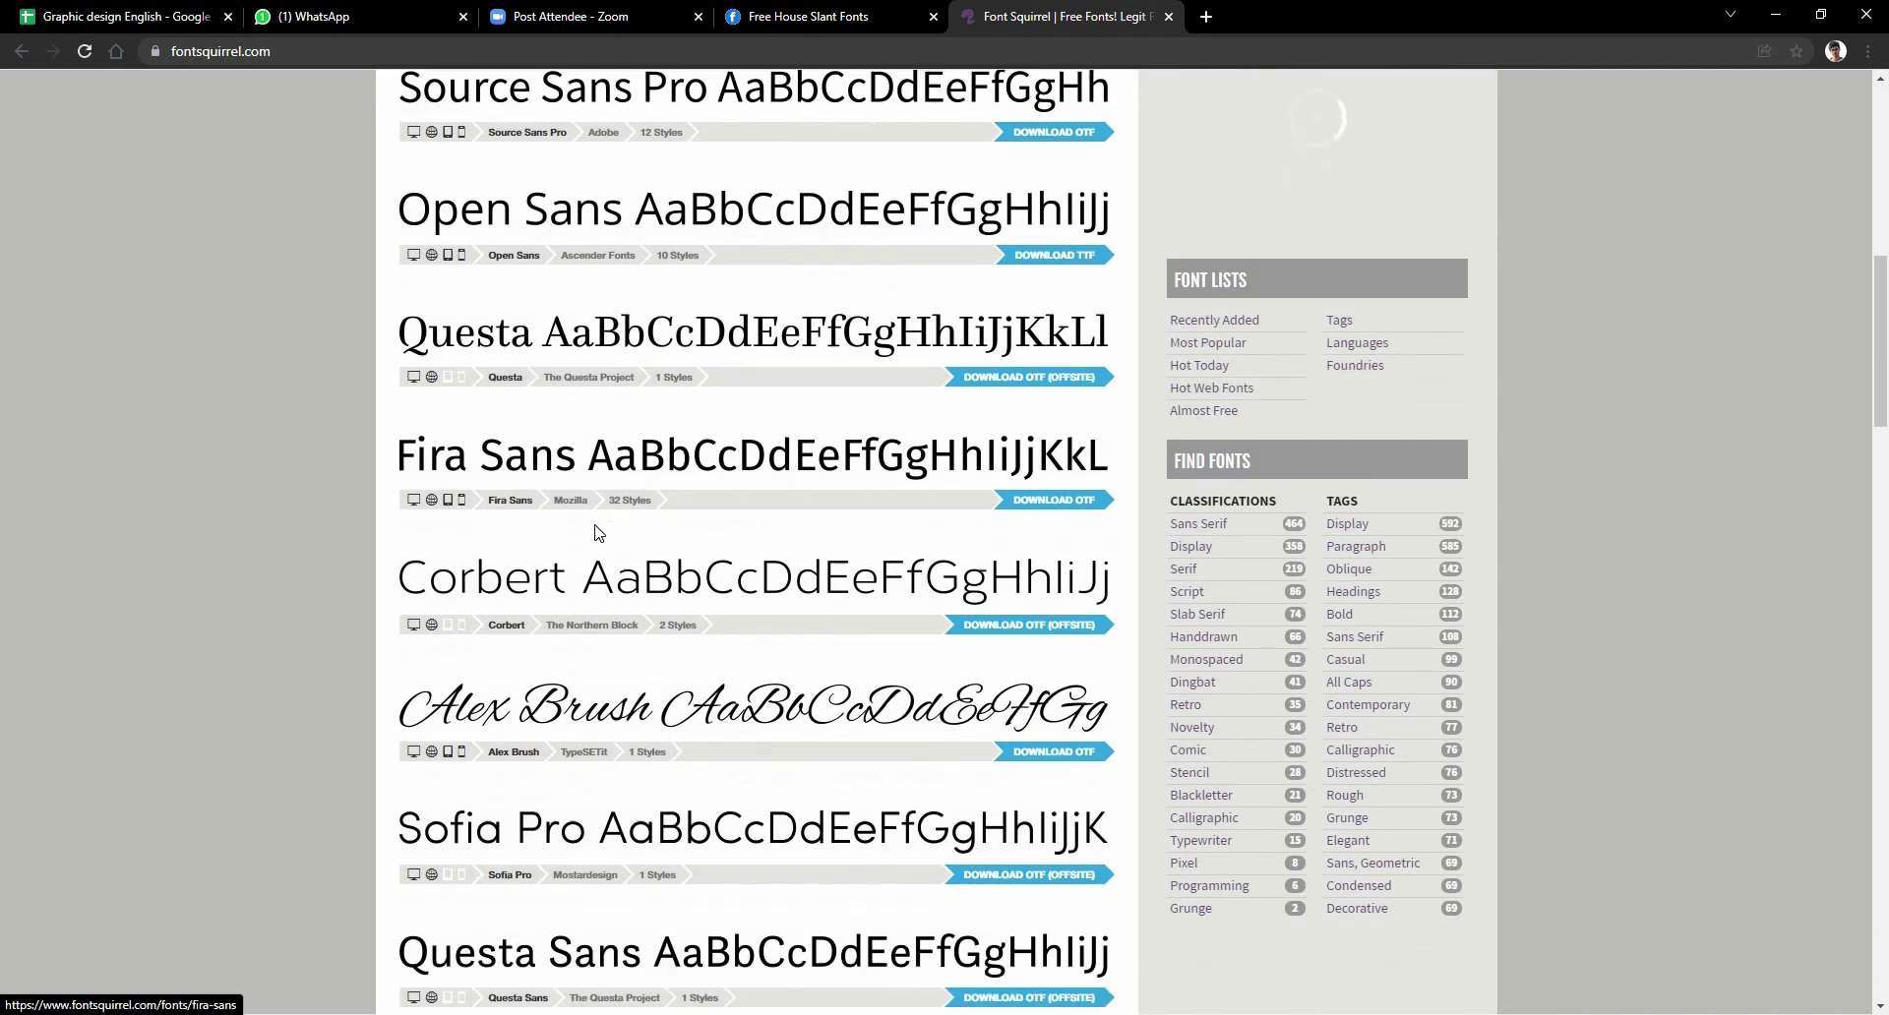
scroll(596, 531, "down", 4)
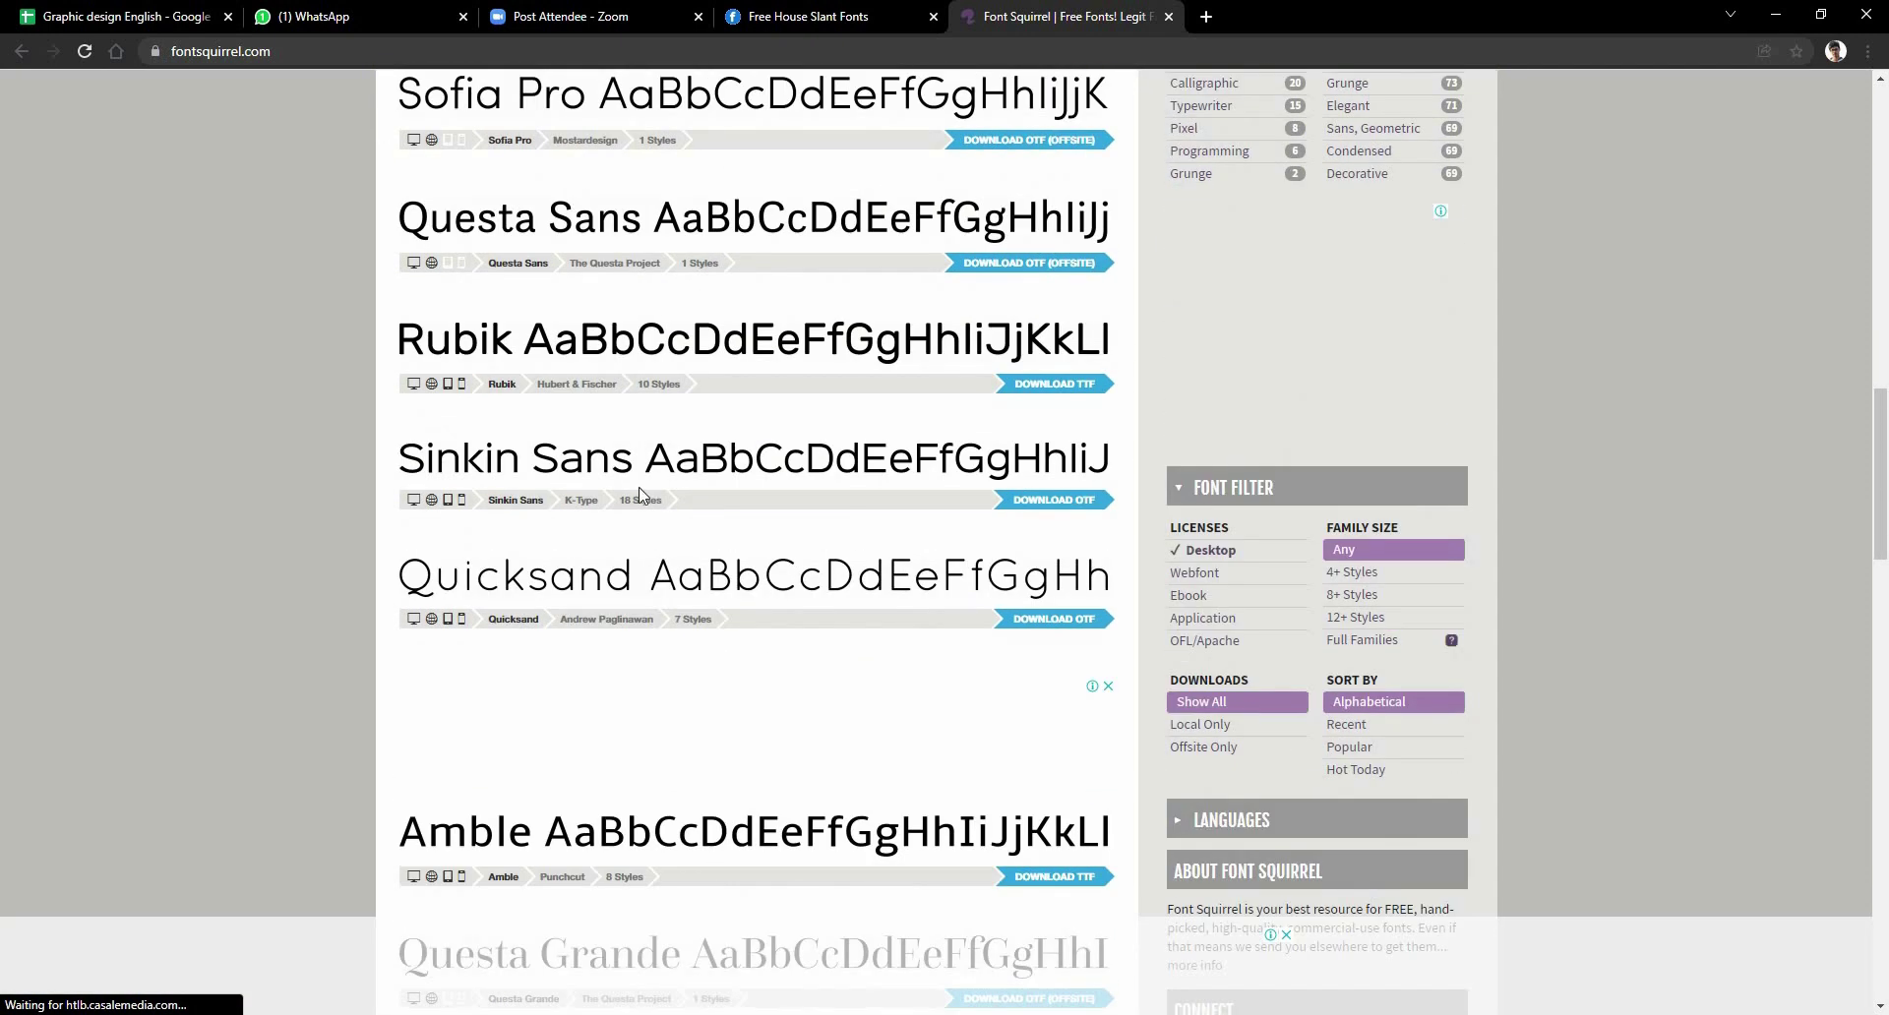
scroll(639, 487, "down", 5)
scroll(639, 485, "down", 4)
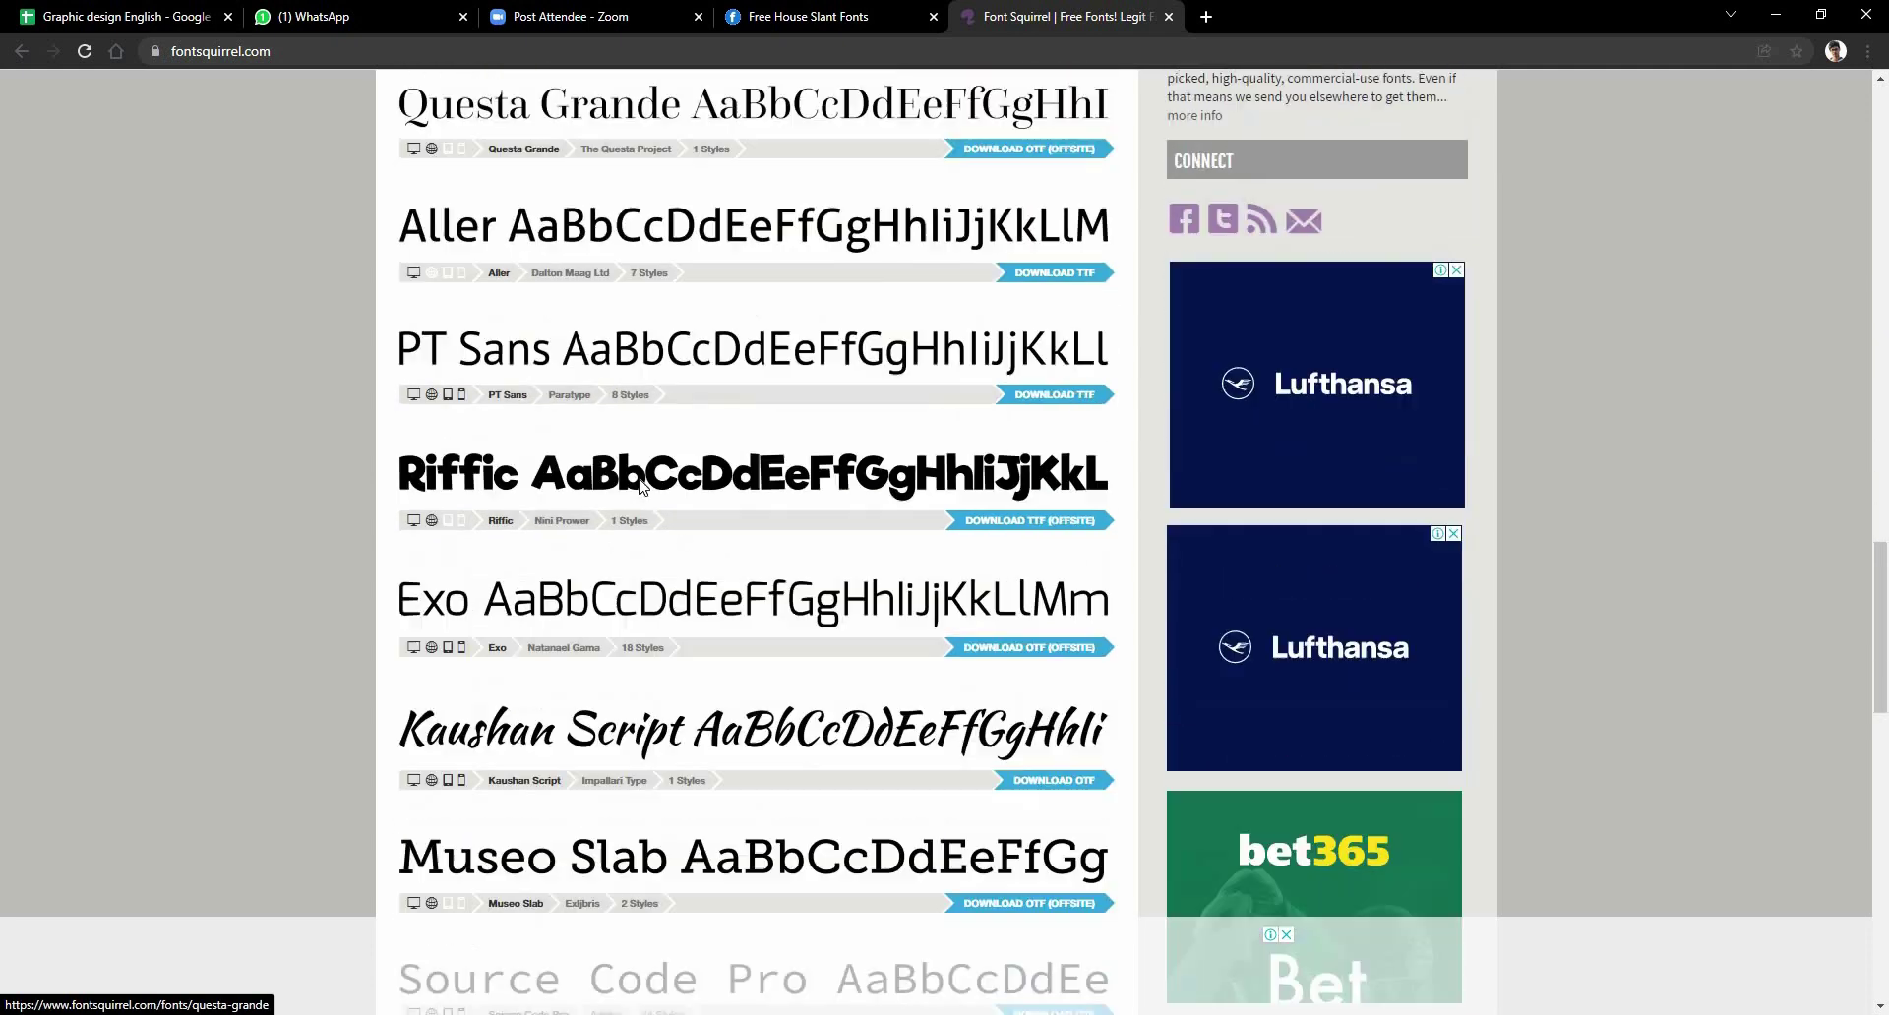
scroll(639, 485, "down", 2)
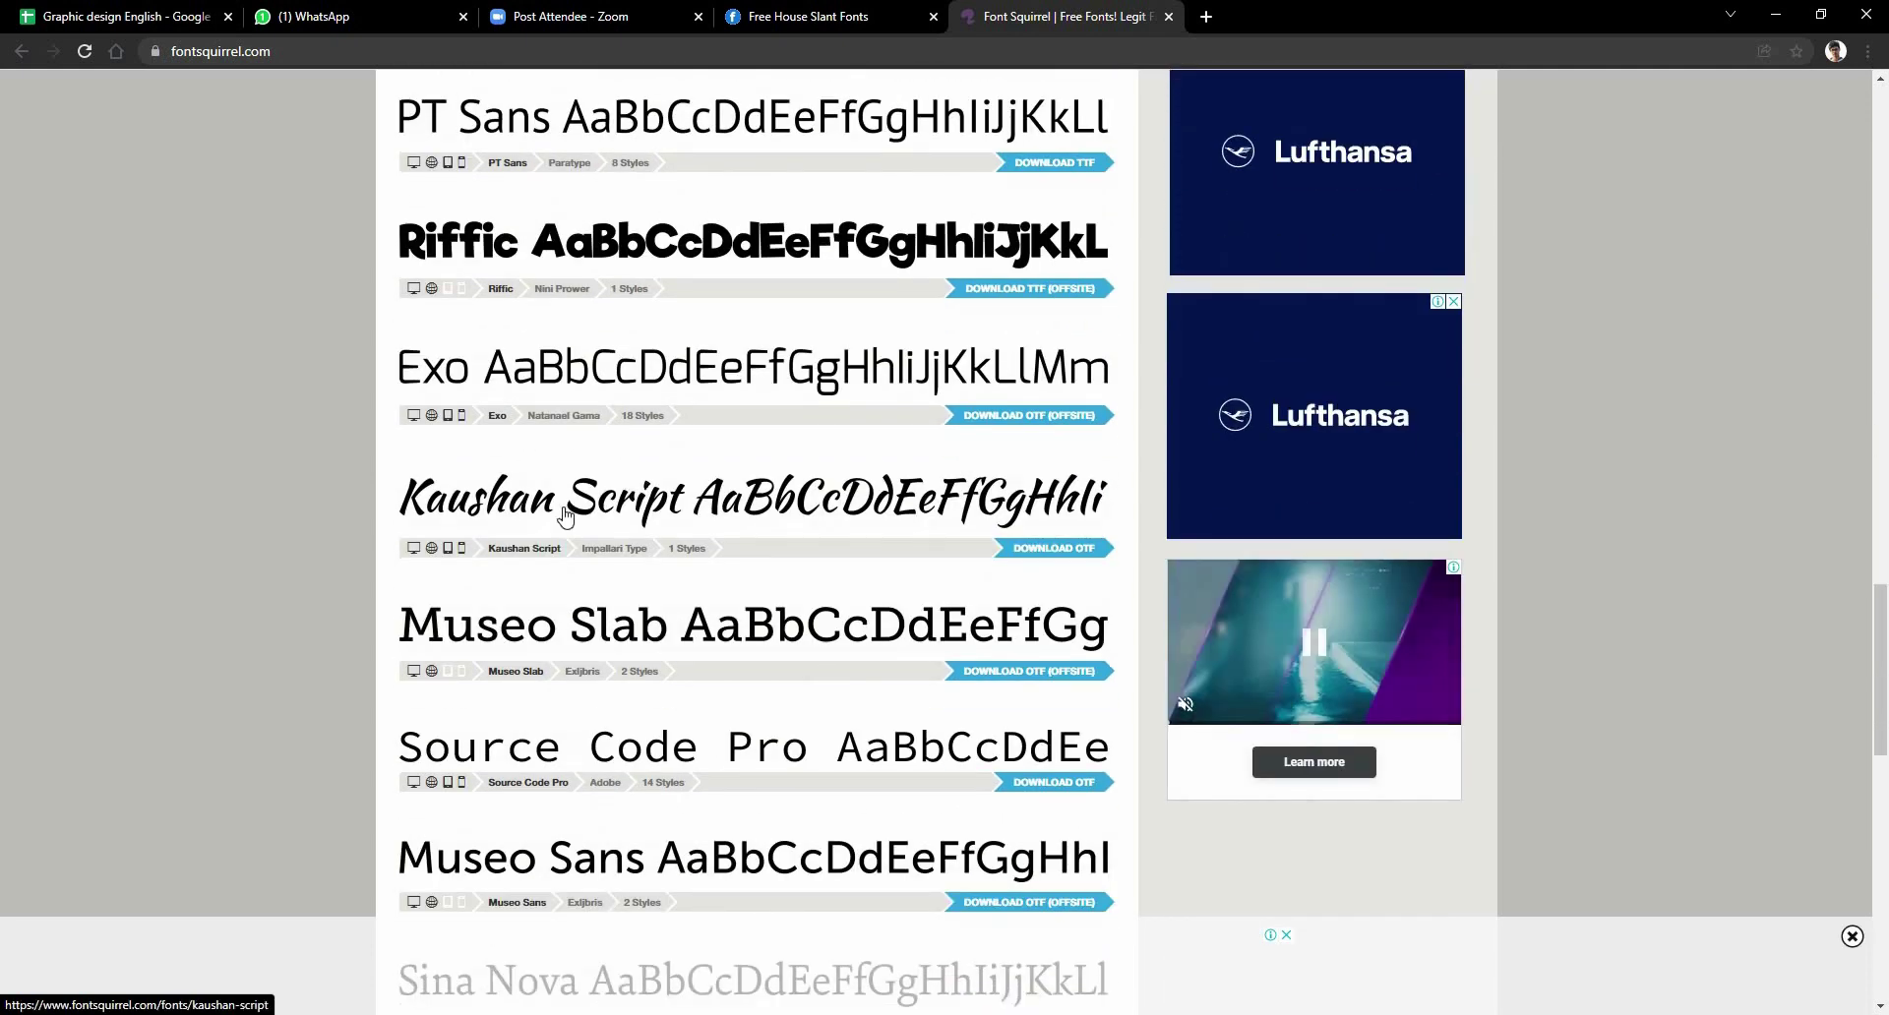
scroll(563, 513, "down", 7)
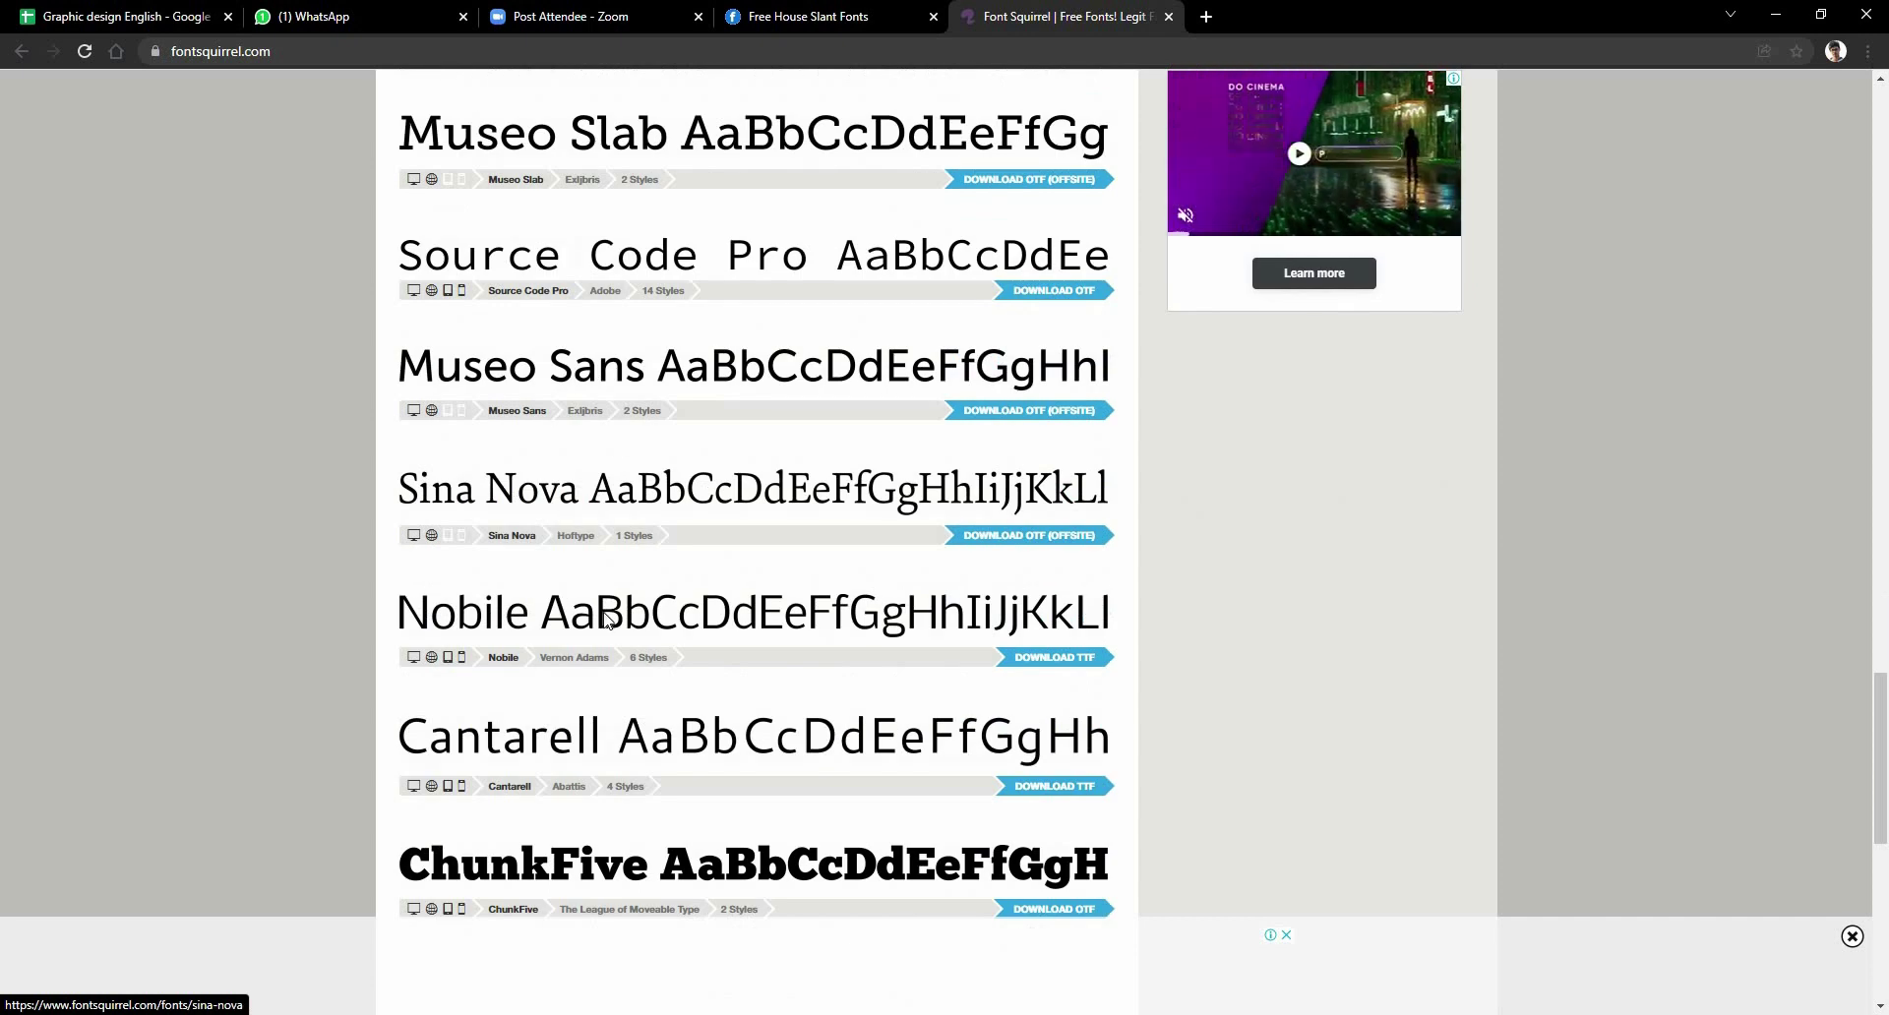
scroll(536, 482, "up", 4)
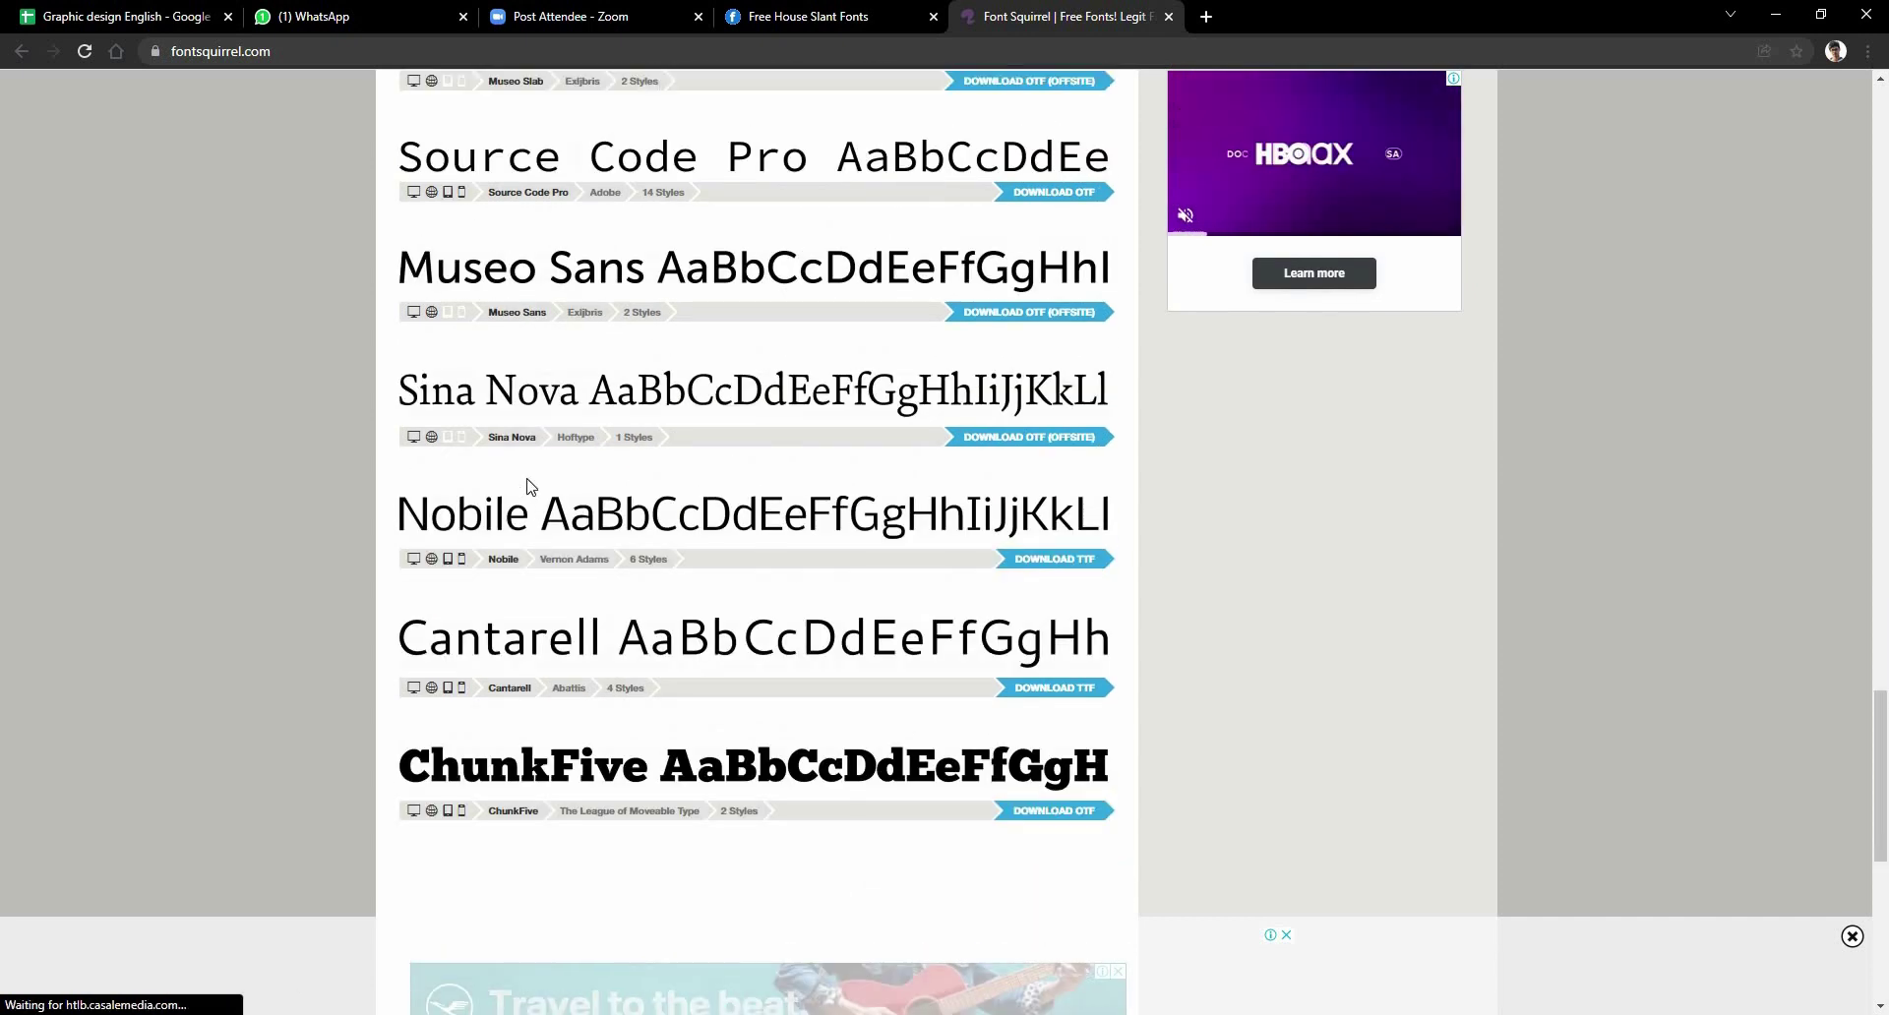
scroll(610, 408, "down", 1)
scroll(726, 409, "up", 20)
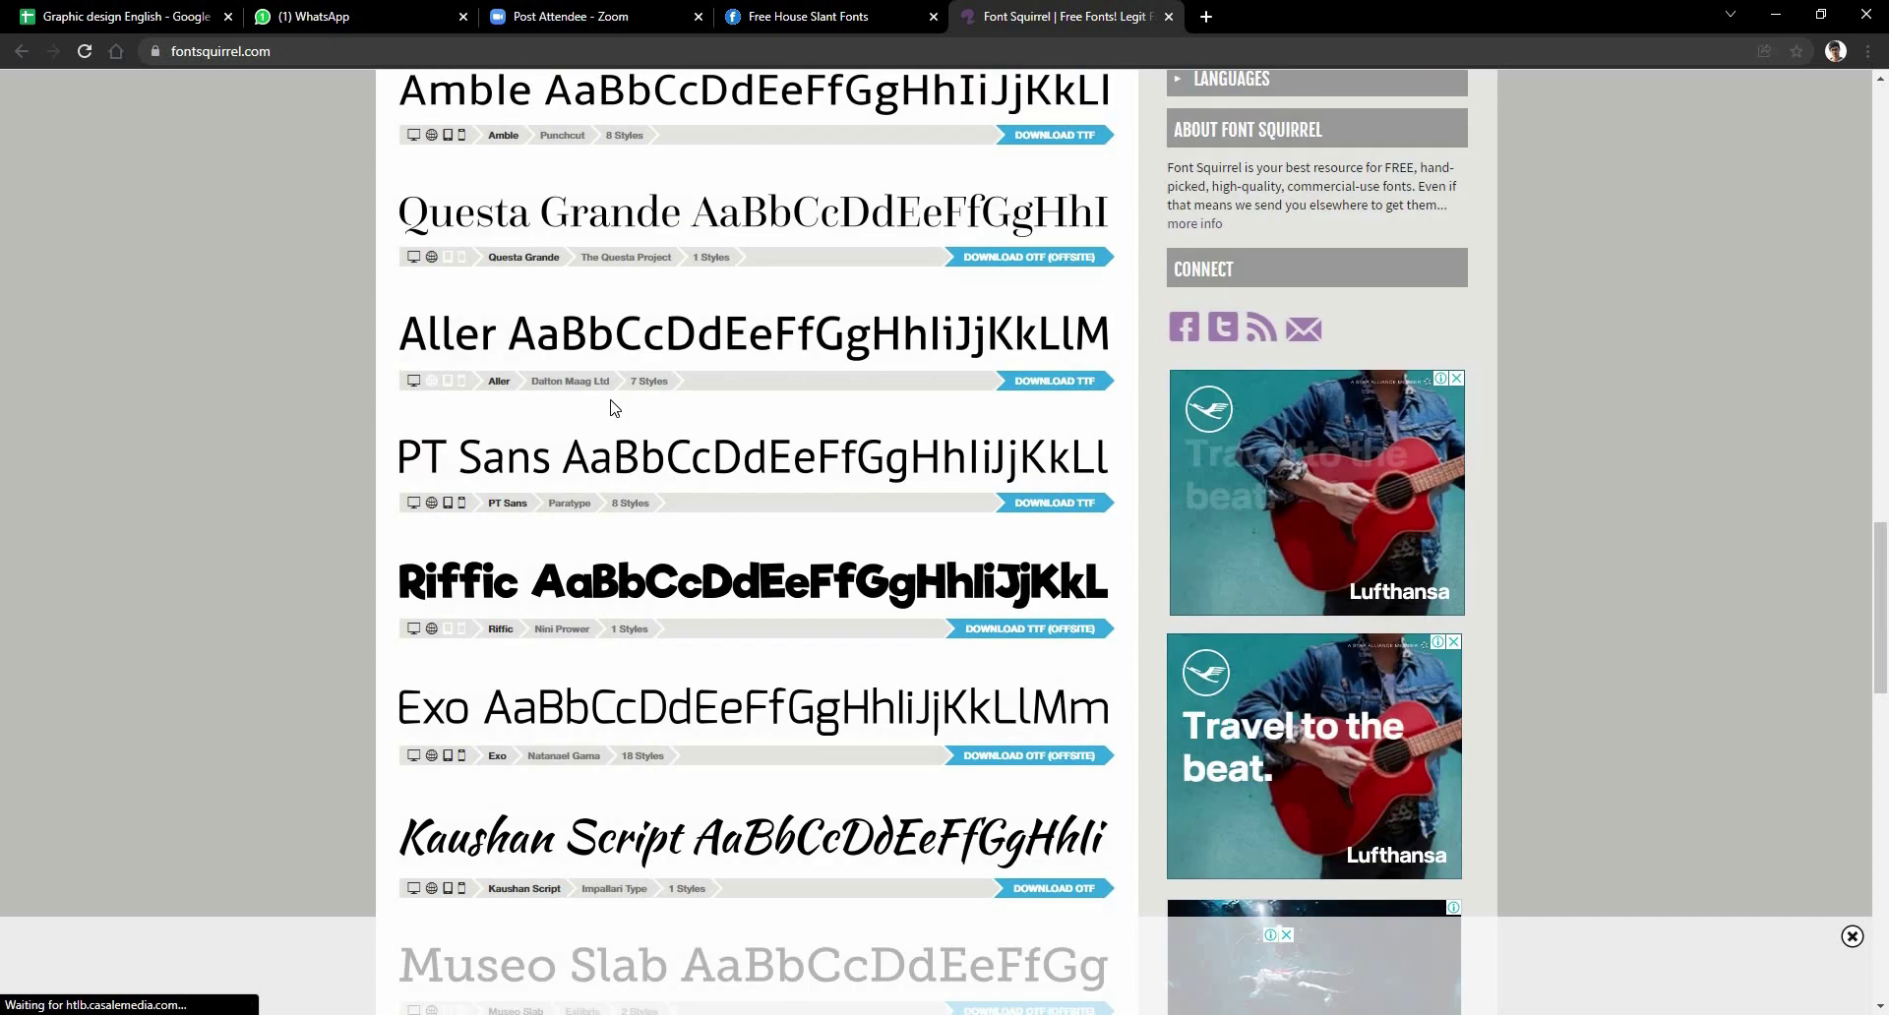
scroll(1117, 540, "up", 4)
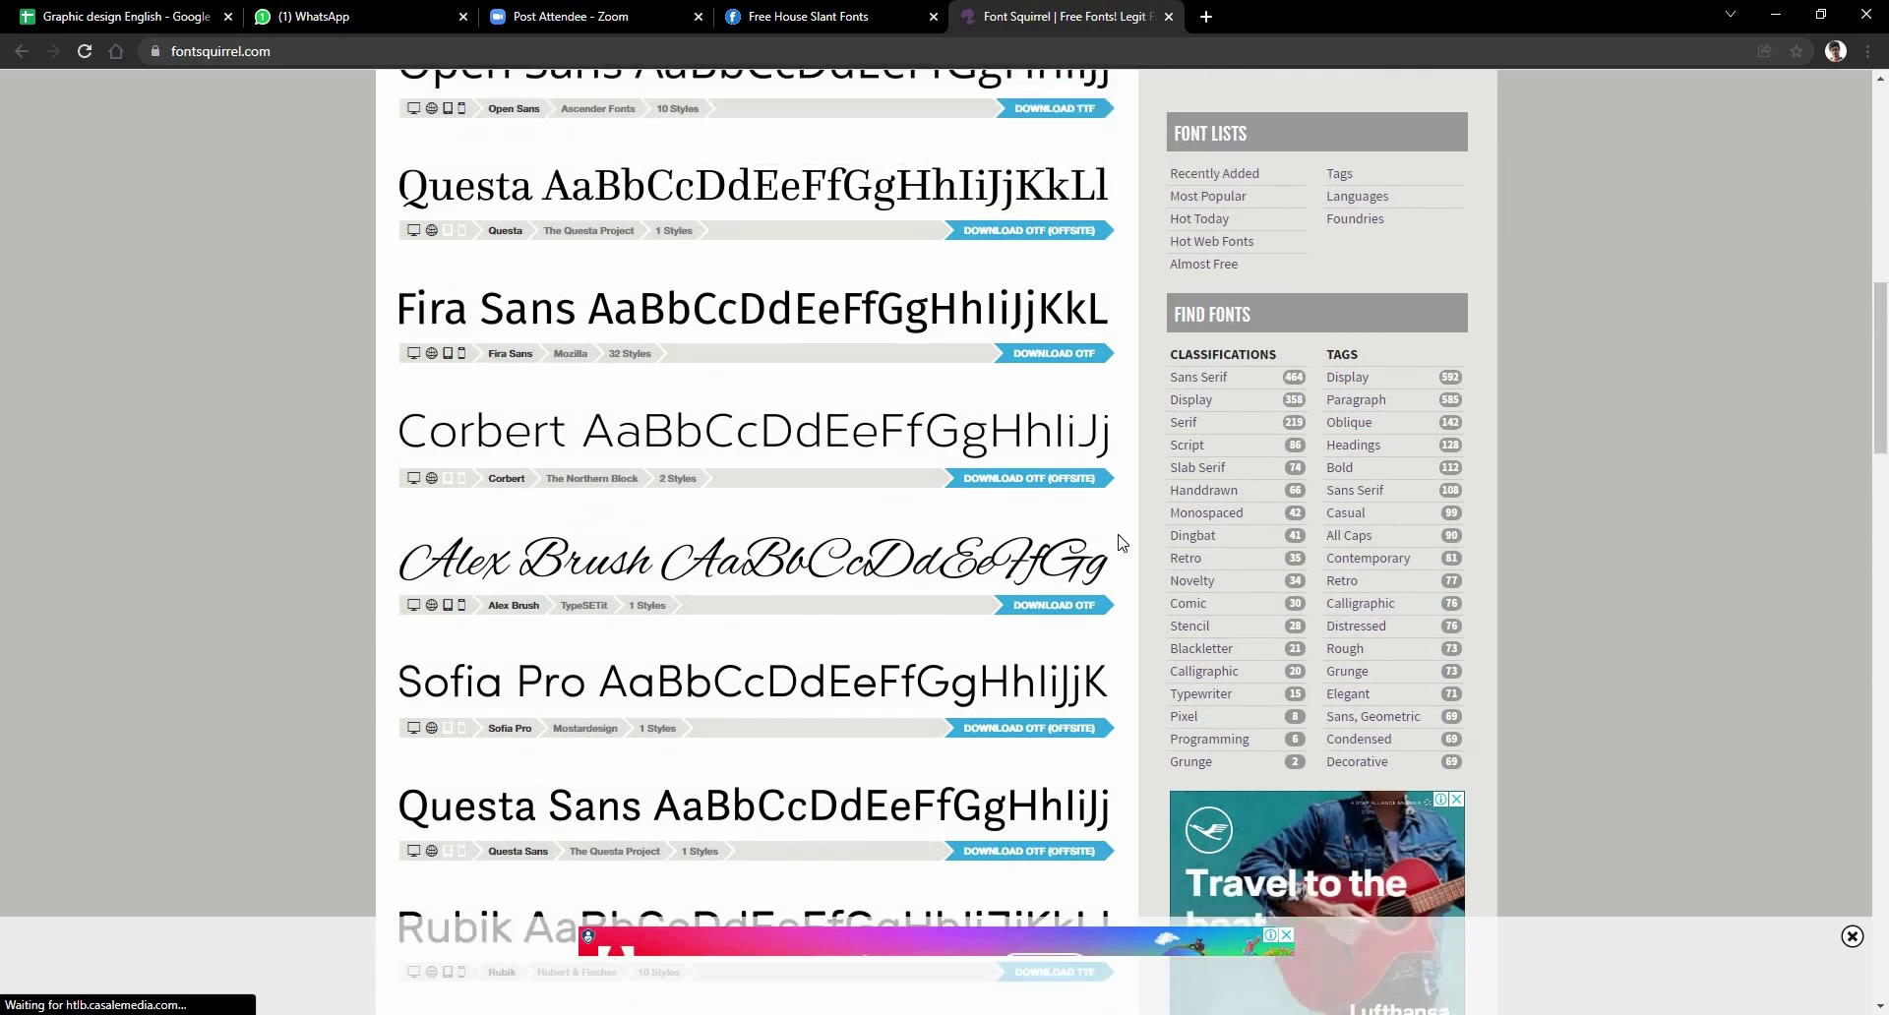
scroll(1269, 604, "down", 2)
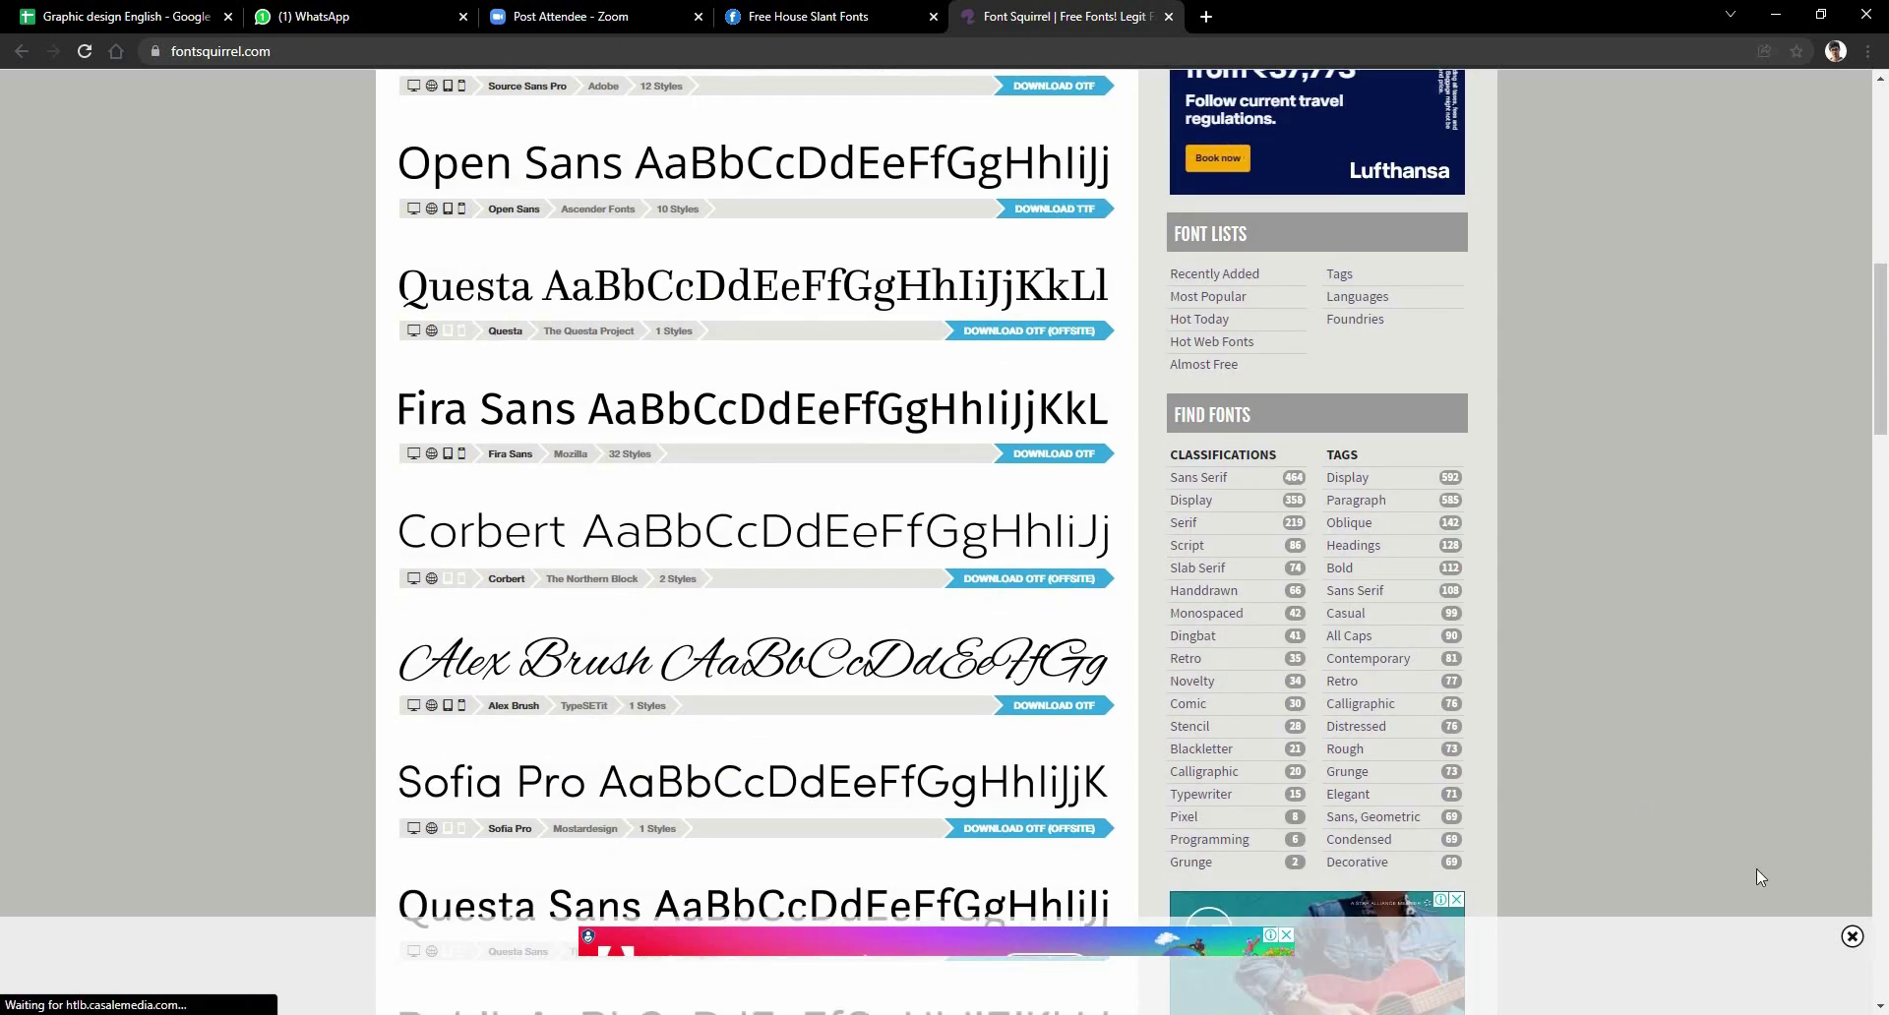
scroll(1099, 618, "up", 10)
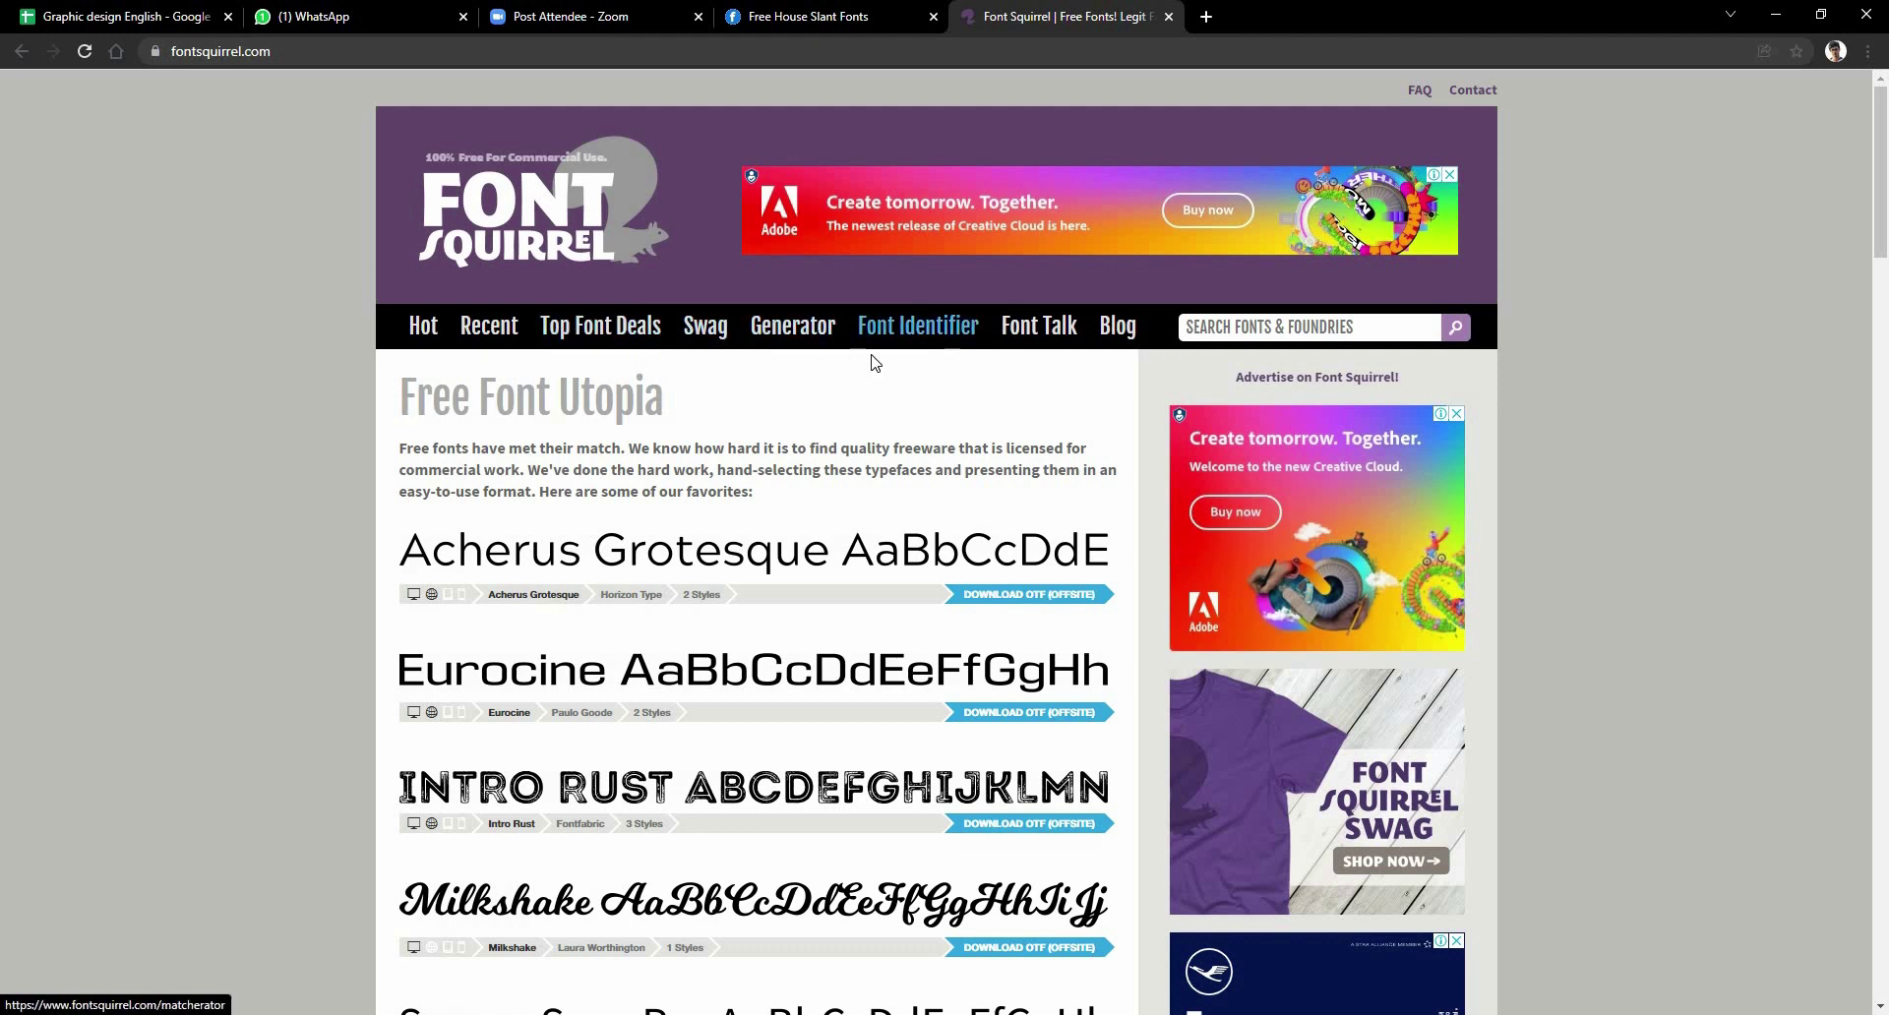
scroll(479, 313, "down", 4)
scroll(480, 312, "up", 4)
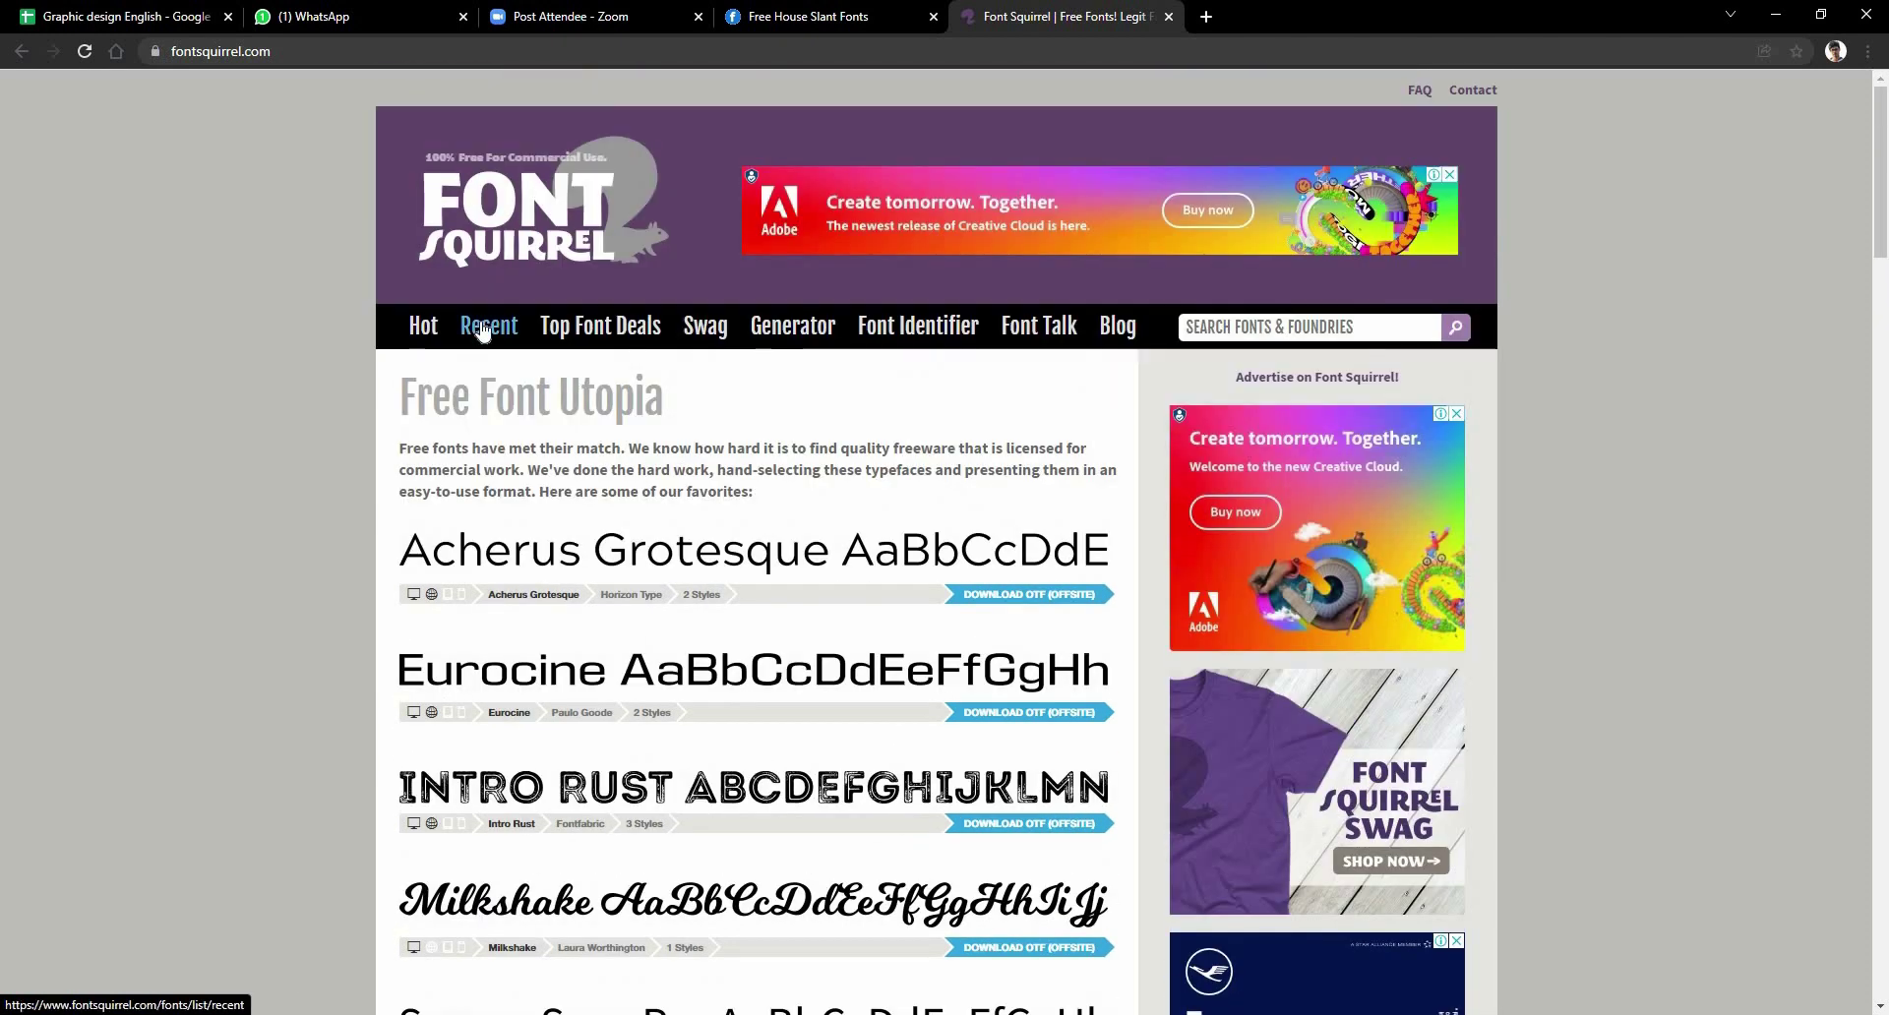
- Open the Gogh font from Font Squirrel's recently added fonts and try to download it from Fontspring
left_click(482, 329)
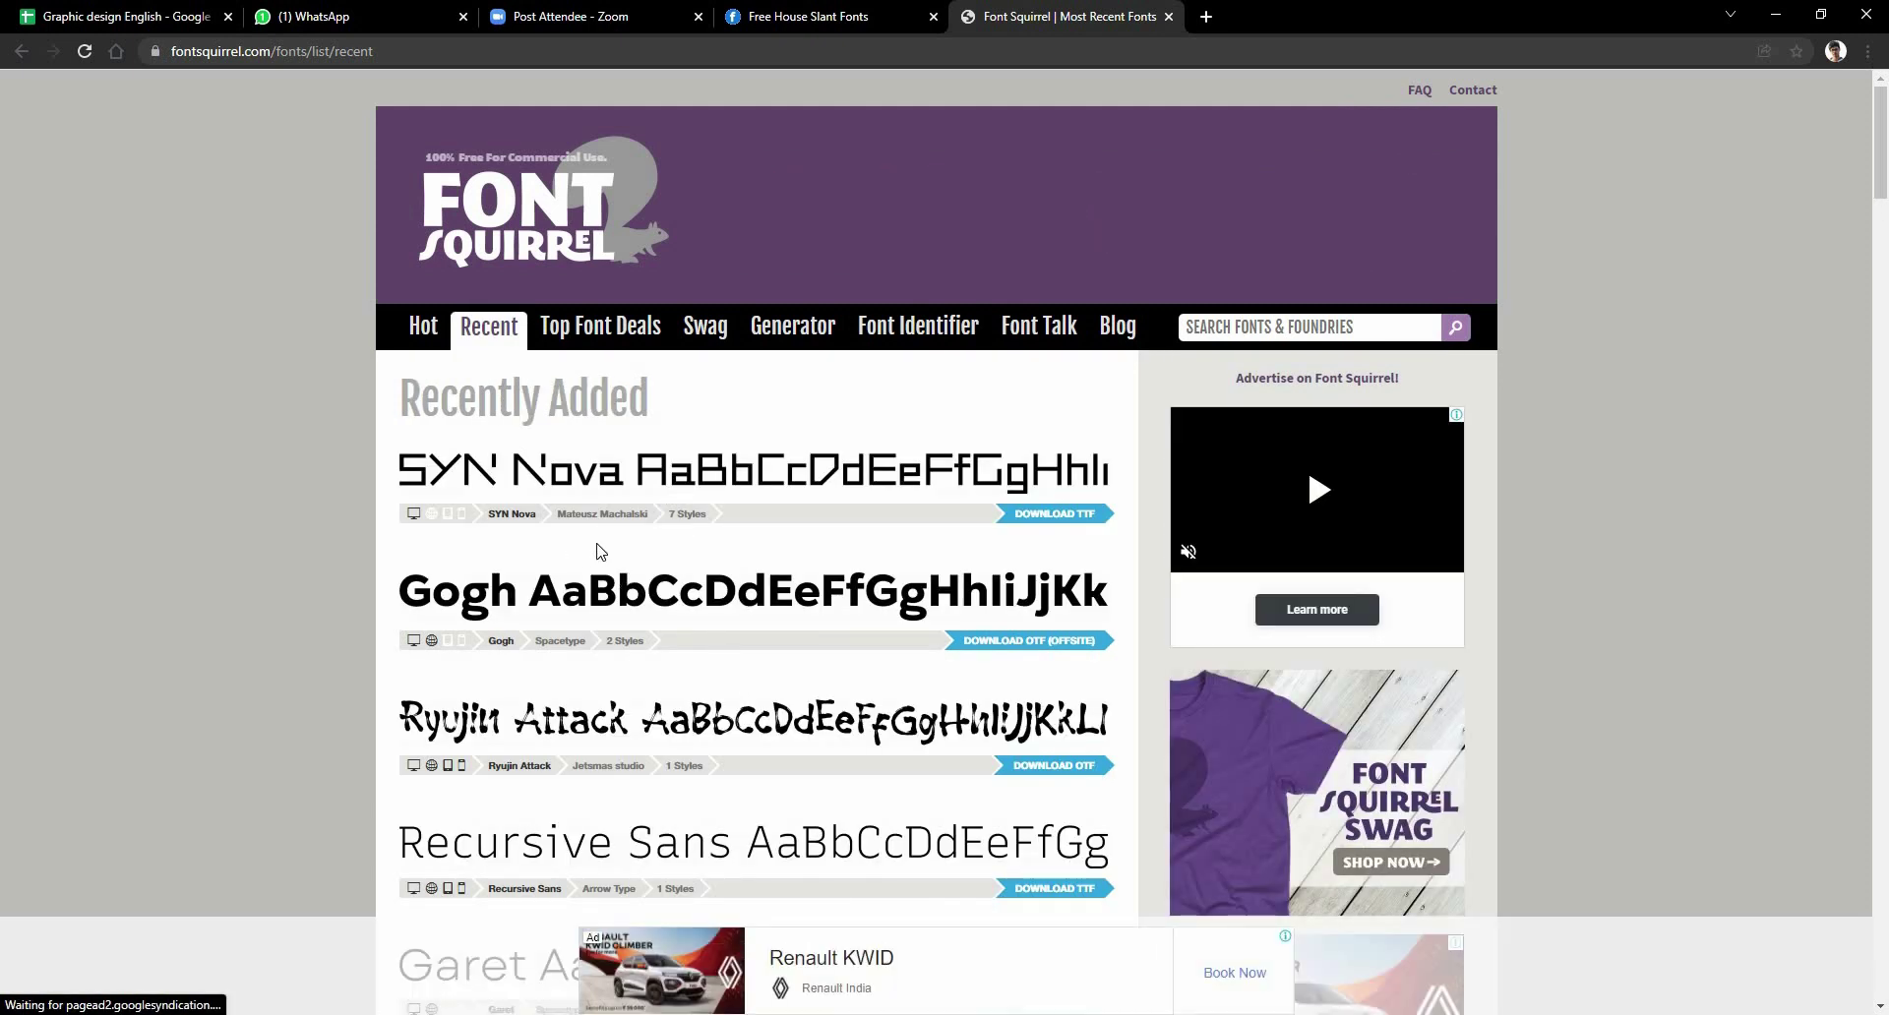
left_click(1003, 647)
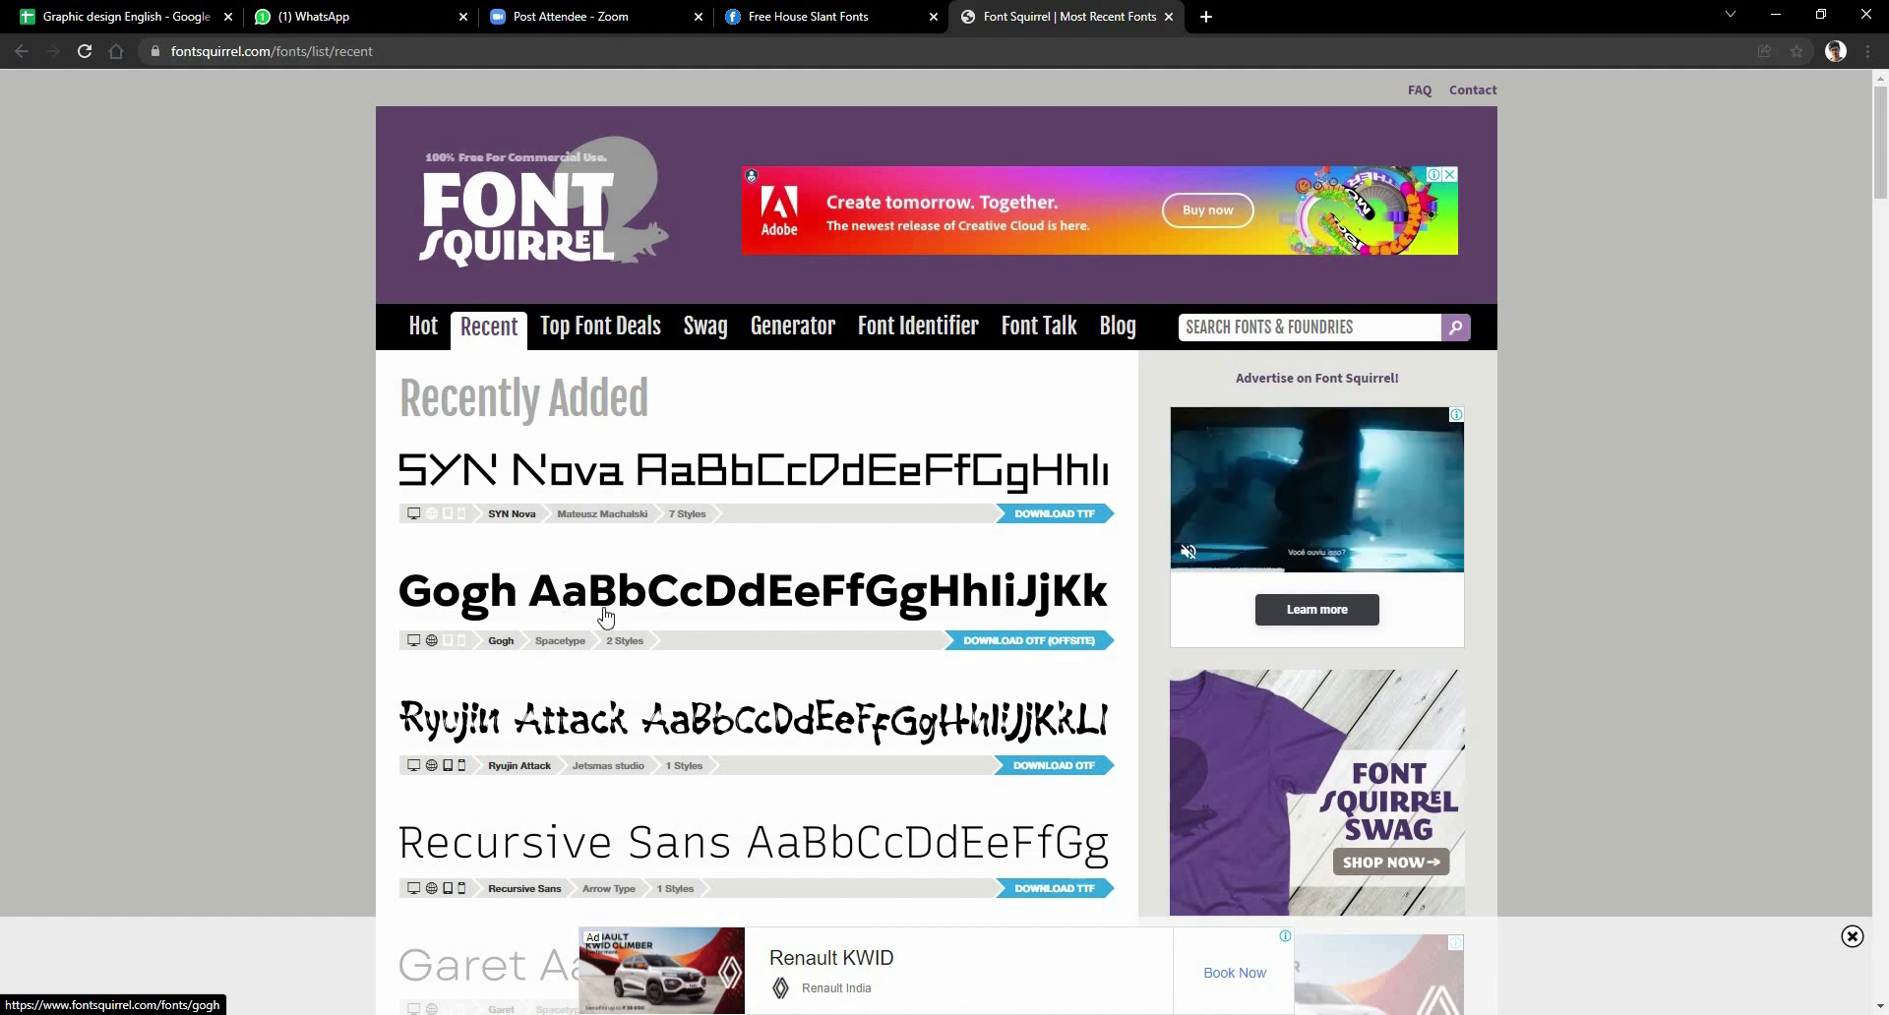
left_click(504, 627)
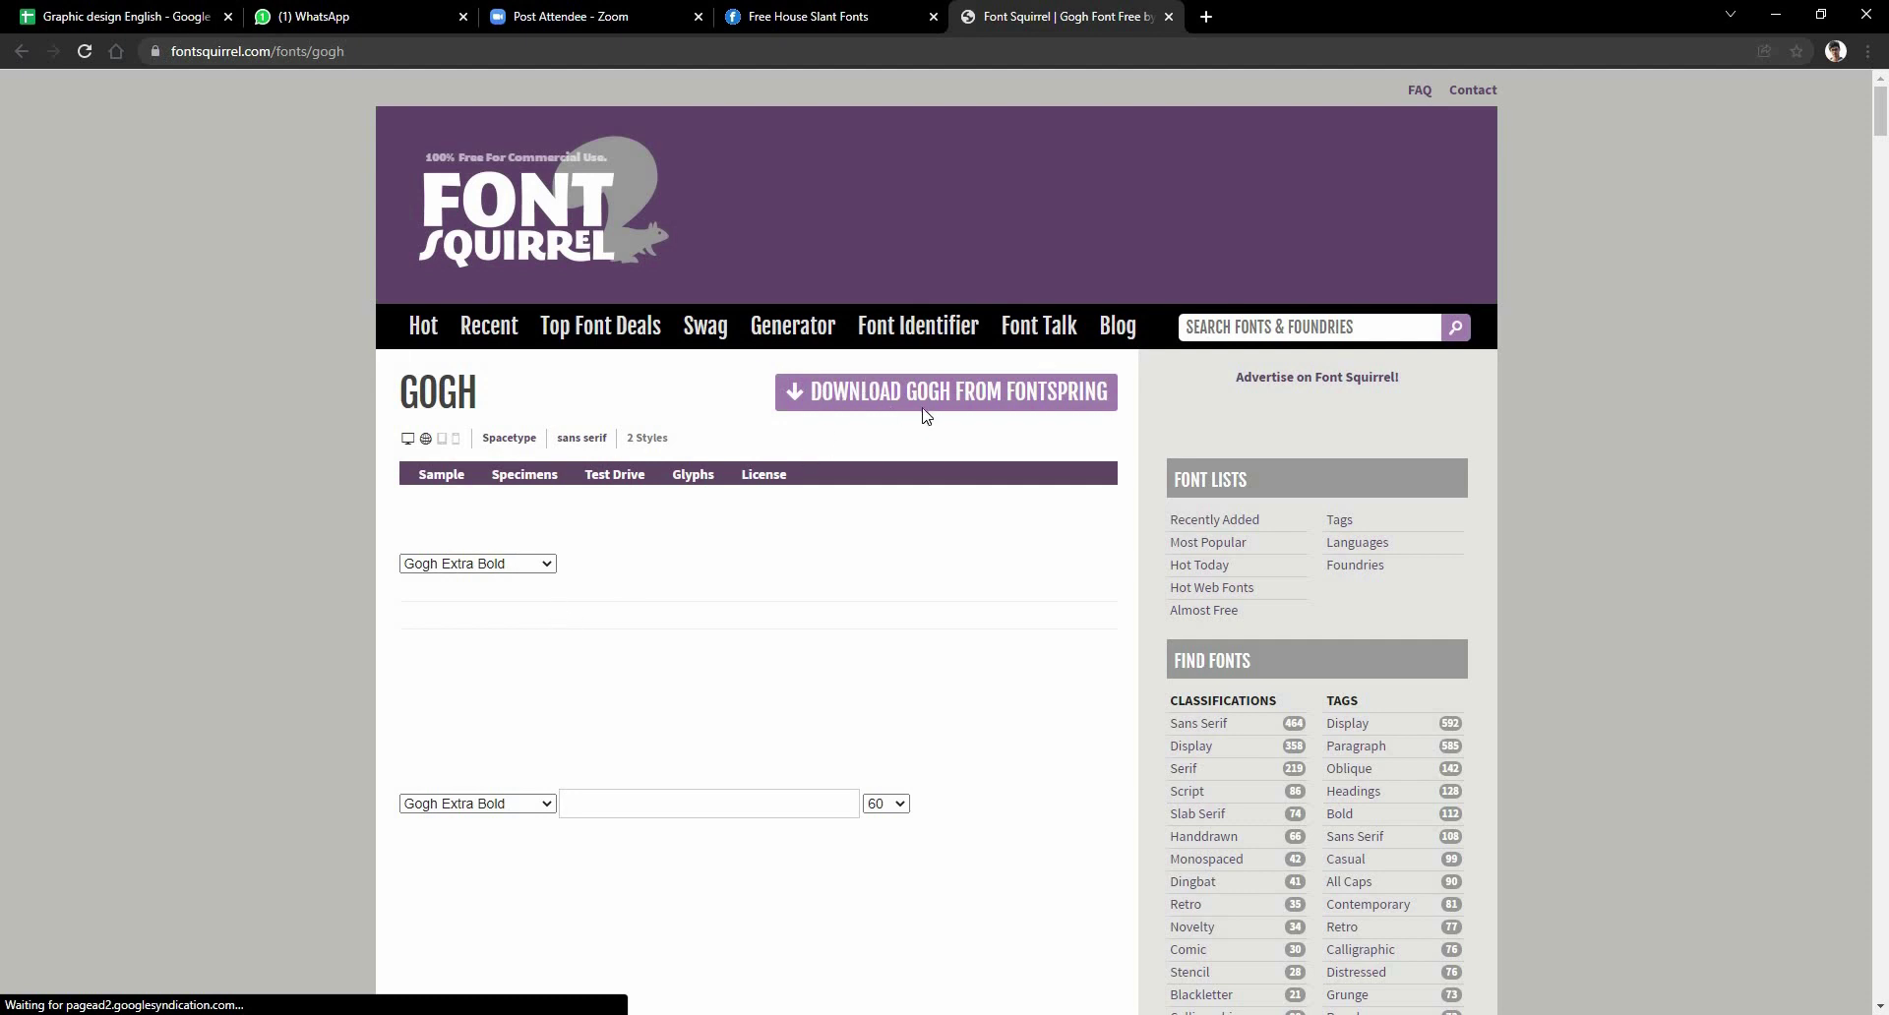
scroll(925, 414, "down", 6)
scroll(949, 408, "up", 6)
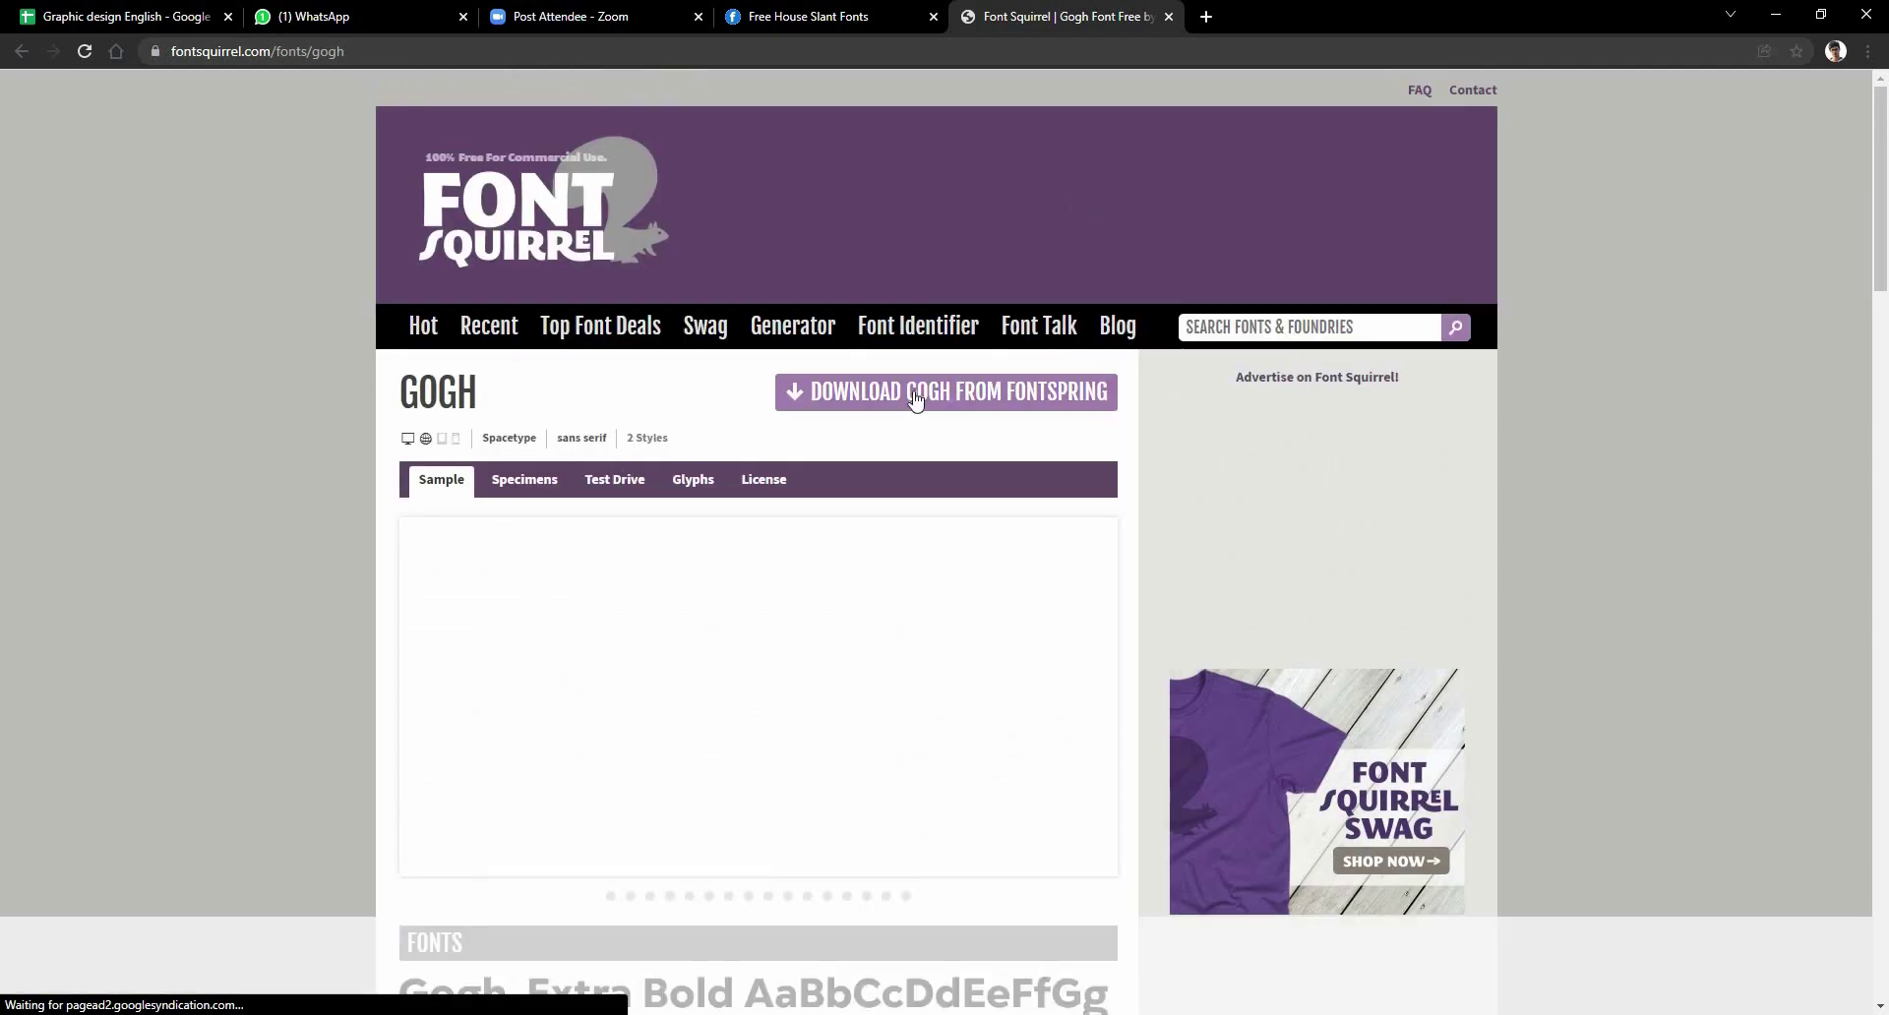
scroll(948, 319, "down", 5)
scroll(948, 315, "up", 4)
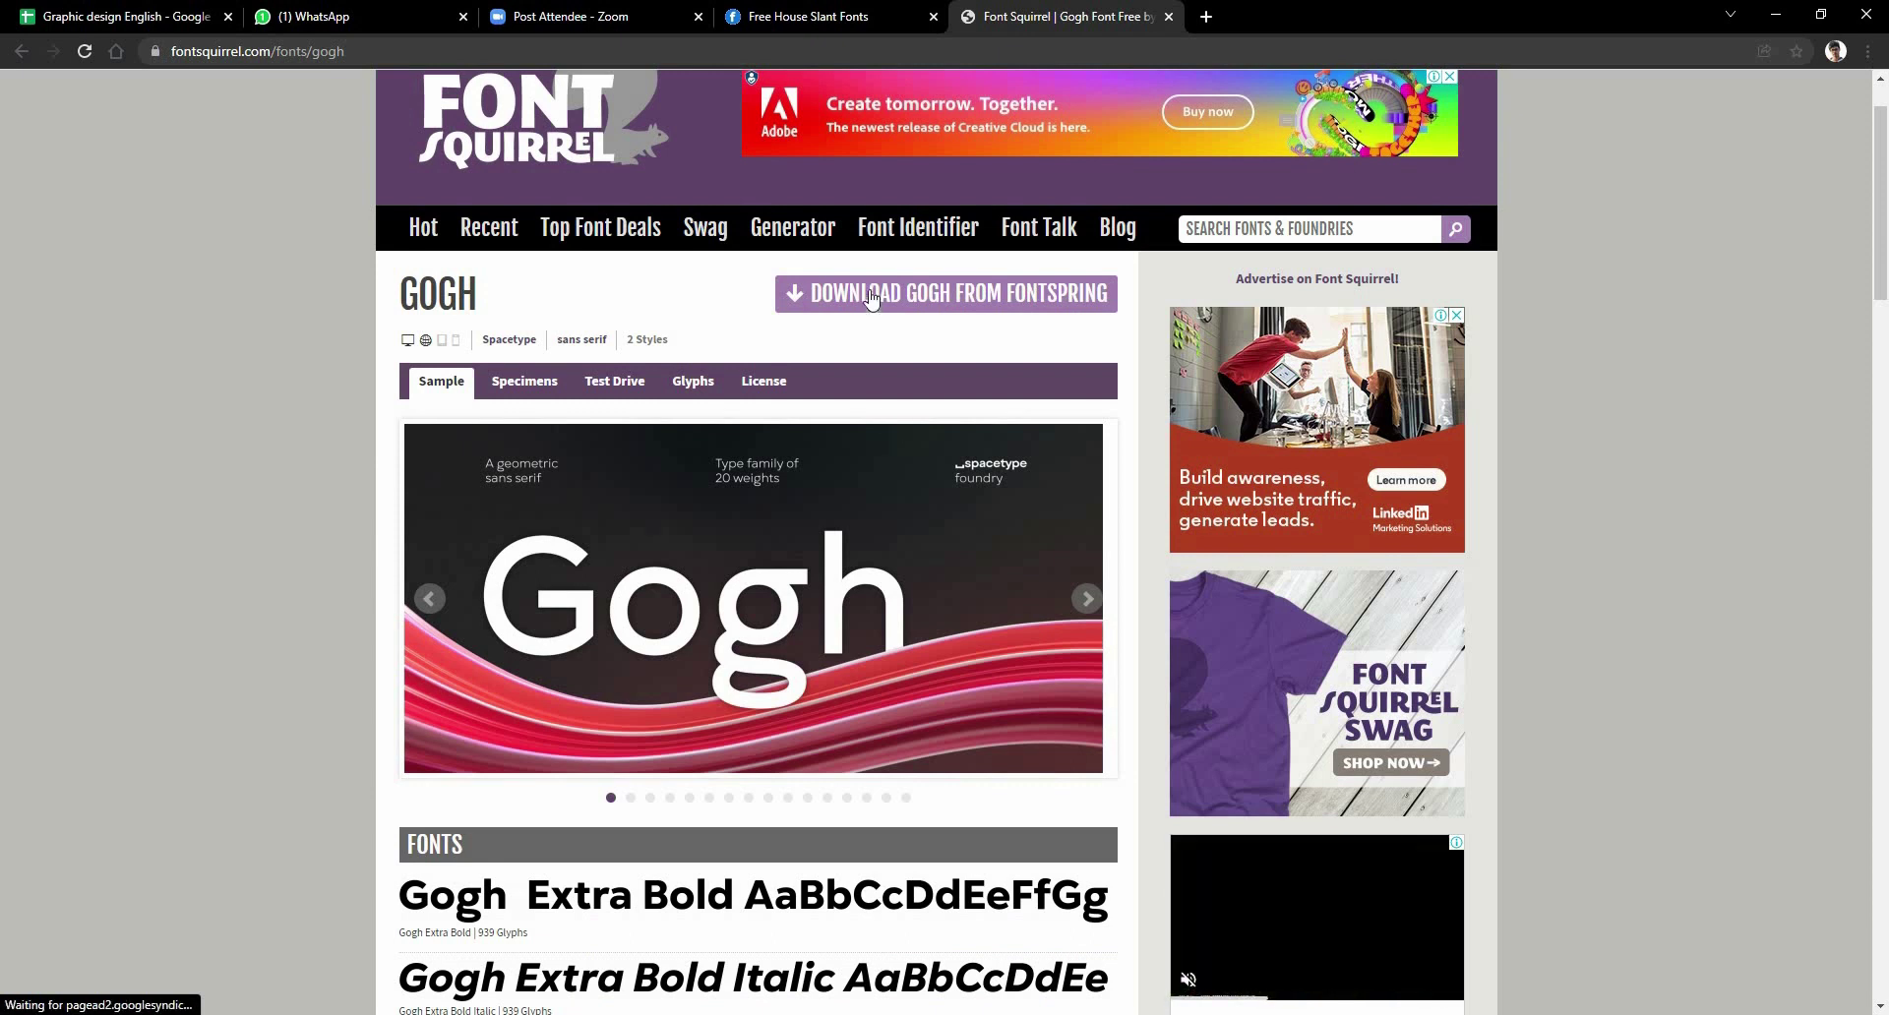
left_click(871, 298)
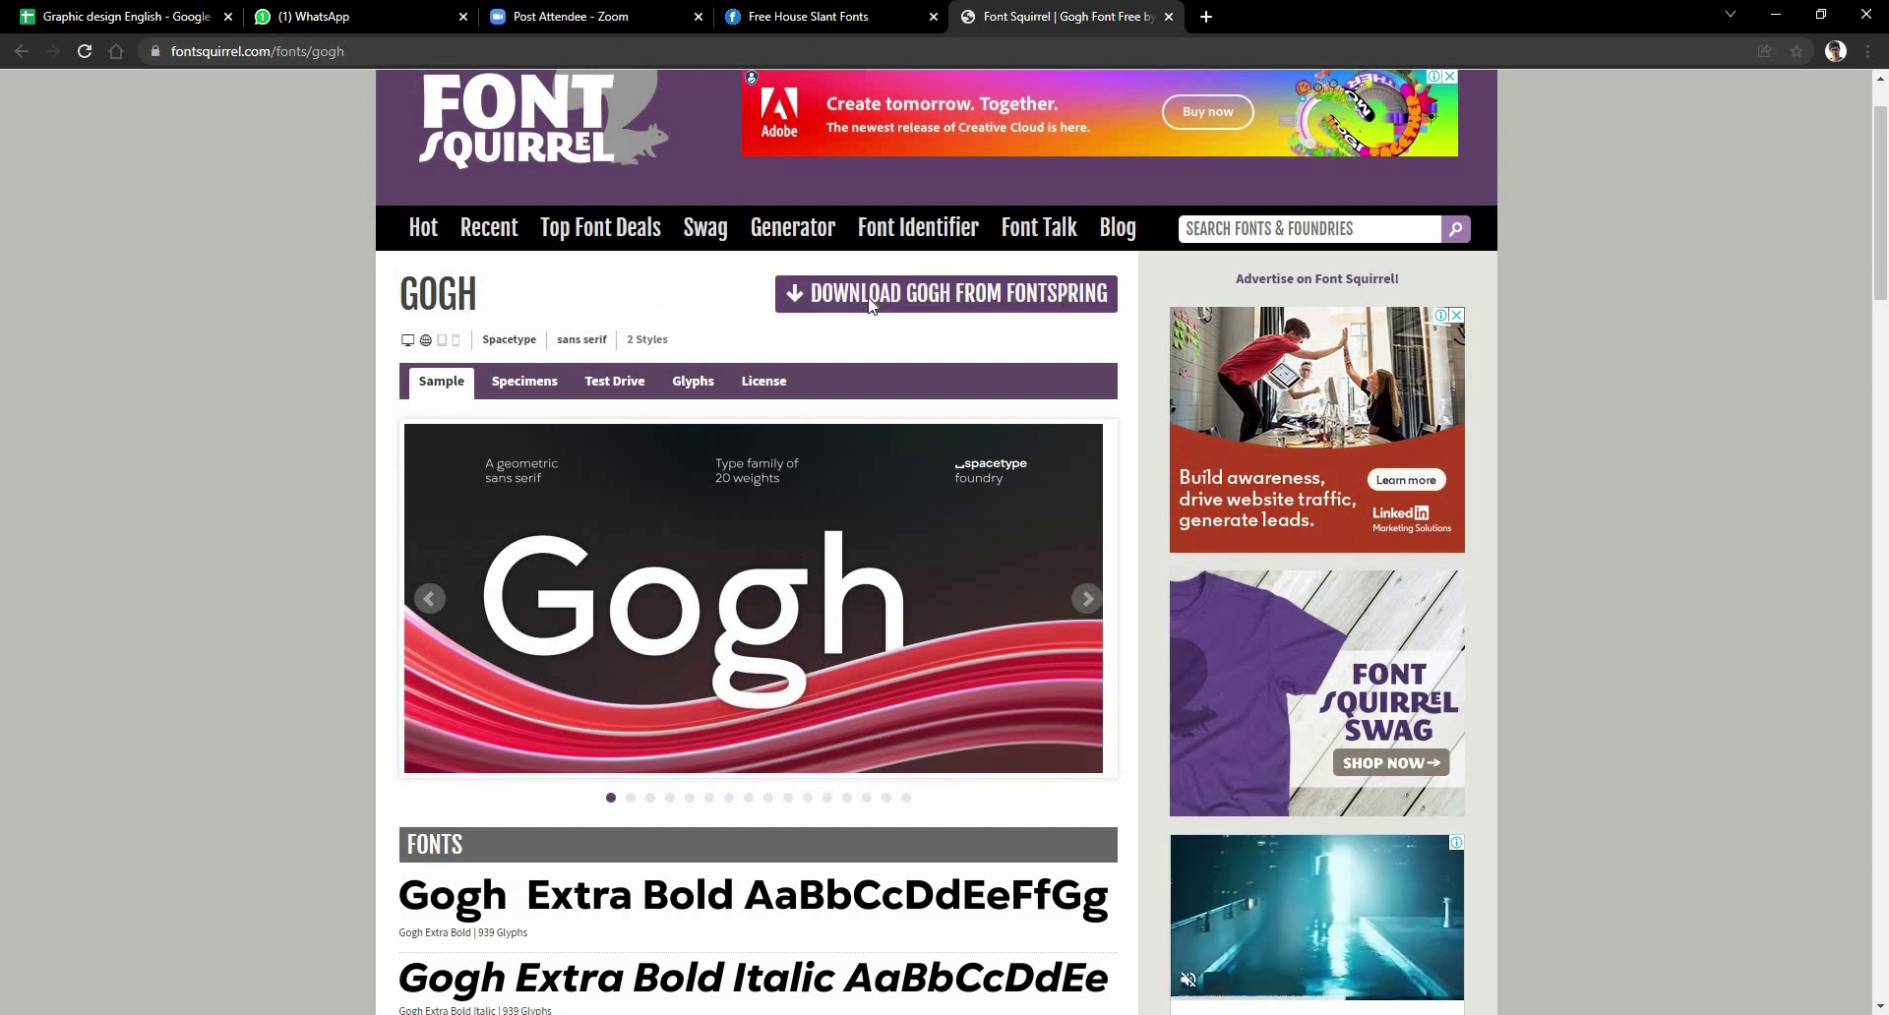
- Look through the Gogh font's page and its sample images, closing the floating video
scroll(870, 305, "down", 3)
scroll(865, 301, "up", 1)
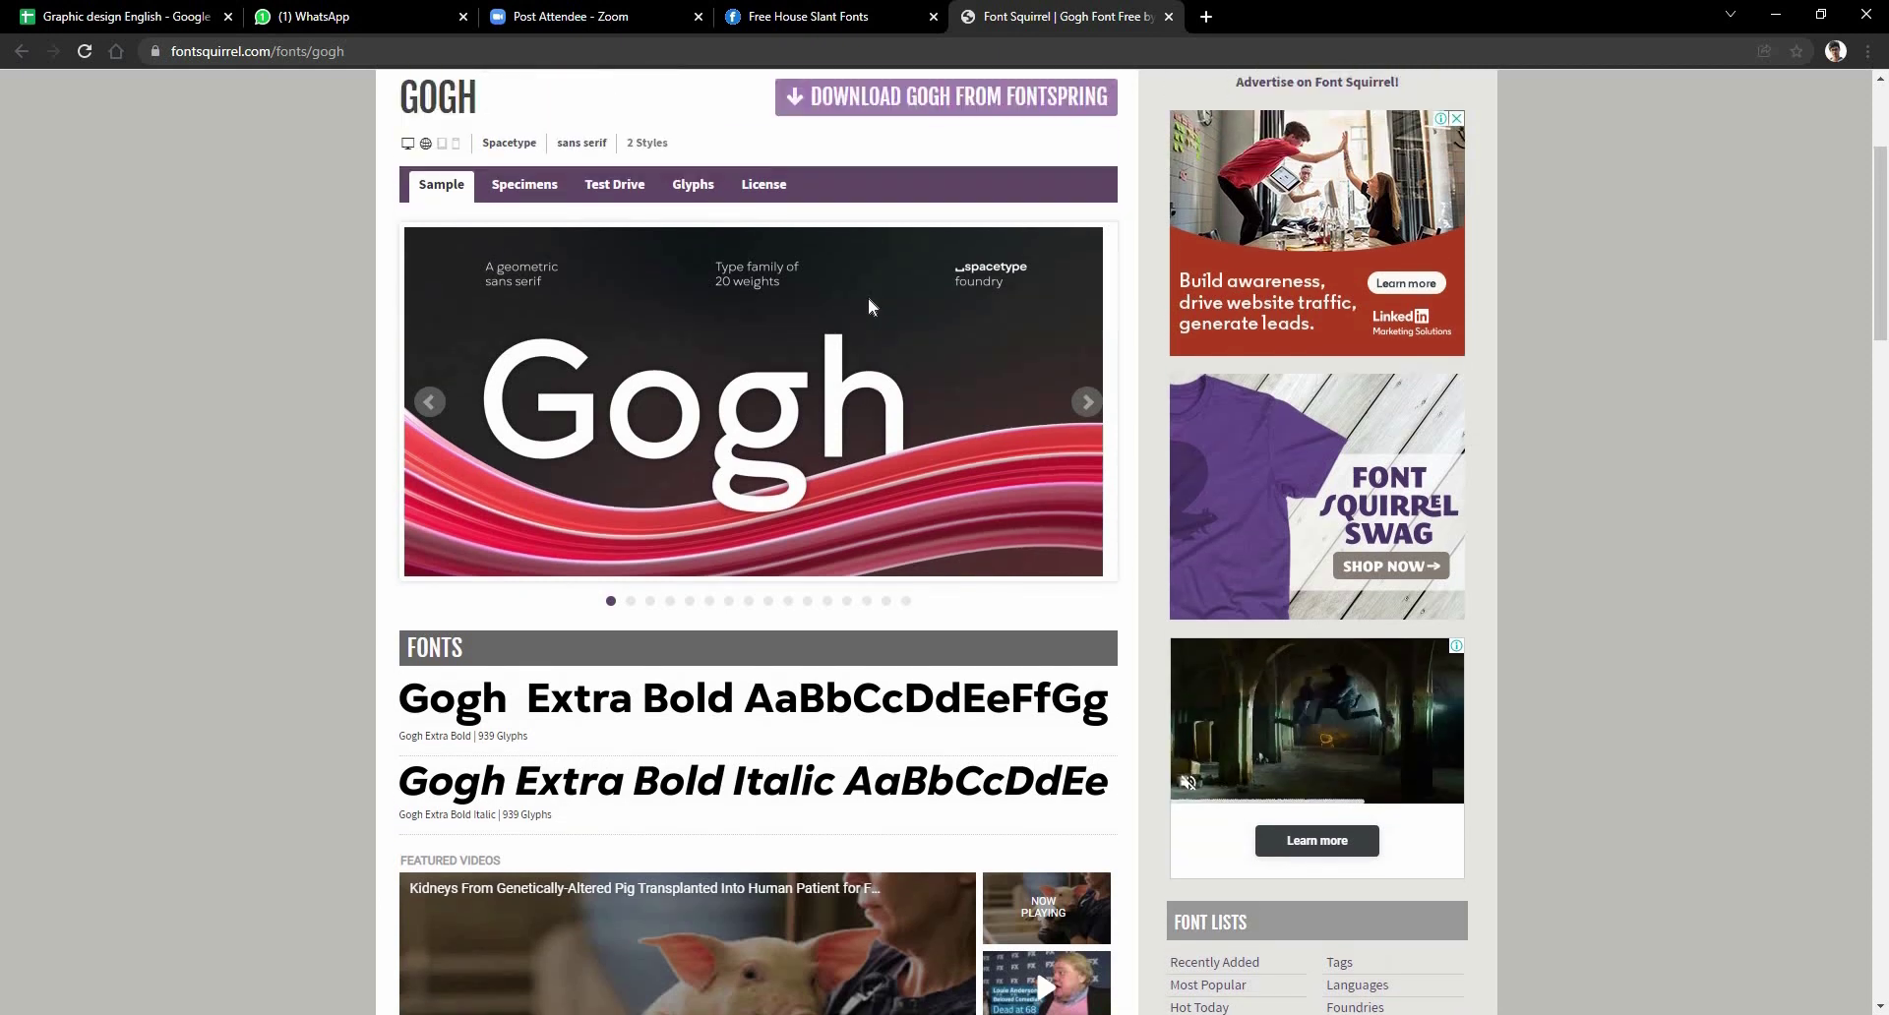
scroll(868, 303, "down", 6)
scroll(870, 307, "down", 4)
scroll(870, 305, "up", 12)
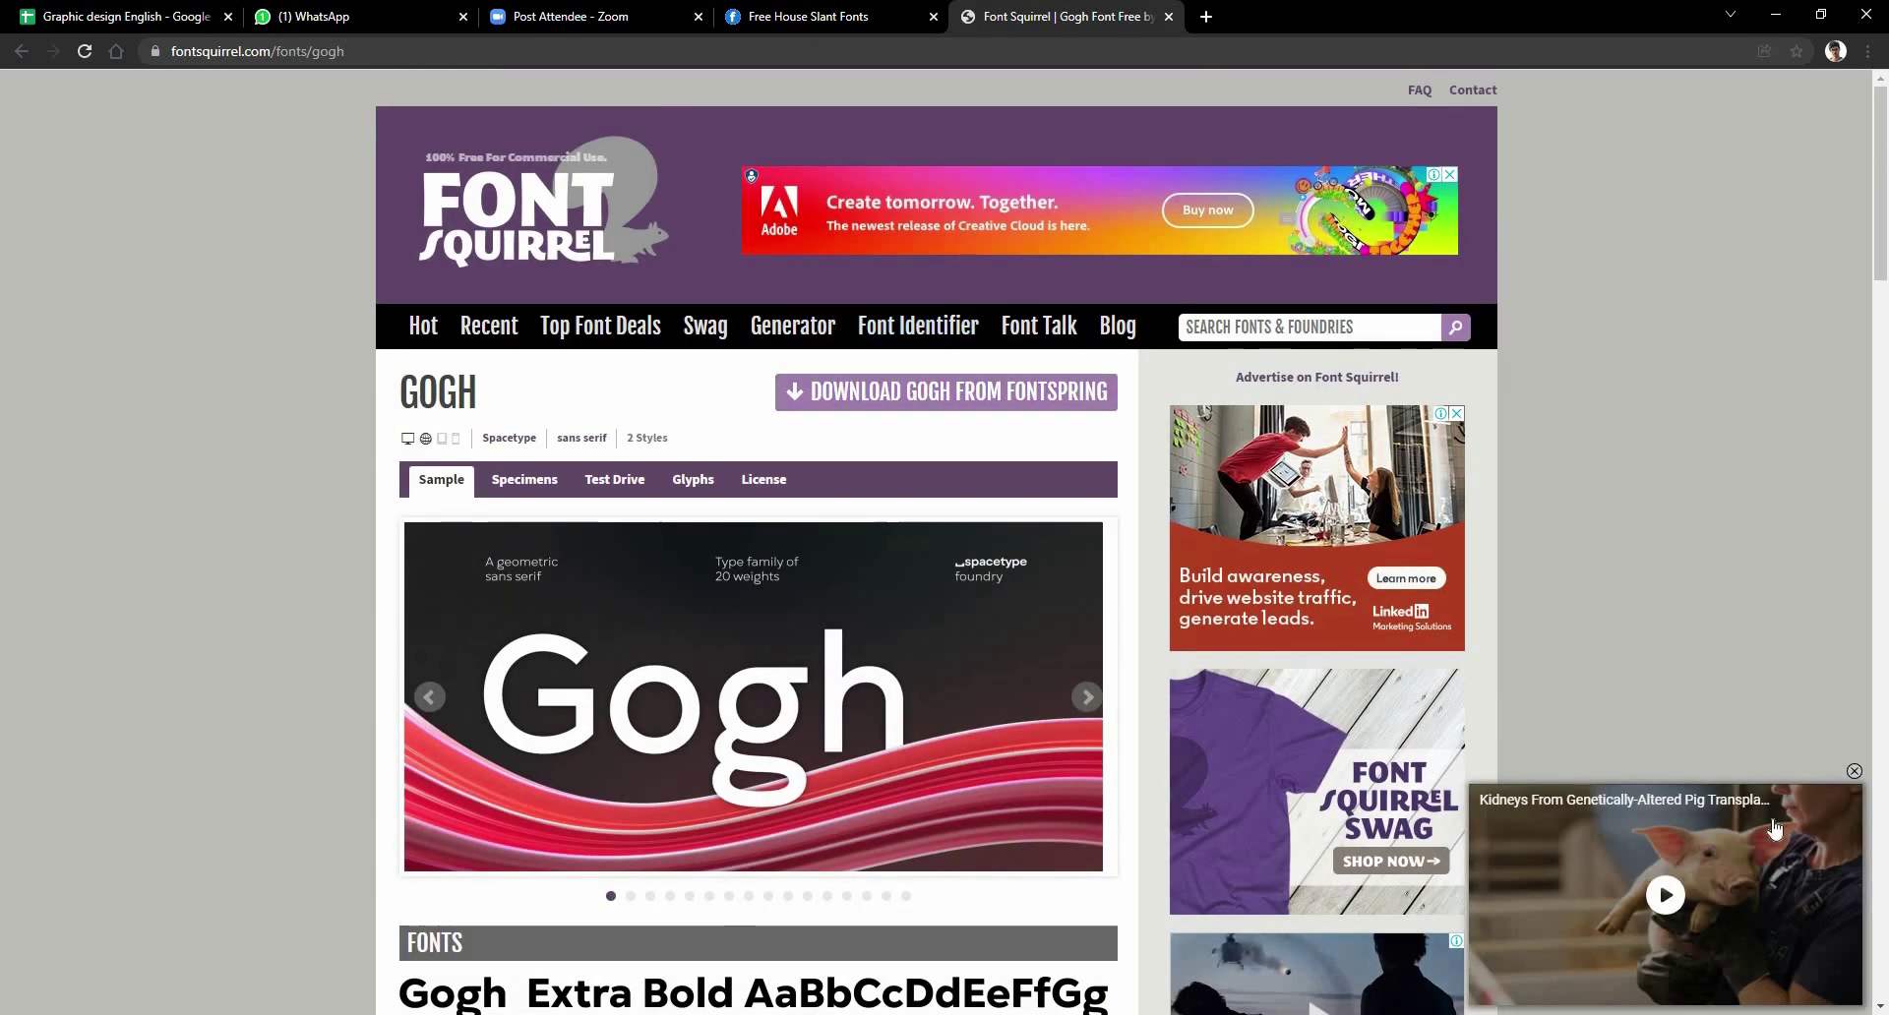
left_click(1853, 770)
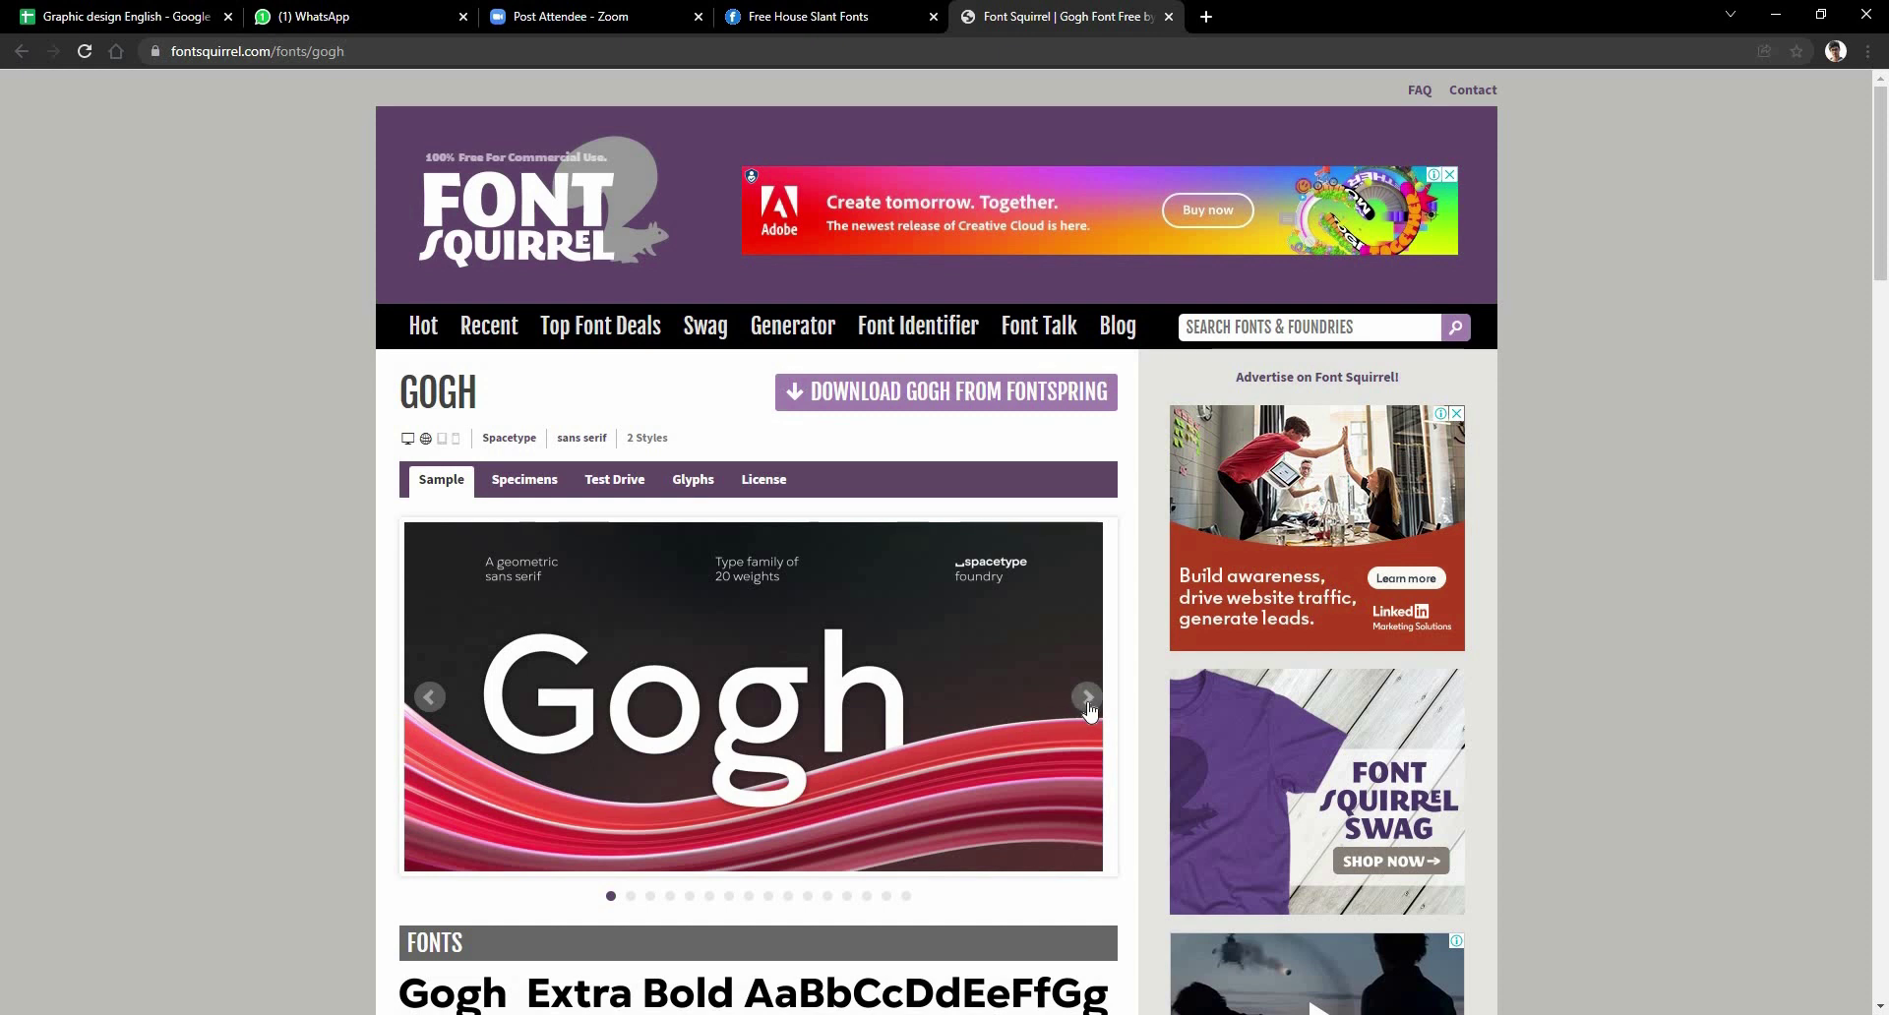
left_click(1086, 698)
left_click(1087, 699)
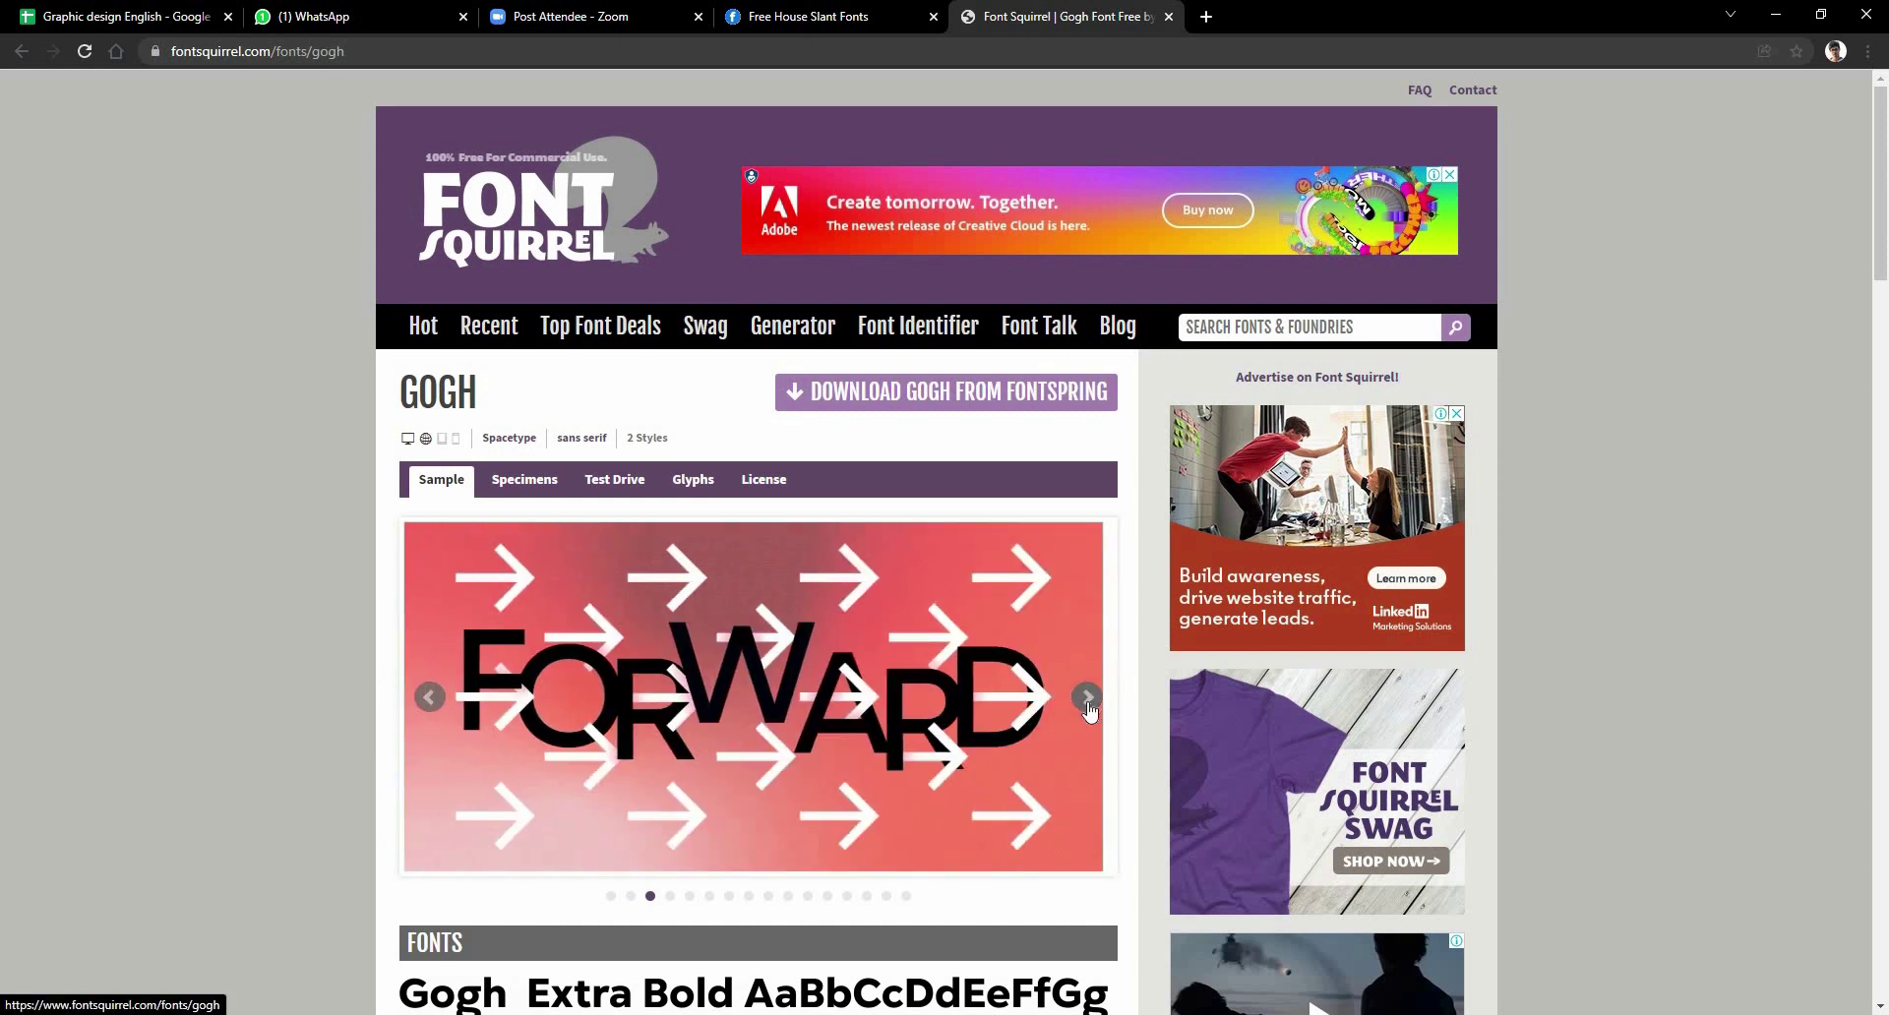
left_click(1087, 698)
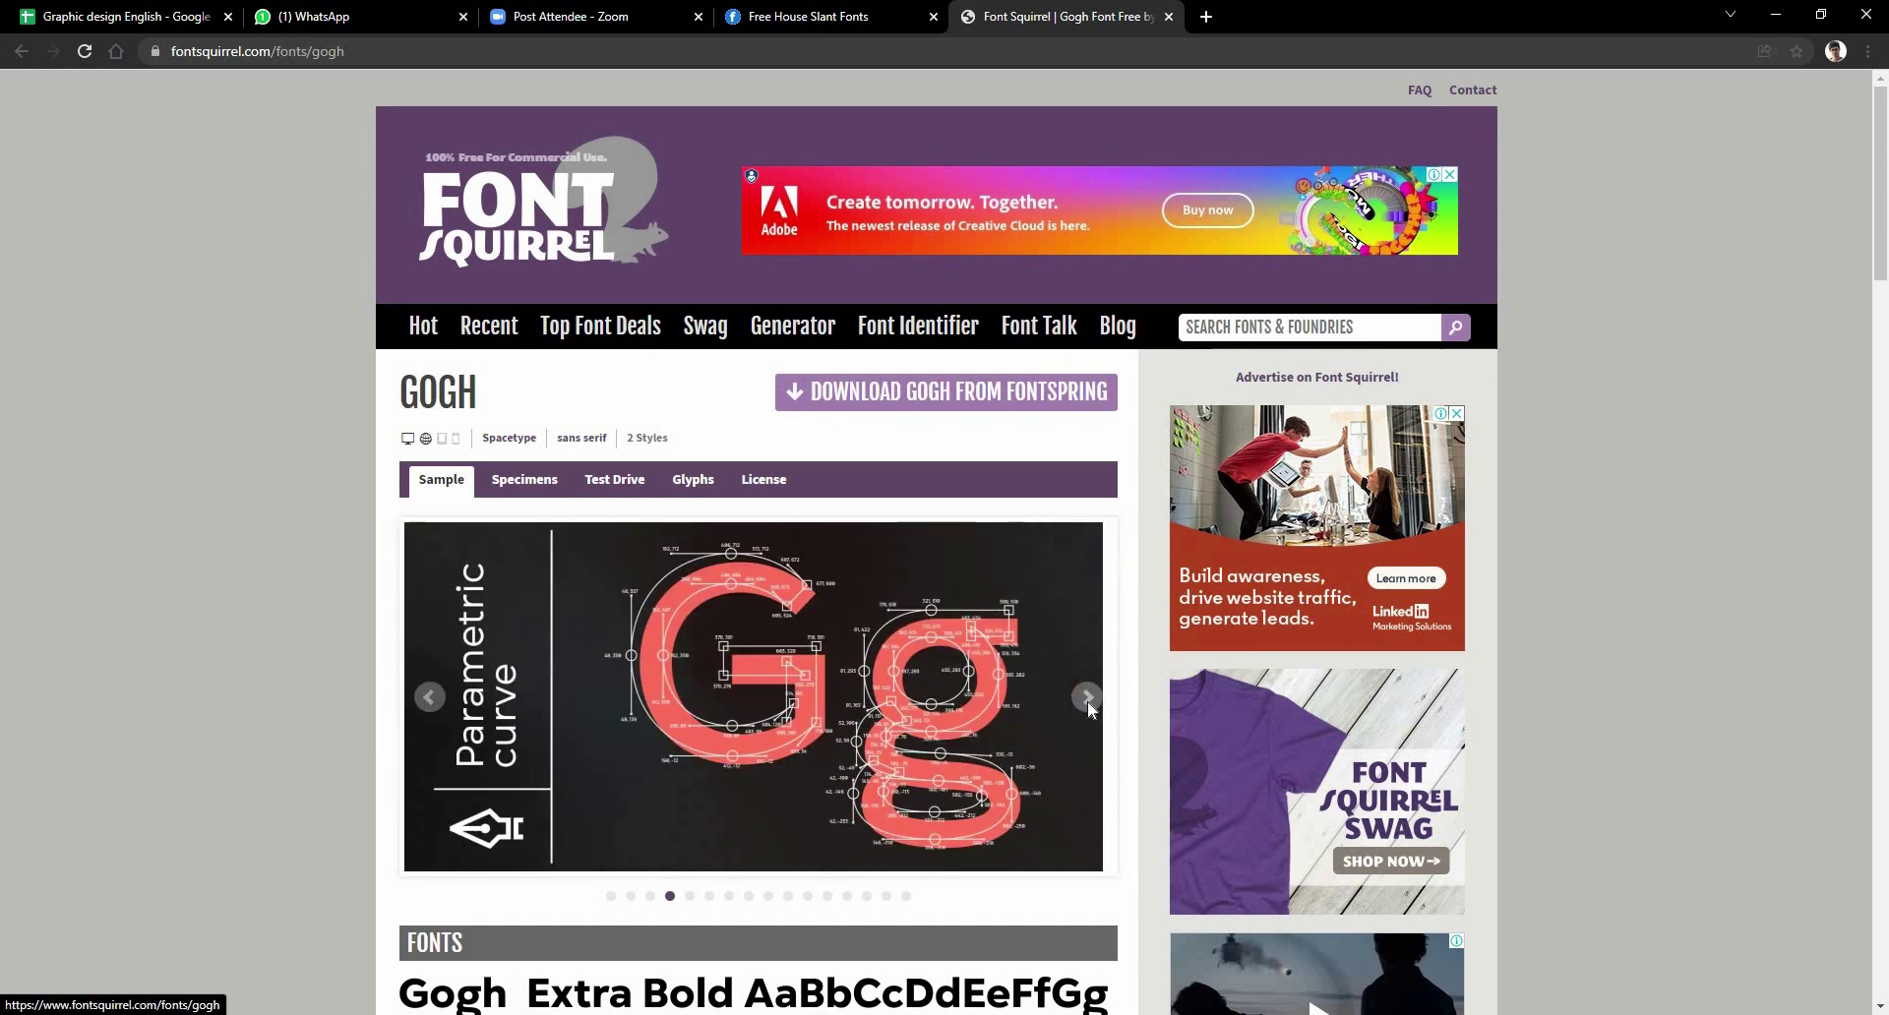
left_click(1087, 704)
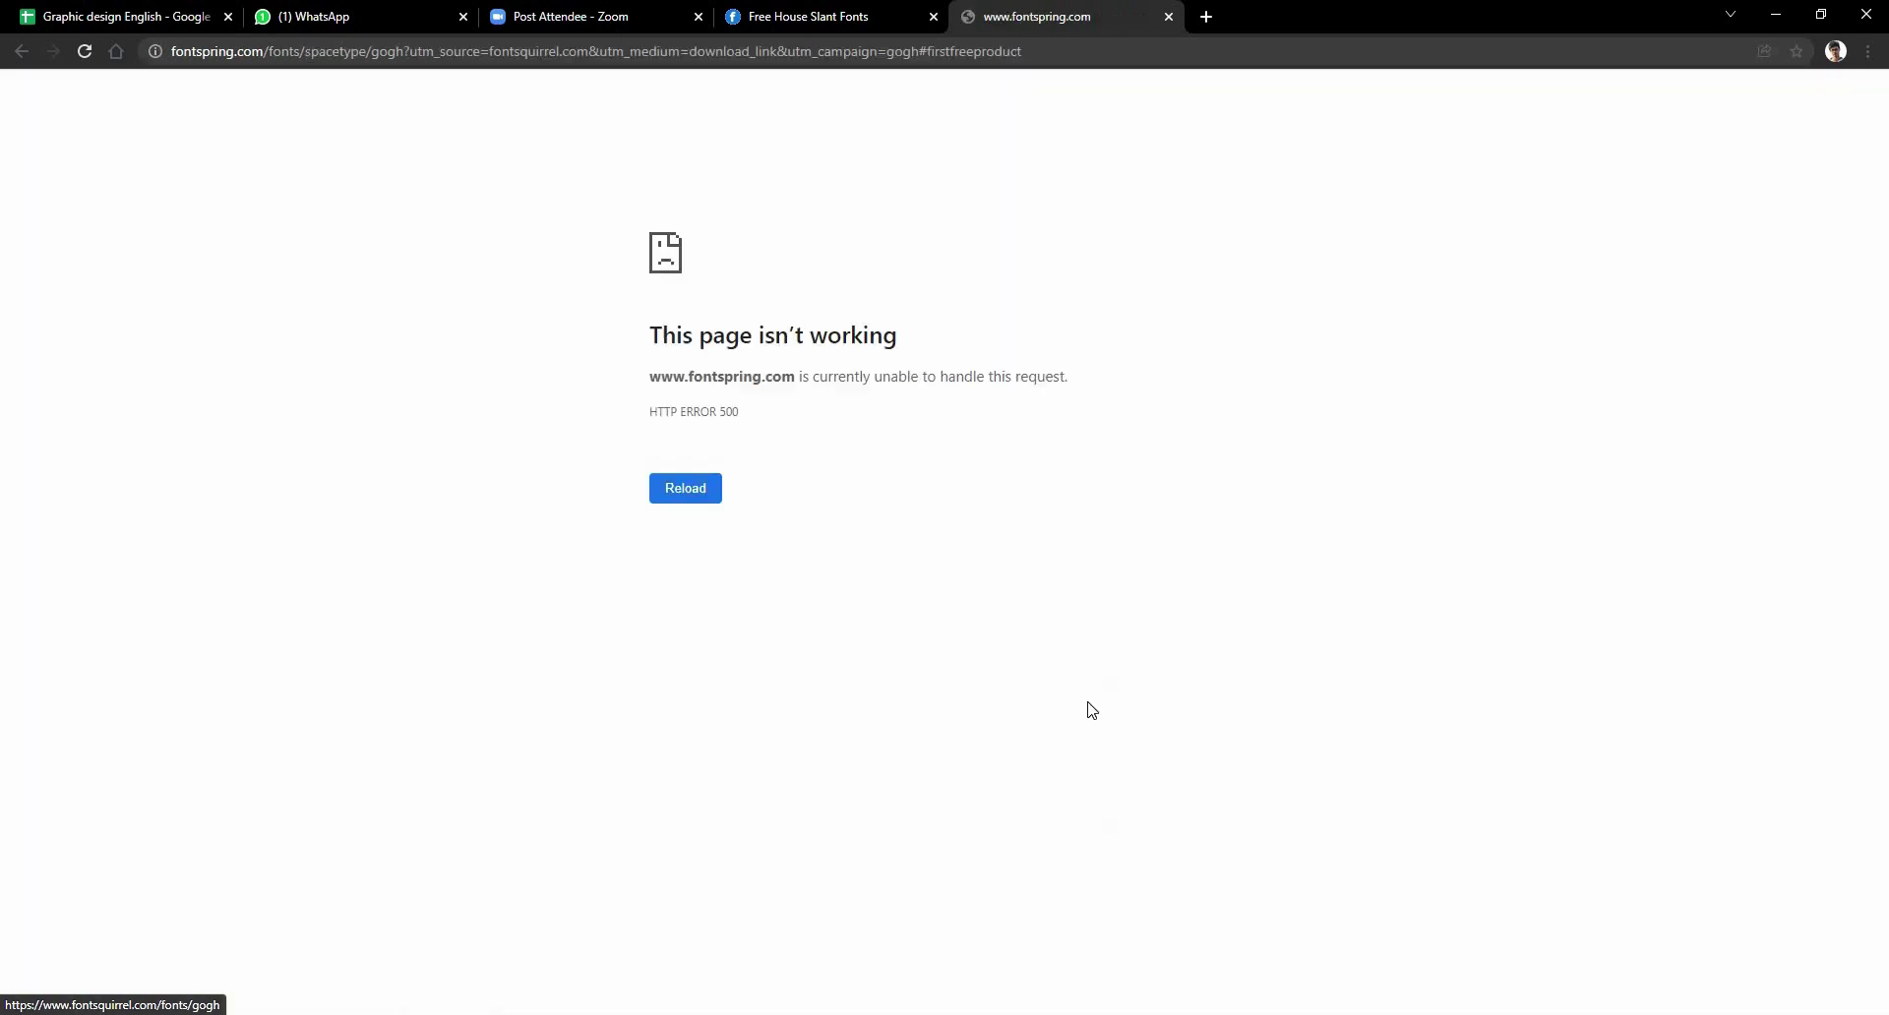
- Reload the Fontspring page for Gogh and go back to fontsquirrel.com in its place
left_click(85, 54)
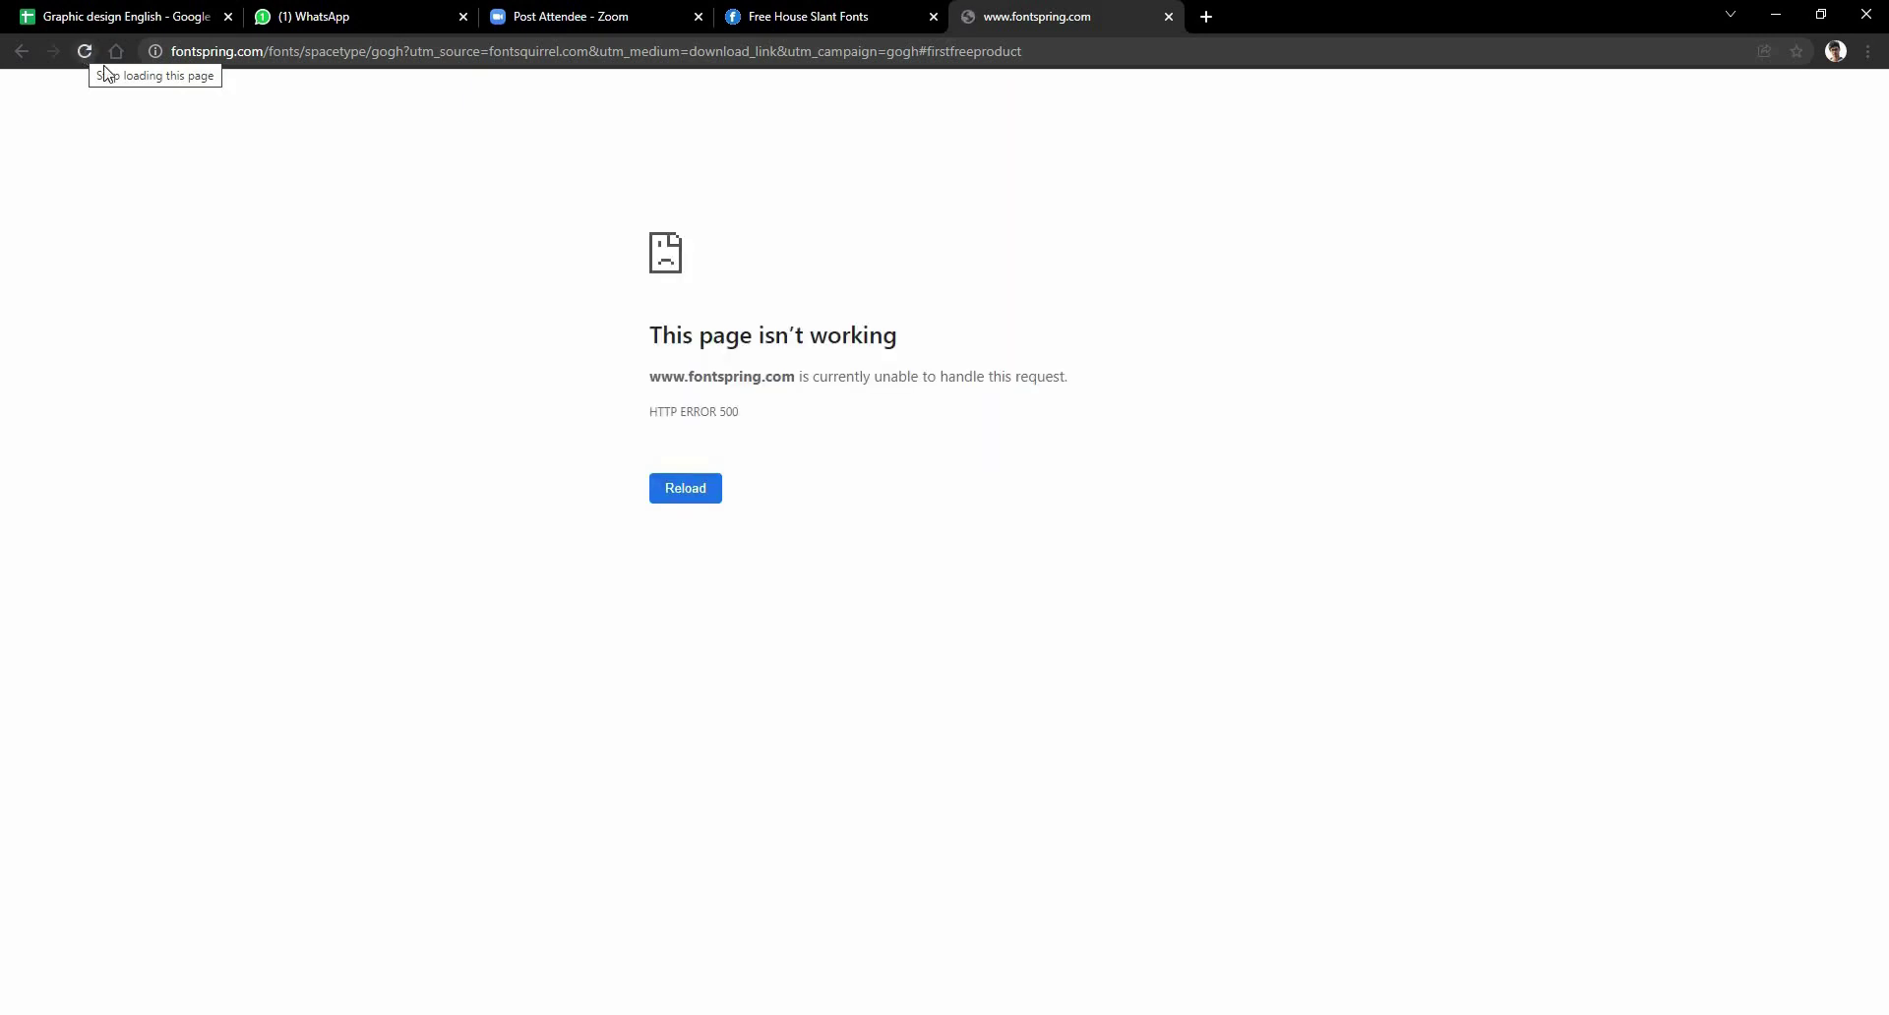
left_click(102, 58)
left_click(980, 60)
type("fon")
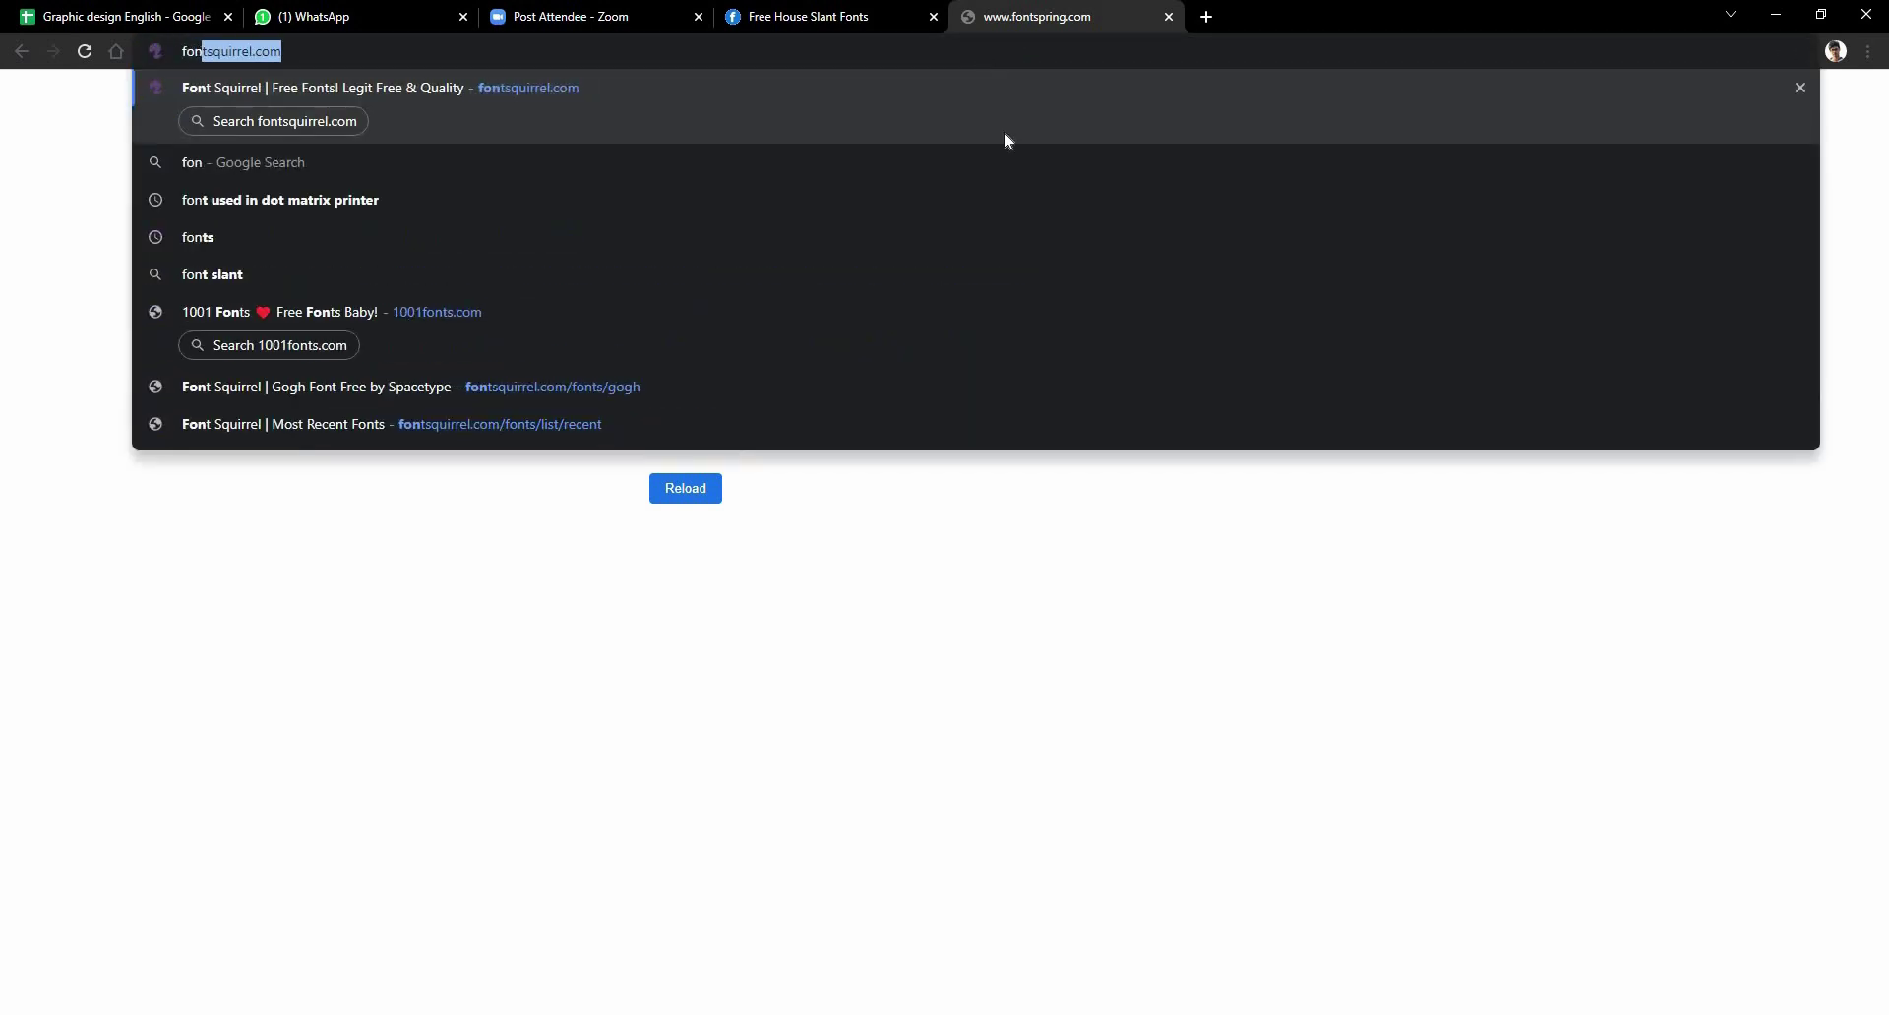
key("Return")
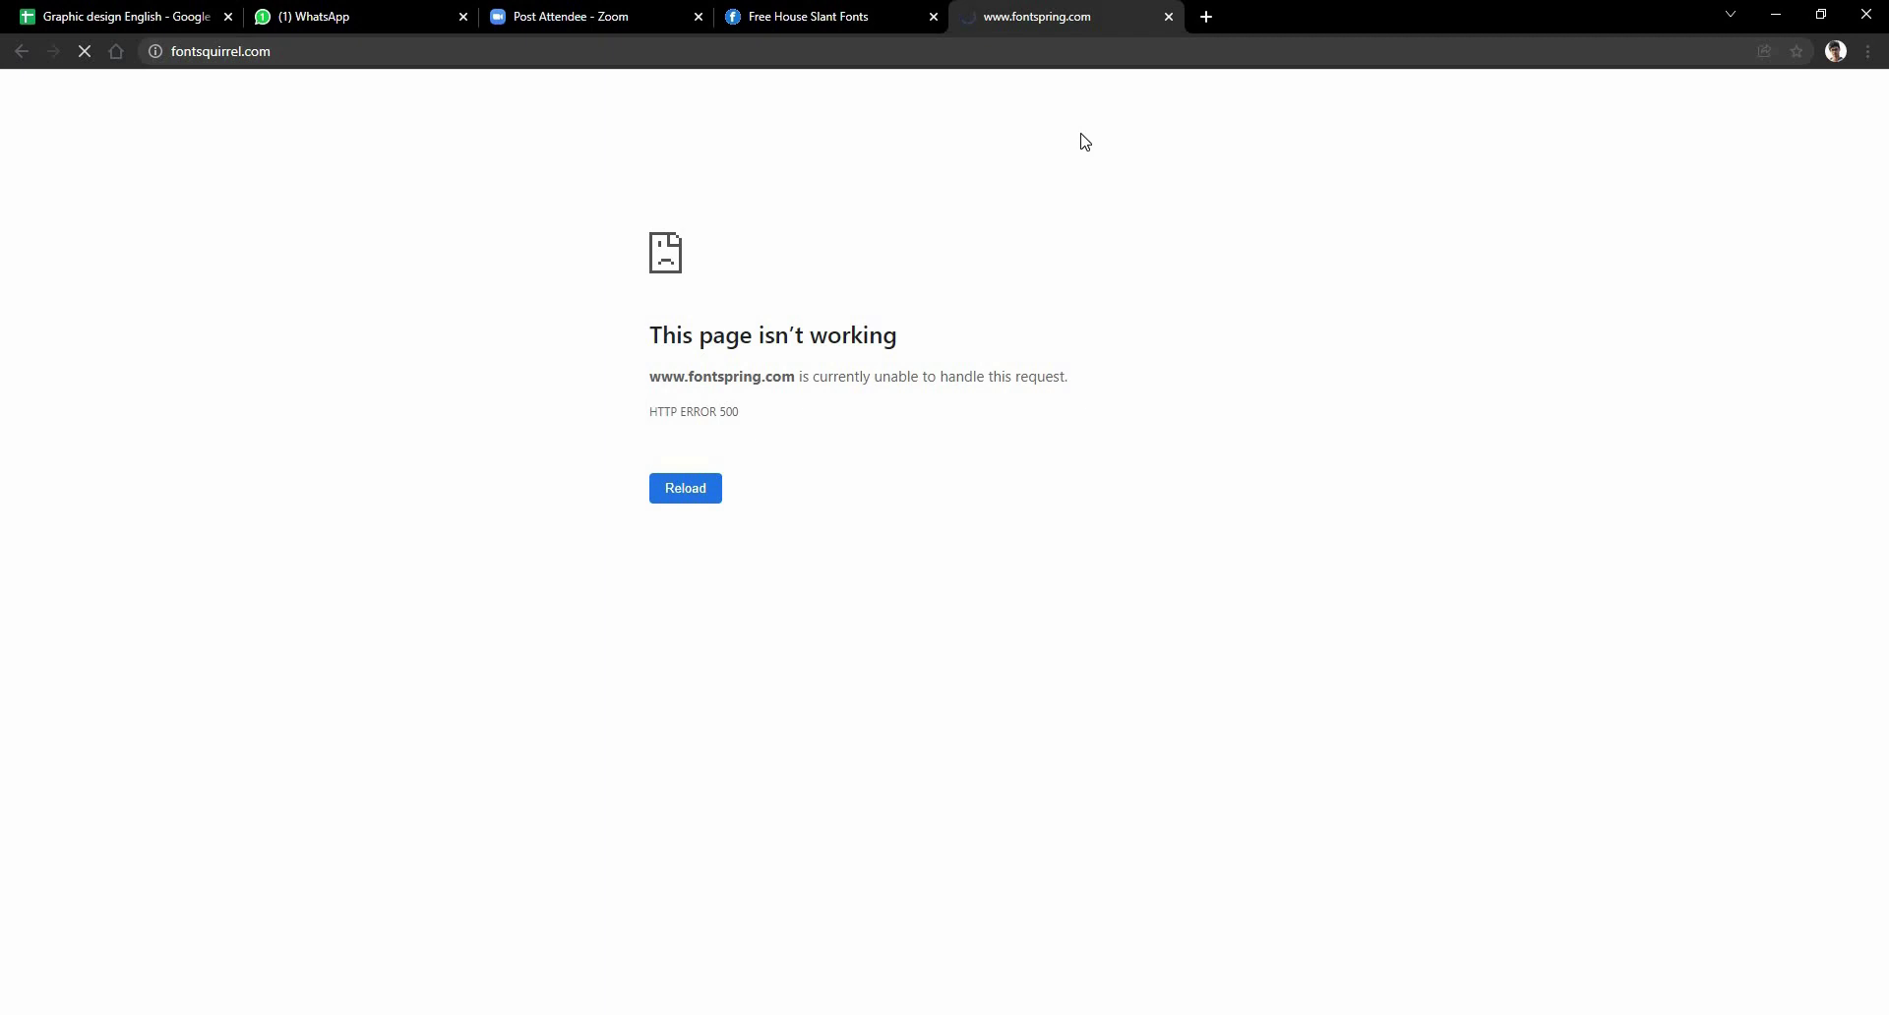
- Open the Eurocine font from the favourites list and try to download it from Fontspring
scroll(889, 367, "down", 3)
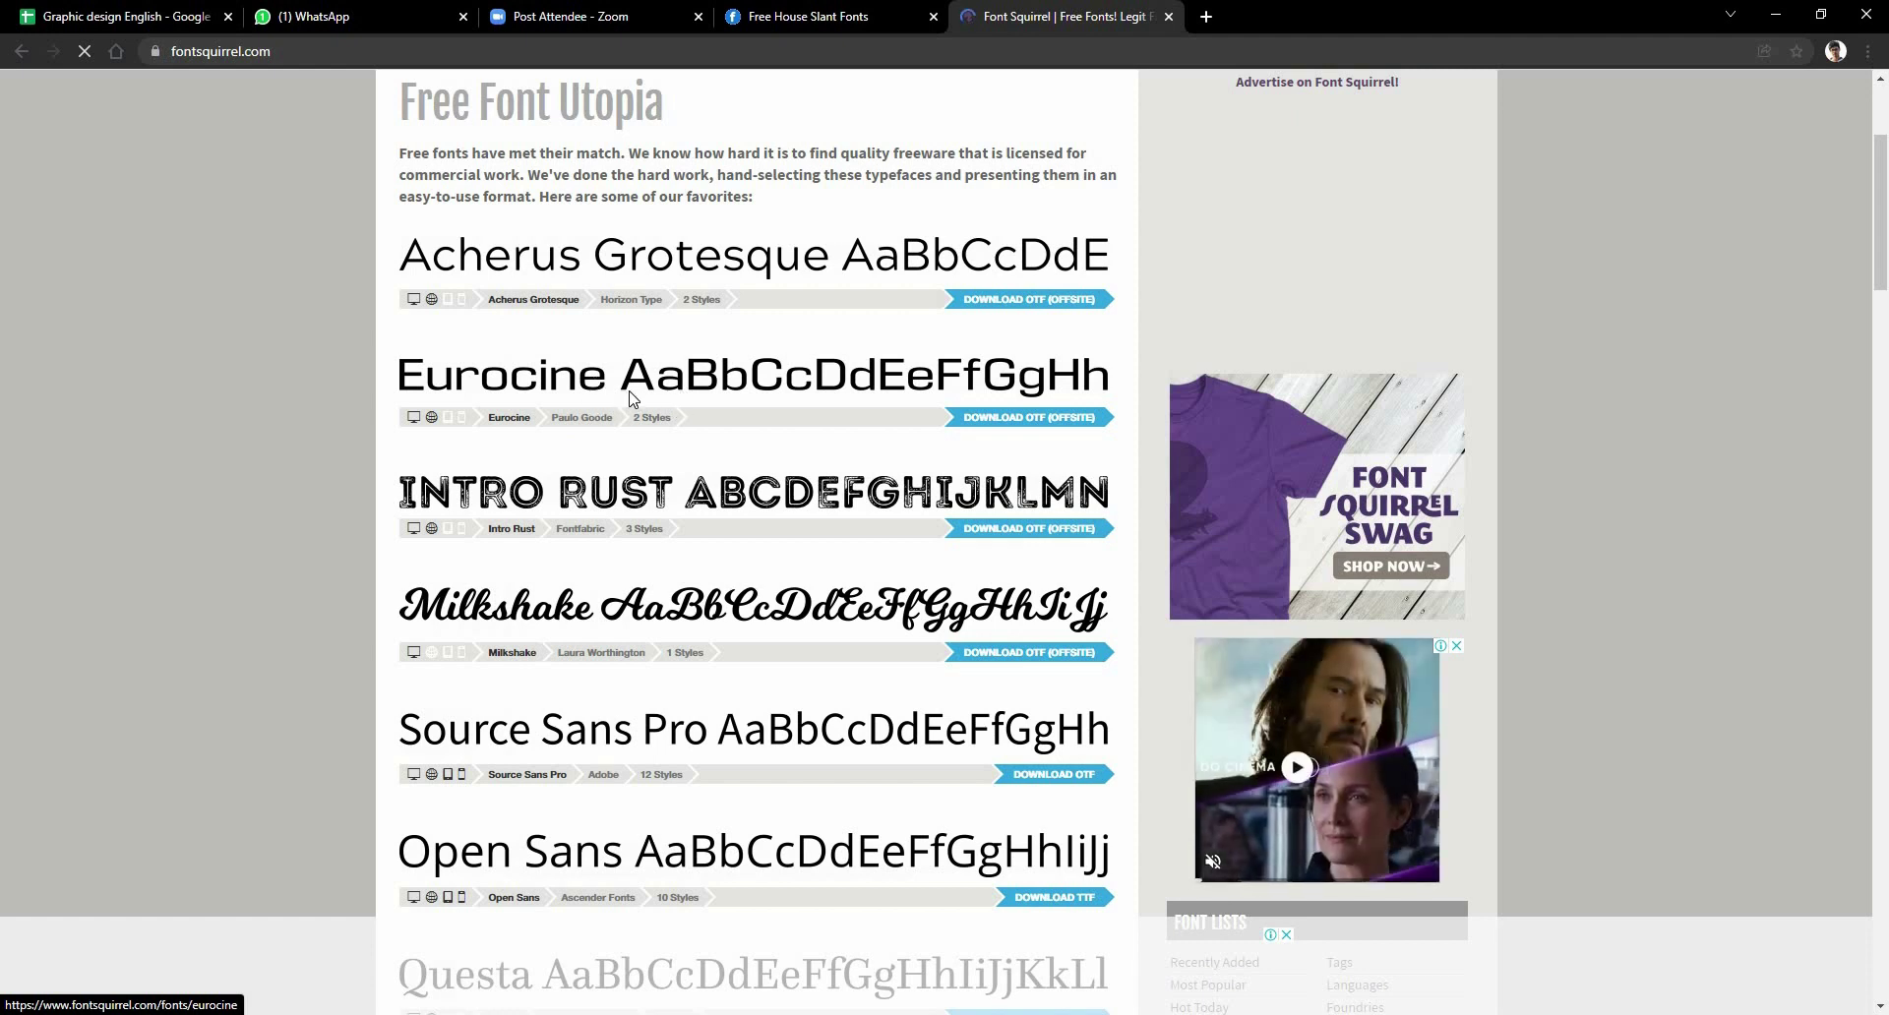
left_click(633, 398)
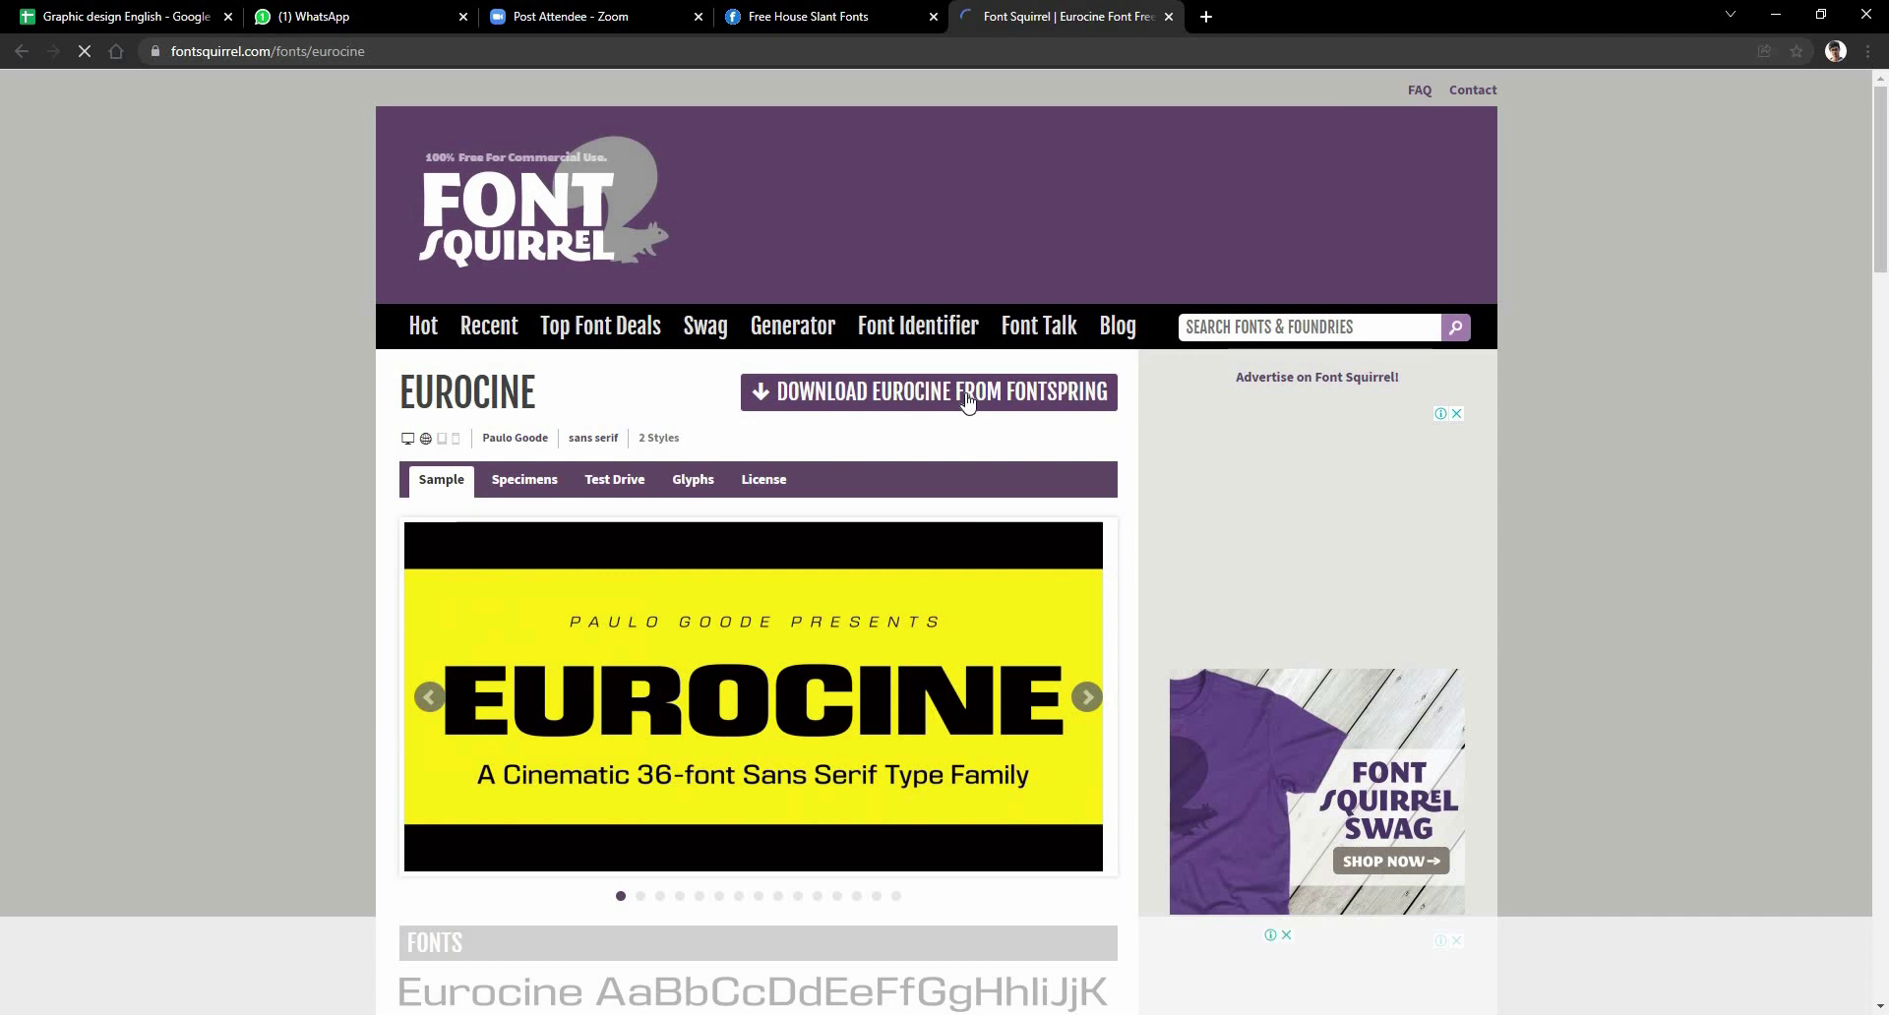
scroll(967, 400, "down", 6)
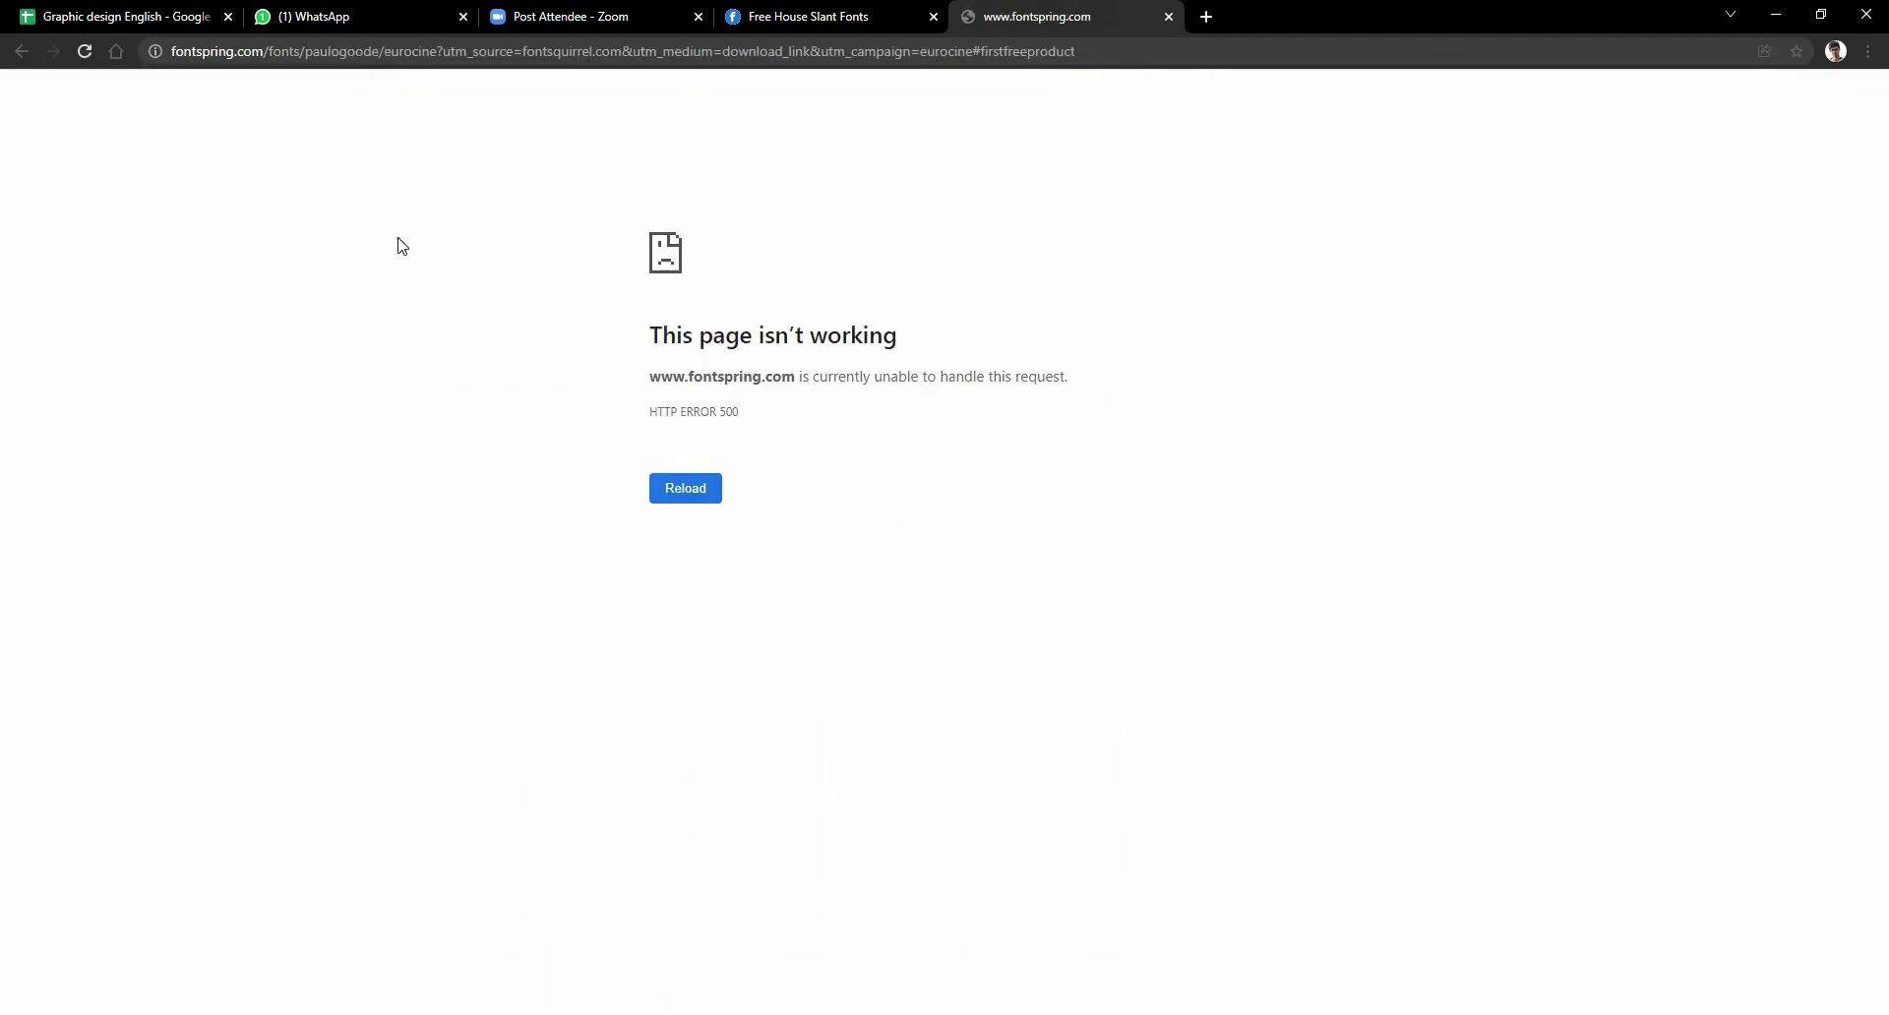
- Close the Fontspring page and load fontsquirrel.com in a new tab
left_click(1168, 17)
left_click(971, 17)
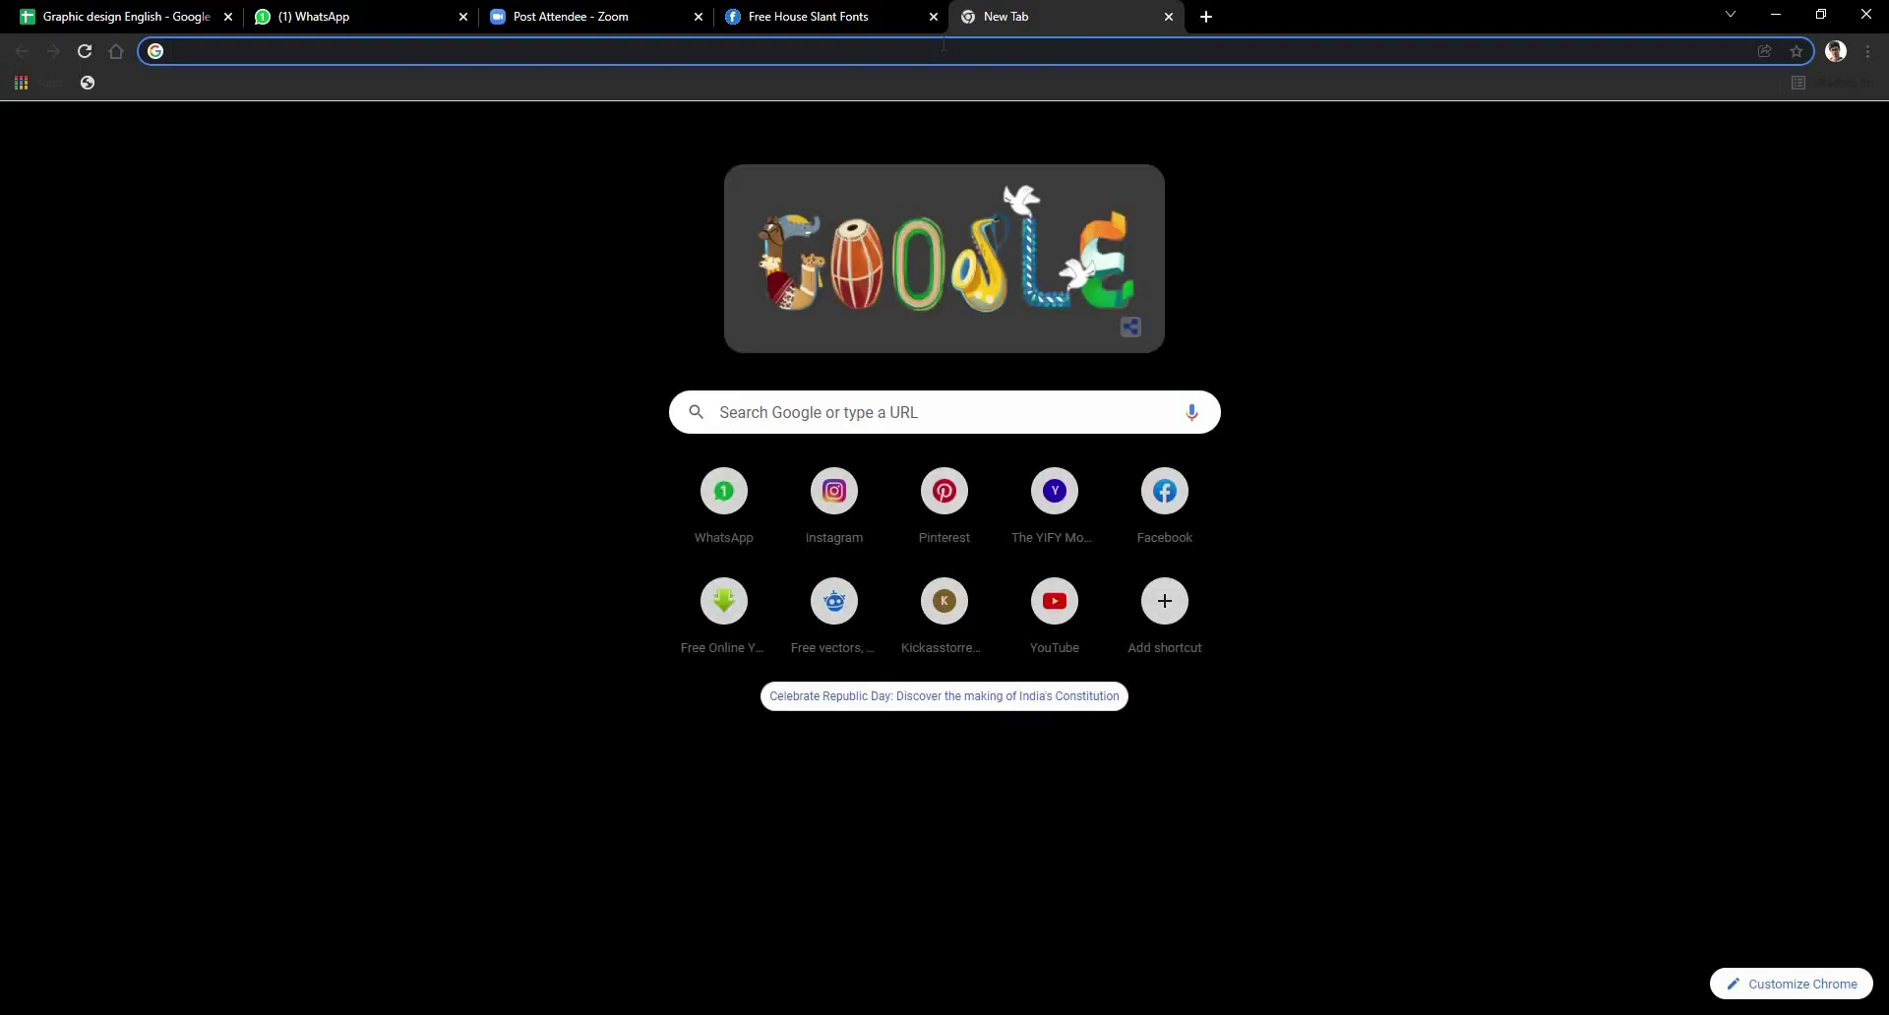
left_click(943, 43)
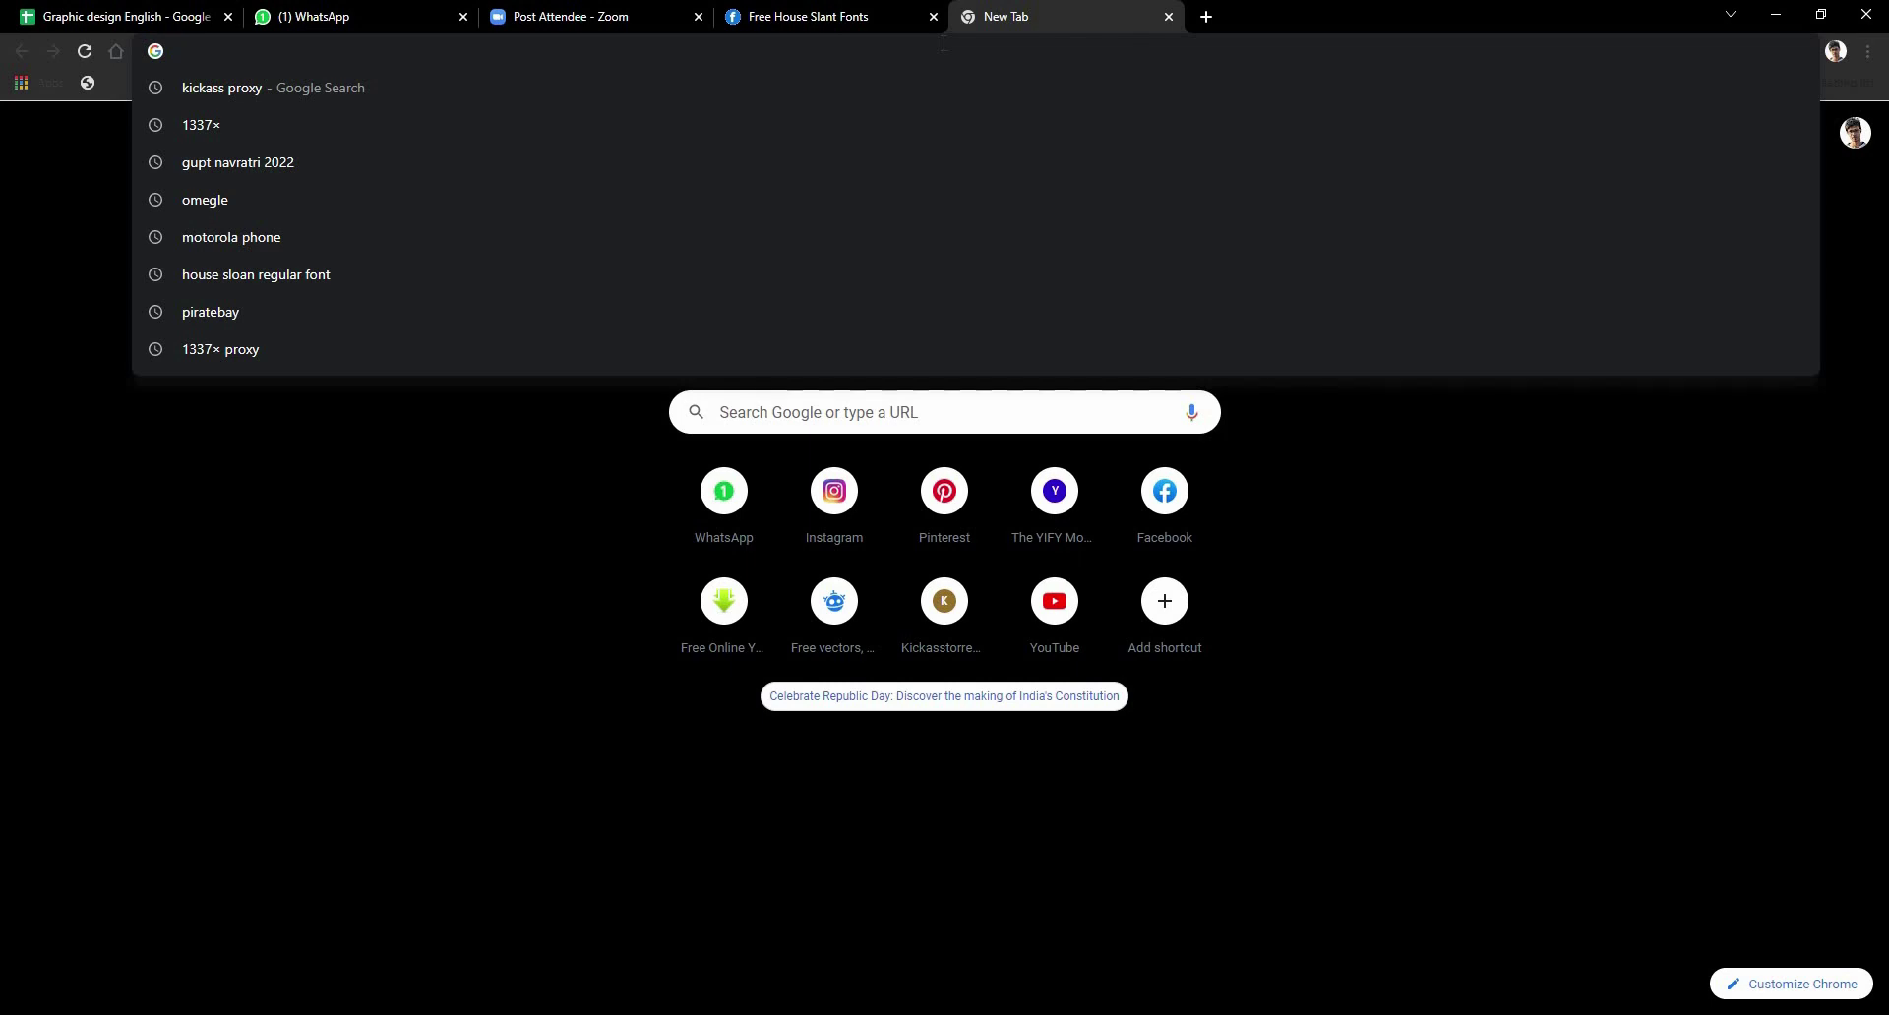
type("font")
key("Return")
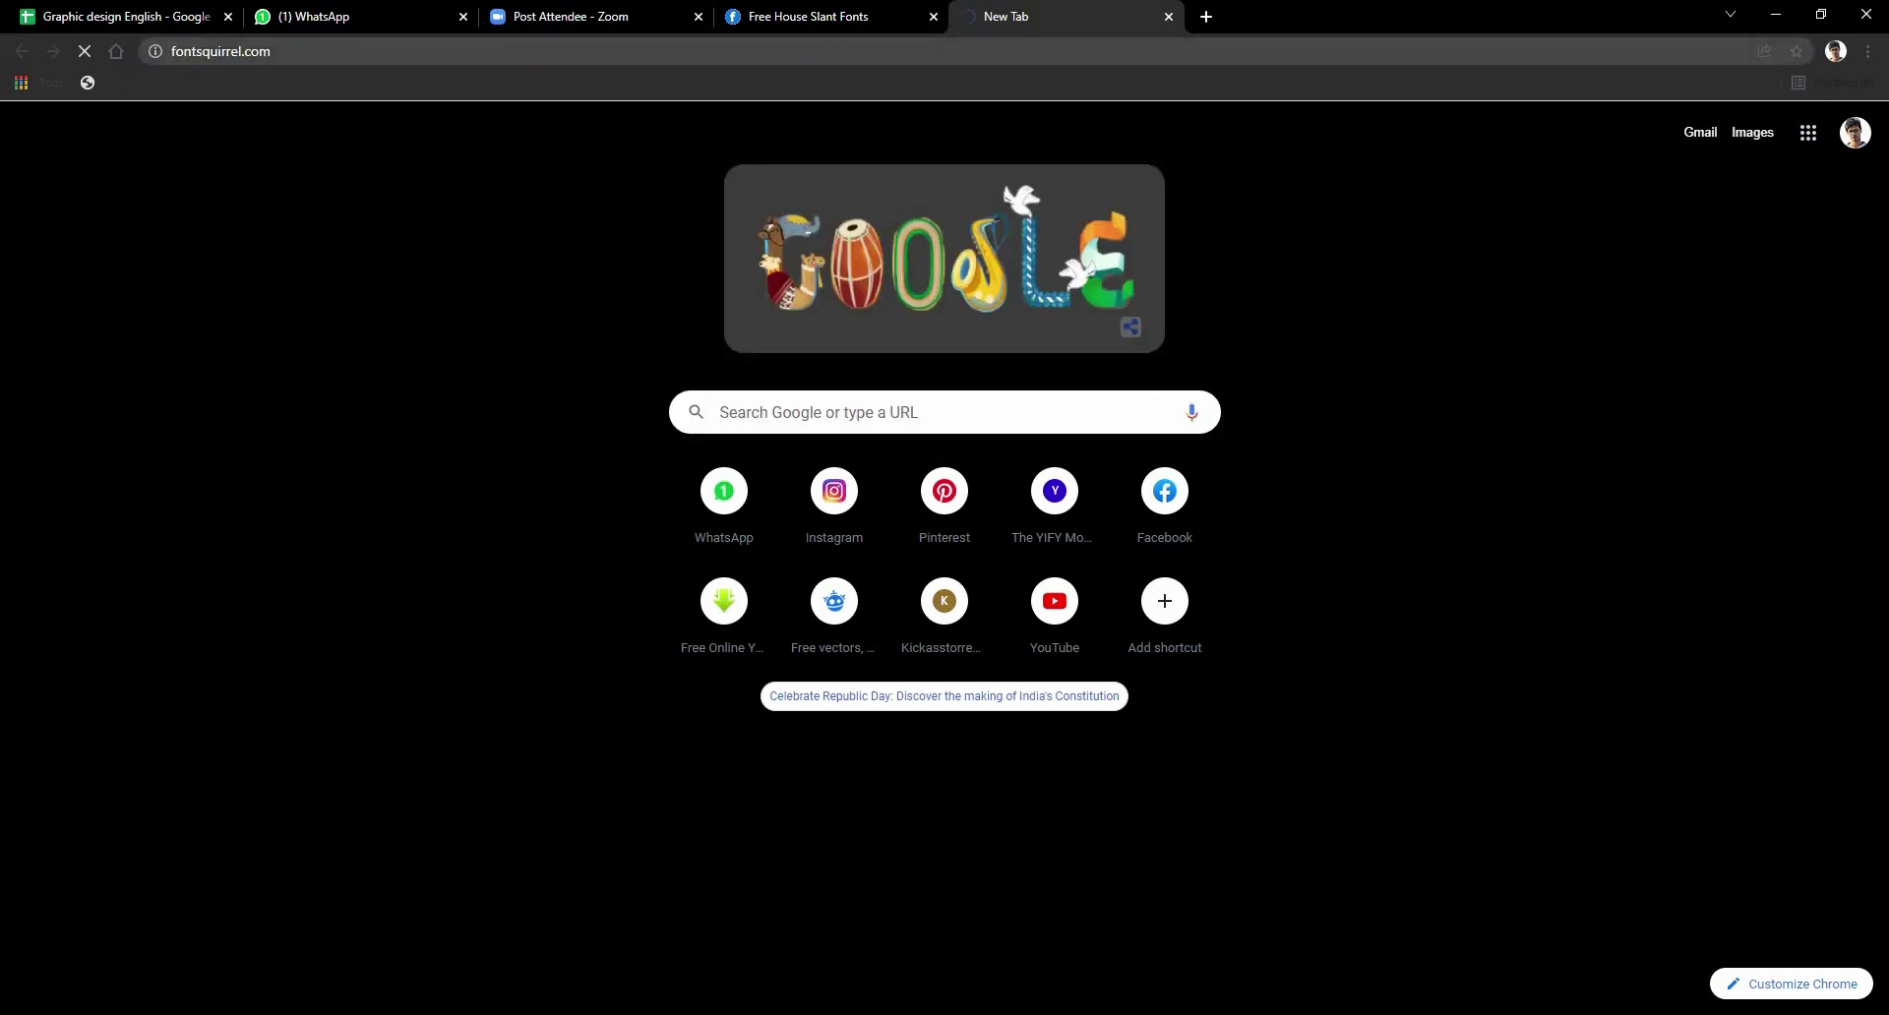
- Download the Fira Sans font as OTF from the favourites list and dismiss the overlay advertisement
scroll(590, 523, "down", 4)
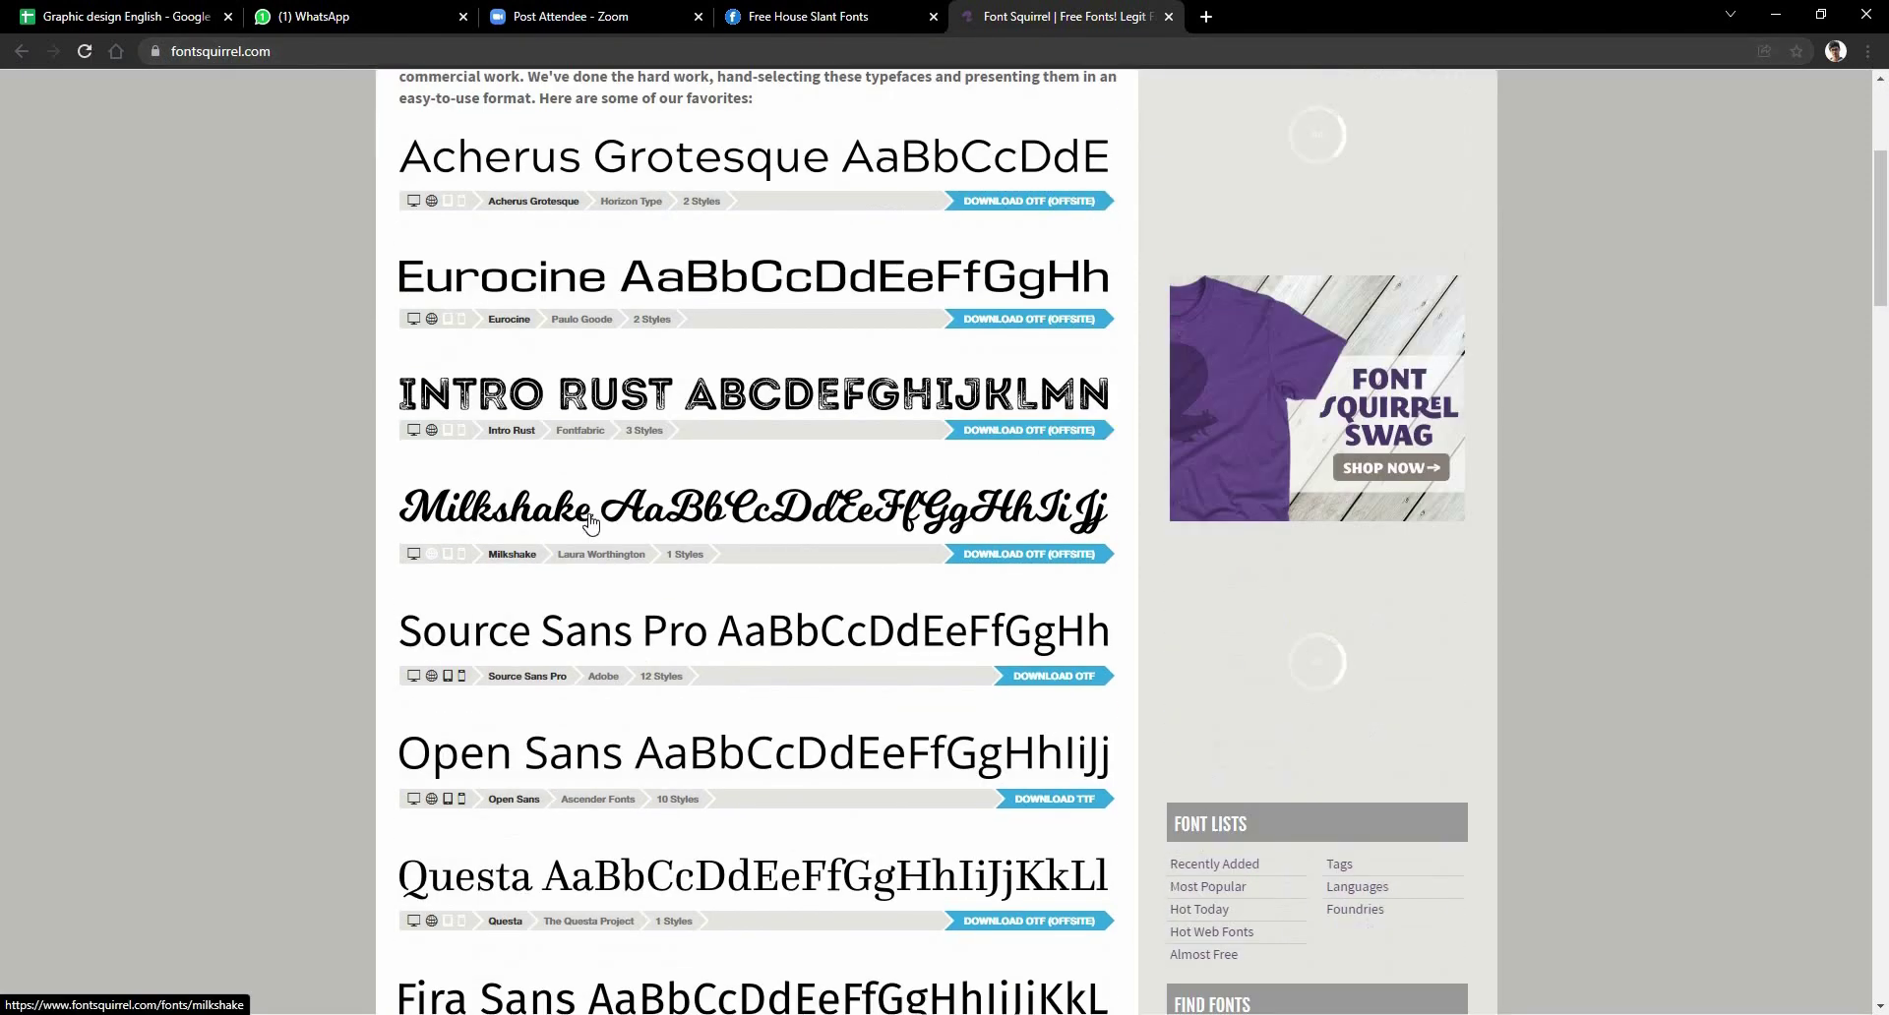
scroll(590, 522, "down", 1)
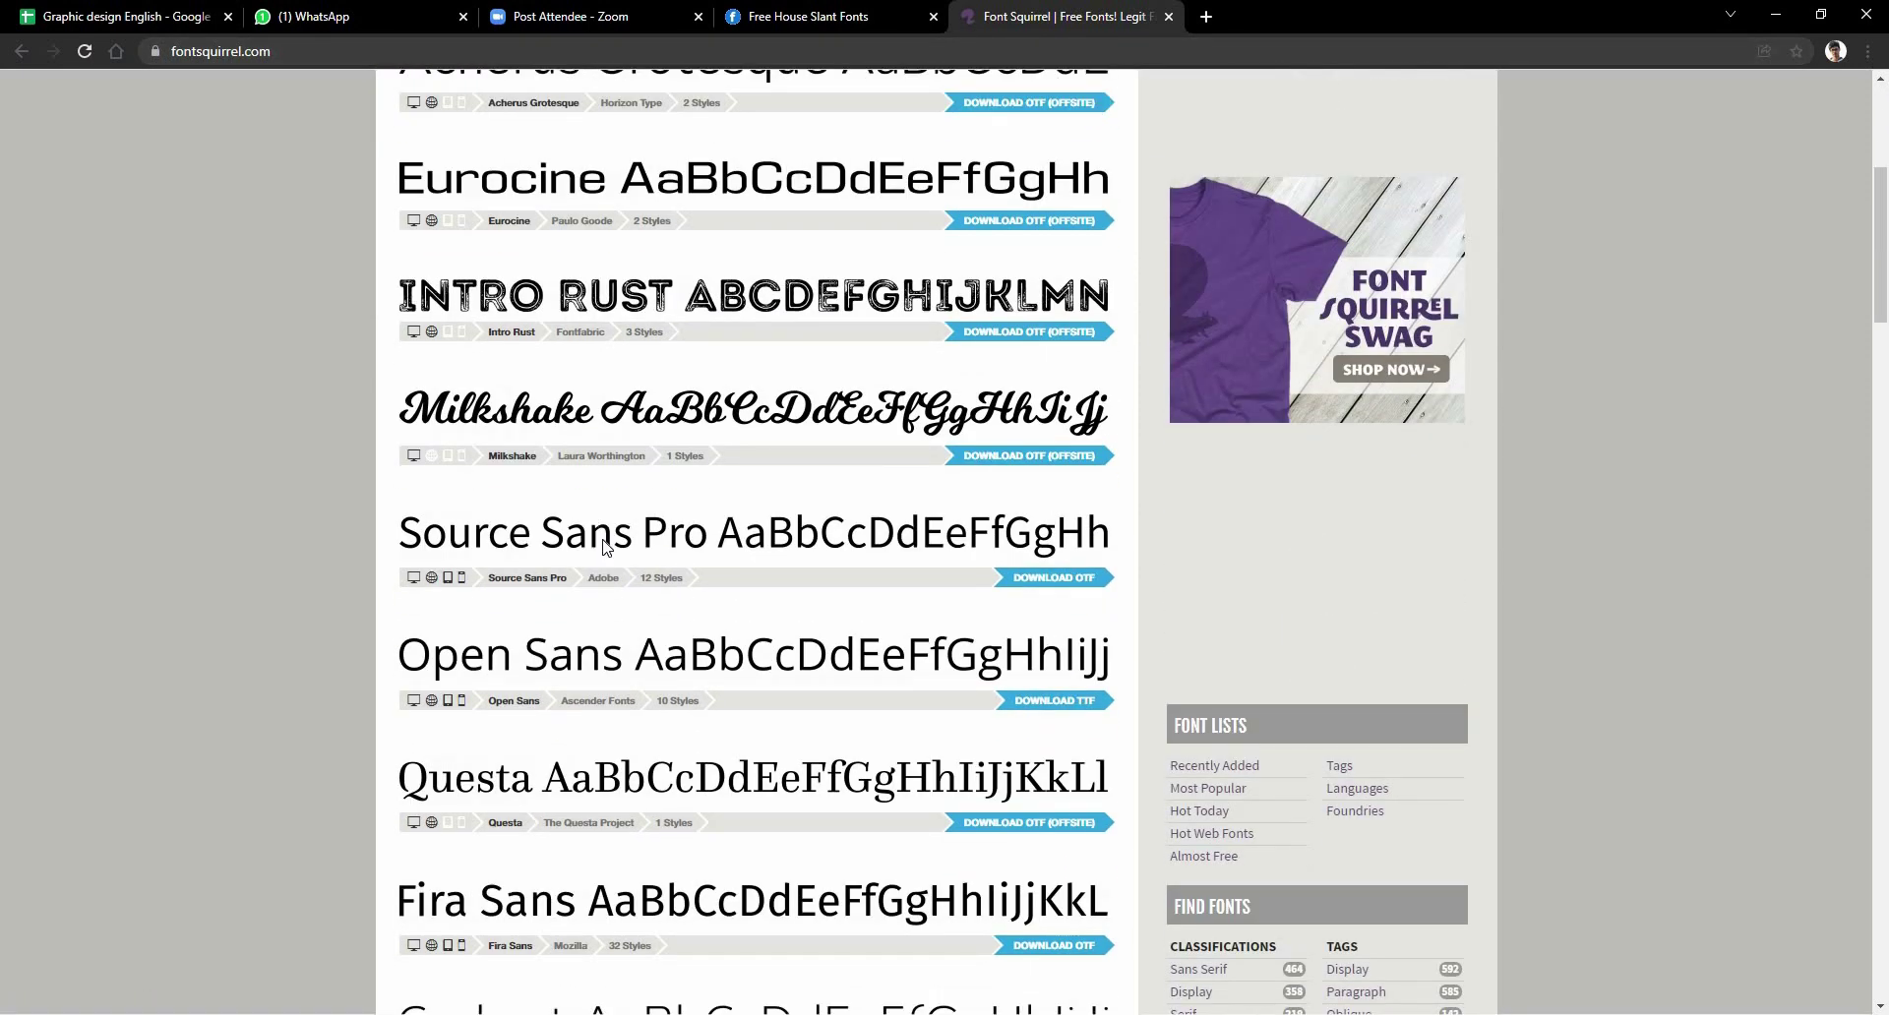
scroll(704, 527, "down", 6)
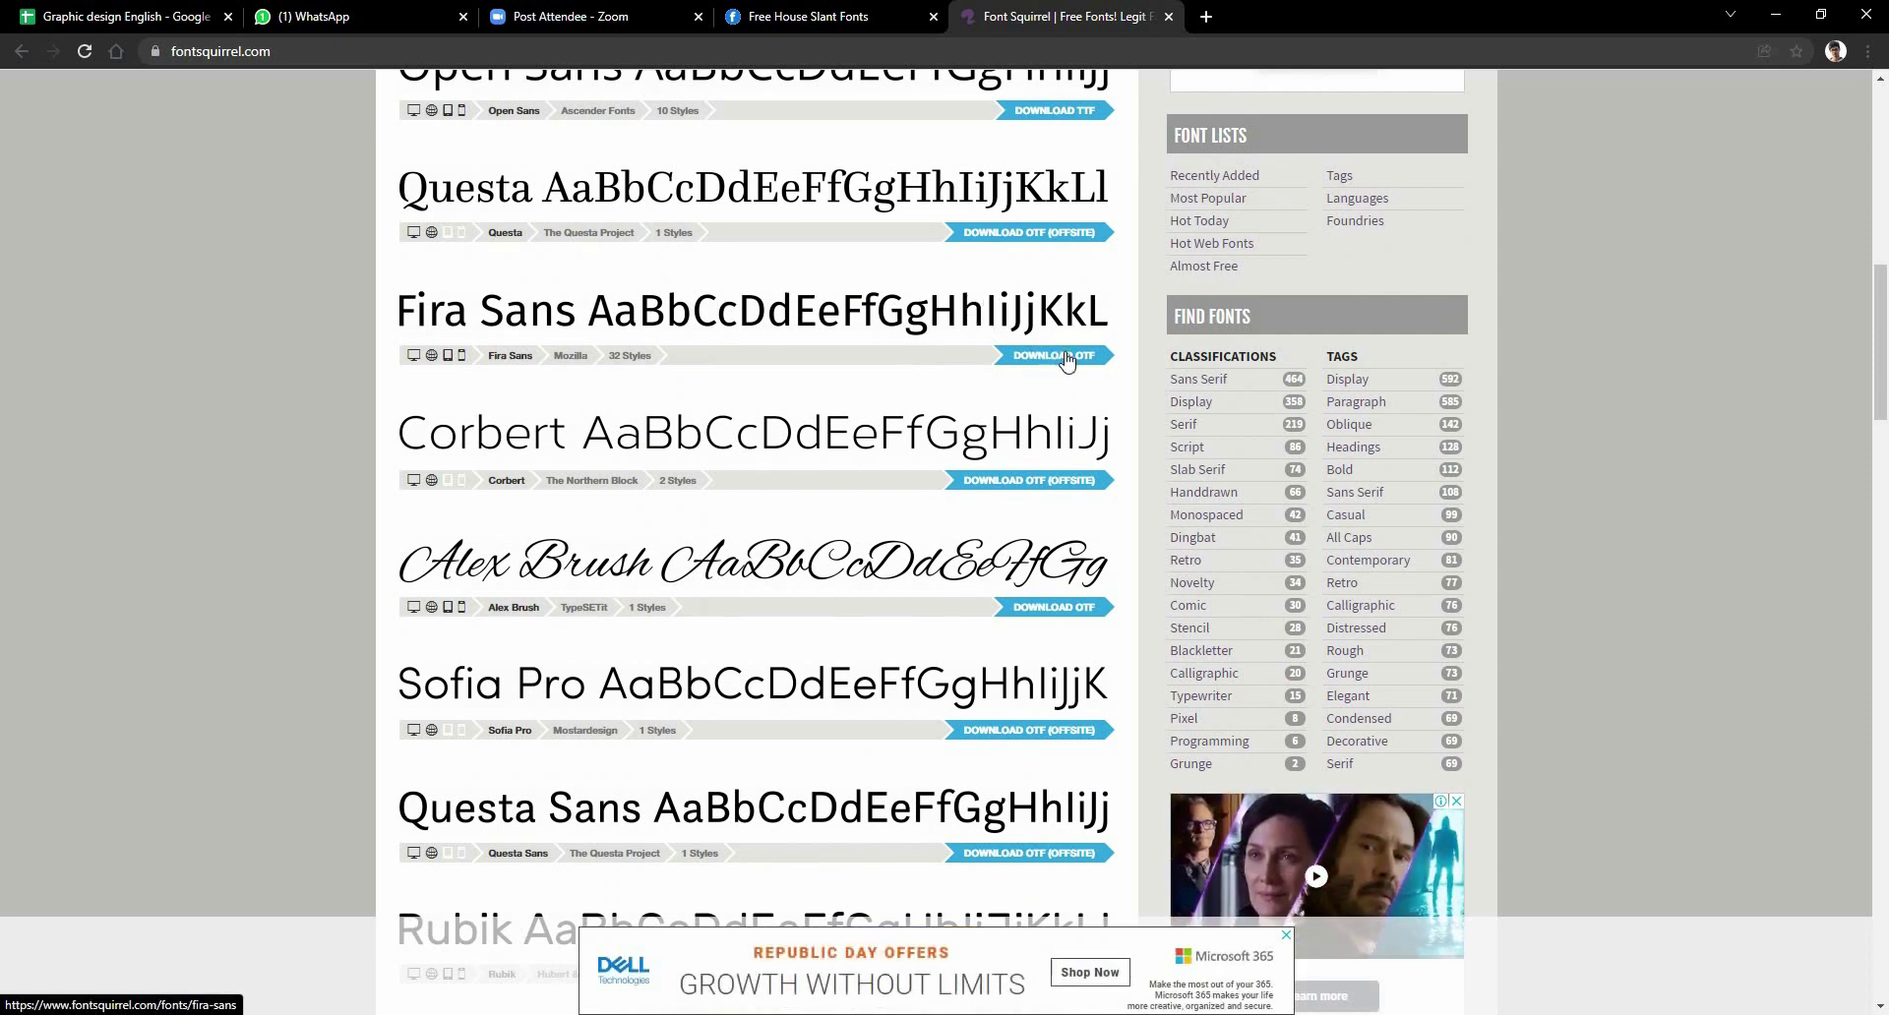
left_click(1040, 323)
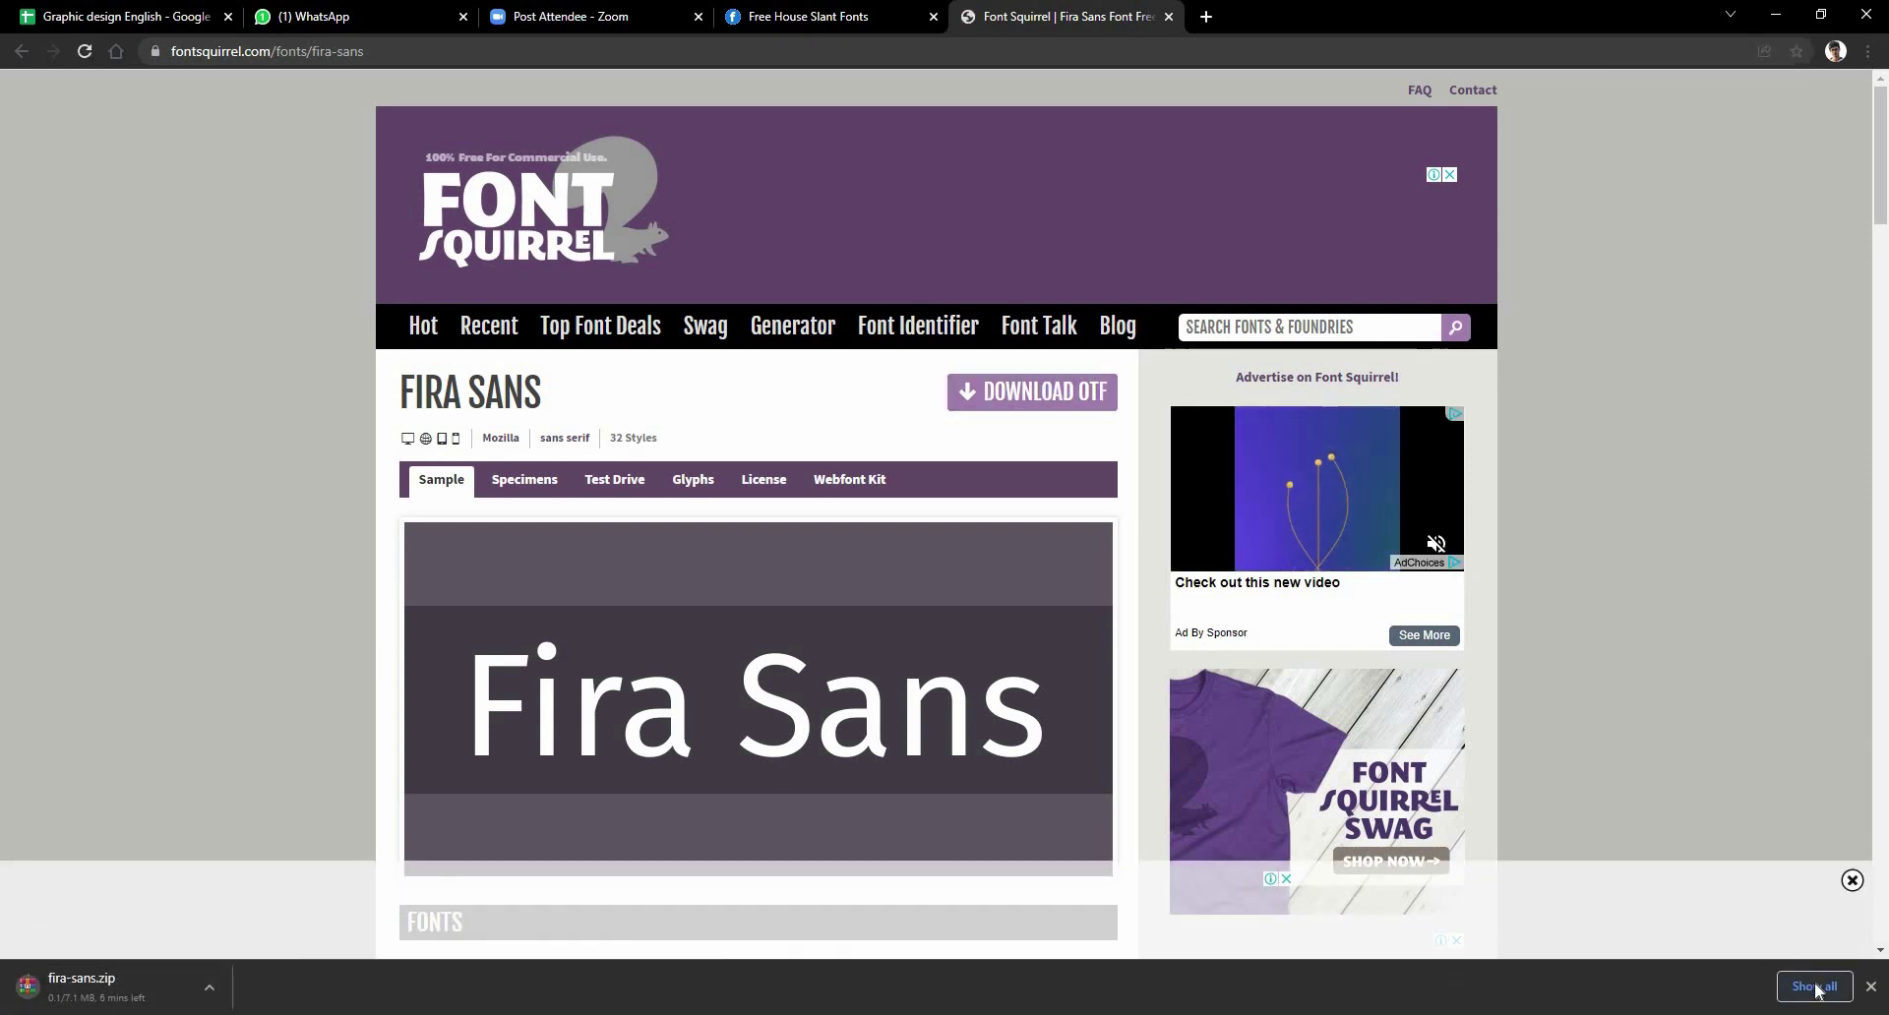
left_click(1851, 882)
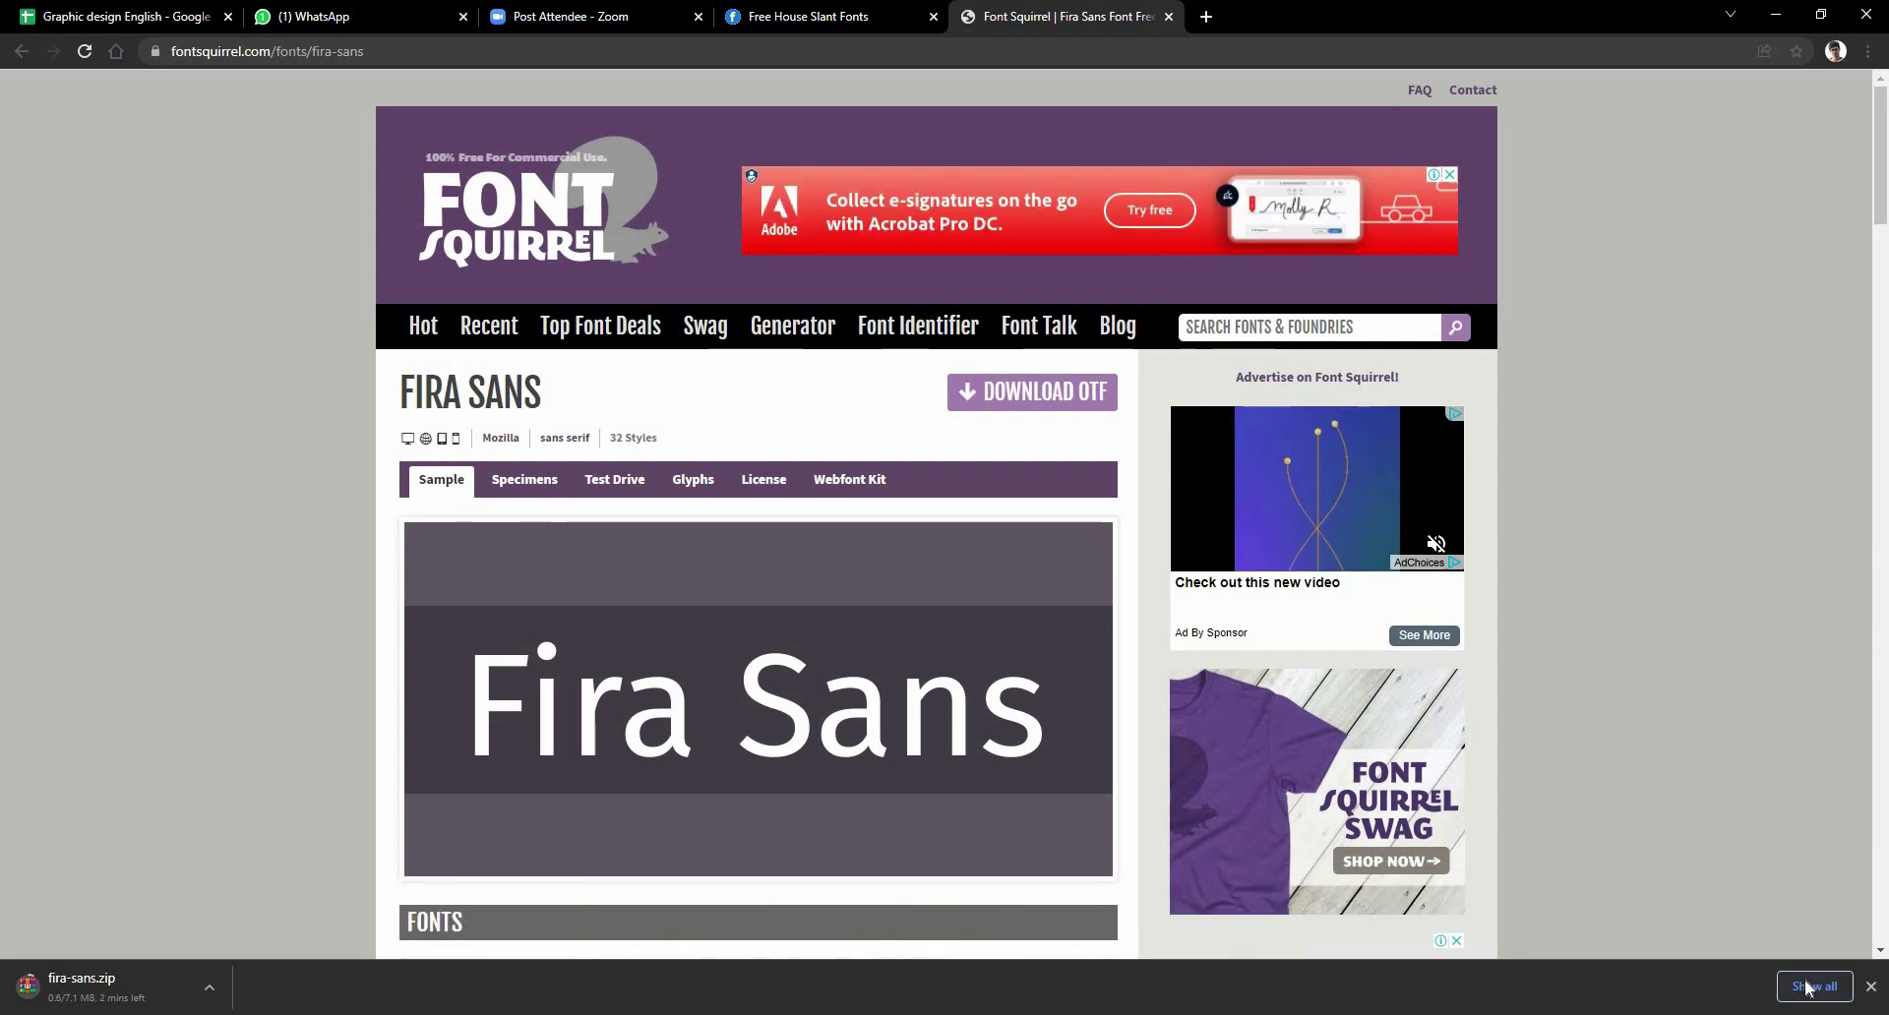
- Open the downloaded fira-sans.zip, install FiraSans-Regular.otf, and close the font preview and the archive
left_click(1810, 987)
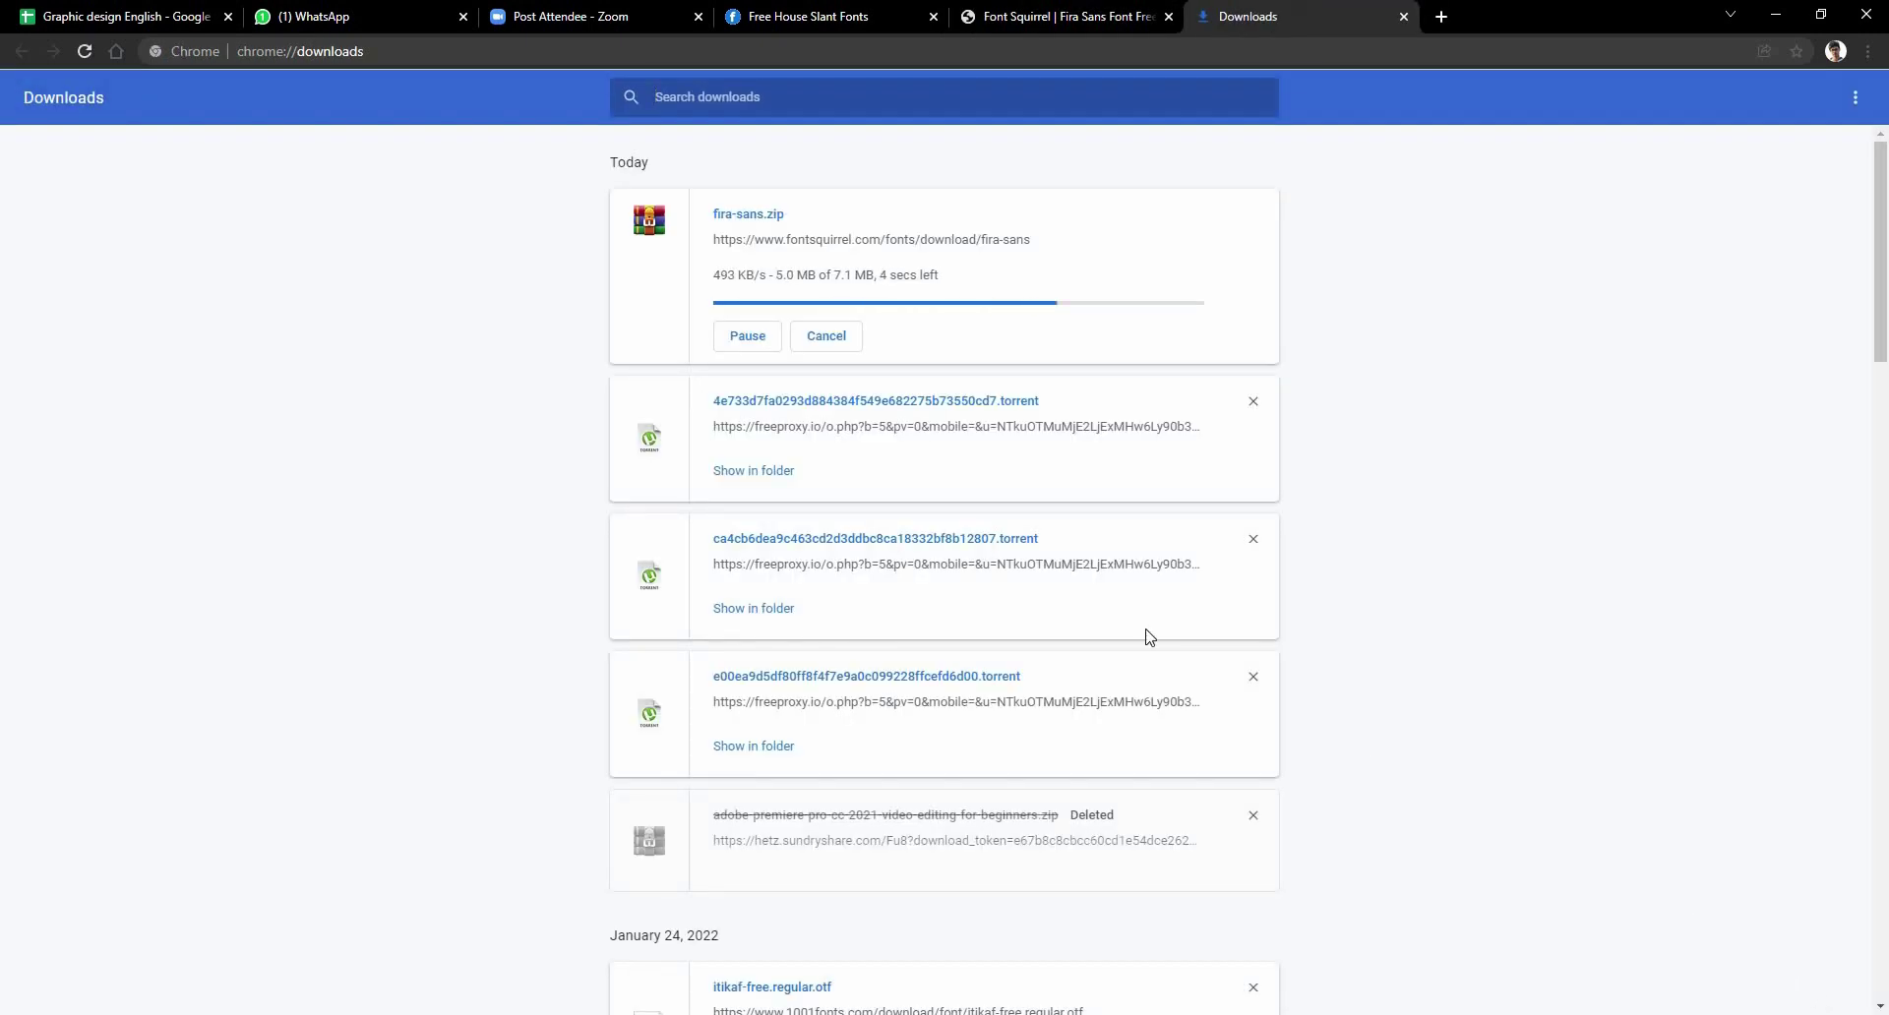
left_click(740, 214)
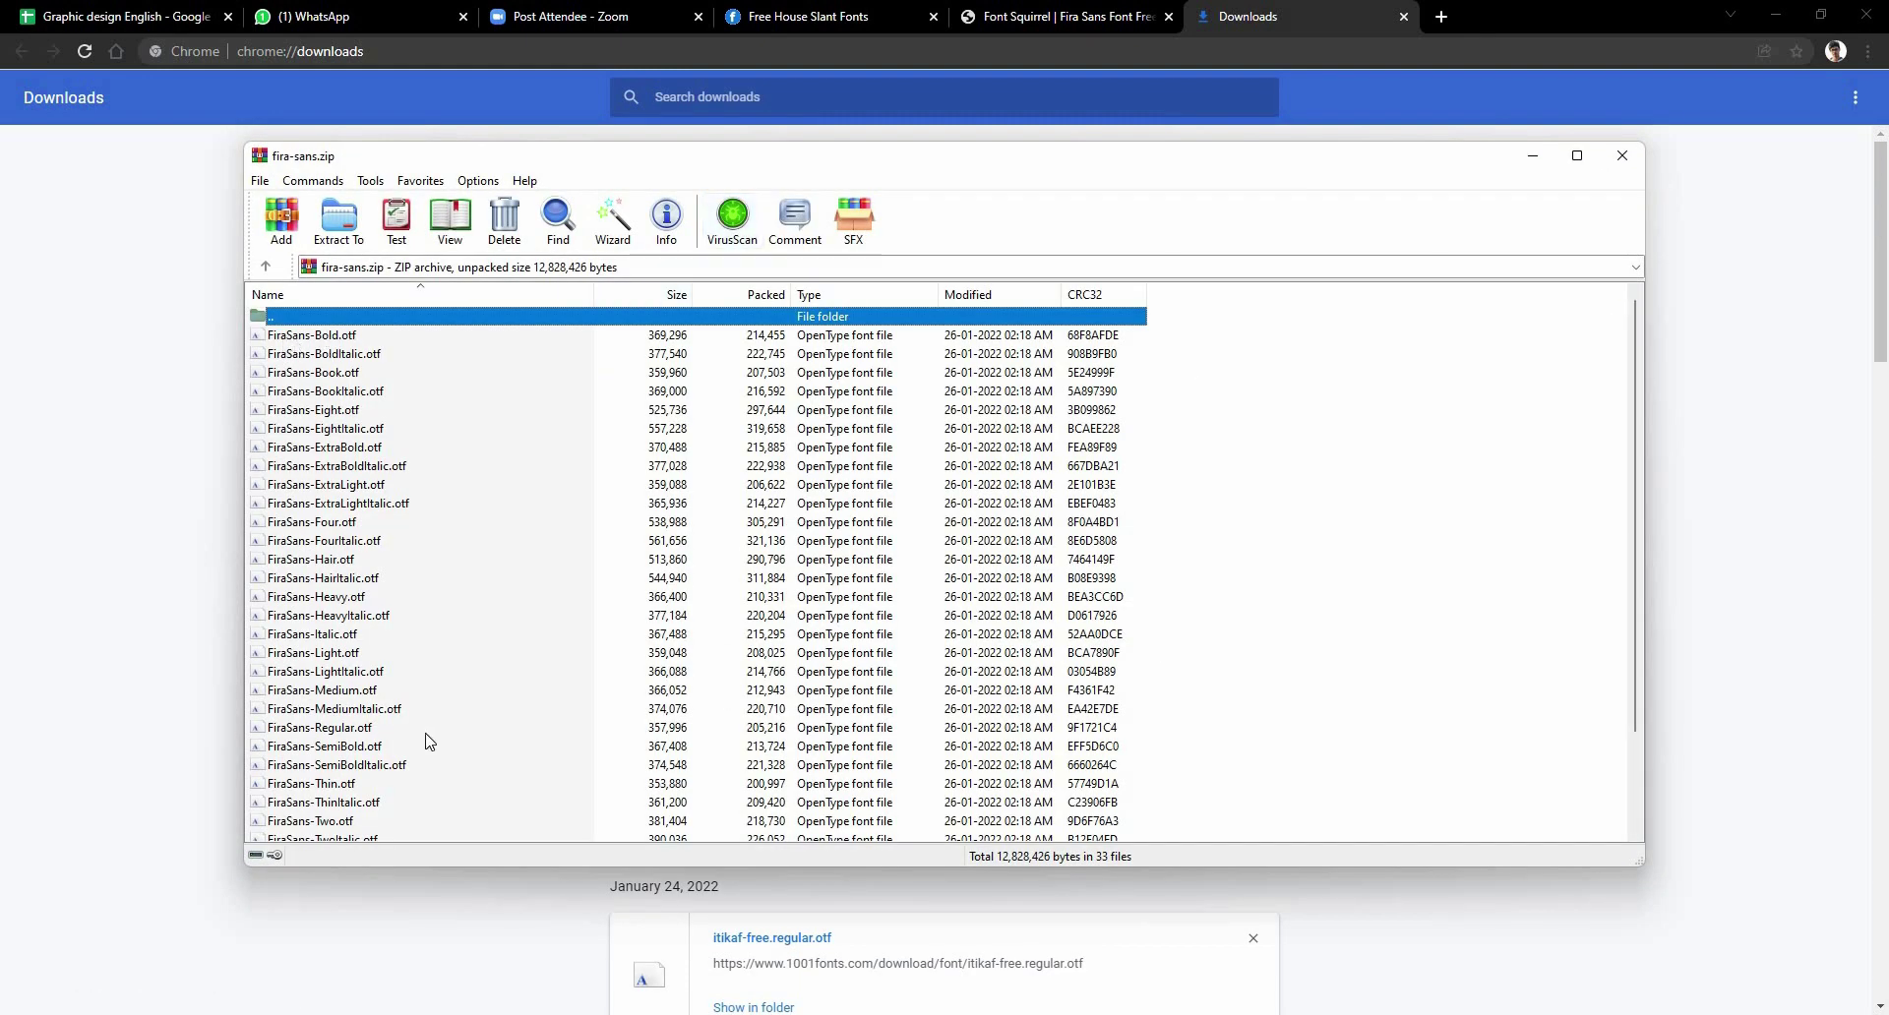
double_click(349, 728)
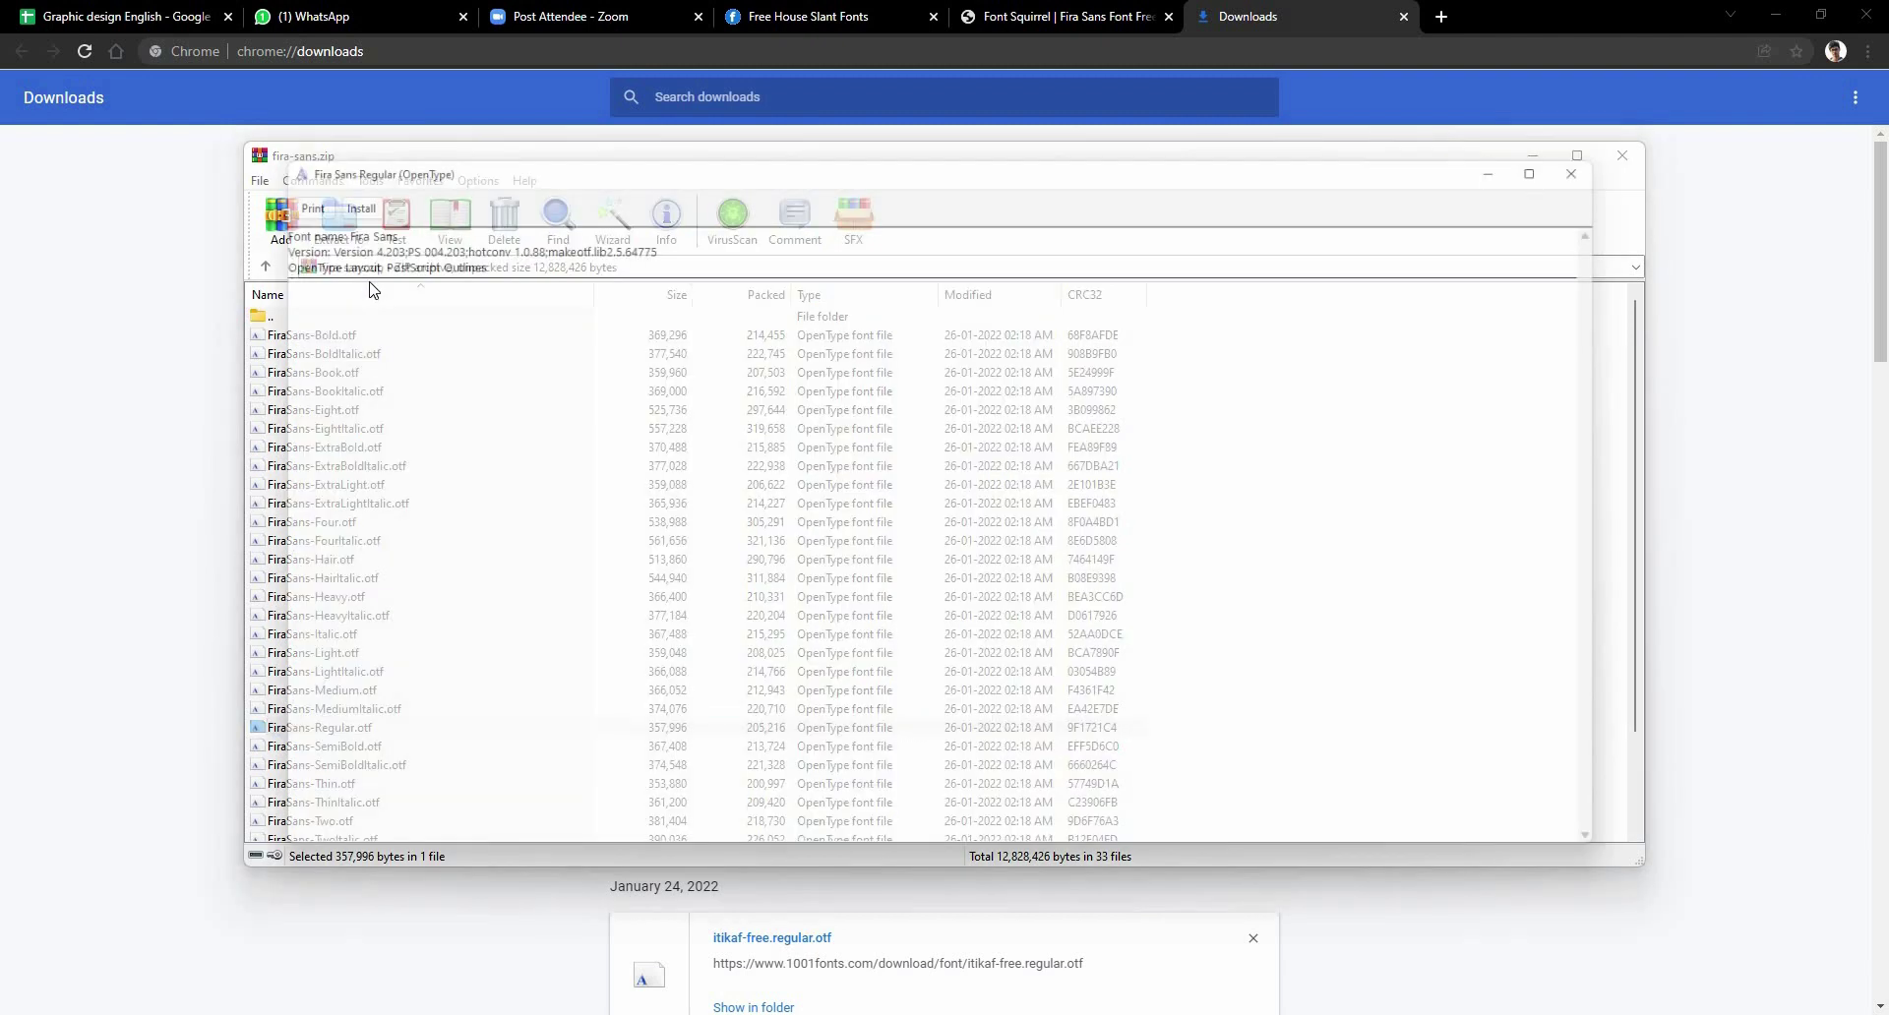
left_click(339, 190)
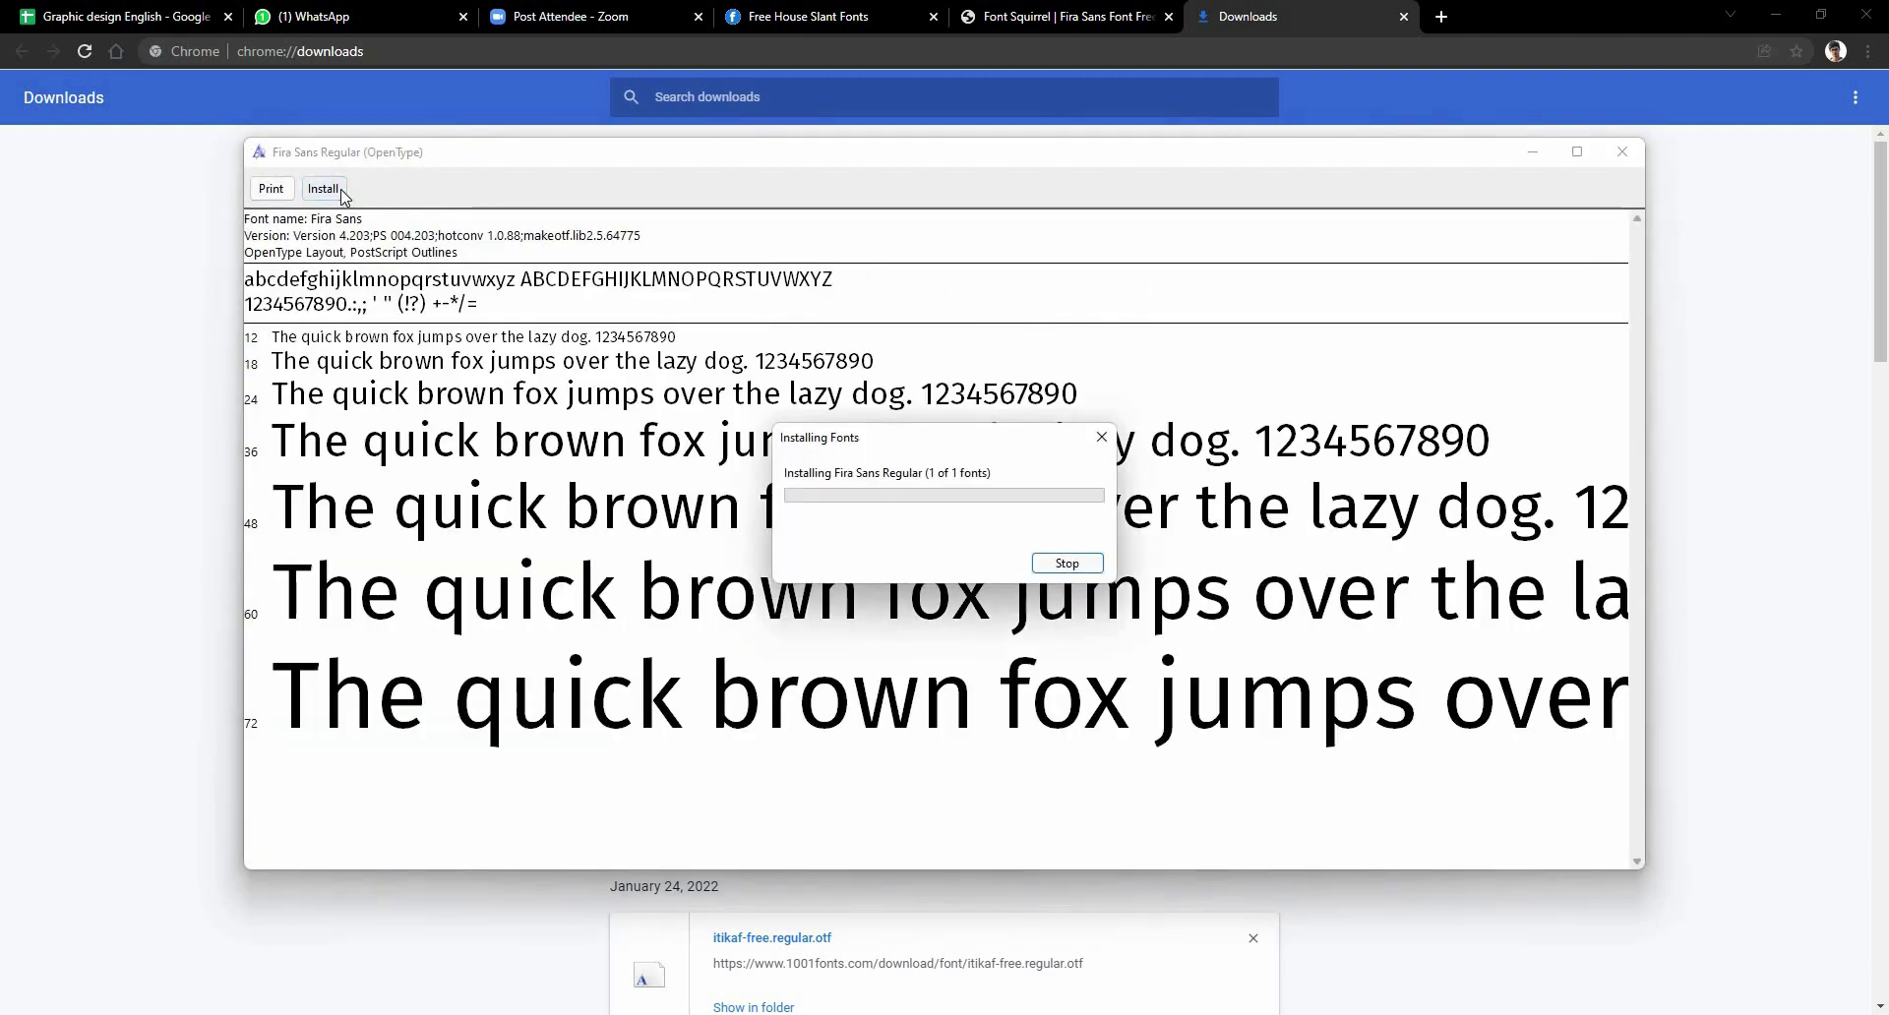
left_click(1618, 157)
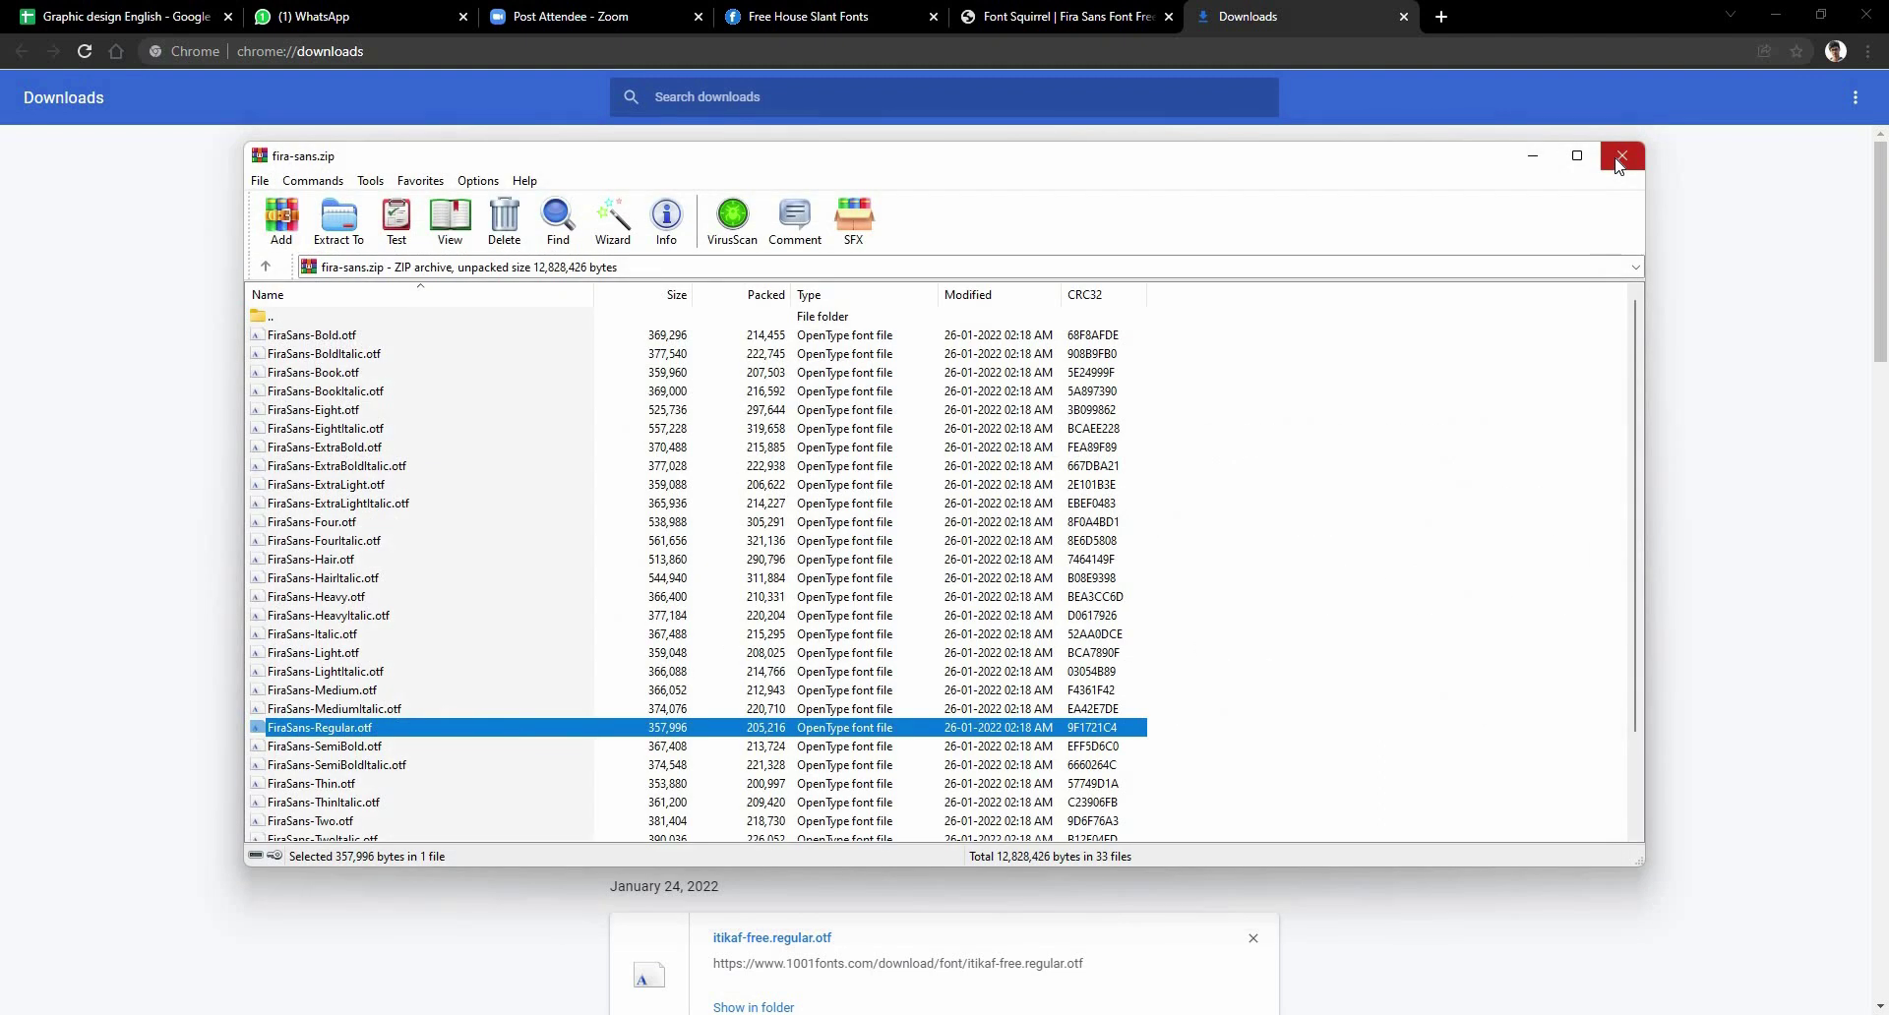
left_click(1618, 159)
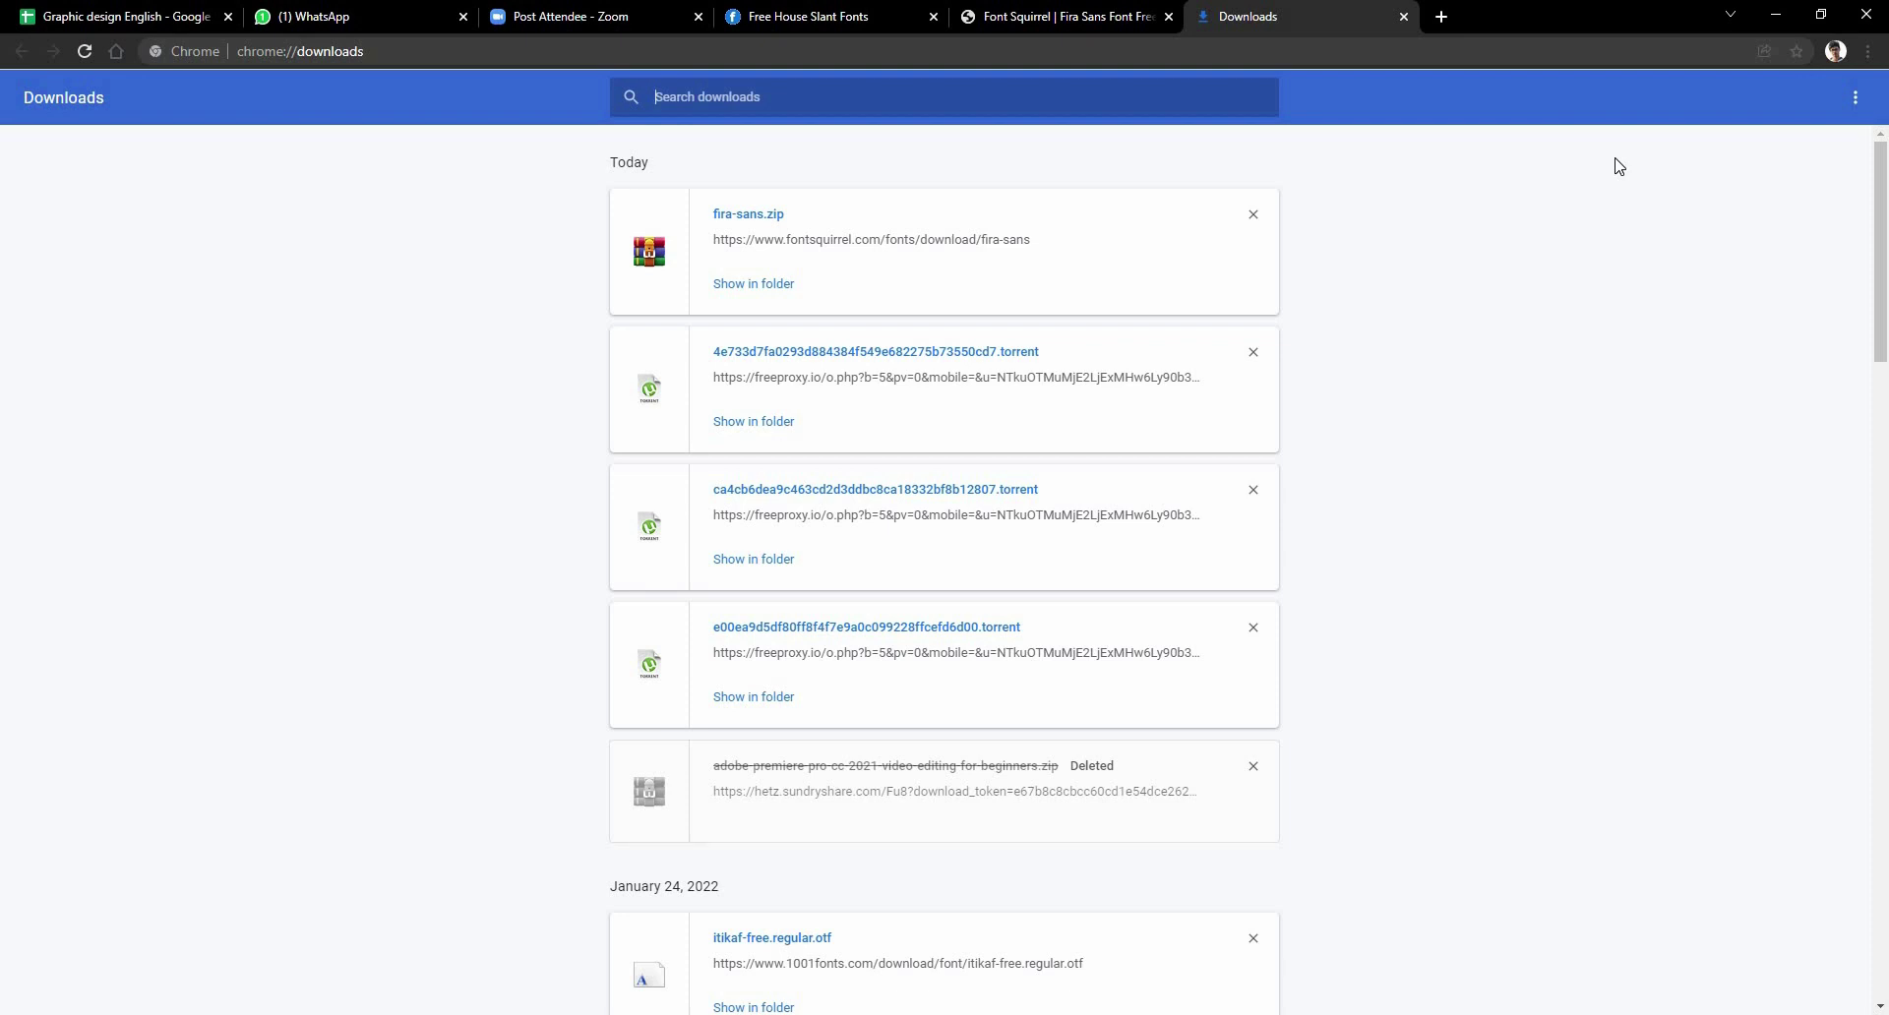
- Switch to InDesign, set the selected middle placeholder paragraph's font to Fira Sans Regular, and deselect the text
key("alt+Tab")
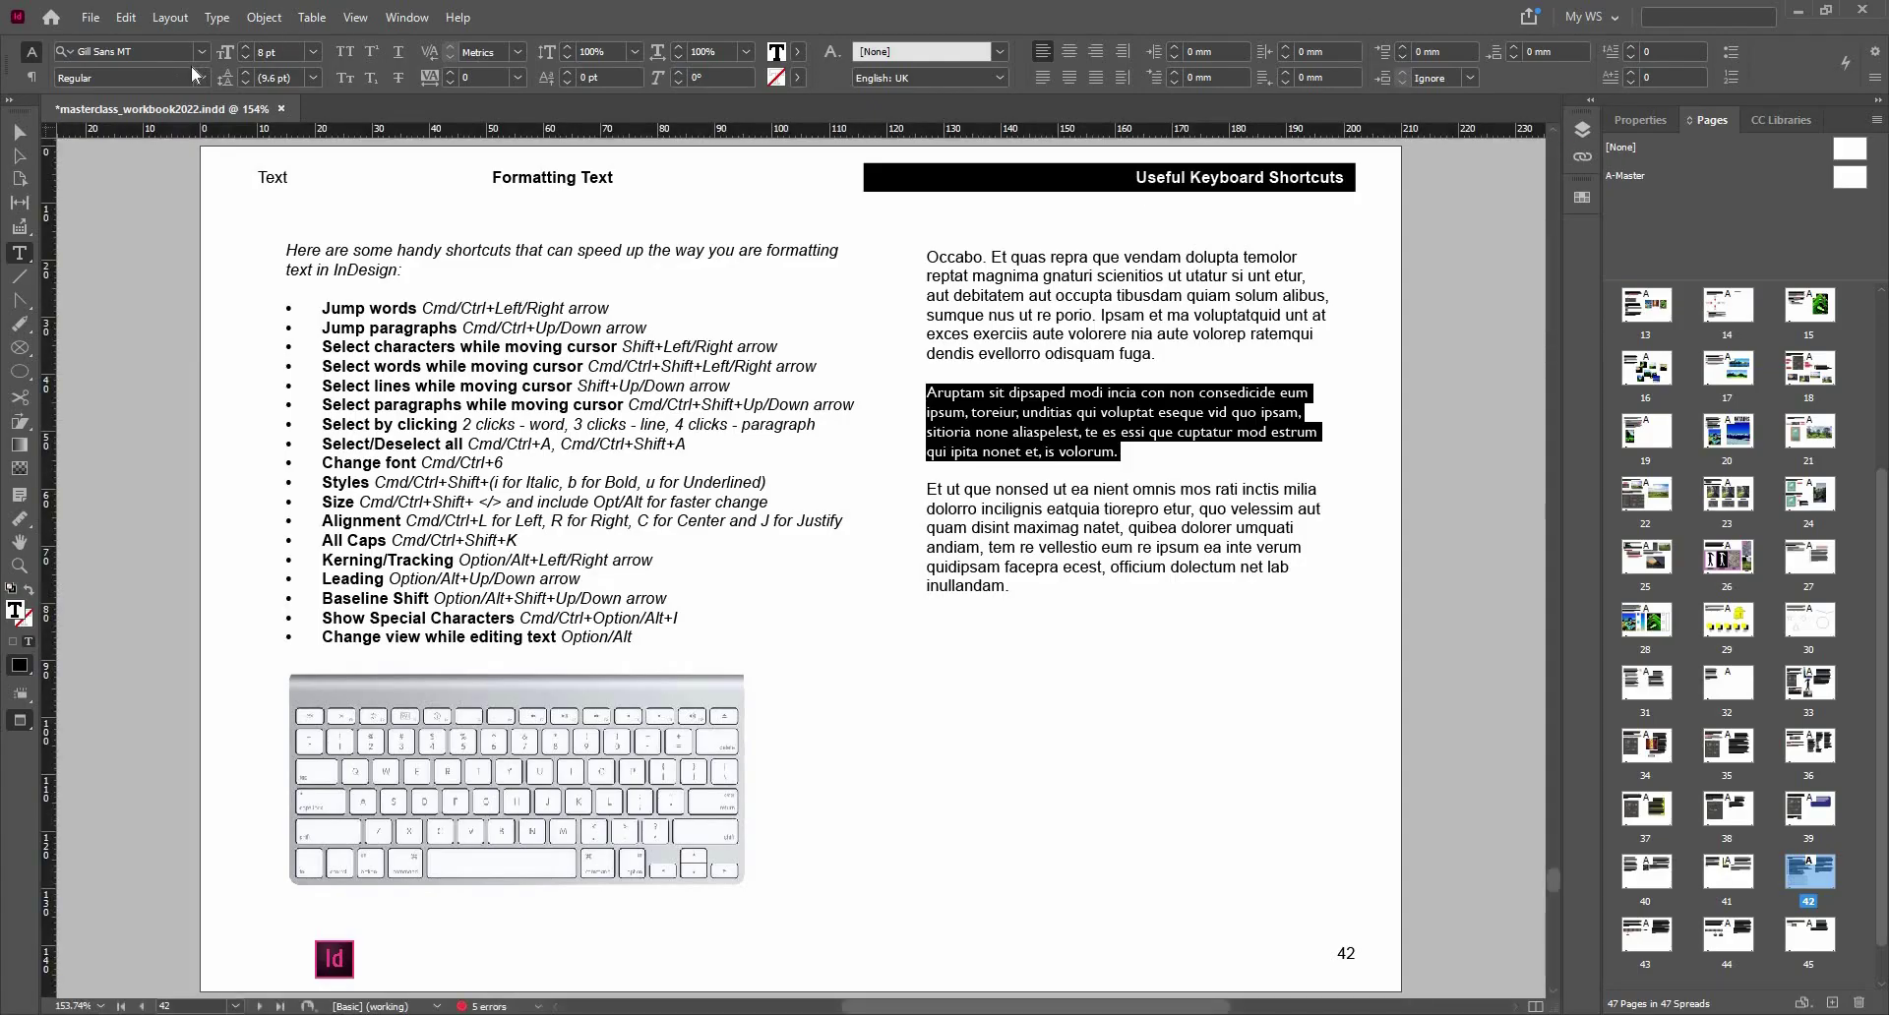
left_click(173, 50)
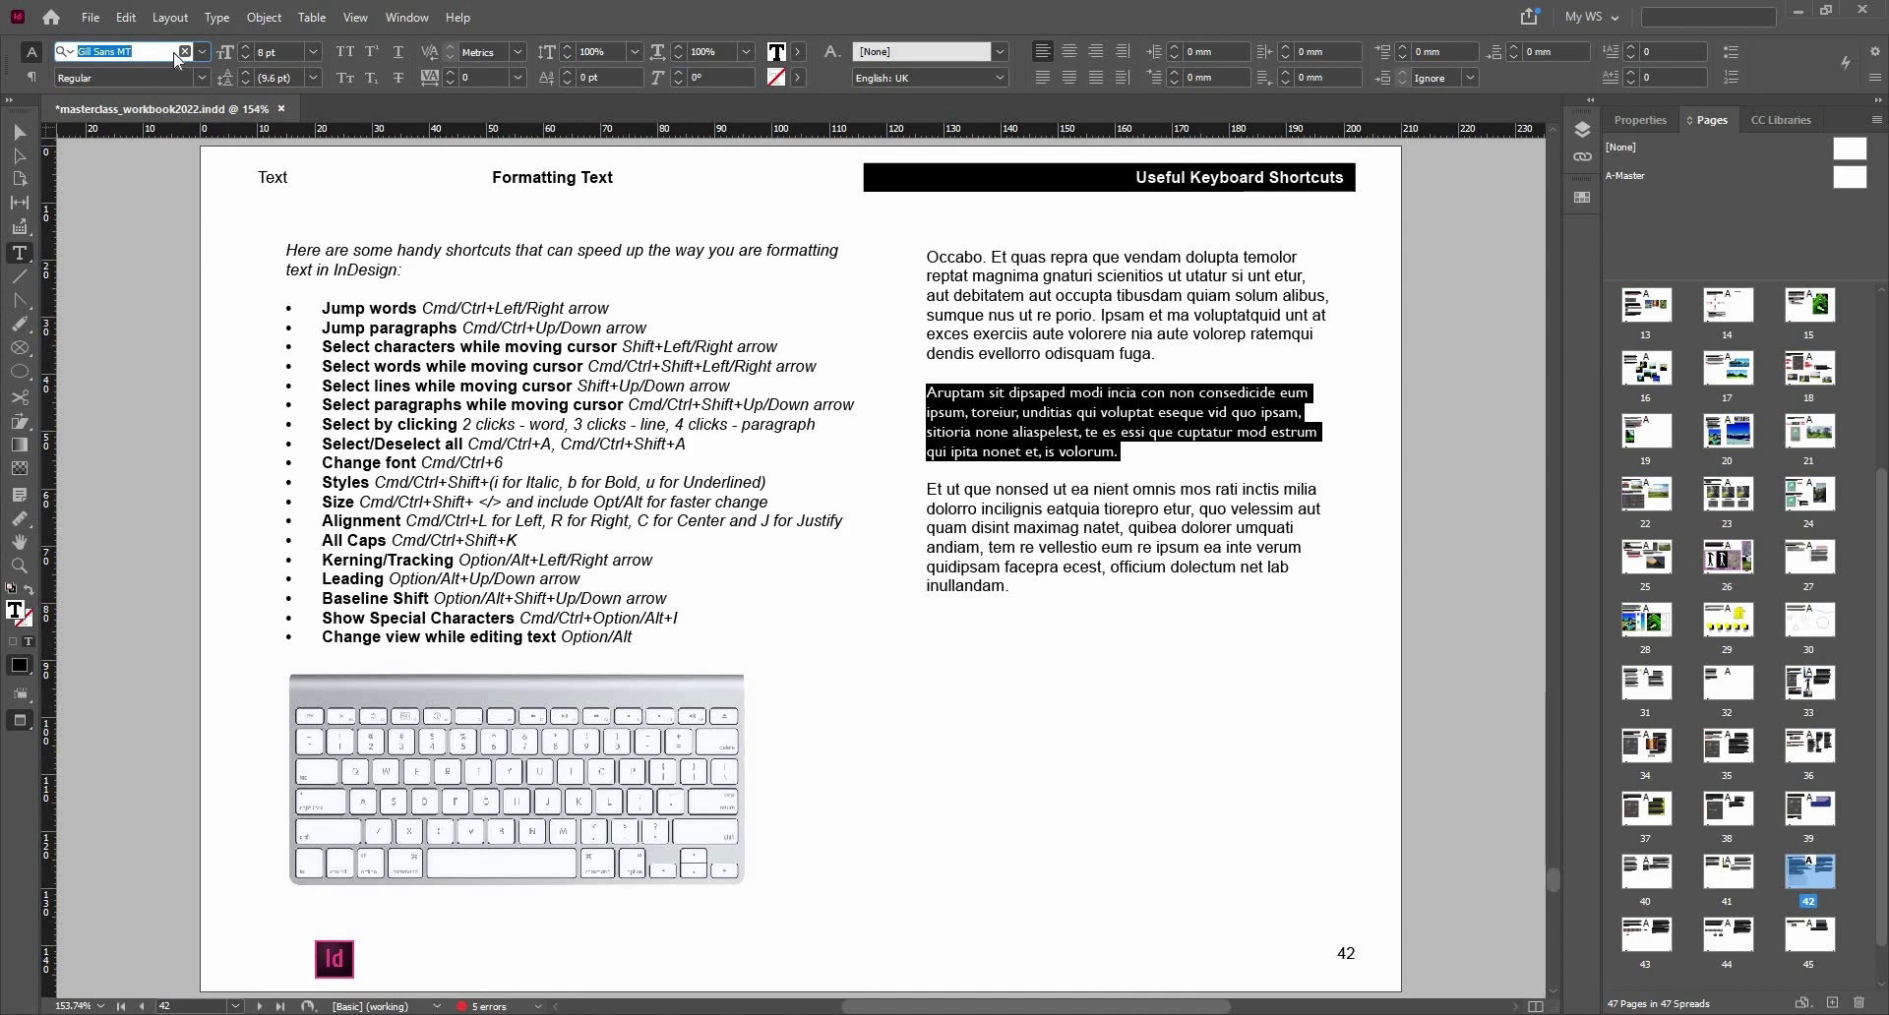
type("fir")
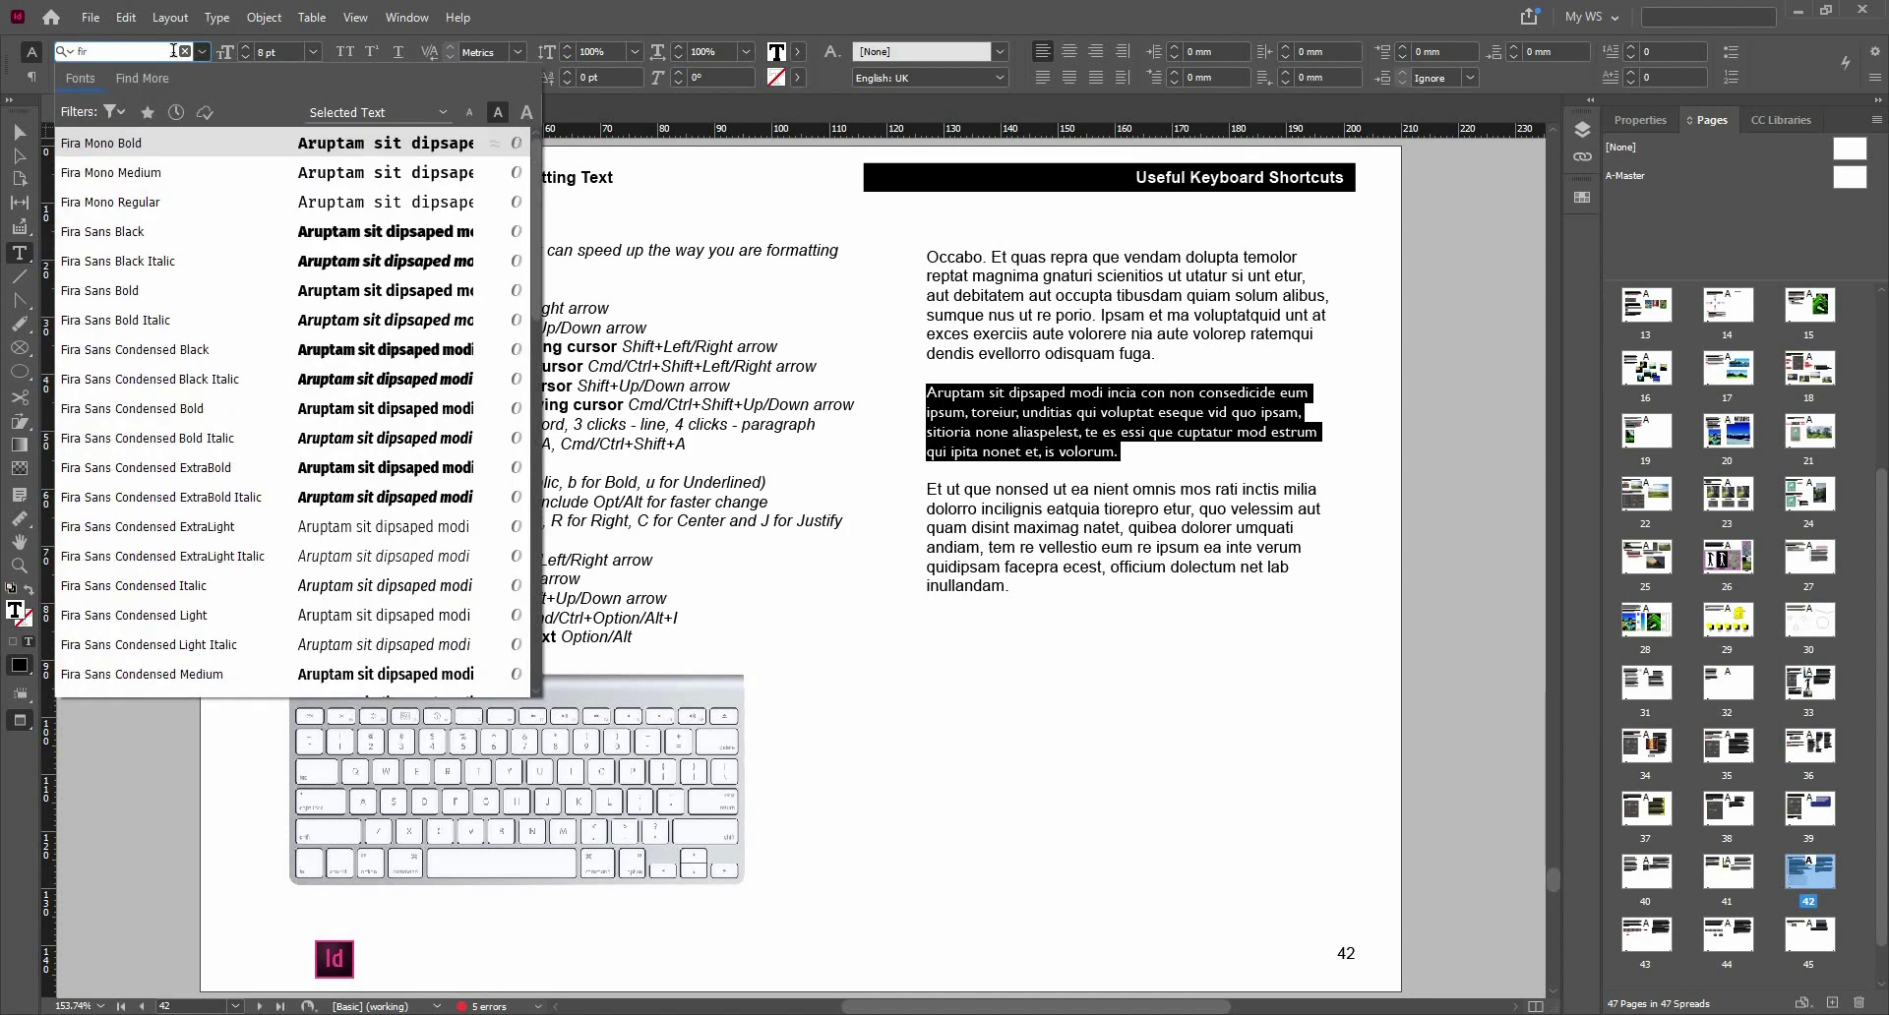
type("a sa")
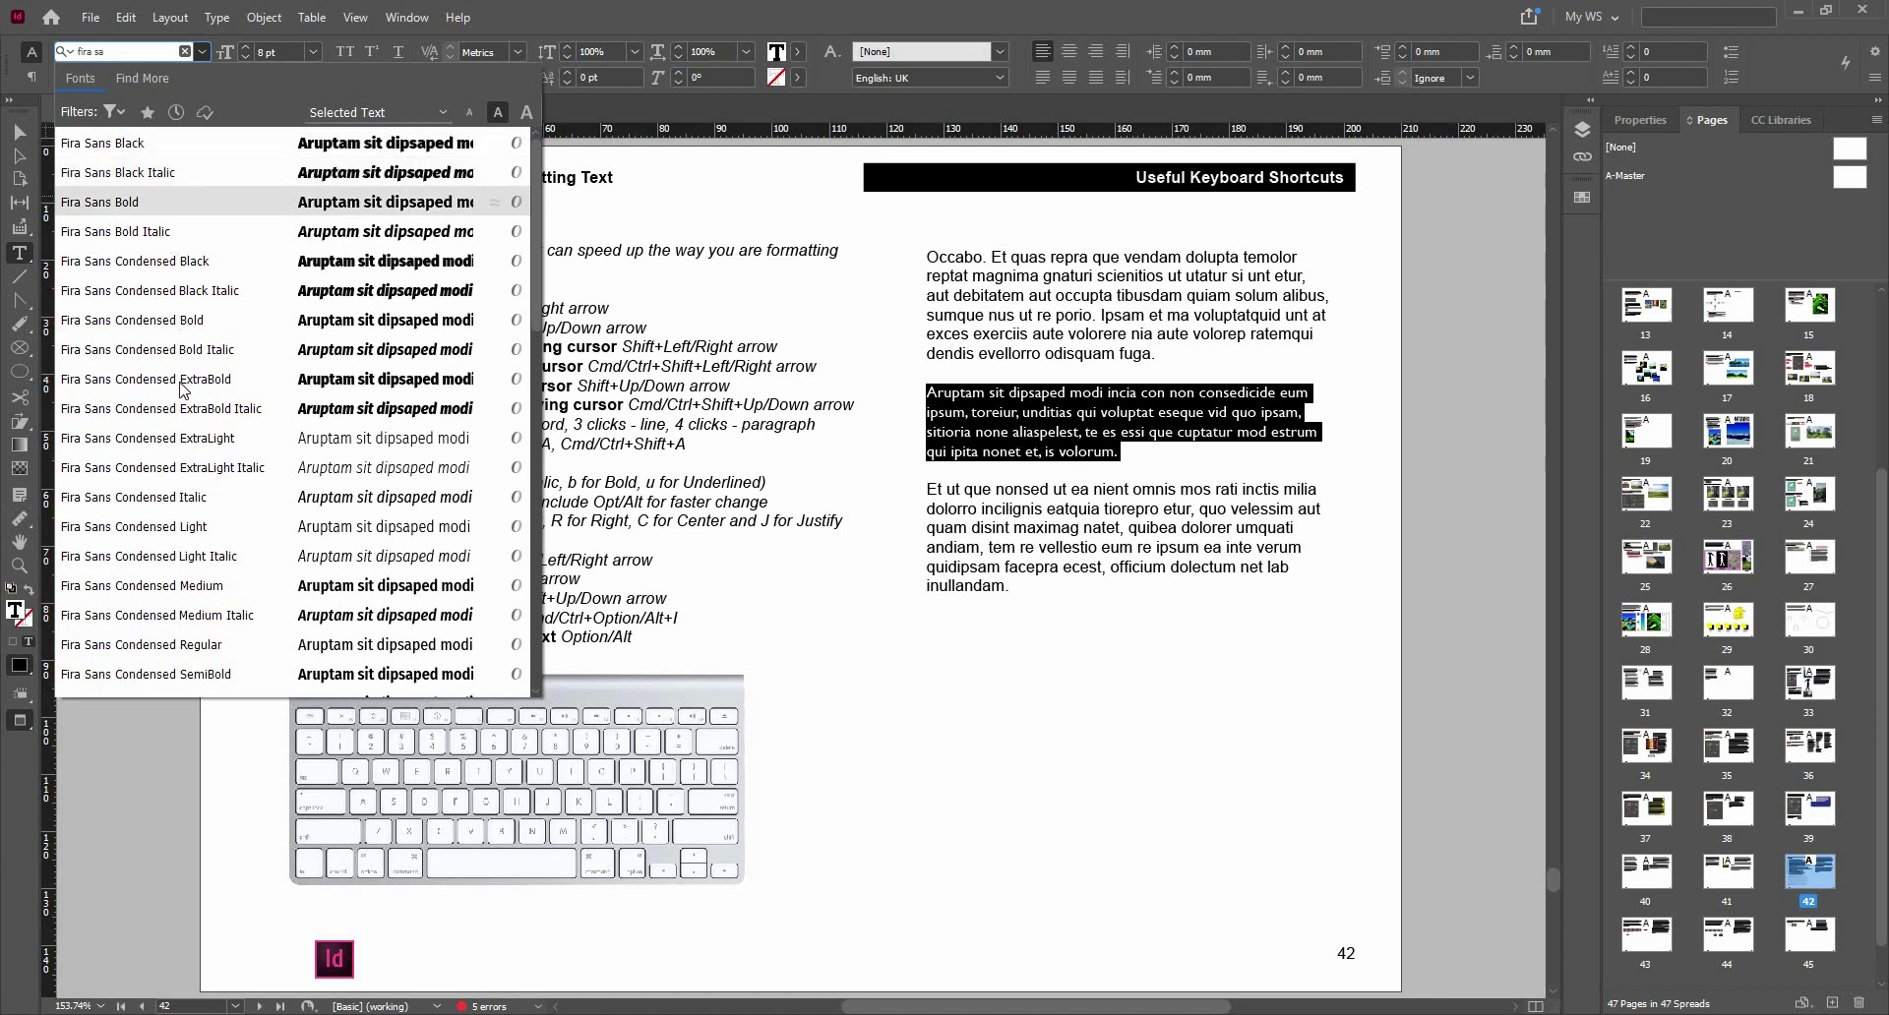
key("Down")
key("Down")
key("Down")
key("Down")
key("Down")
key("Down")
key("Down")
key("Down")
key("Down")
key("Down")
key("Down")
key("Down")
key("Down")
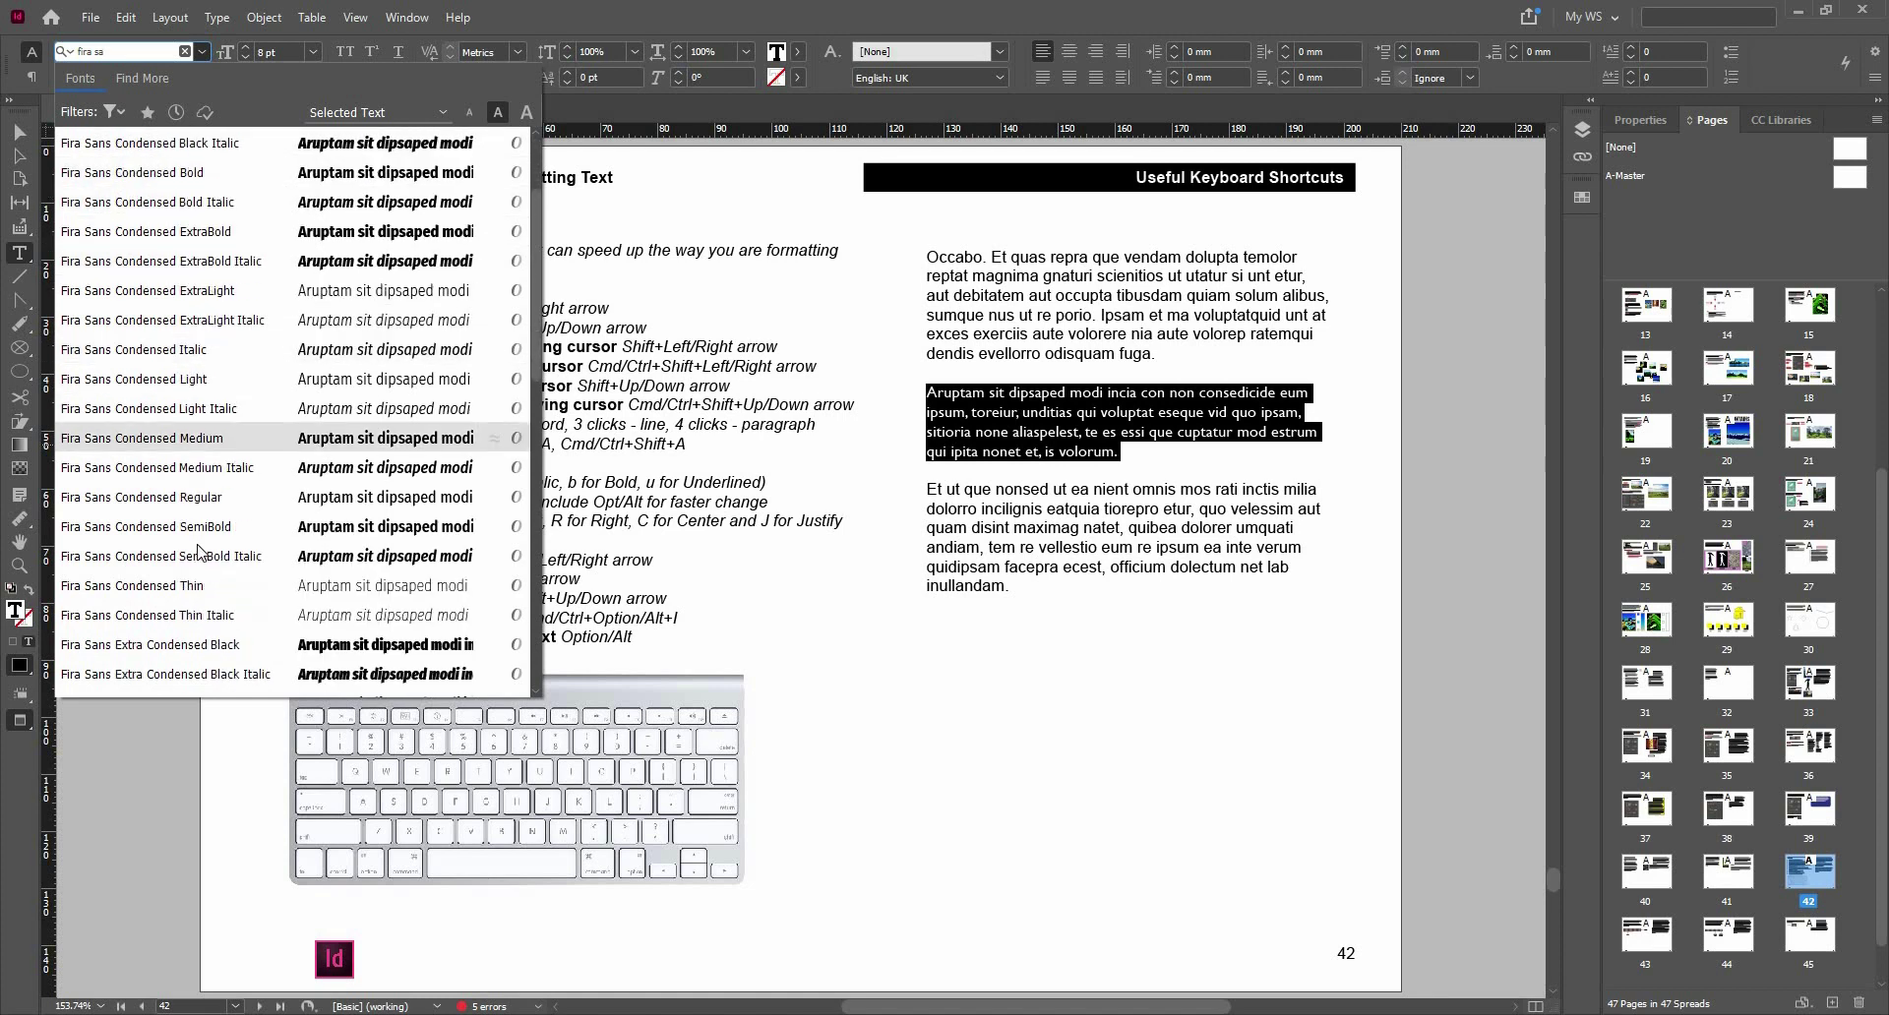
scroll(178, 544, "down", 11)
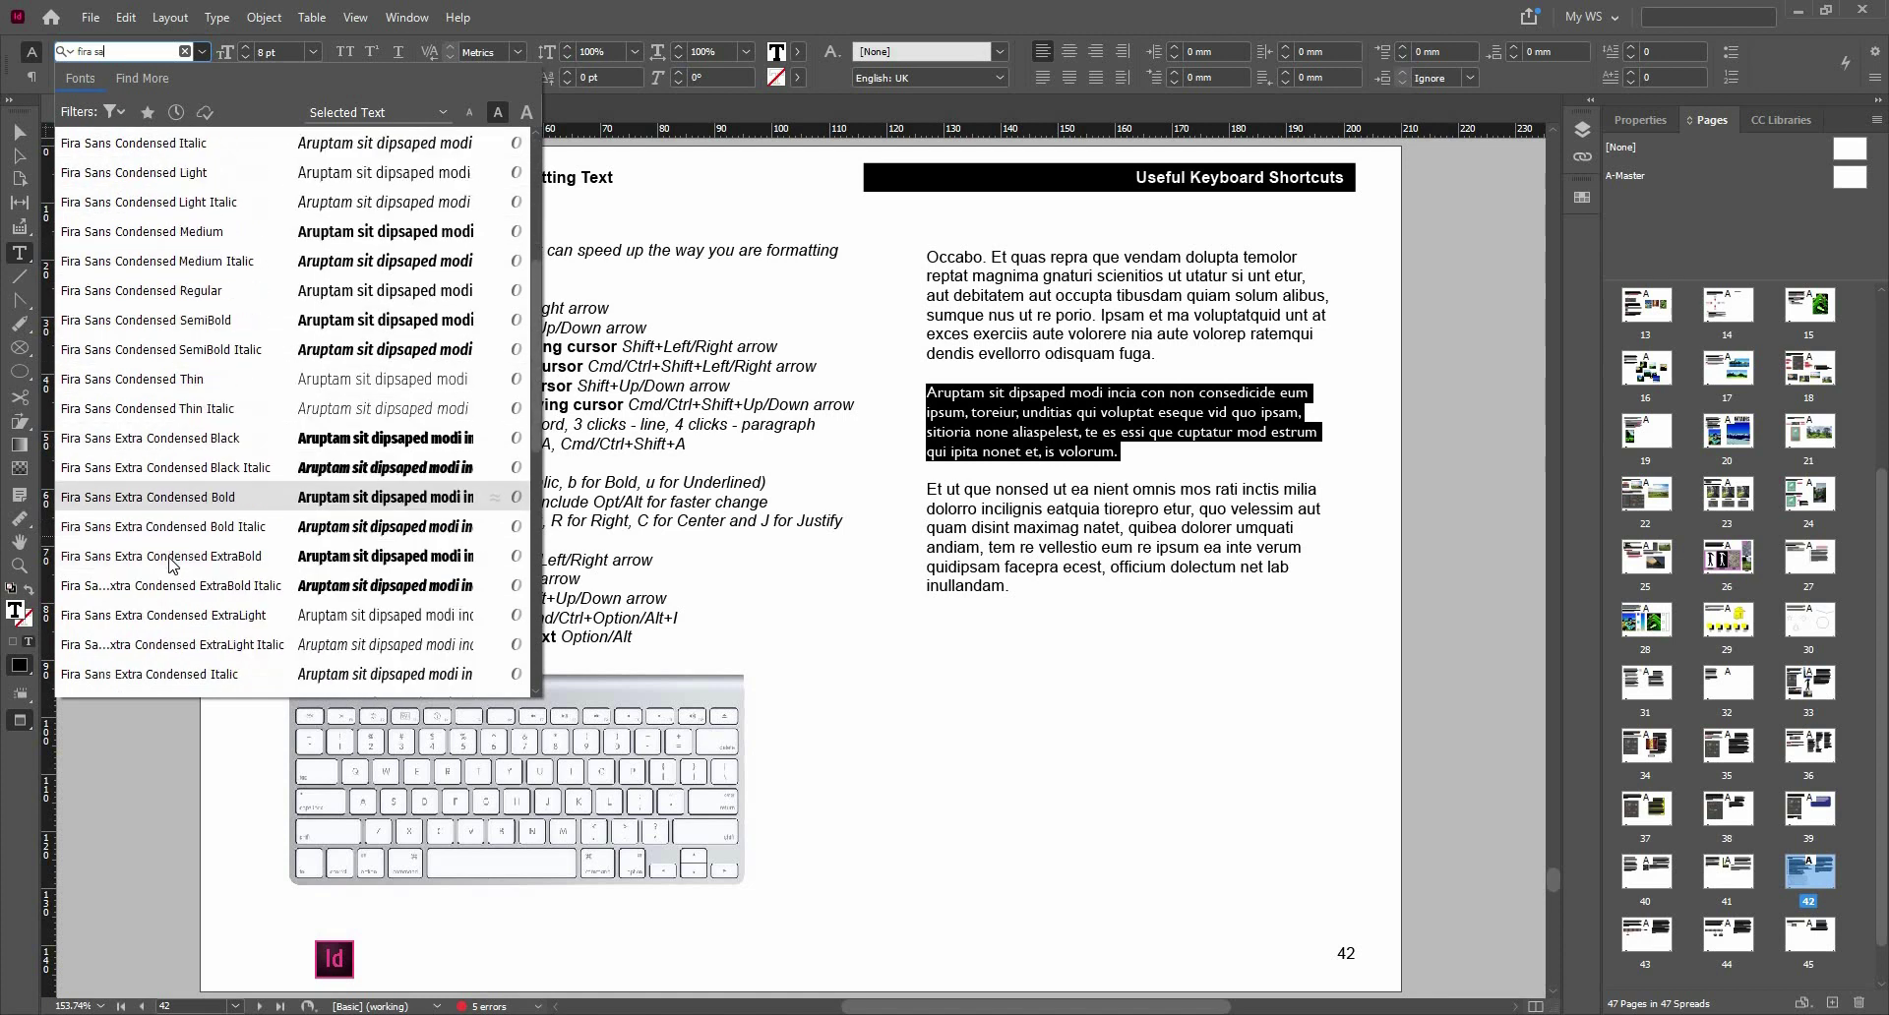
scroll(172, 564, "up", 3)
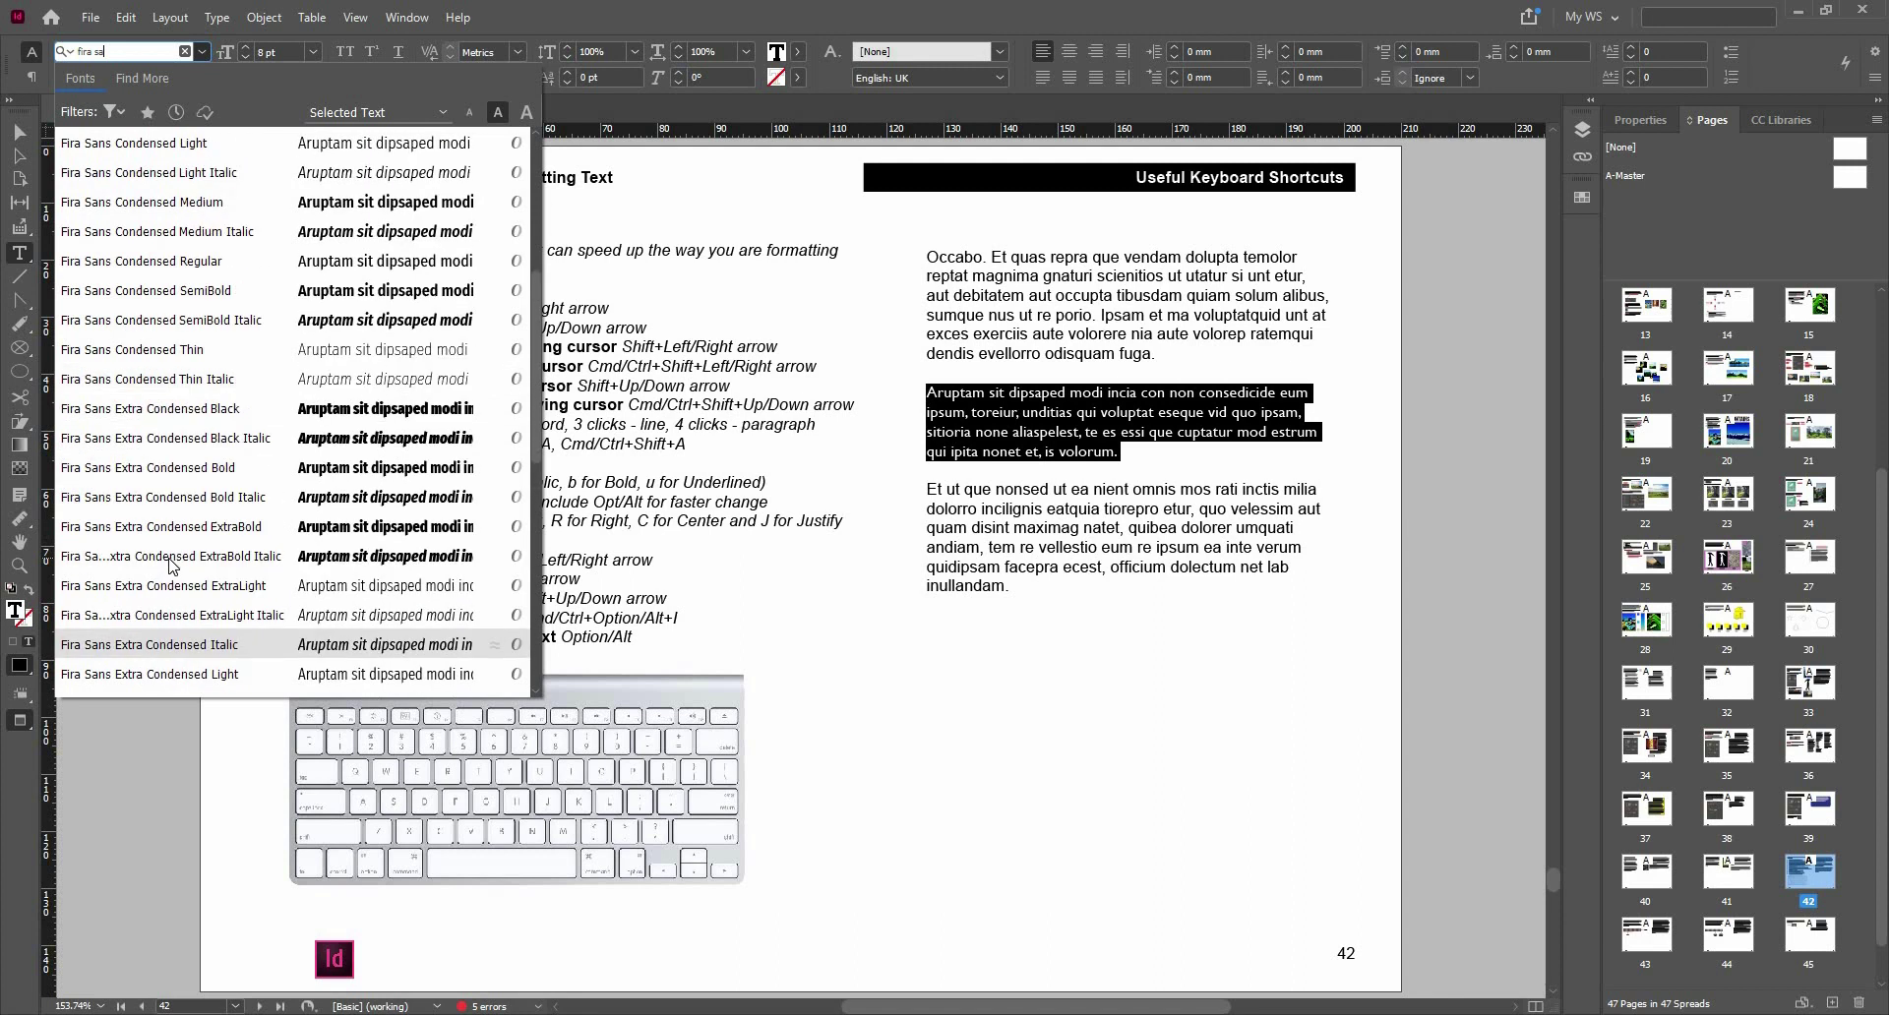
type("ns re")
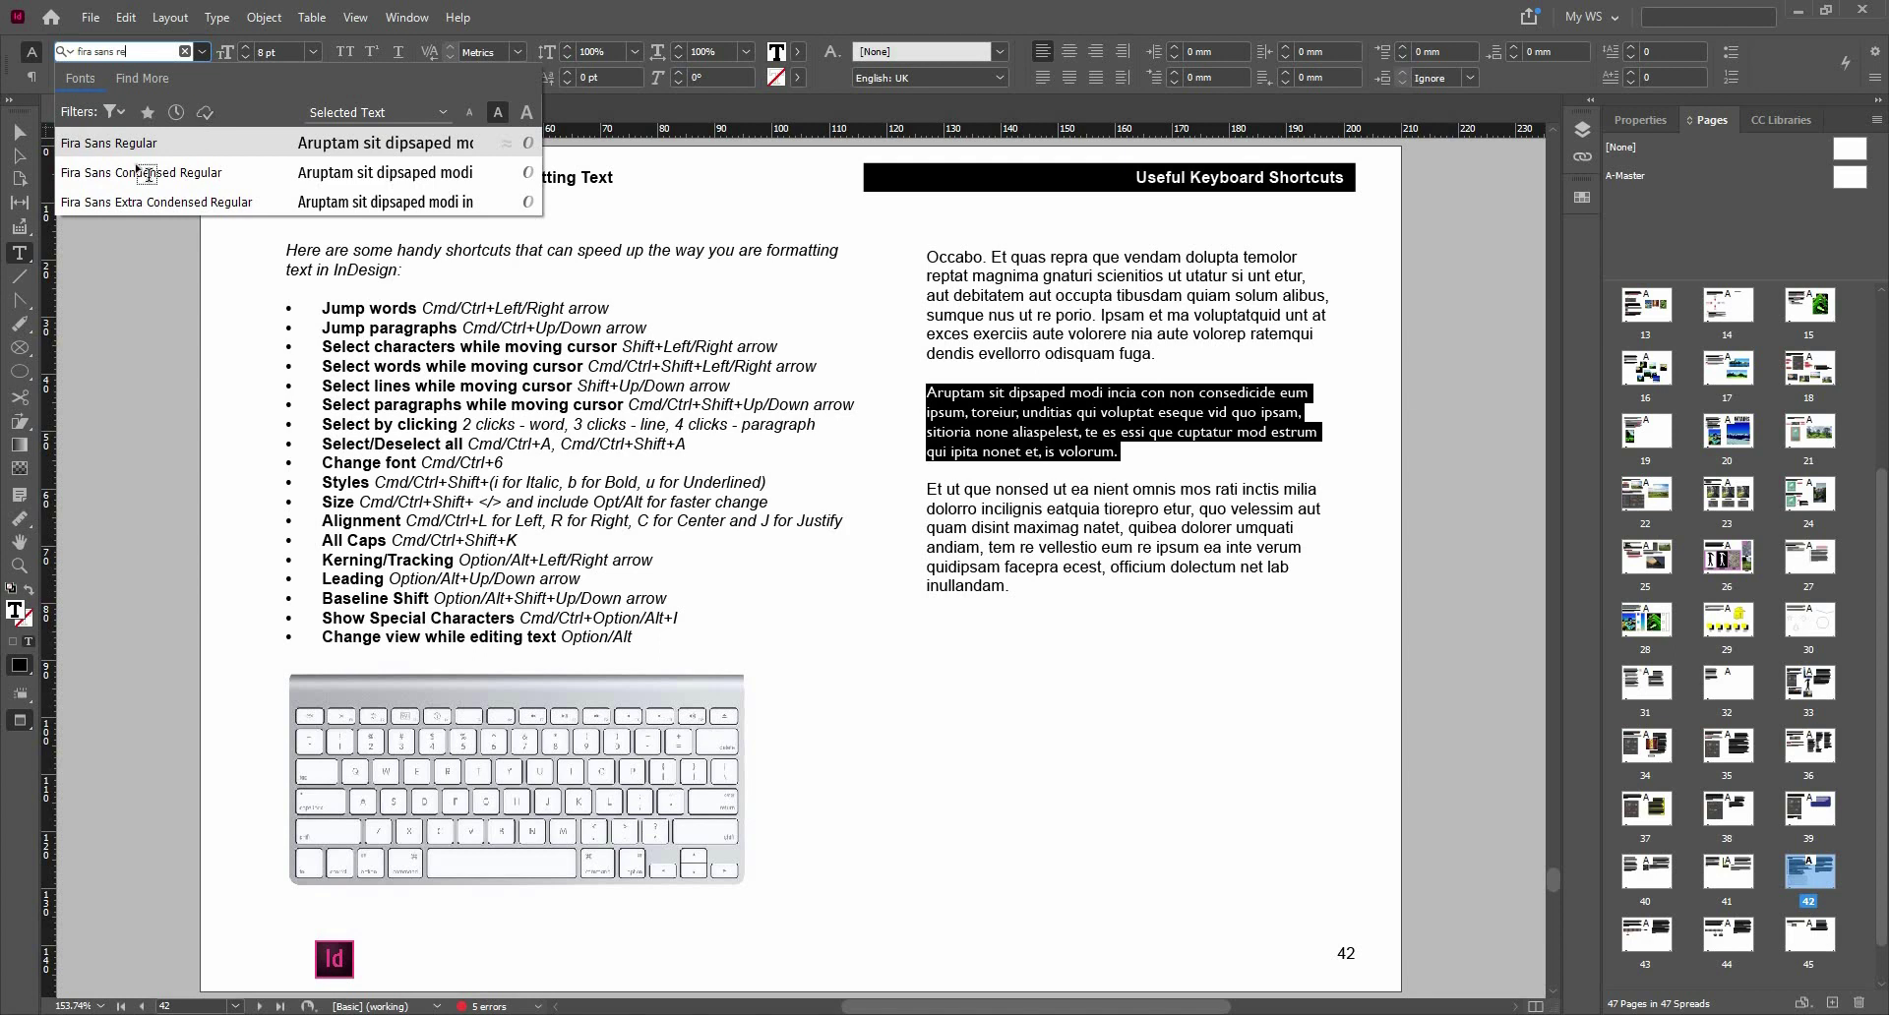
key("Return")
key("ctrl+shift+a")
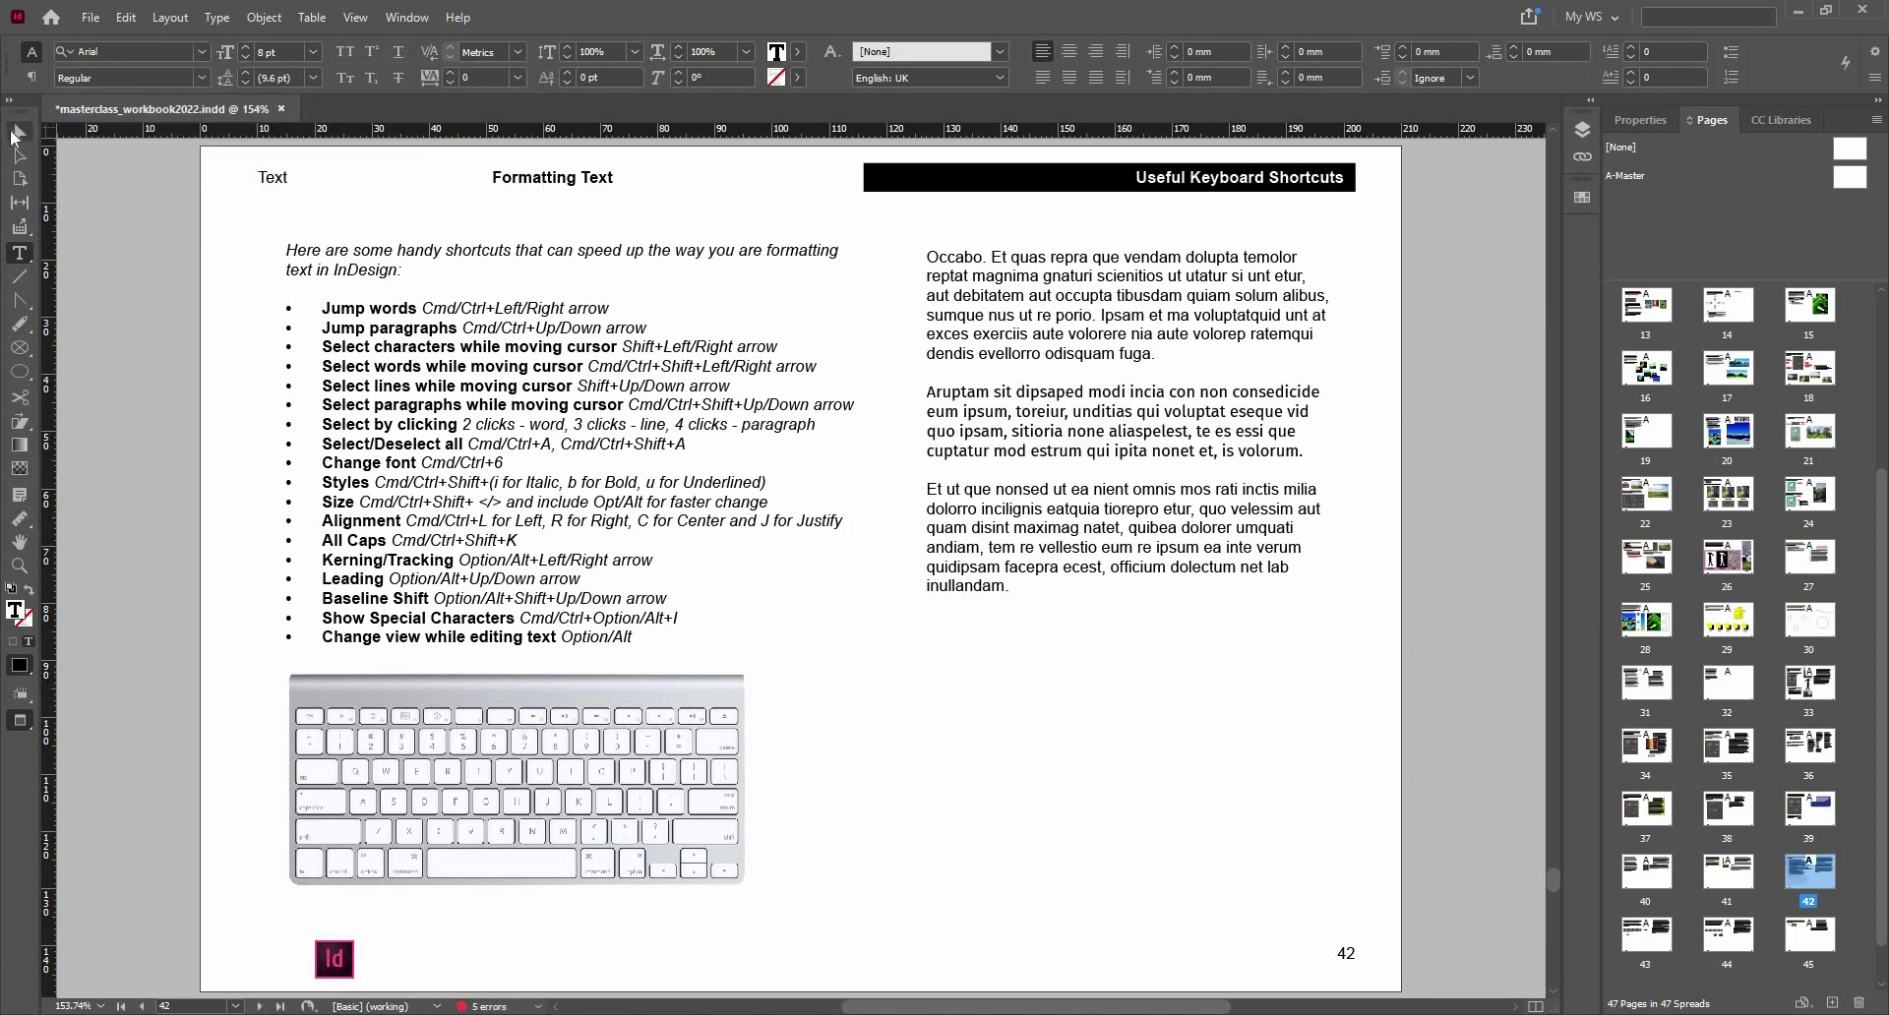
- Select the whole middle placeholder paragraph and search the fonts for "bold italic"
left_click(15, 134)
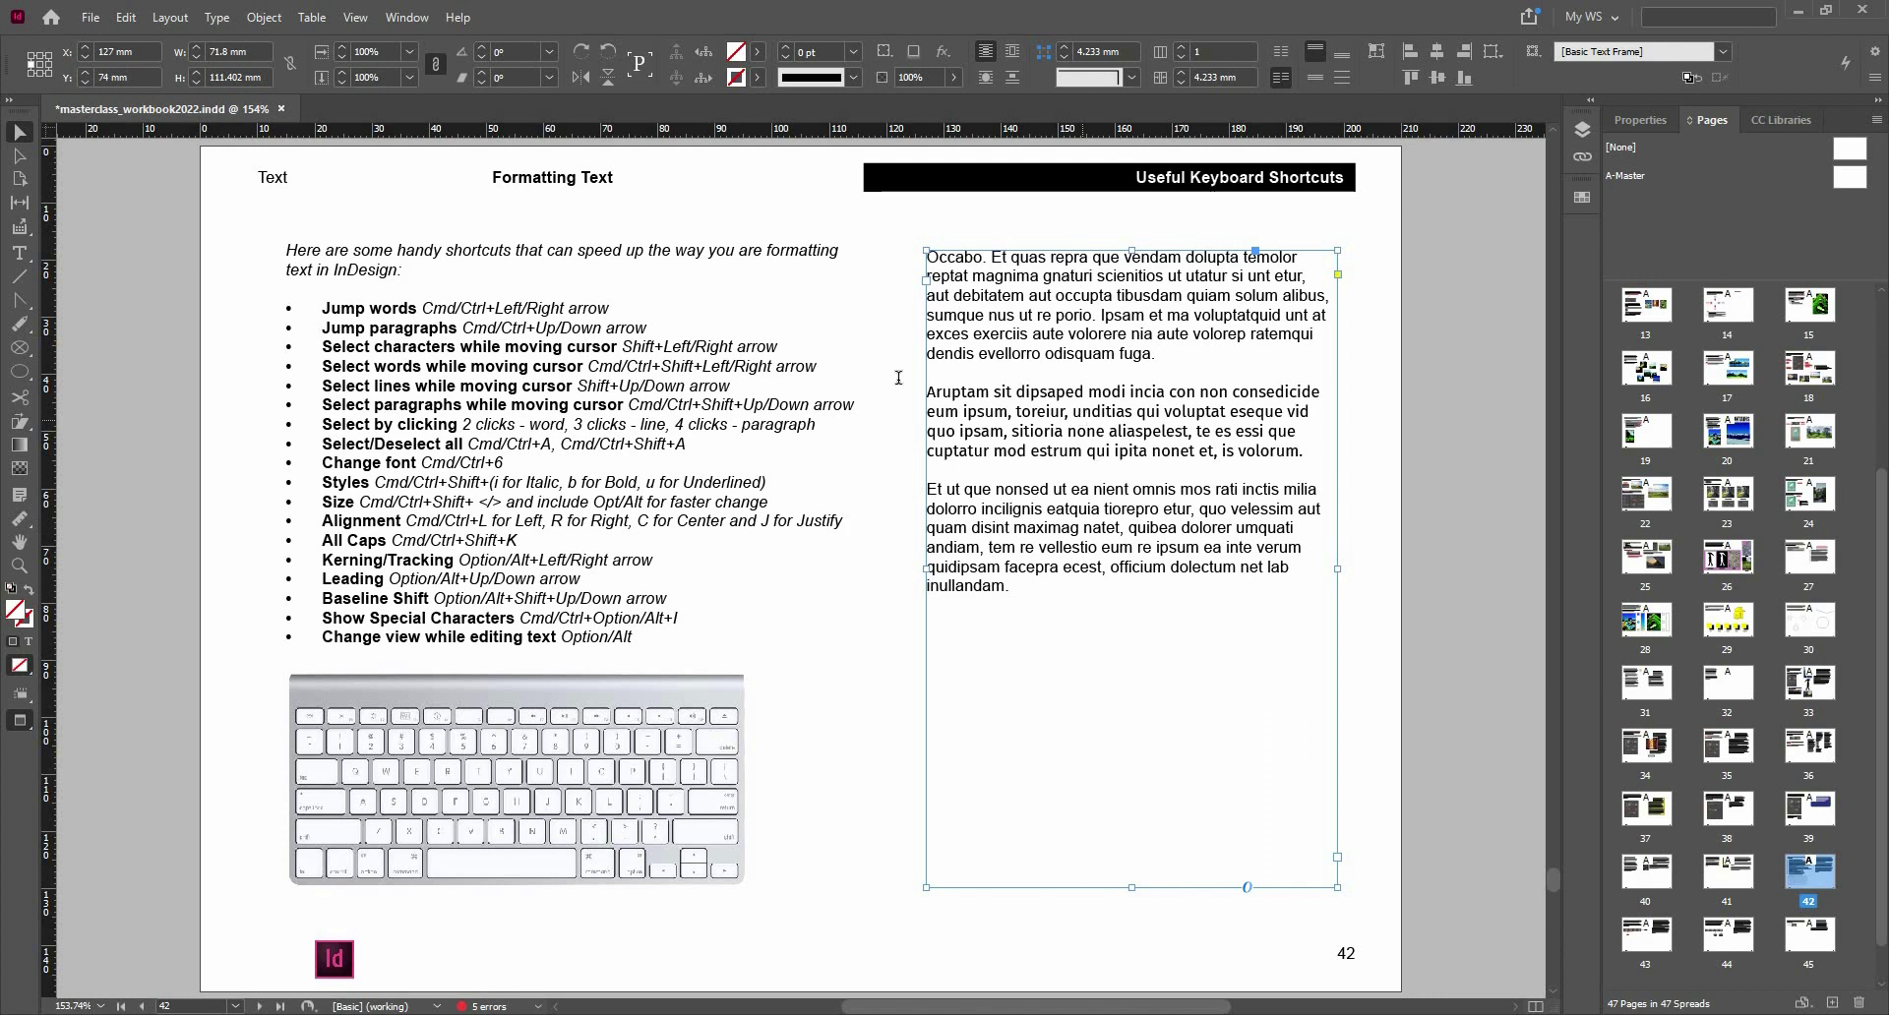
double_click(937, 392)
double_click(938, 393)
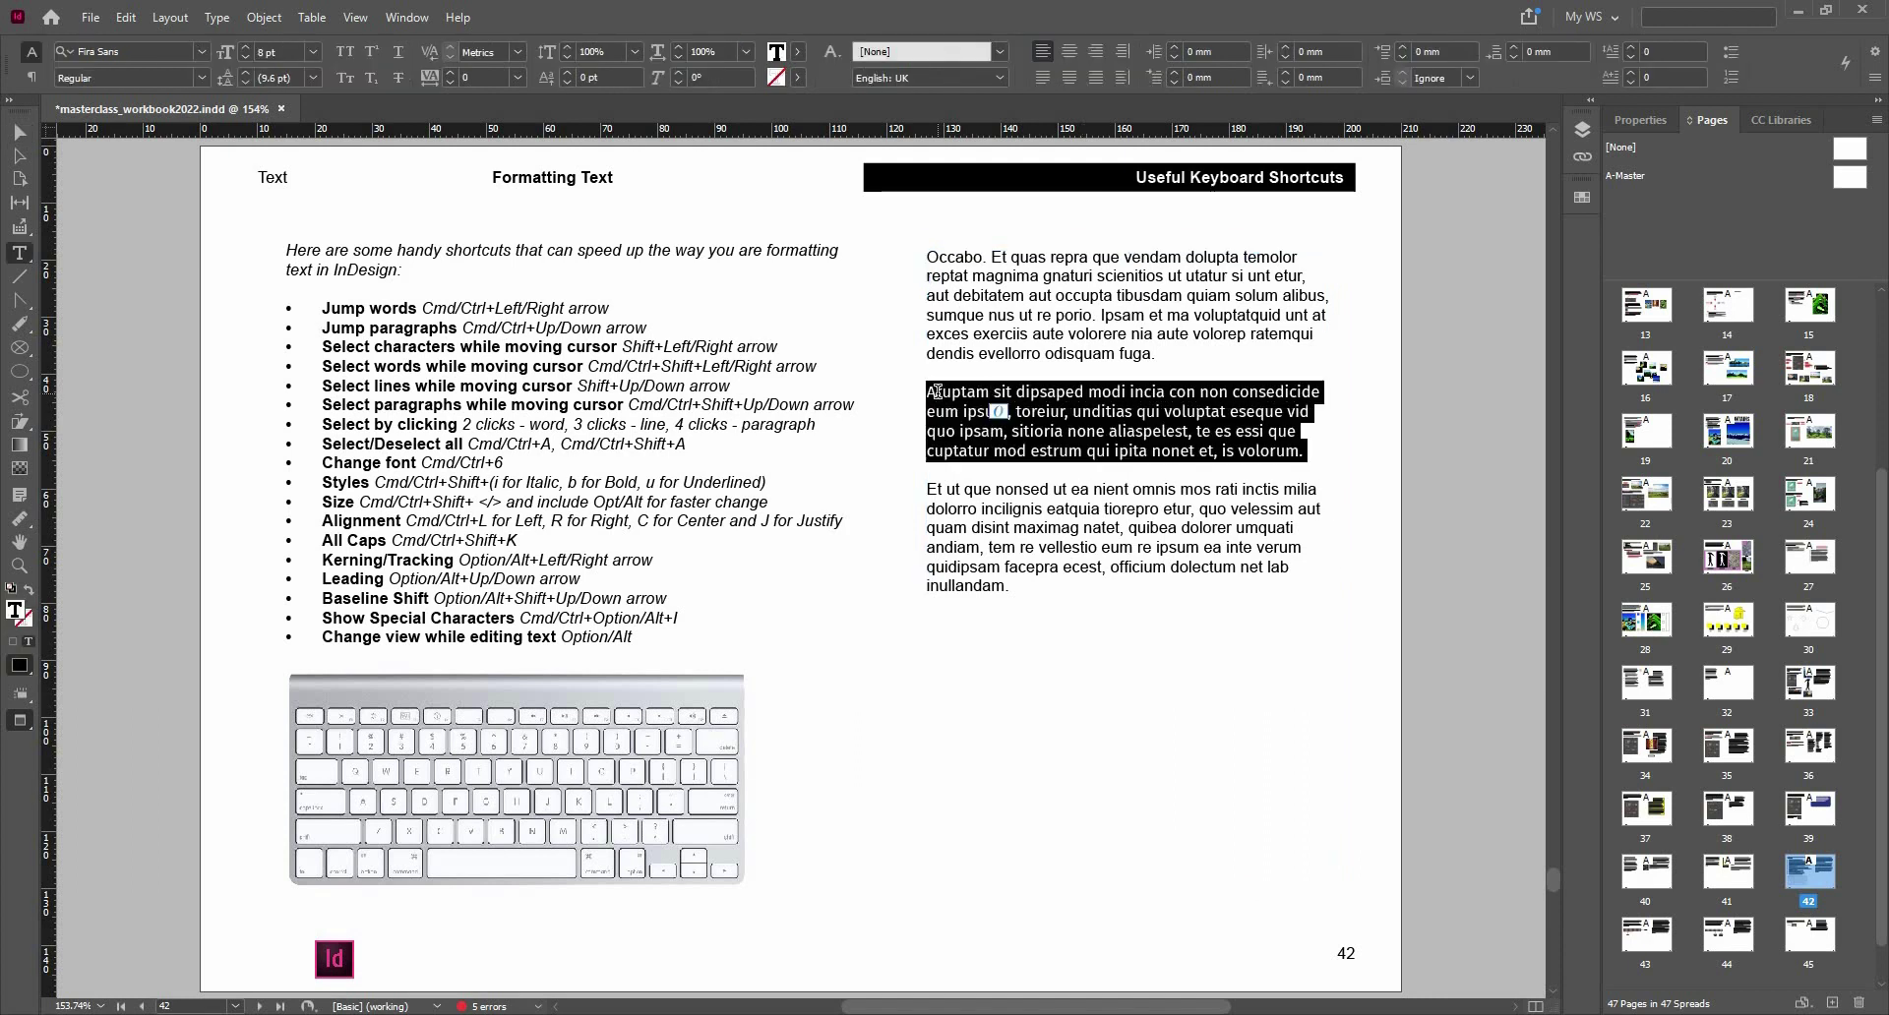
left_click(176, 51)
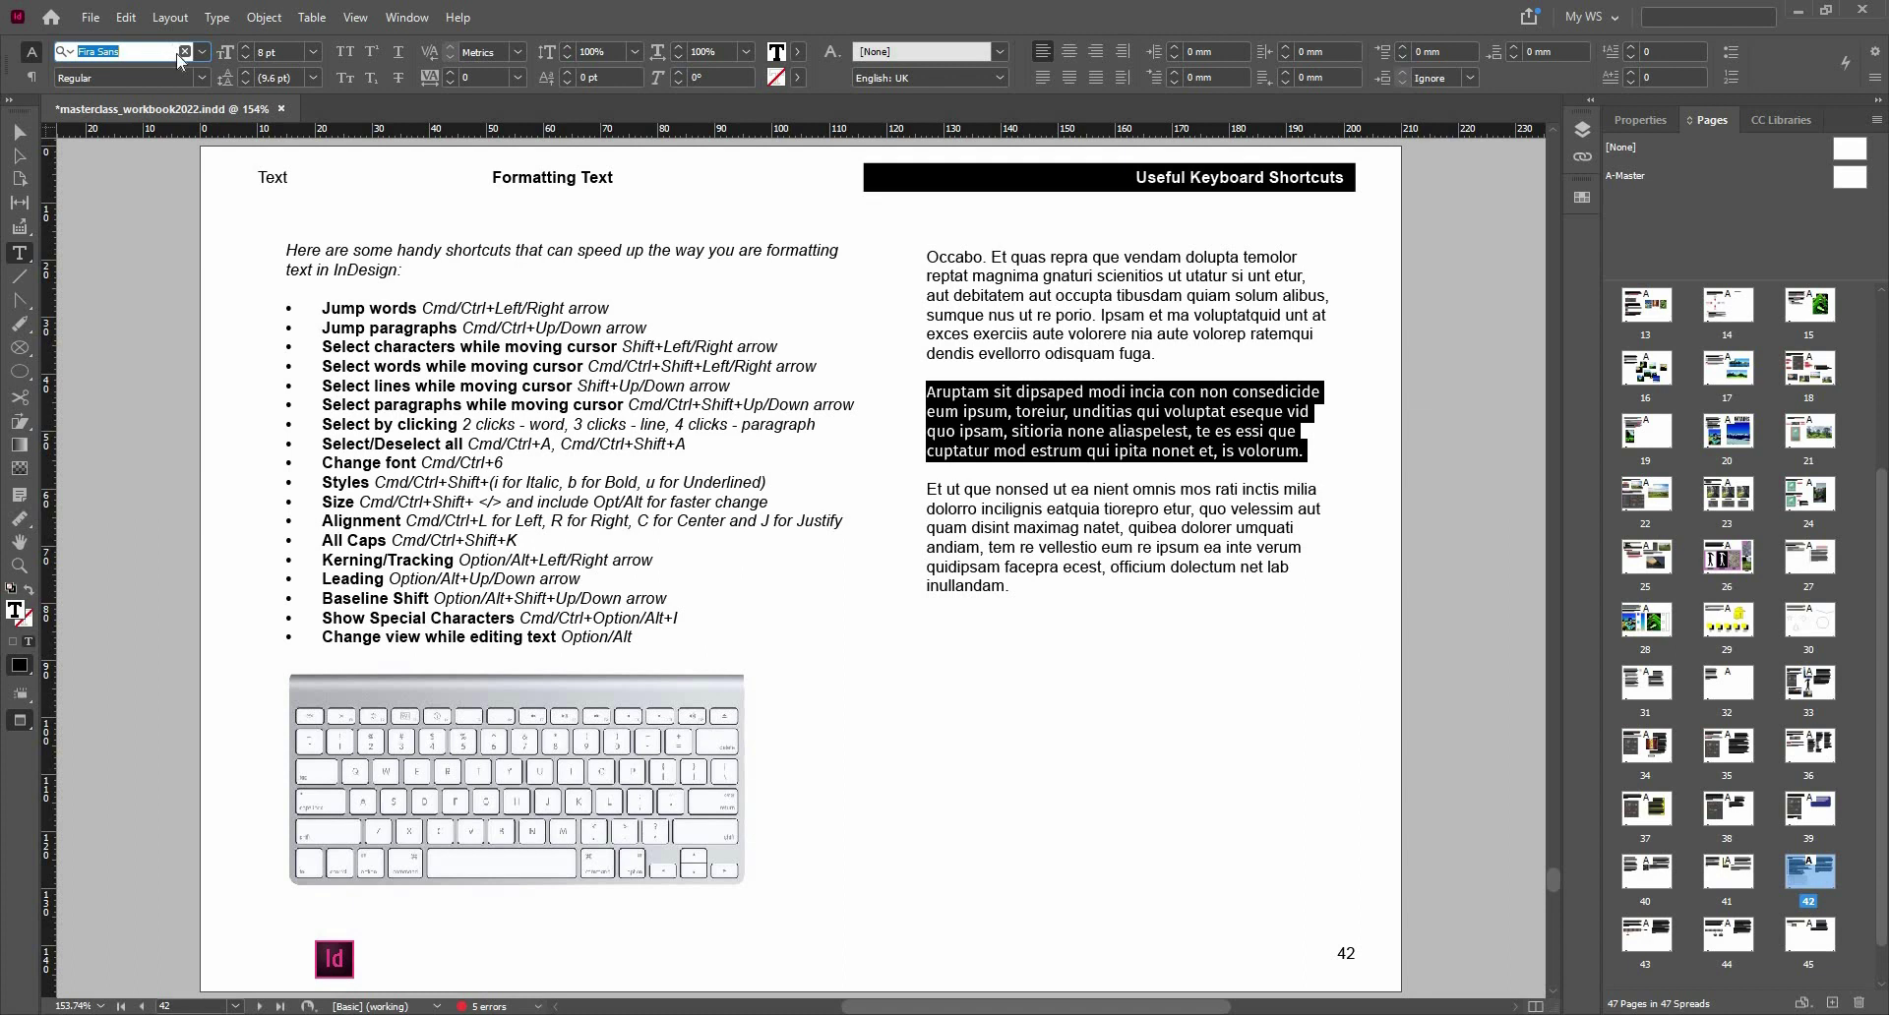
type("bold")
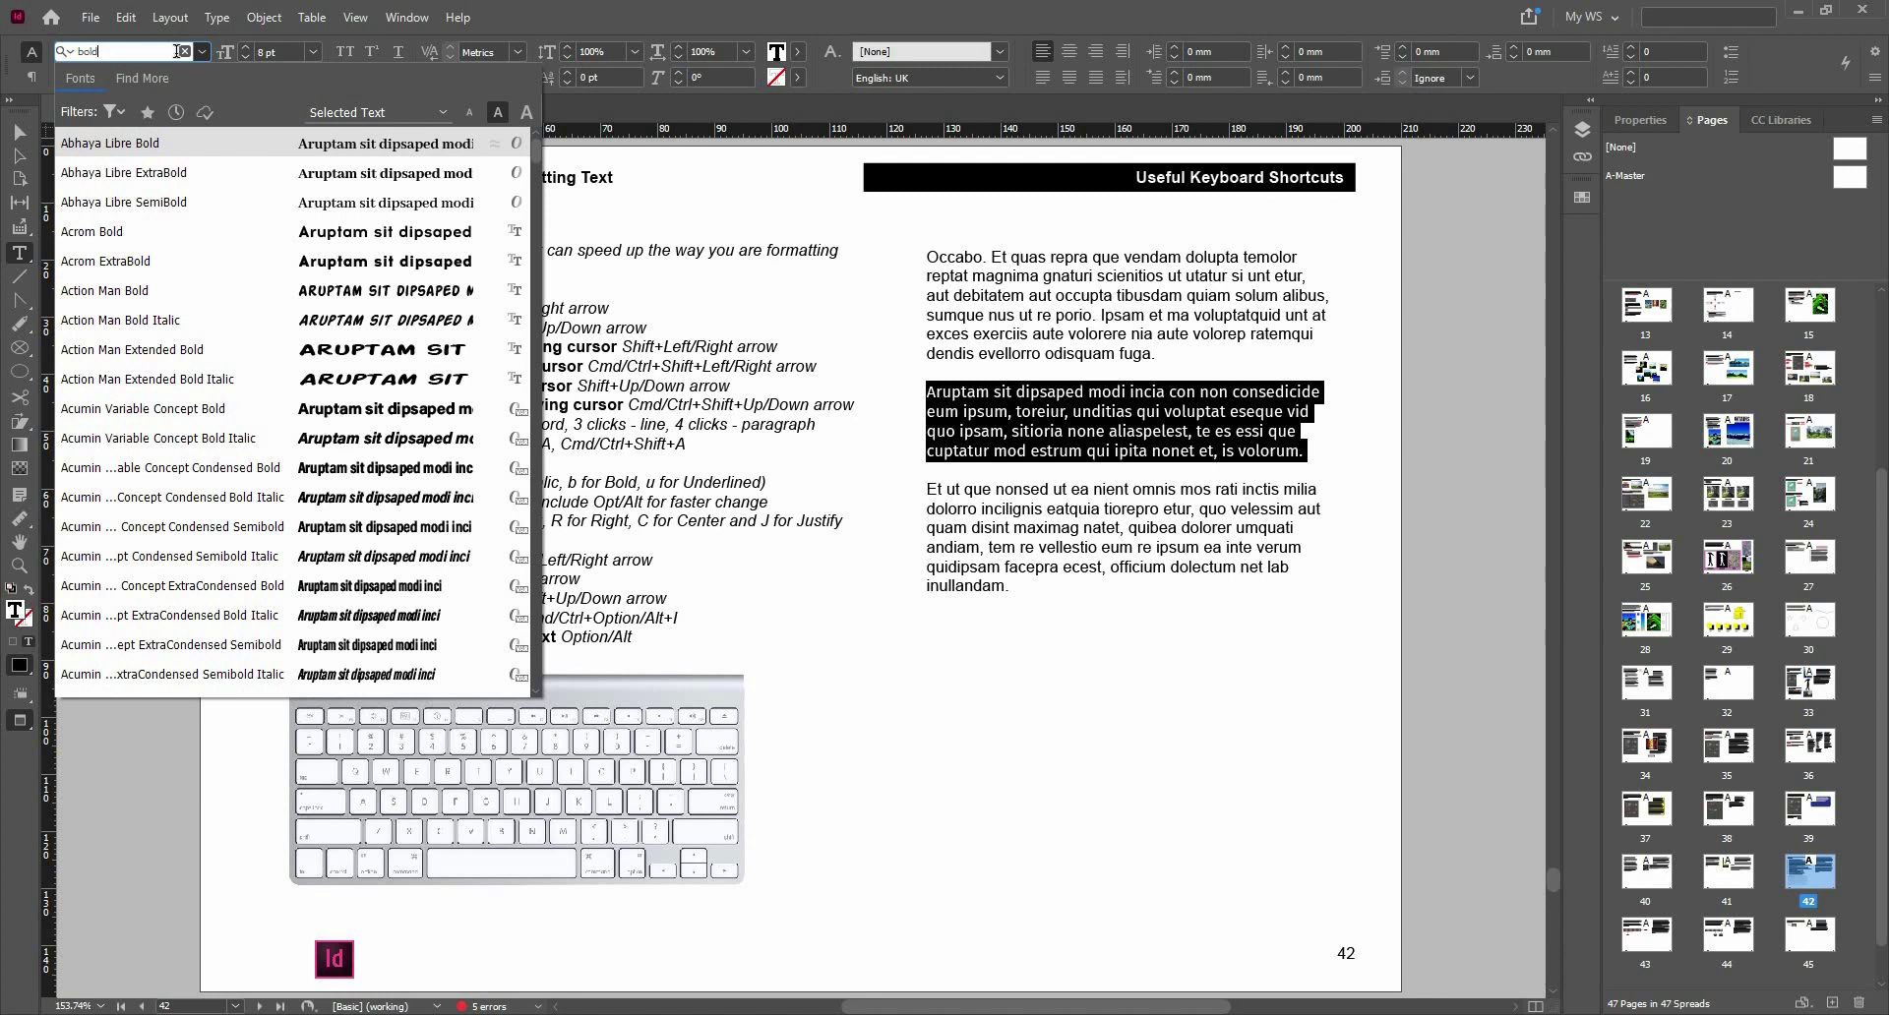
type("i")
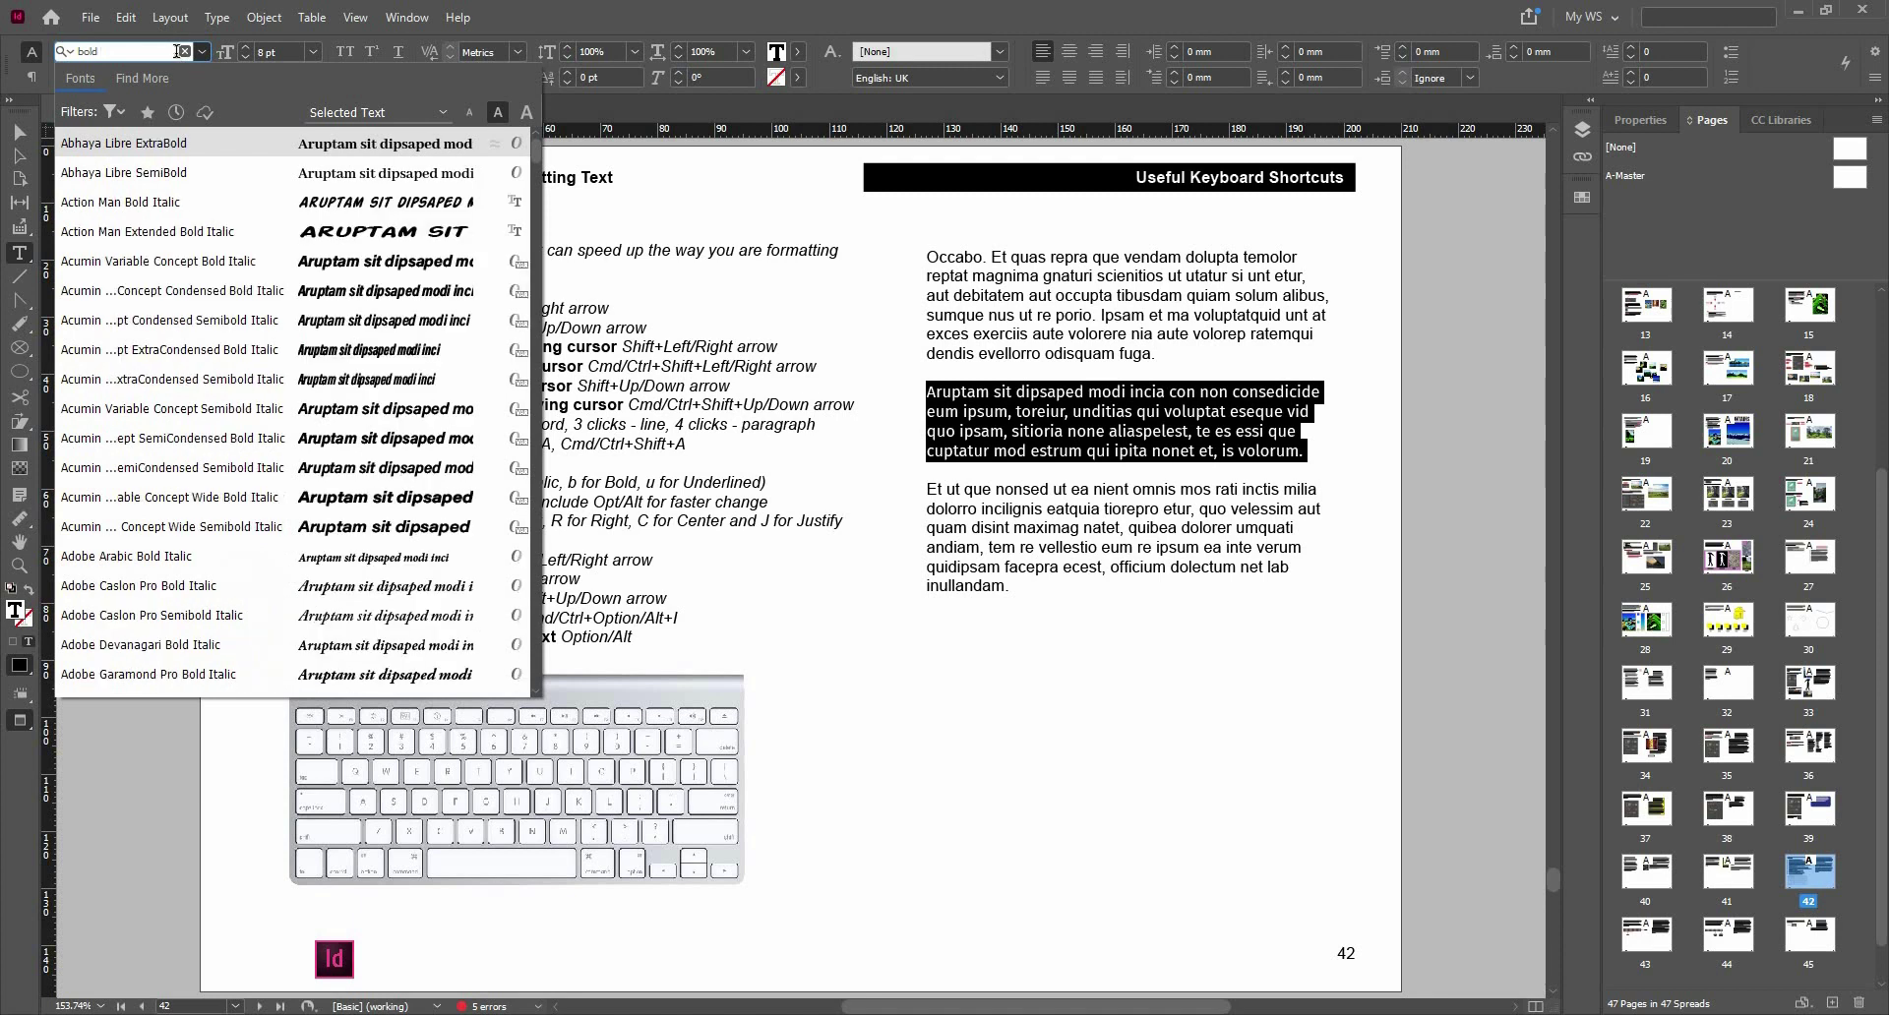
type("talic")
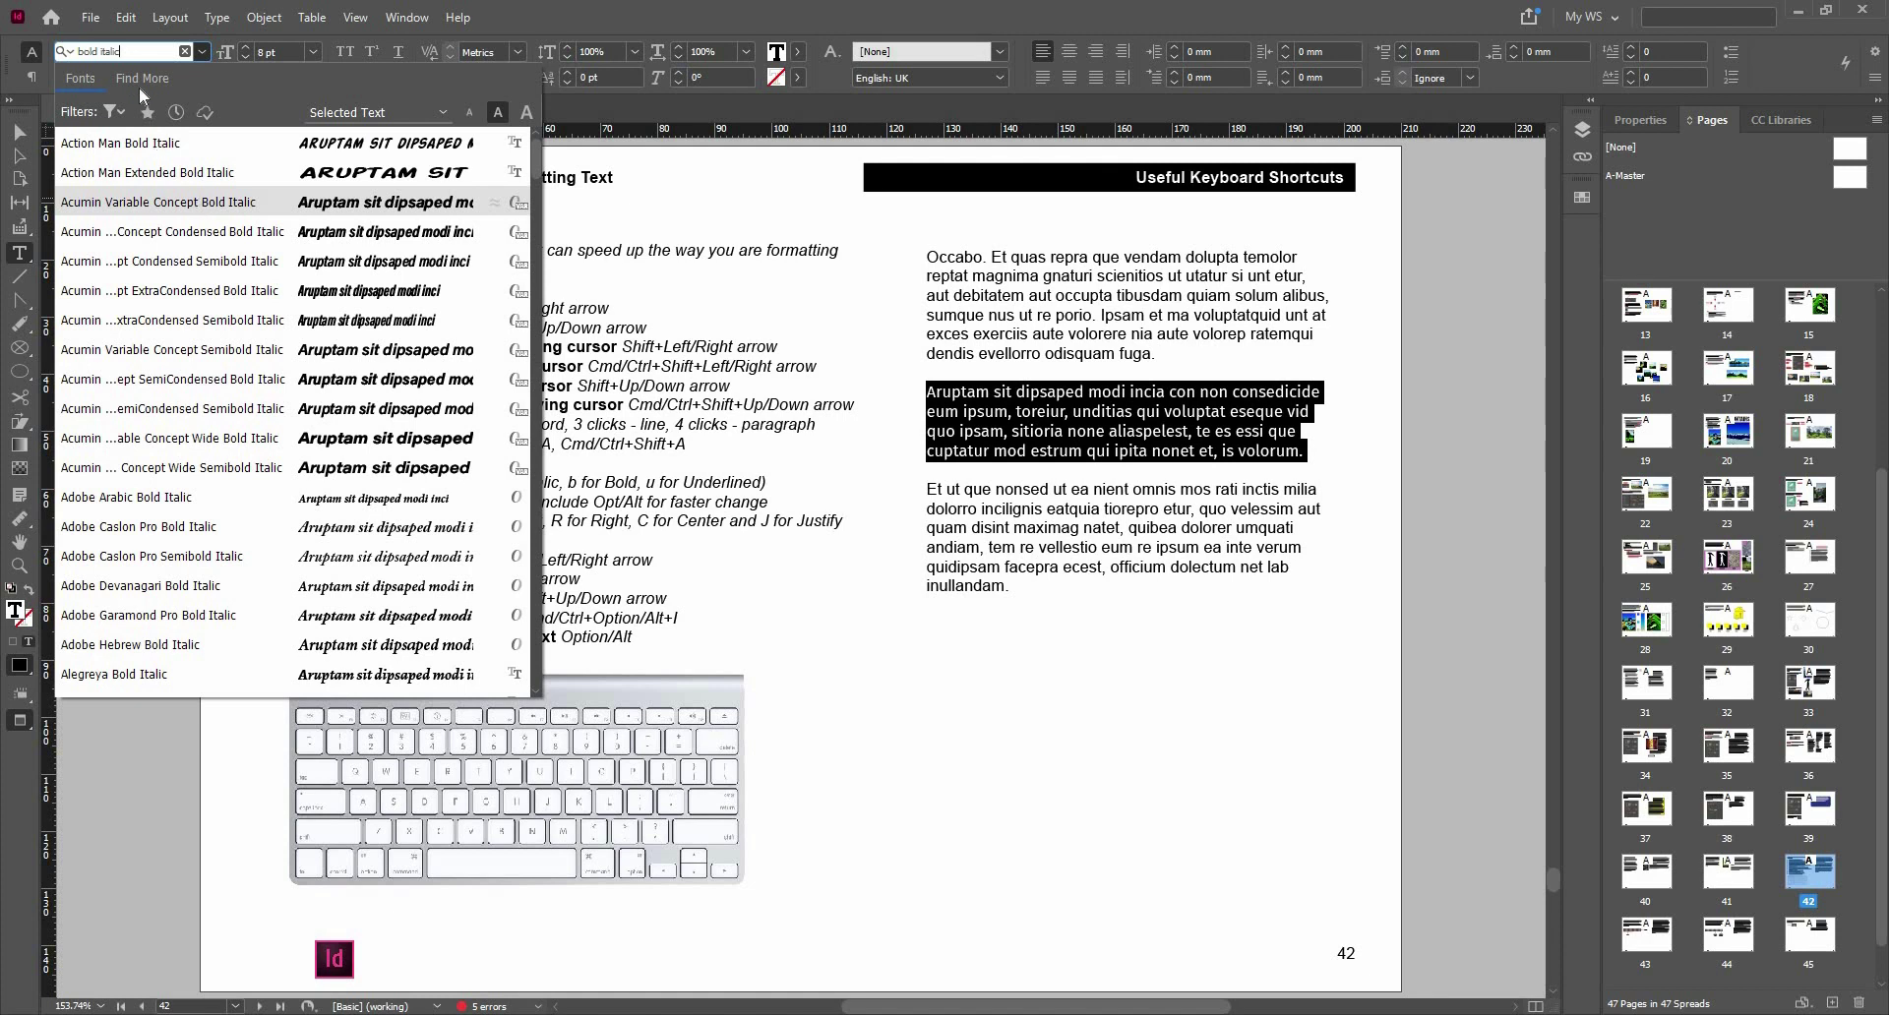
- Search the fonts for "conden" and open the options for how font names are searched
key("ctrl+a")
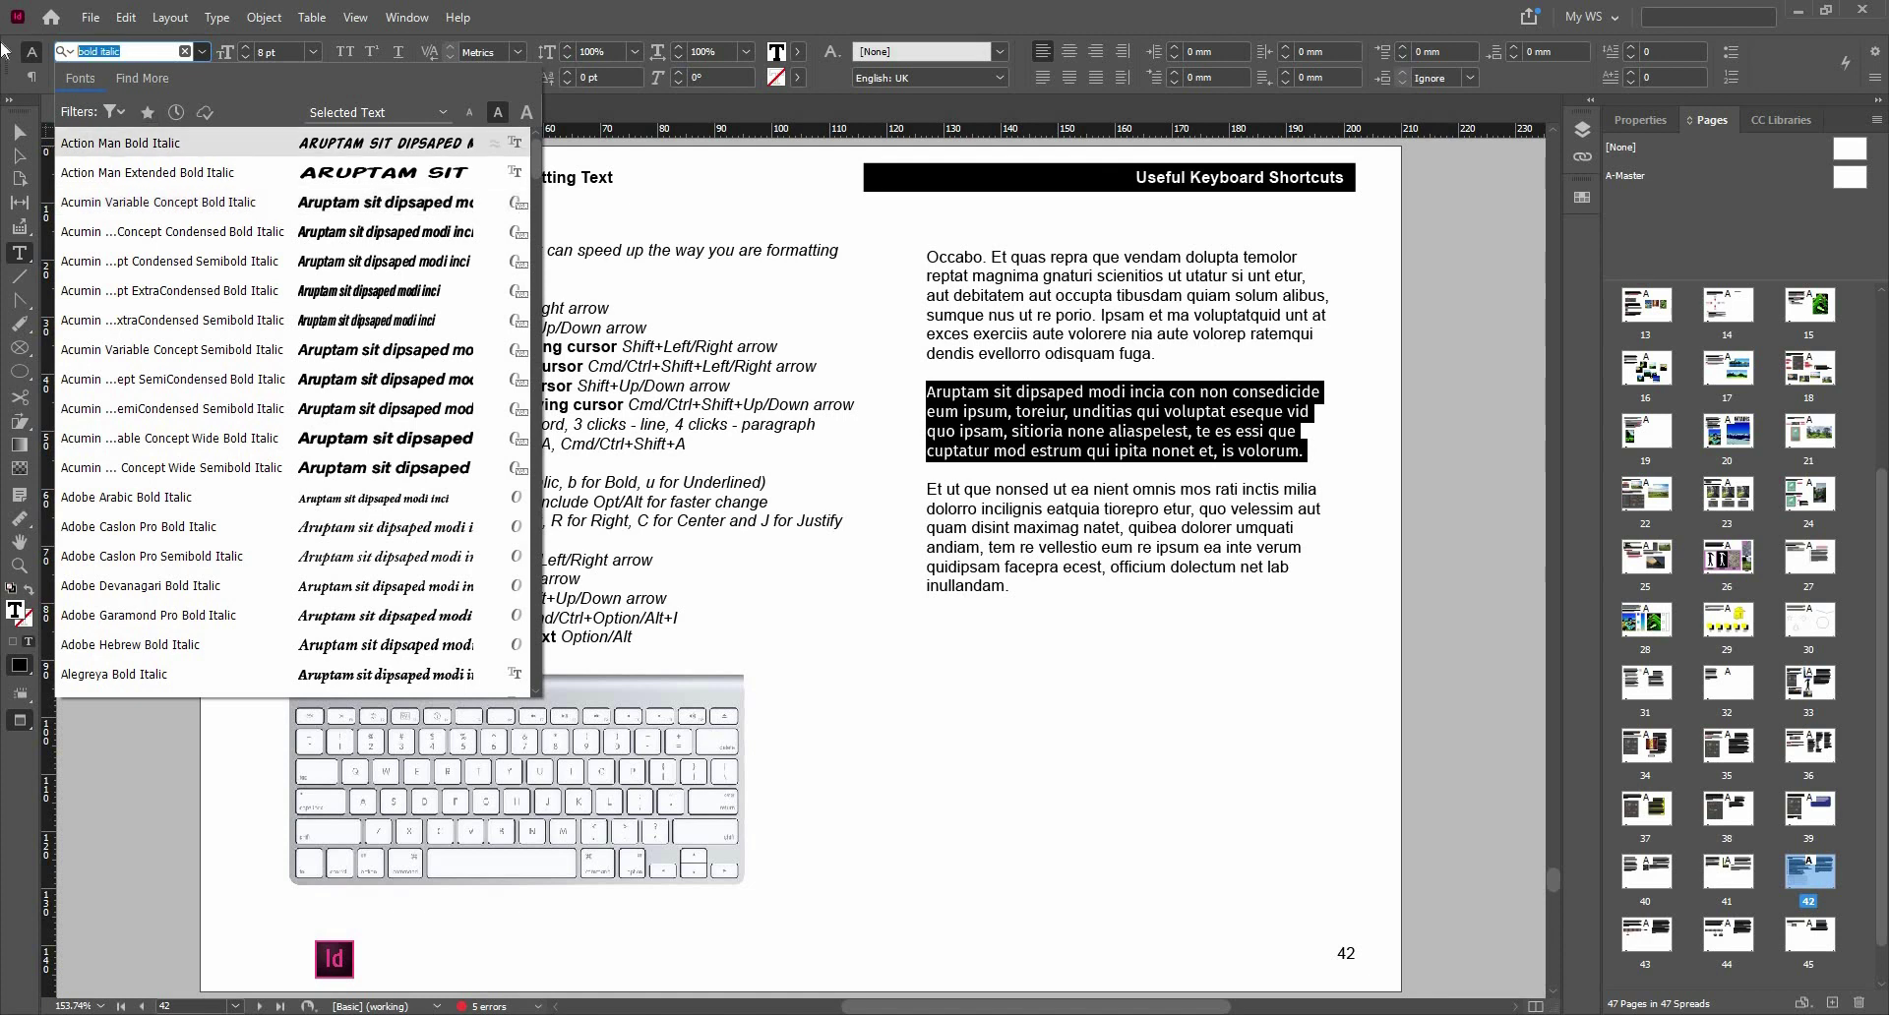
type("conden")
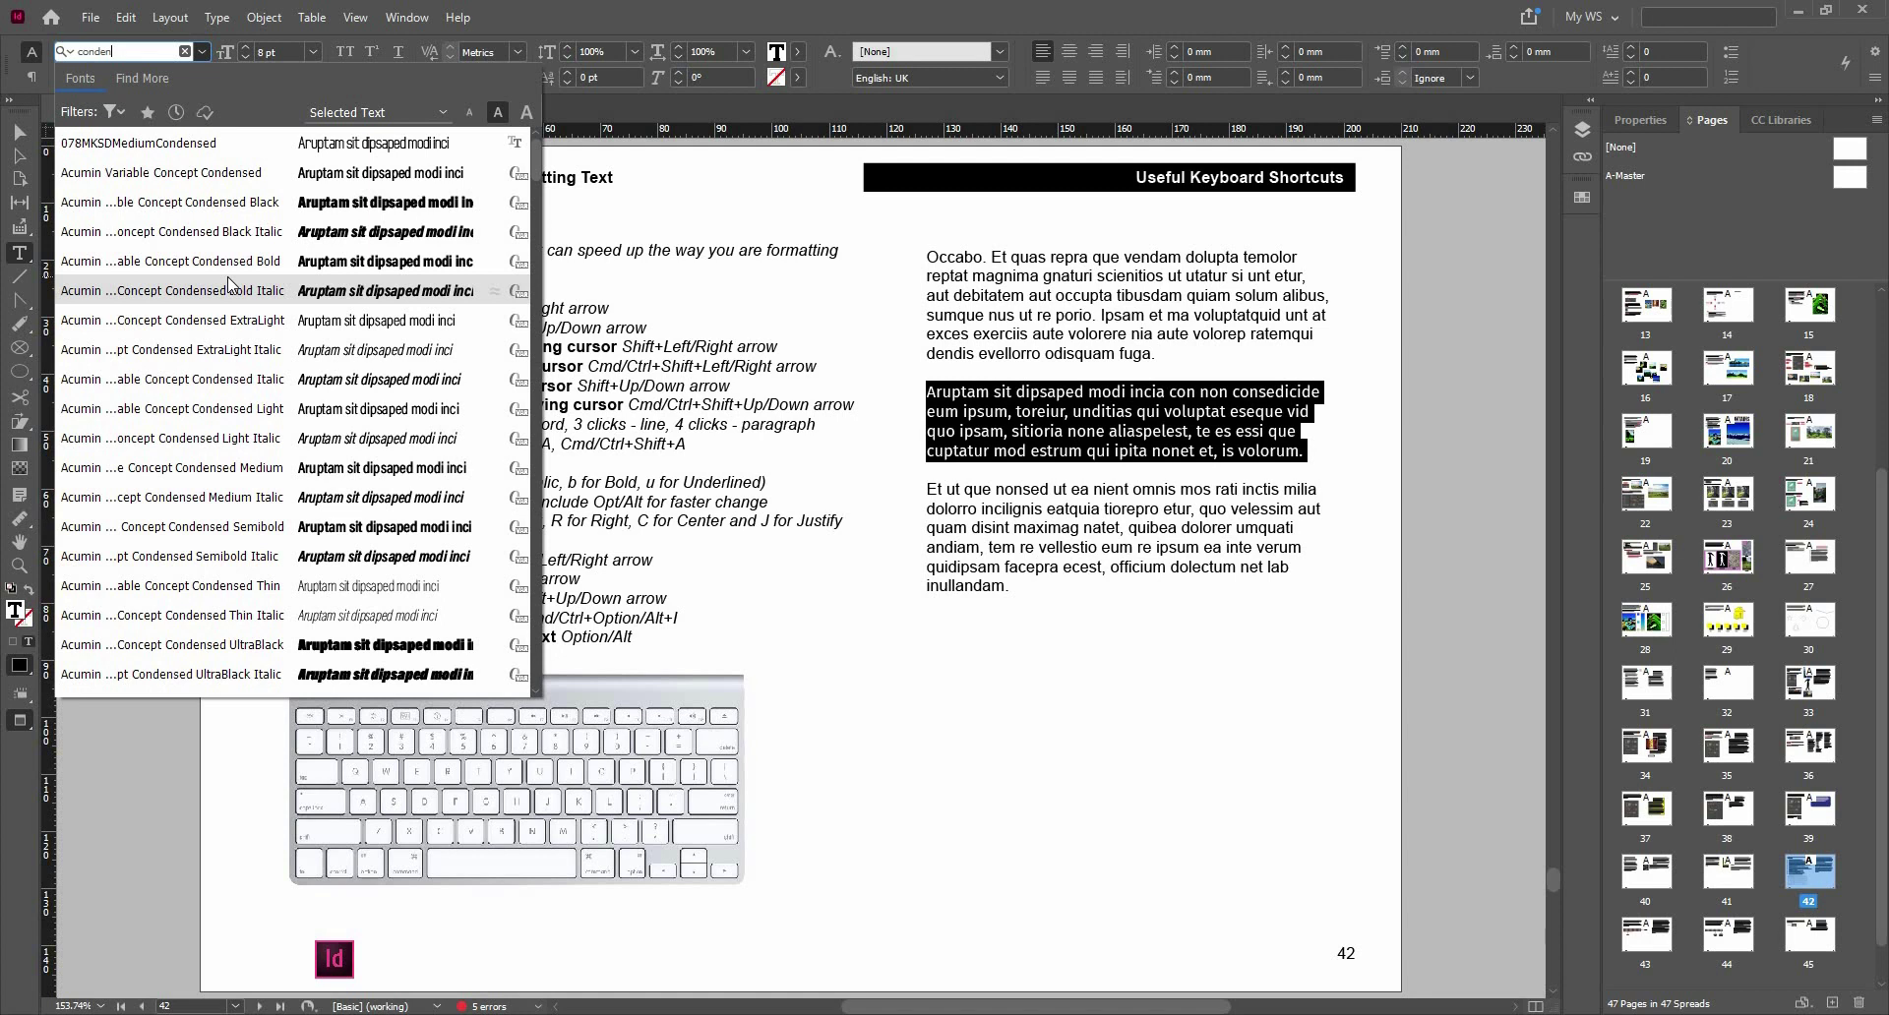
left_click(65, 51)
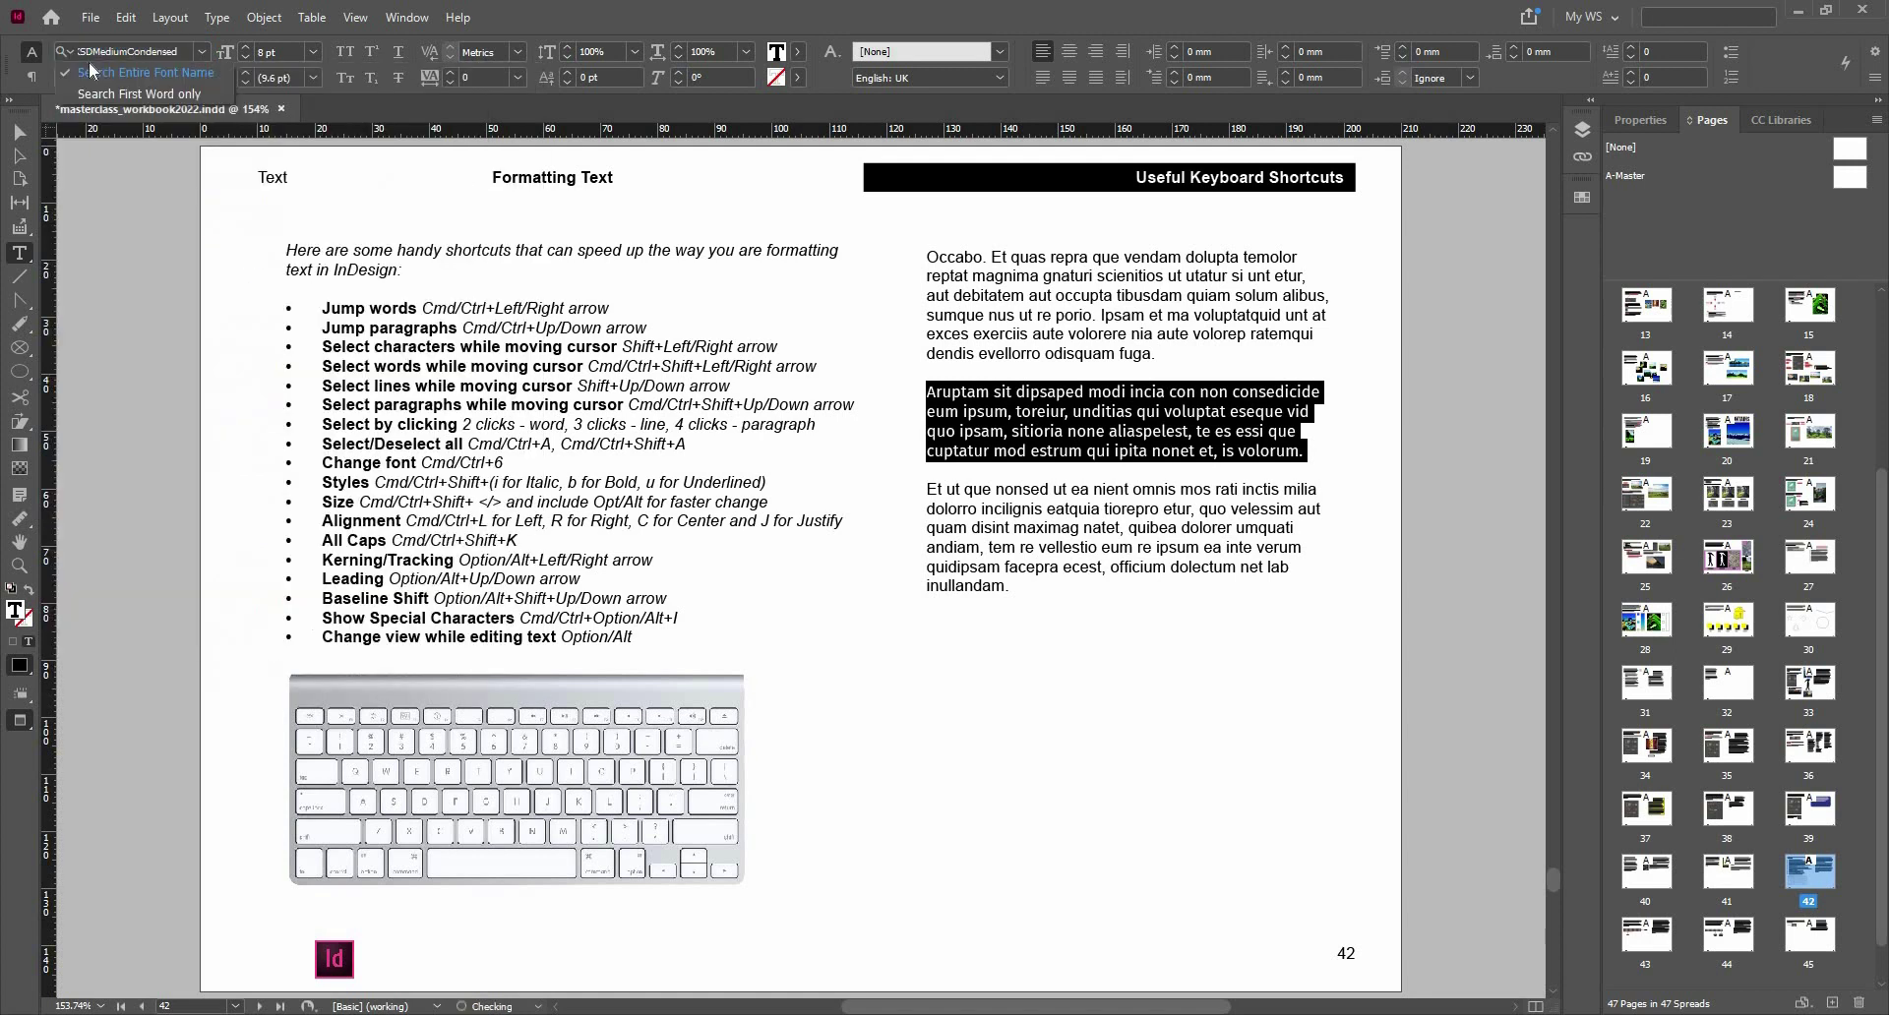
- Search the fonts for "arial" and apply Arial Regular to the selected paragraph
left_click(150, 52)
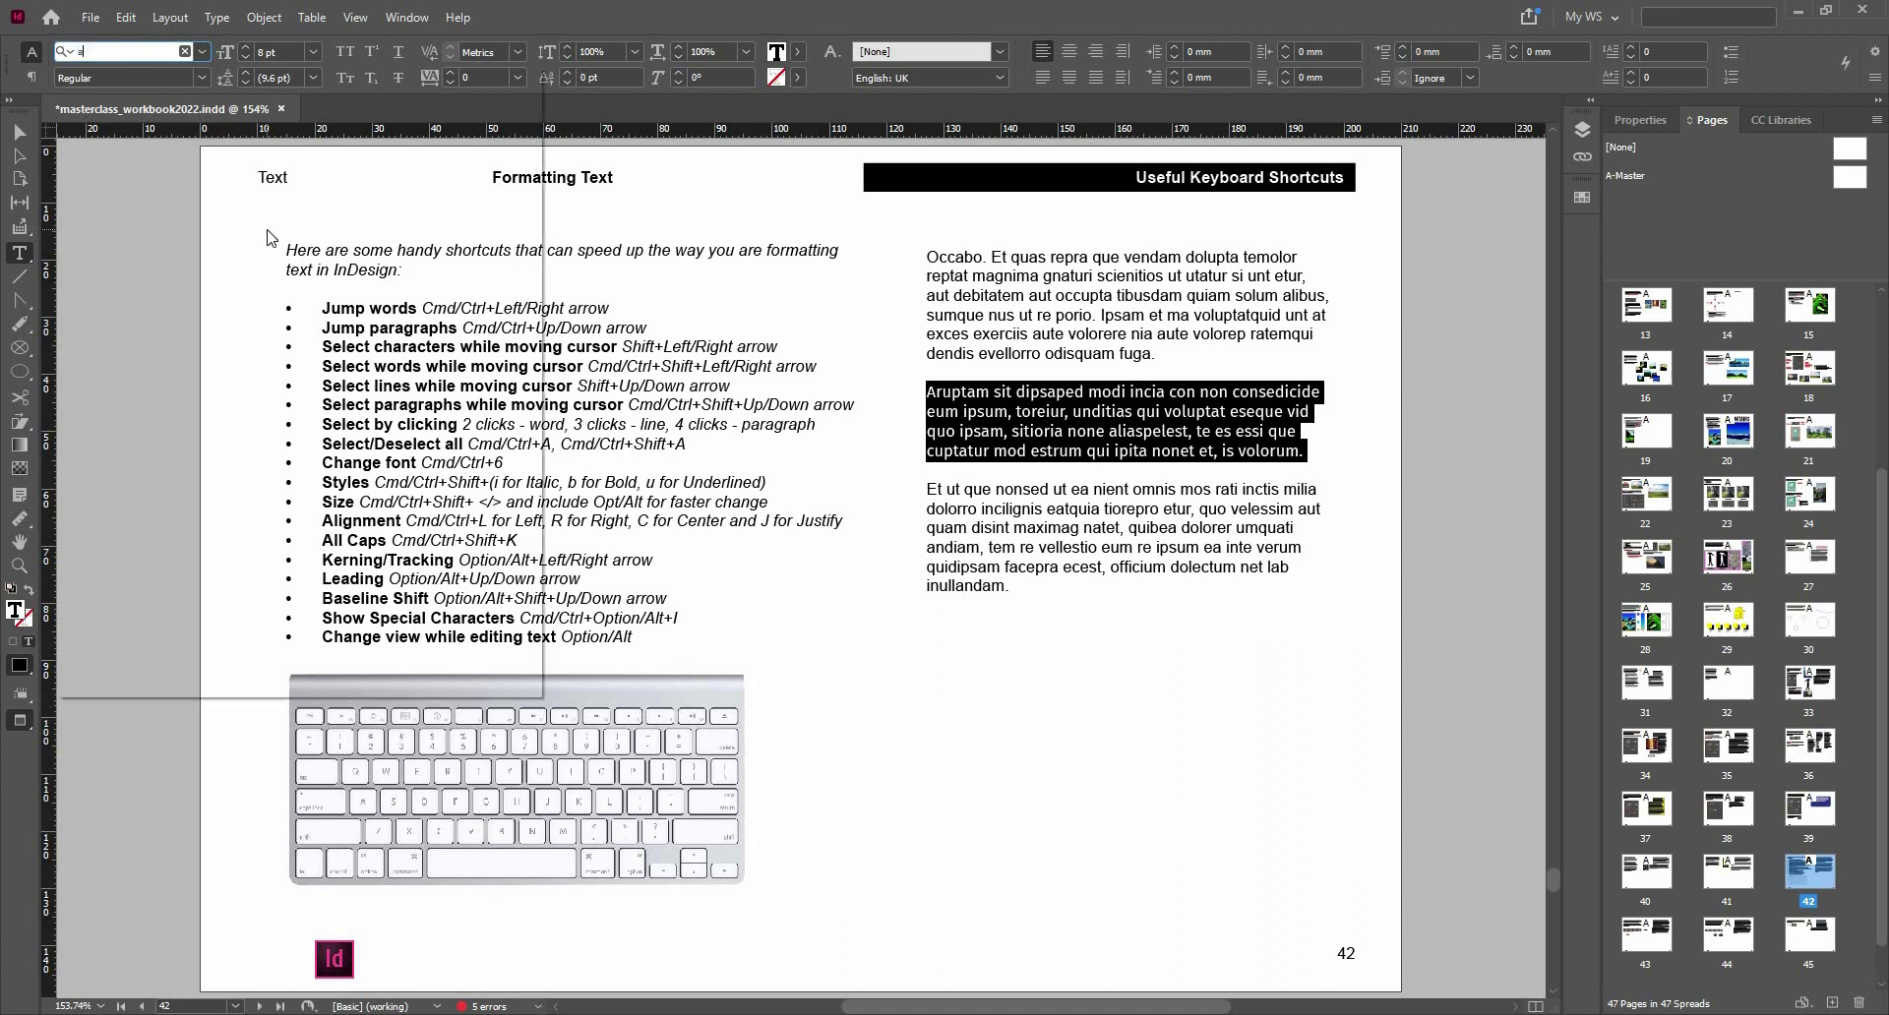
type("arial")
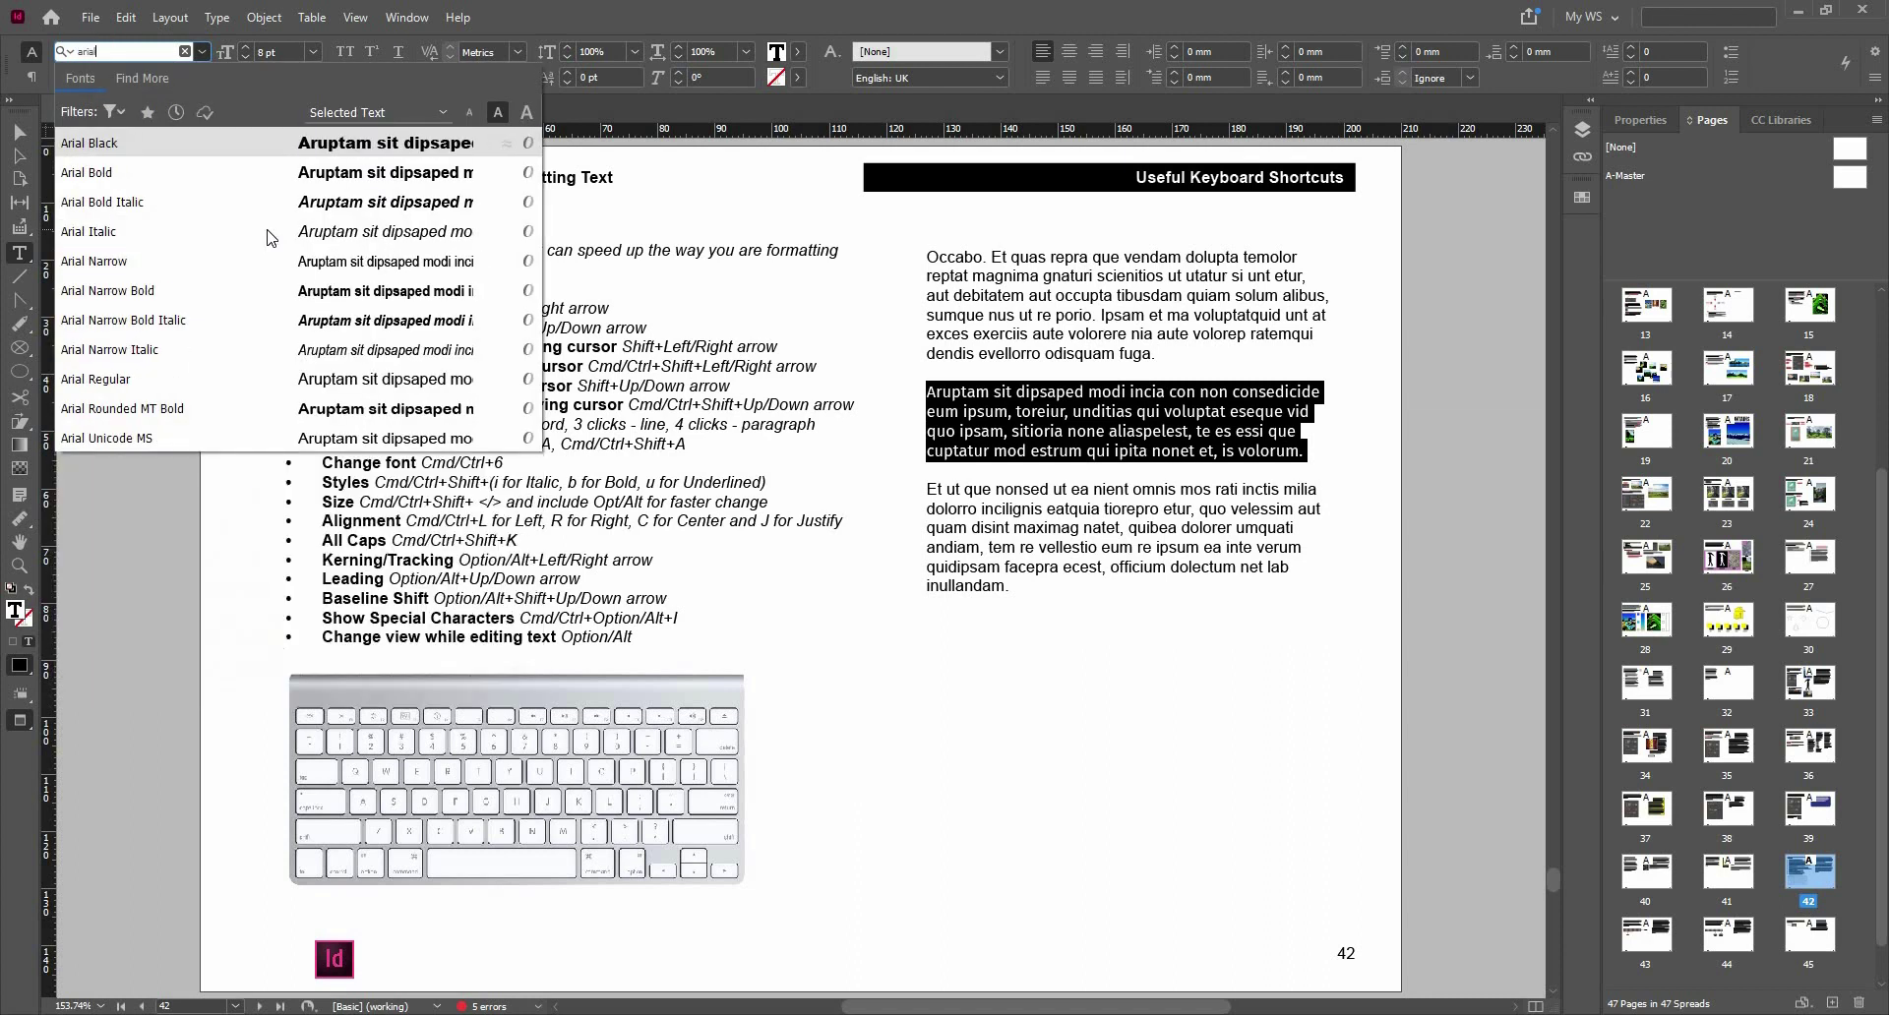
left_click(240, 389)
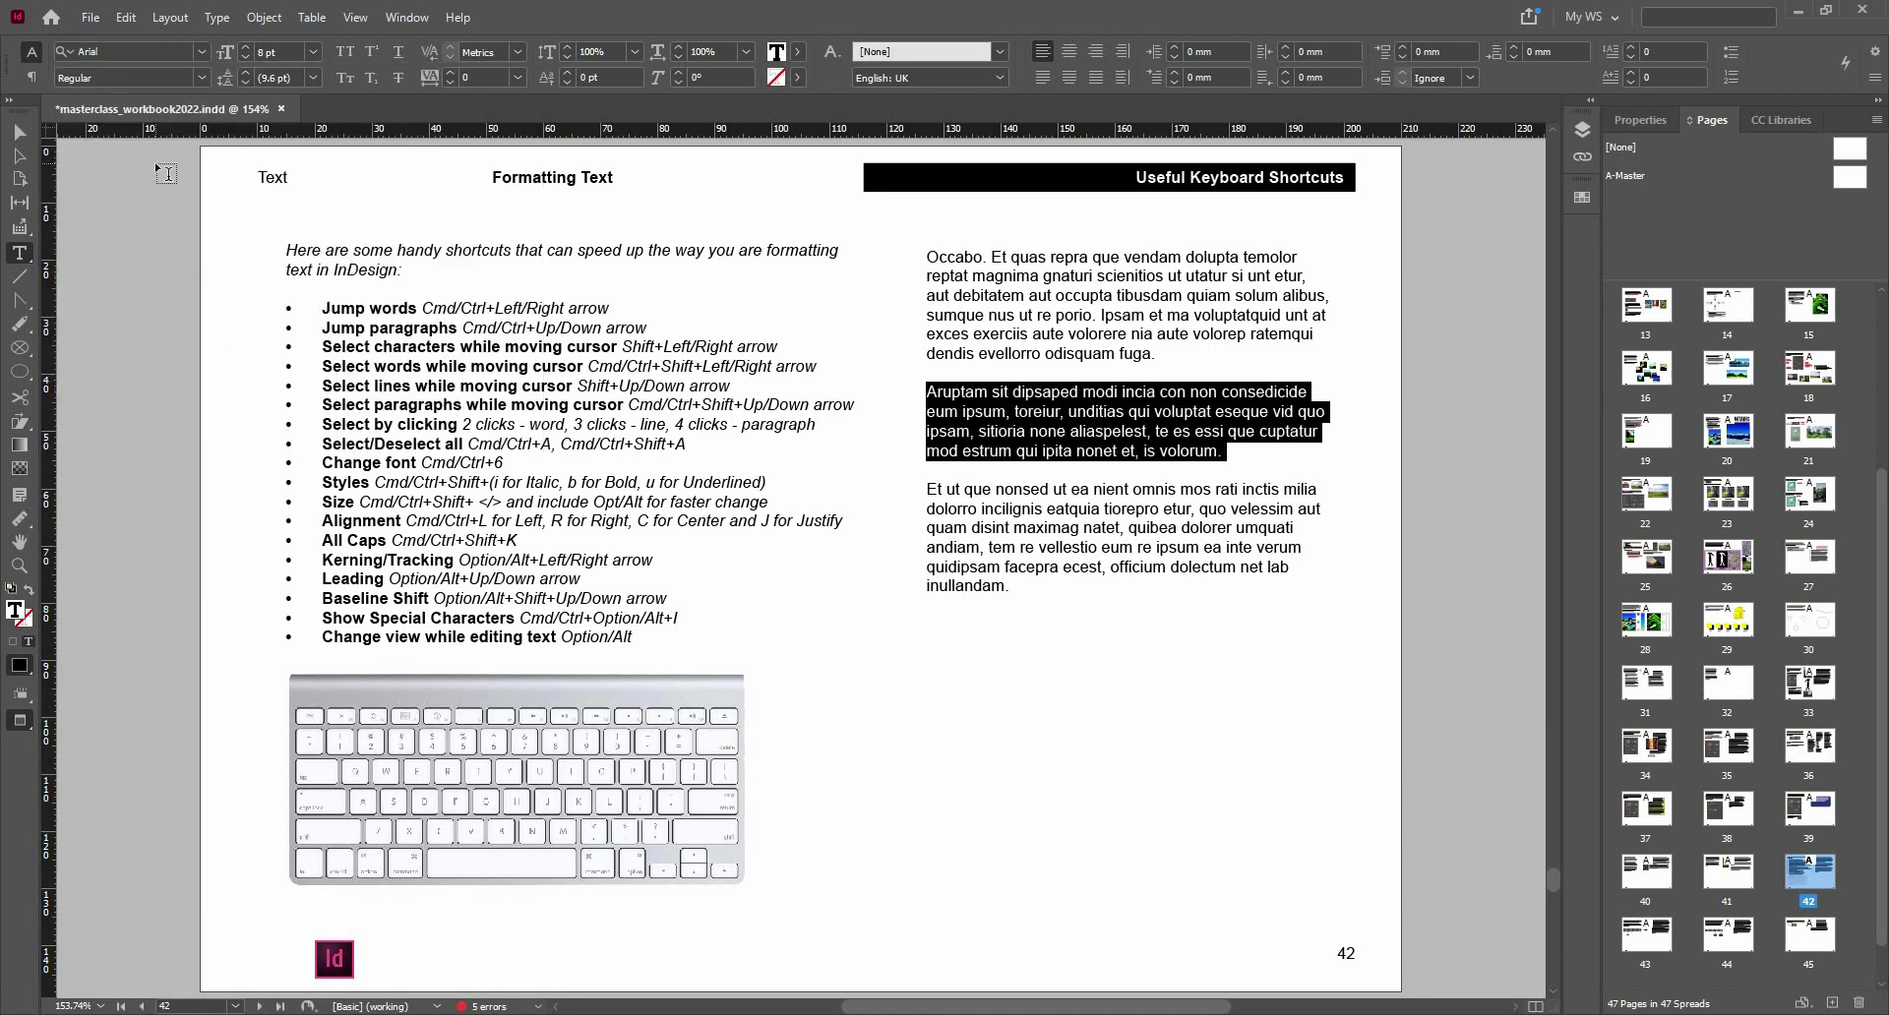
- Review the Arial font styles, make the selected paragraph bold and italic, and set its style back to Regular
left_click(197, 77)
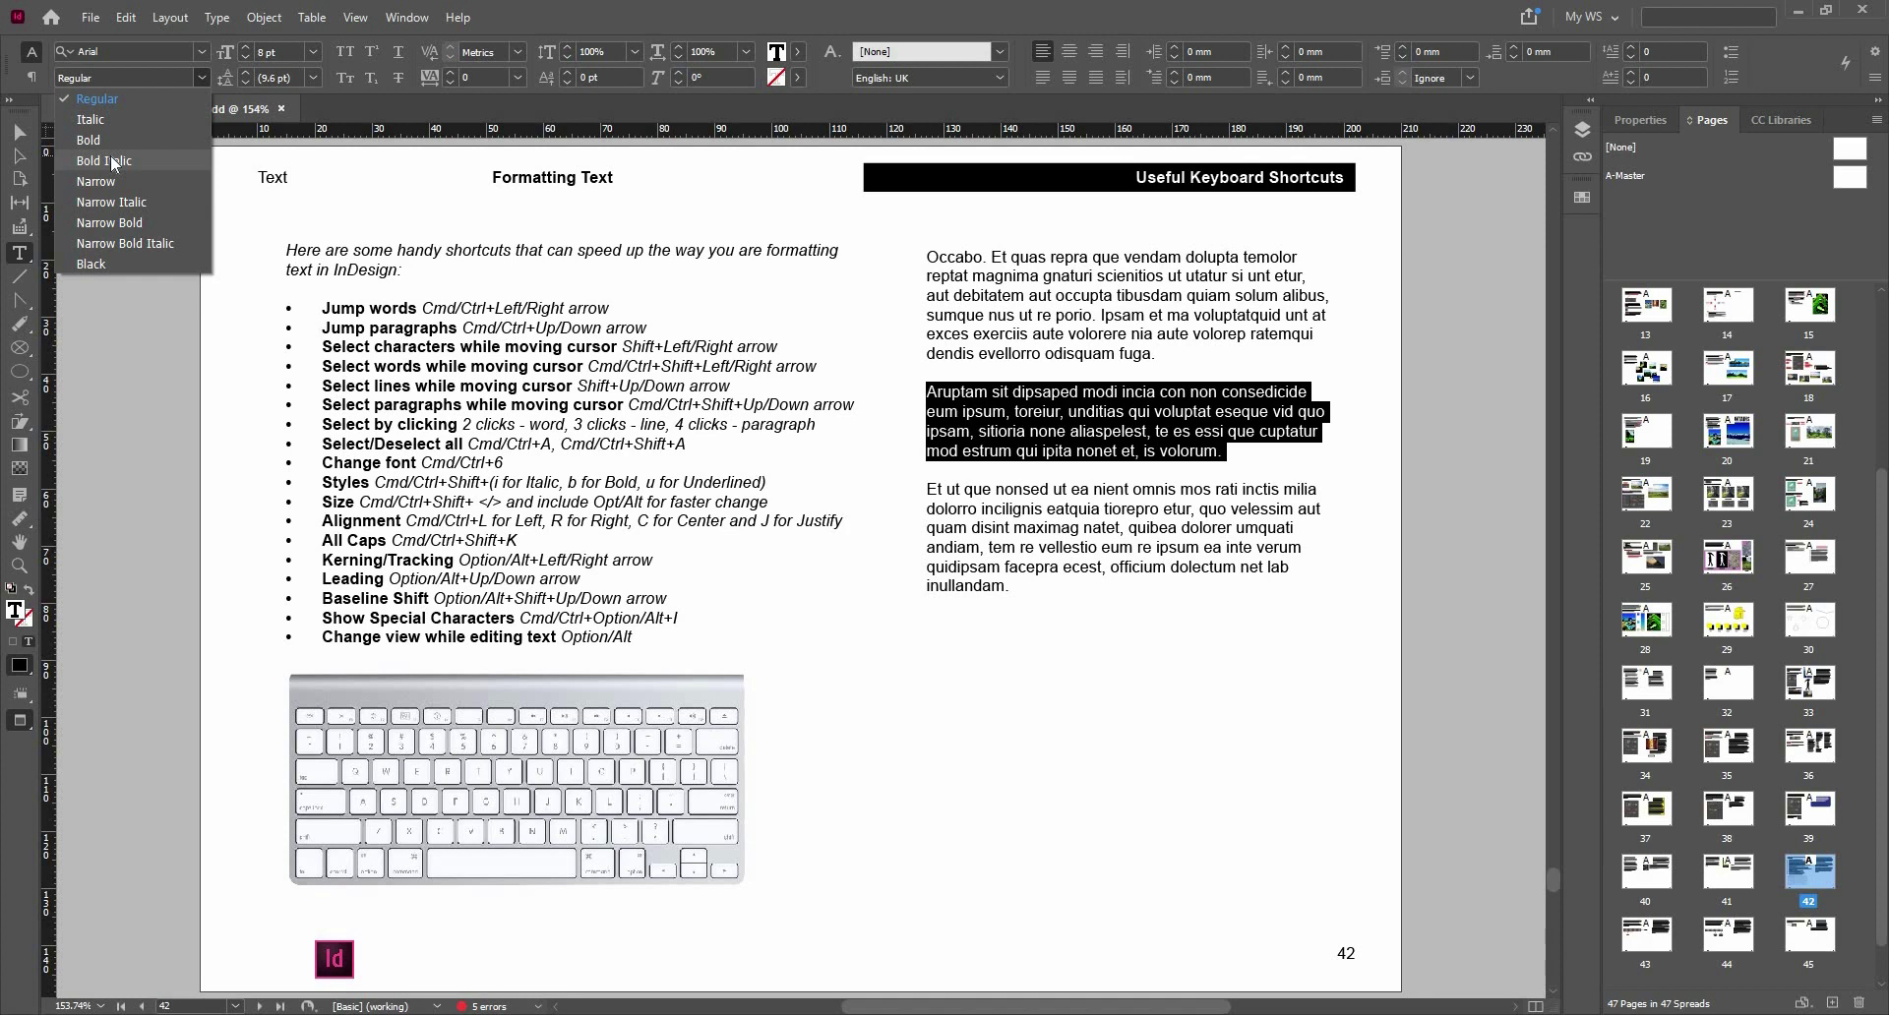
left_click(201, 79)
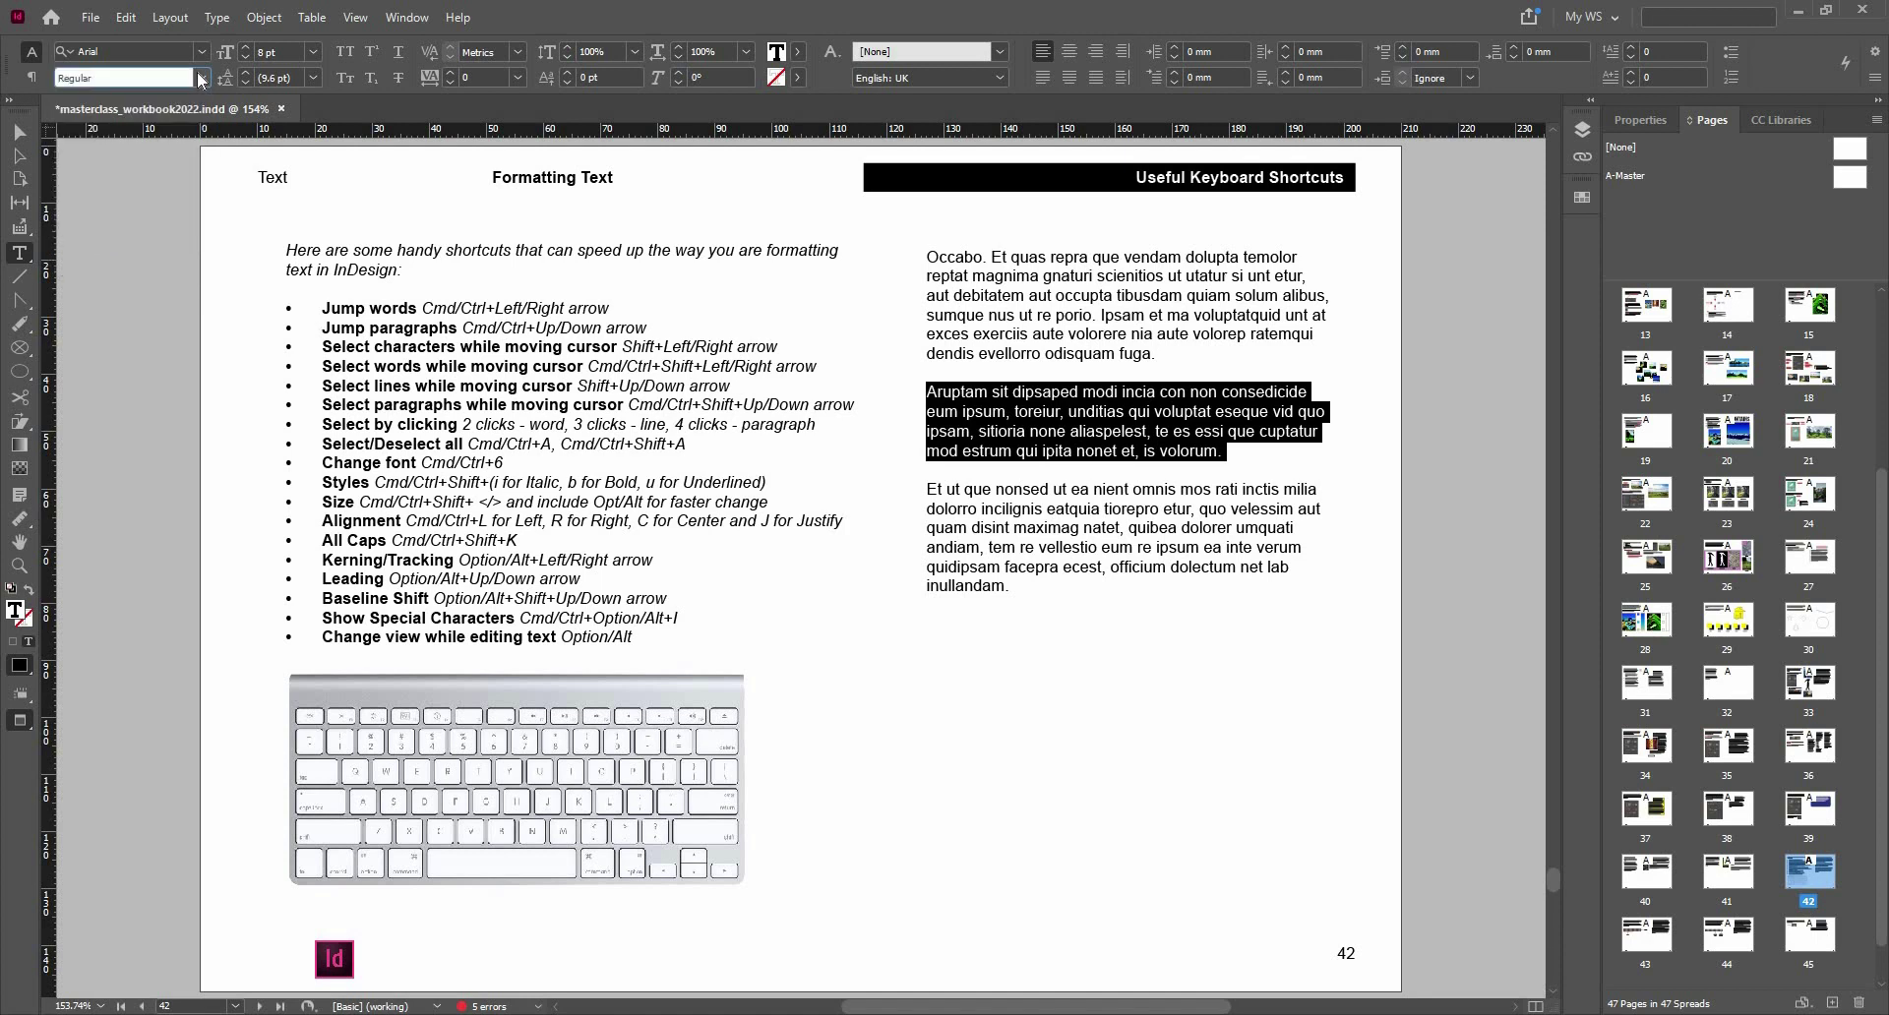
key("ctrl+shift+b")
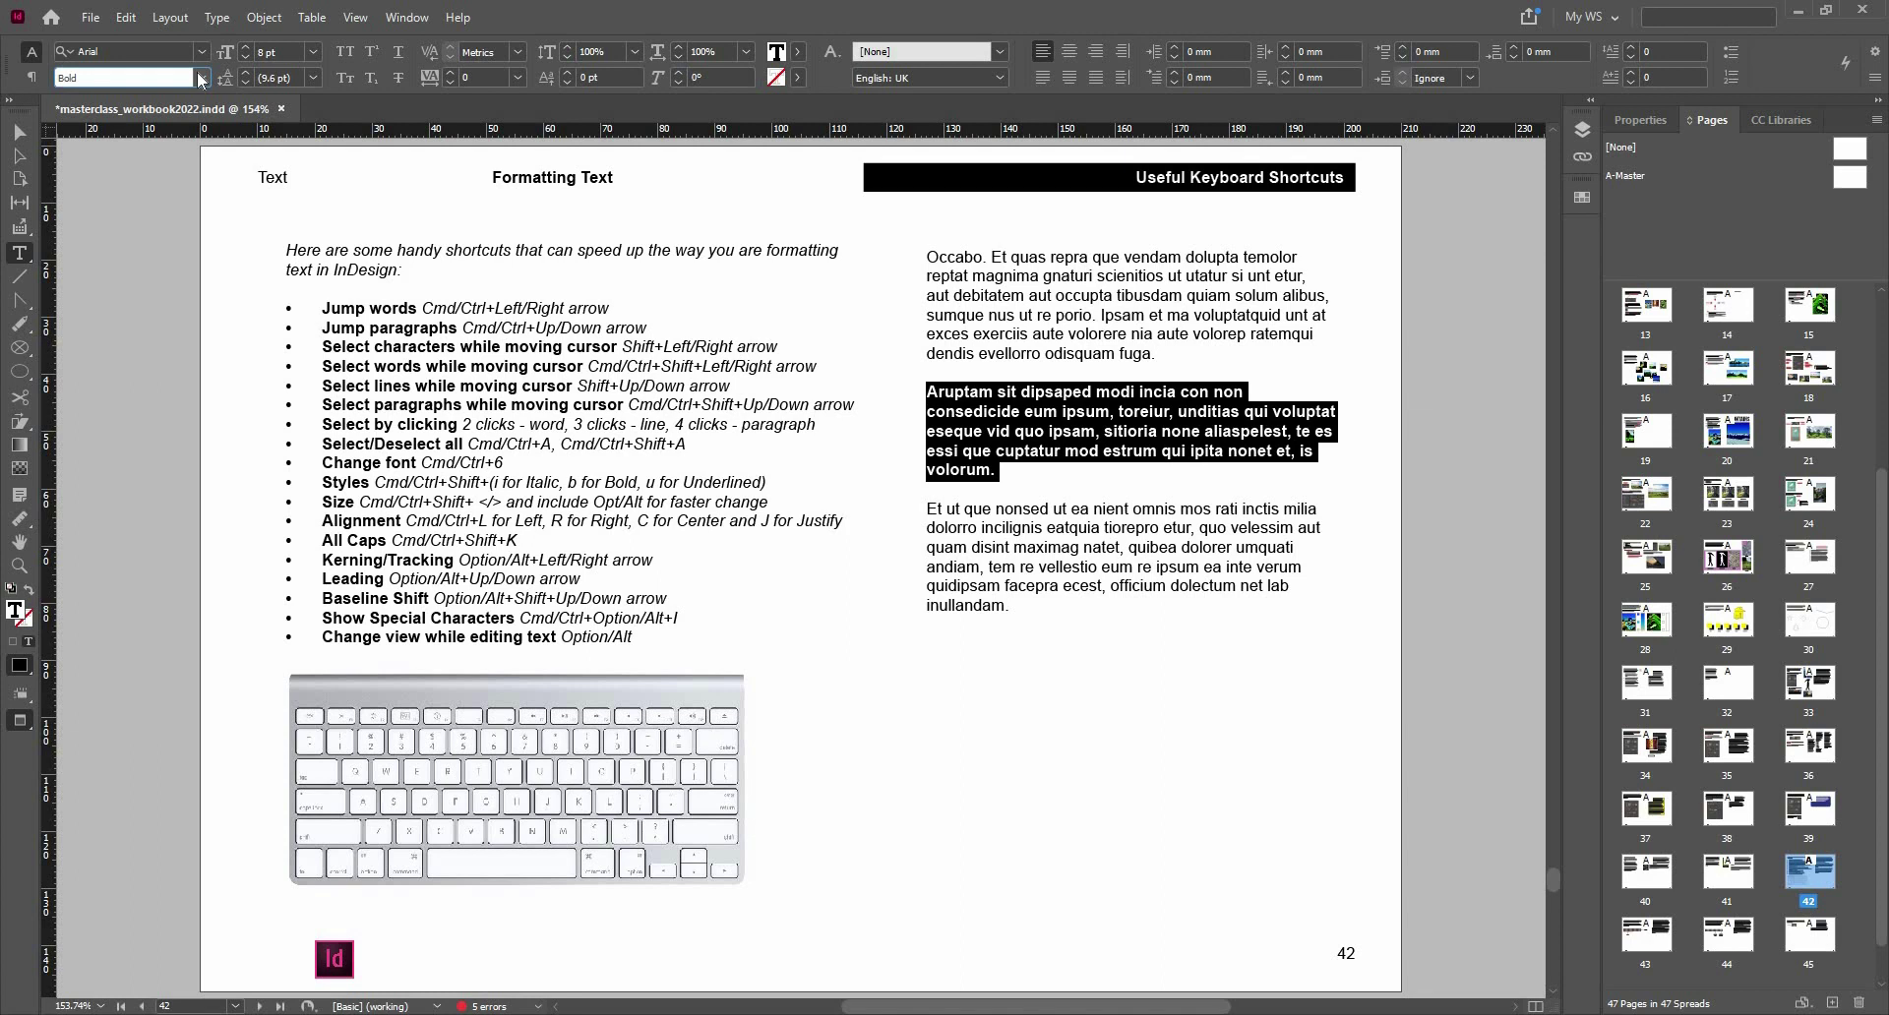
key("ctrl+shift+i")
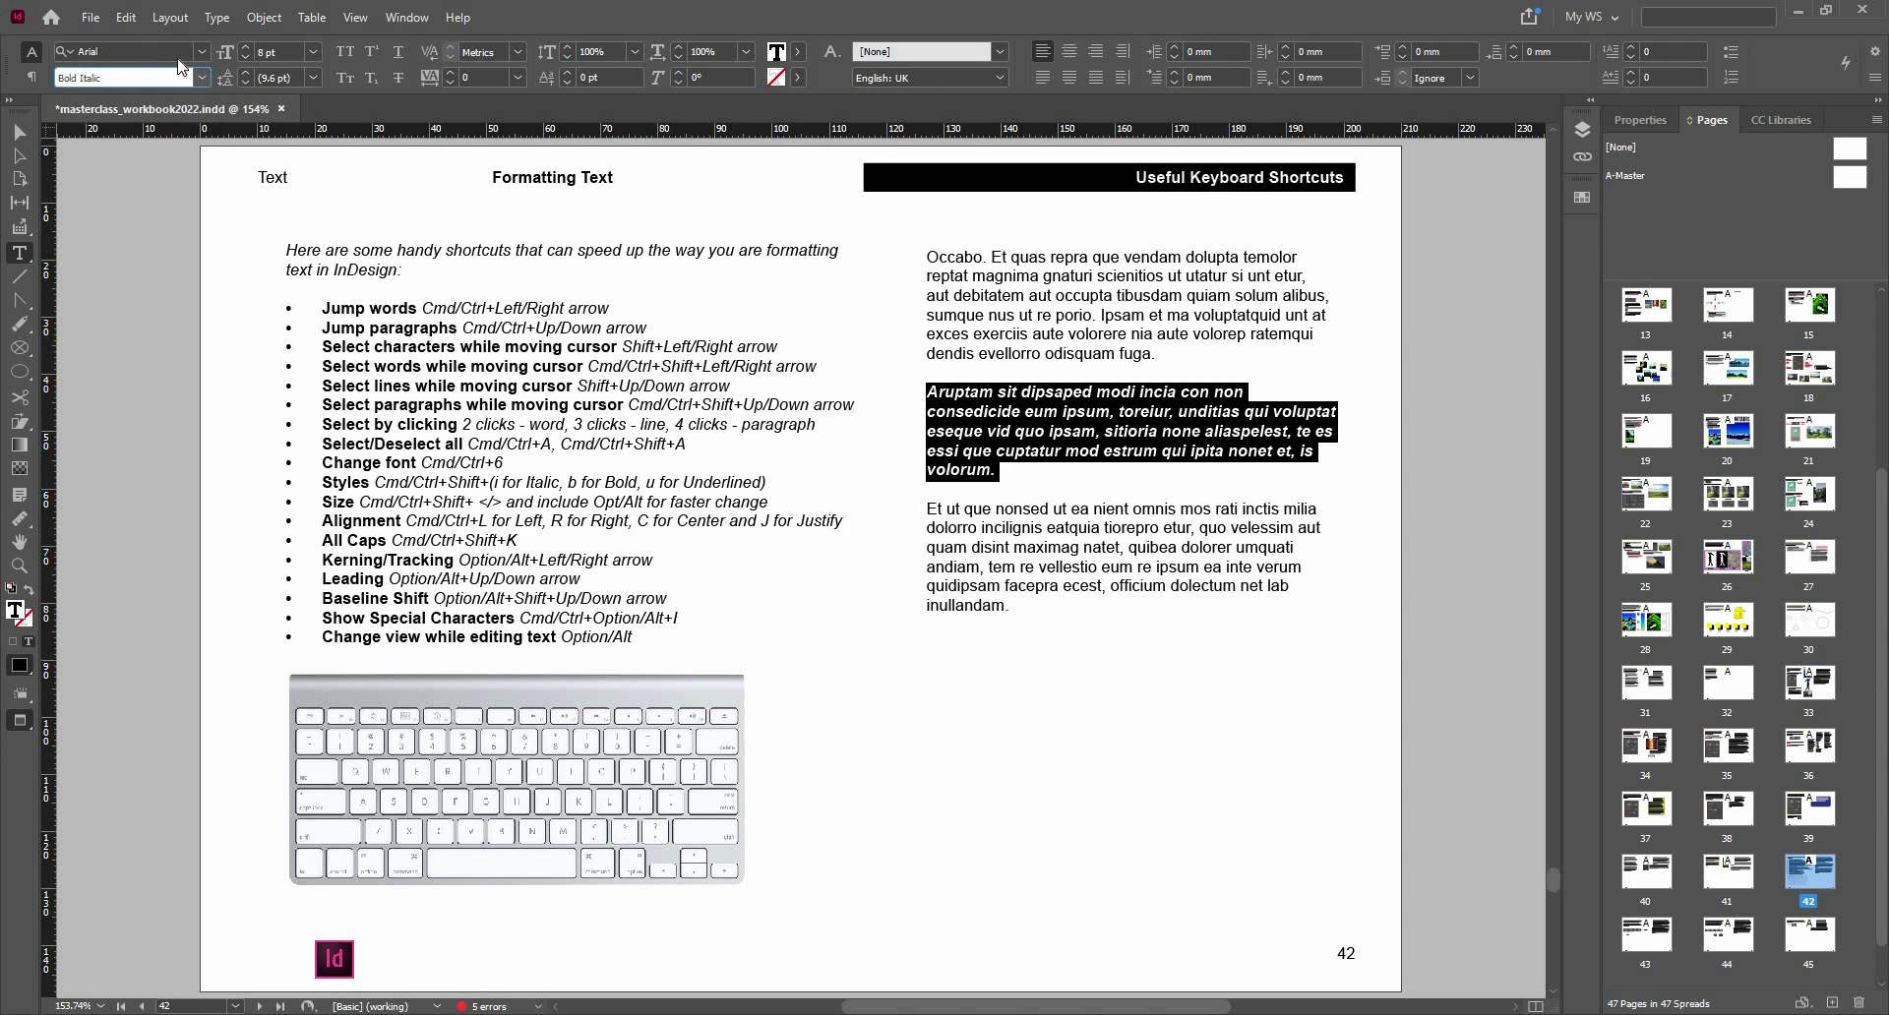
type("R")
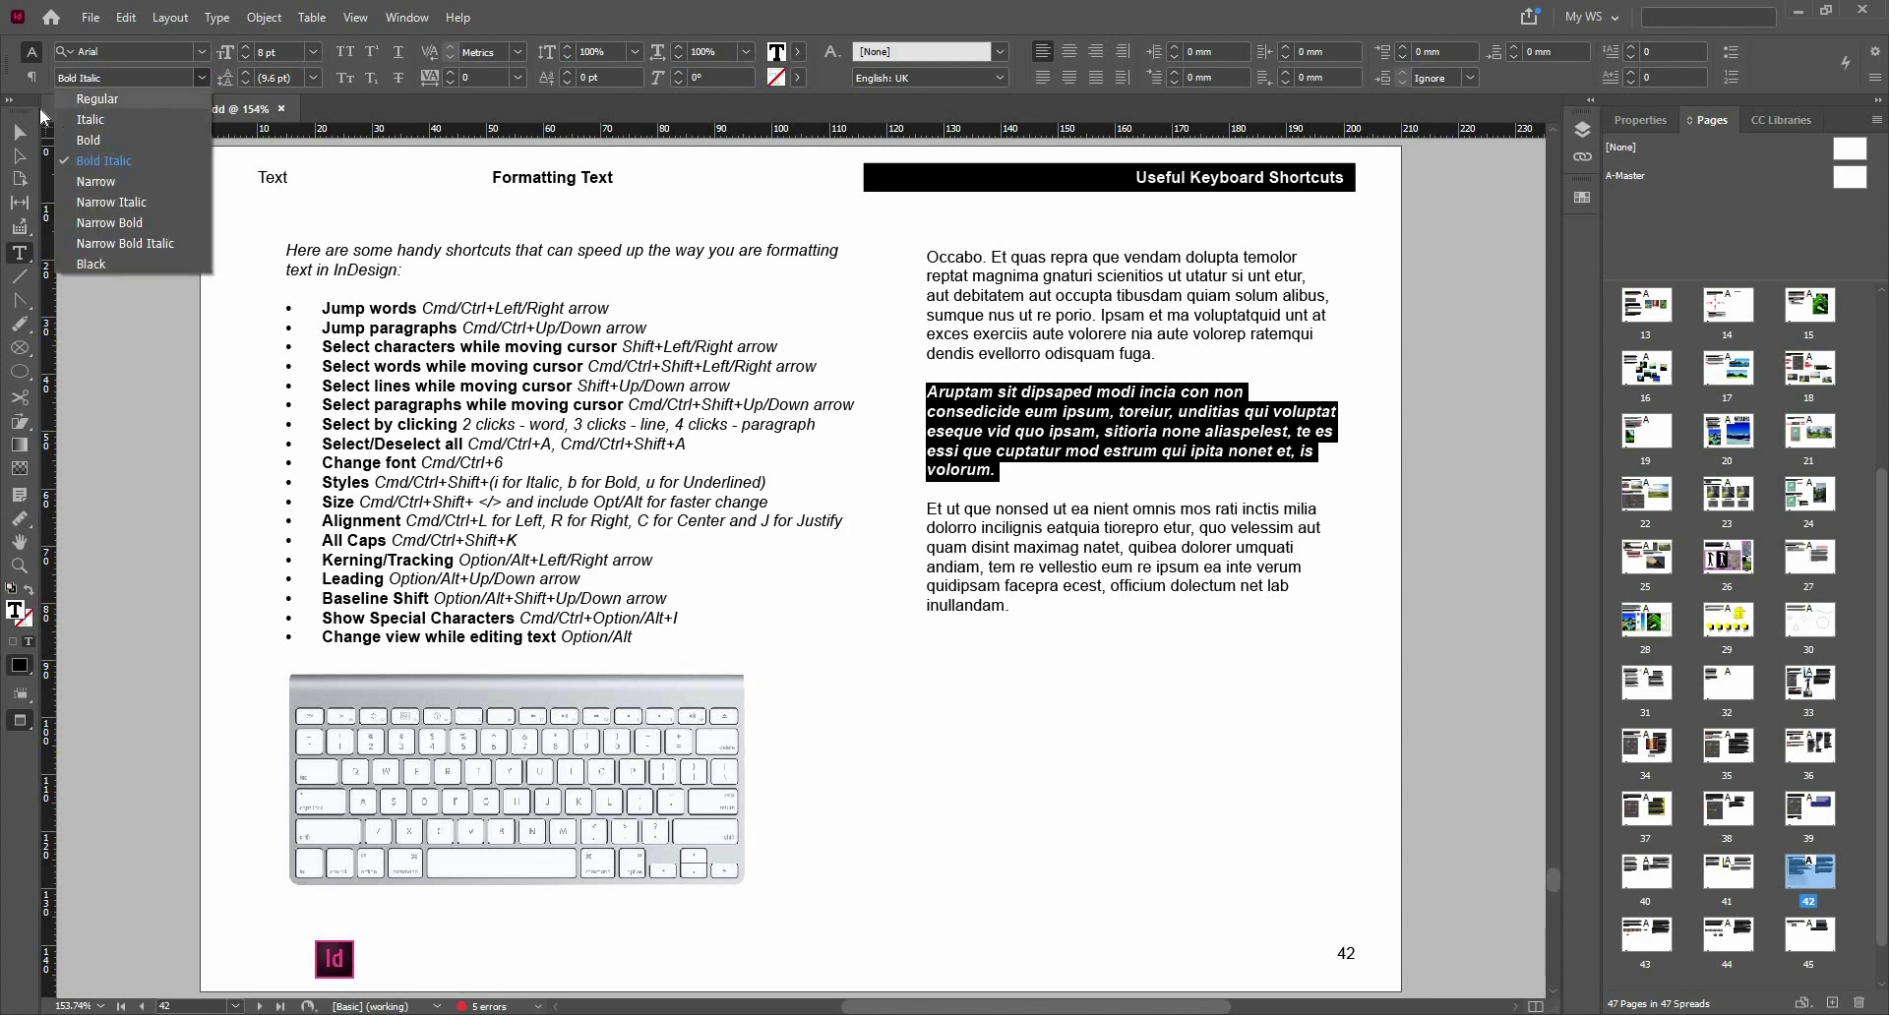
key("Return")
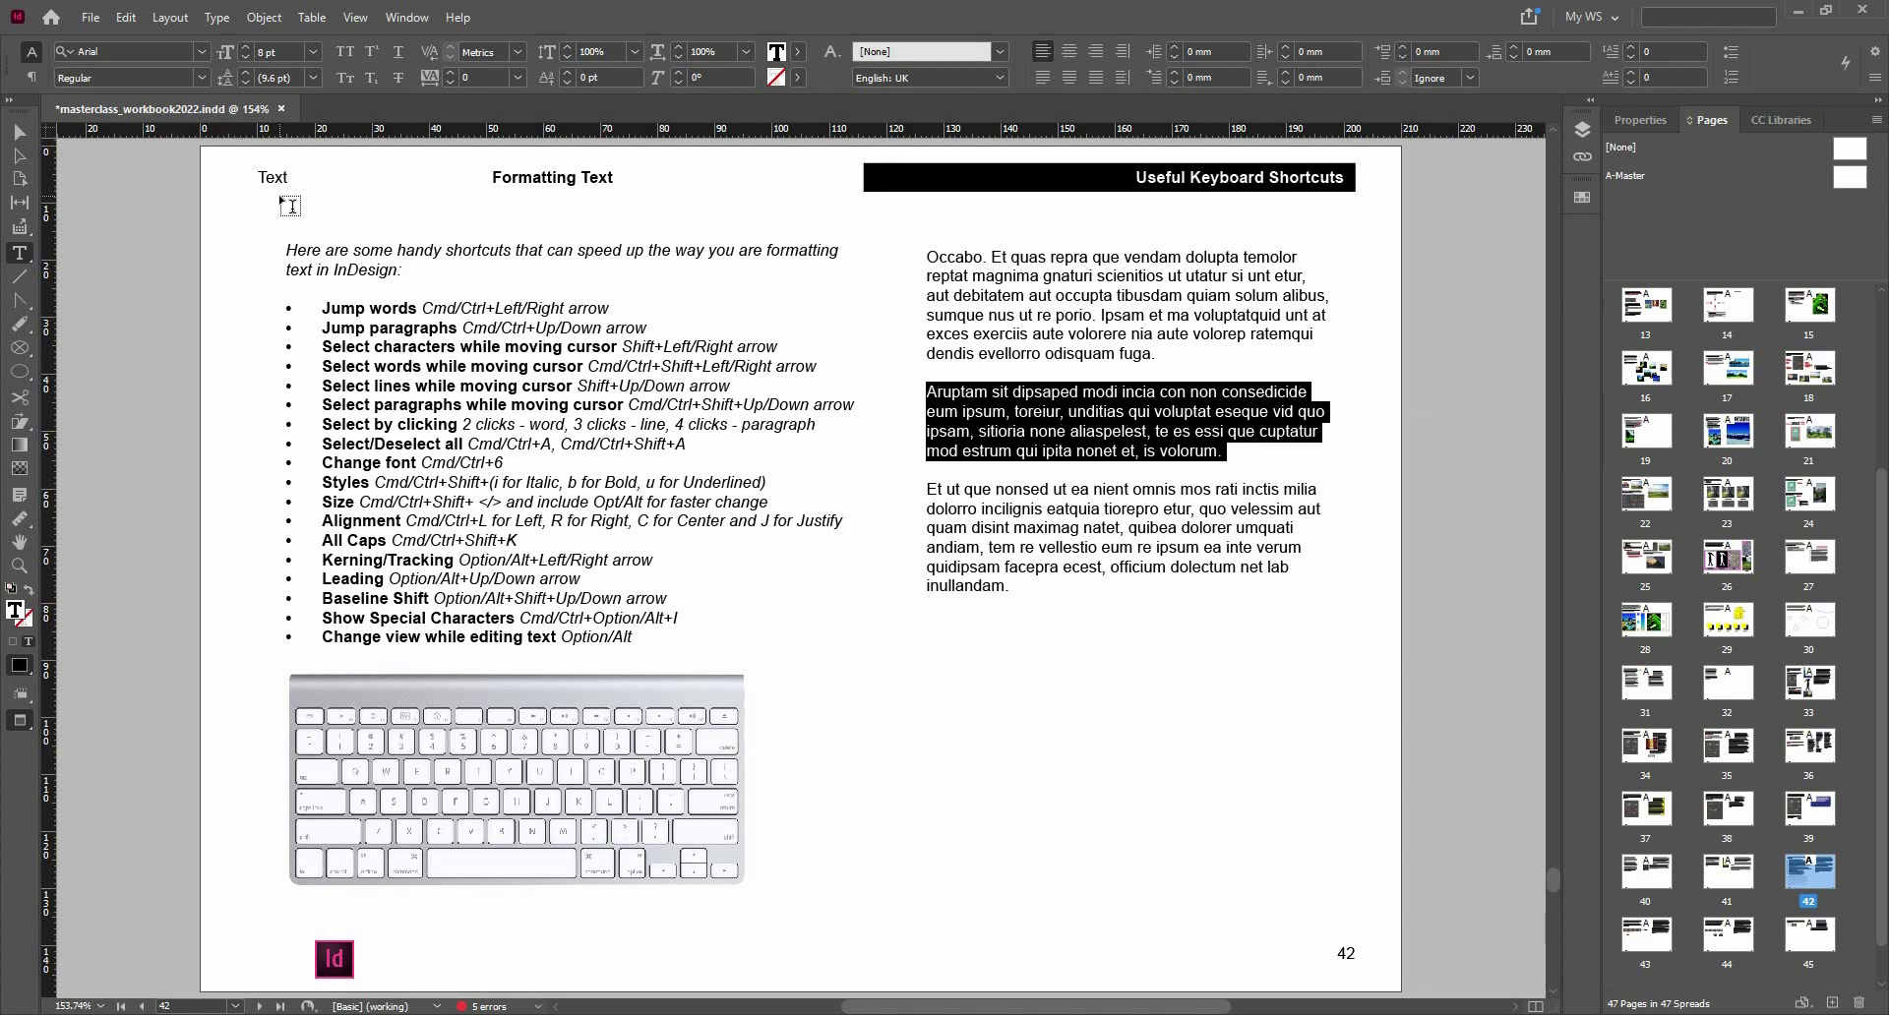
- Browse the Excercise and !Workbook folders for a practice document and open missing_font.indd
left_click(90, 17)
left_click(167, 63)
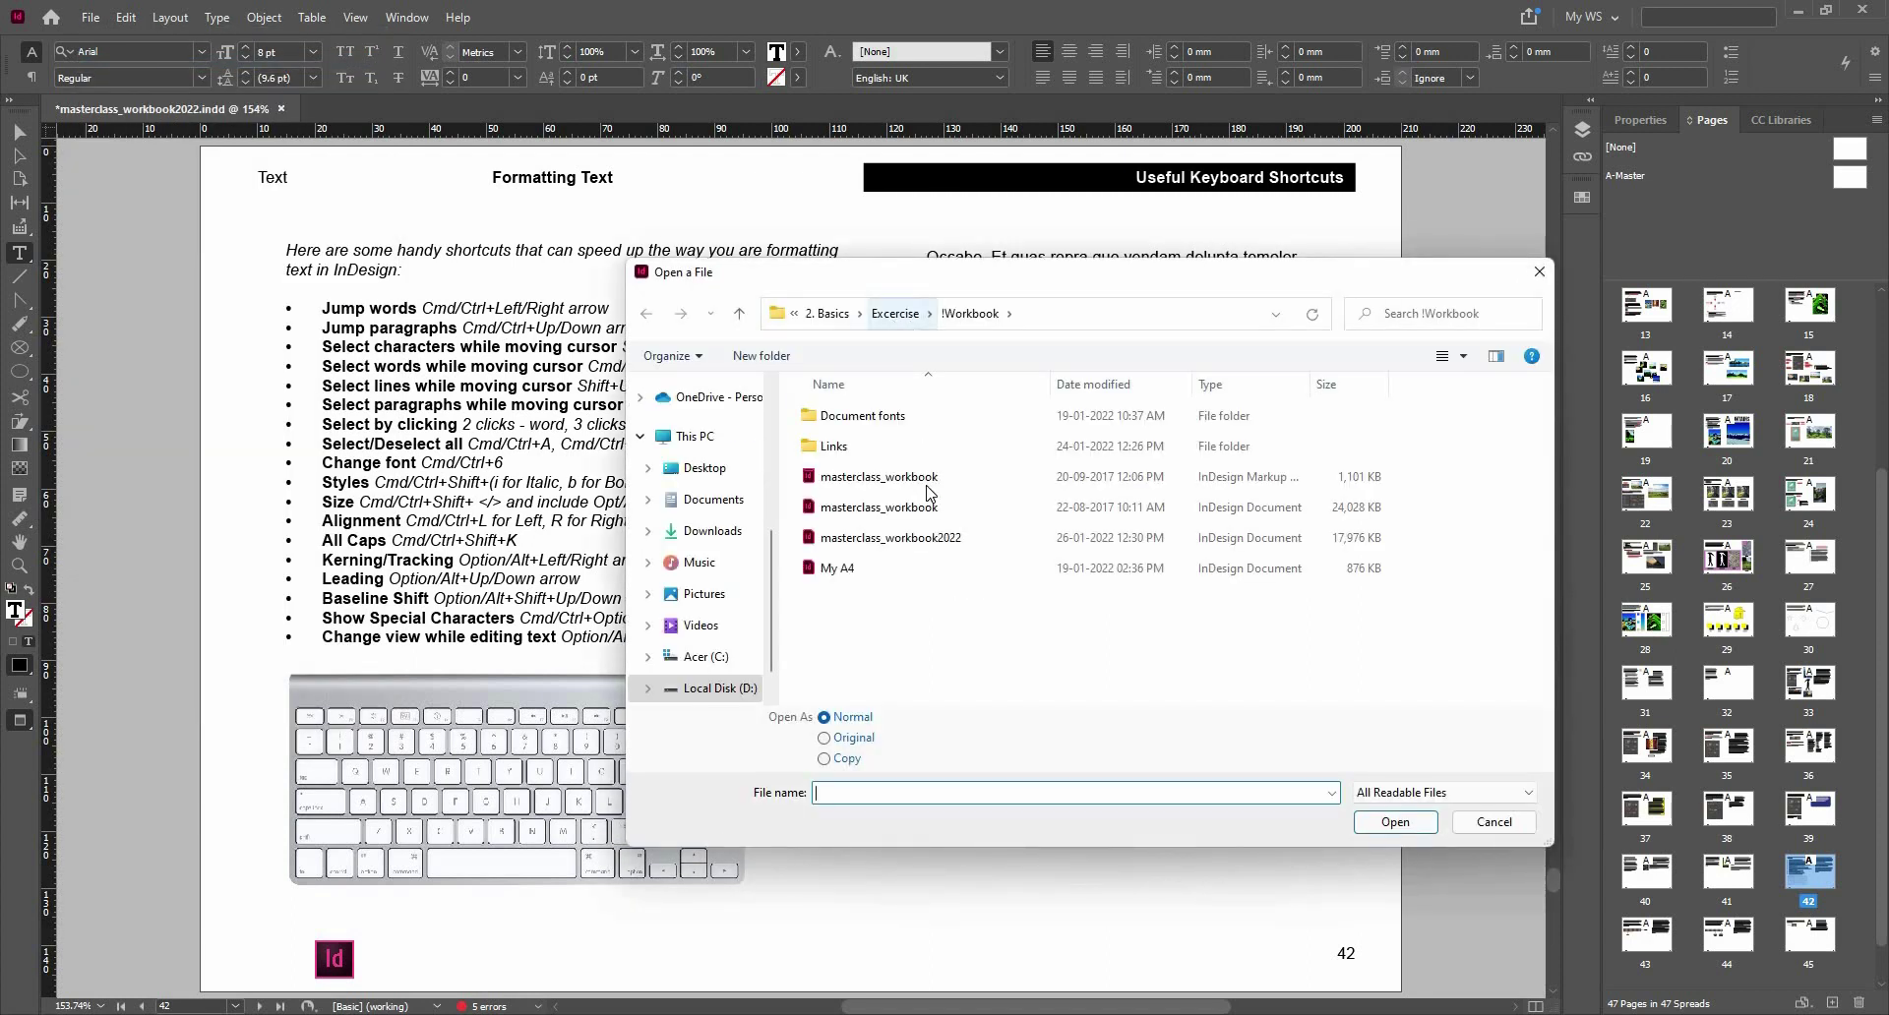
left_click(897, 314)
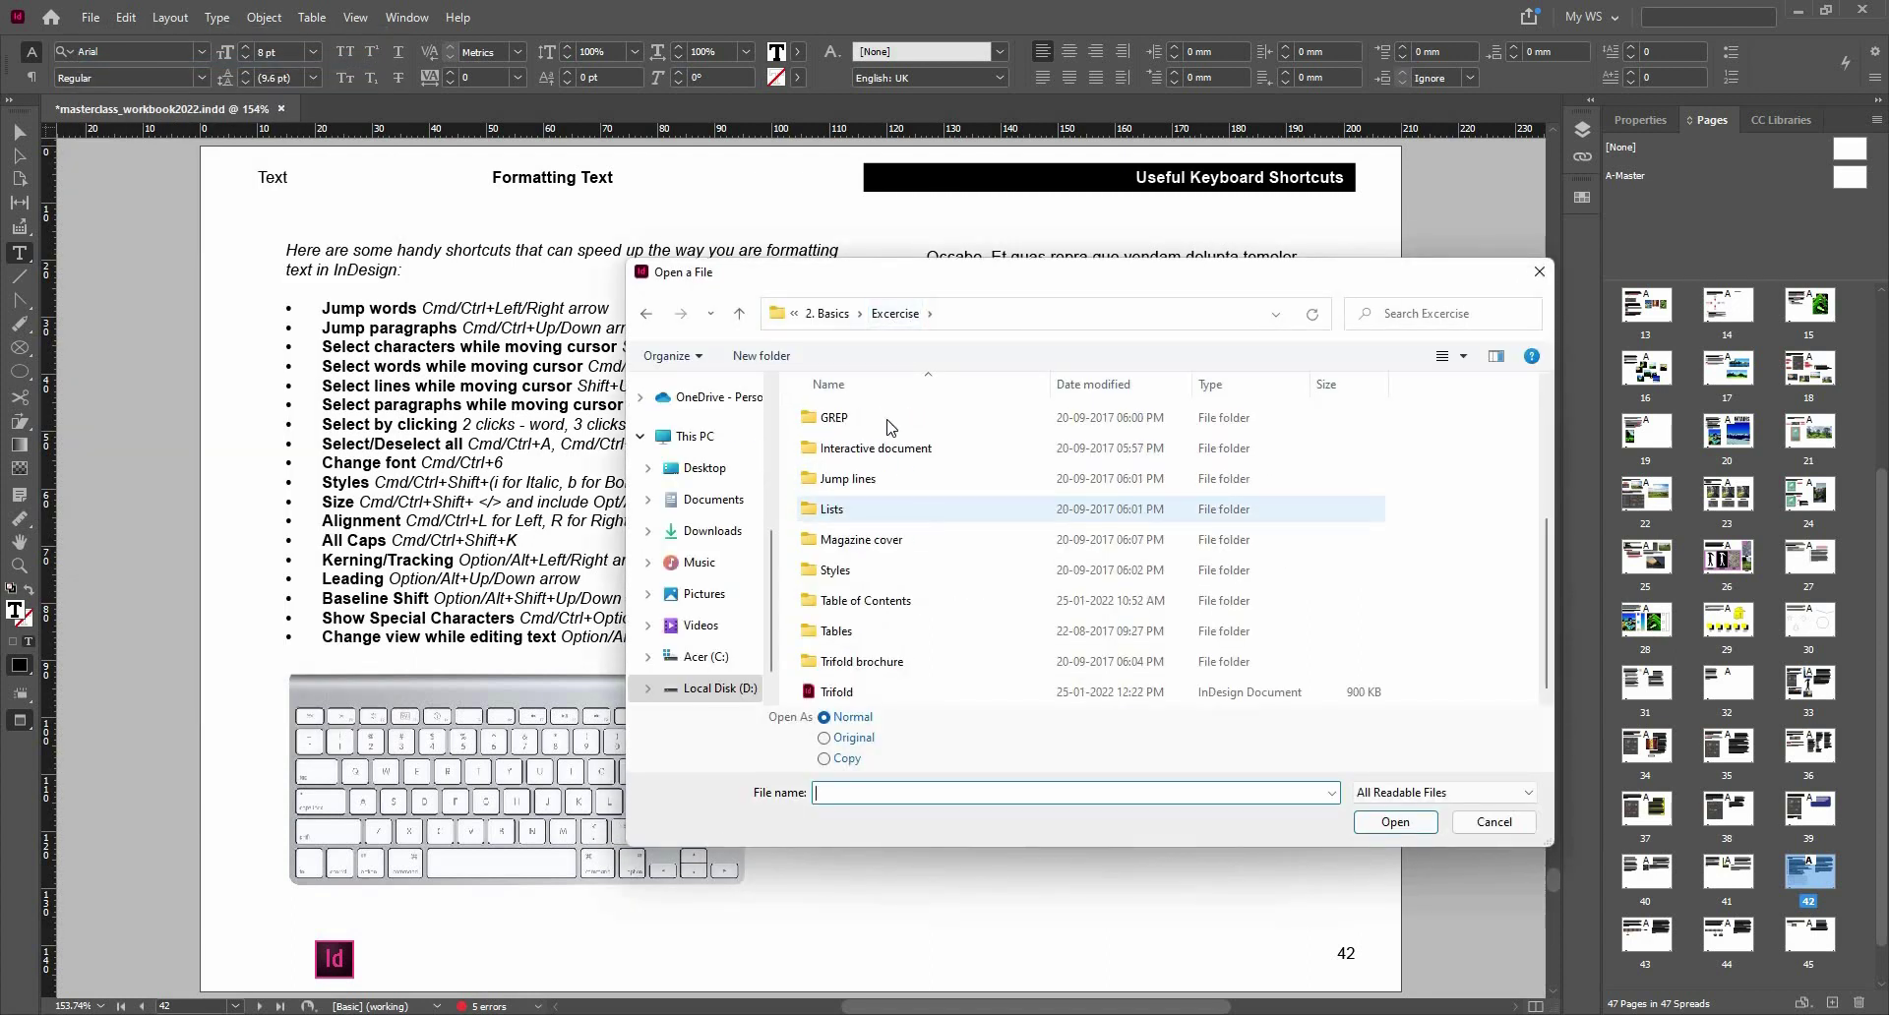
scroll(890, 423, "up", 2)
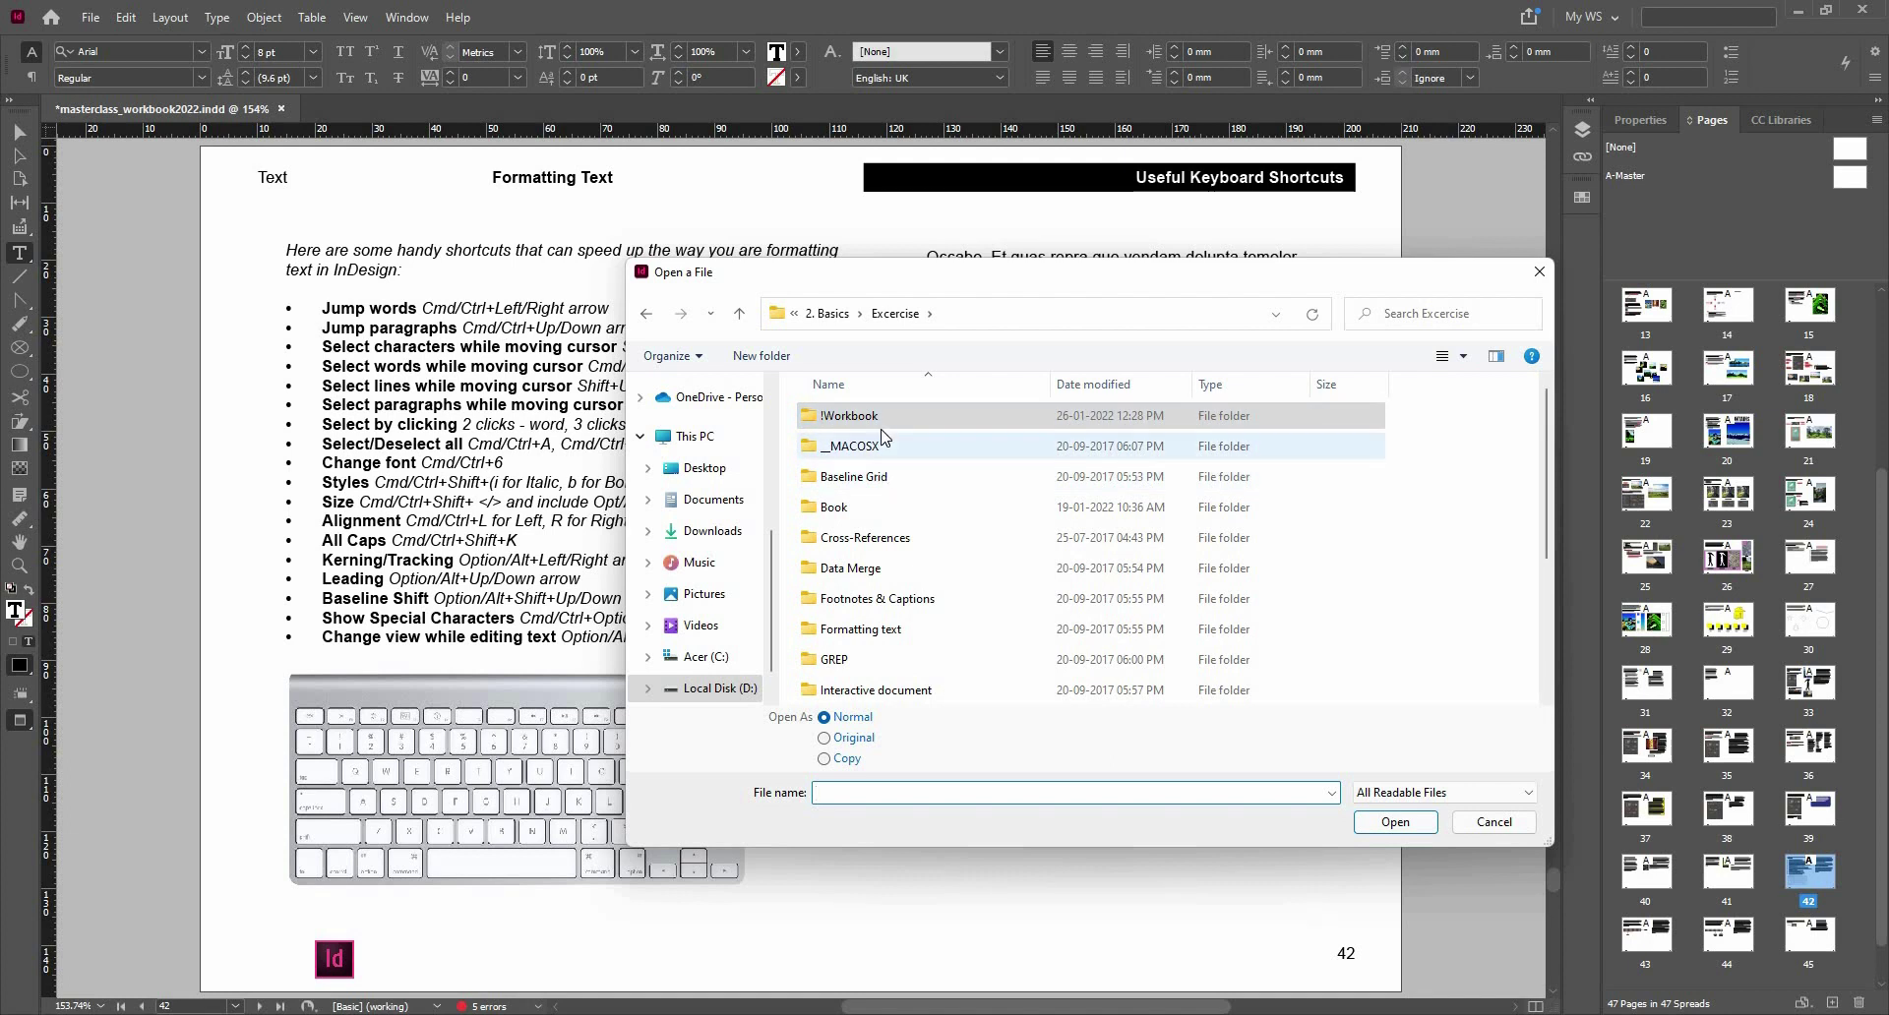
left_click(885, 416)
double_click(883, 415)
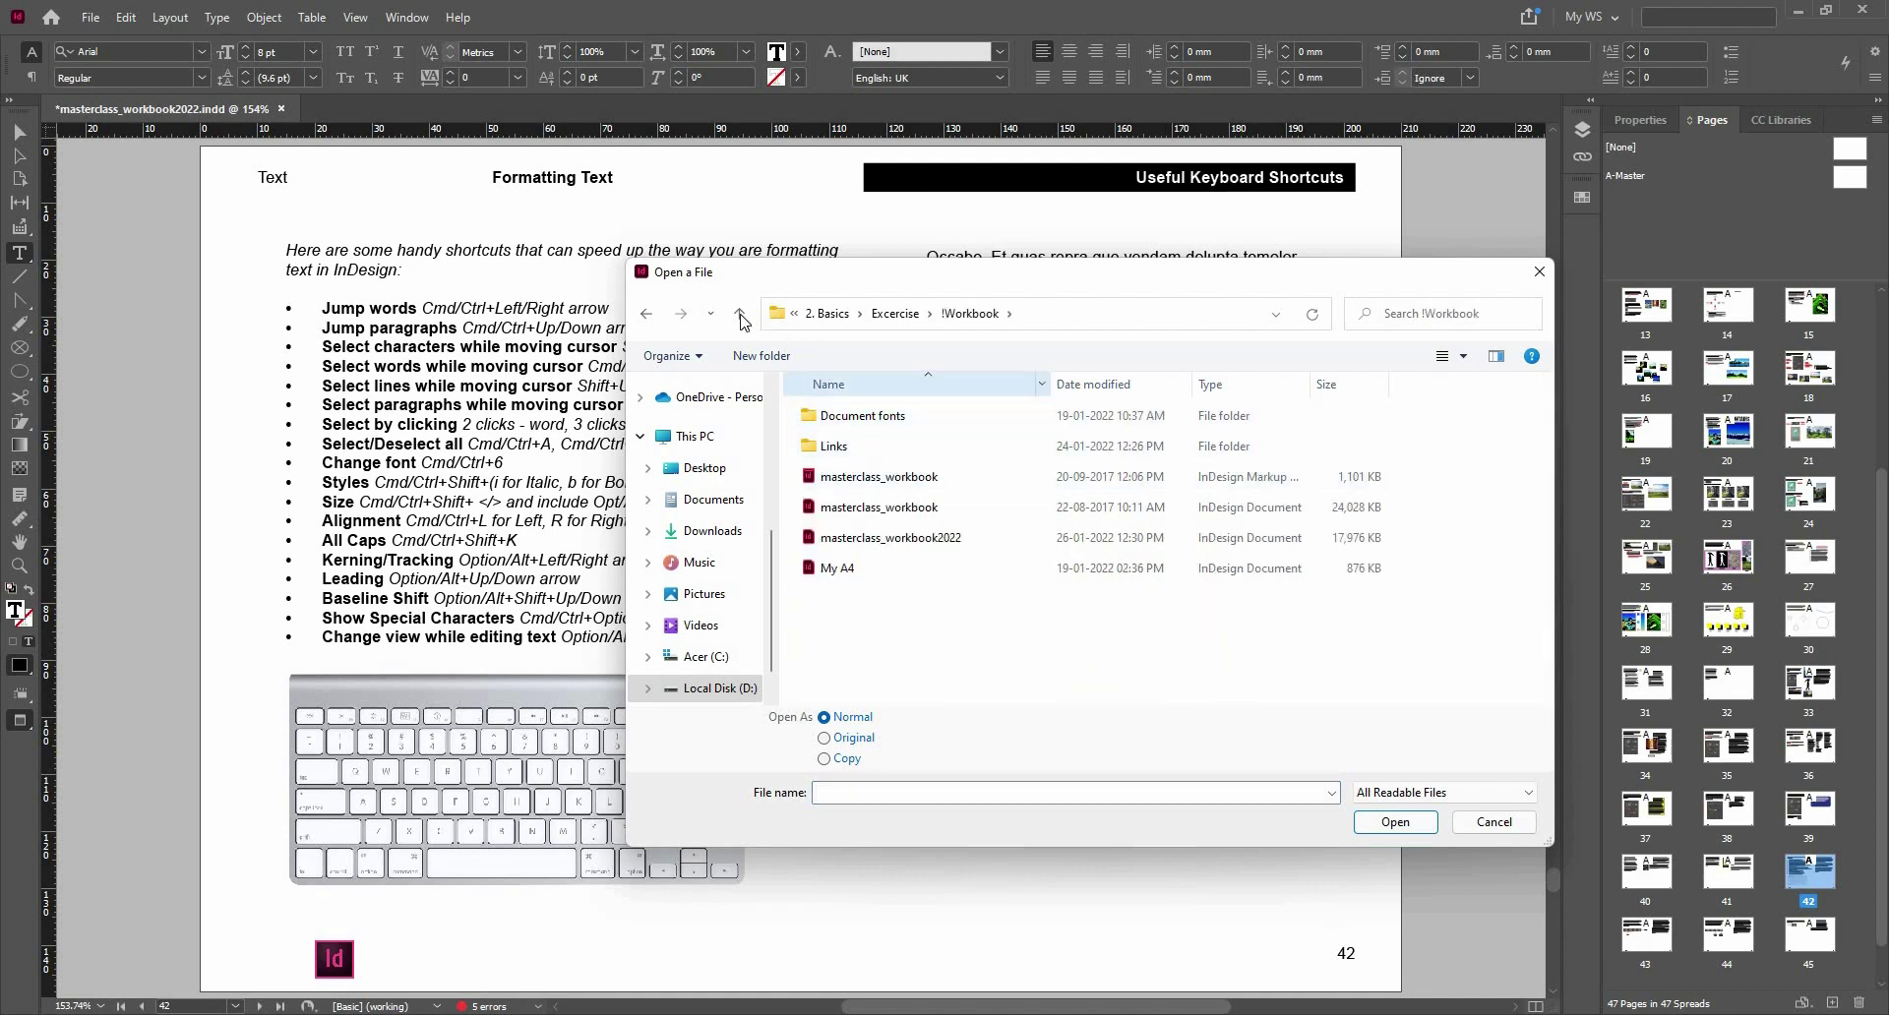
key("alt+Up")
scroll(890, 550, "down", 3)
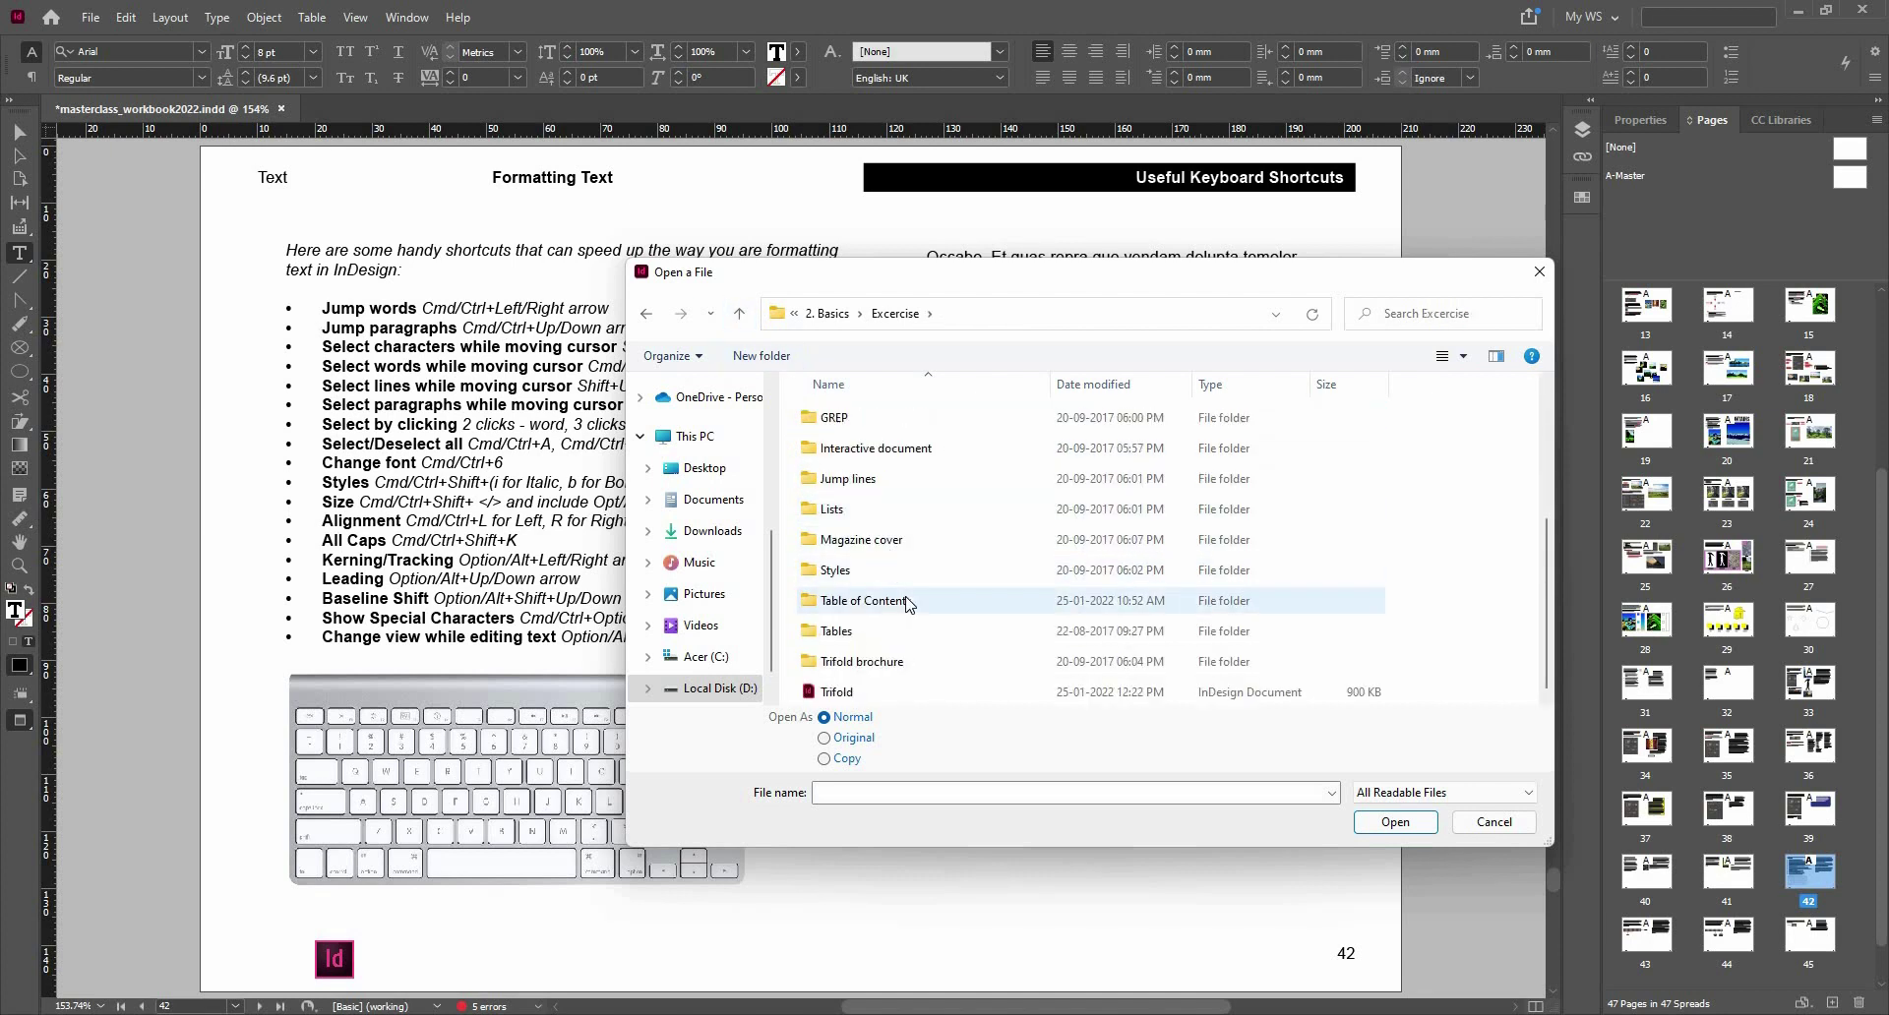
scroll(909, 604, "up", 3)
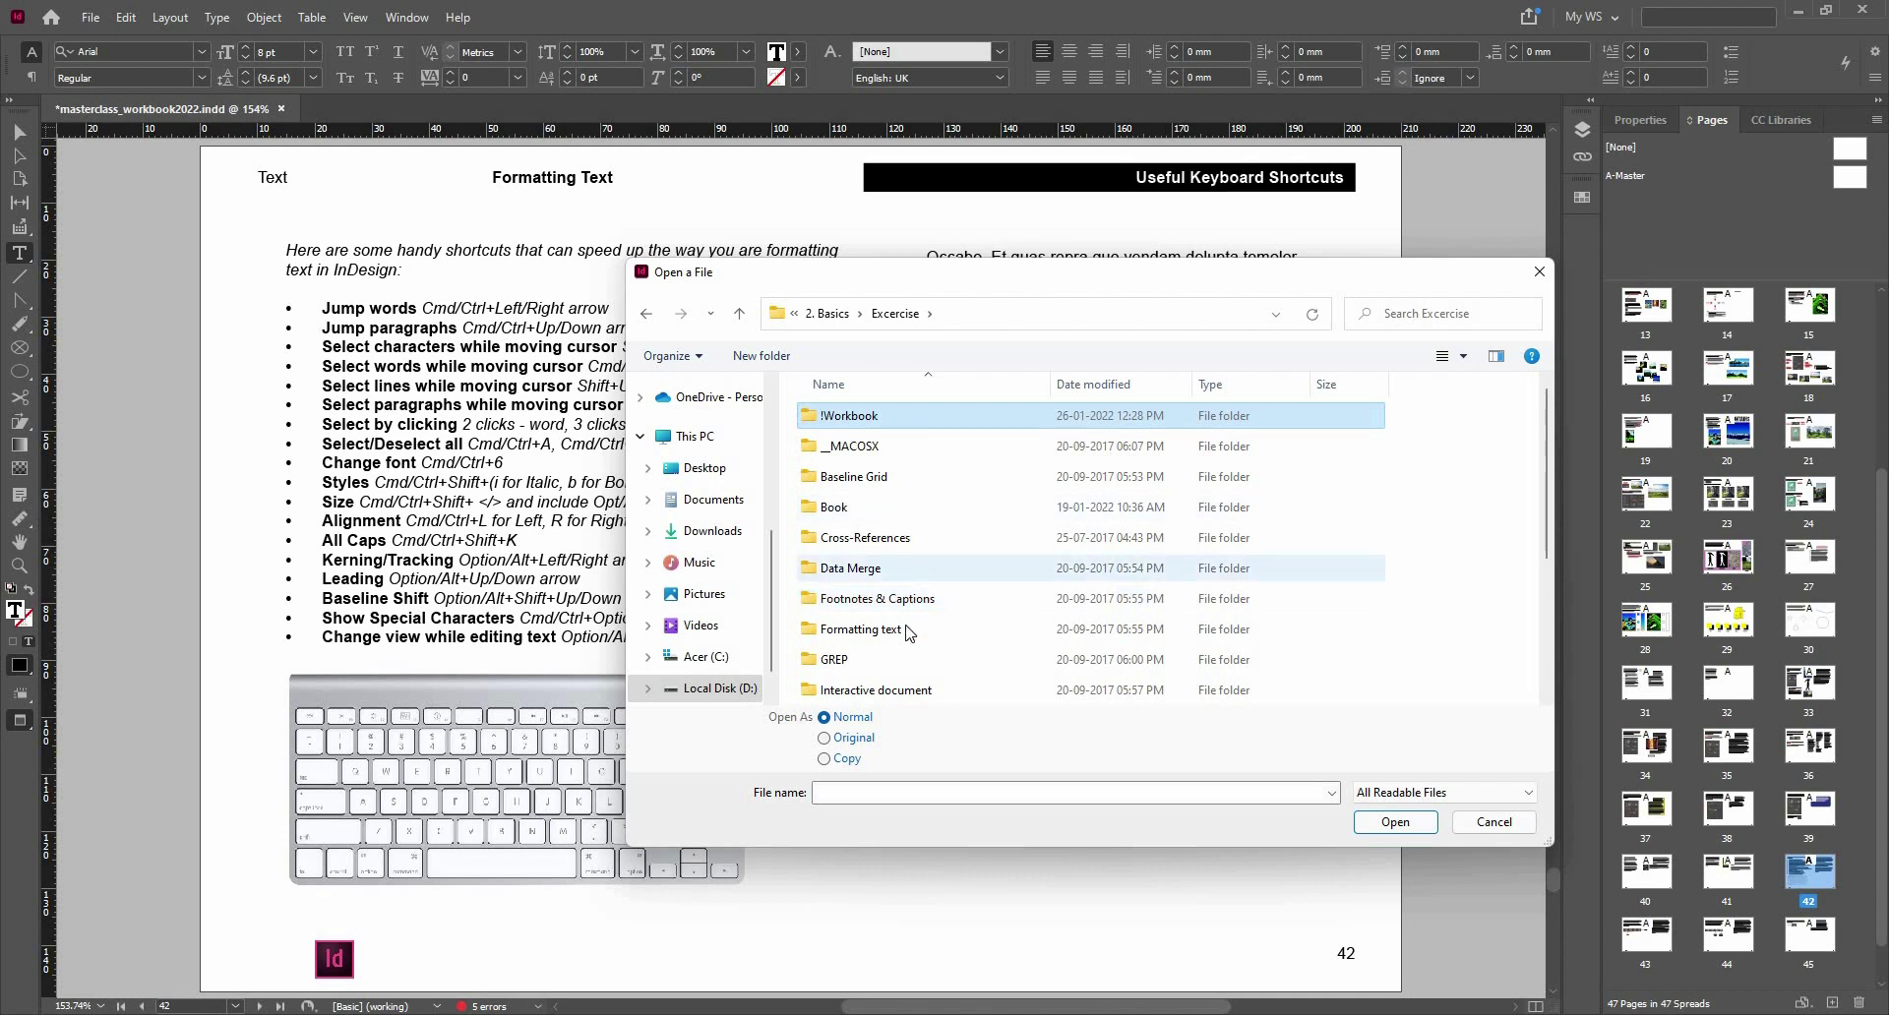
key("Escape")
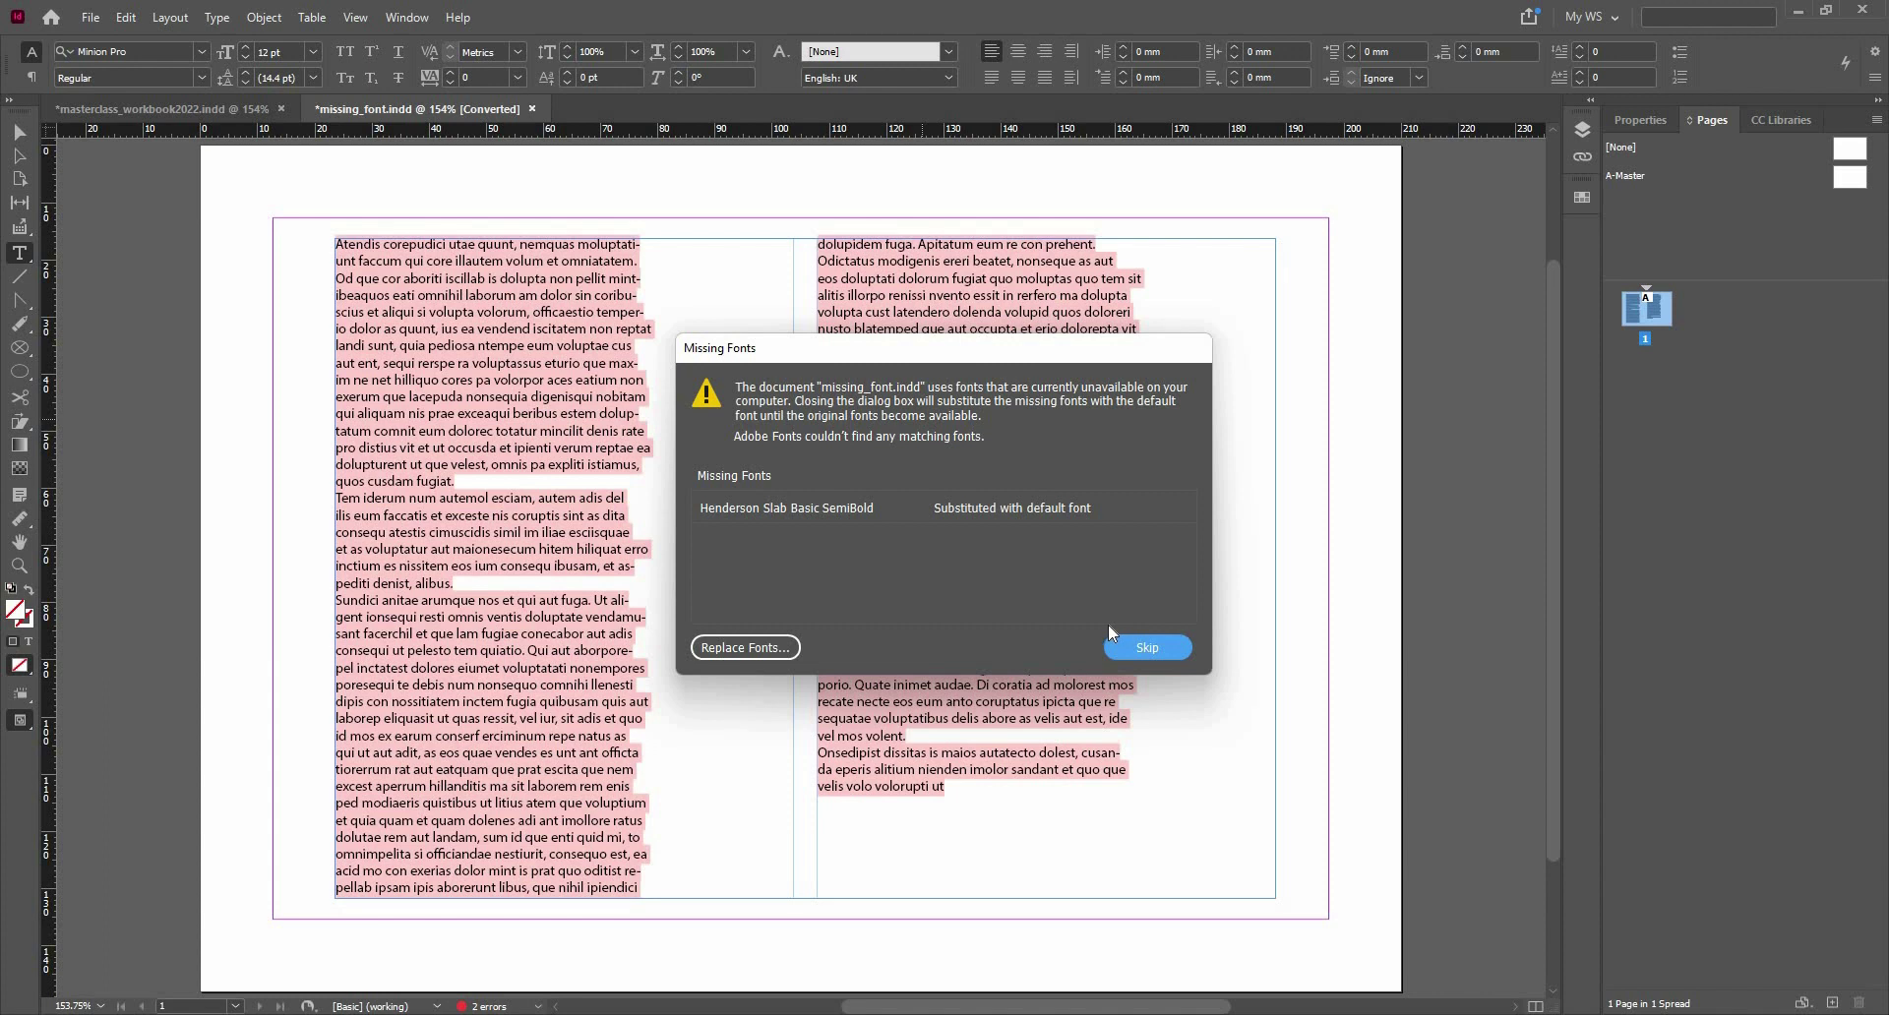
- Replace all uses of the missing Henderson Slab Basic SemiBold font with Minion Pro Regular
left_click(758, 645)
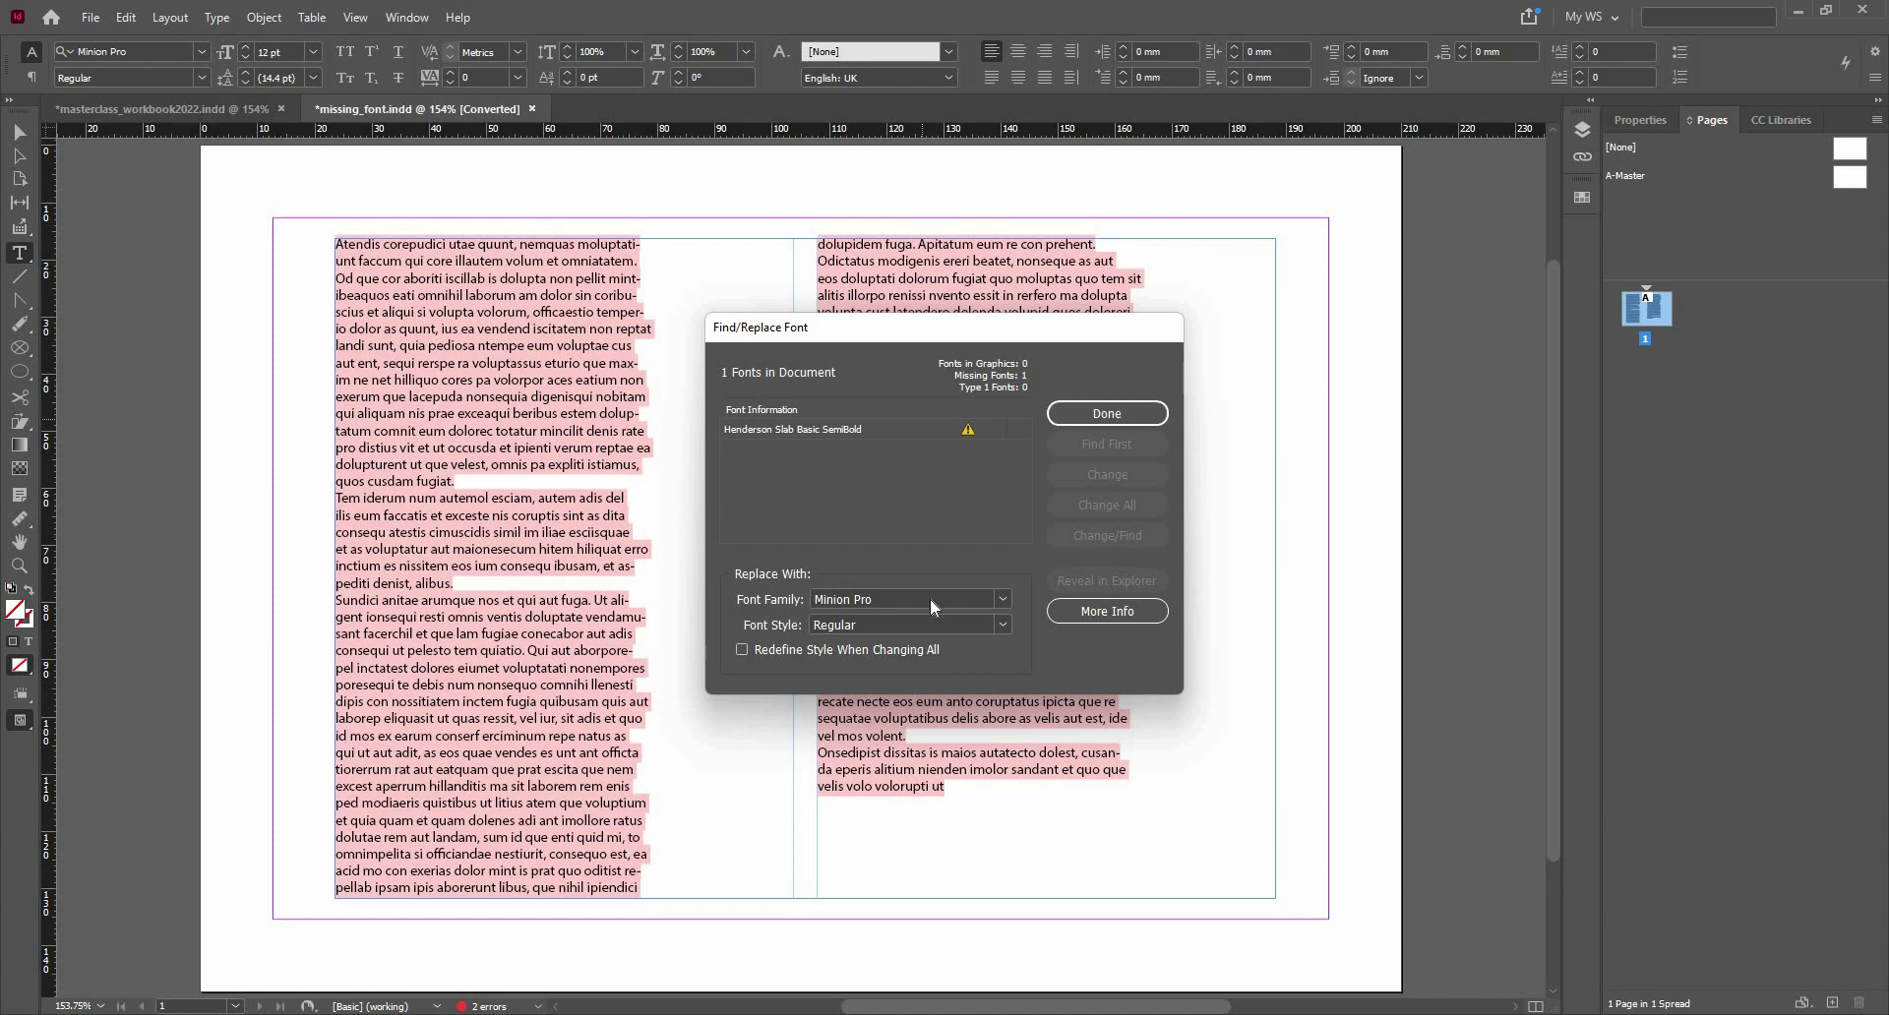
left_click(984, 431)
left_click(1117, 509)
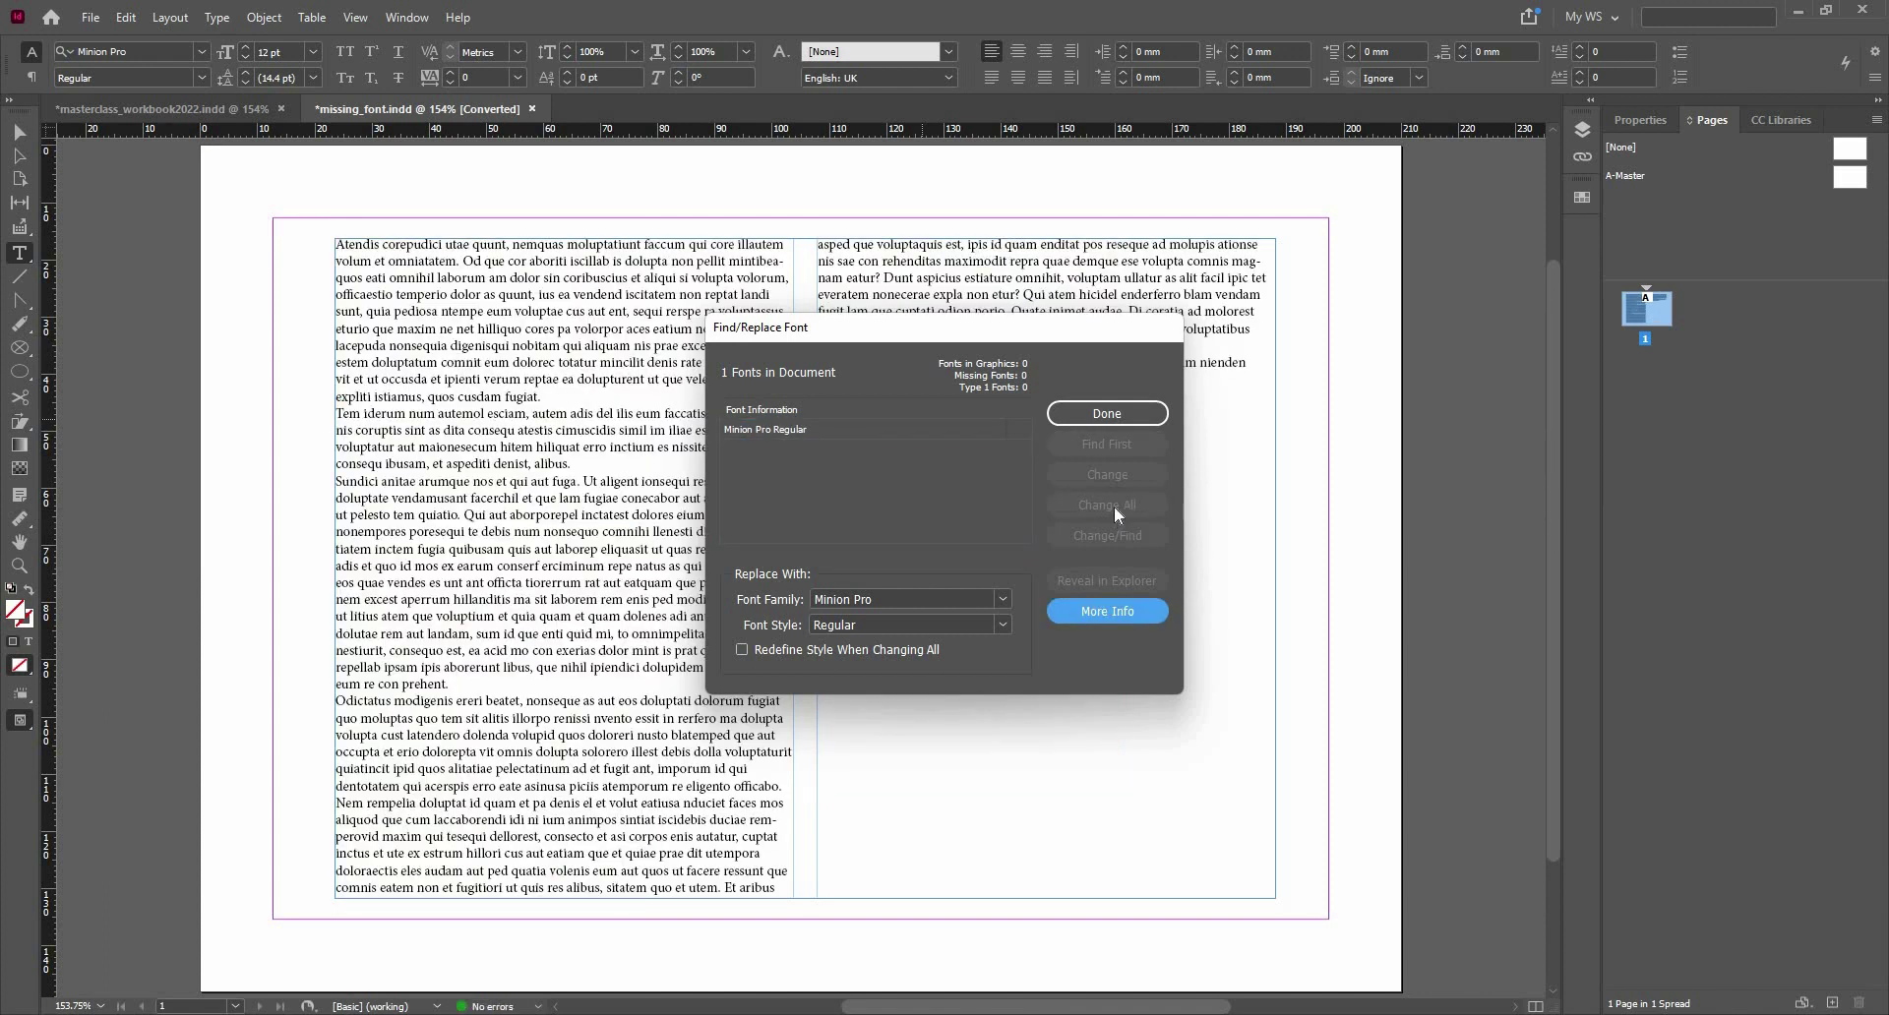
left_click(1085, 414)
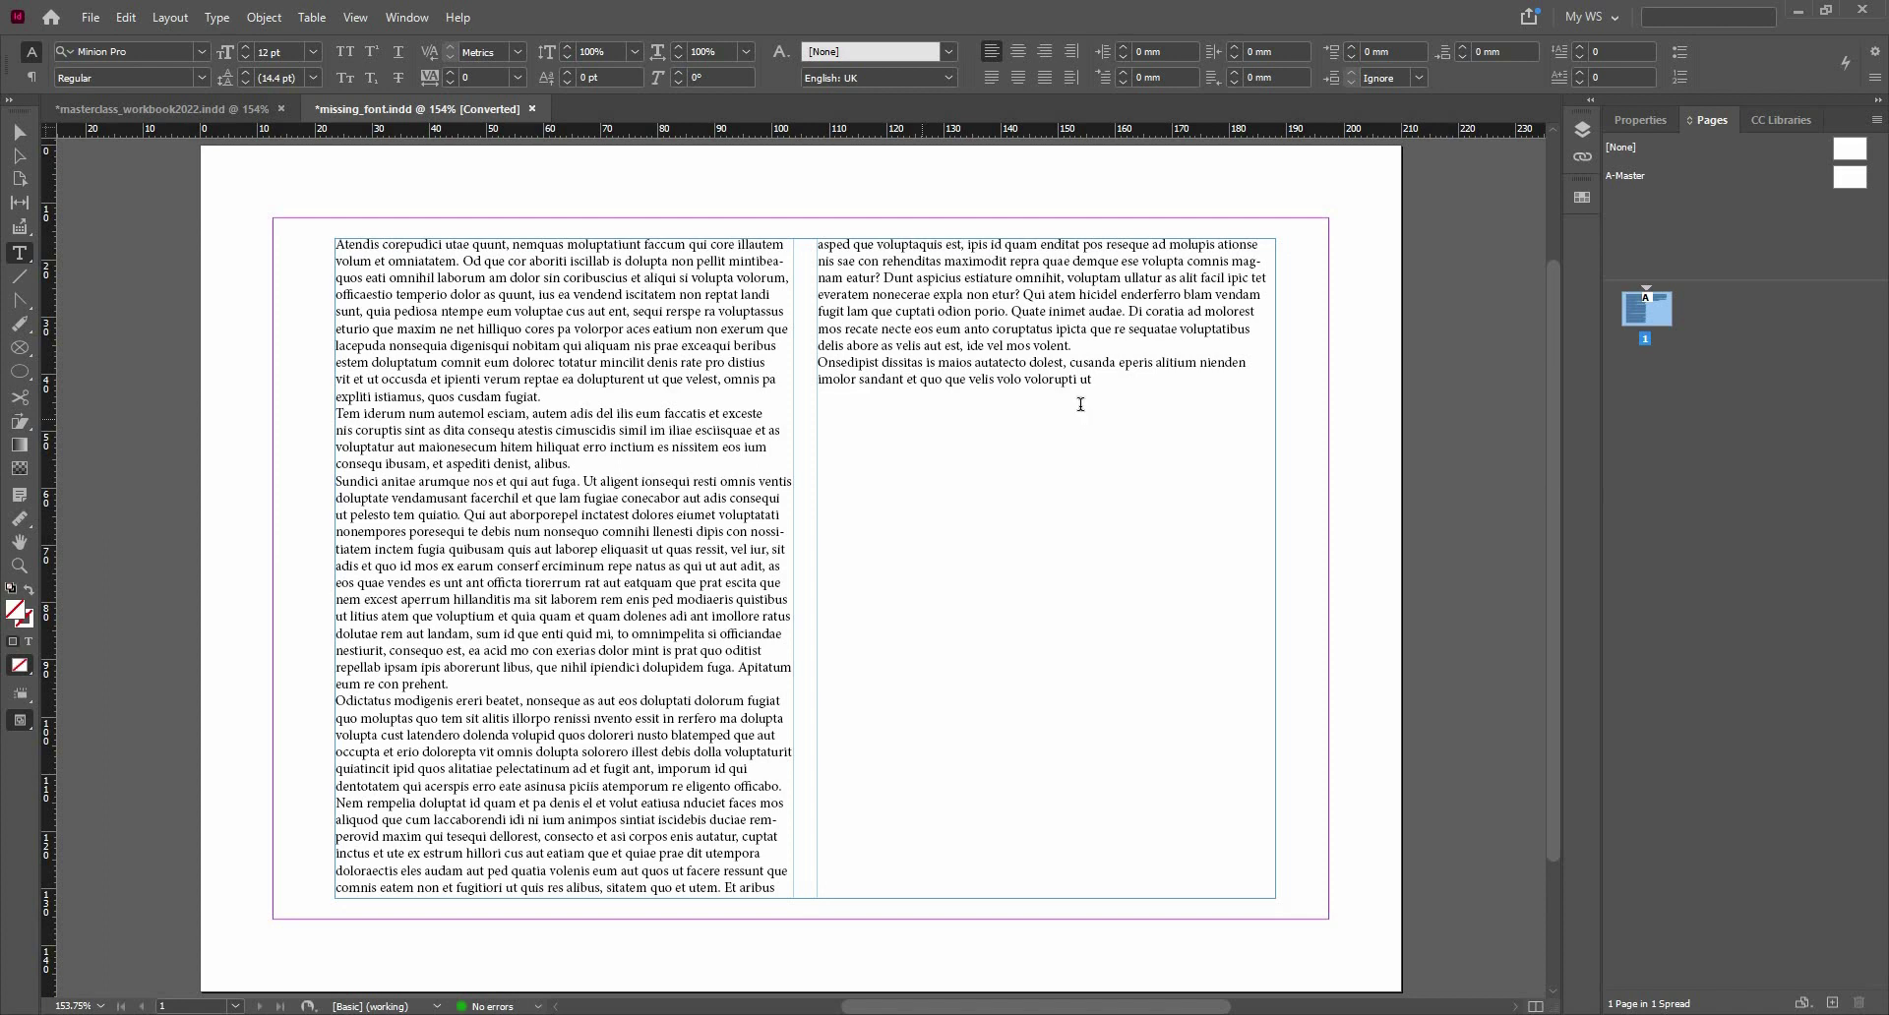
- Undo the font replacement and close missing_font.indd without saving it
key("ctrl+z")
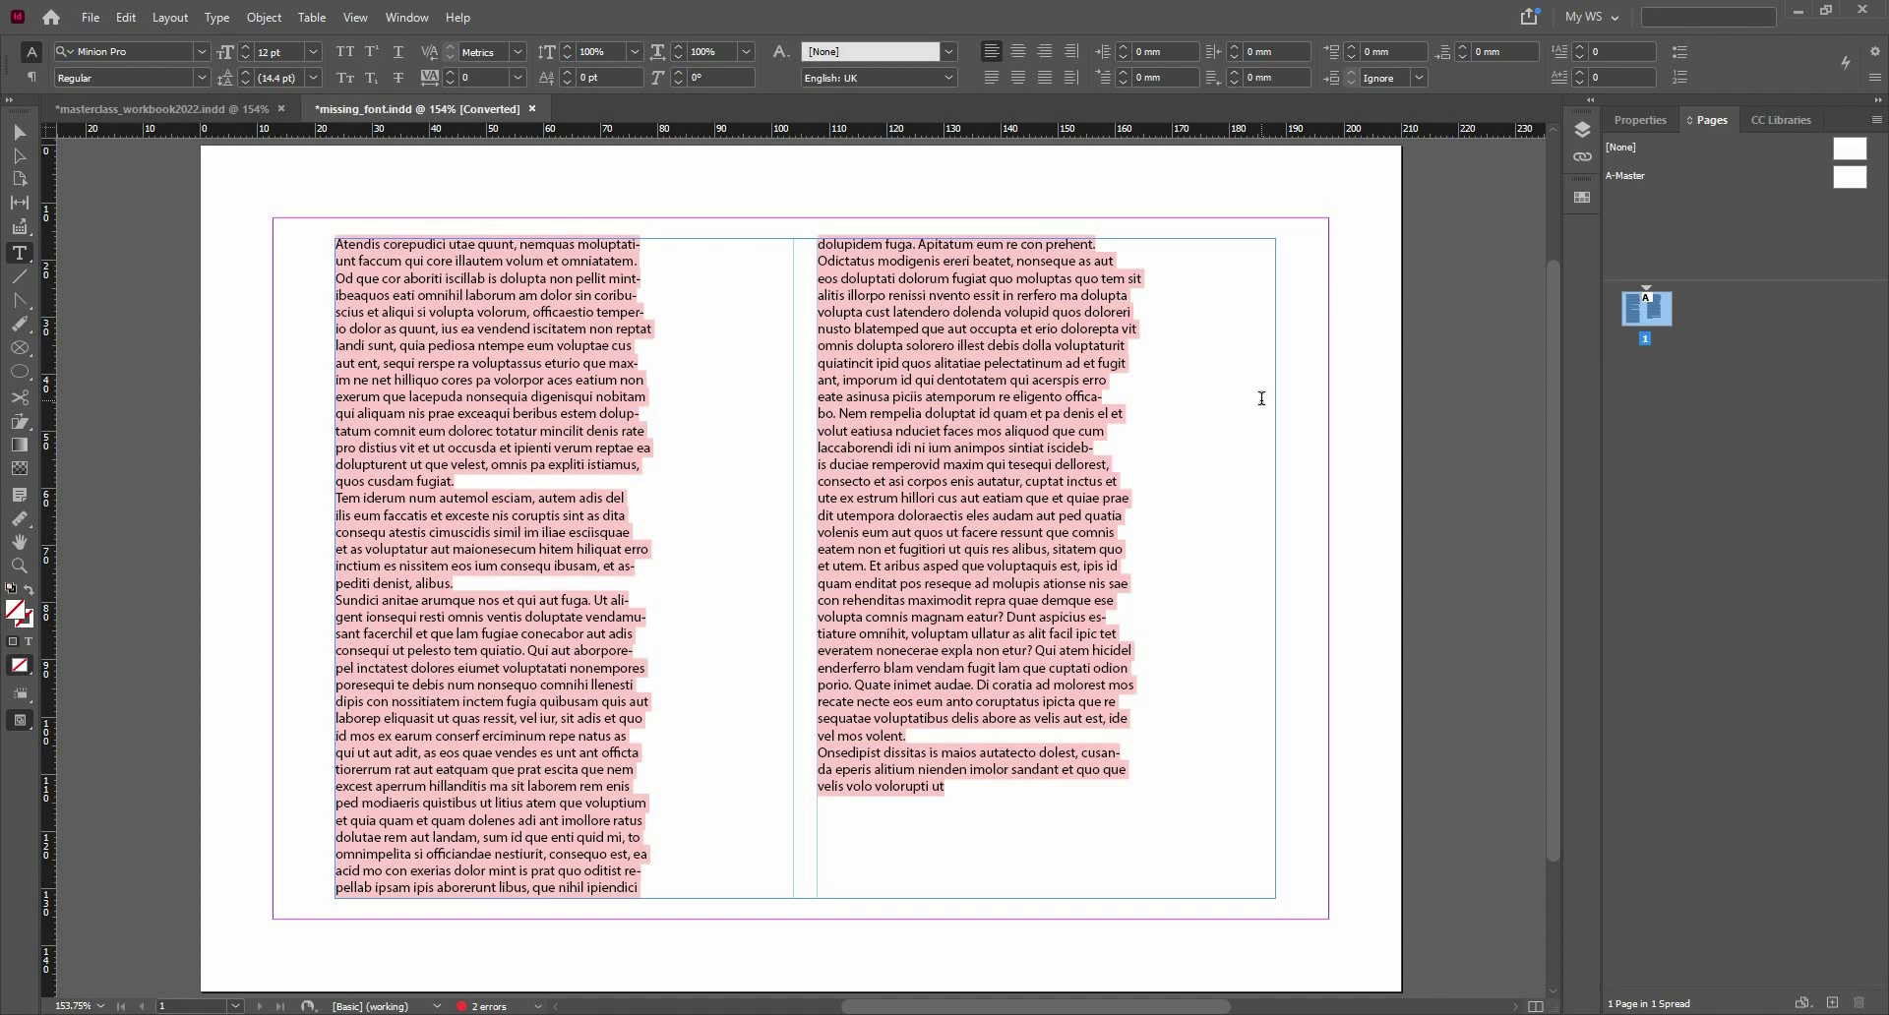
key("Escape")
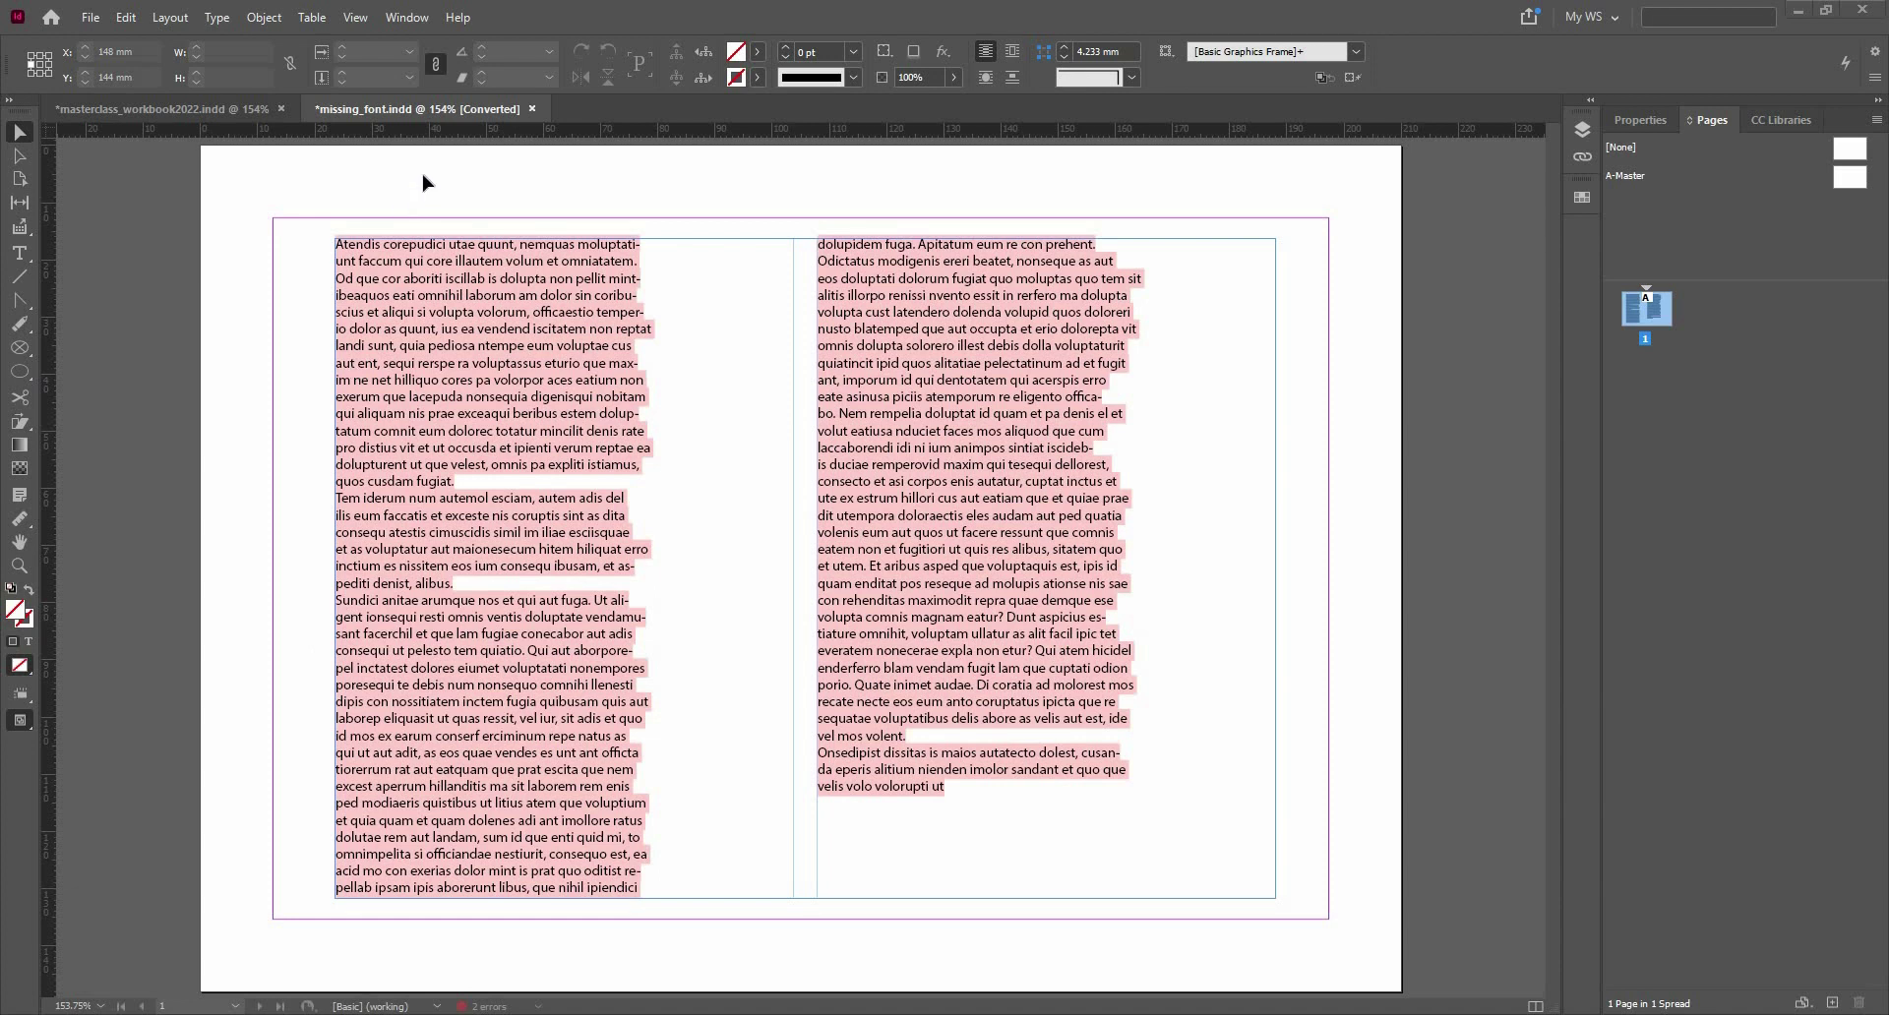
left_click(532, 109)
left_click(1037, 551)
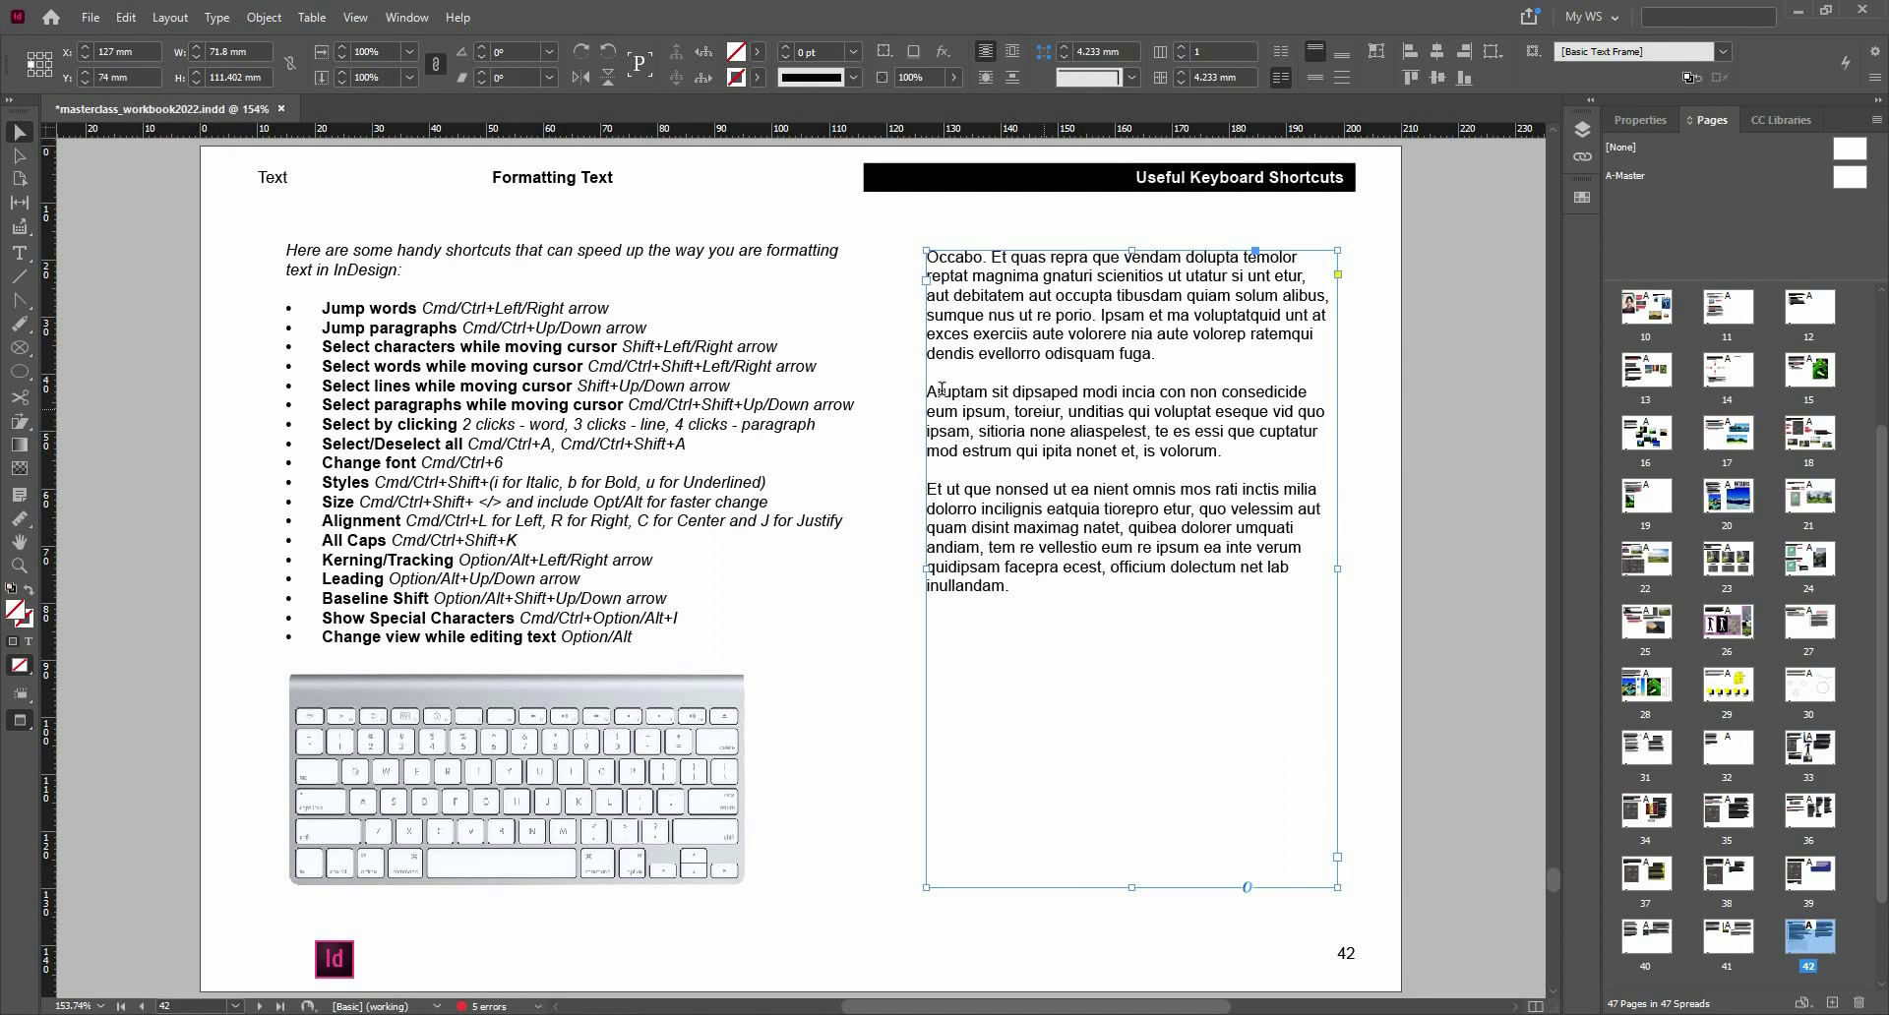
- Select the paragraph beginning "Aruptam", raise its font size through 9 and 10 pt to 20 pt, and return it to 10 pt
double_click(929, 396)
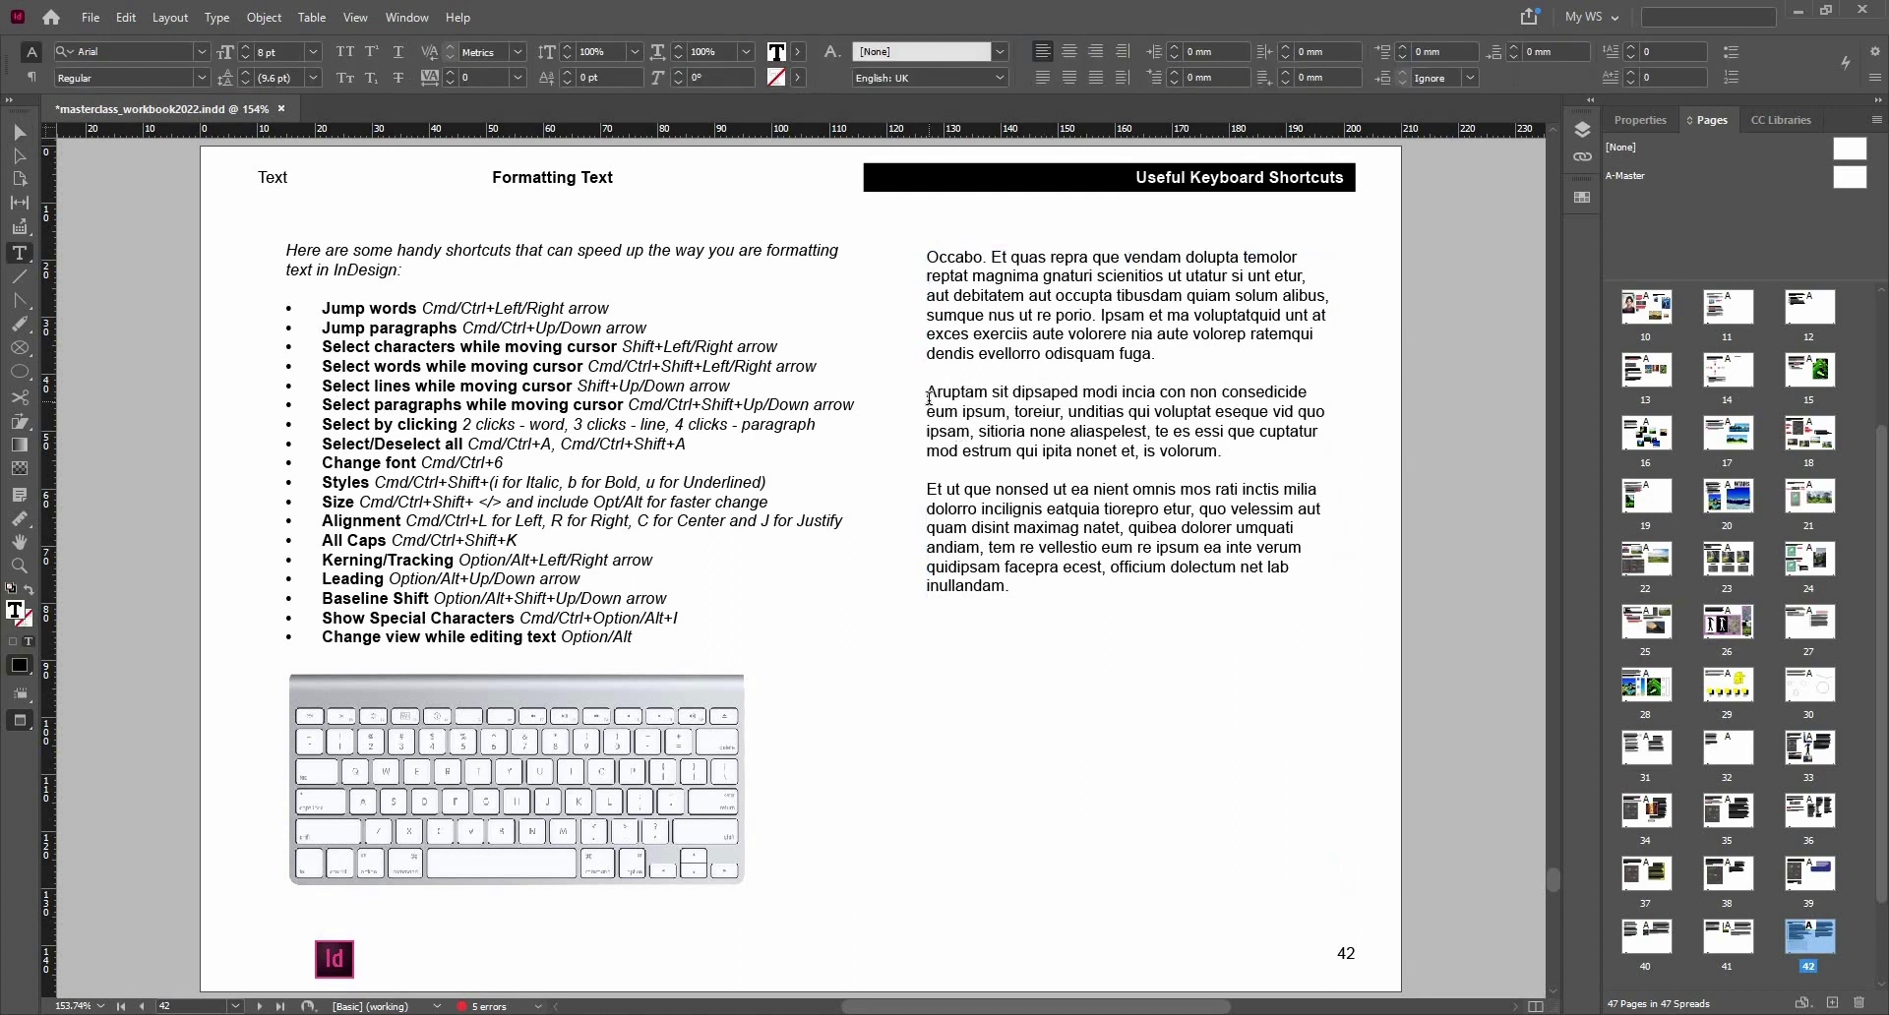
triple_click(929, 398)
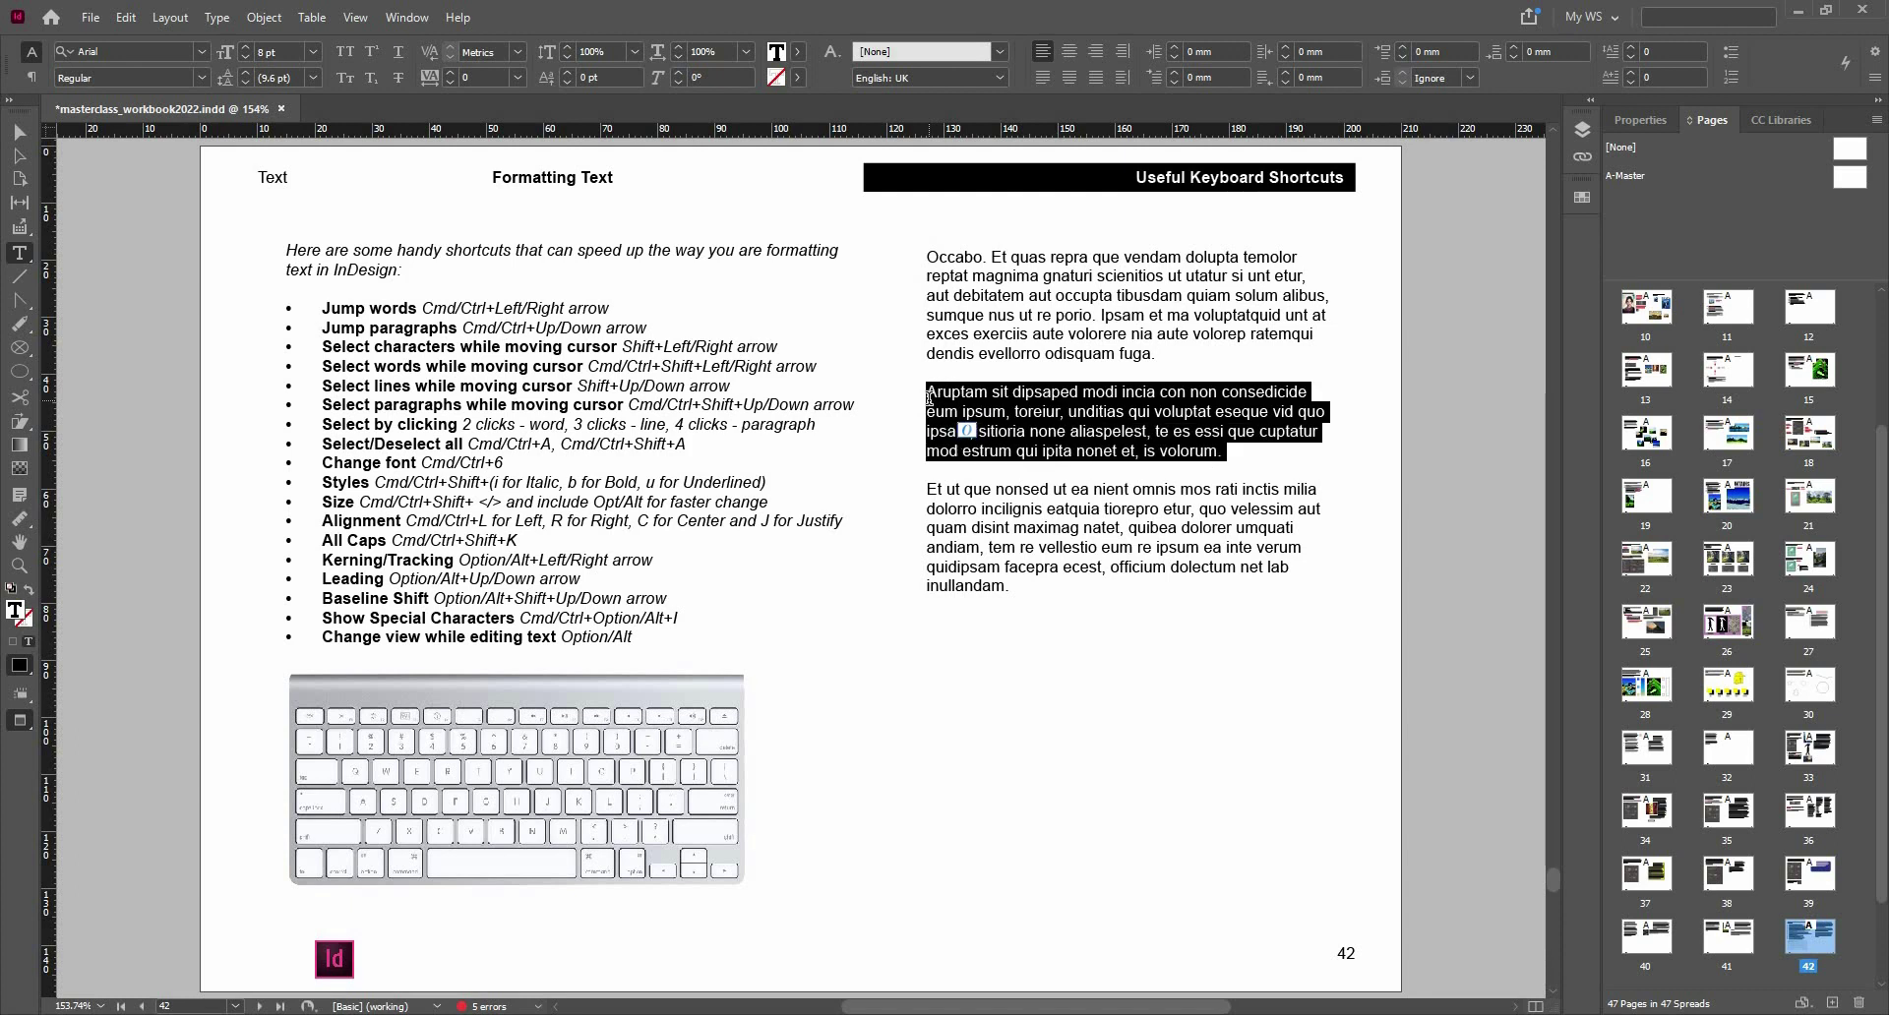
left_click(244, 47)
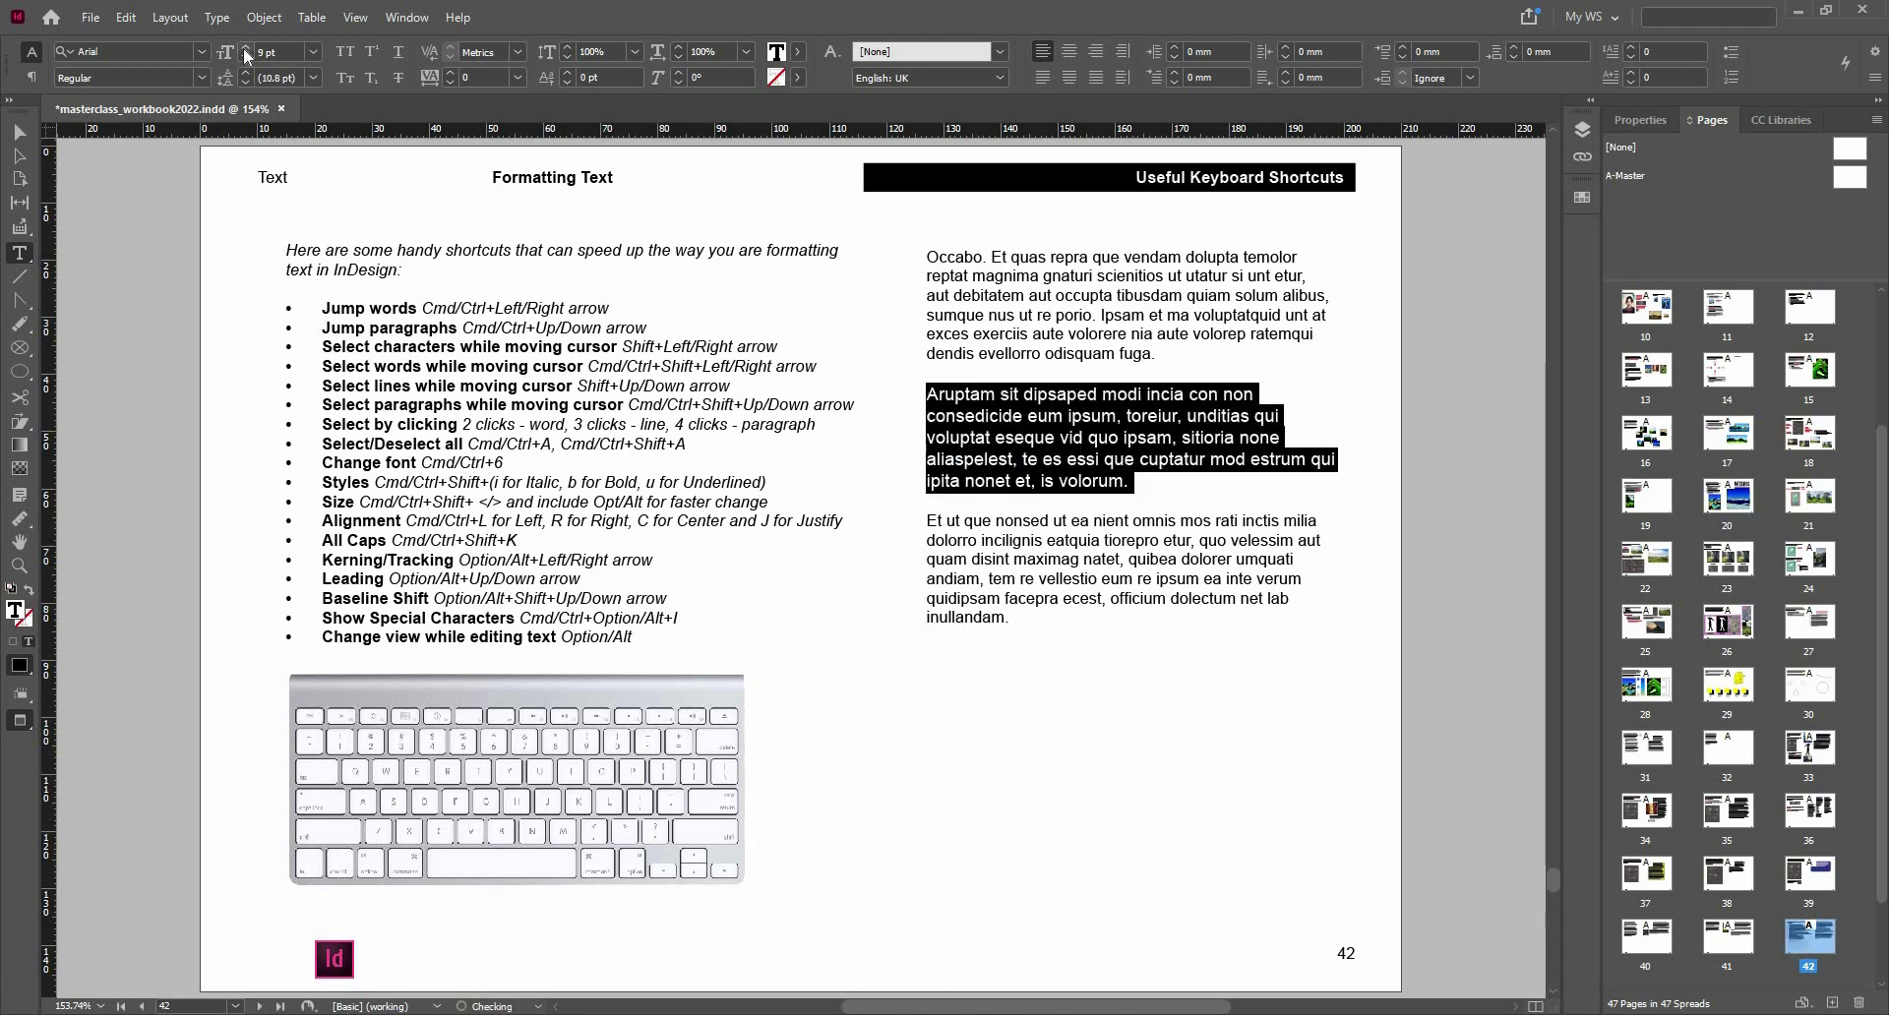
left_click(244, 47)
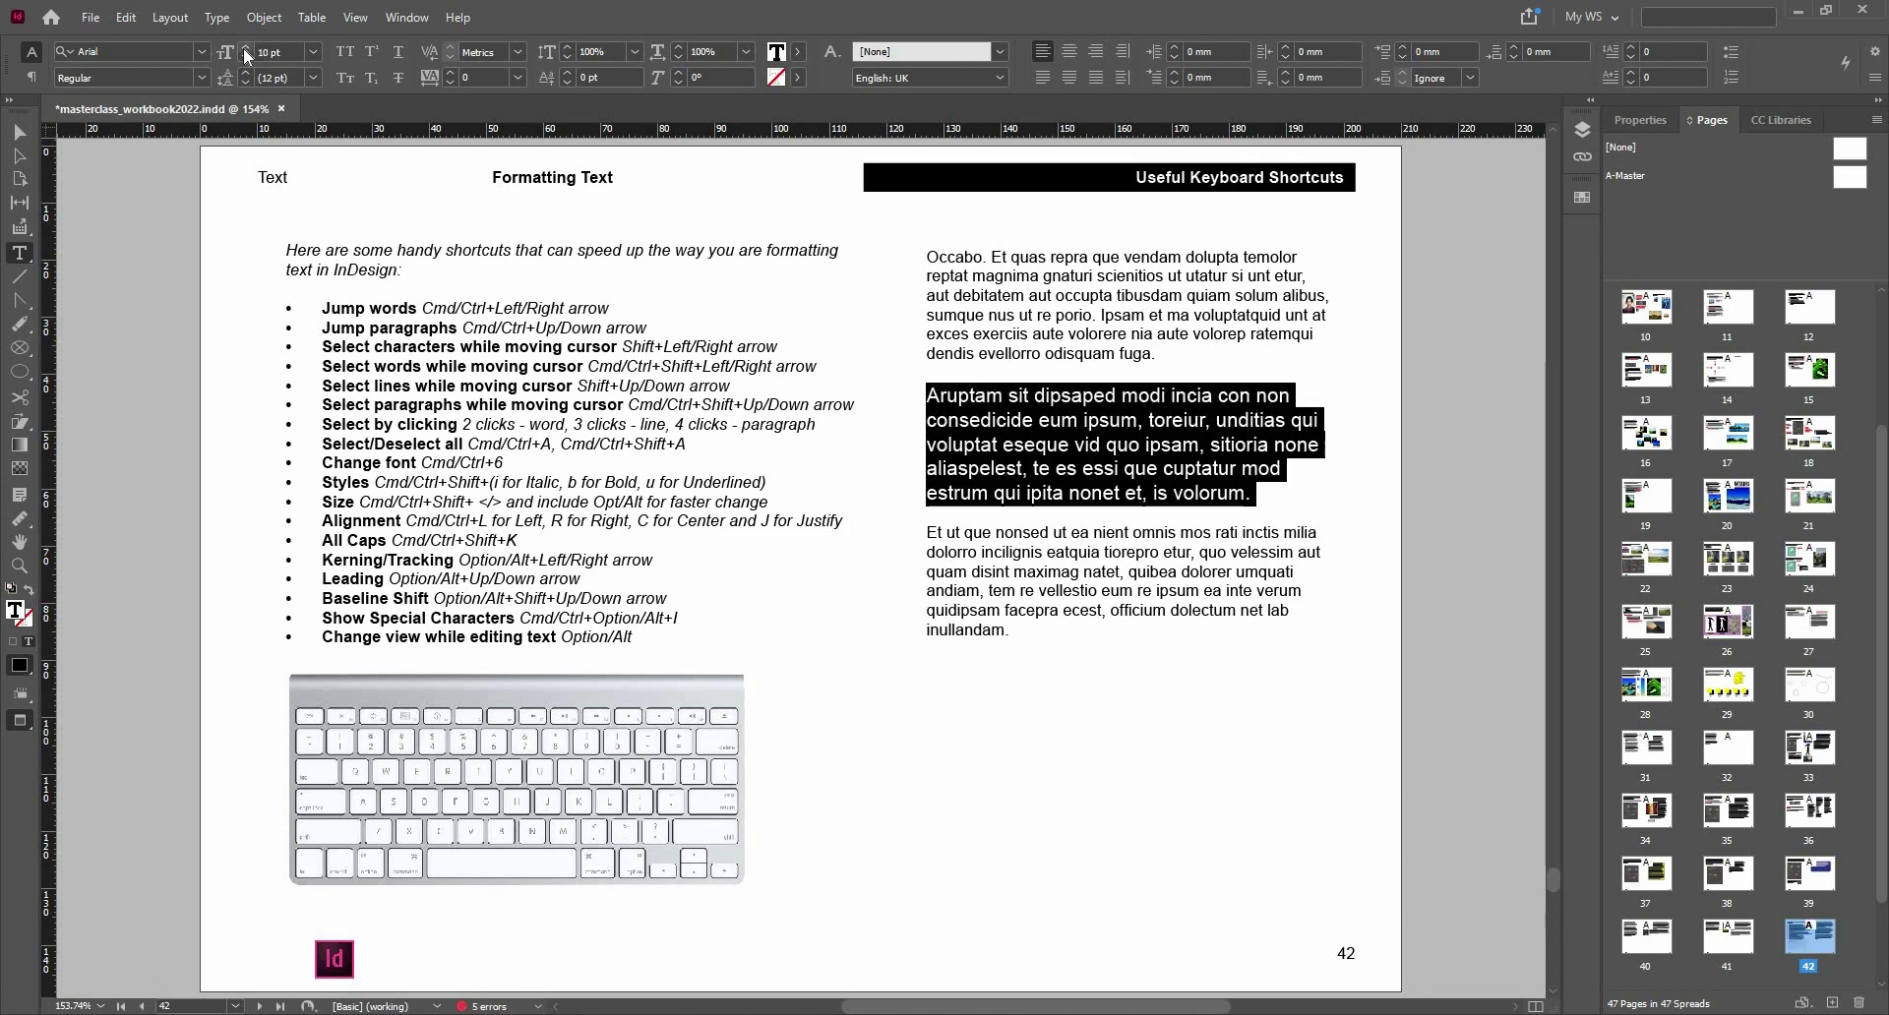
left_click(244, 47, "shift")
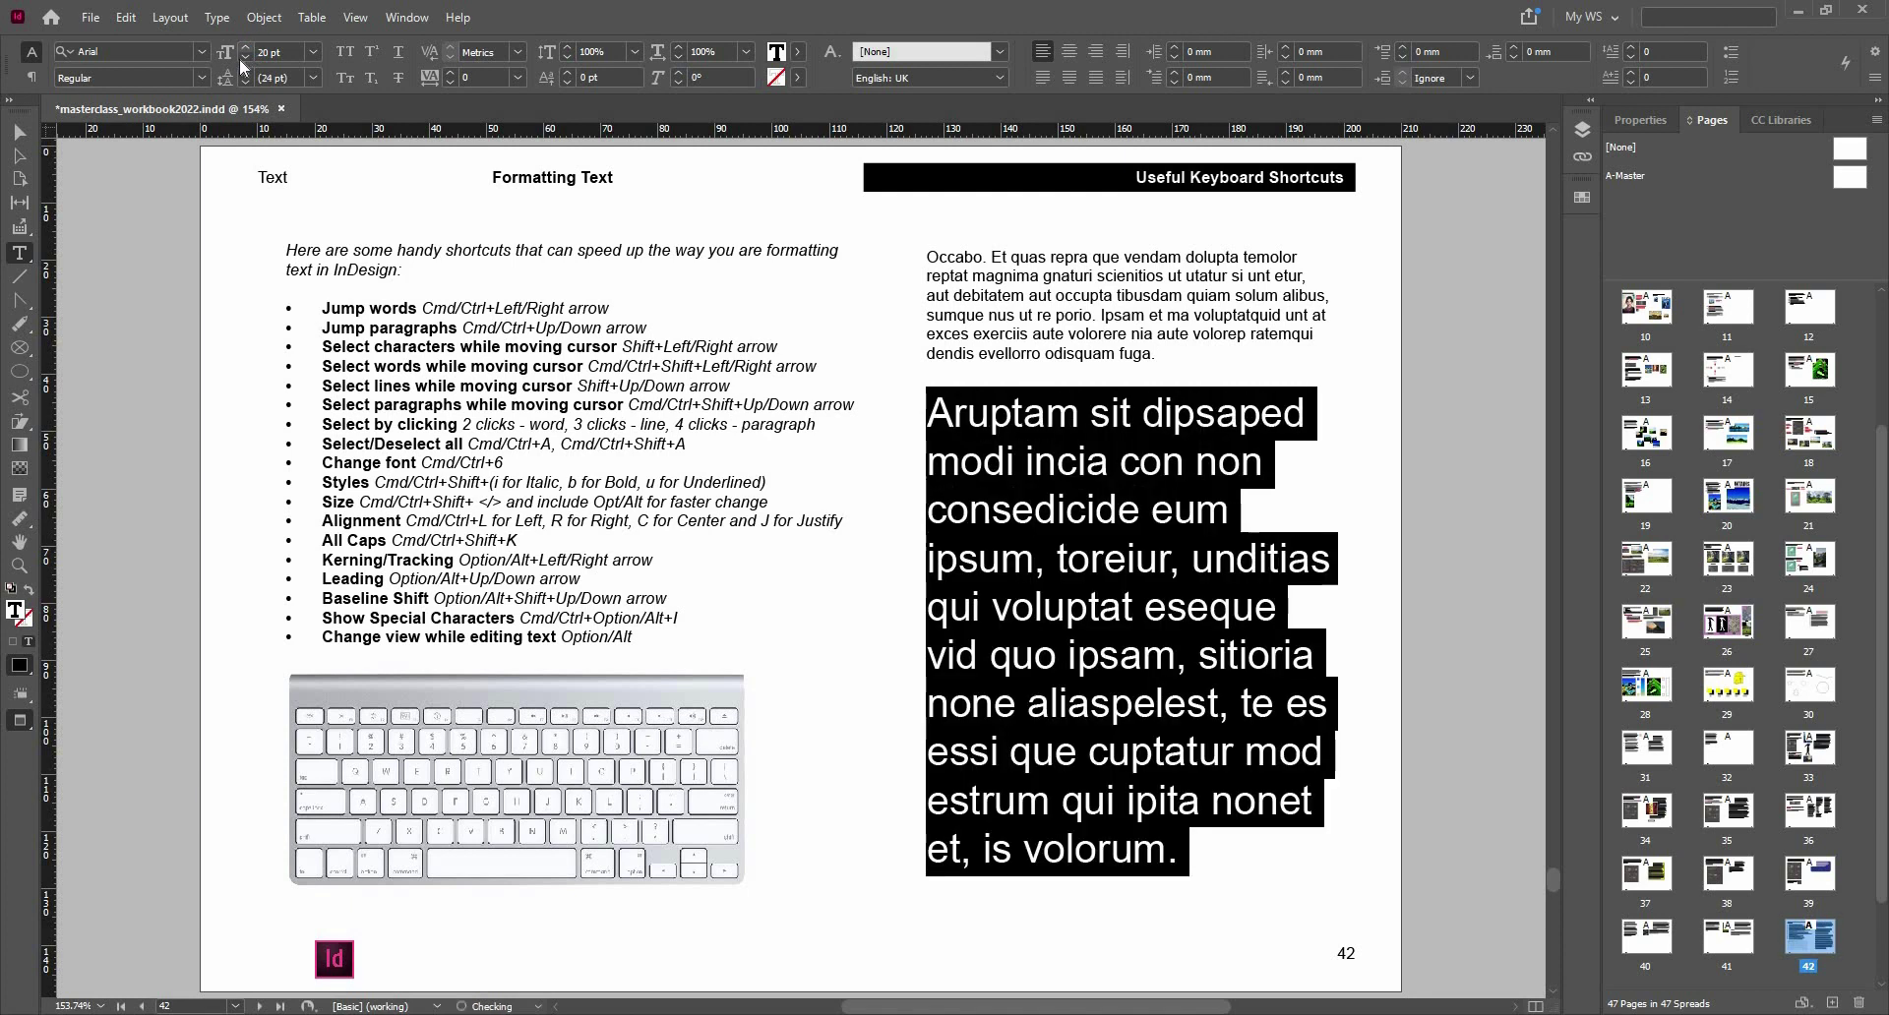
left_click(244, 57, "shift")
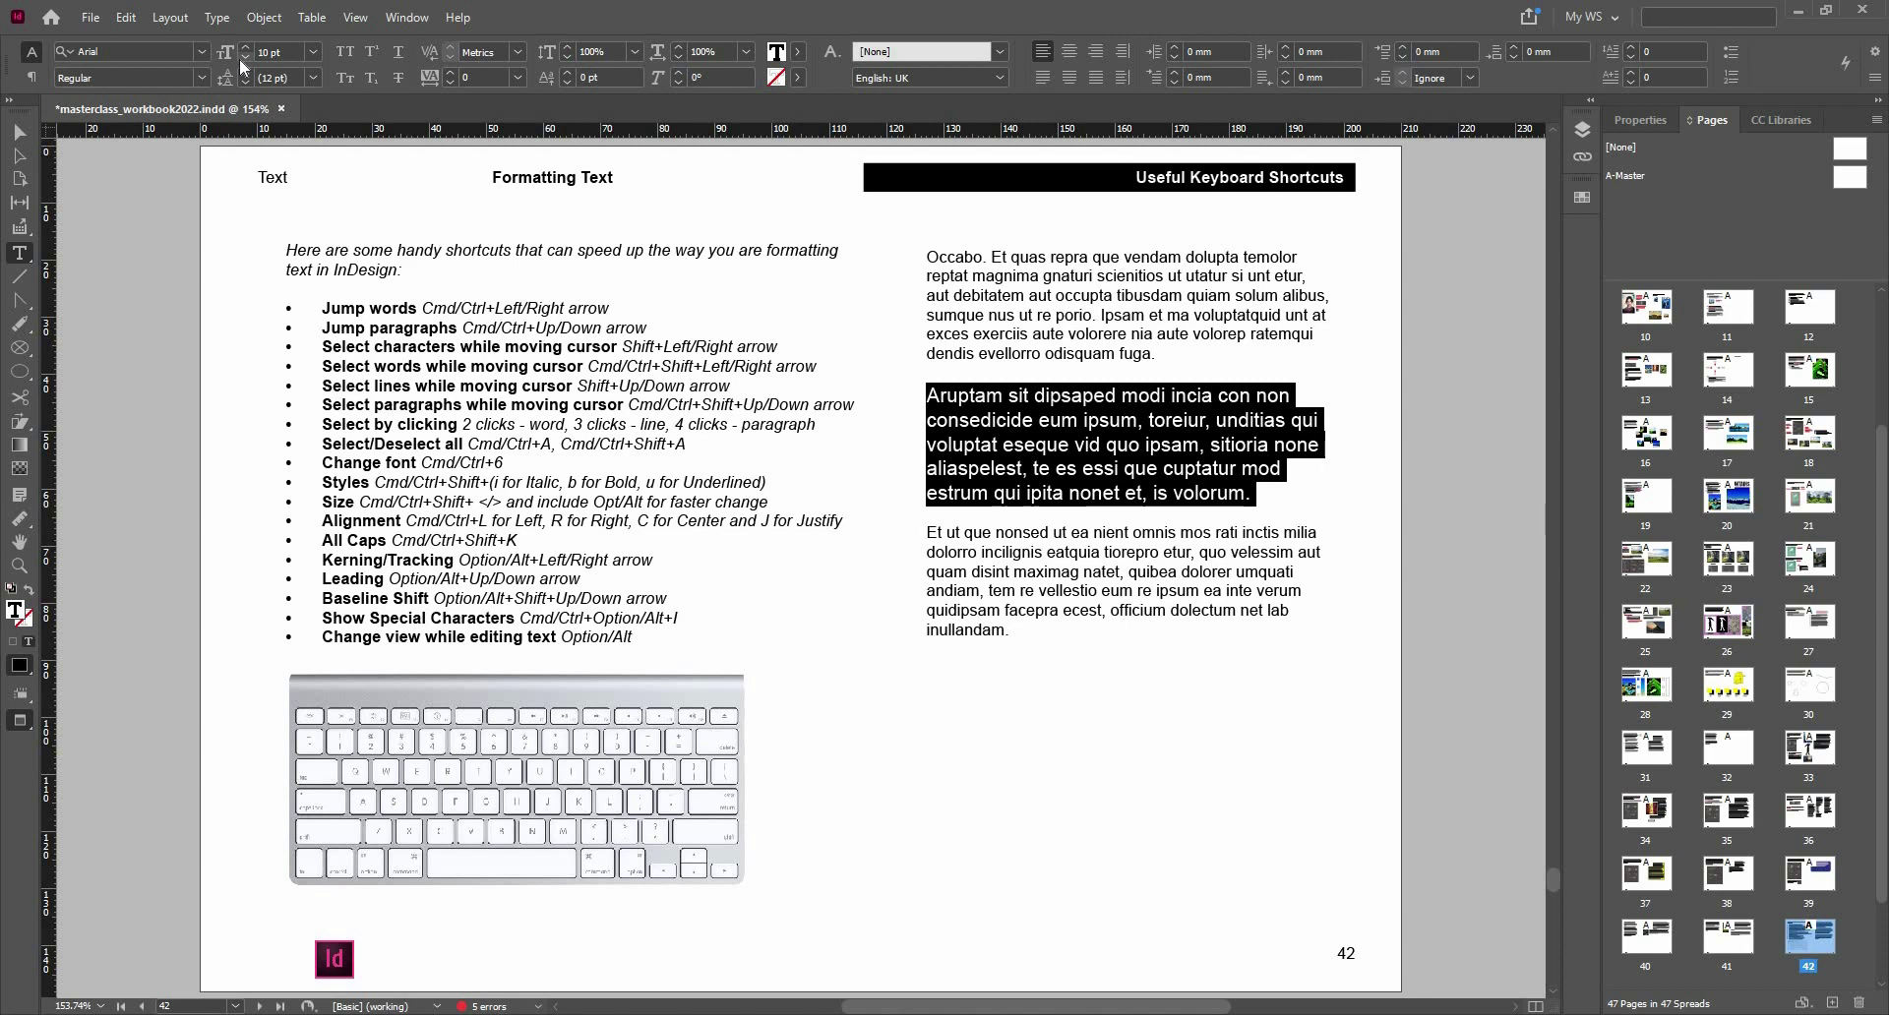
- Check the preset font sizes and set the selected paragraph's size to 9 pt
left_click(313, 51)
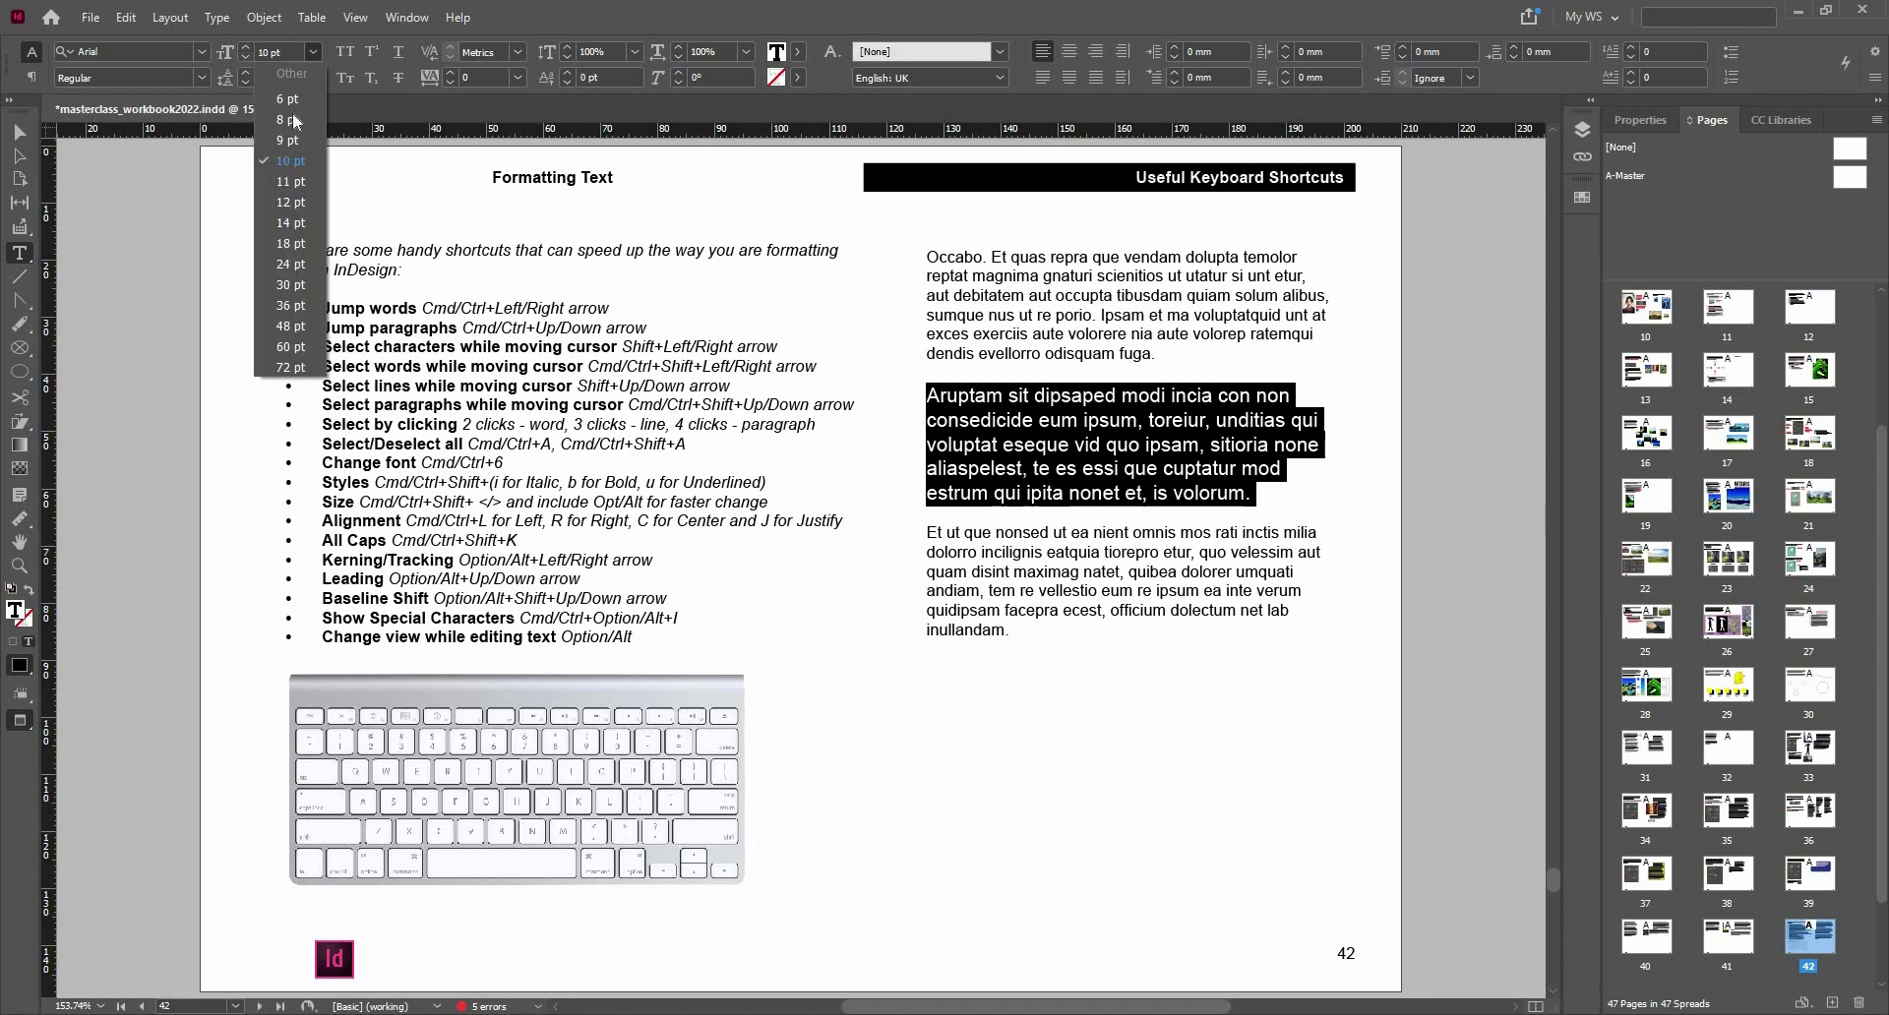
left_click(314, 52)
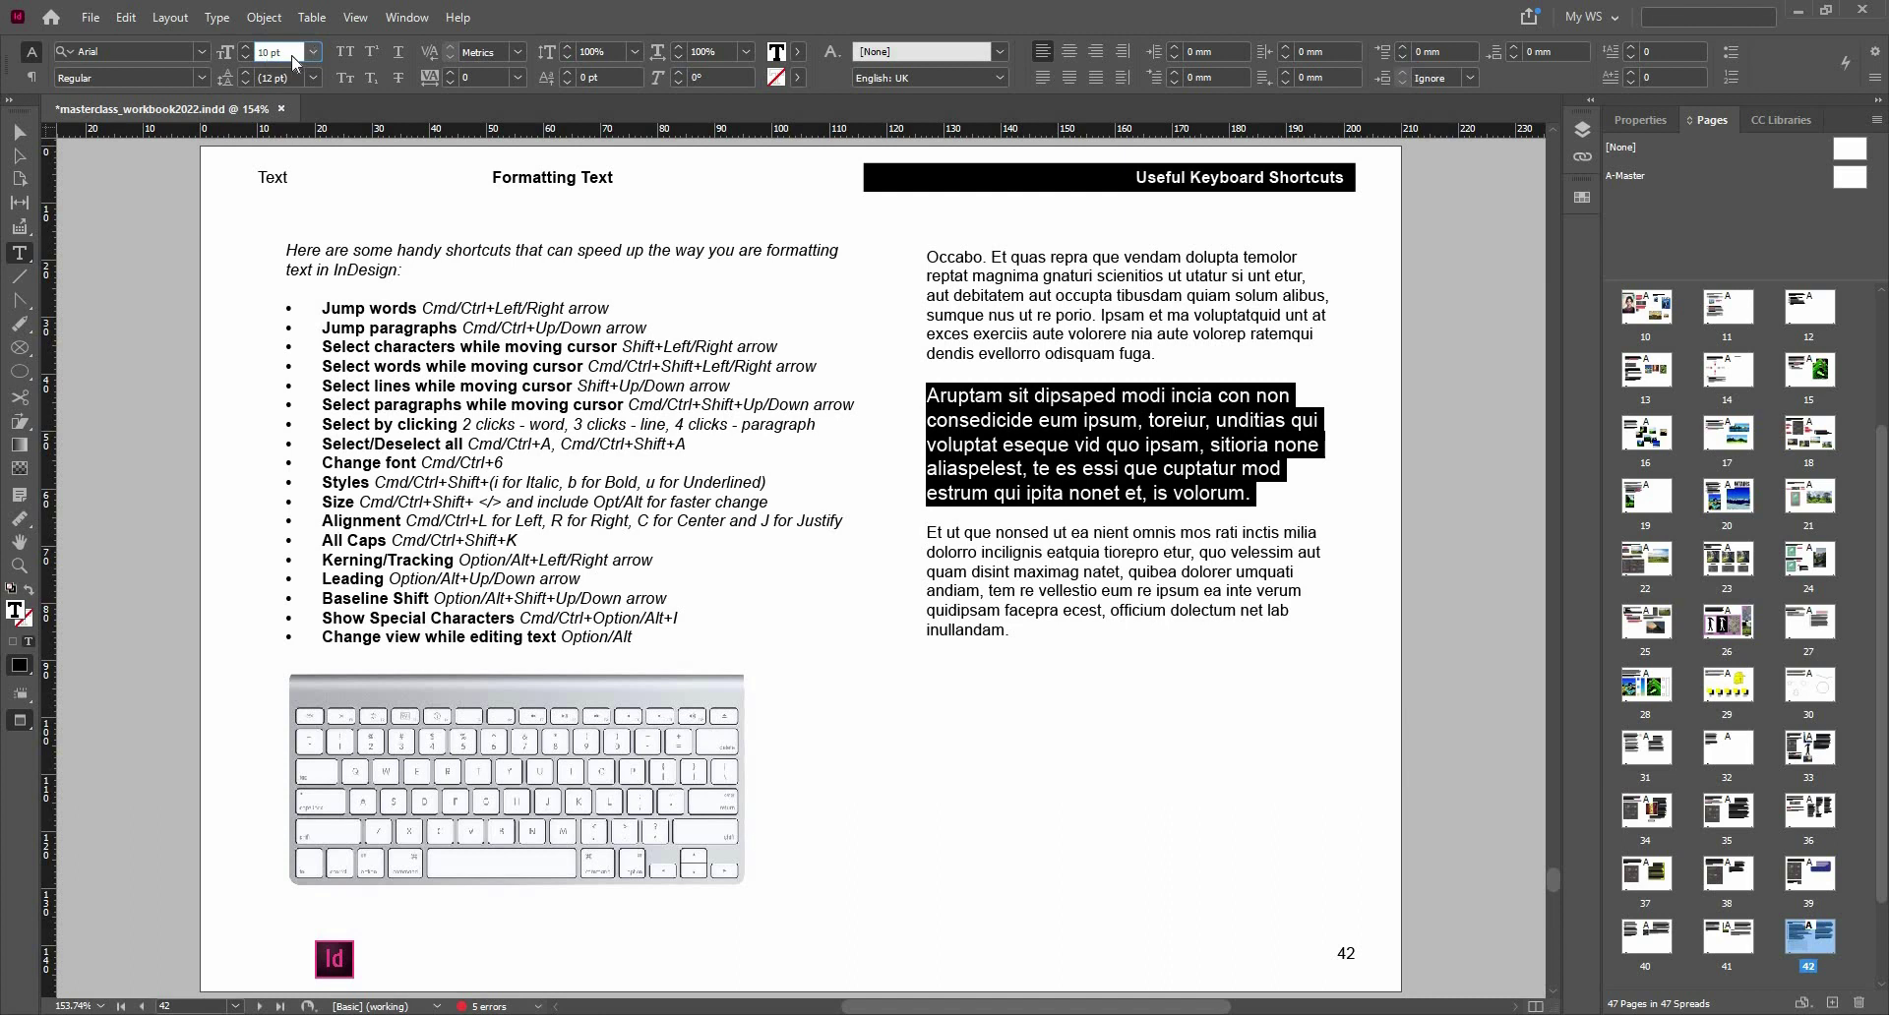
left_click_drag(292, 53, 207, 63)
type("9")
key("Tab")
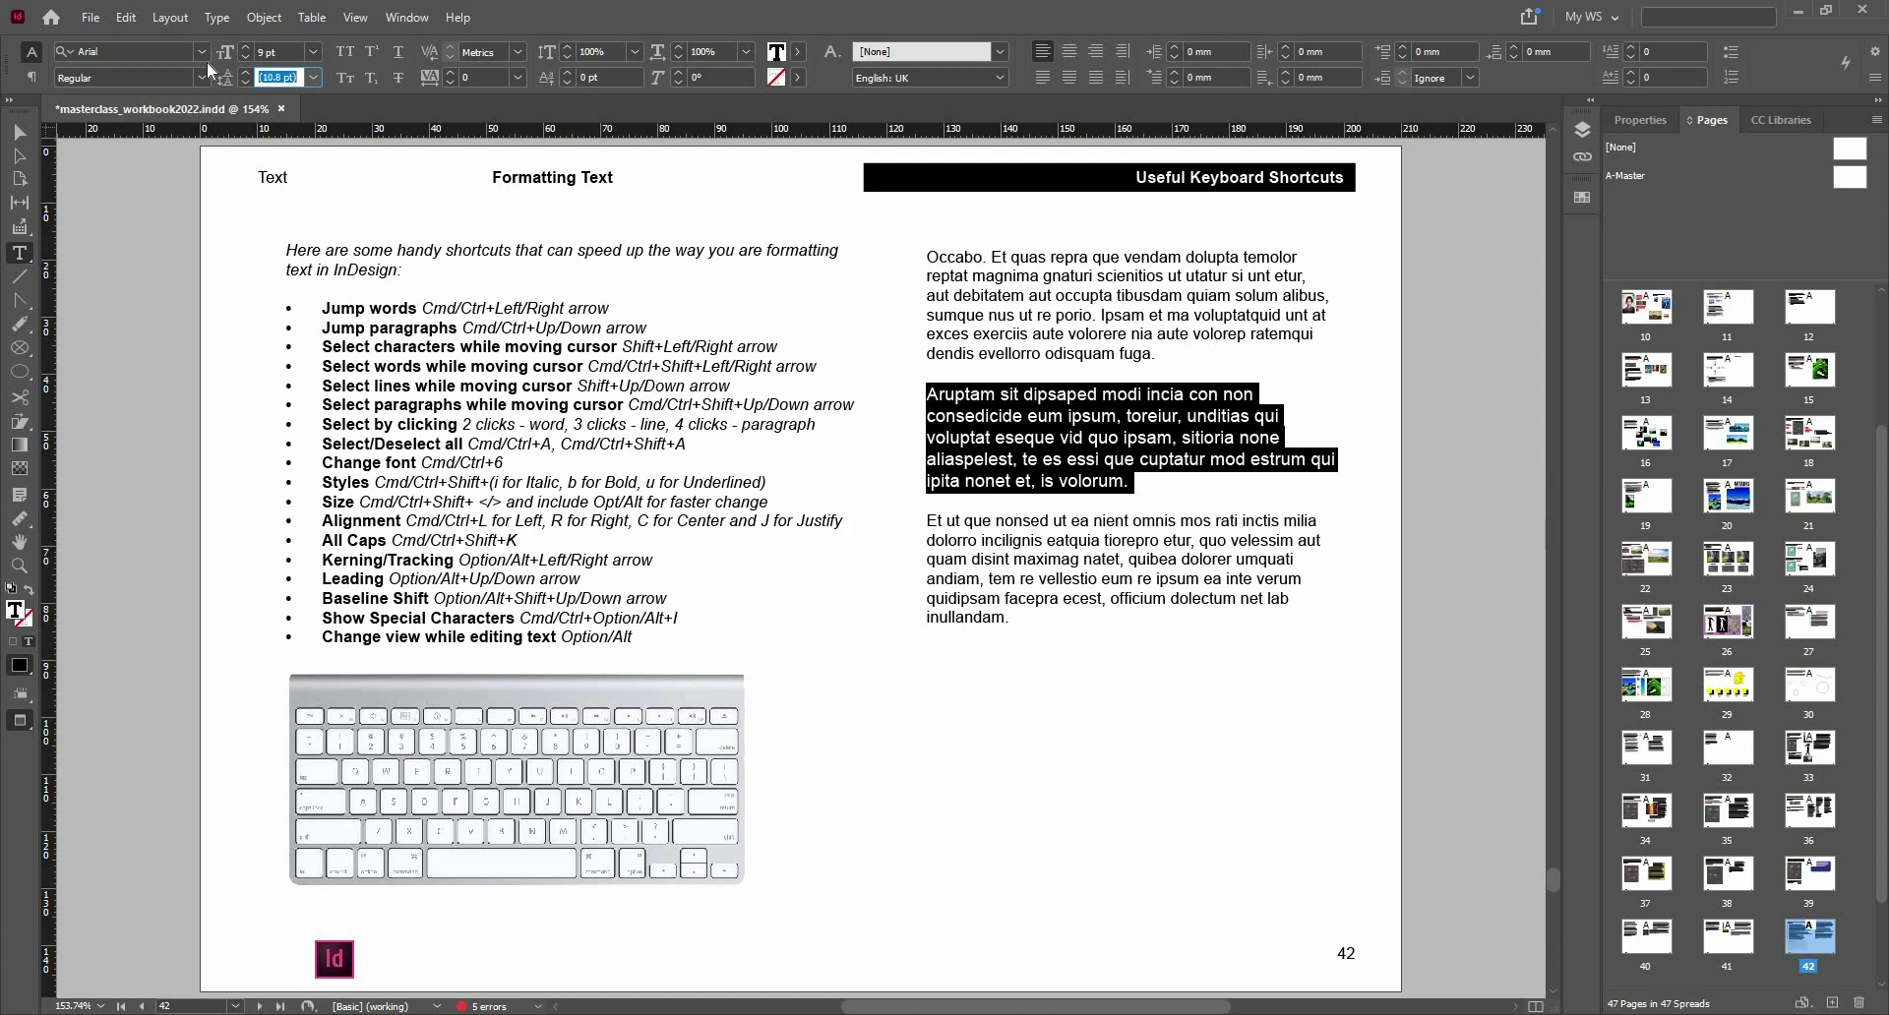
- Enlarge the selected paragraph to 11 pt and reduce it back to 9 pt, and switch All Caps on and off
key("ctrl+shift+period")
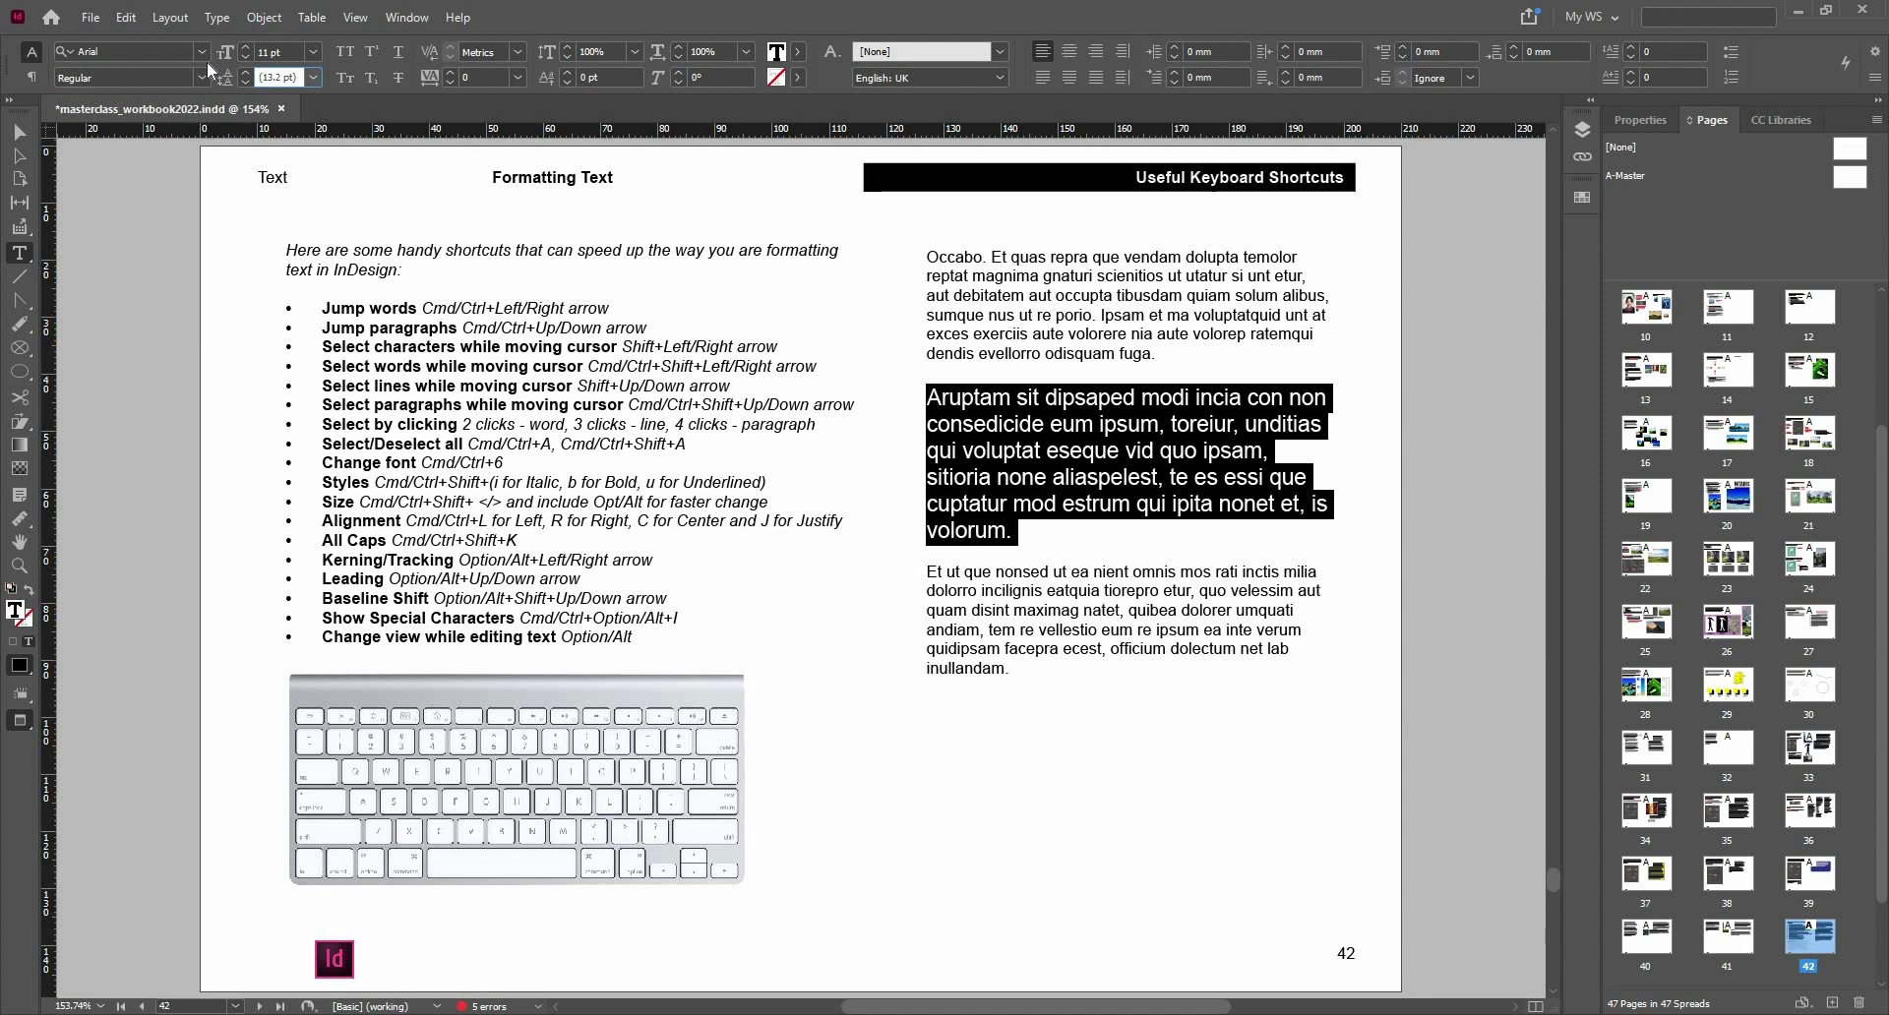
key("ctrl+shift+comma")
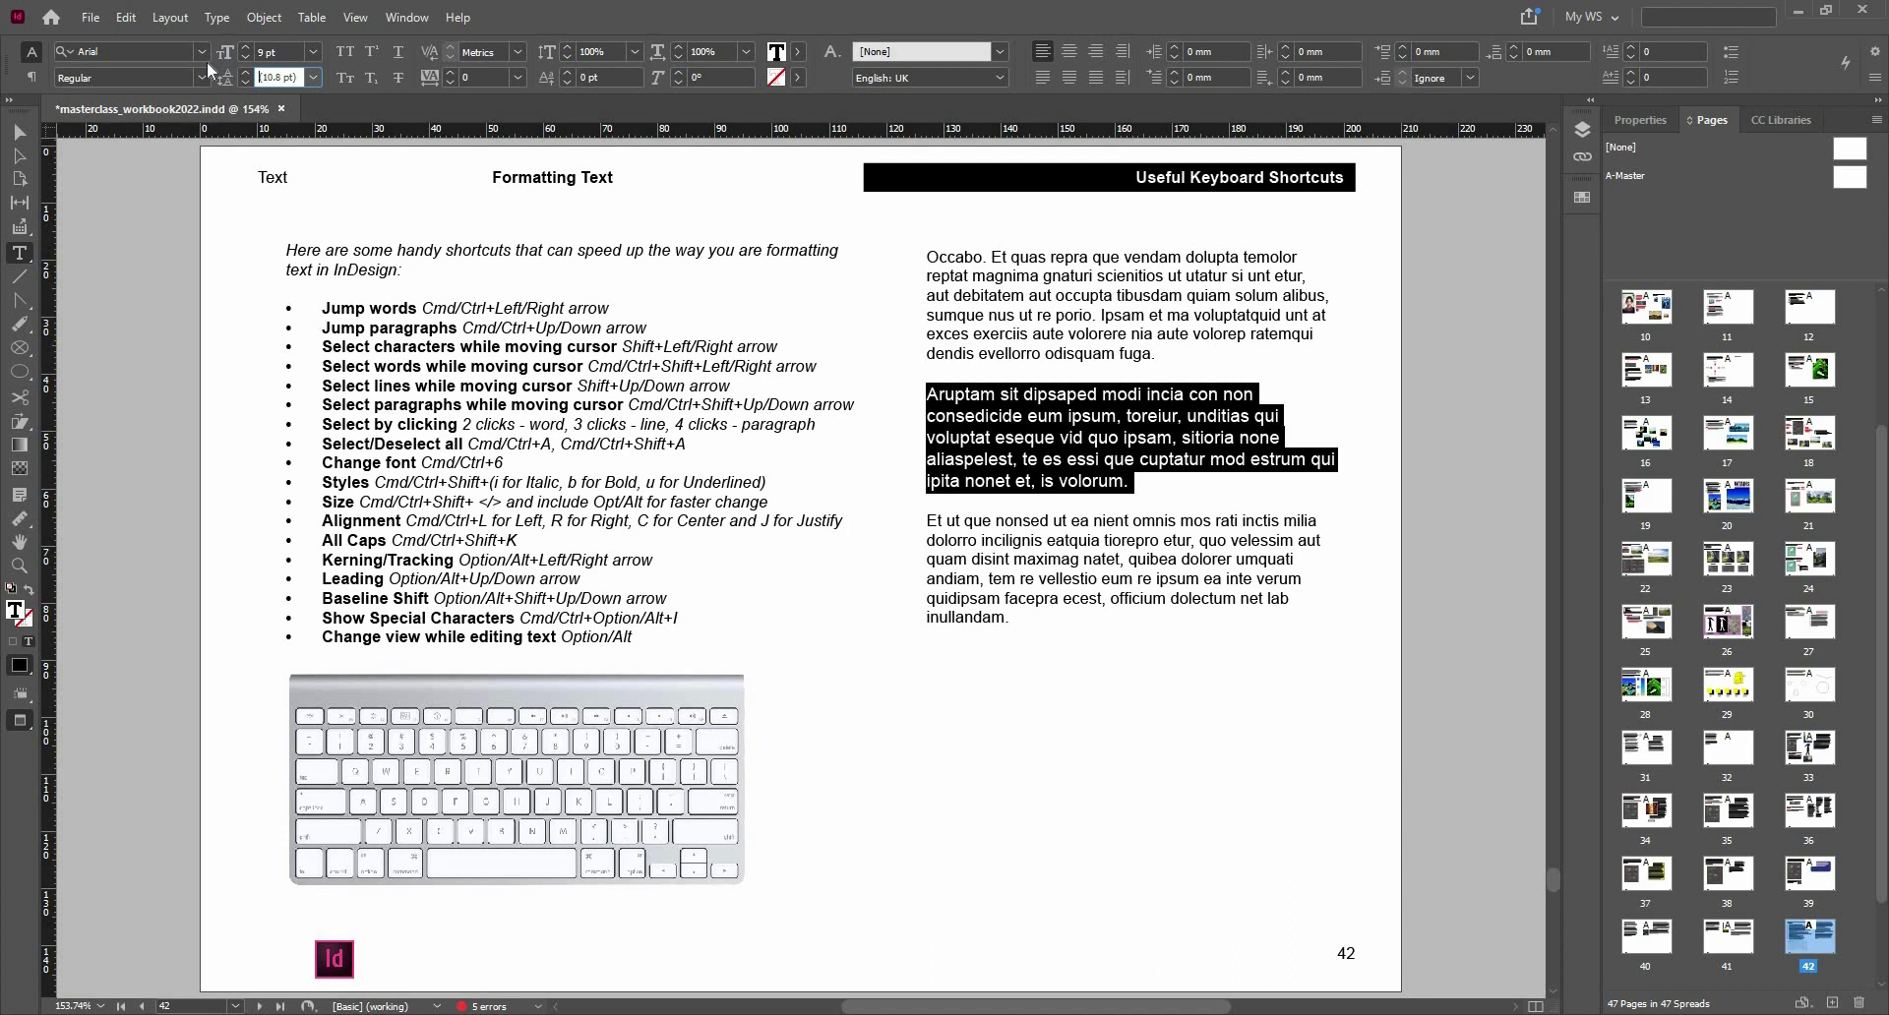
key("ctrl+shift+k")
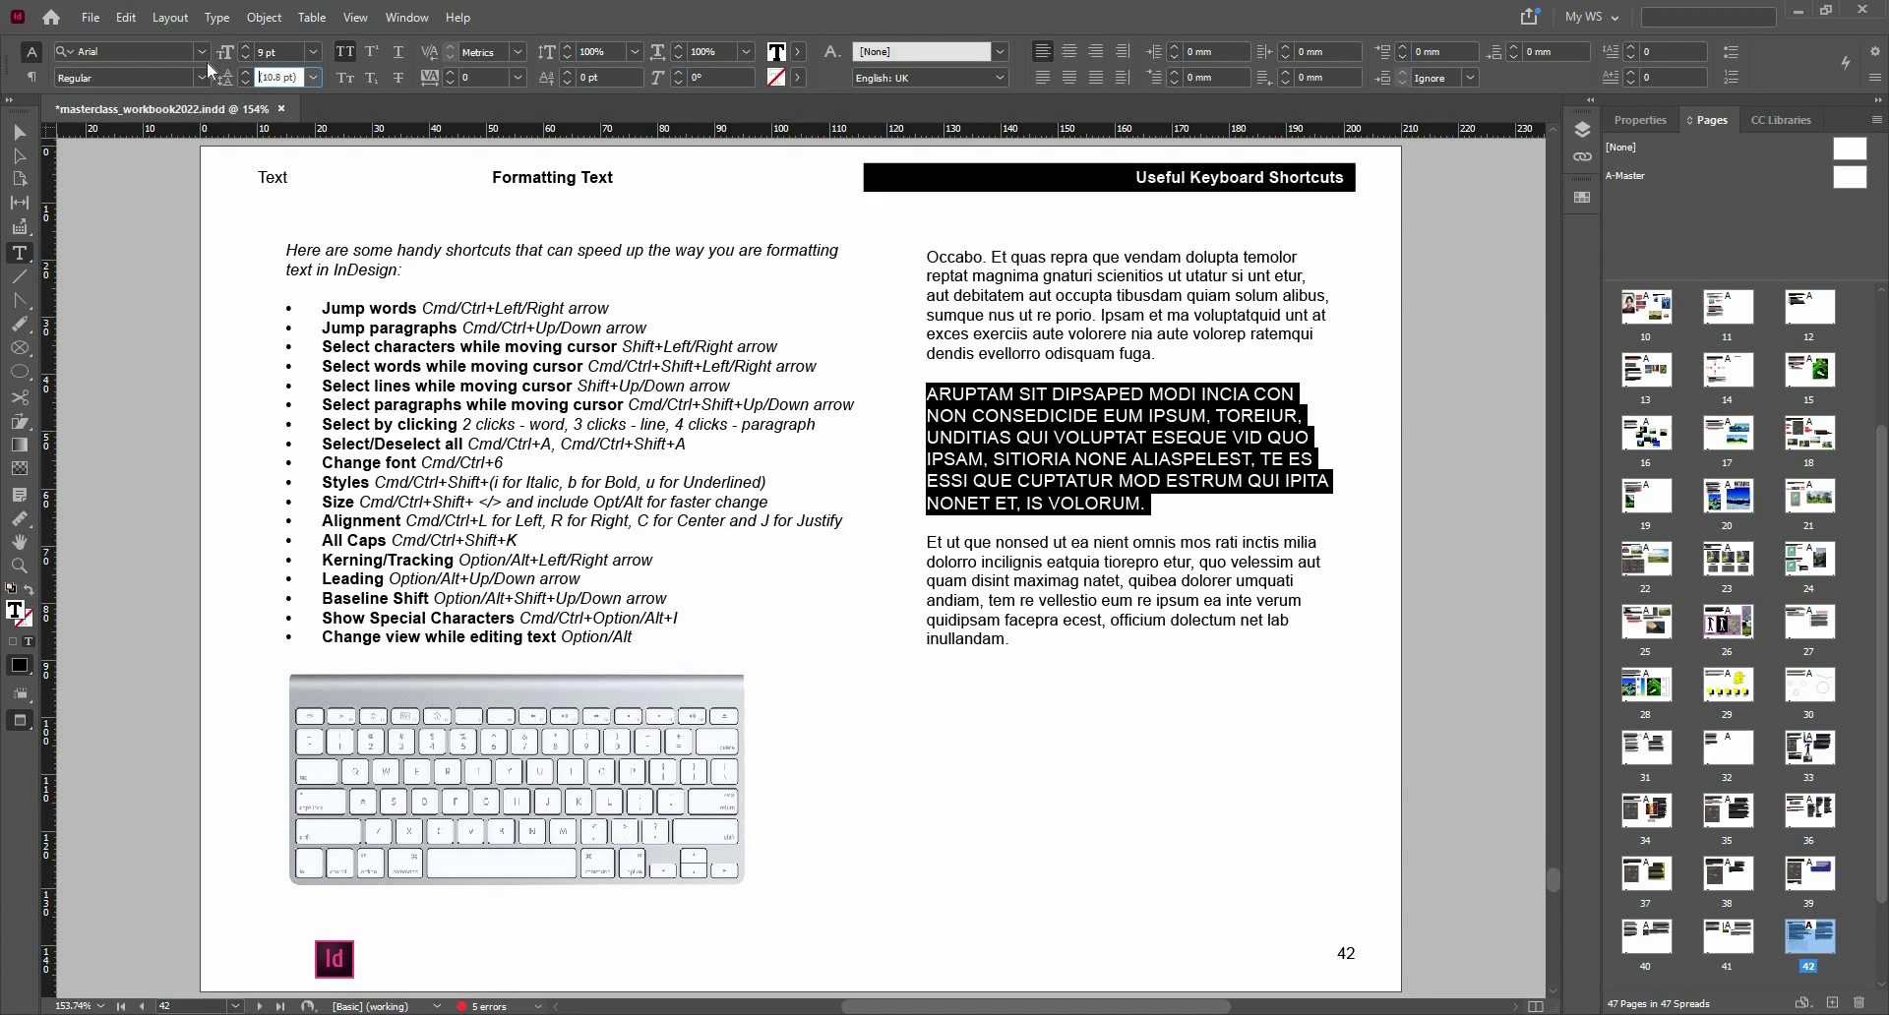
key("ctrl+shift+k")
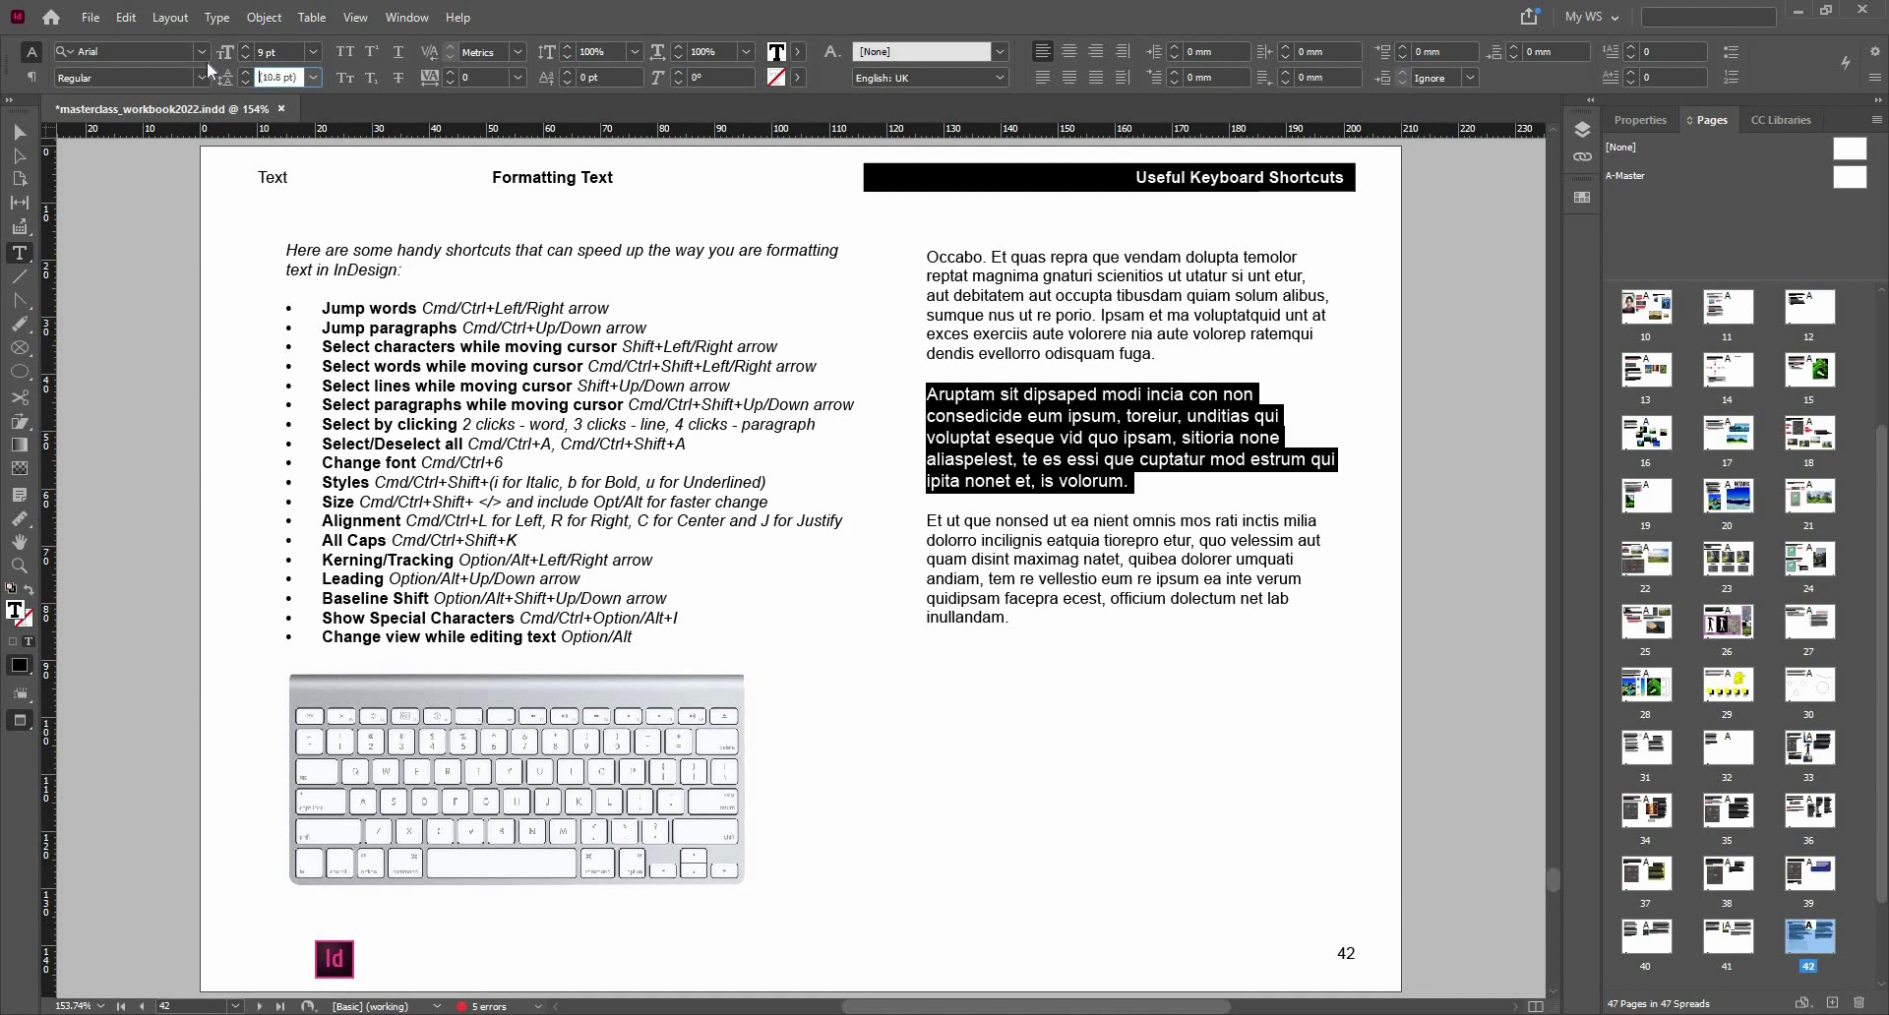
- Review the Change Case options without applying one, and switch Small Caps on and off for the selected paragraph
left_click(228, 20)
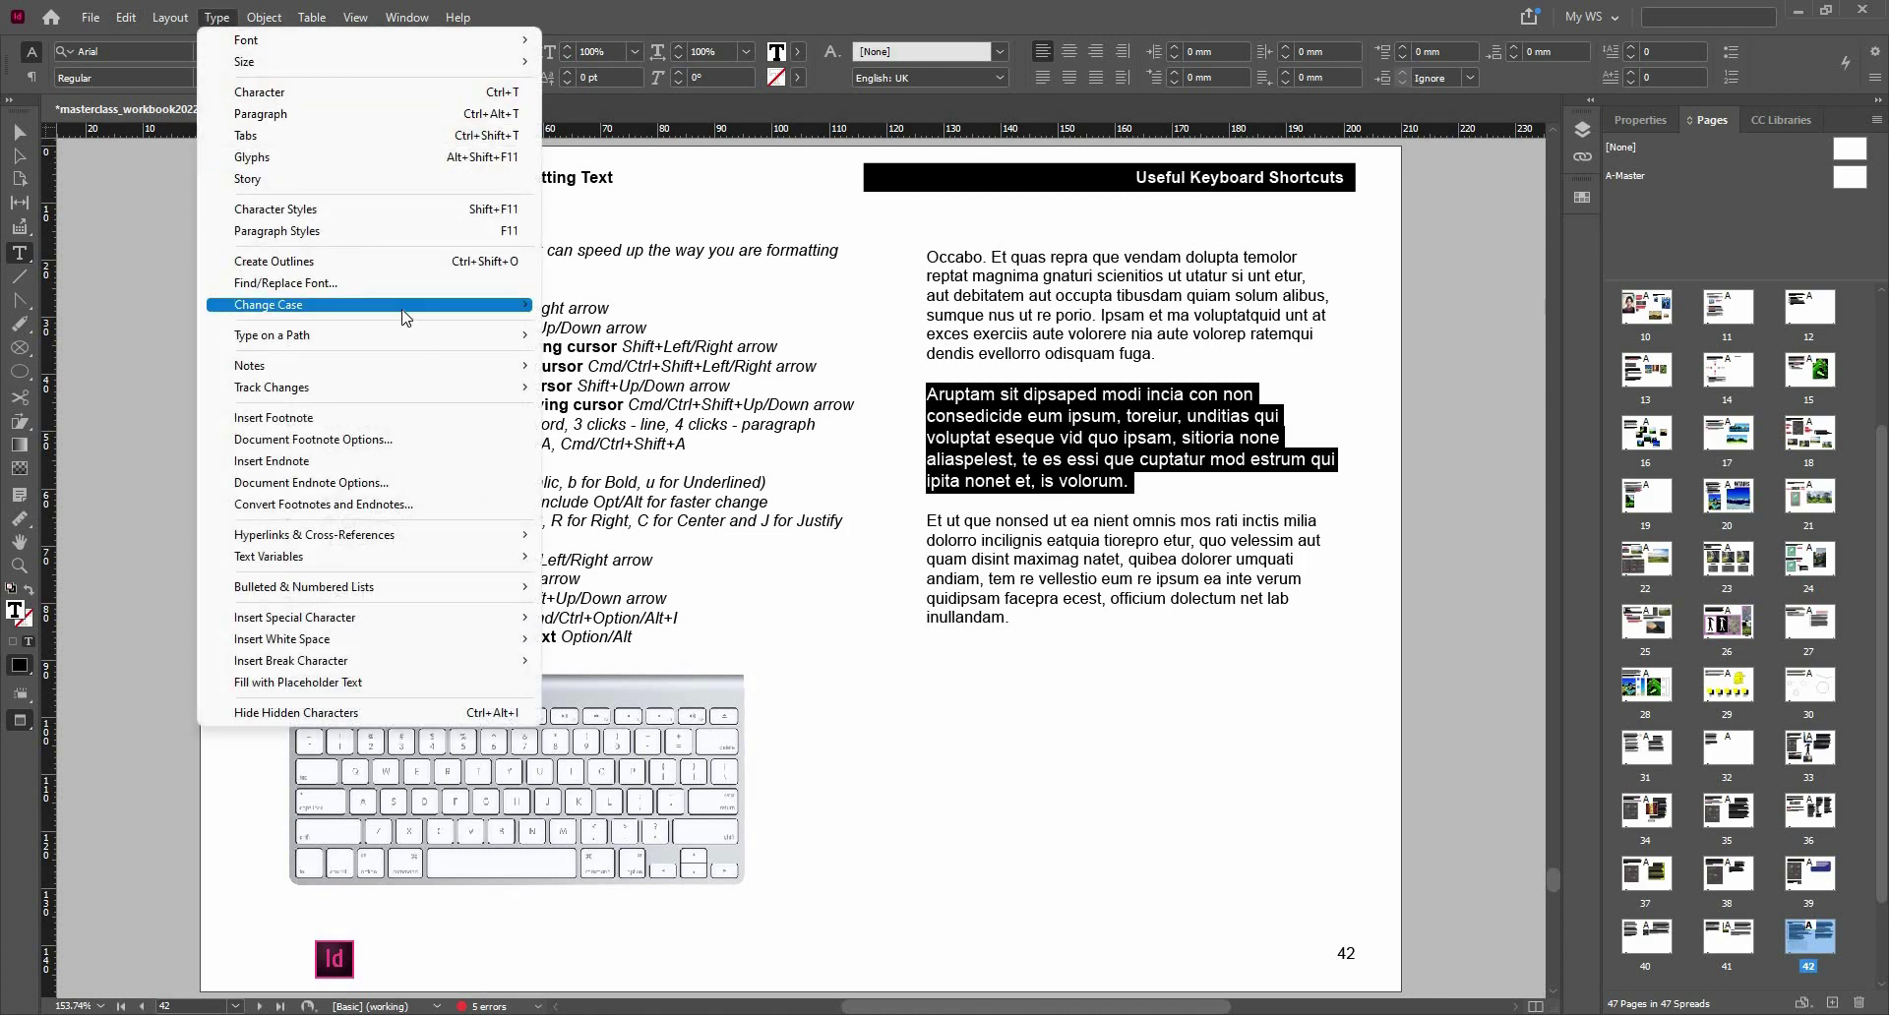
mouse_move(404, 316)
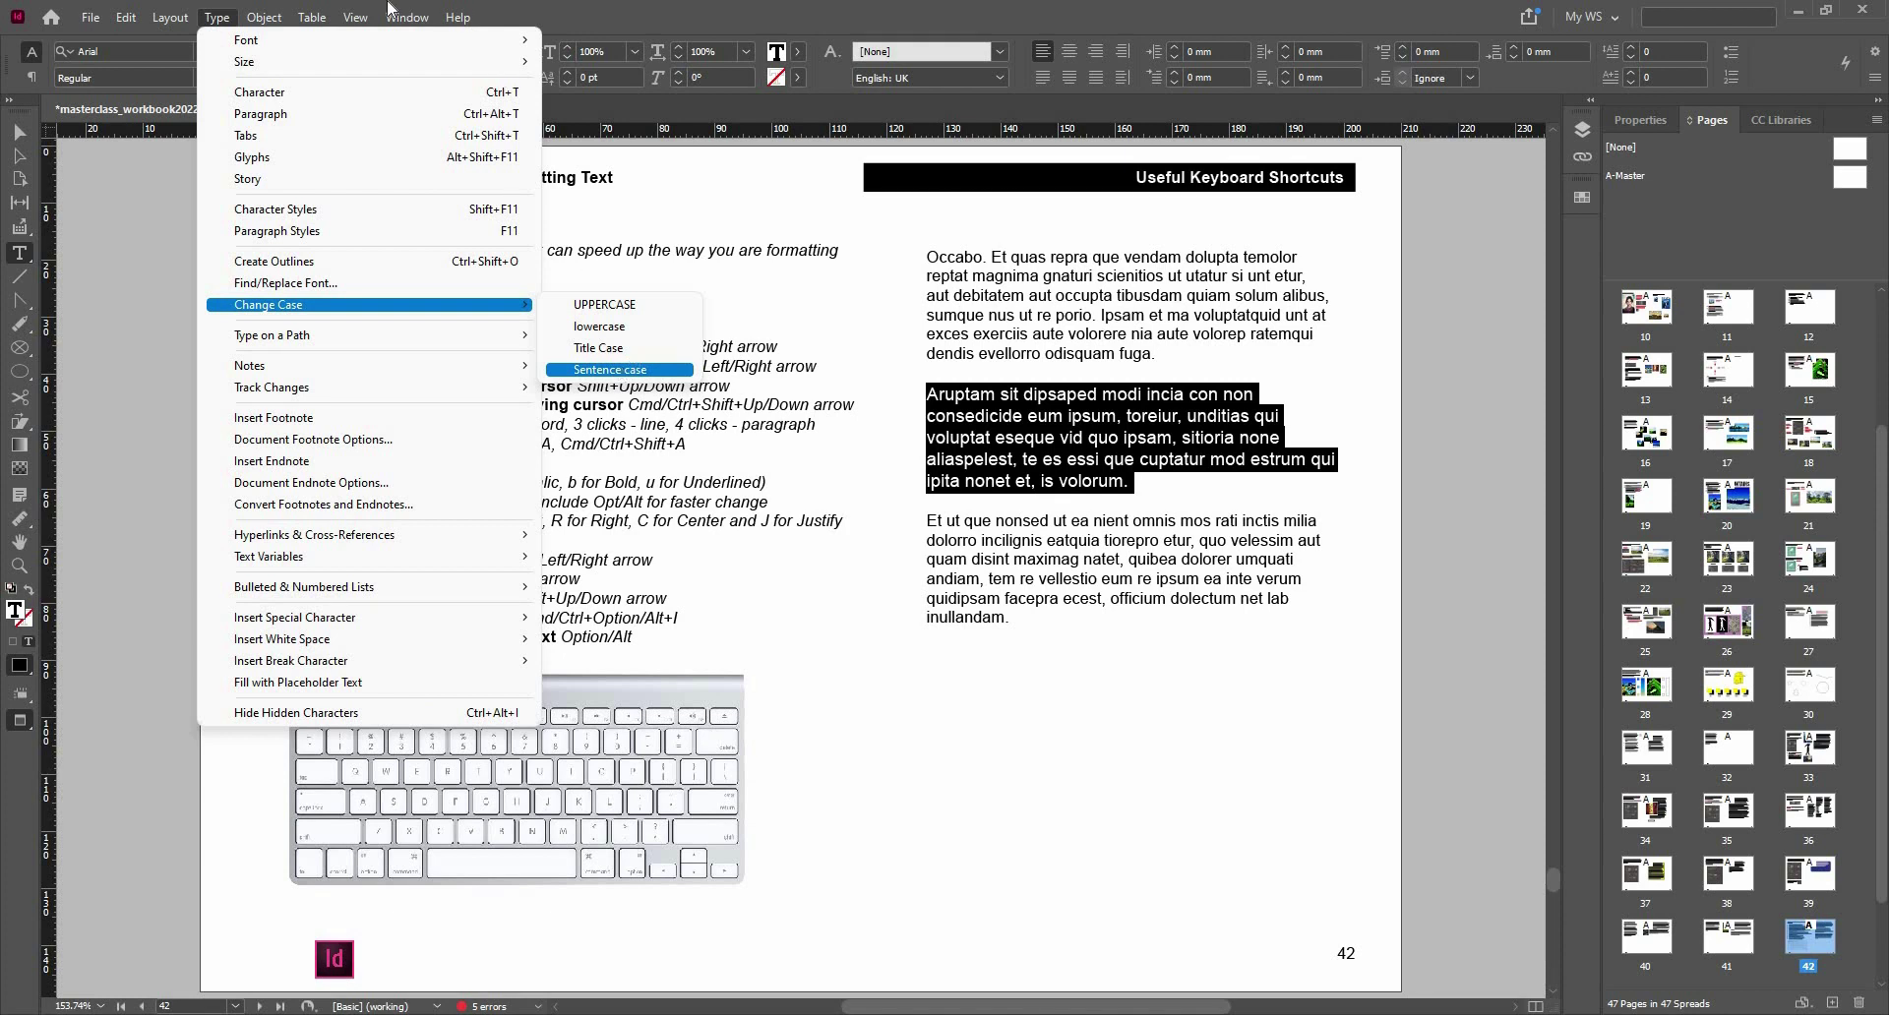
key("Escape")
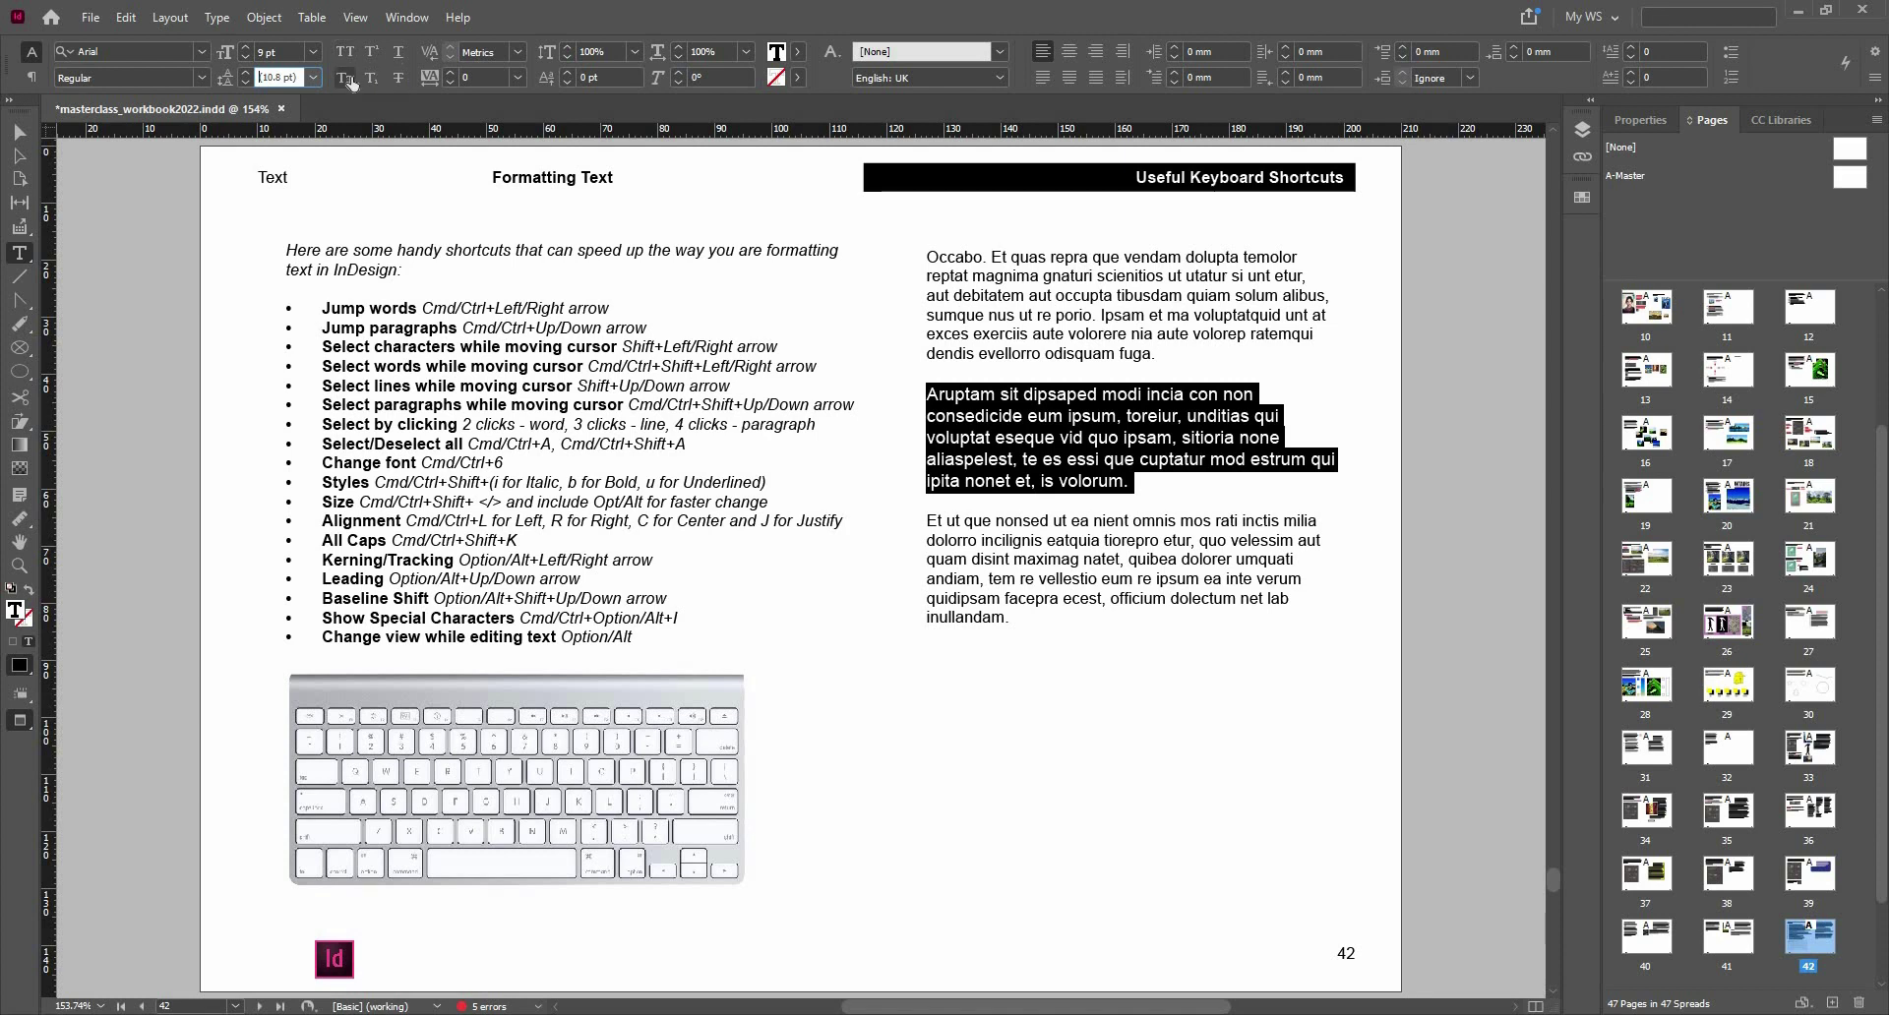
left_click(345, 78)
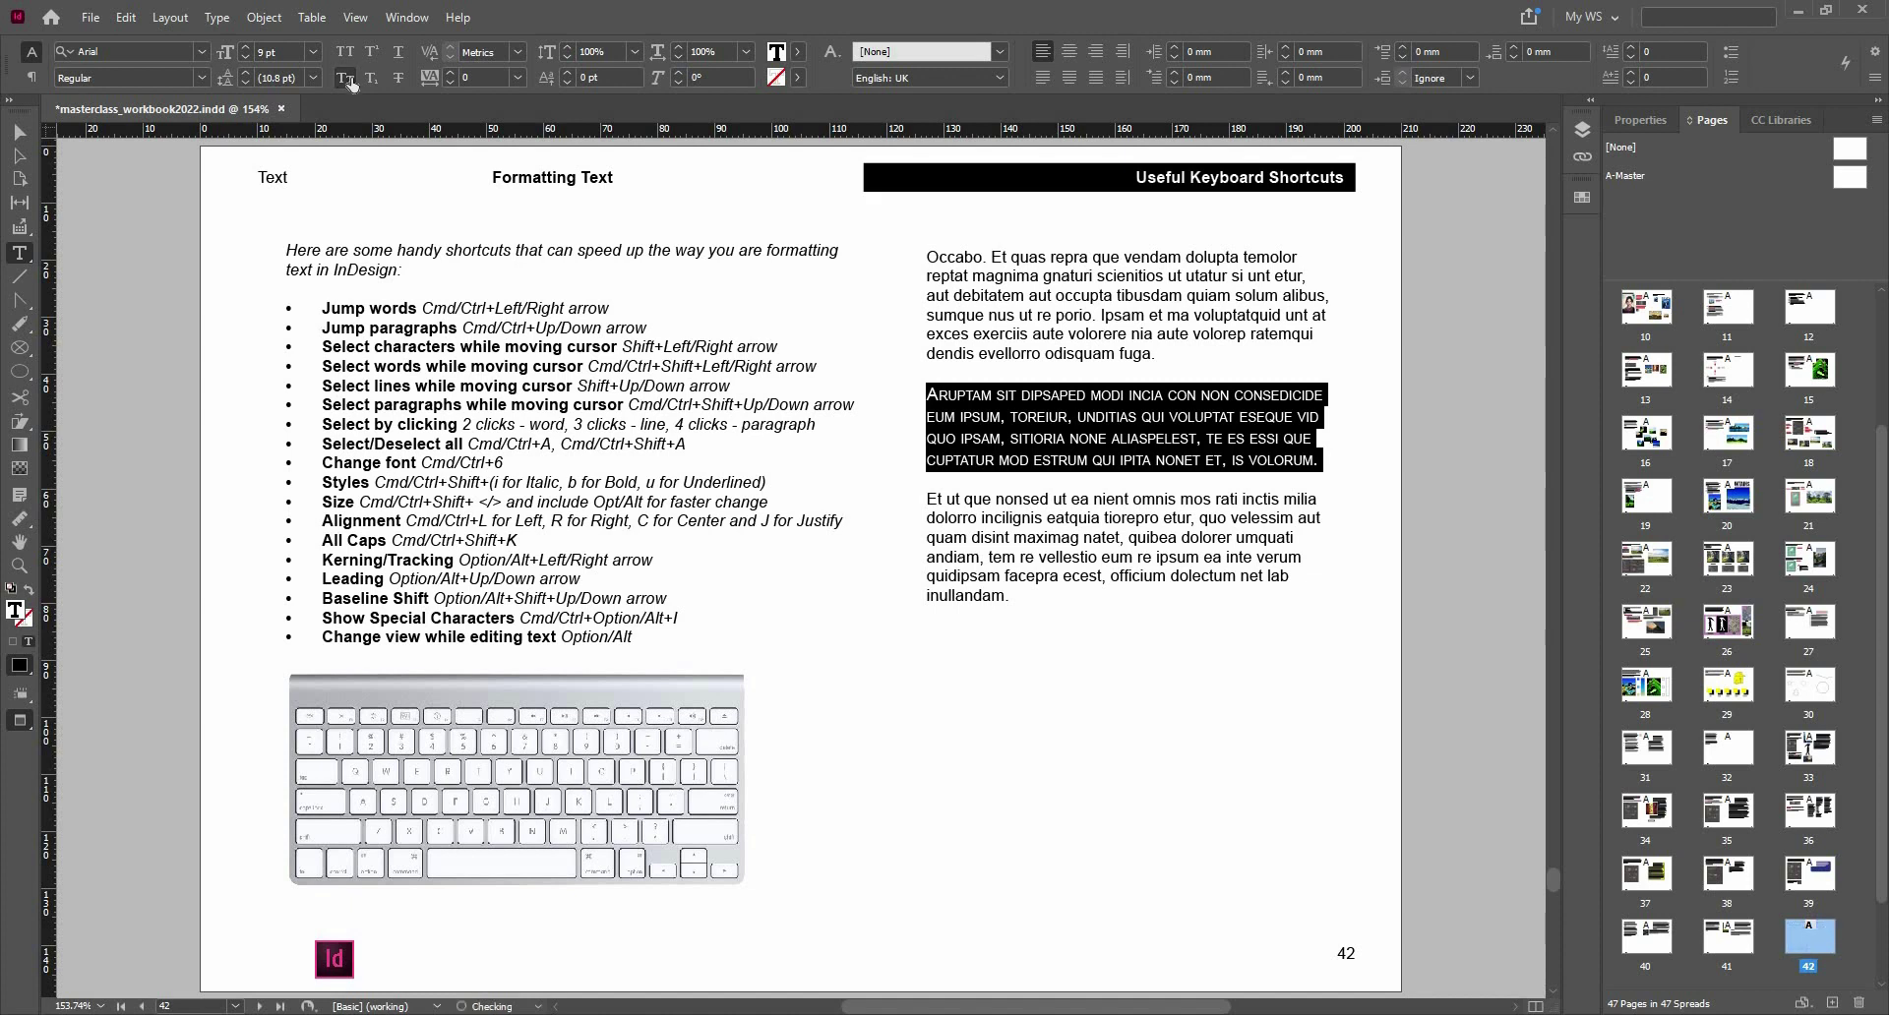
left_click(345, 78)
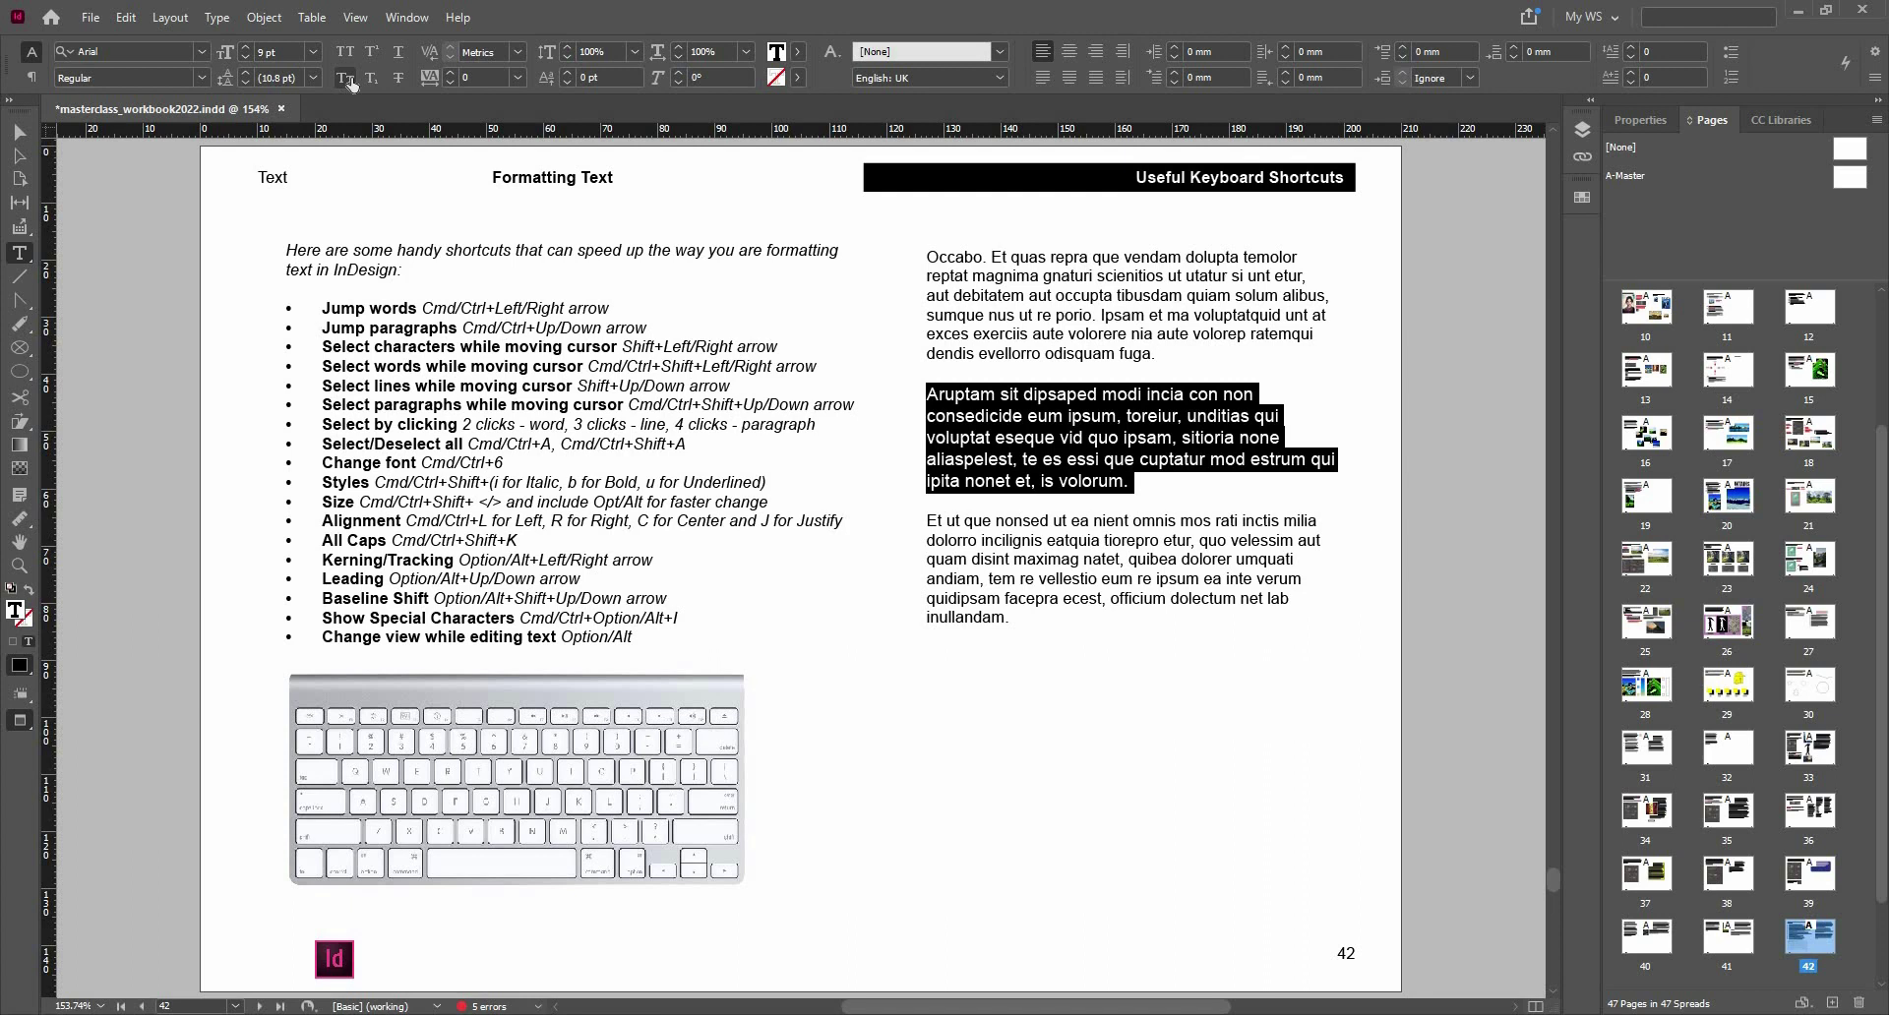
- Widen the selected paragraph's tracking to 60, tighten it to -40, and reset it to 0
key("alt+Right")
key("alt+Right")
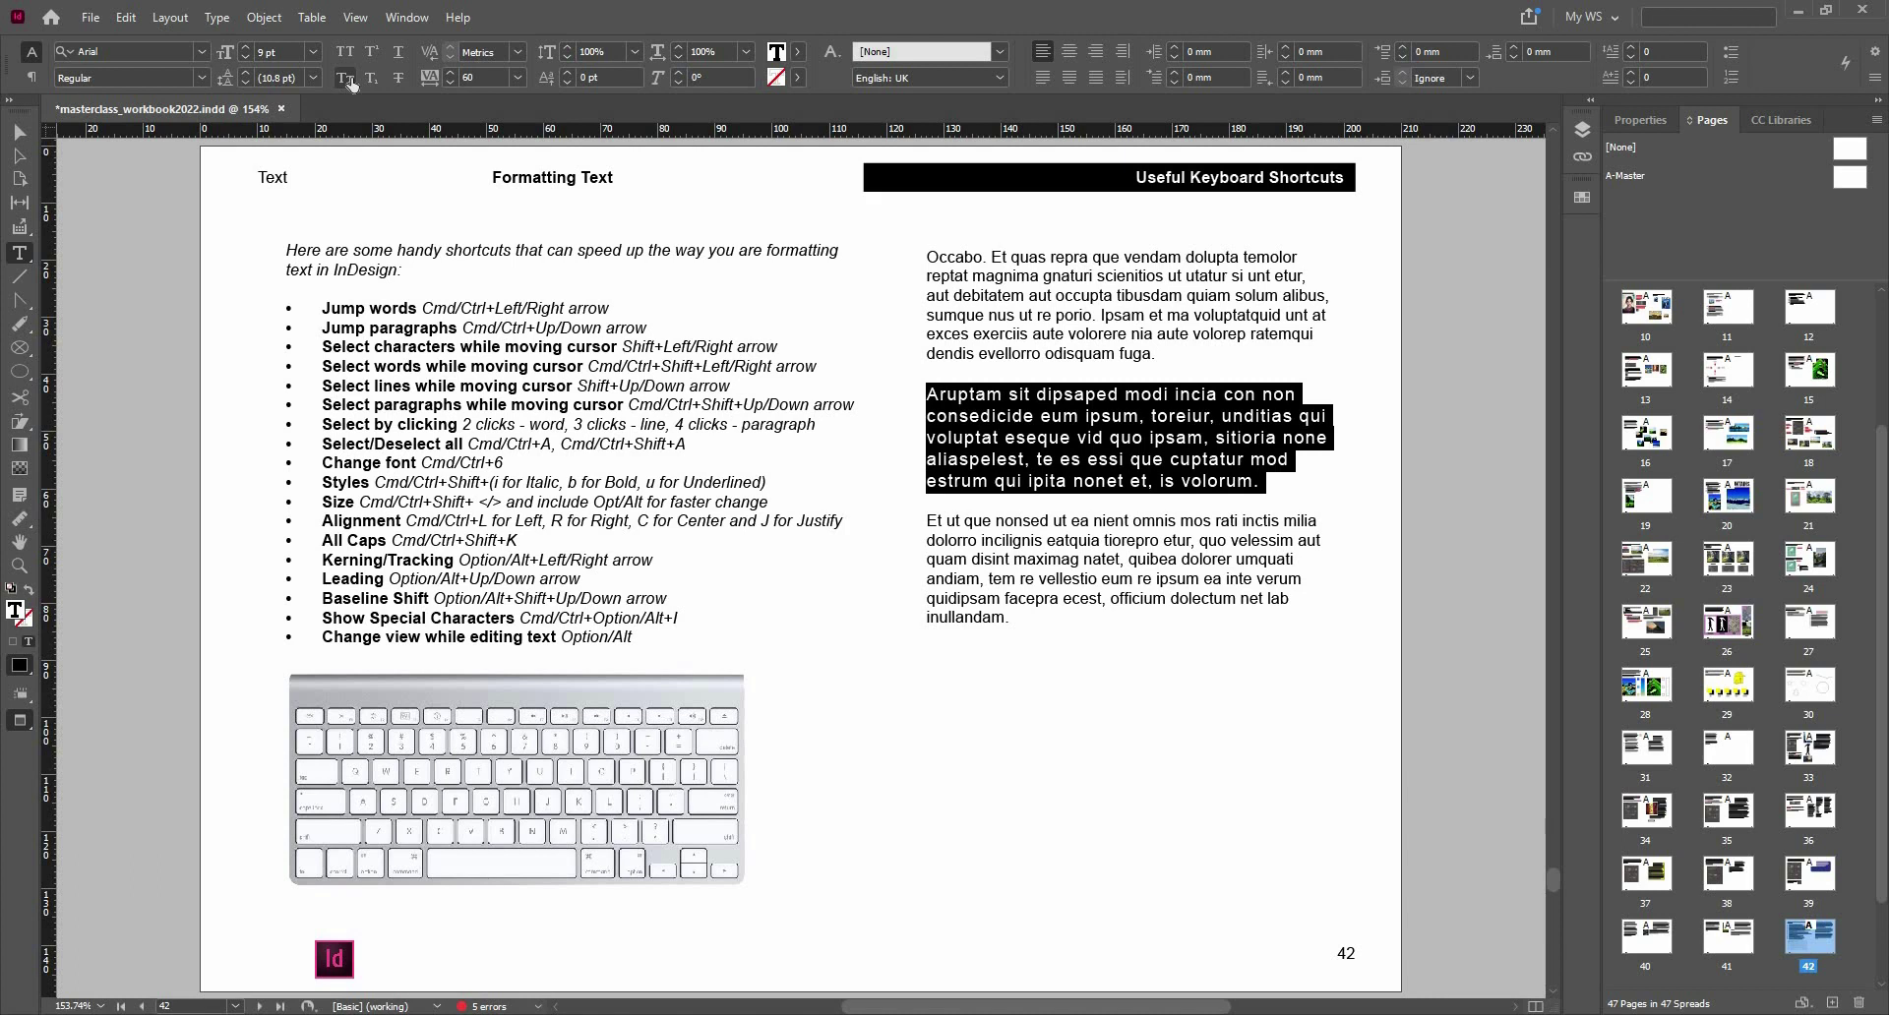
key("alt+Left")
key("alt+Left")
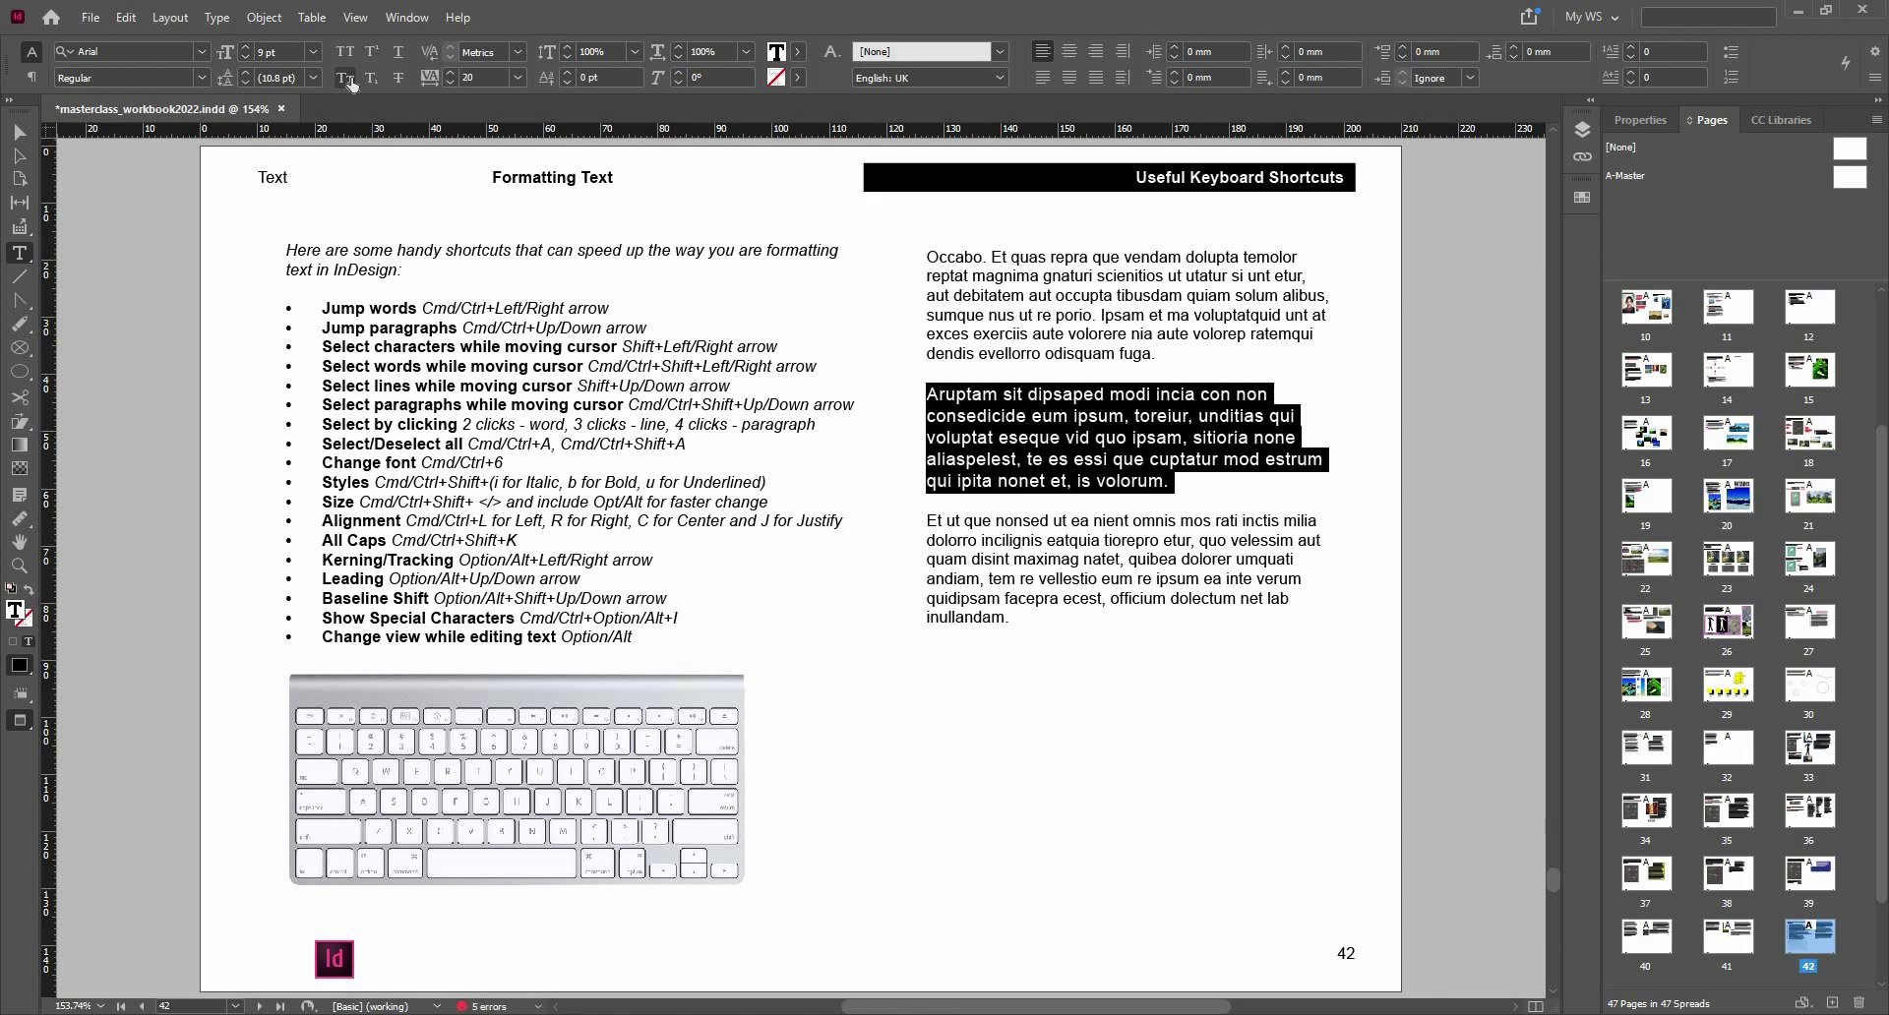
key("alt+Left")
key("alt+Left")
key("alt+Left")
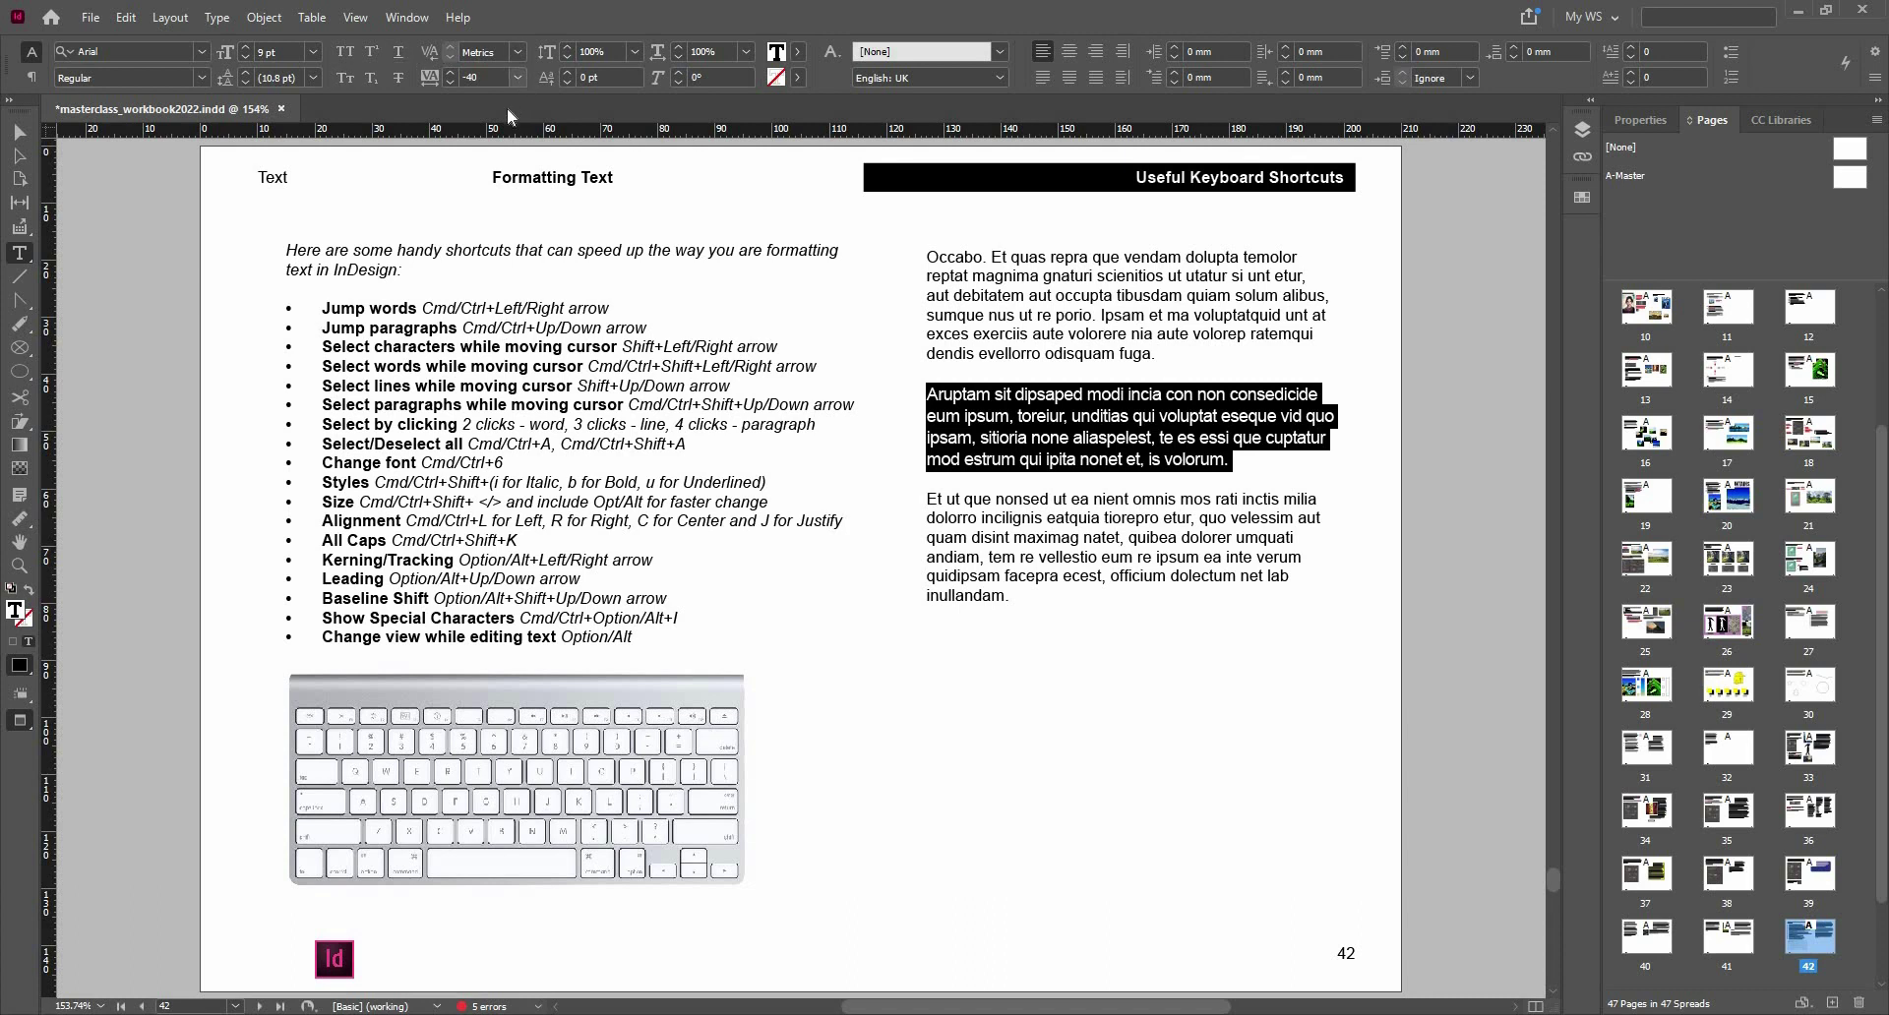
left_click(518, 77)
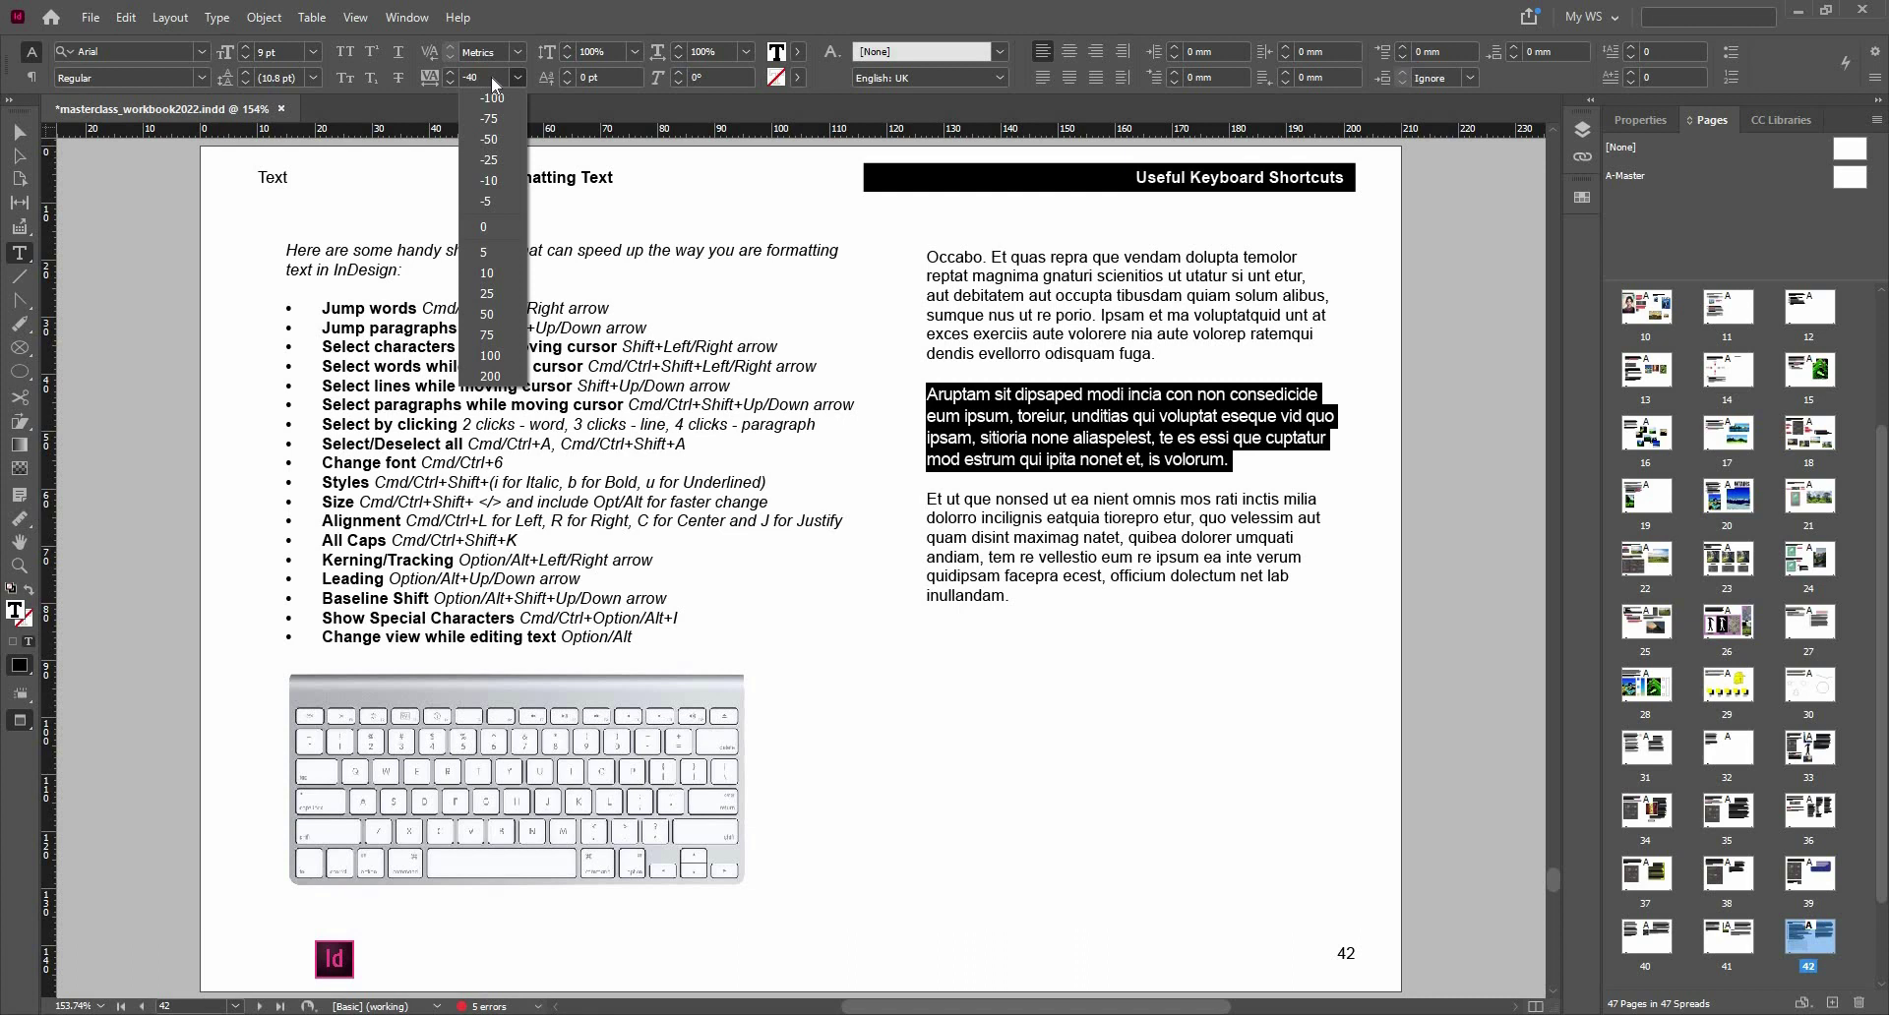
left_click(493, 226)
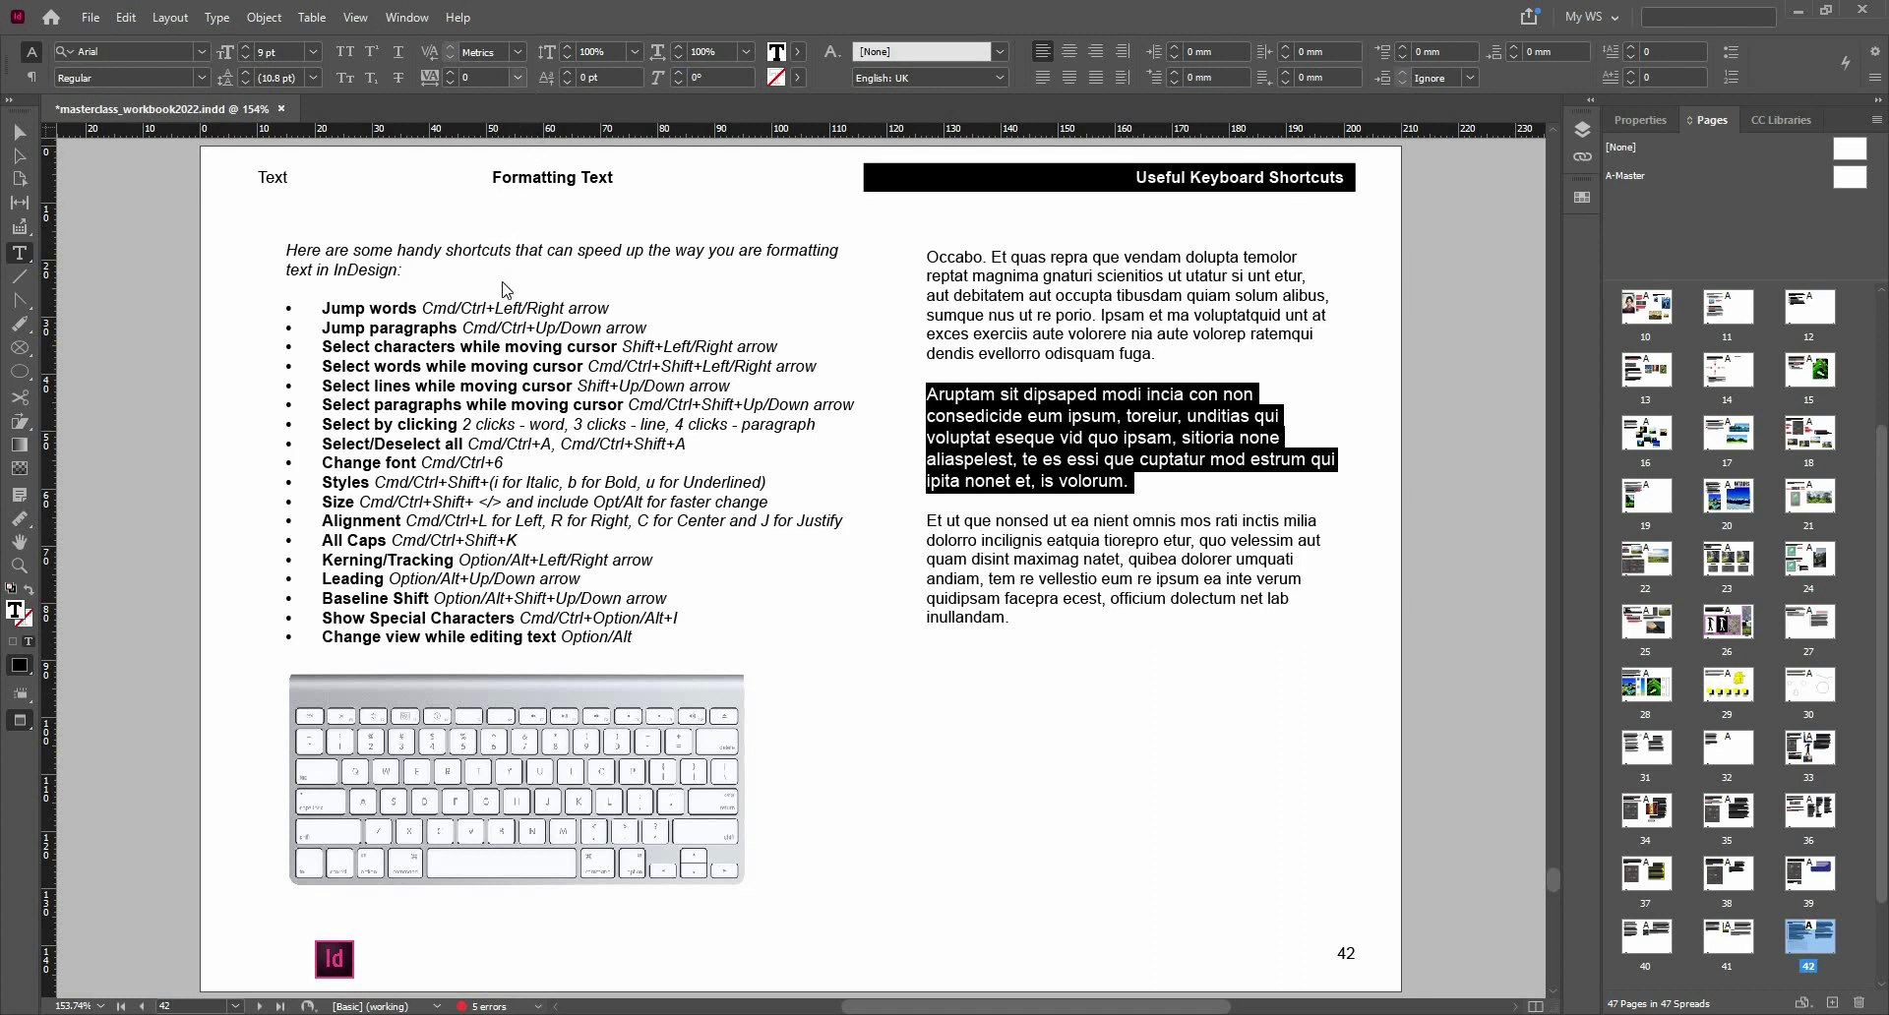
- Set the selected paragraph's tracking to the preset 25 and return it to 0
left_click(518, 78)
left_click(497, 221)
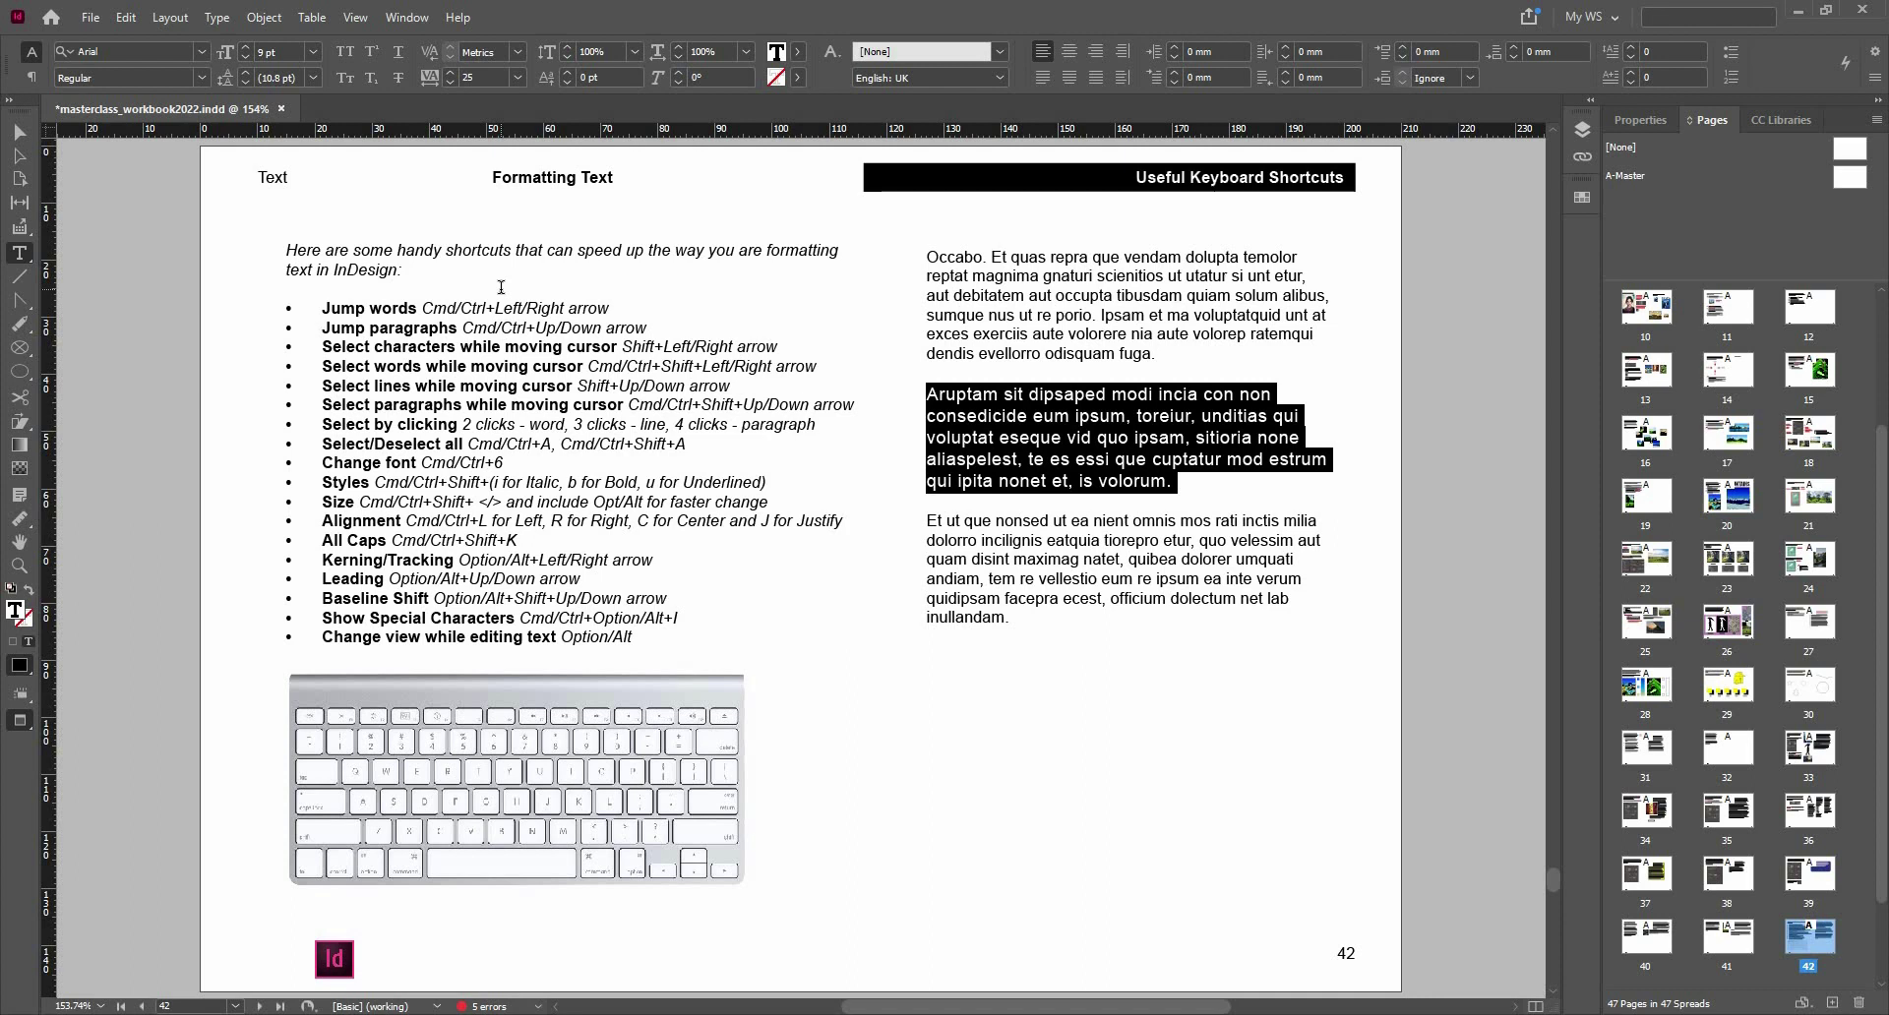
left_click(518, 77)
left_click(492, 227)
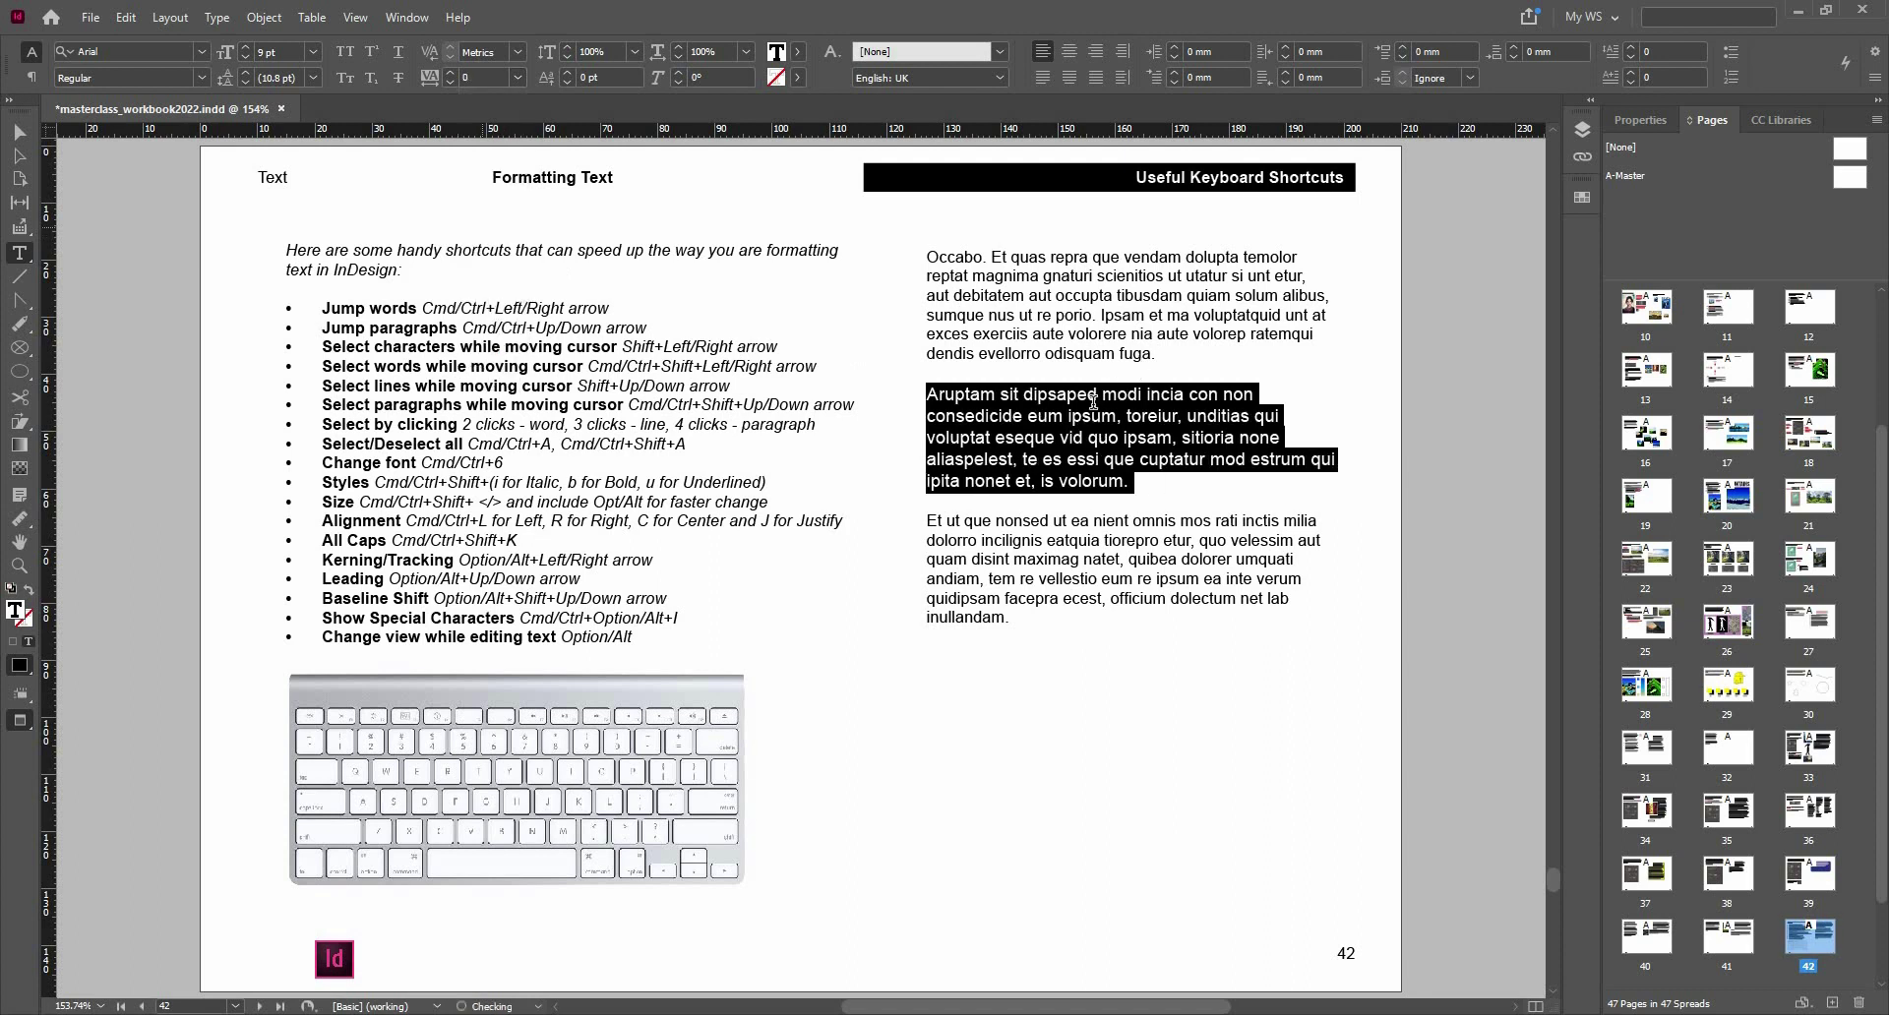
- Place the text cursor before the final "d" of "dipsaped" and widen the kerning there to 200
left_click(1087, 396)
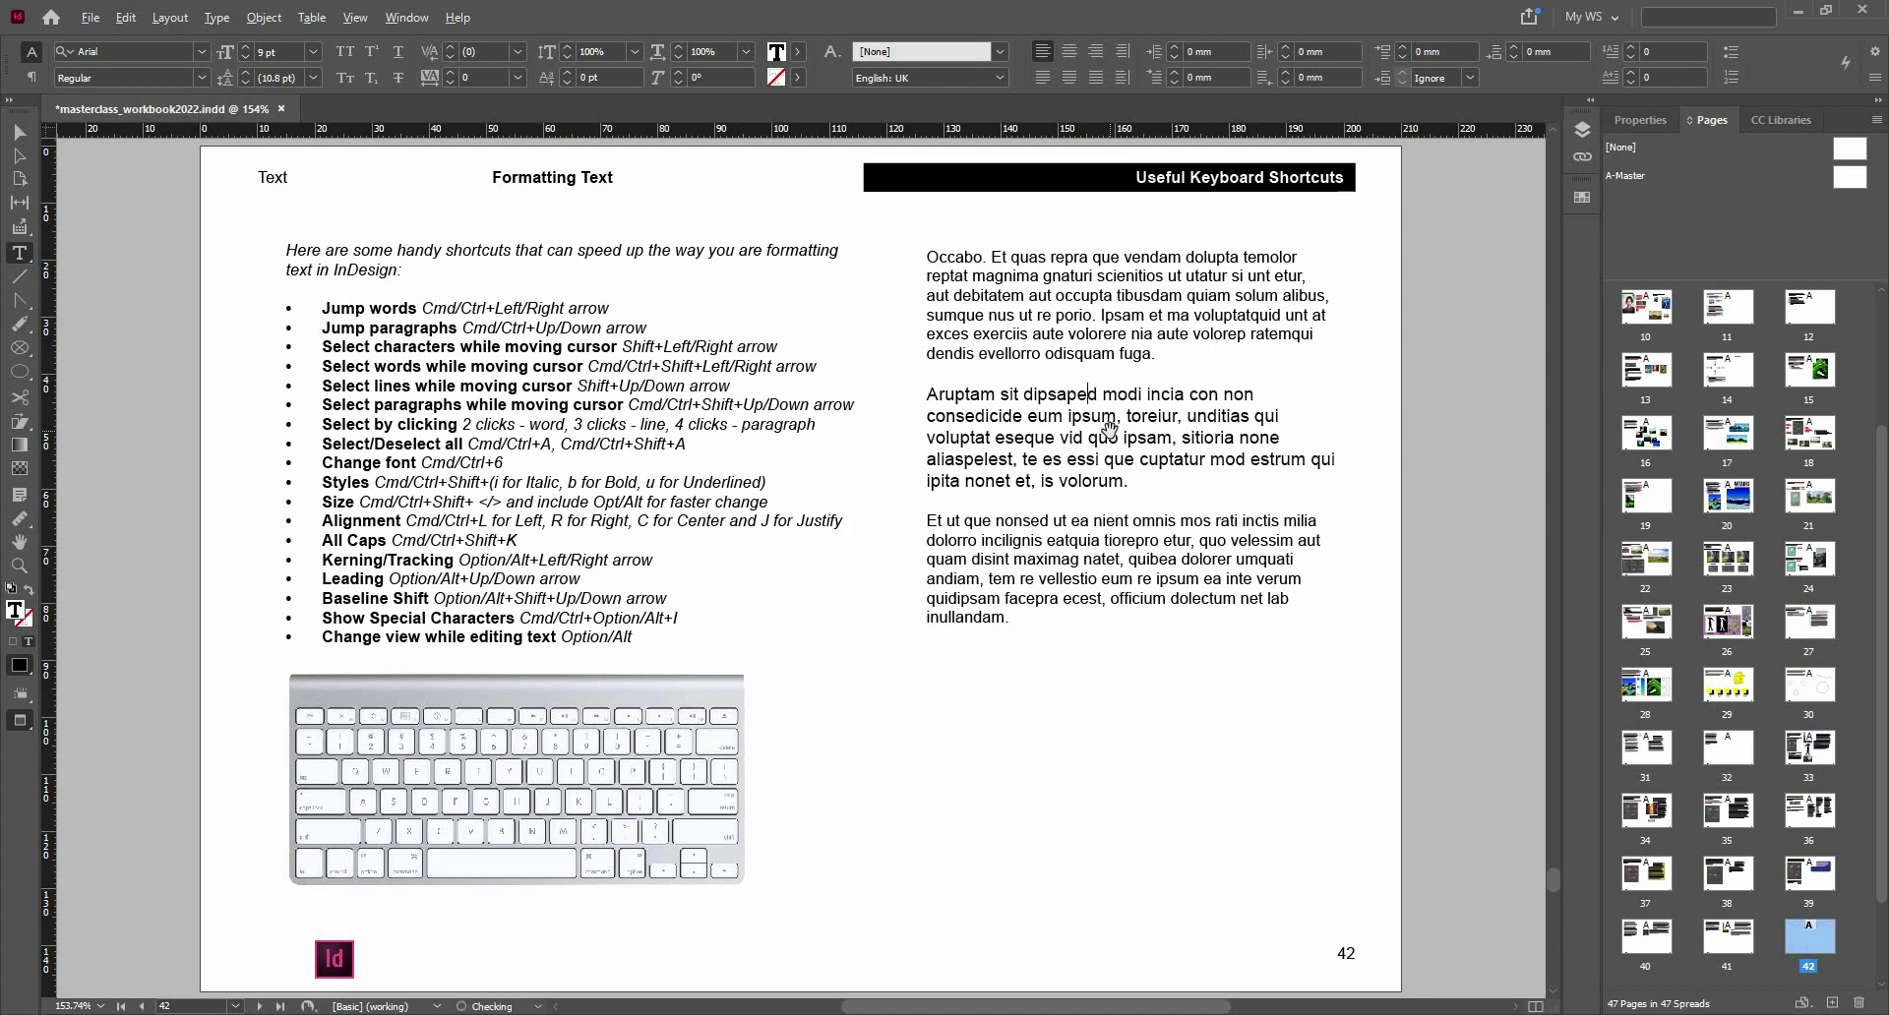
key("alt+Right")
key("alt+Right")
key("alt+Right")
key("alt+Right")
key("alt+Right")
key("alt+Right")
key("alt+Right")
key("alt+Right")
key("alt+Right")
key("alt+Right")
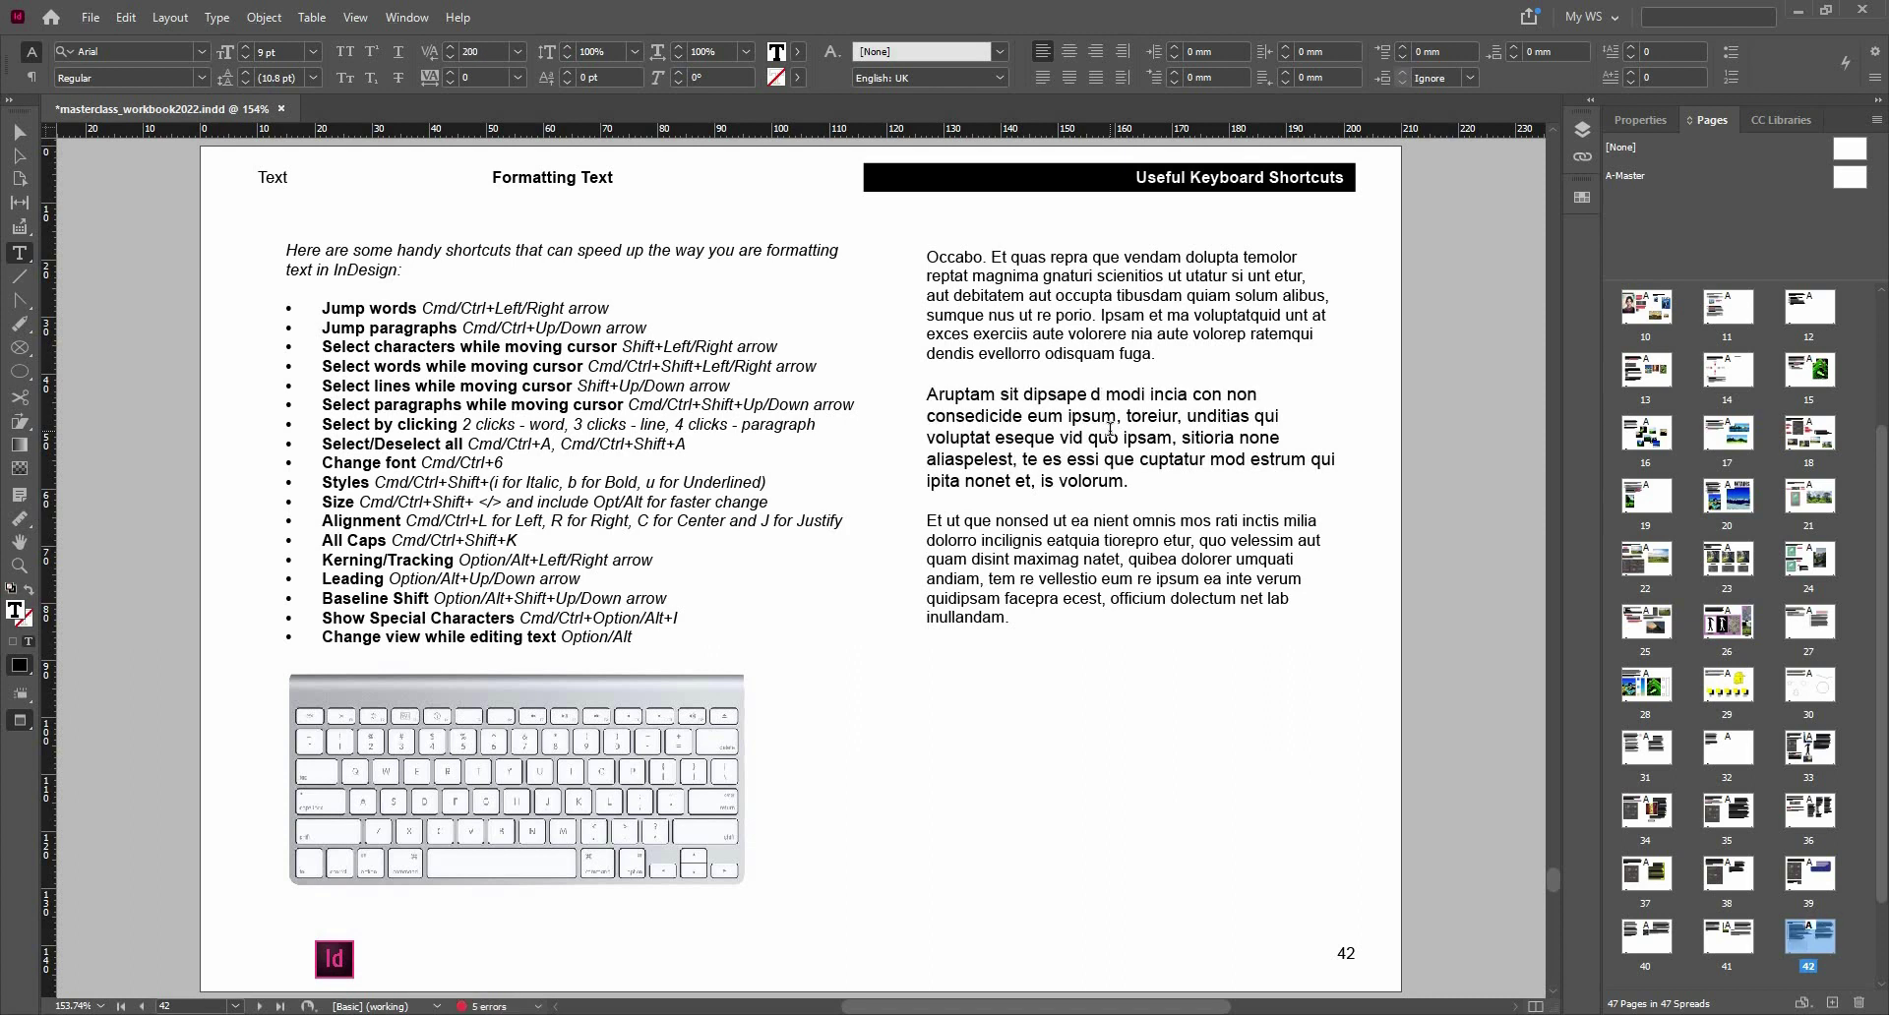
- Reduce the kerning before the final "d" of "dipsaped" to 20
key("alt+Left")
key("alt+Left")
key("alt+Left")
key("alt+Left")
key("alt+Left")
key("alt+Left")
key("alt+Left")
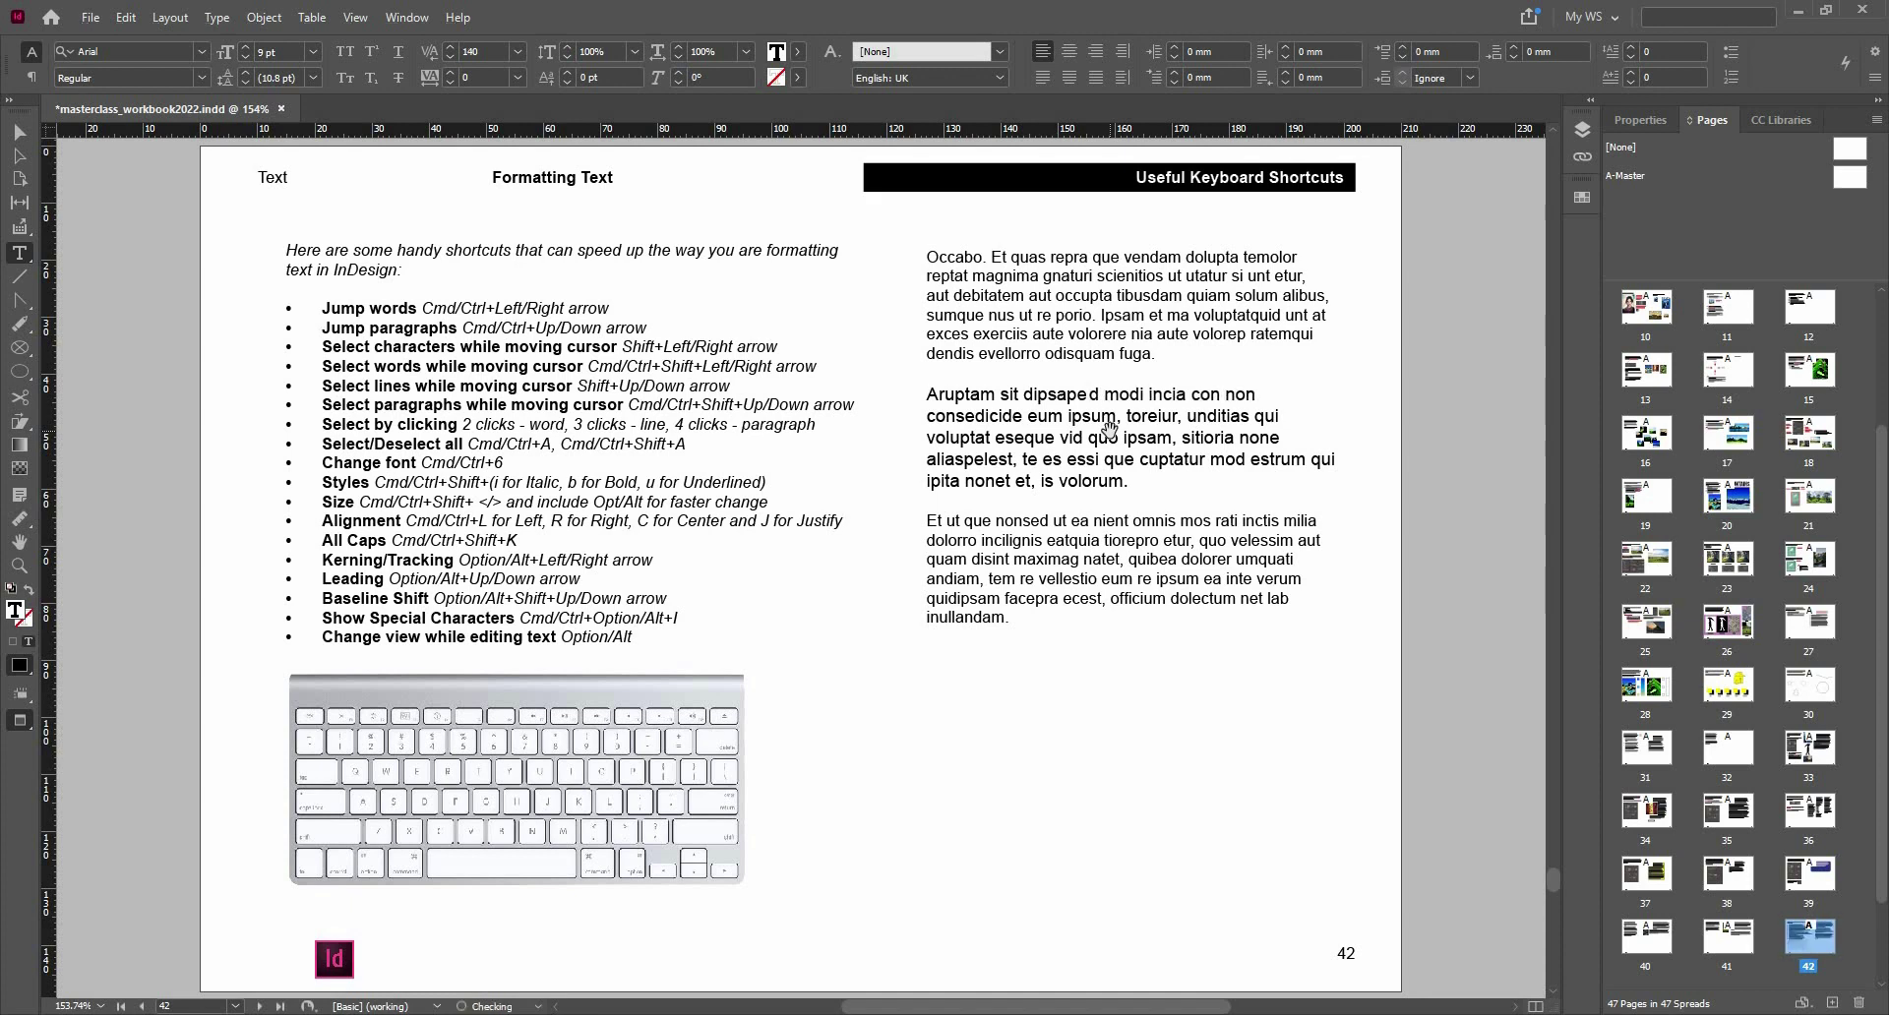
key("alt+Left")
key("alt+Left")
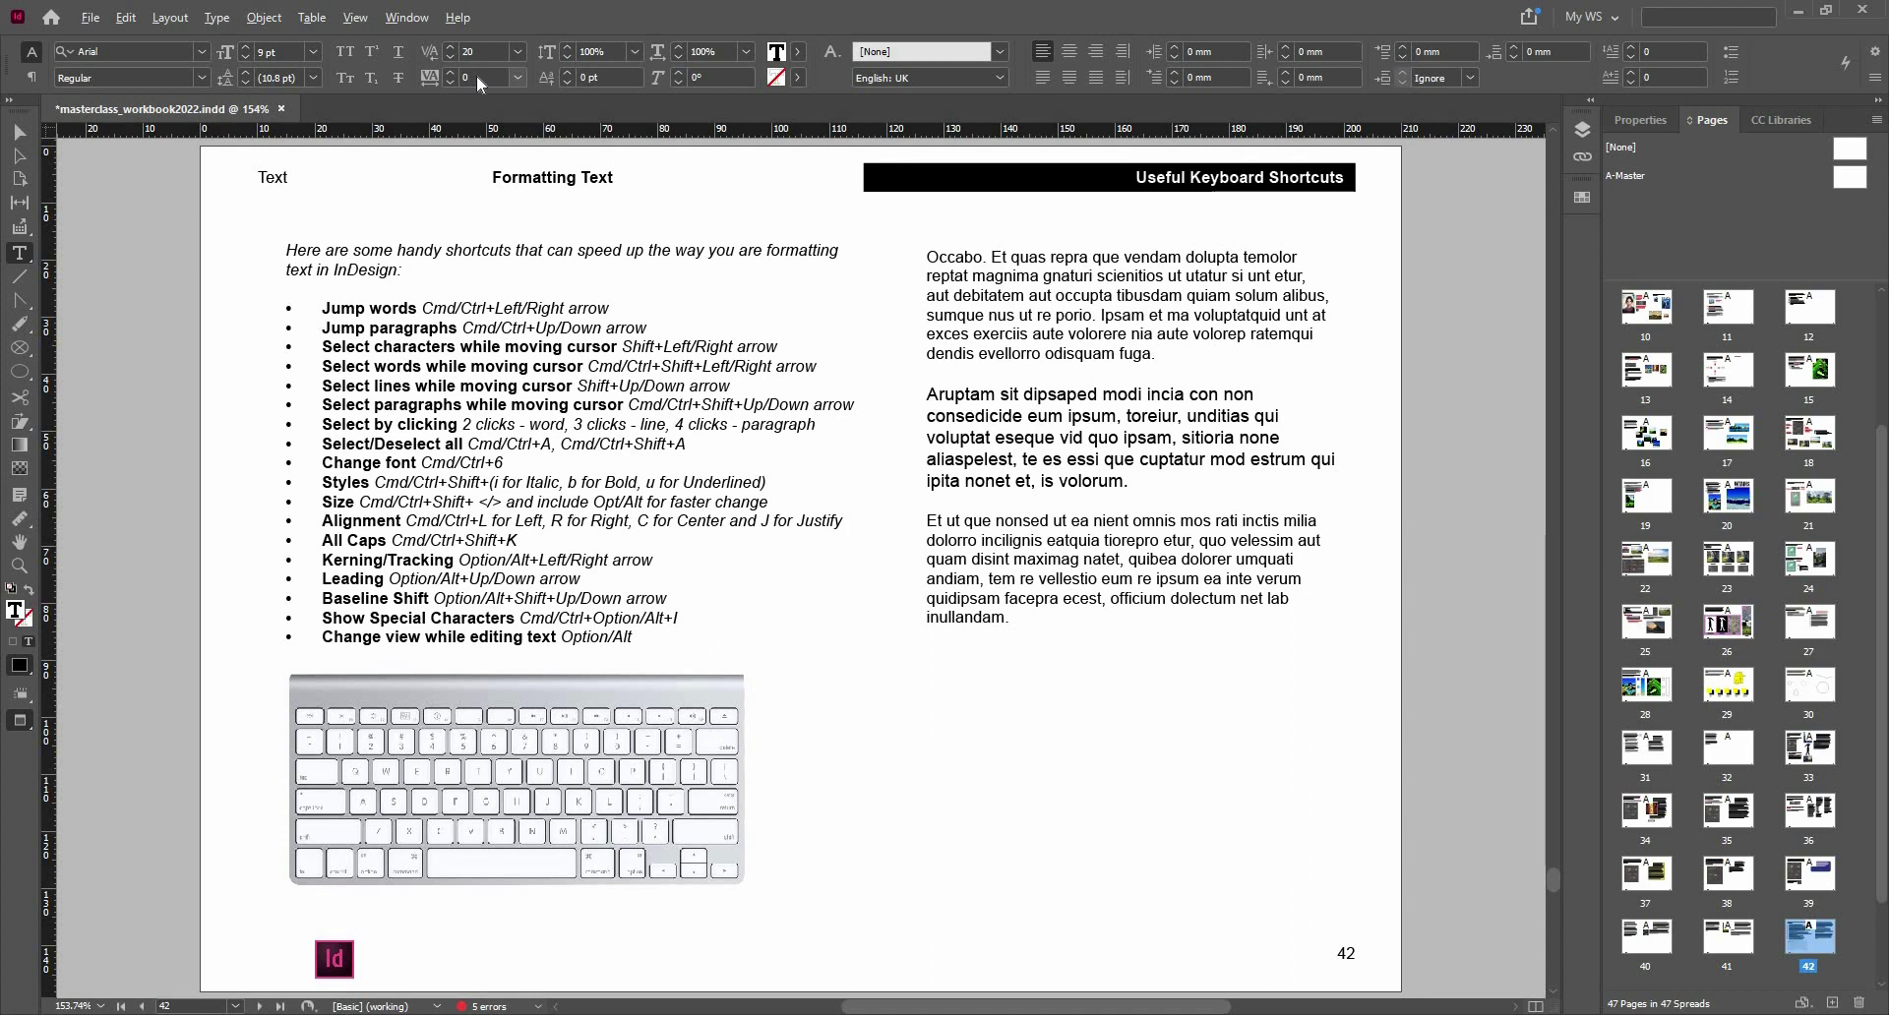
- Widen the kerning before the final "d" of "dipsaped" slightly and bring it back down to 0
key("alt+Right")
key("alt+Right")
key("alt+Left")
key("alt+Left")
key("alt+Left")
key("v")
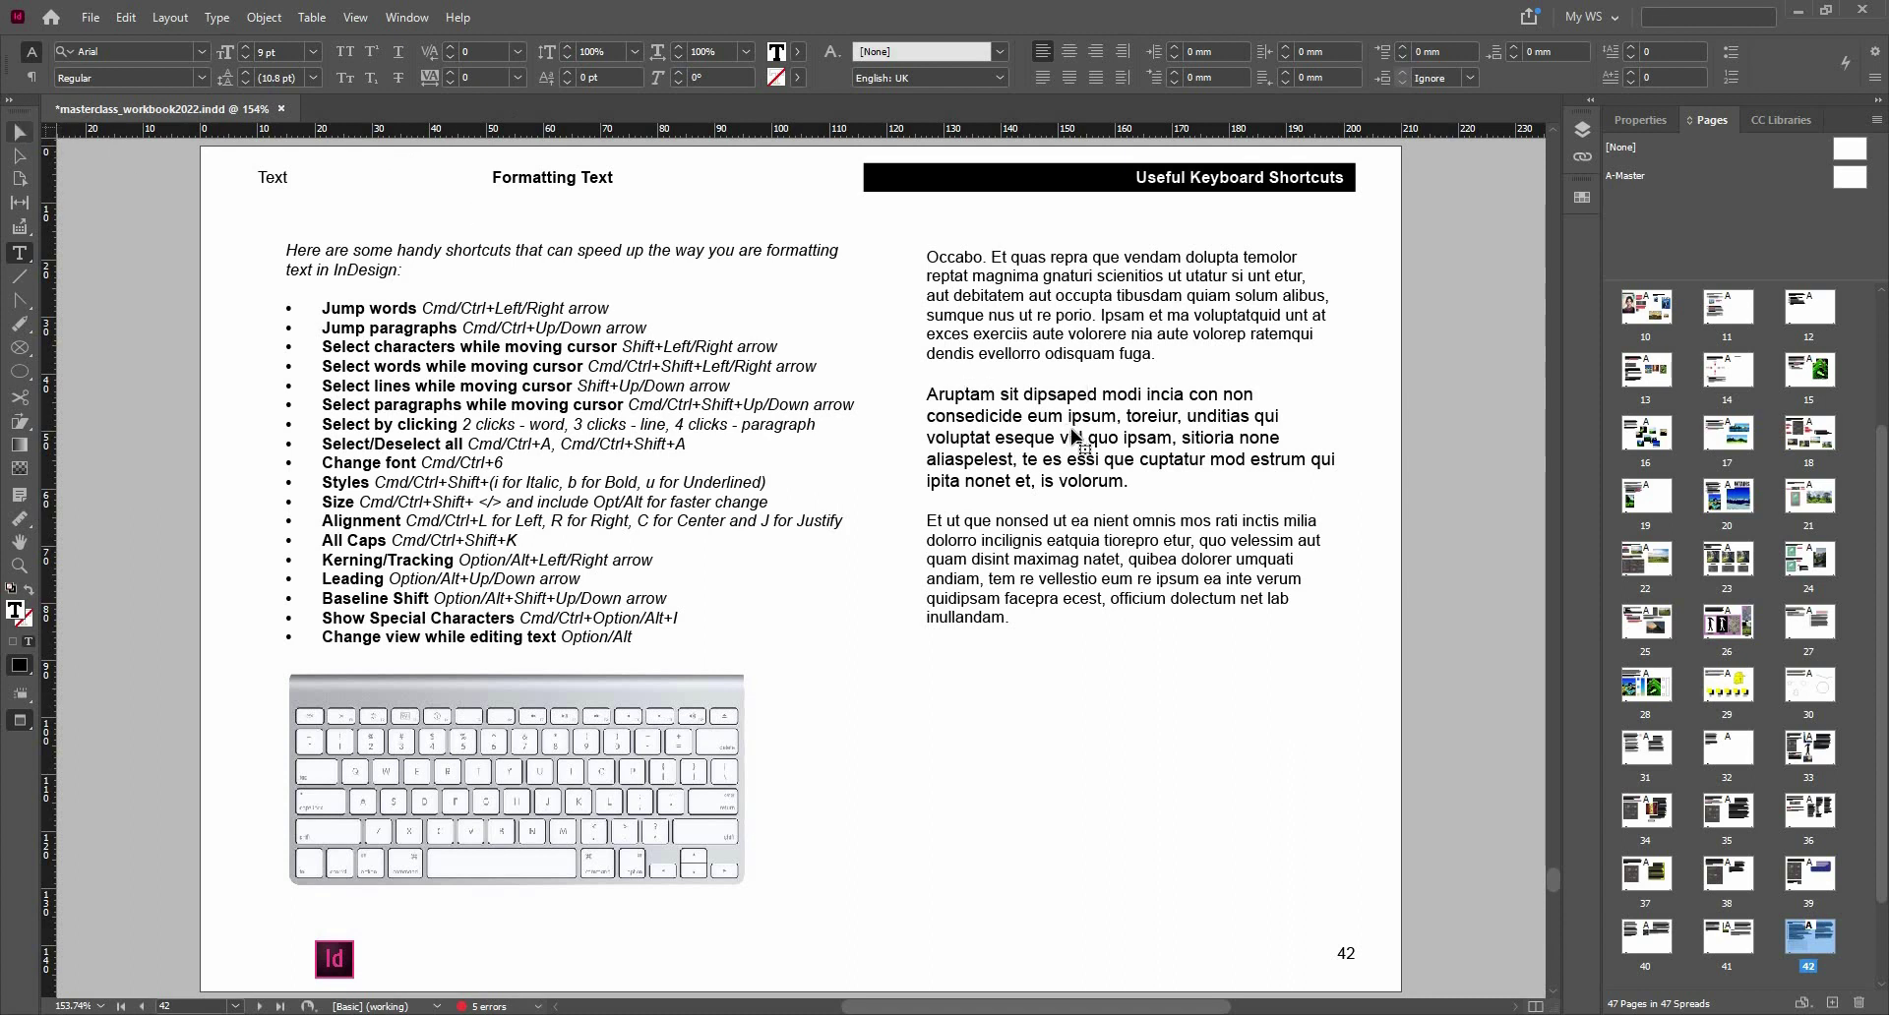
left_click(1073, 433)
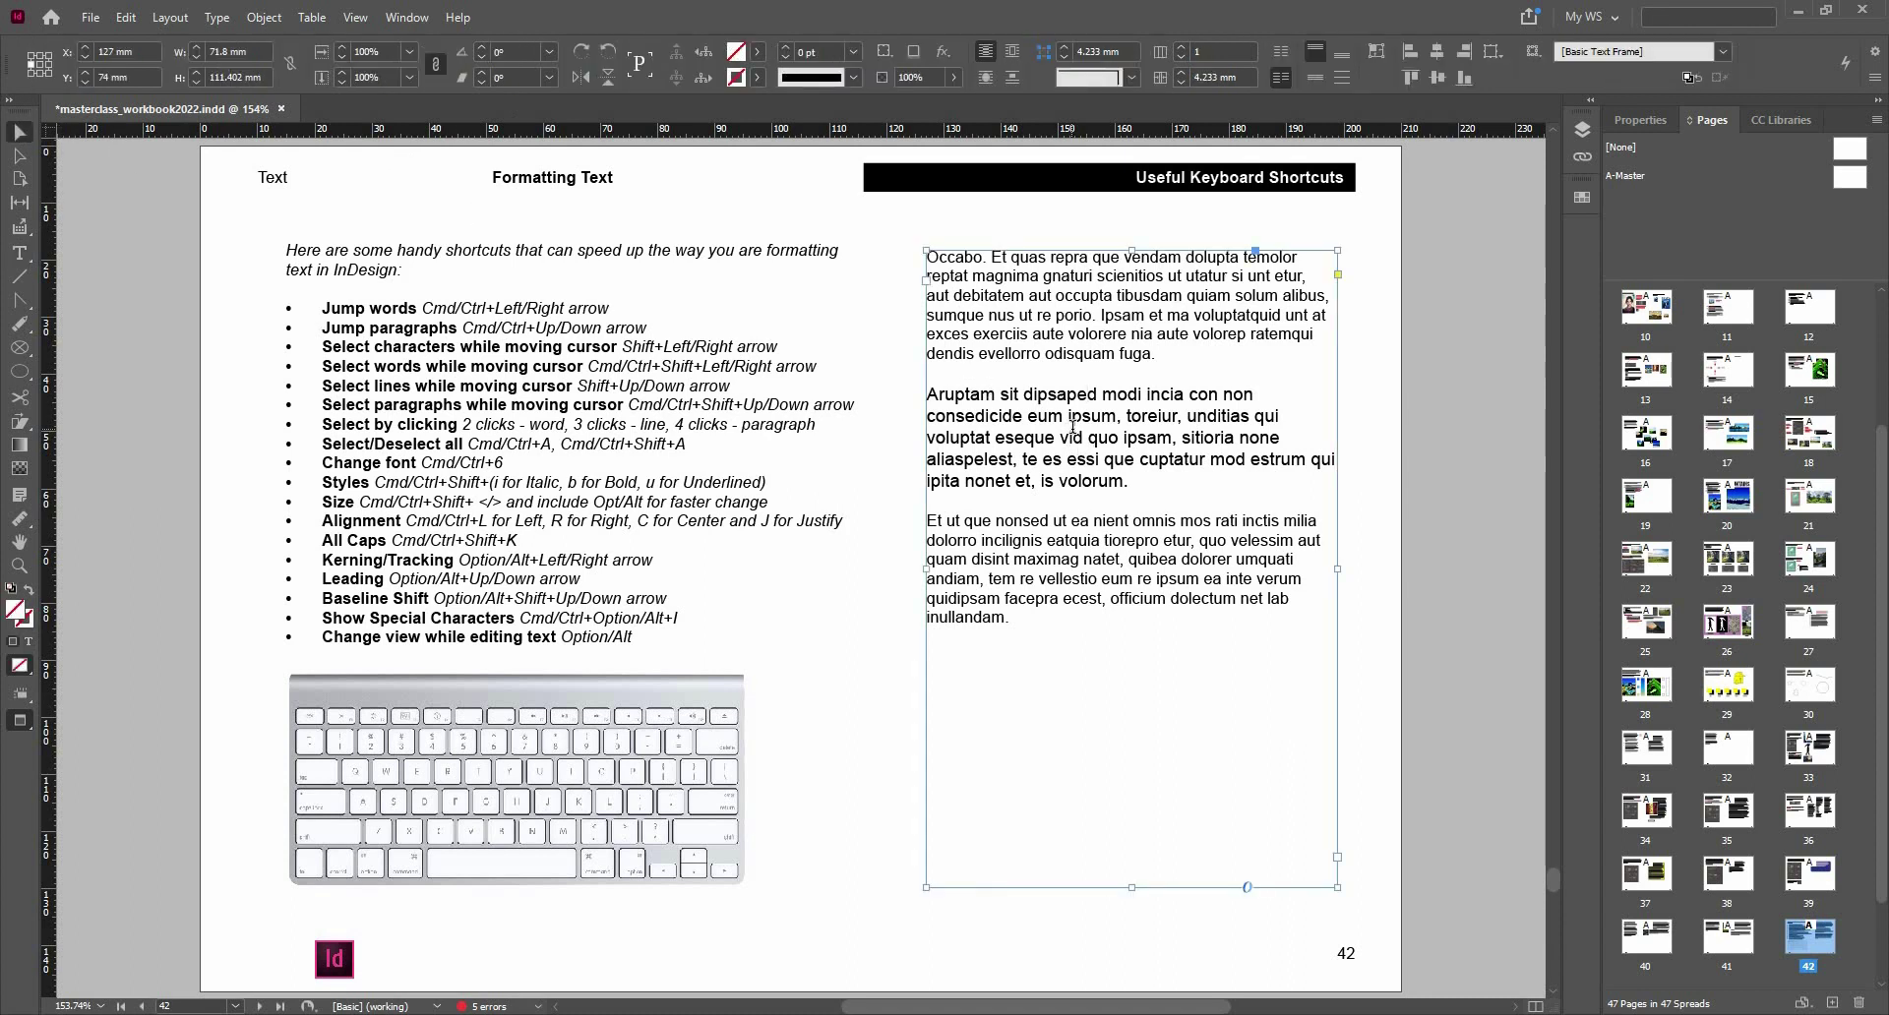
double_click(934, 393)
left_click_drag(1107, 472, 1156, 474)
left_click(1116, 502)
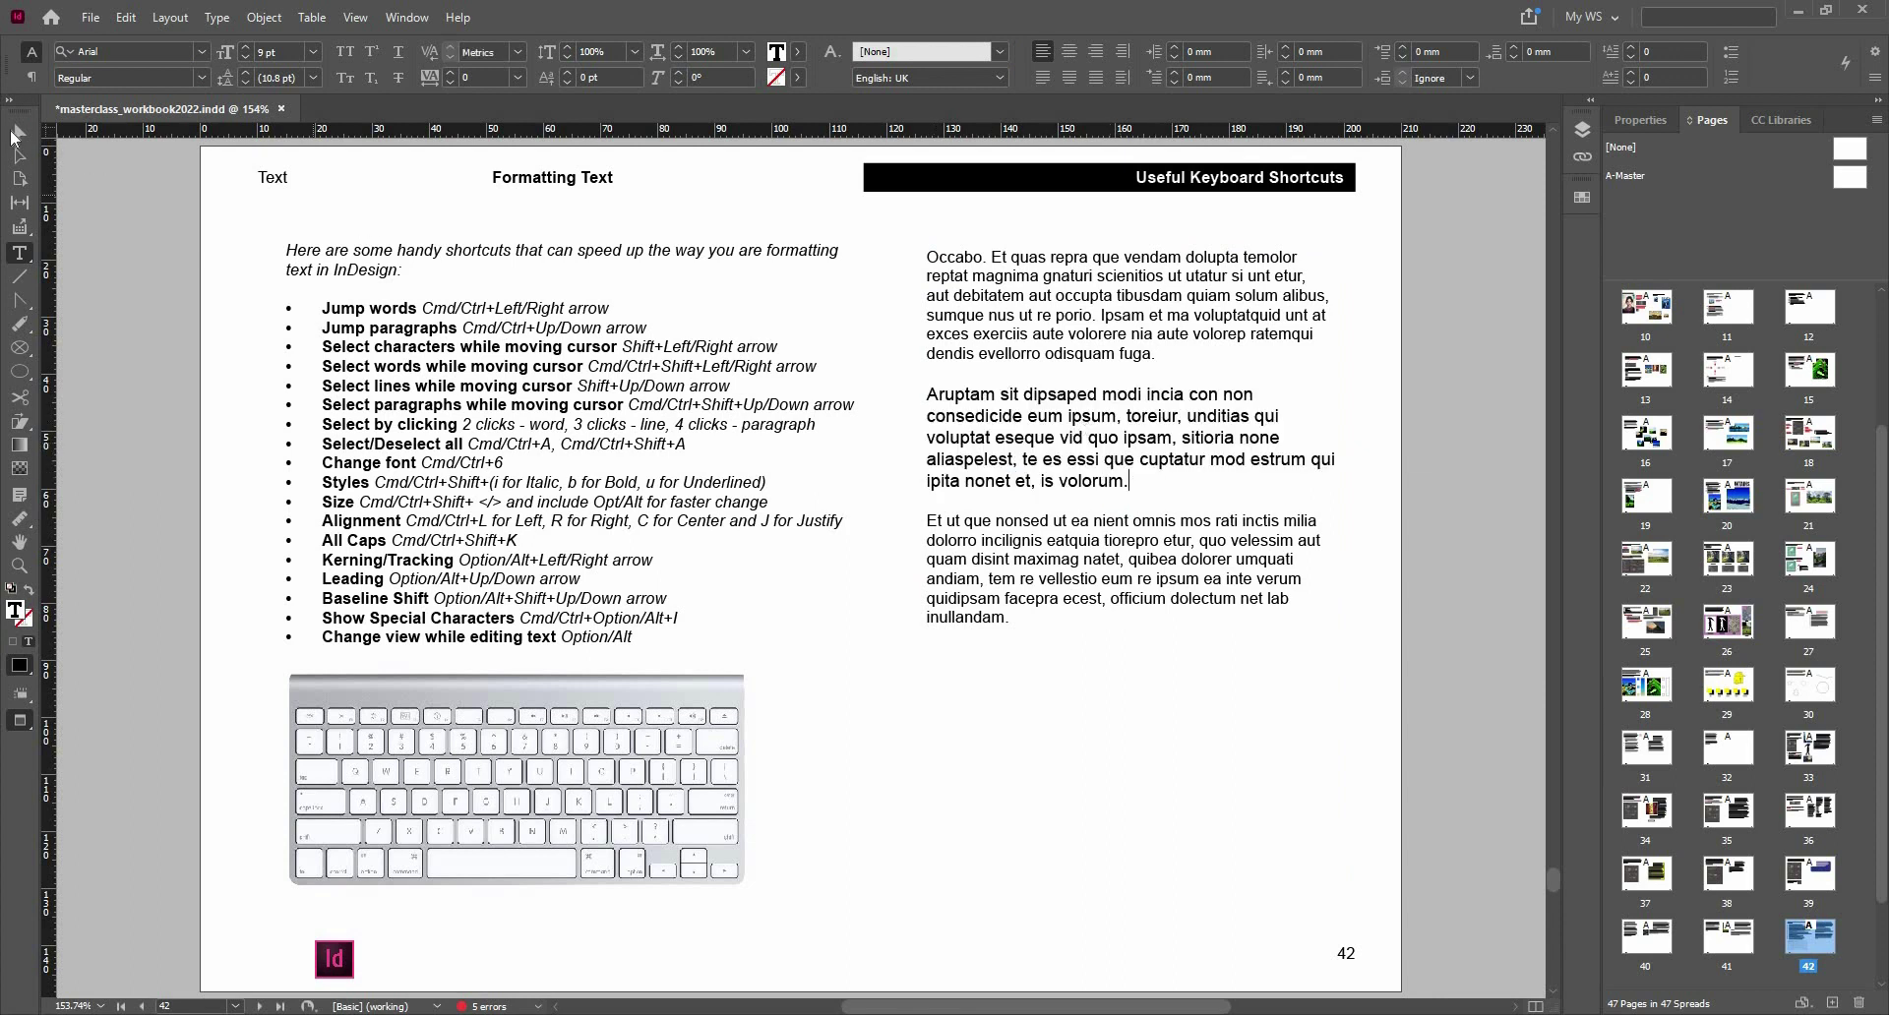
key("Escape")
key("ctrl+shift+a")
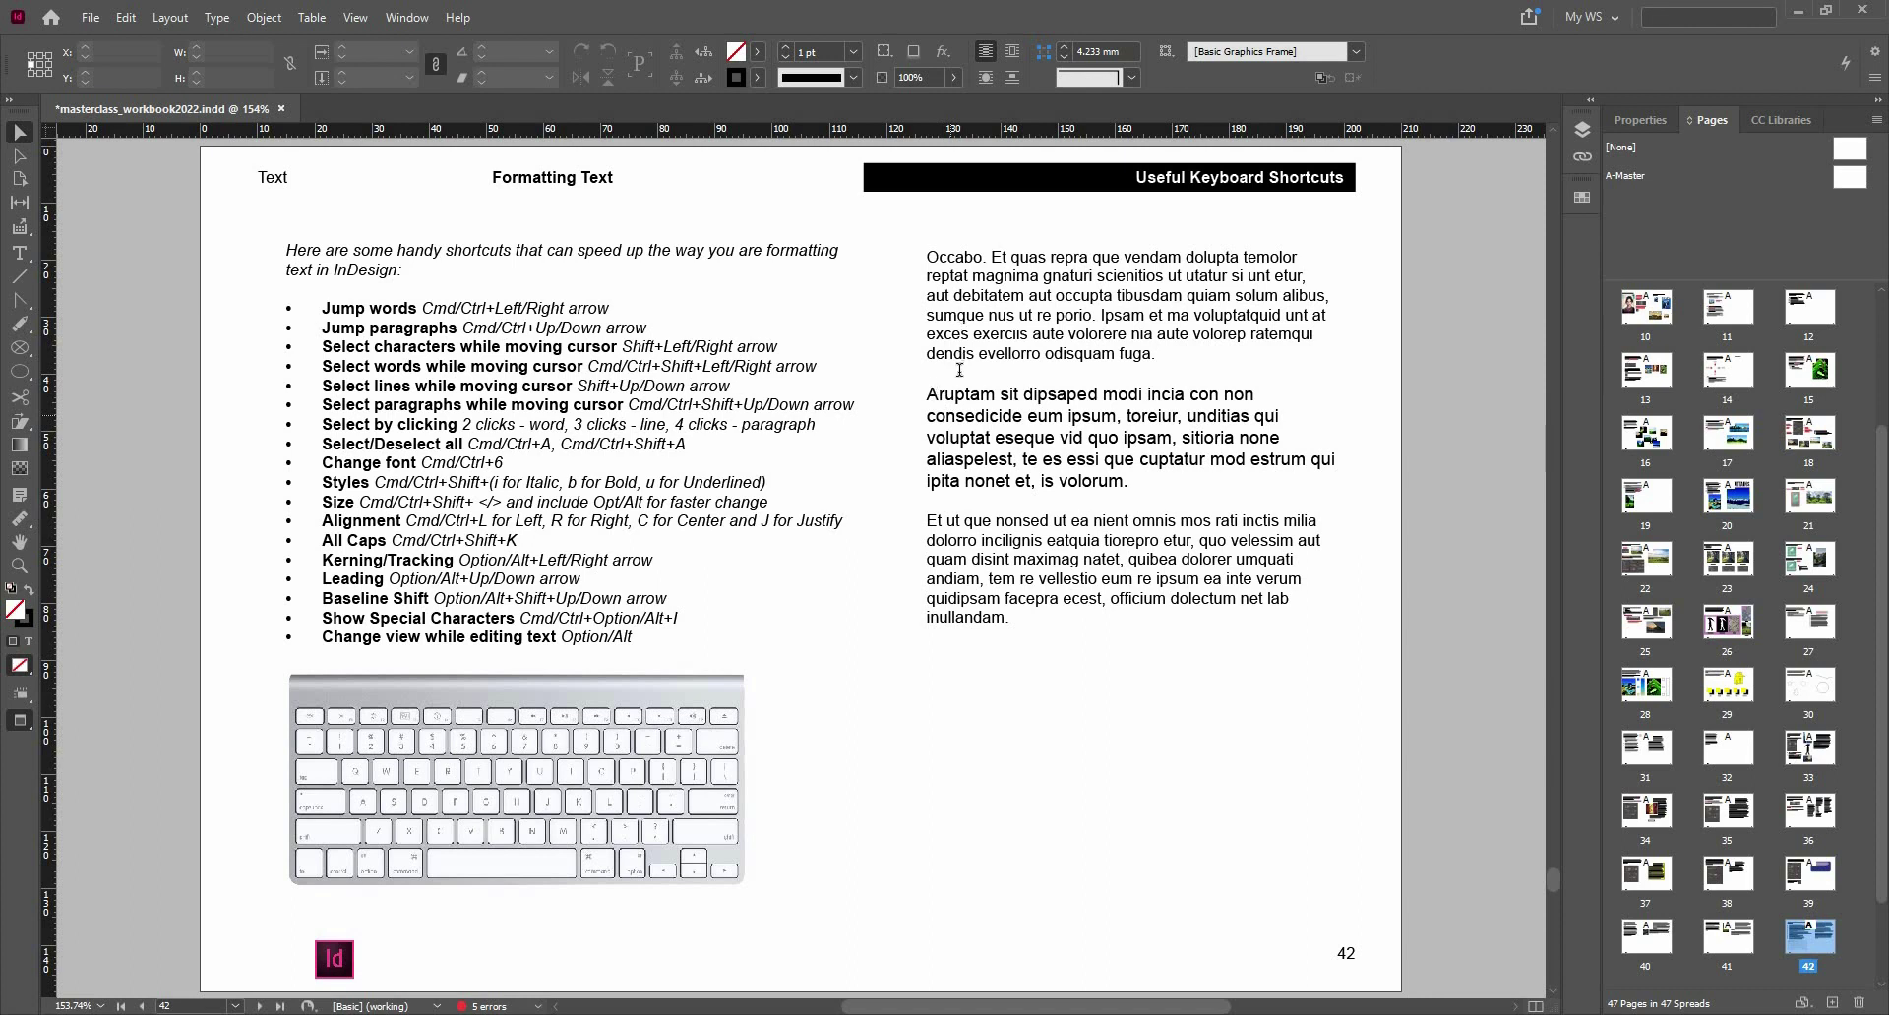
- Select the whole middle paragraph starting with "Aruptam" and set its font size to 8 pt
double_click(930, 393)
key("ctrl+shift+Down")
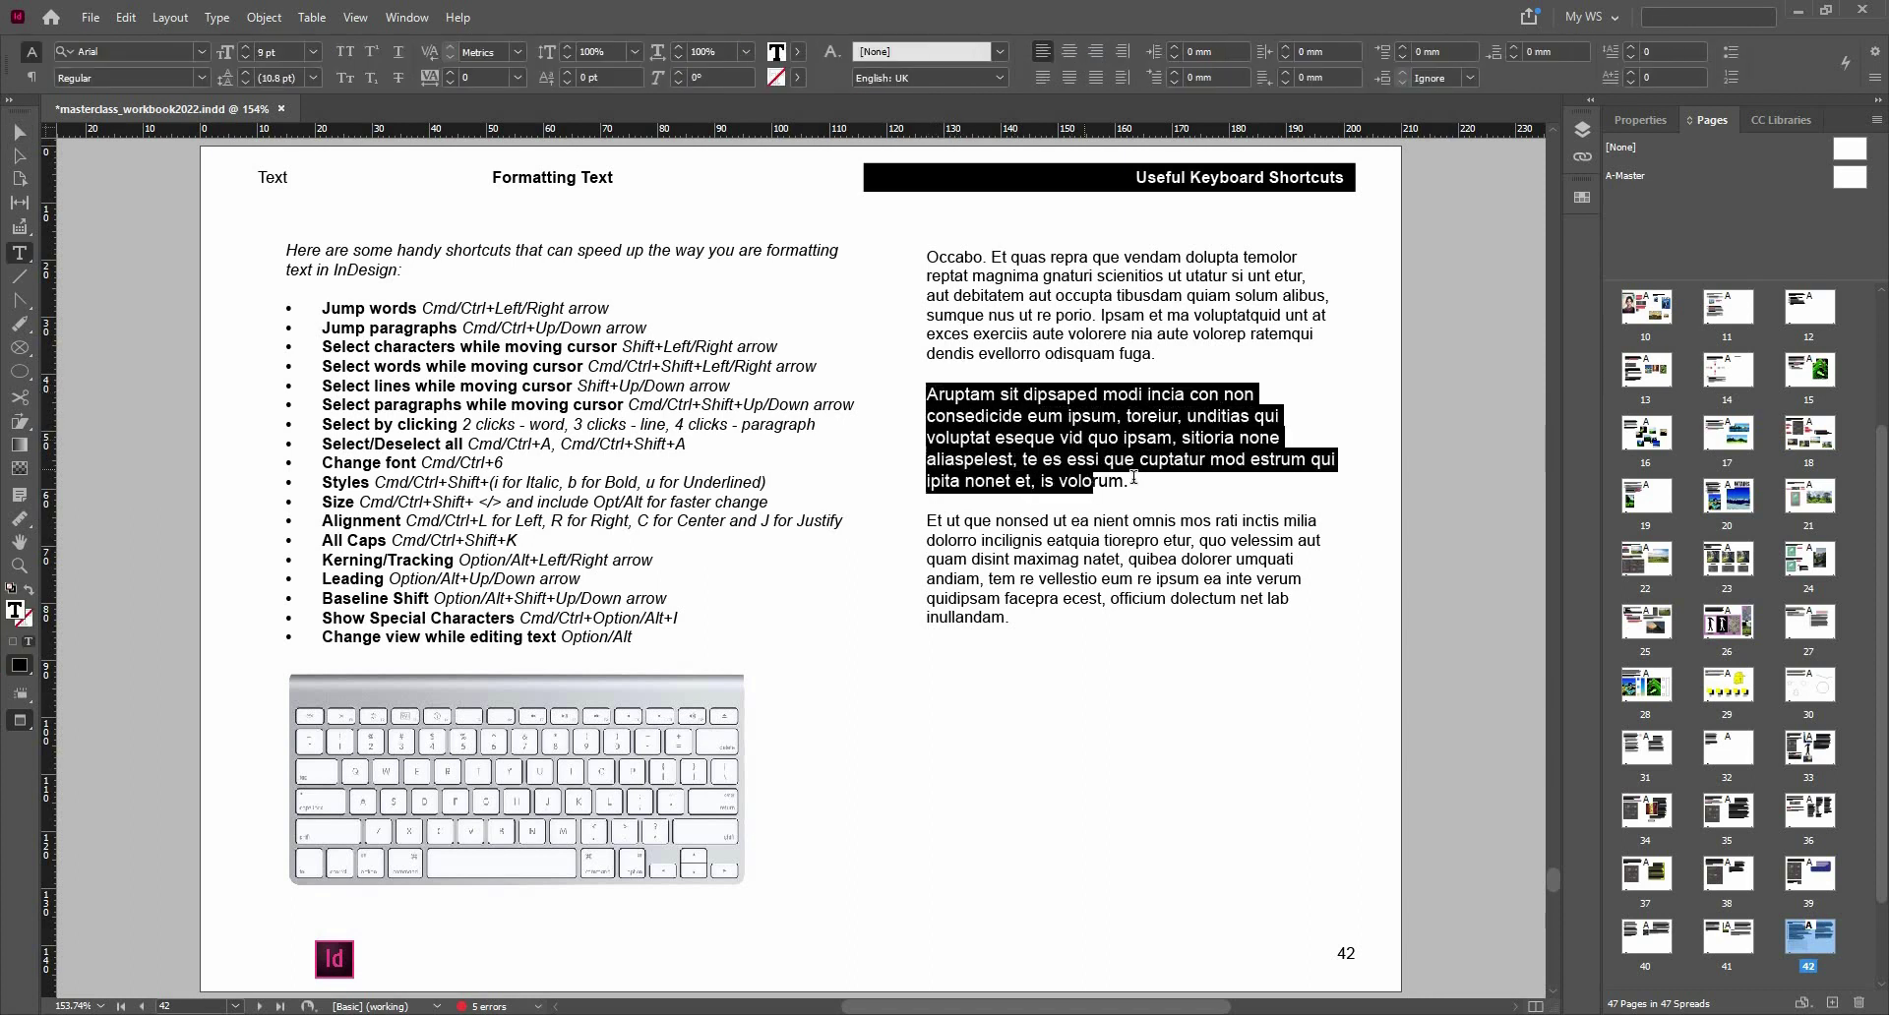
left_click(286, 53)
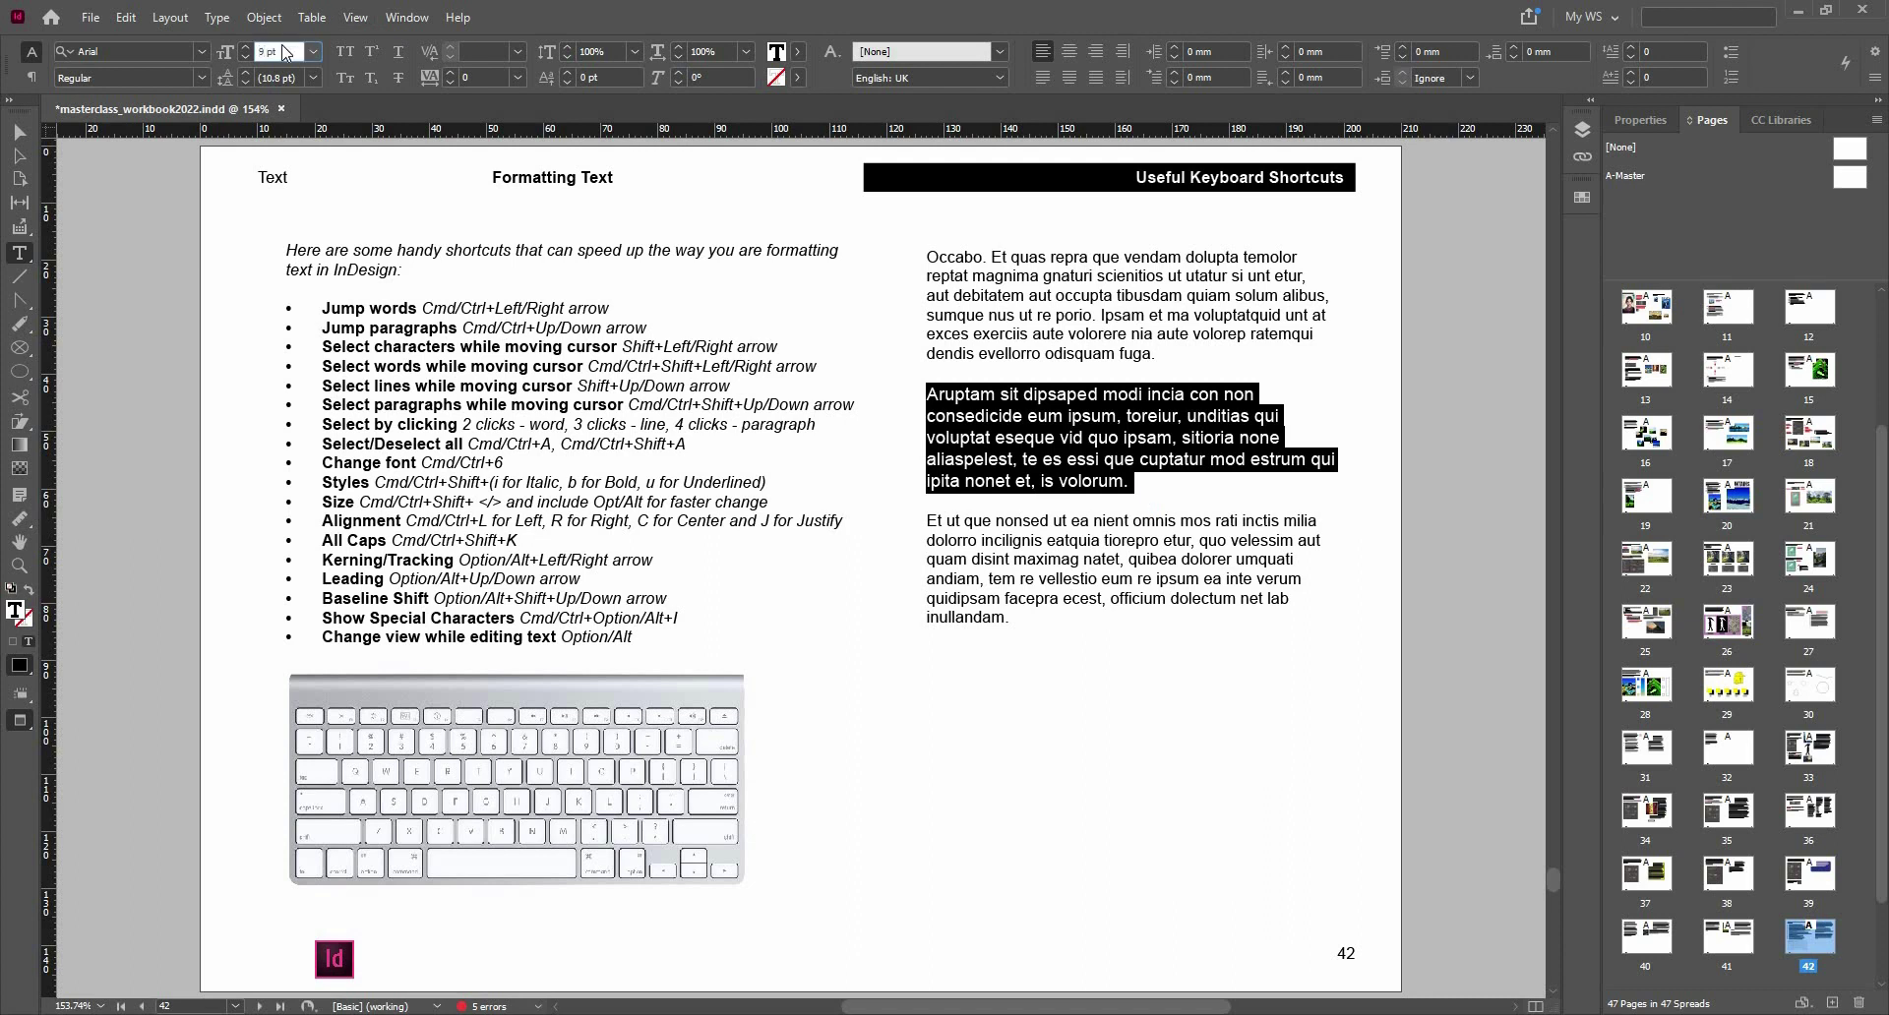
type("8")
key("Return")
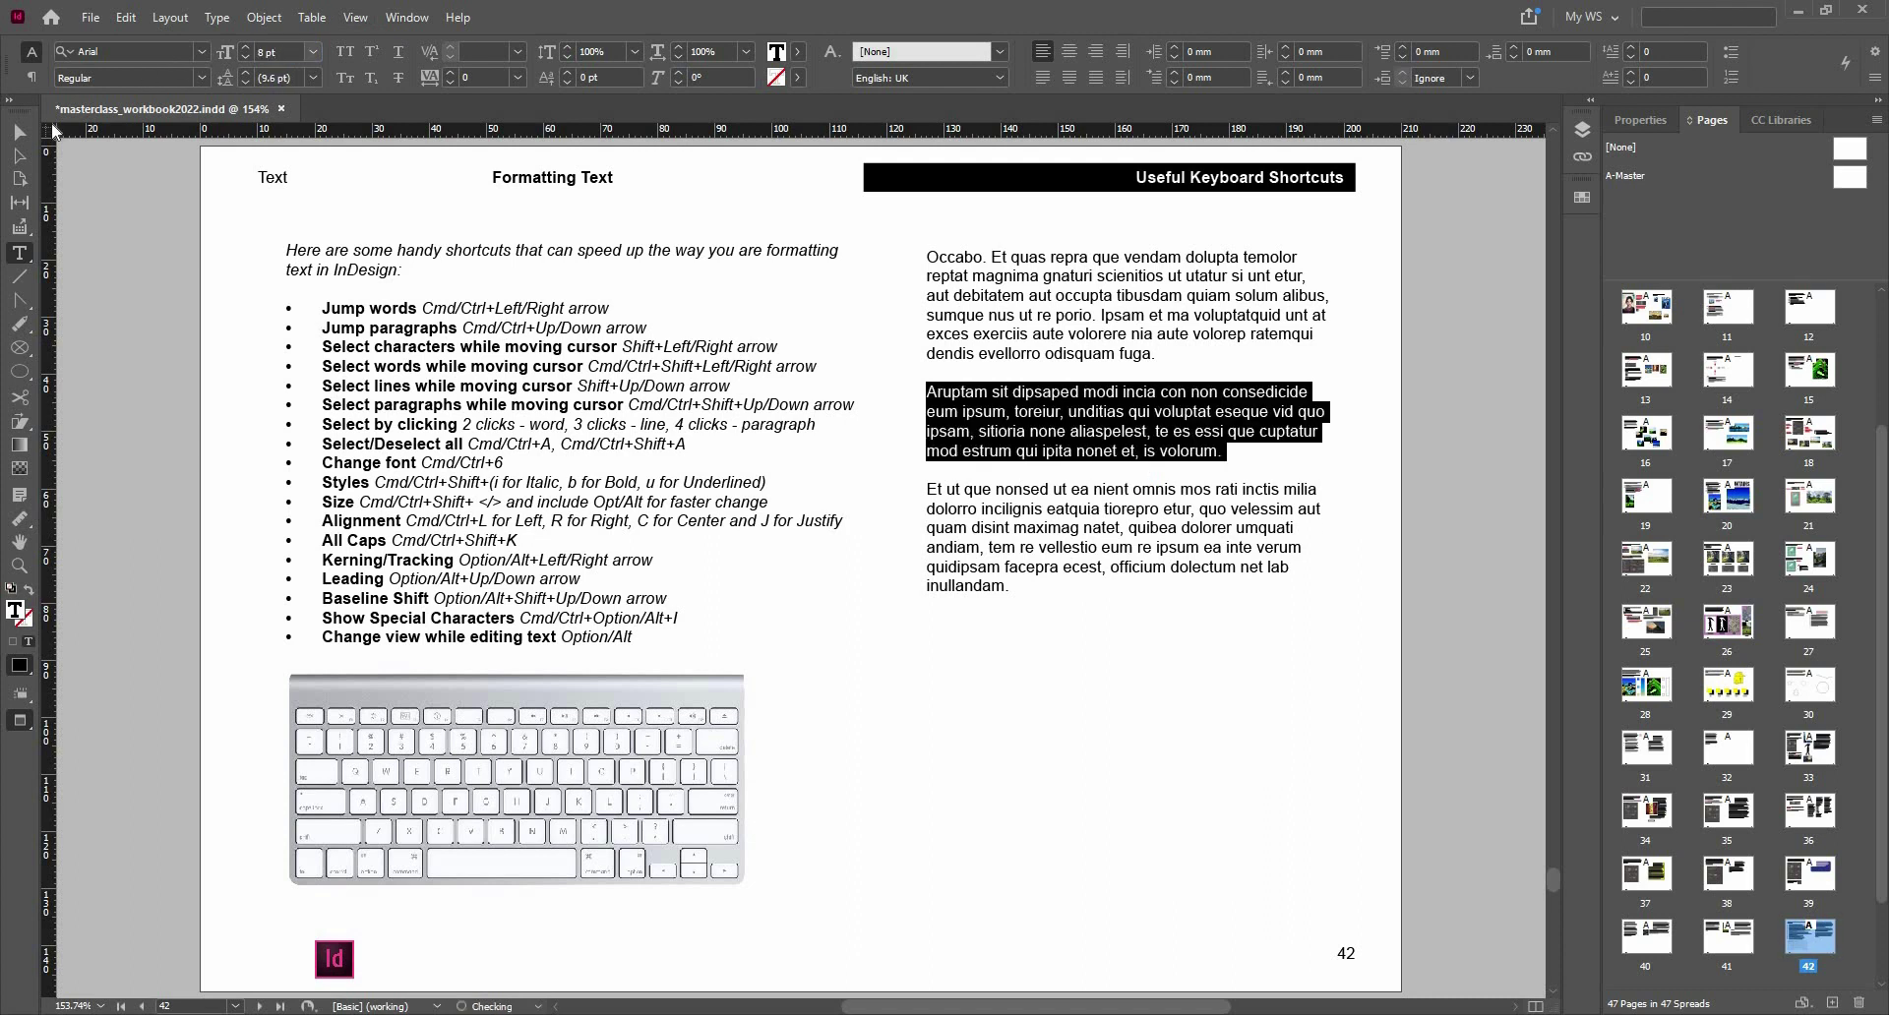
key("Escape")
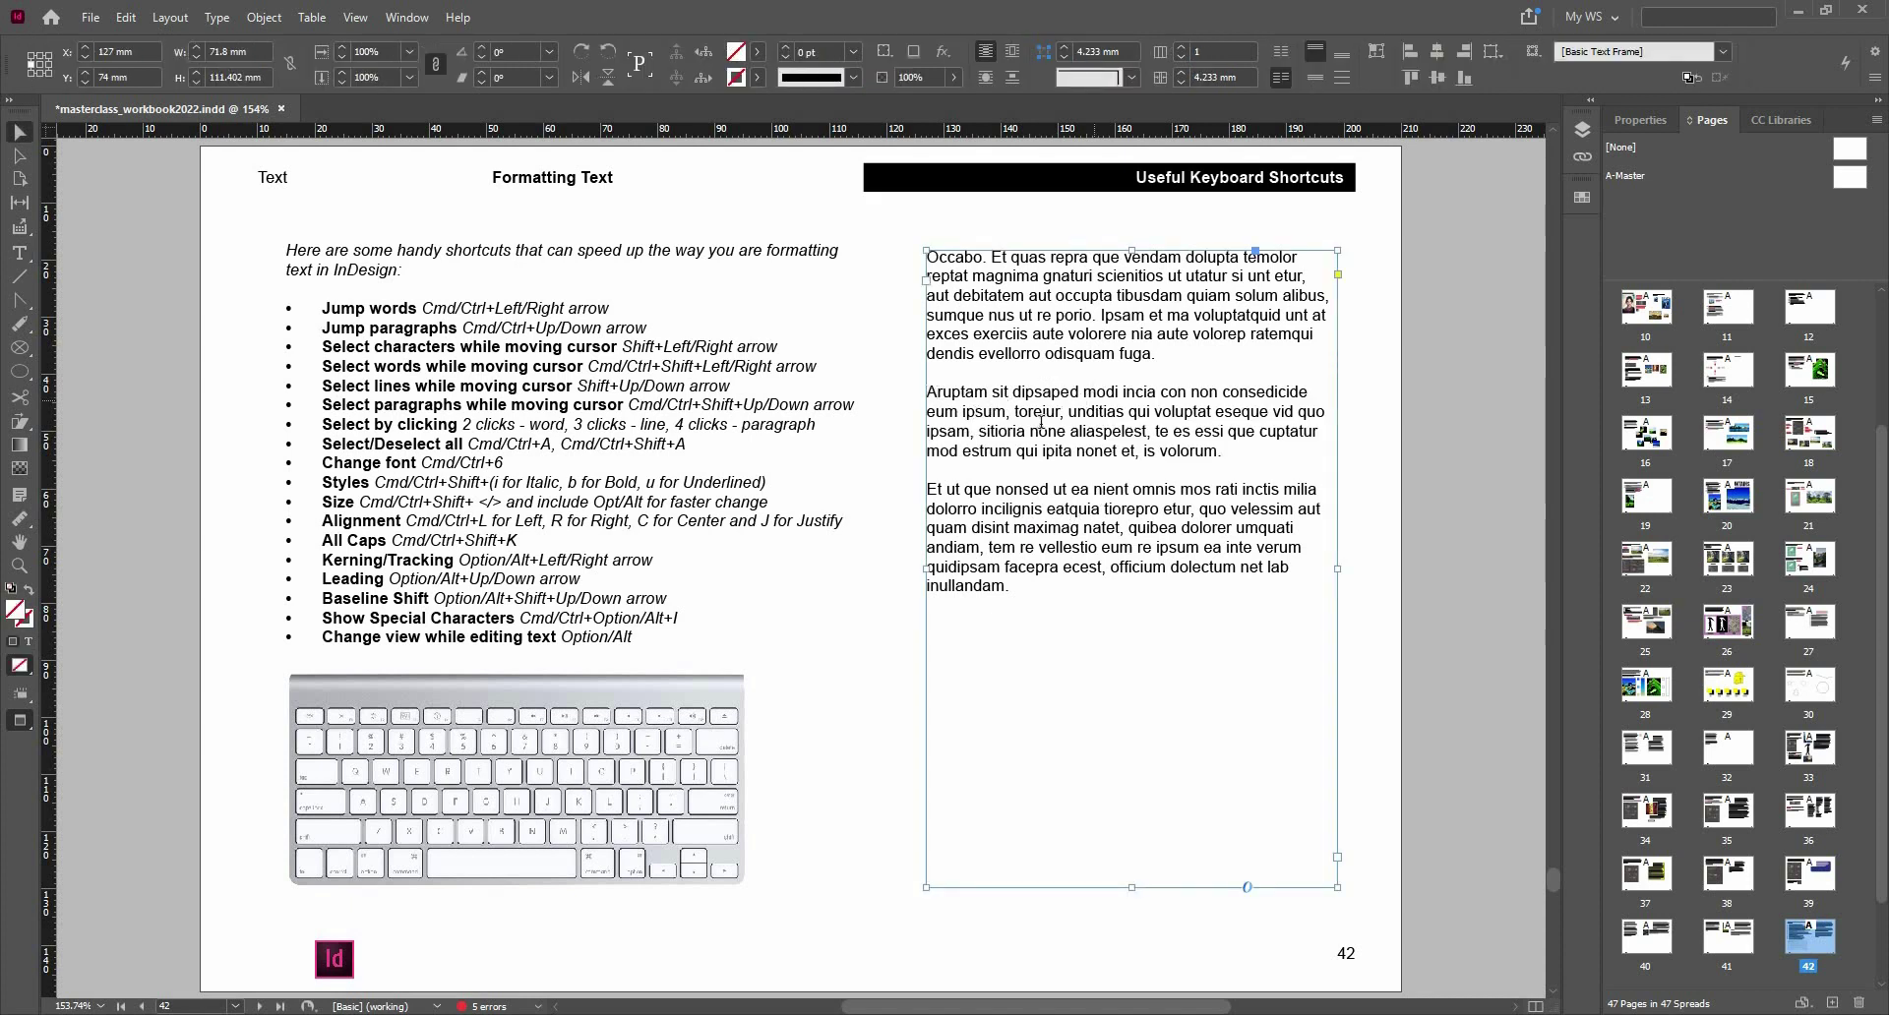
- Set the kerning of the whole middle paragraph starting with "Aruptam" to 0
double_click(1194, 440)
double_click(1195, 440)
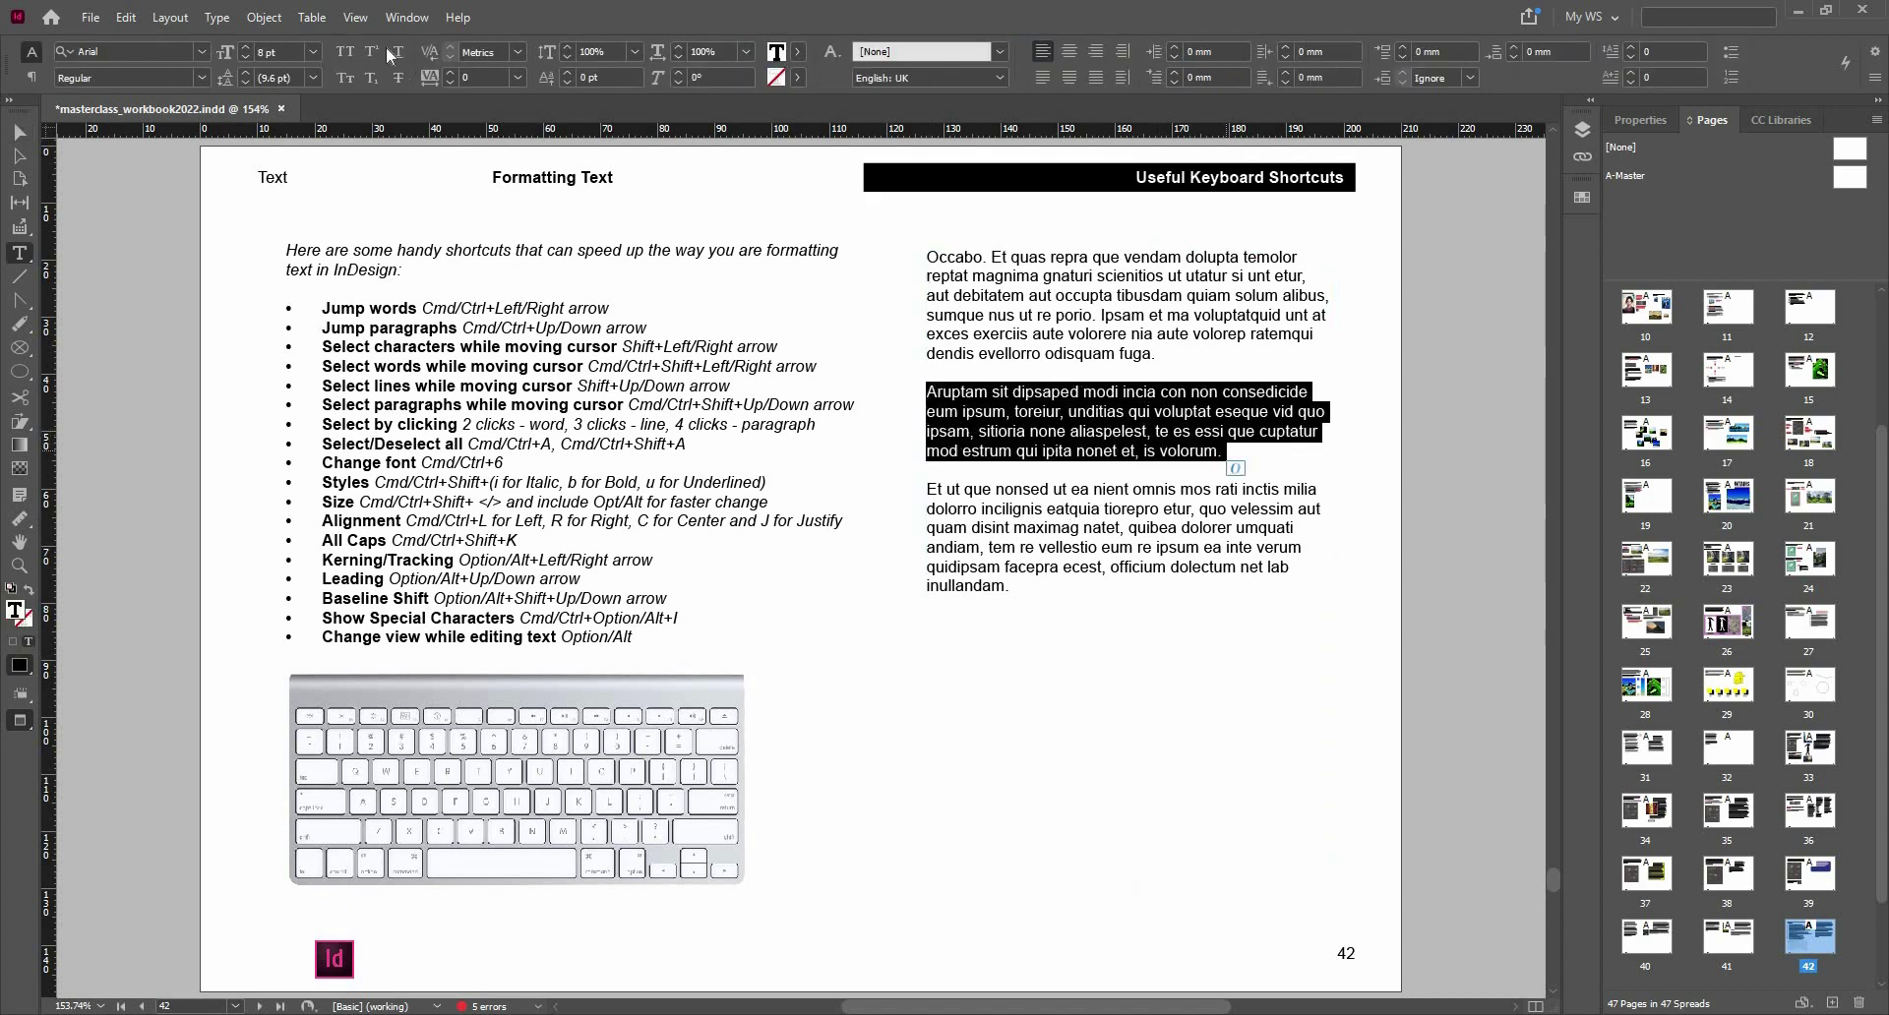
left_click(520, 51)
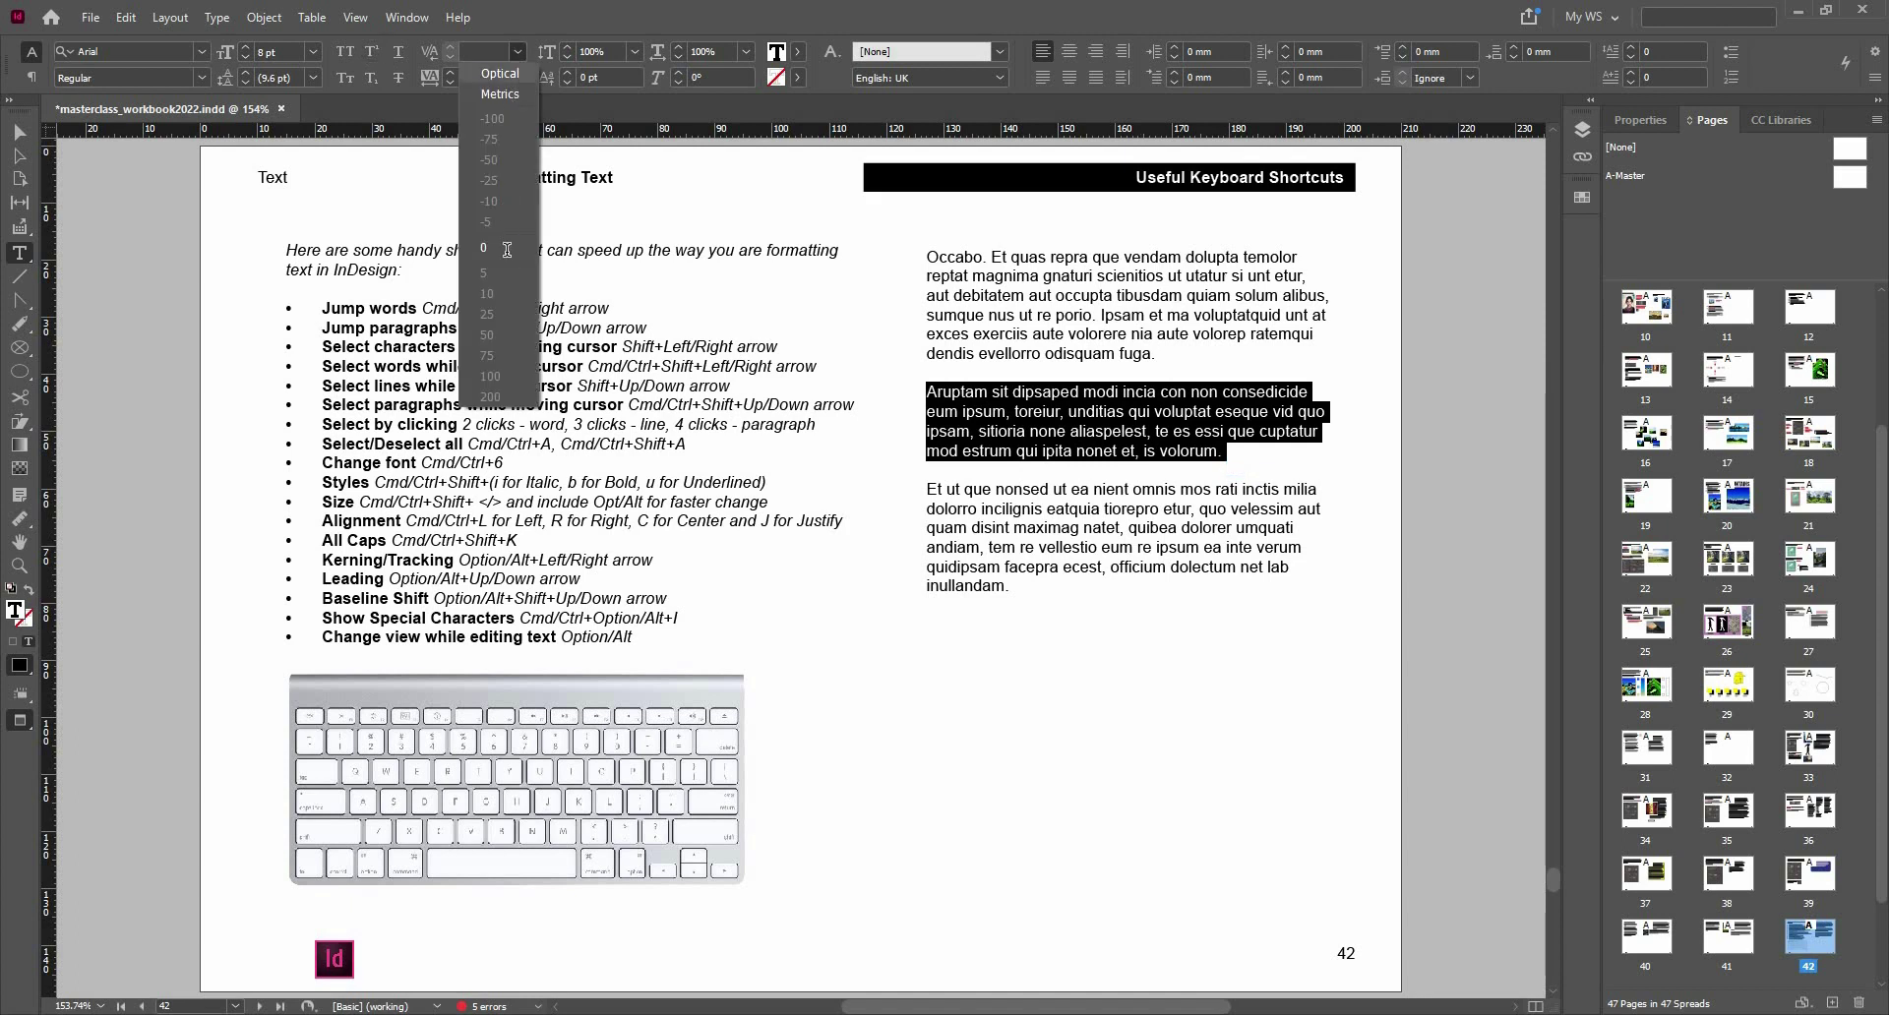
left_click(525, 72)
left_click(525, 73)
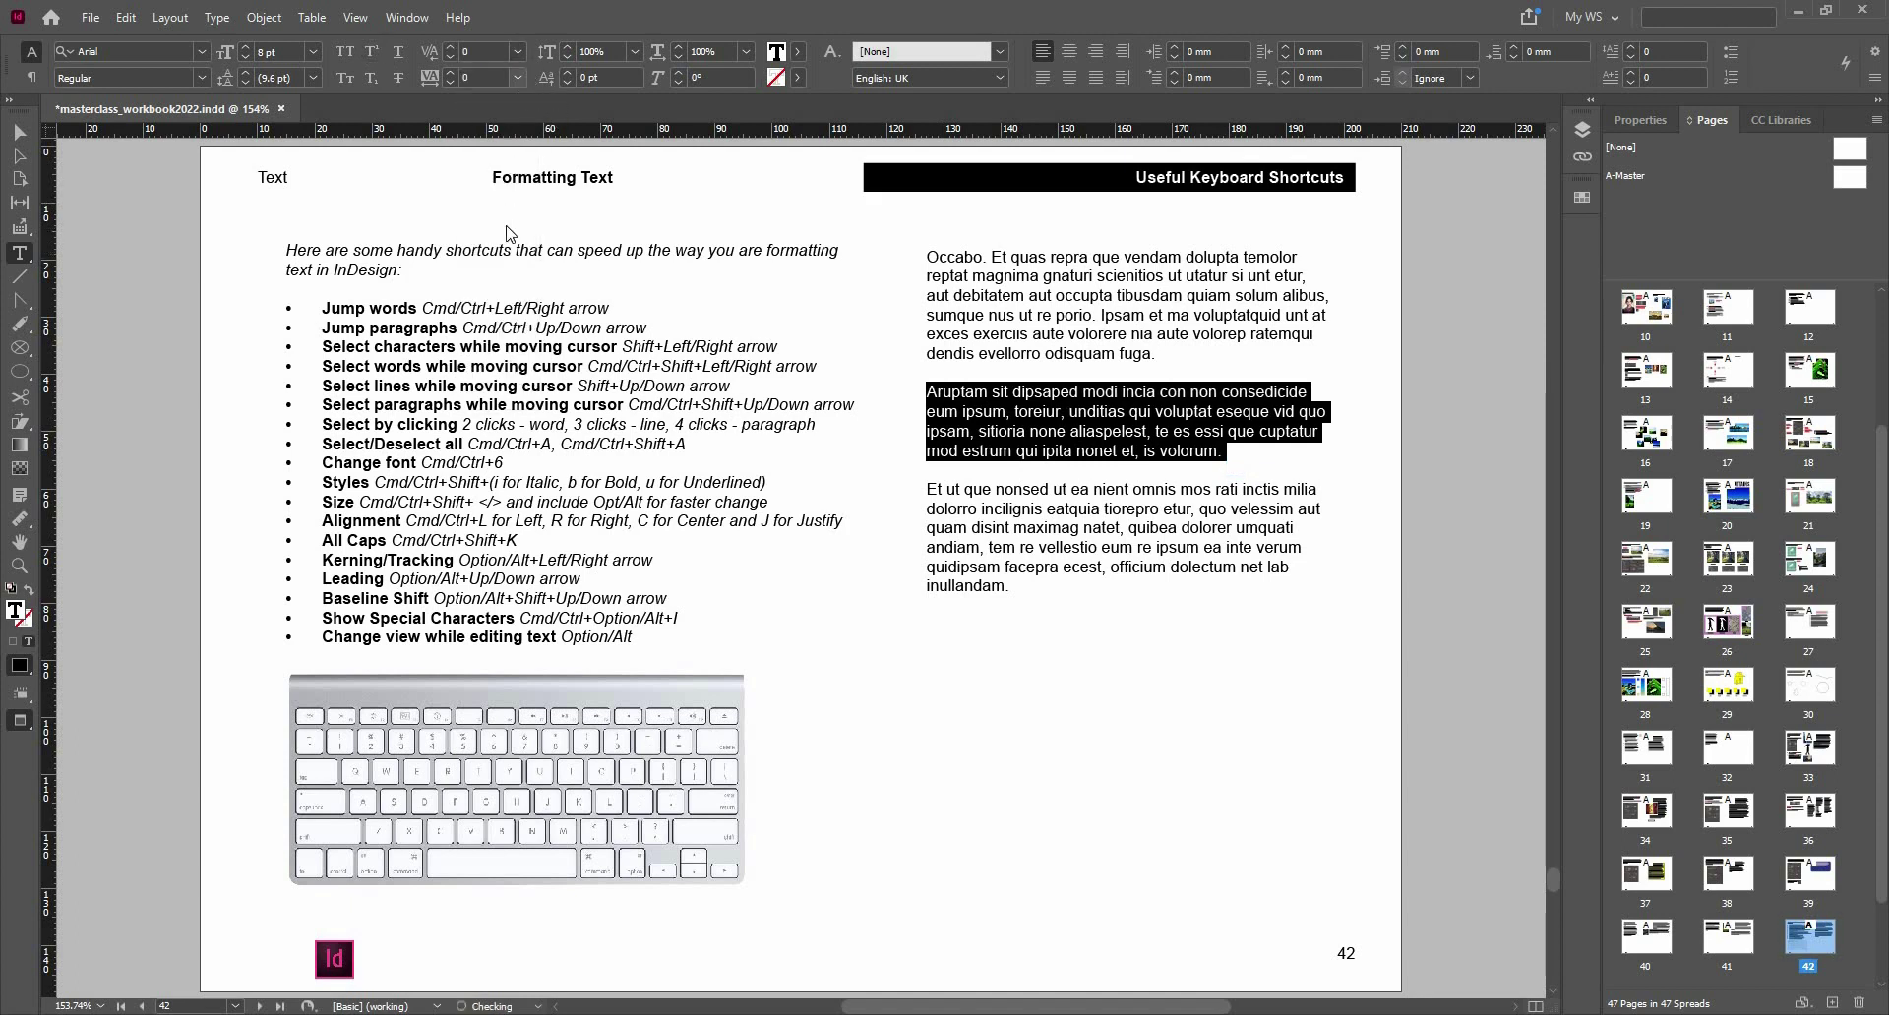
left_click(513, 232)
- Place the text cursor on the blank line below the middle paragraph, open the Glyphs panel and enlarge it
left_click(1013, 458)
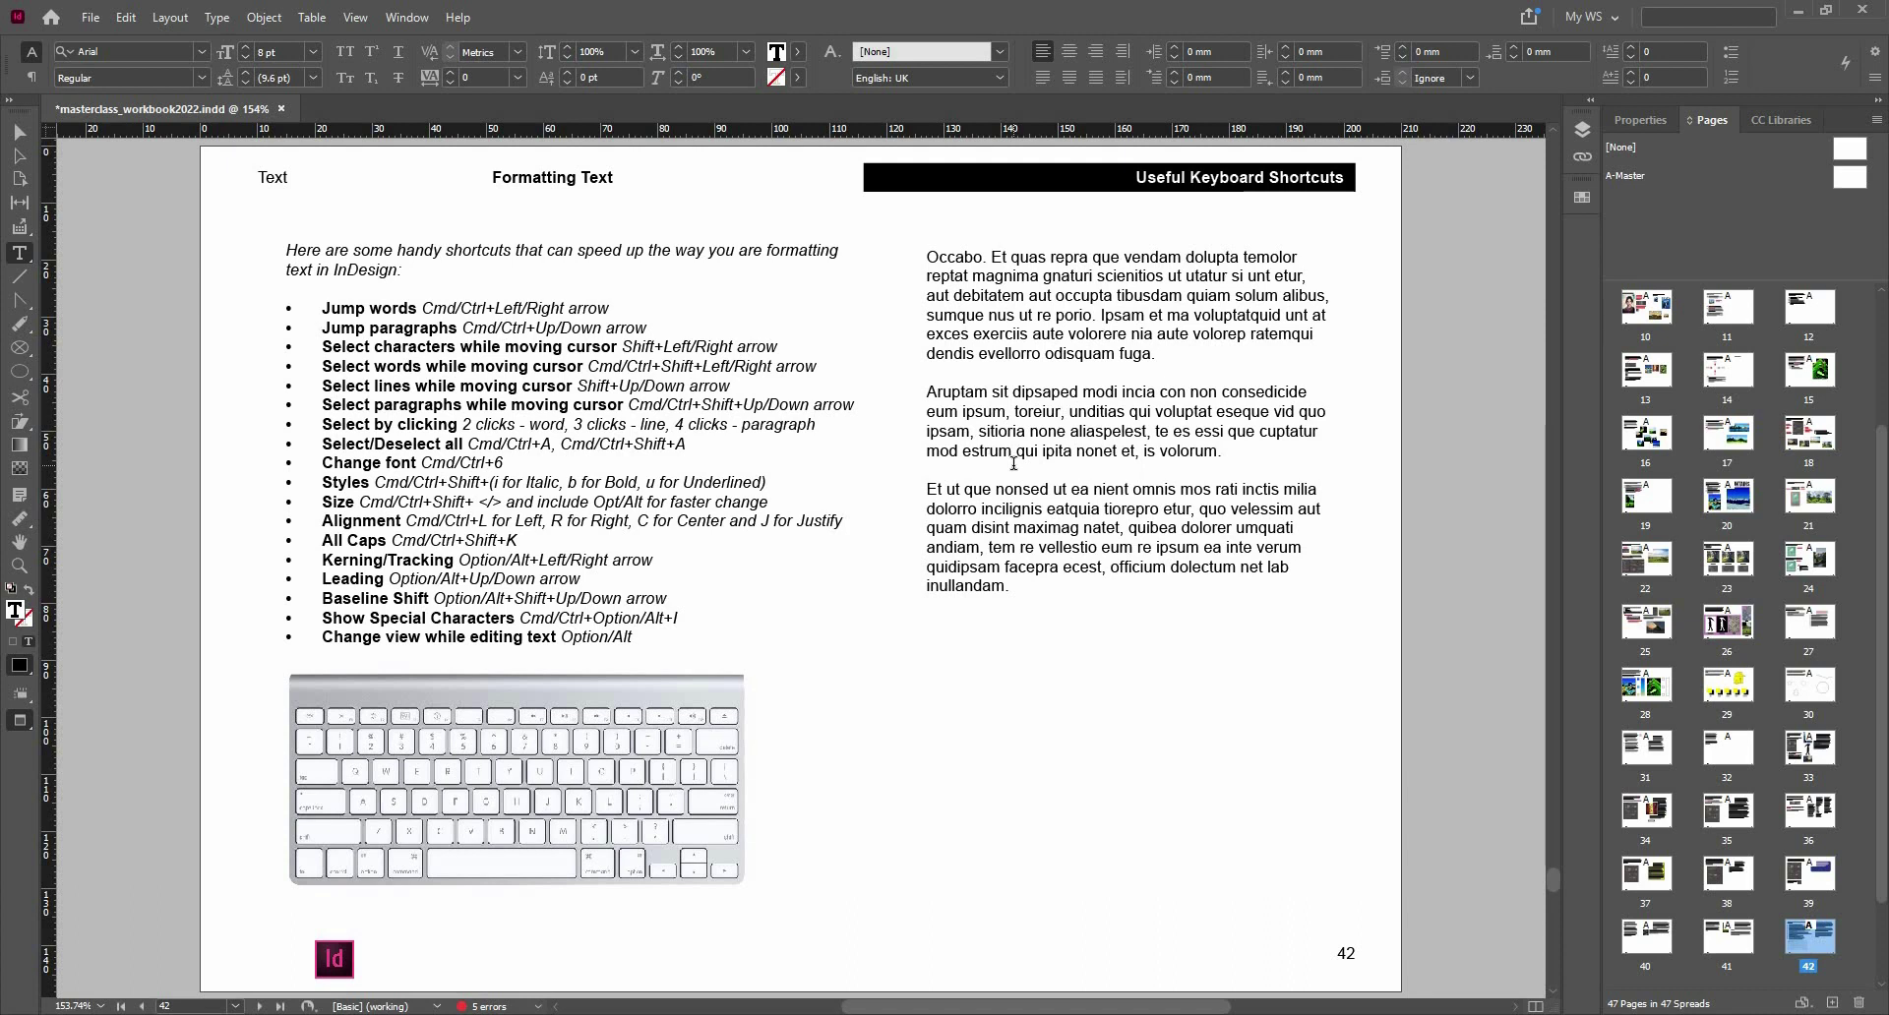
left_click(226, 13)
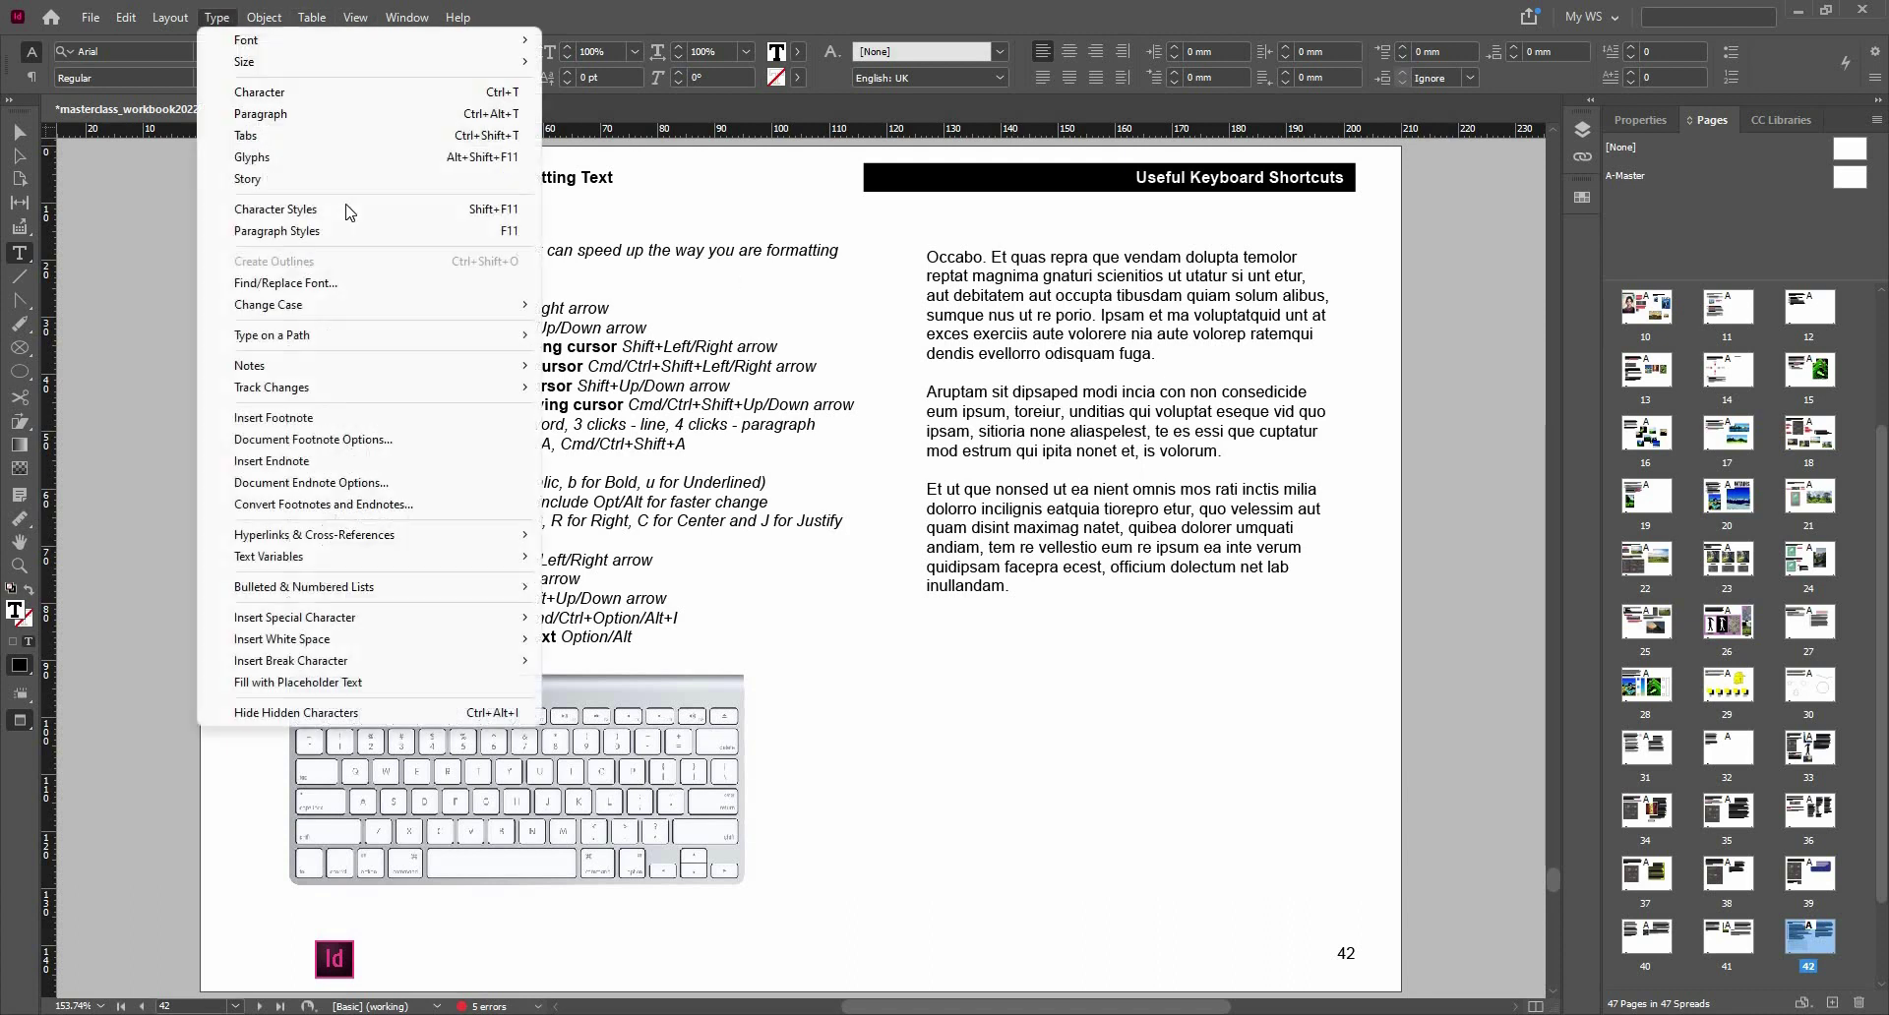
left_click(481, 162)
left_click_drag(690, 313, 661, 191)
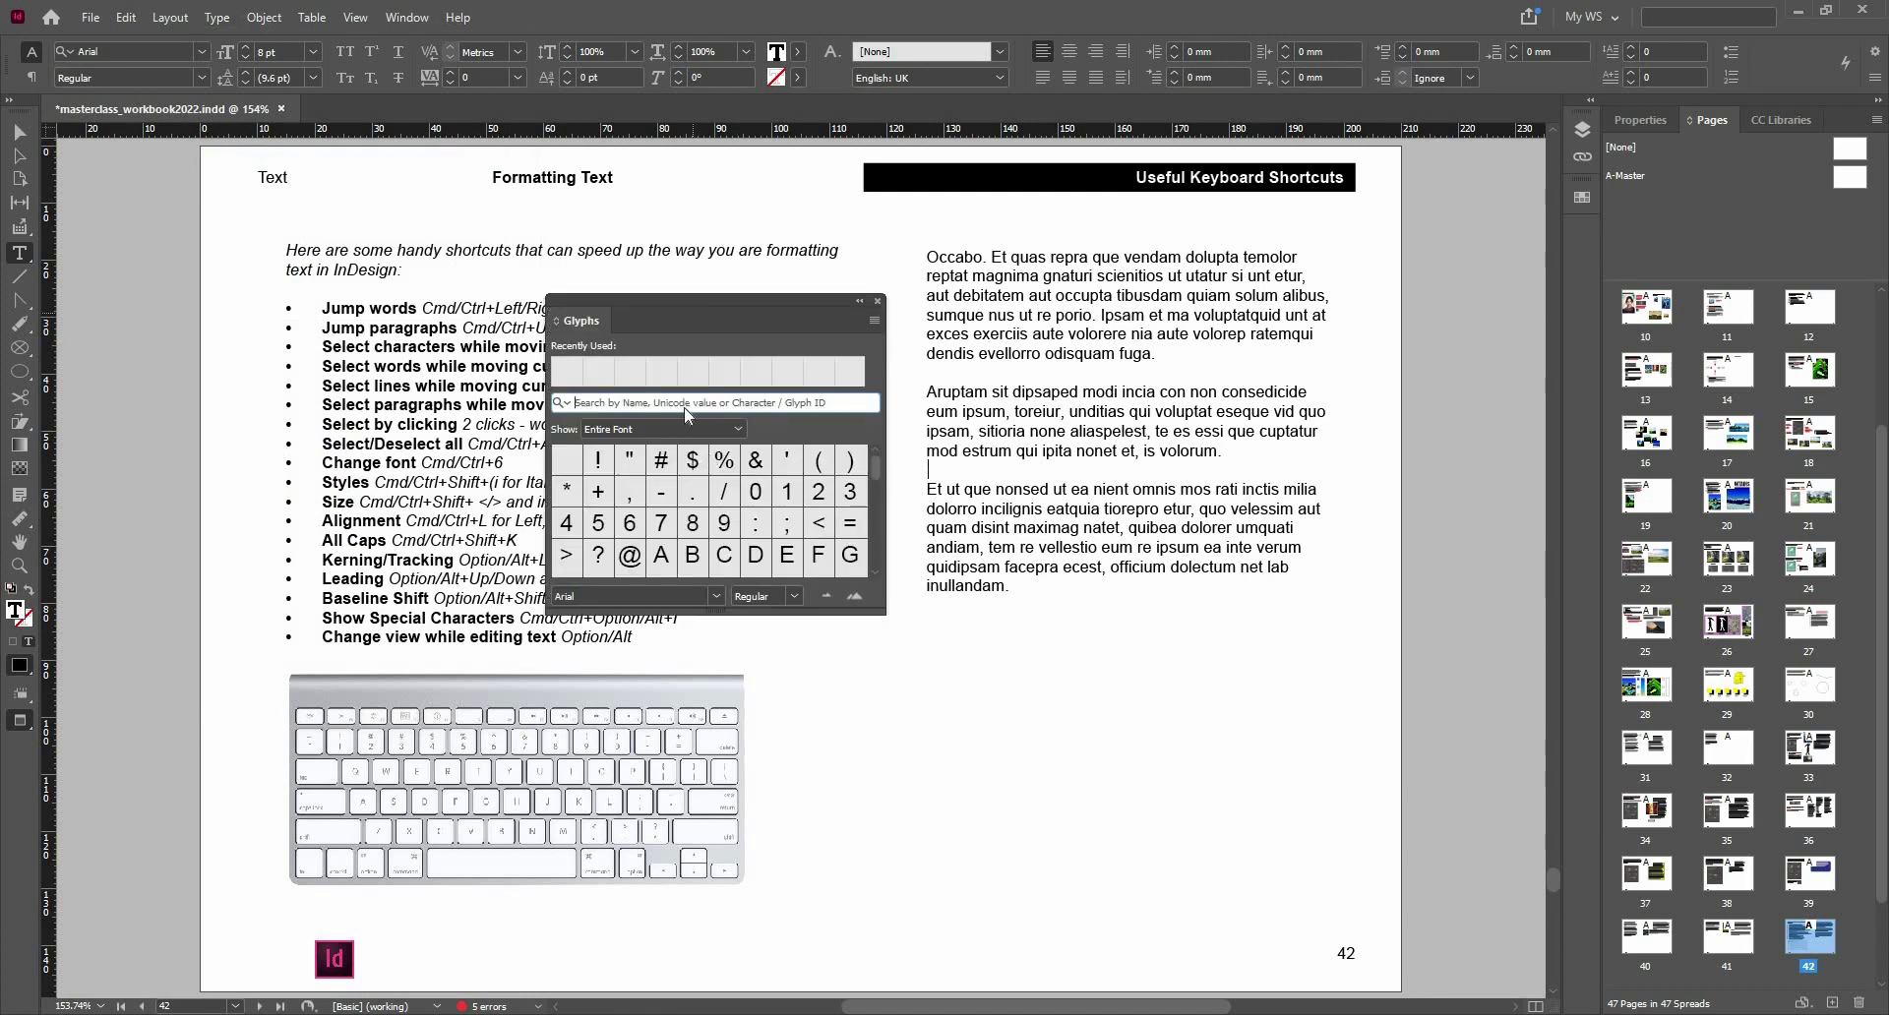
left_click_drag(694, 884, 693, 872)
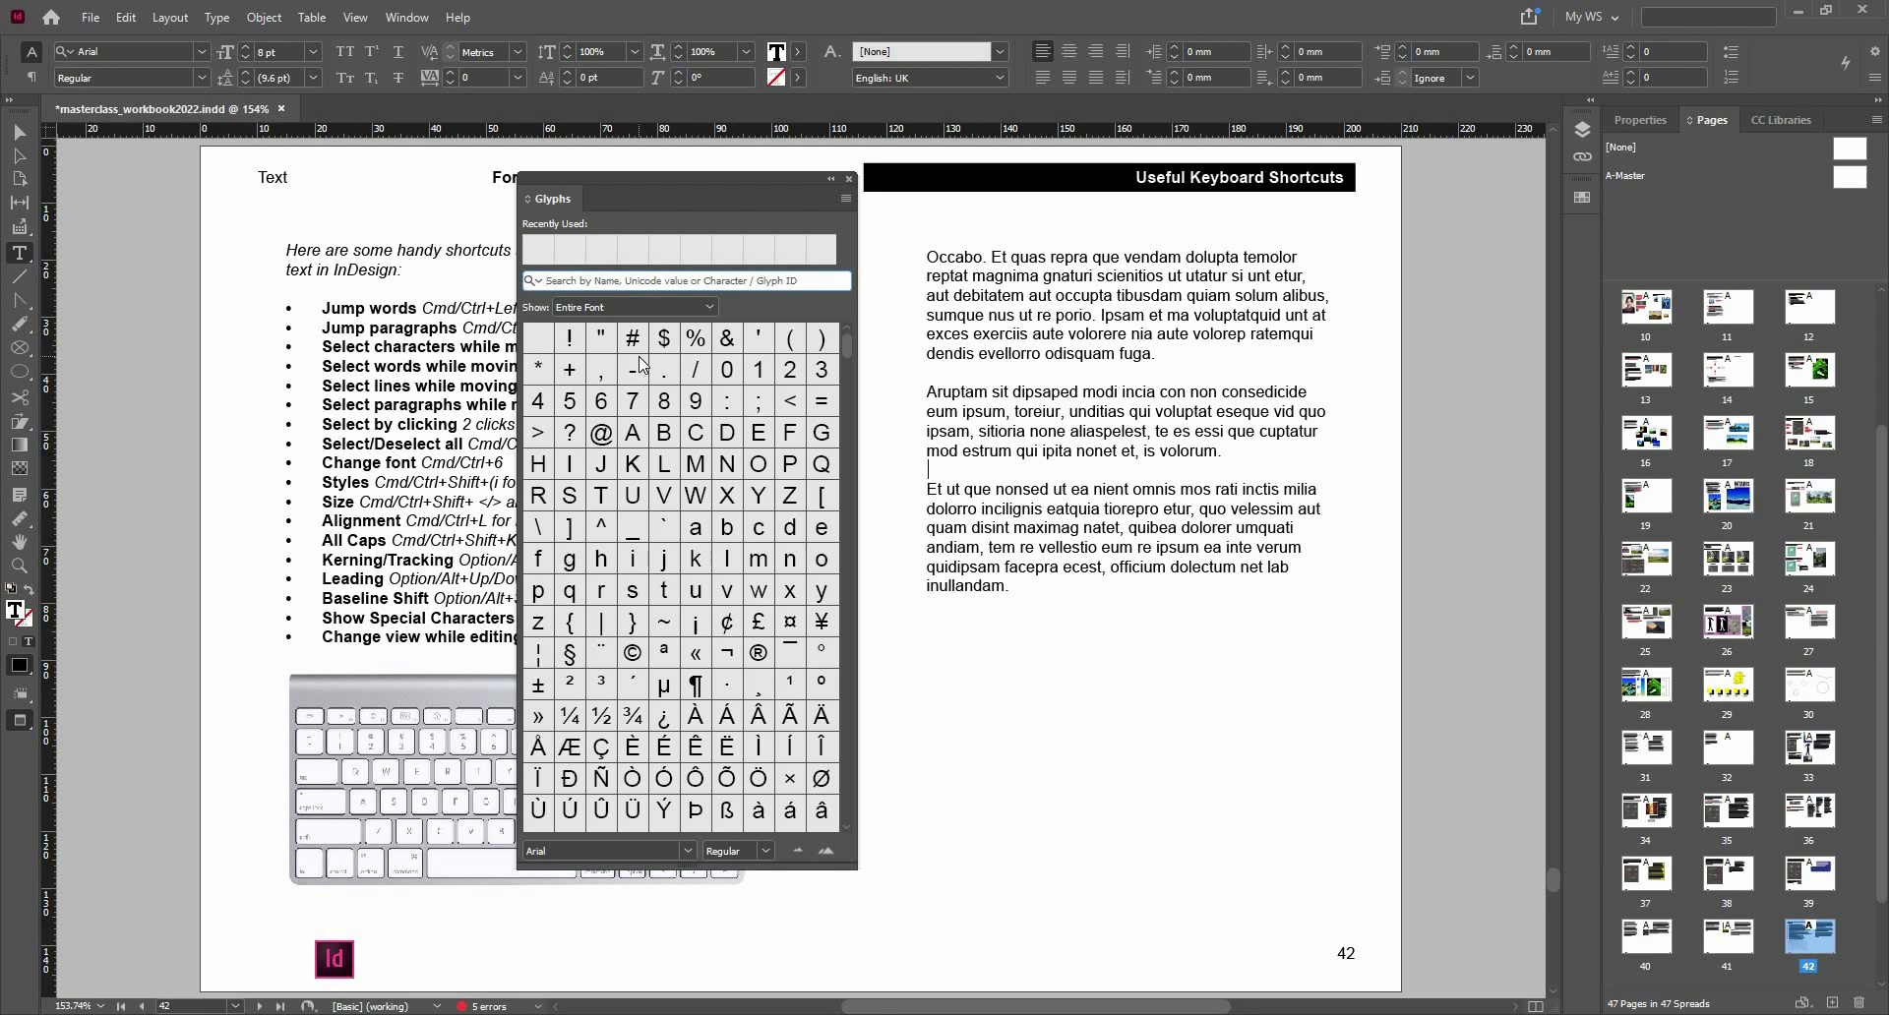
- Show the glyph alternates for the selection and select the first "s" of "sitioria" in the middle paragraph
left_click(709, 308)
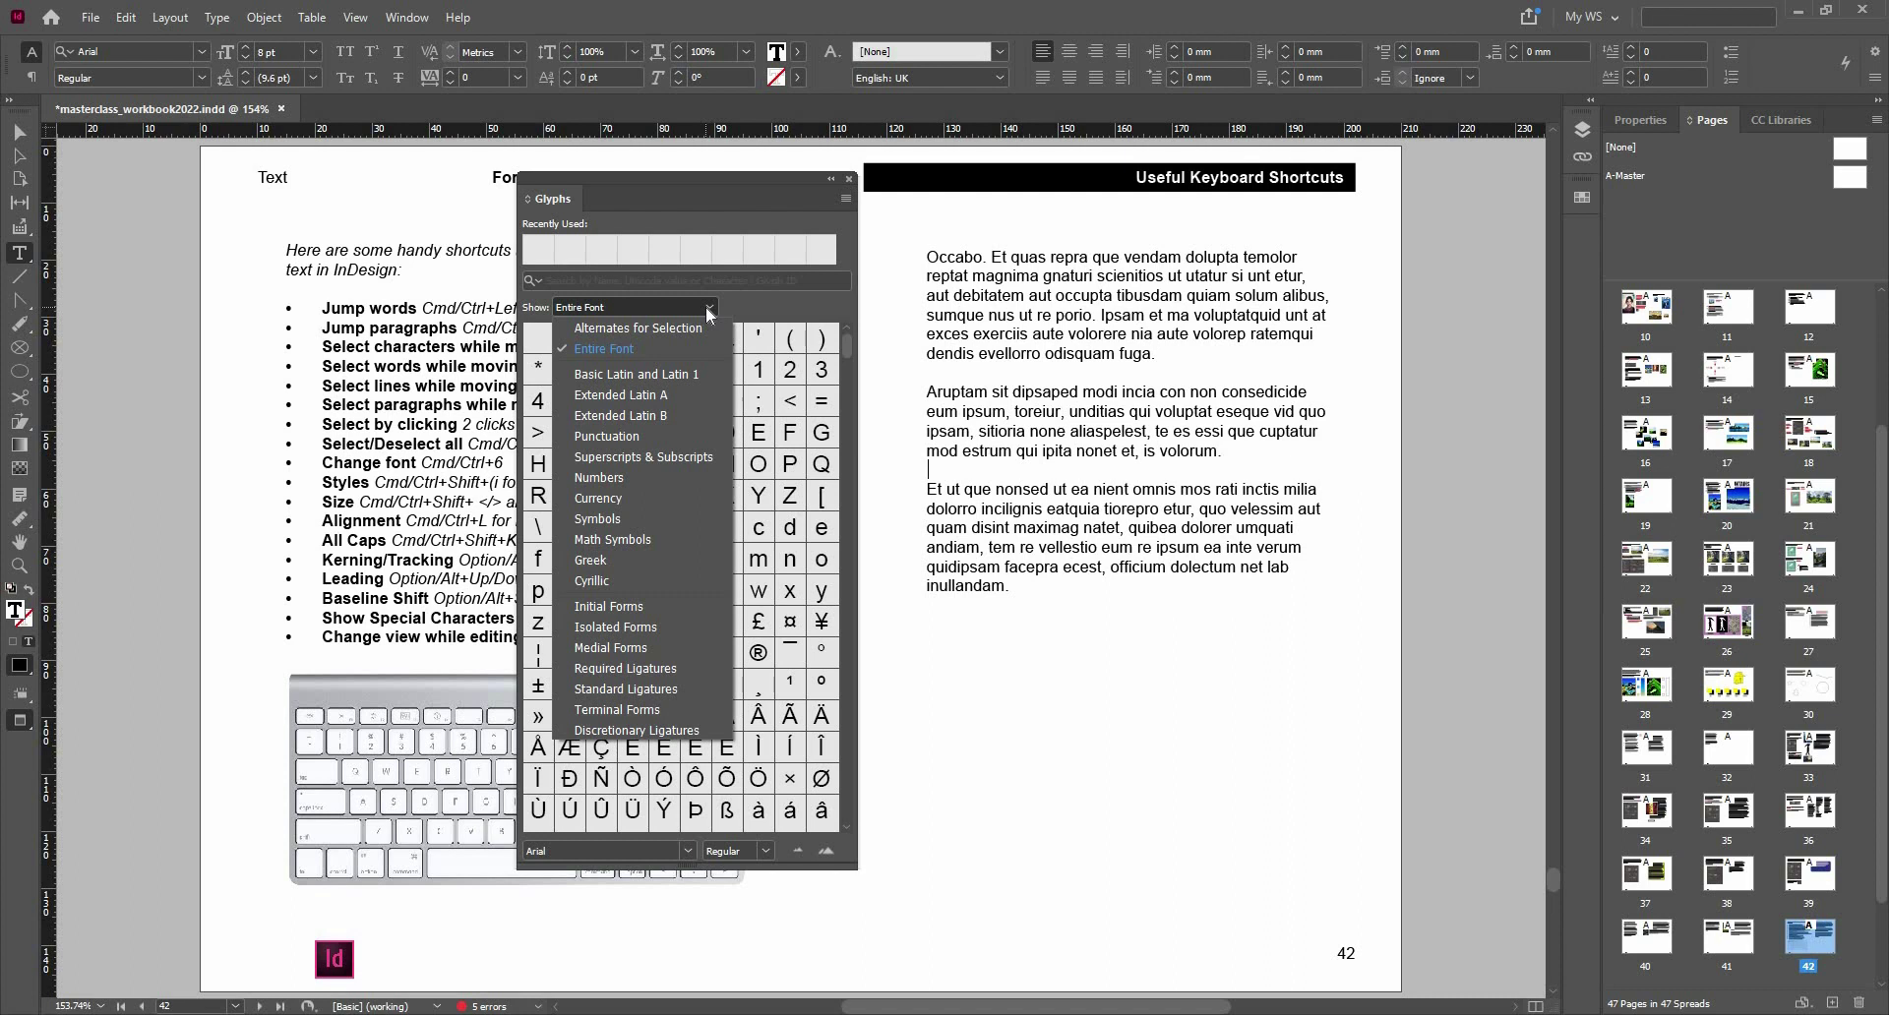
left_click(708, 308)
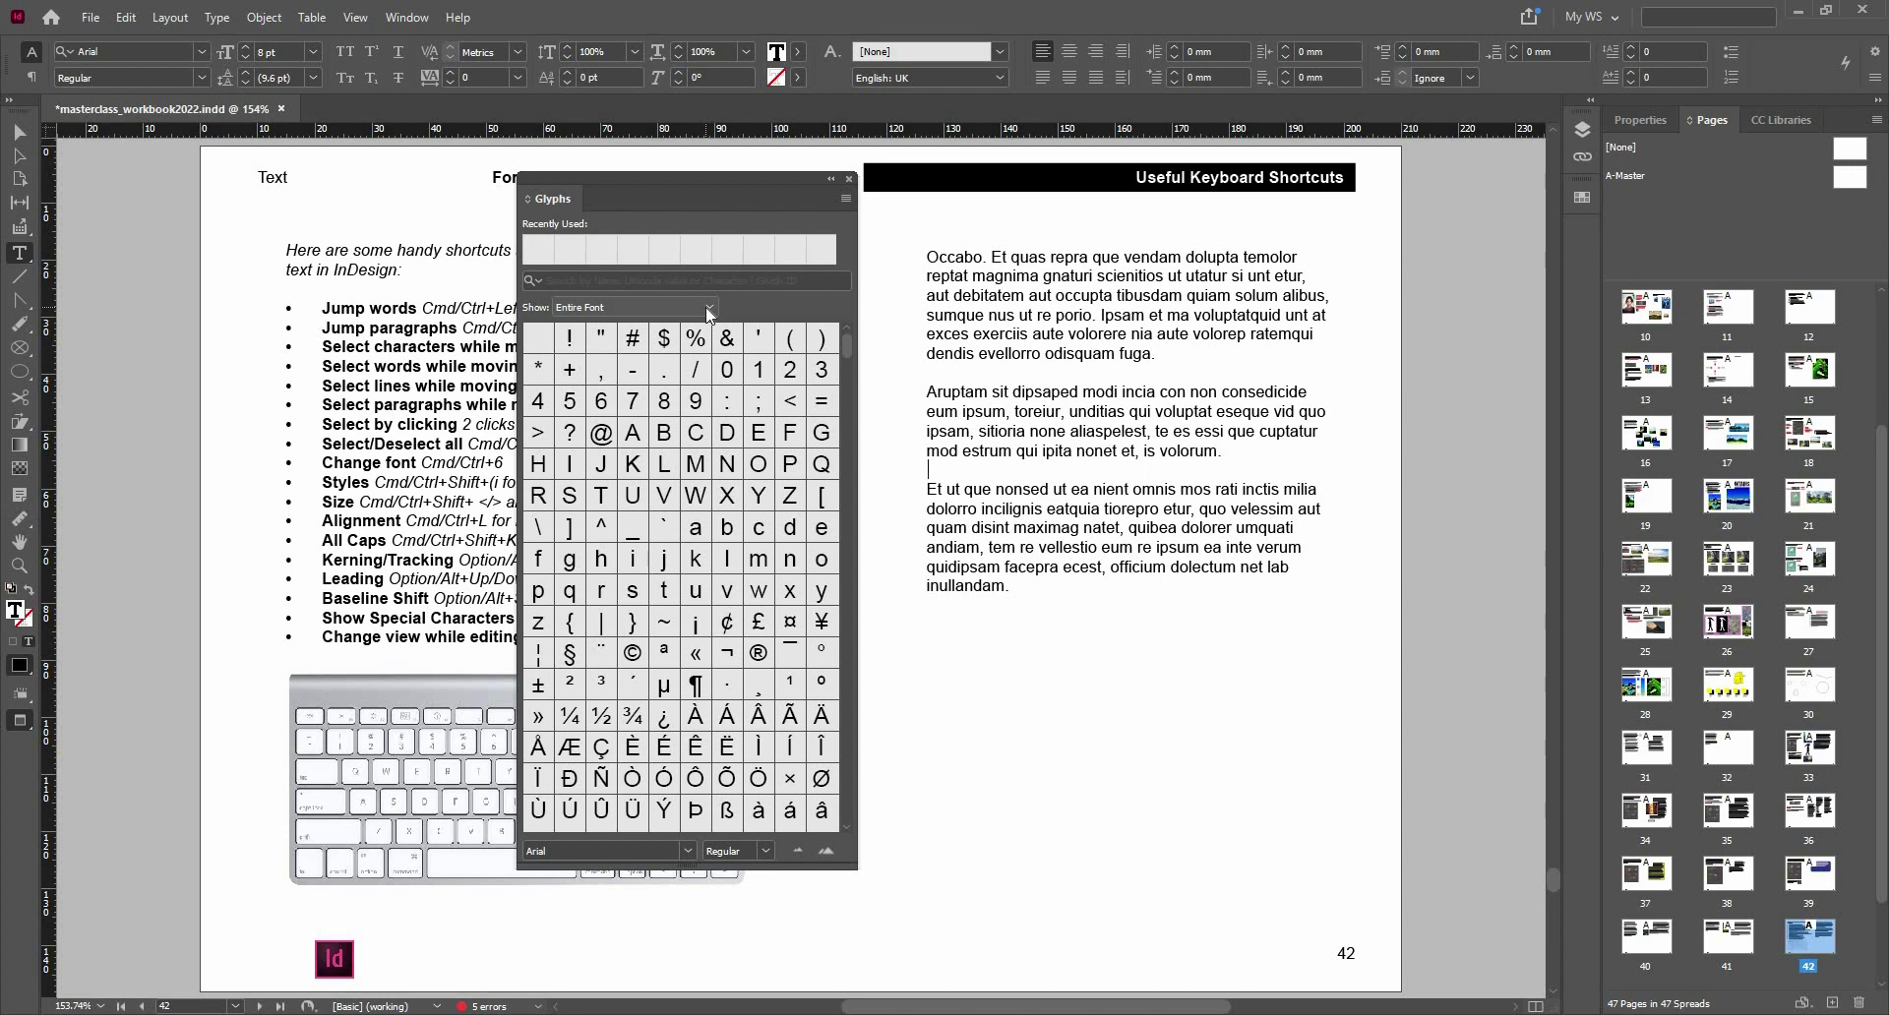
left_click(708, 309)
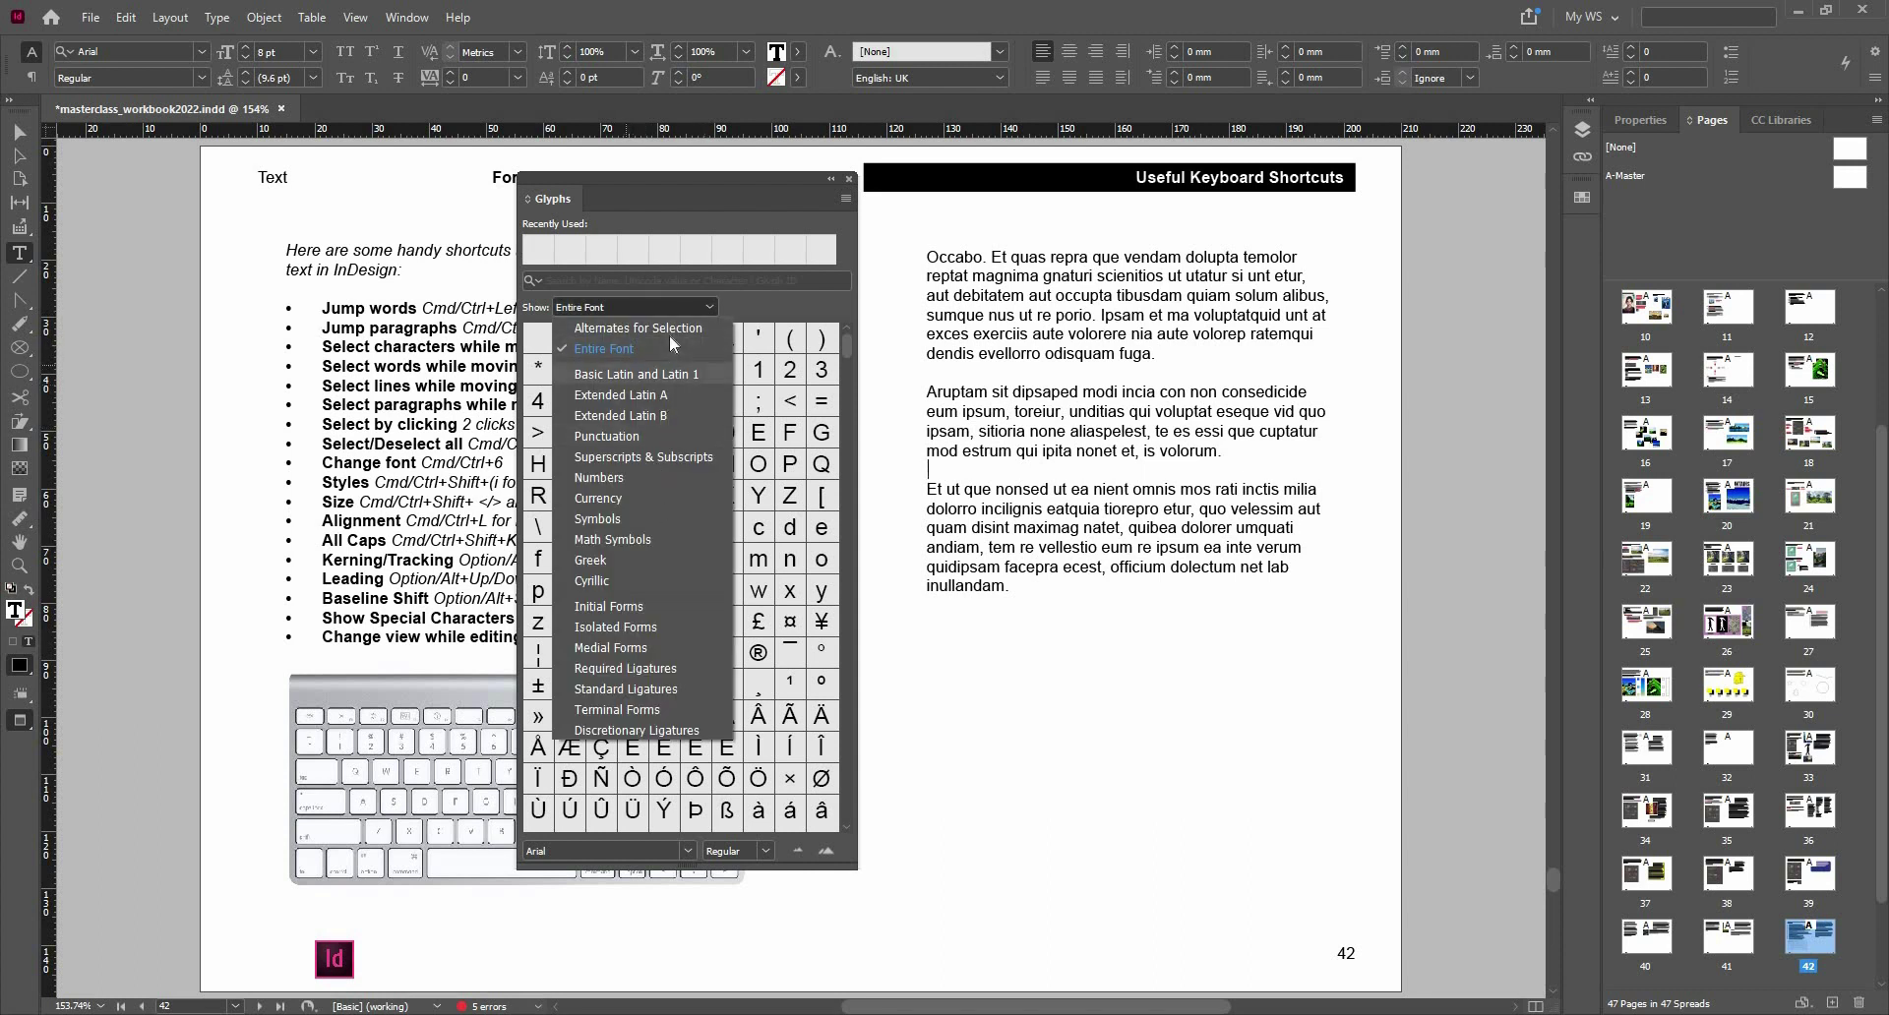
left_click(638, 327)
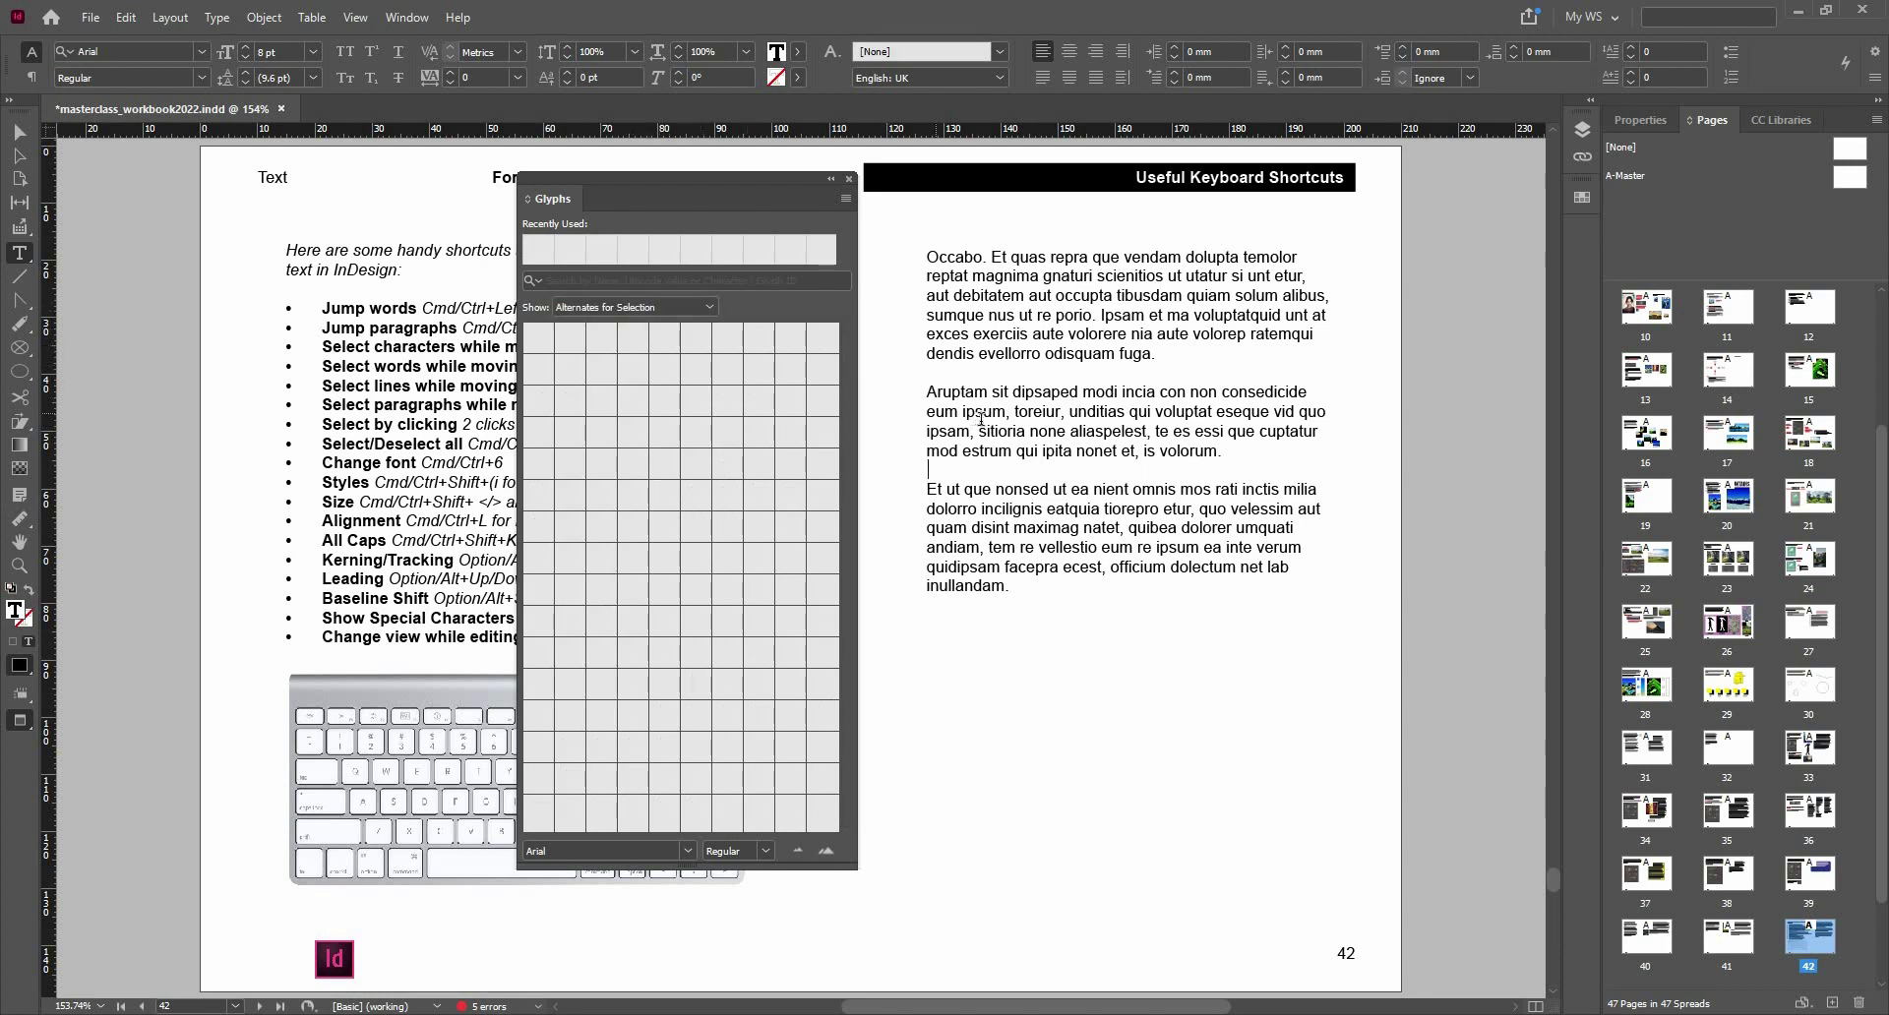
left_click(978, 431)
key("shift+Right")
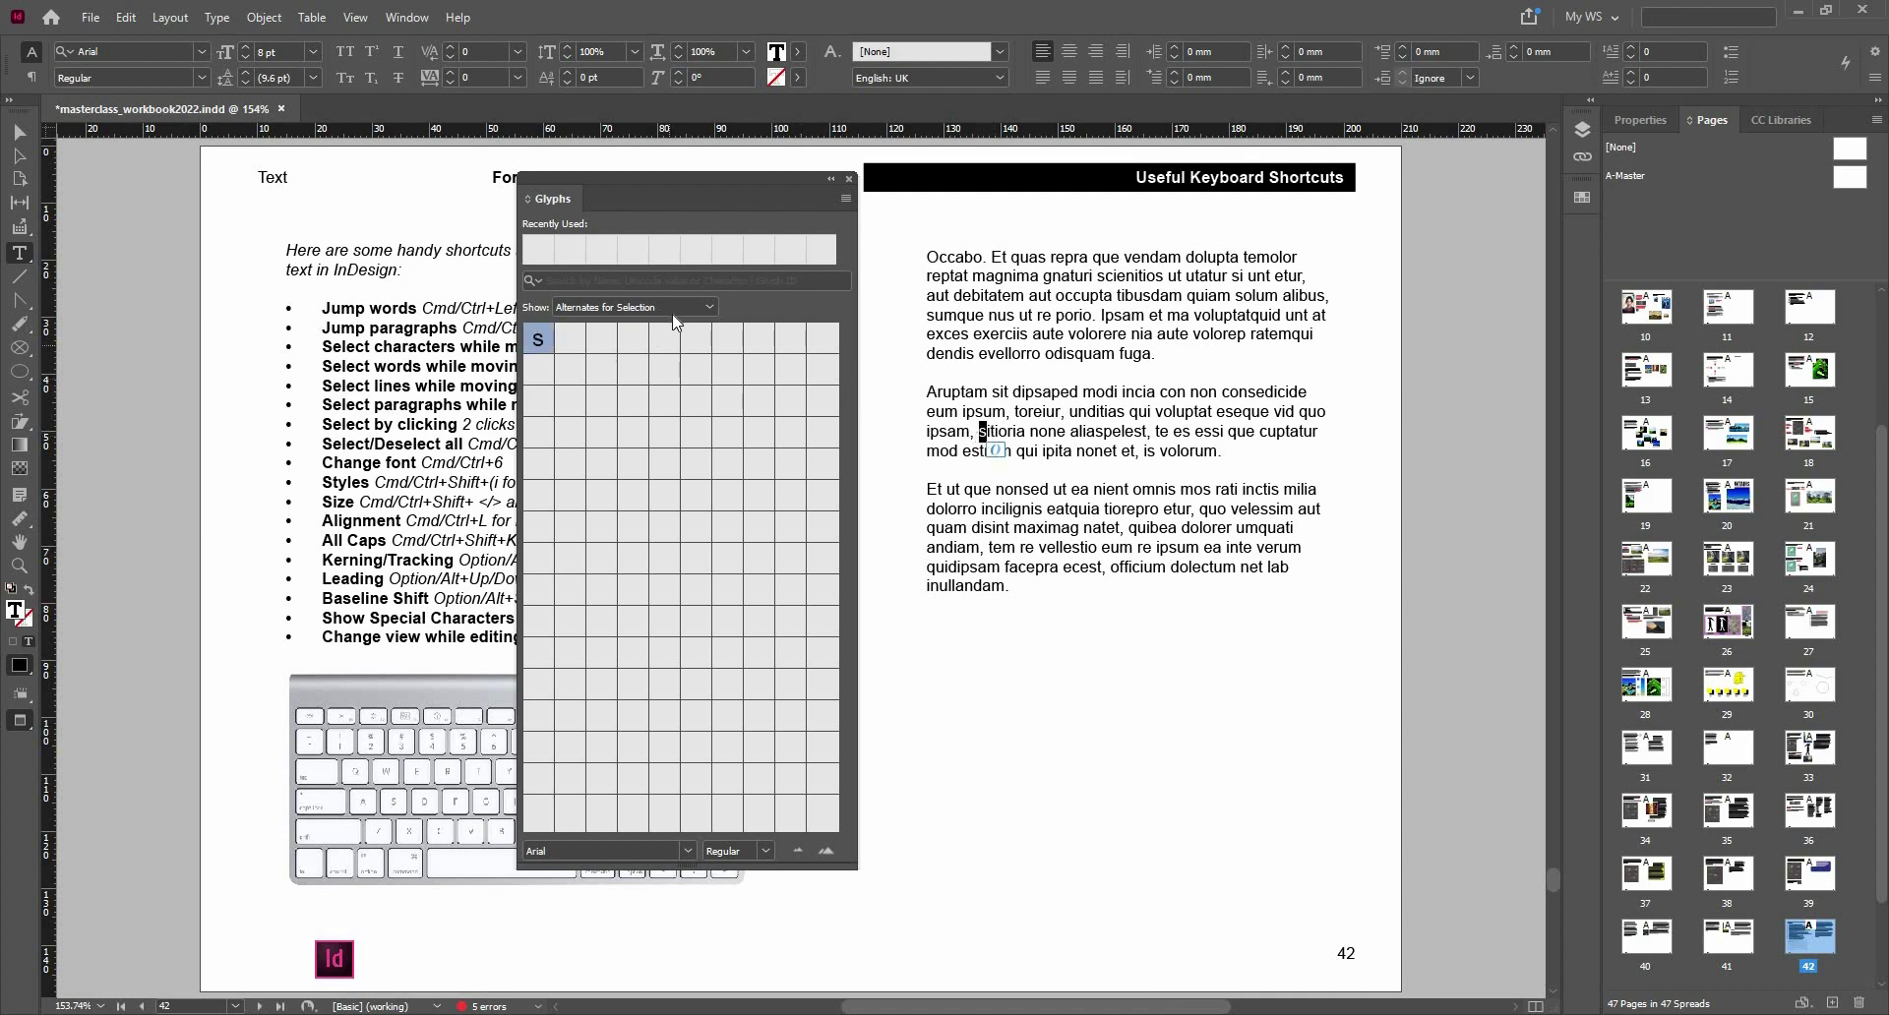
- Display the entire Arial font in the glyph list and look through its accented, phonetic and Cyrillic characters
left_click(675, 309)
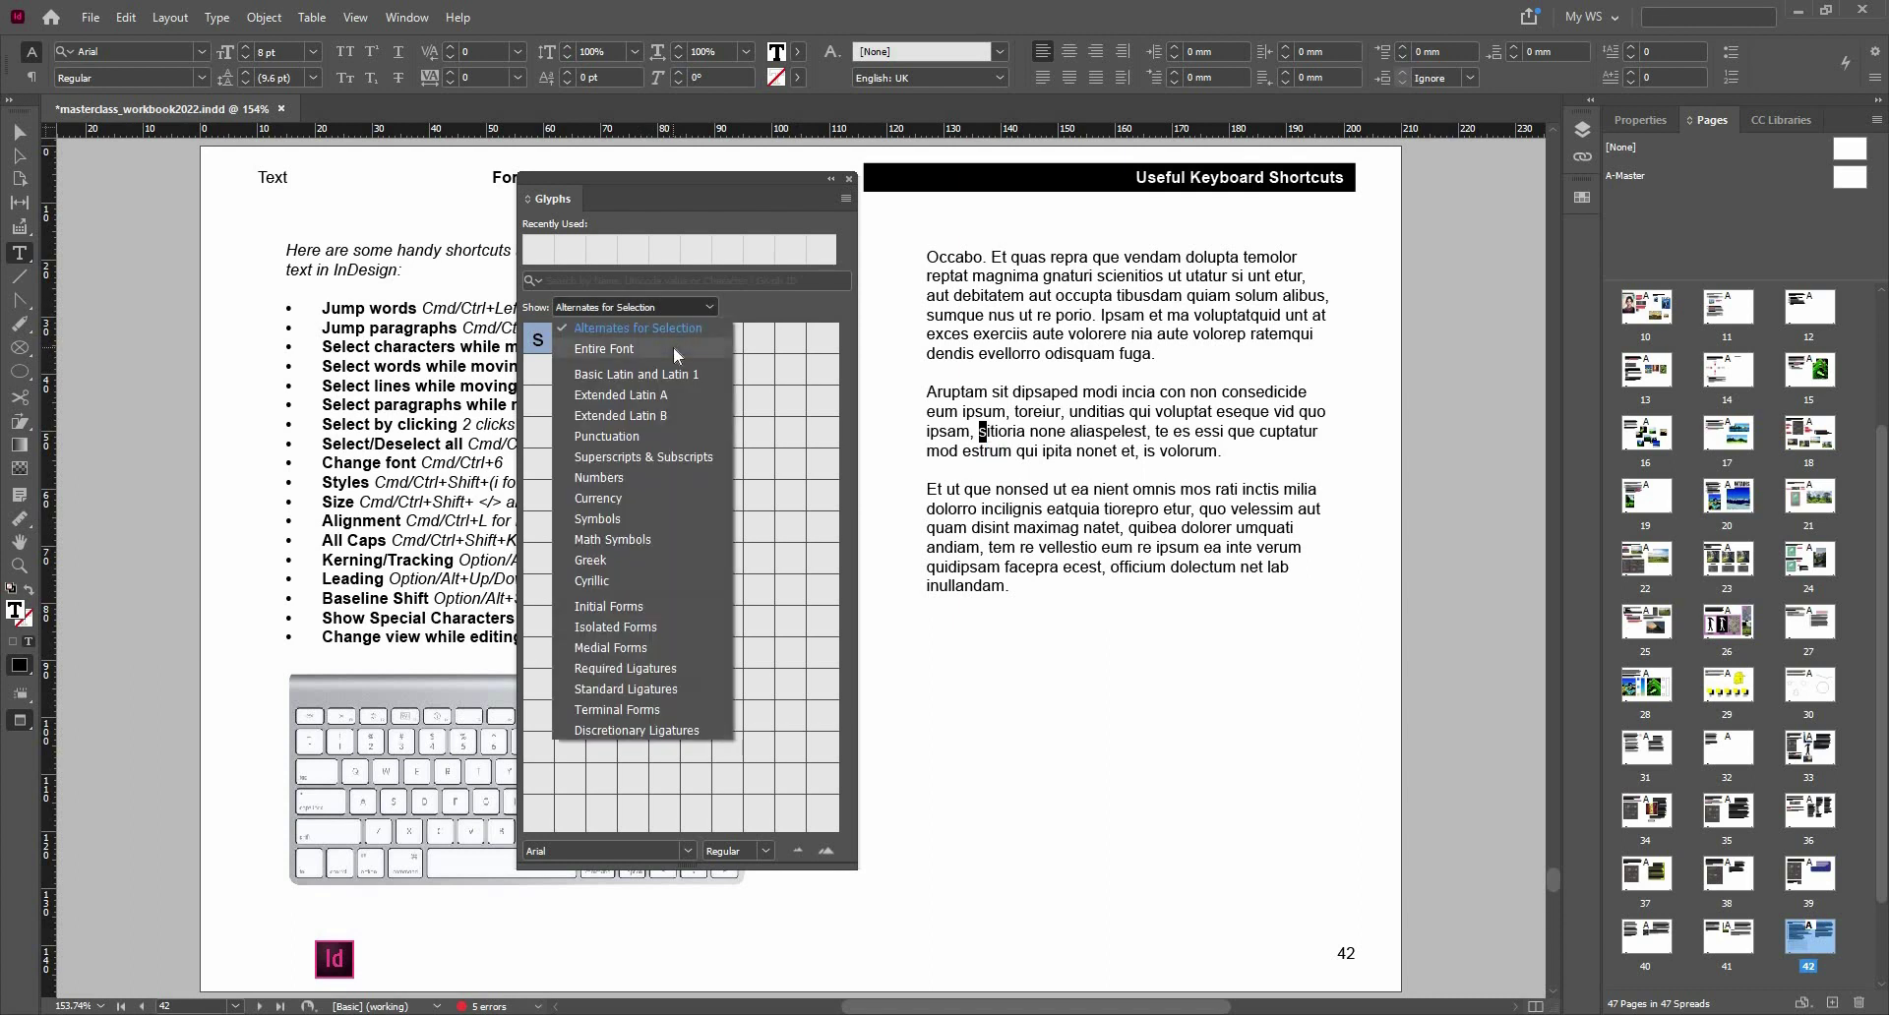
left_click(675, 349)
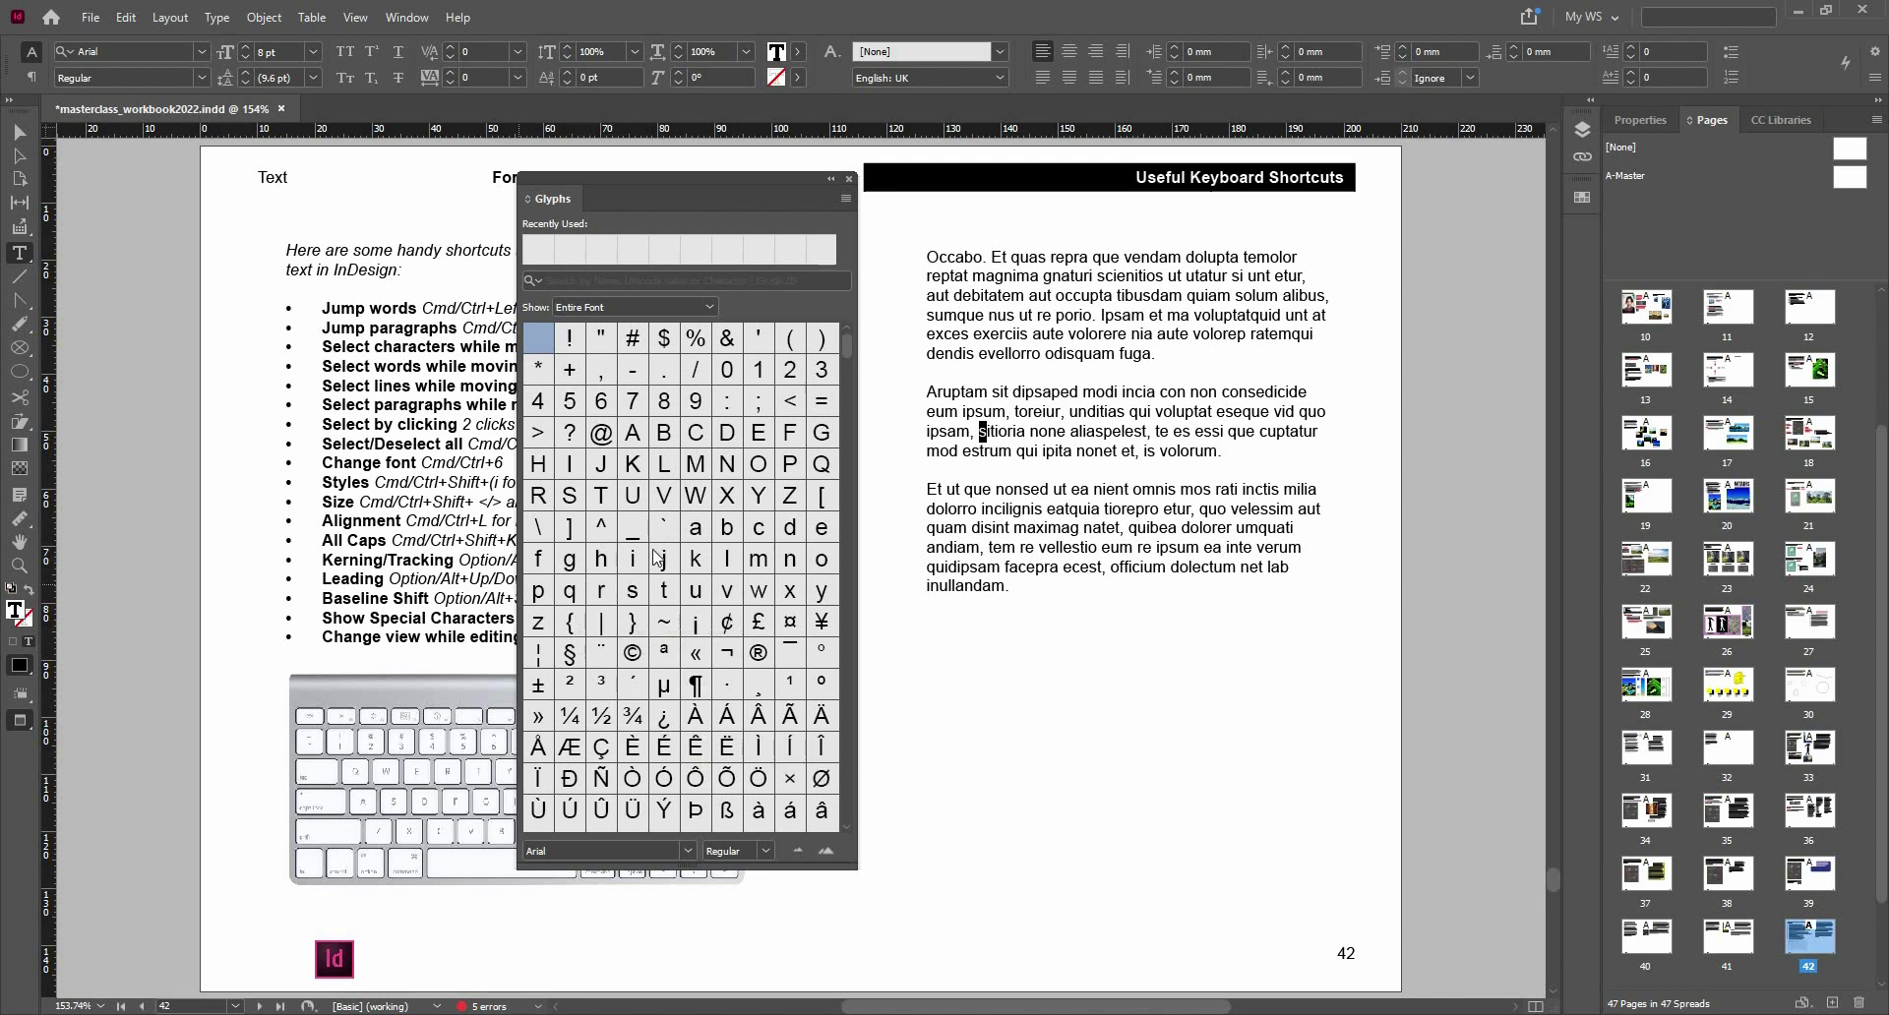
scroll(657, 558, "down", 3)
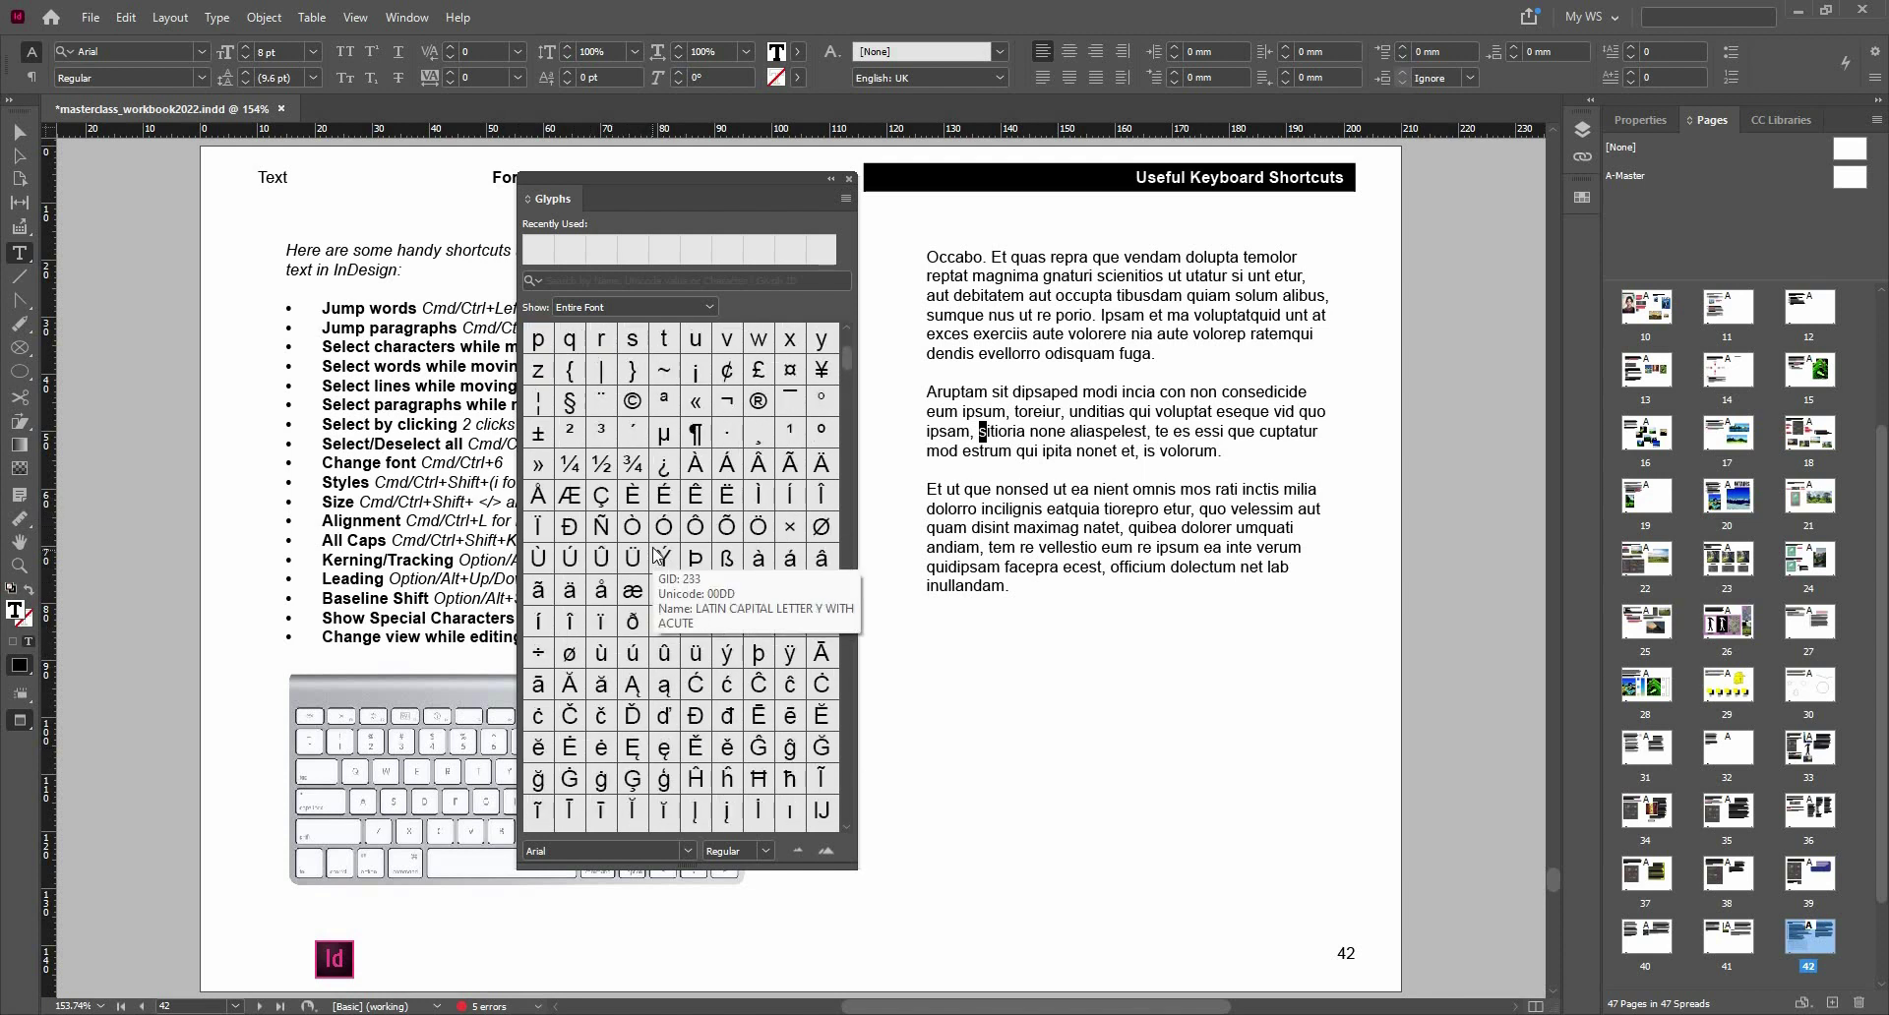
scroll(658, 556, "up", 2)
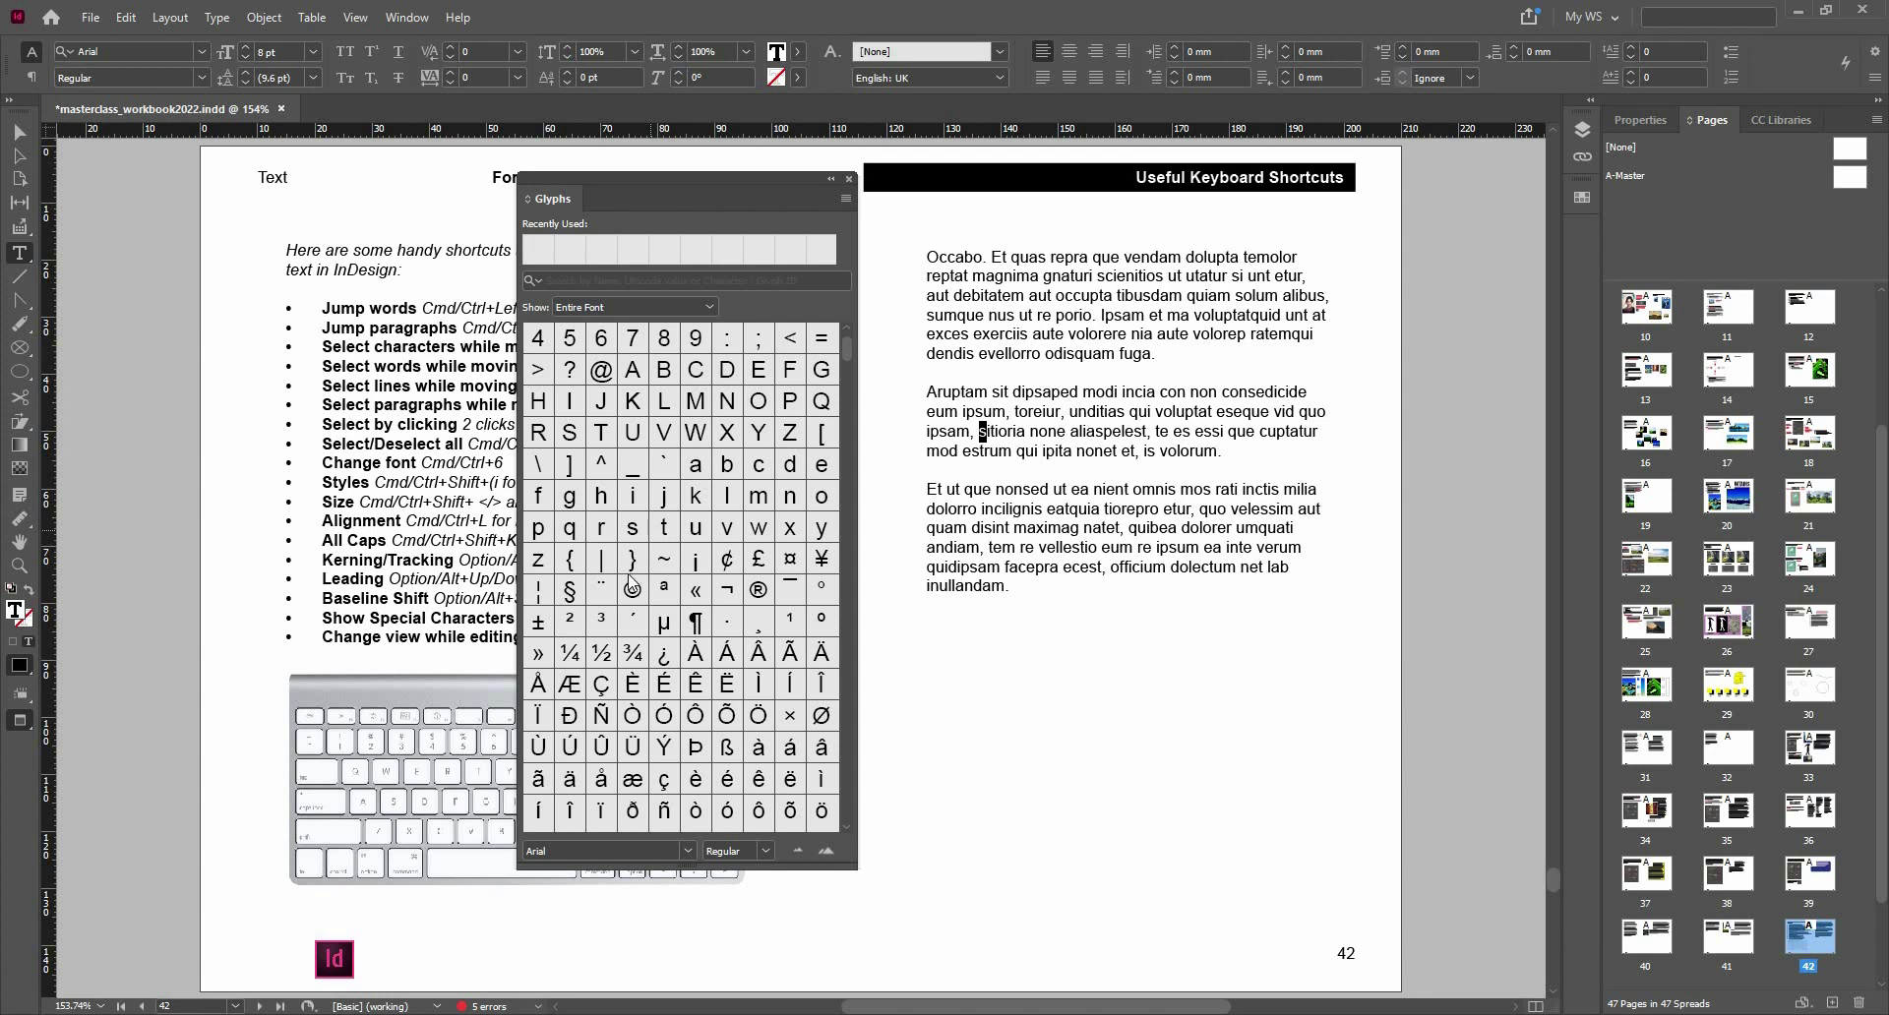
scroll(675, 630, "down", 4)
scroll(675, 630, "down", 10)
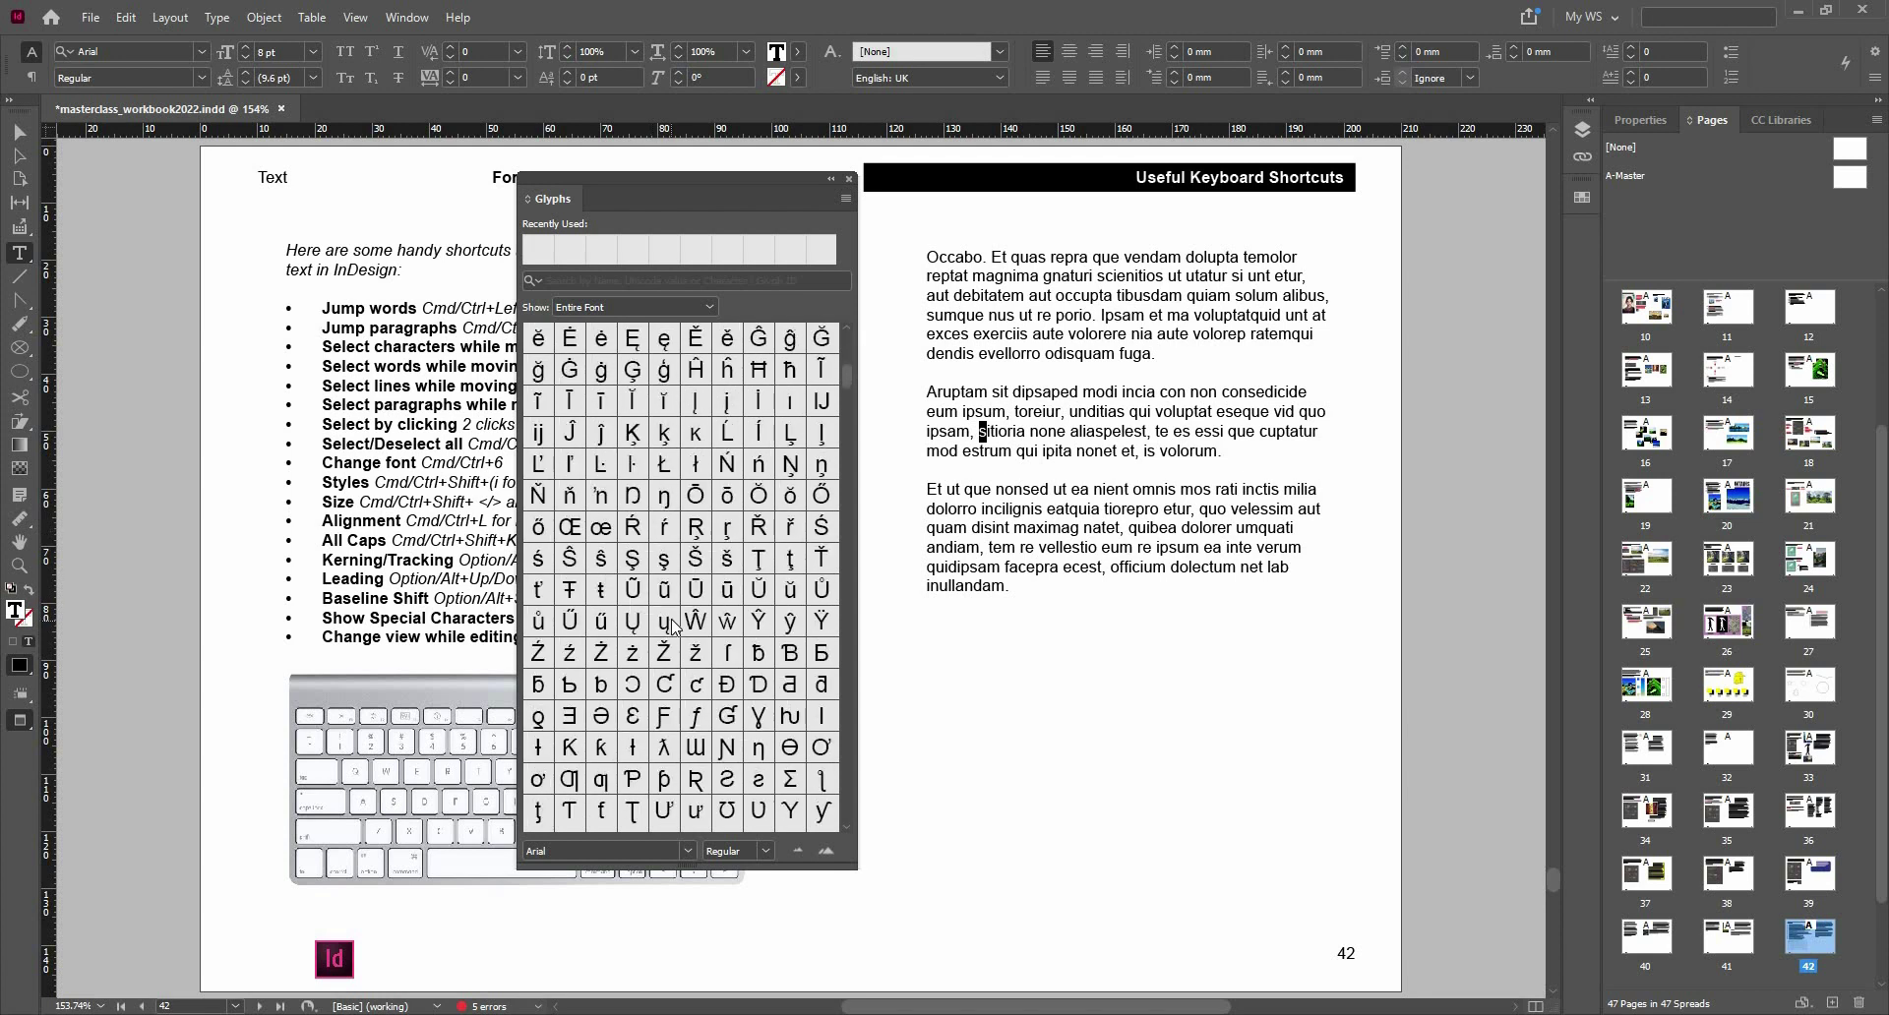
scroll(667, 622, "down", 10)
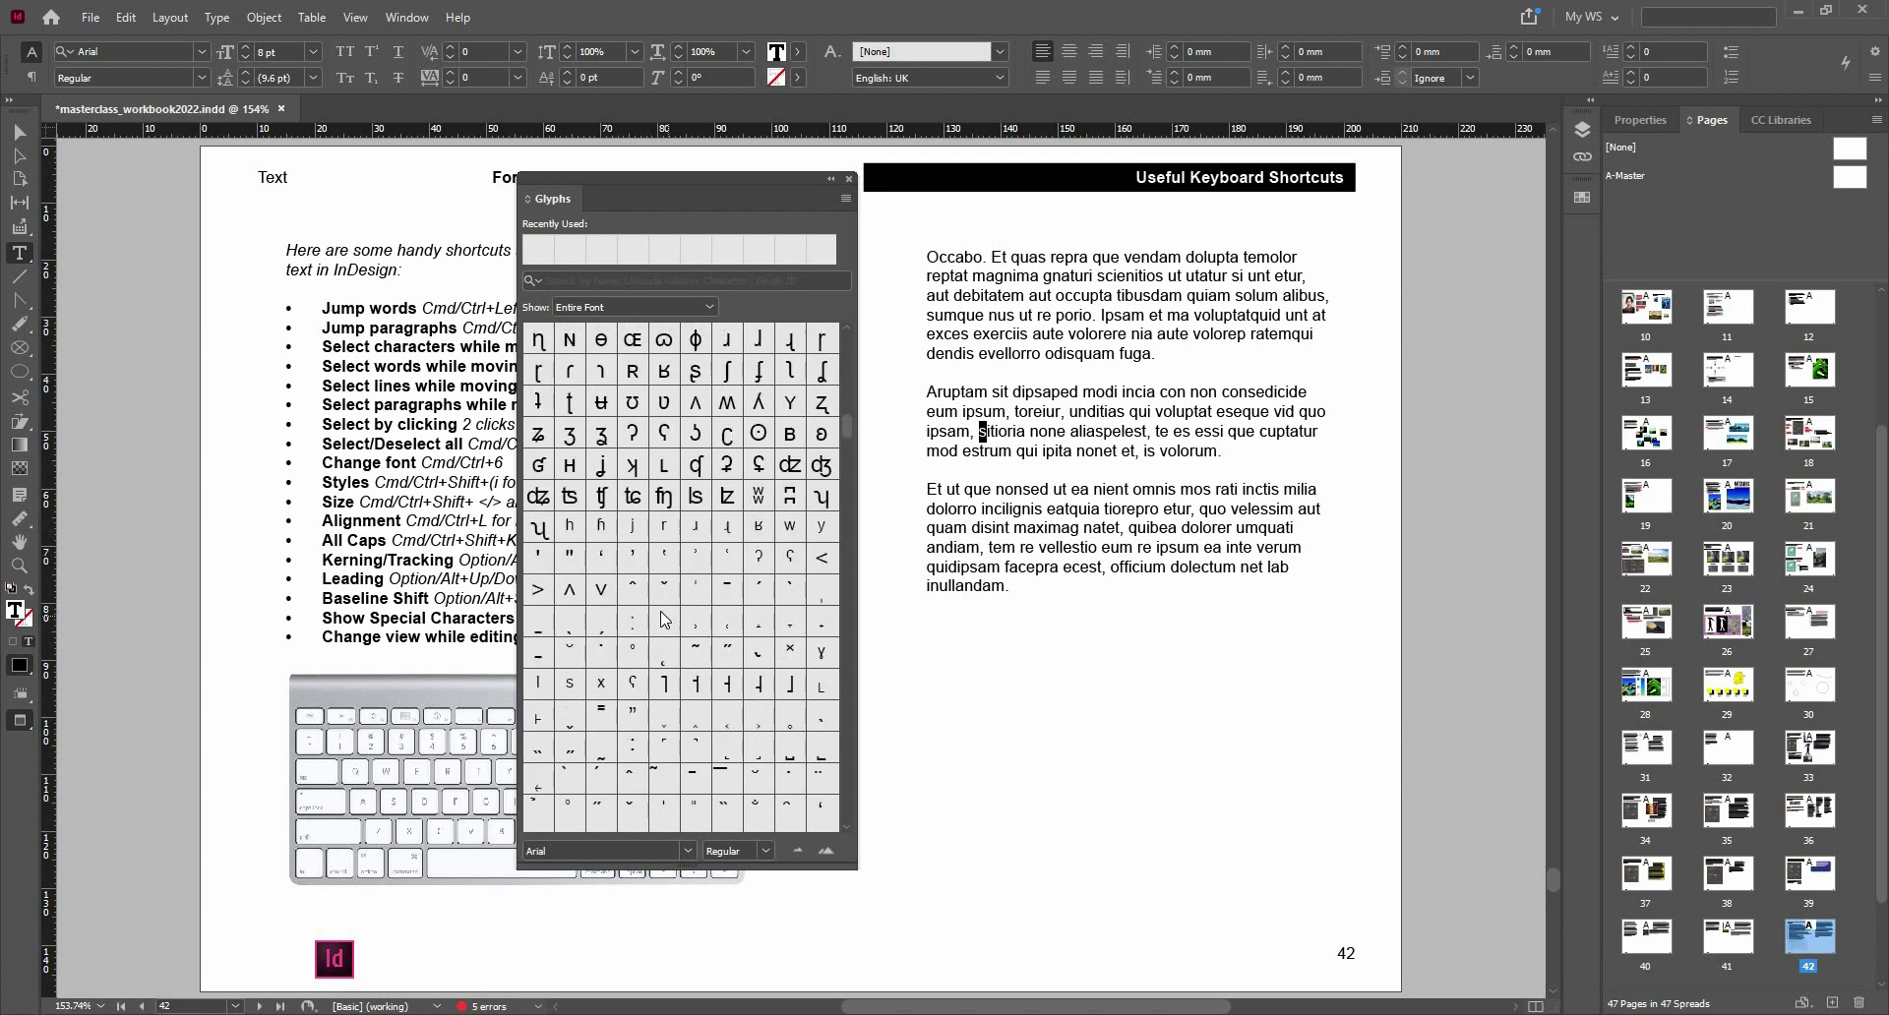
scroll(644, 603, "down", 10)
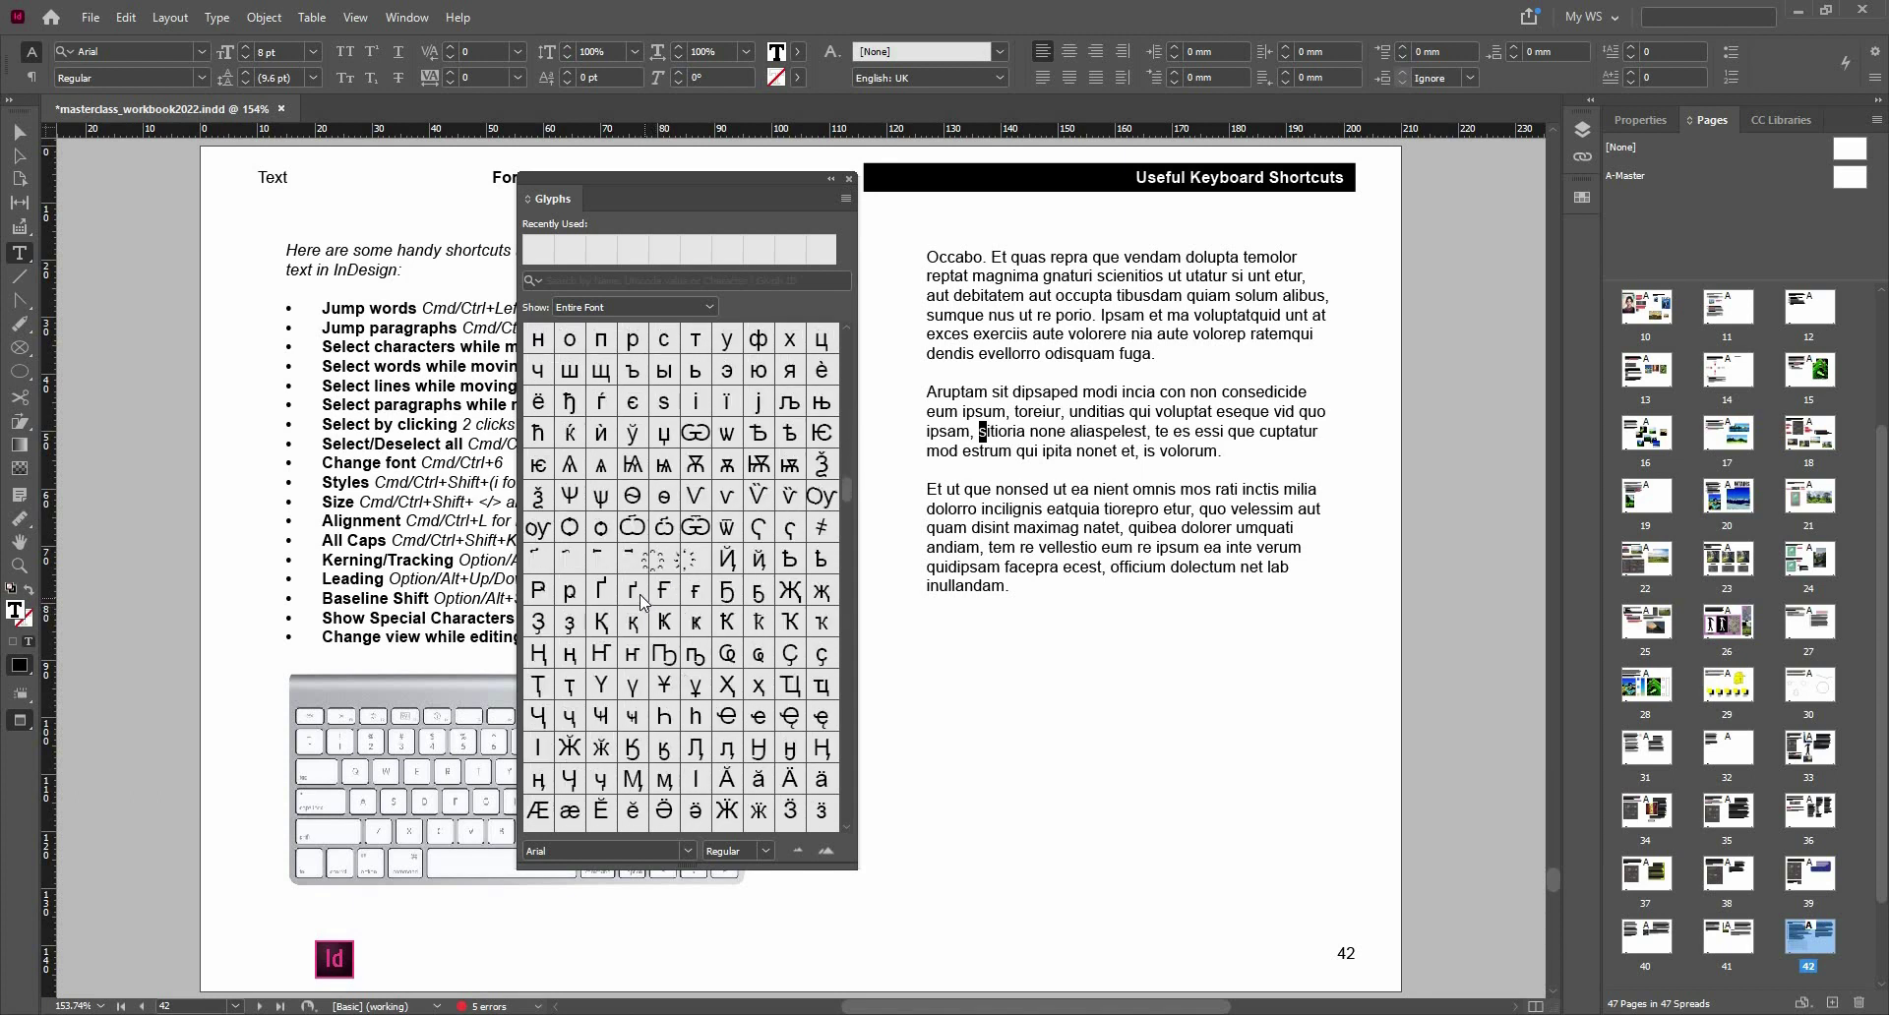
- Limit the glyph list to Math Symbols, switch it to Symbols, and look through the available characters
left_click(675, 308)
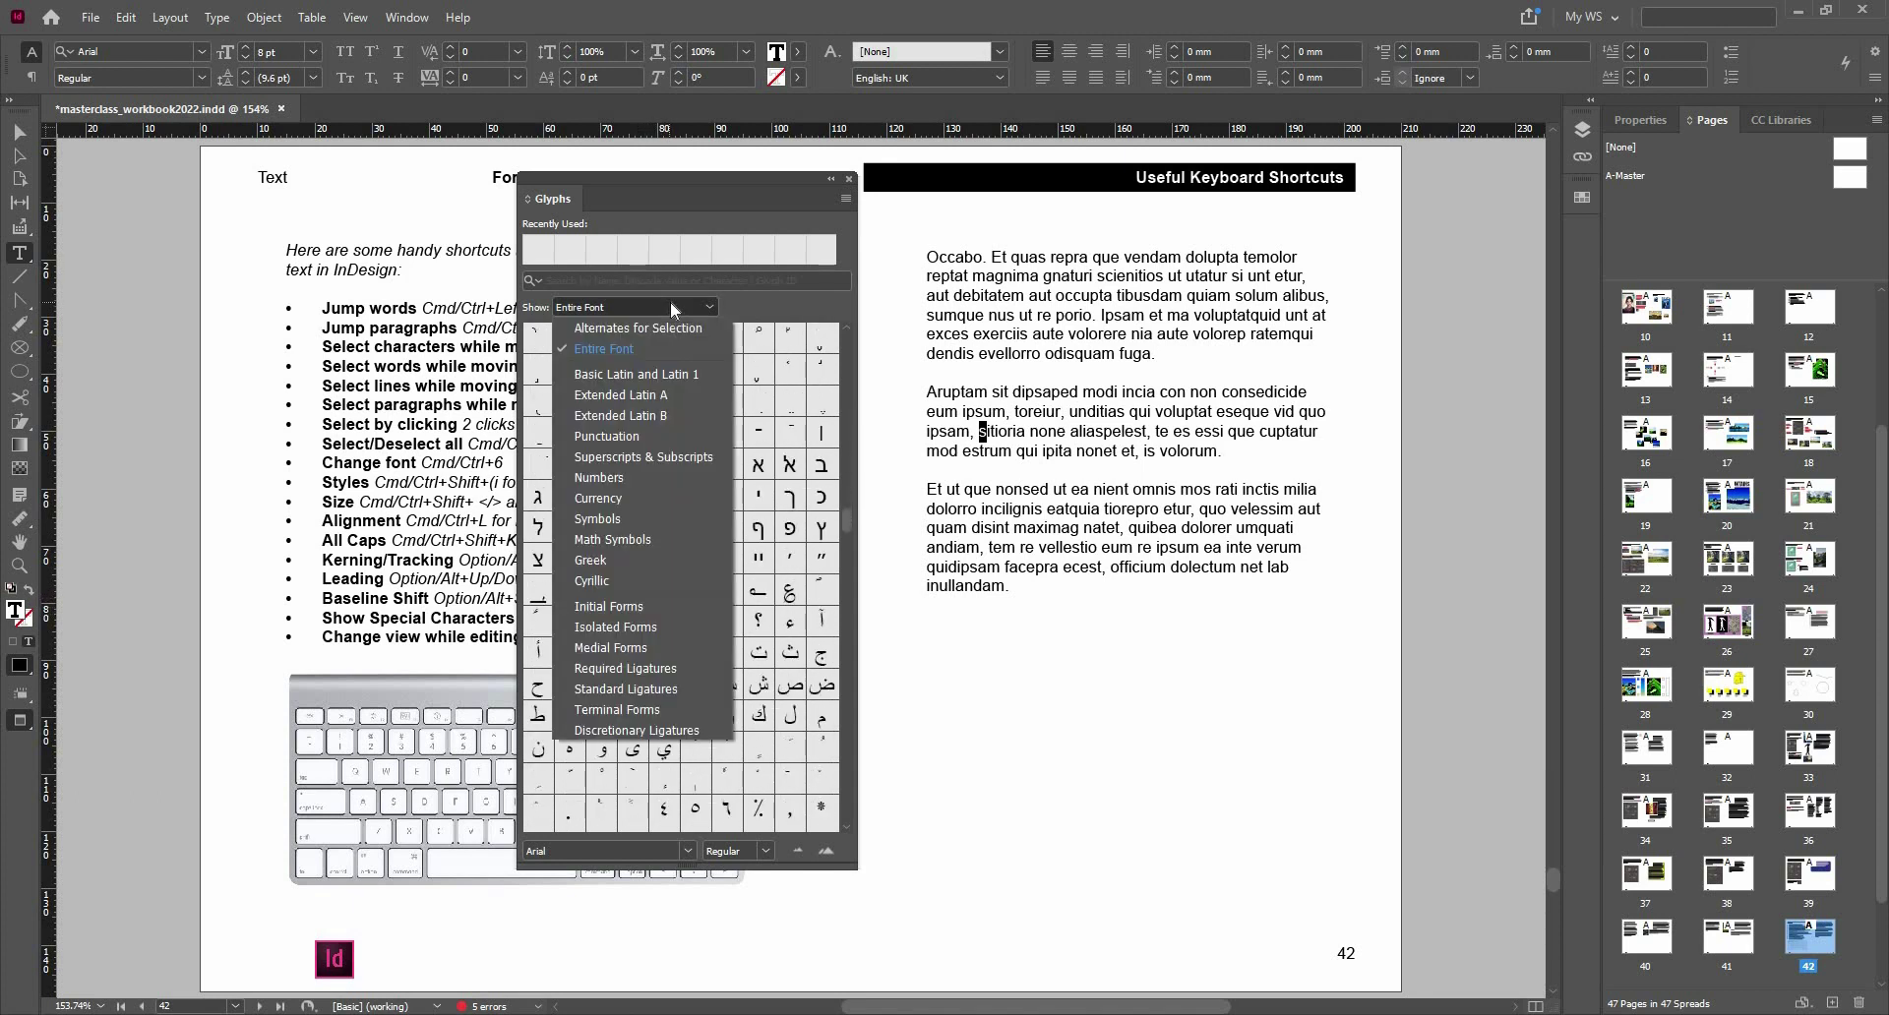
left_click(669, 539)
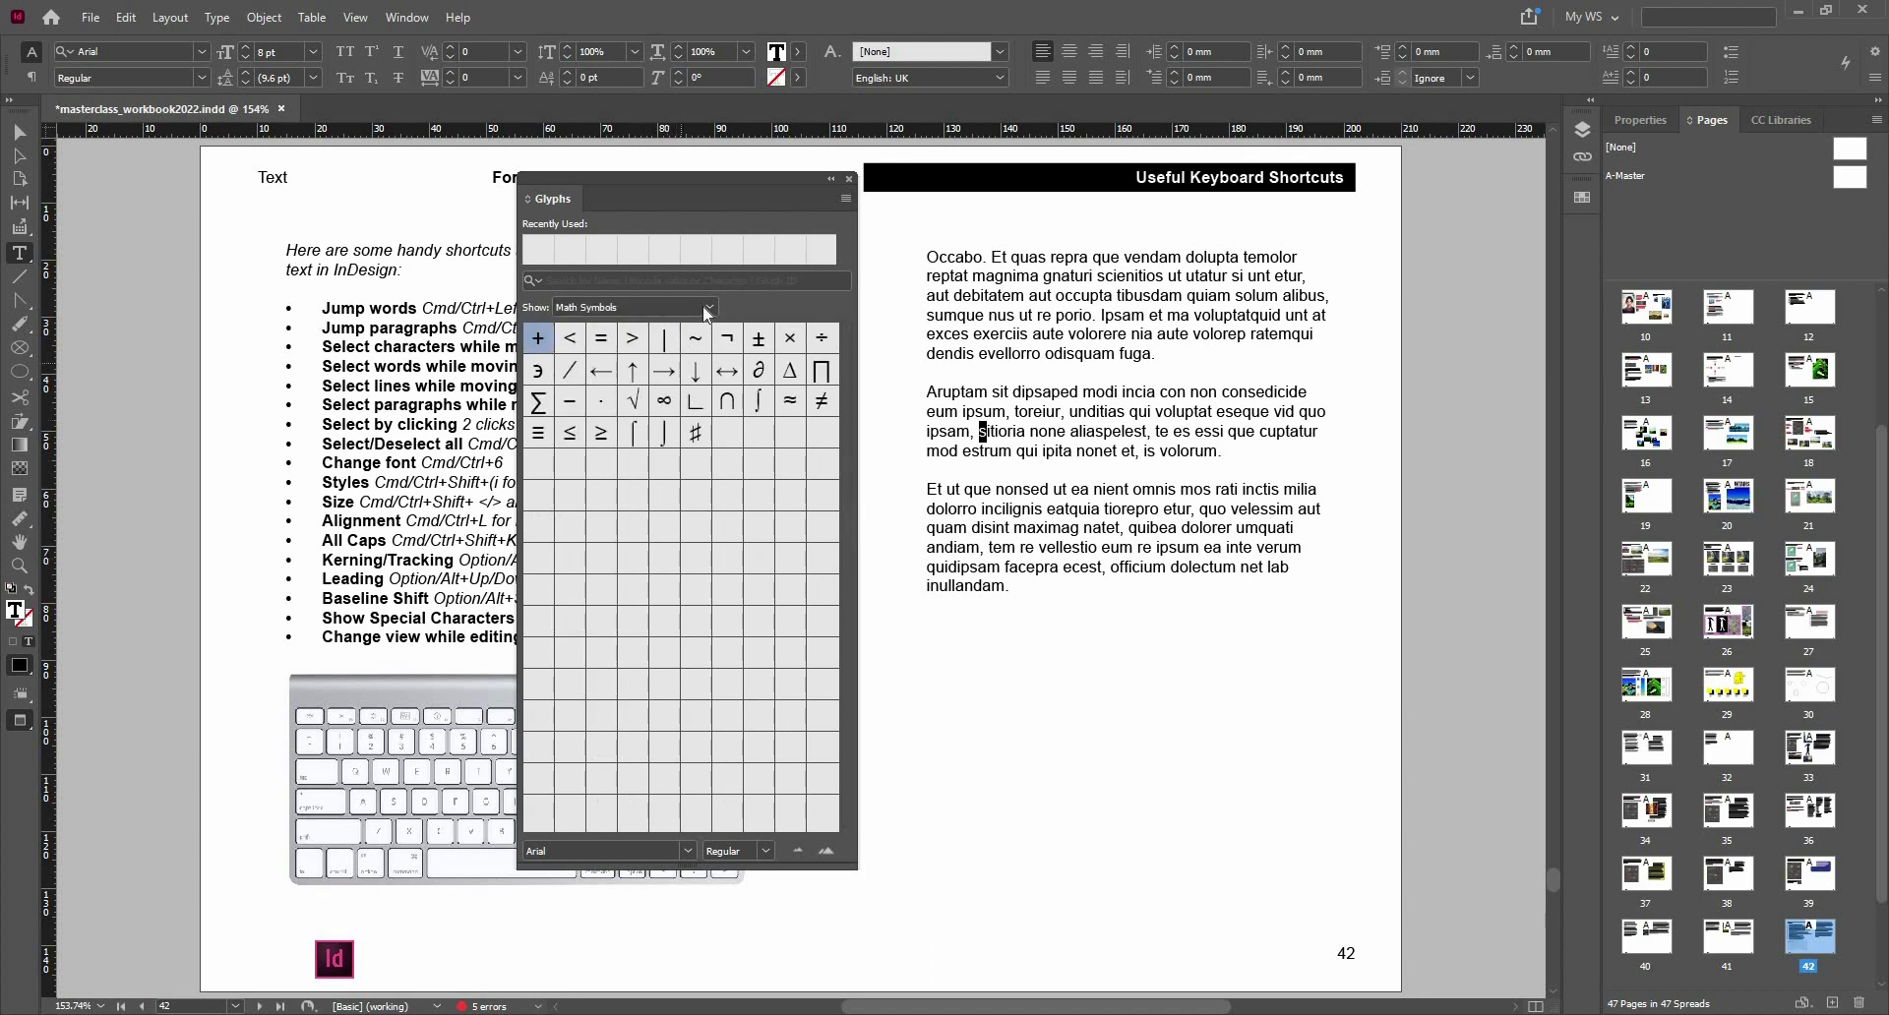
left_click(707, 311)
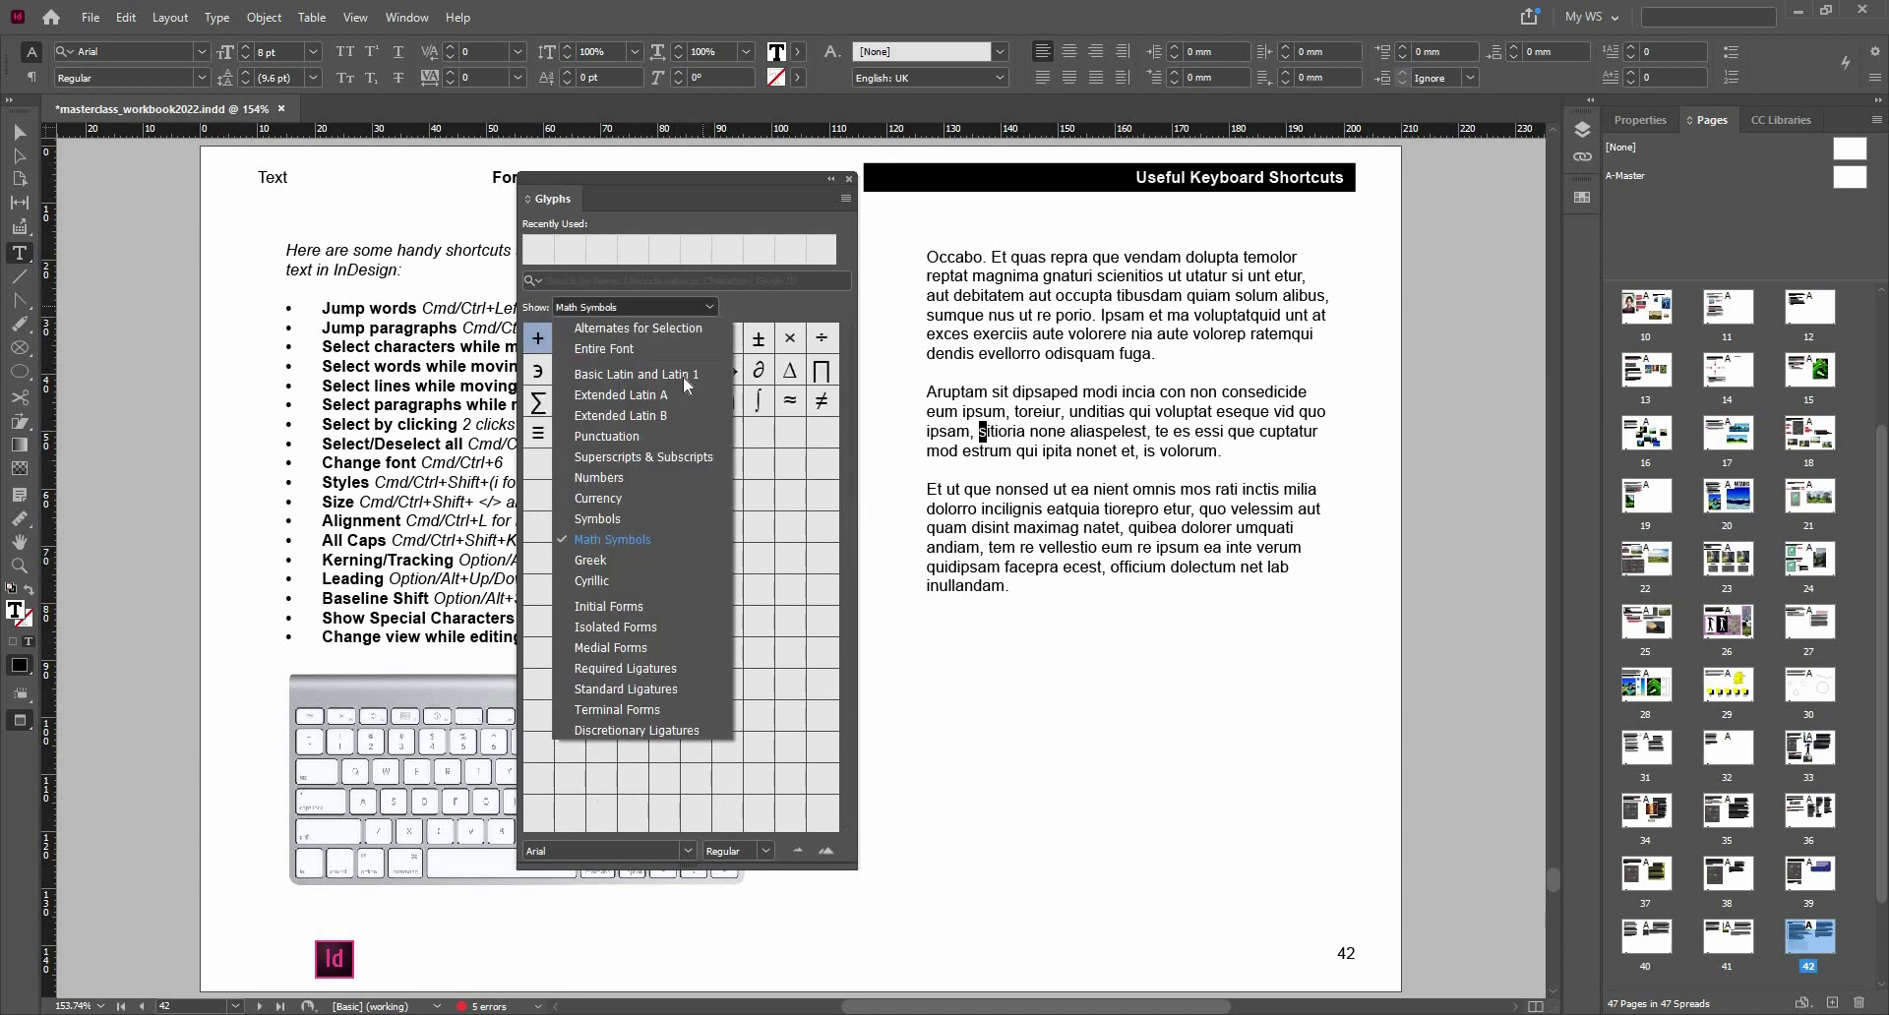
left_click(679, 518)
scroll(649, 443, "down", 4)
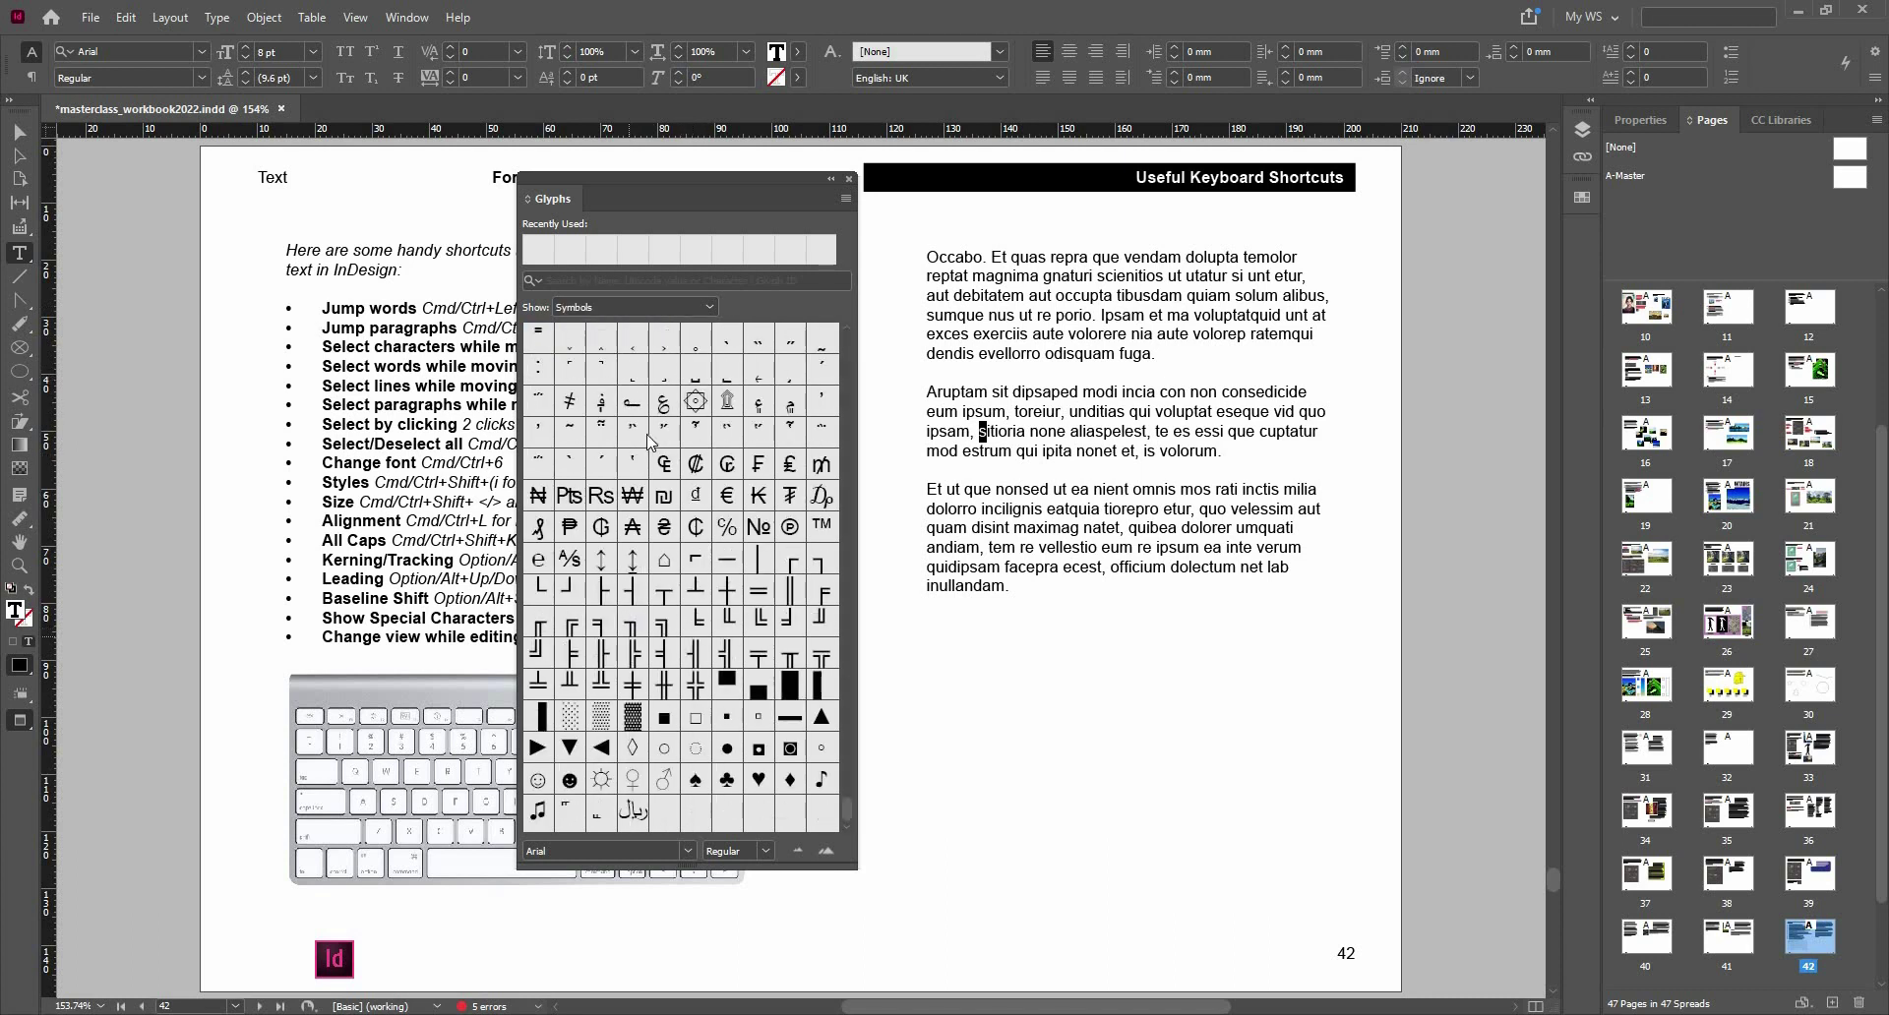
scroll(649, 442, "up", 4)
- Display the entire font again, replace the selected "s" of "sitioria" with the ¼ glyph, and add a space after it
left_click(691, 310)
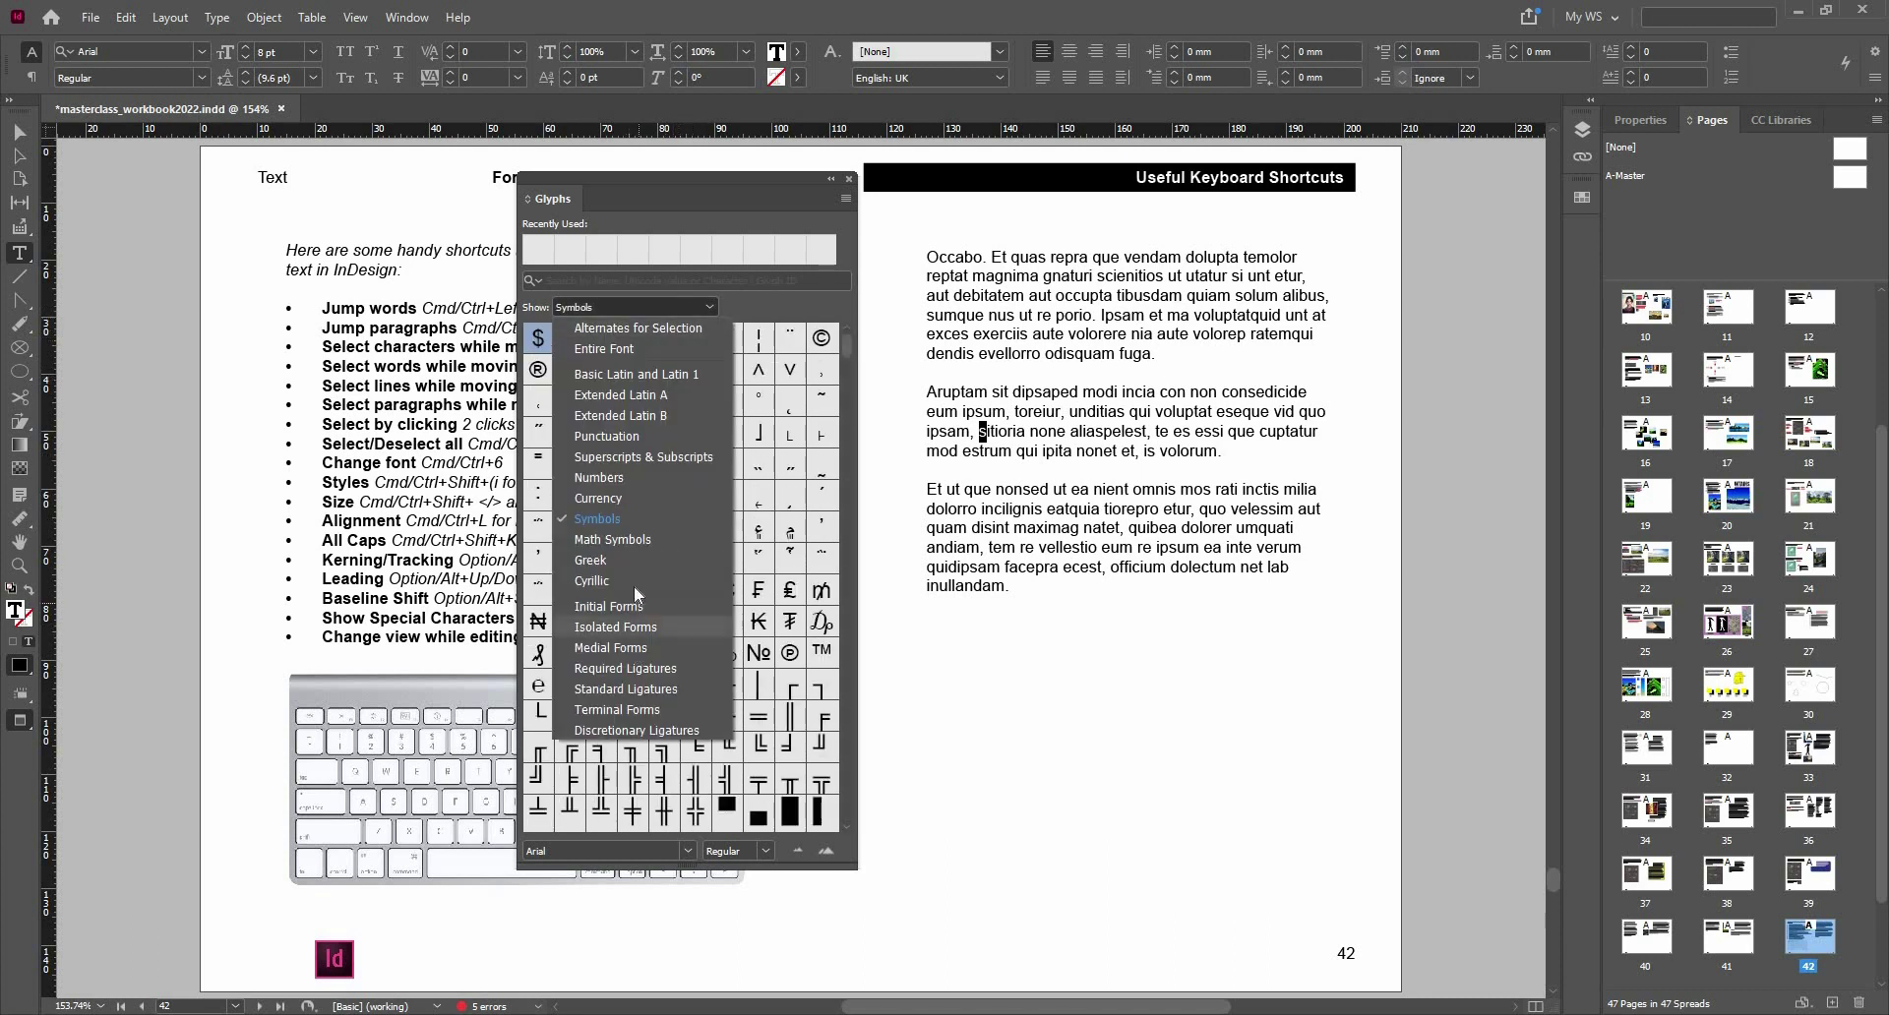
left_click(627, 347)
scroll(618, 489, "down", 1)
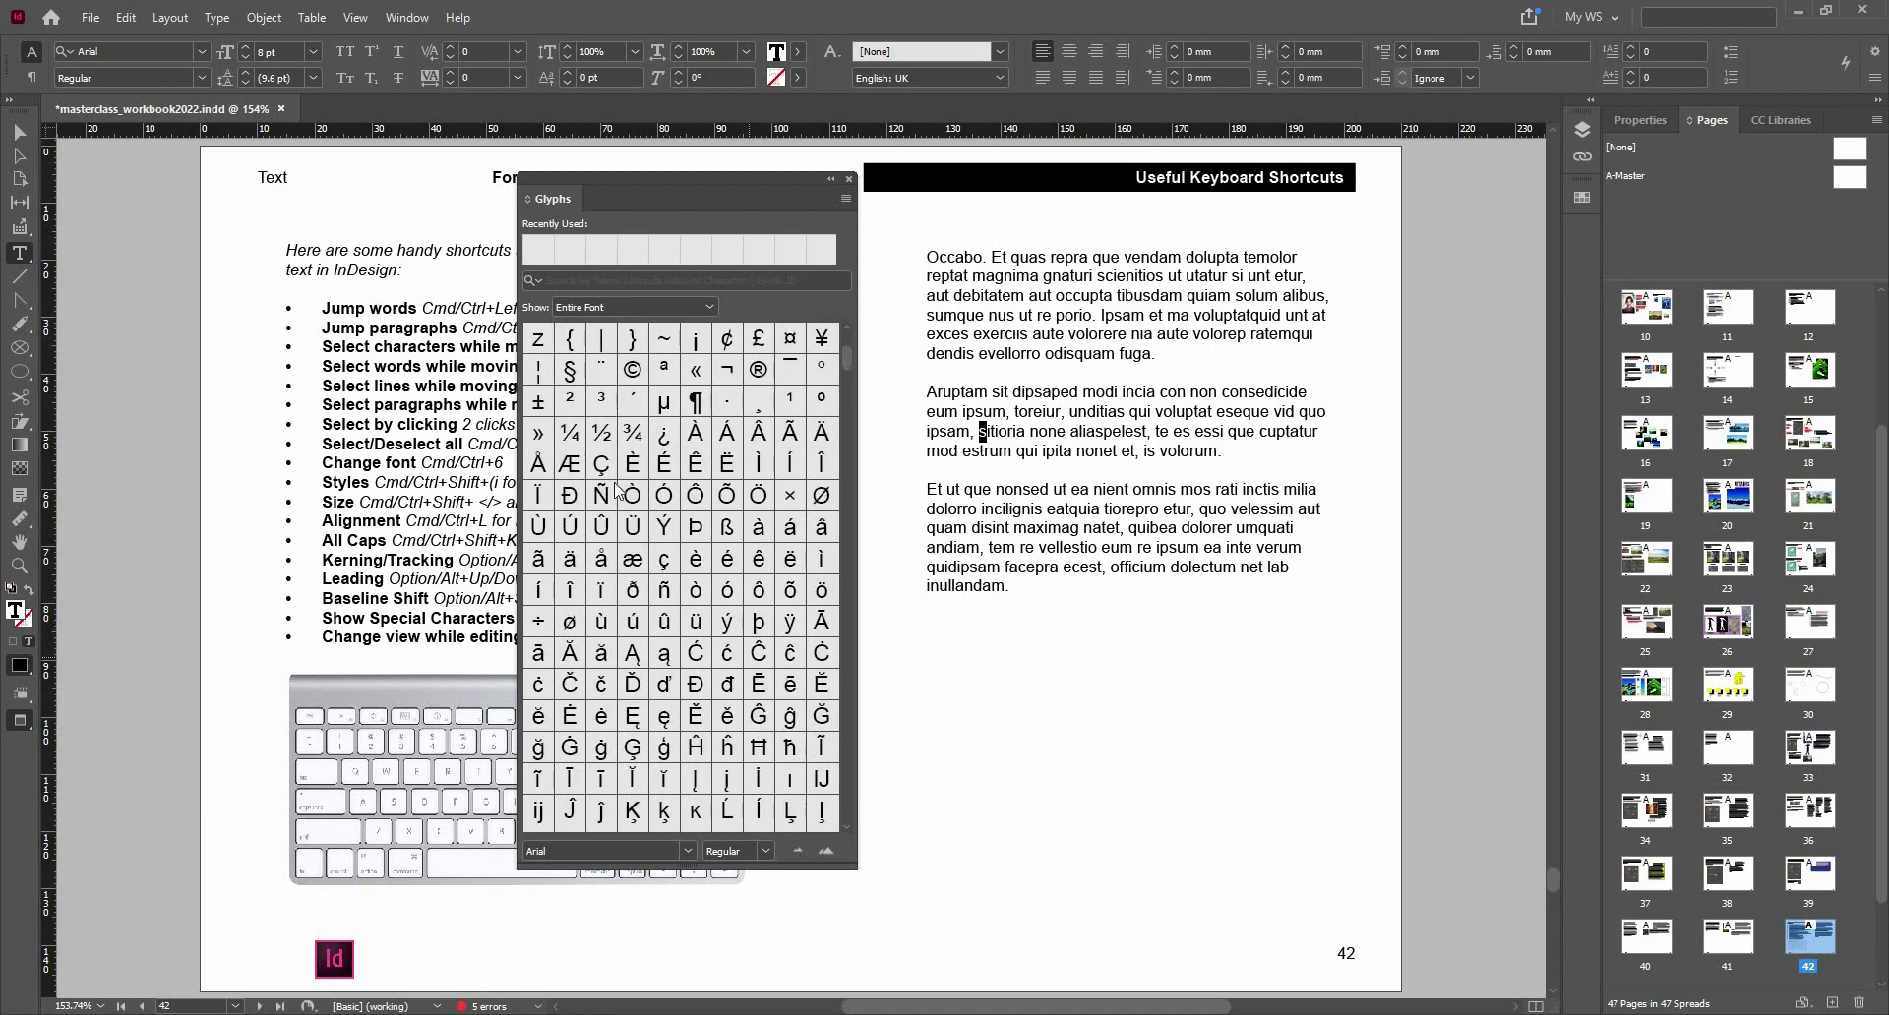
double_click(570, 433)
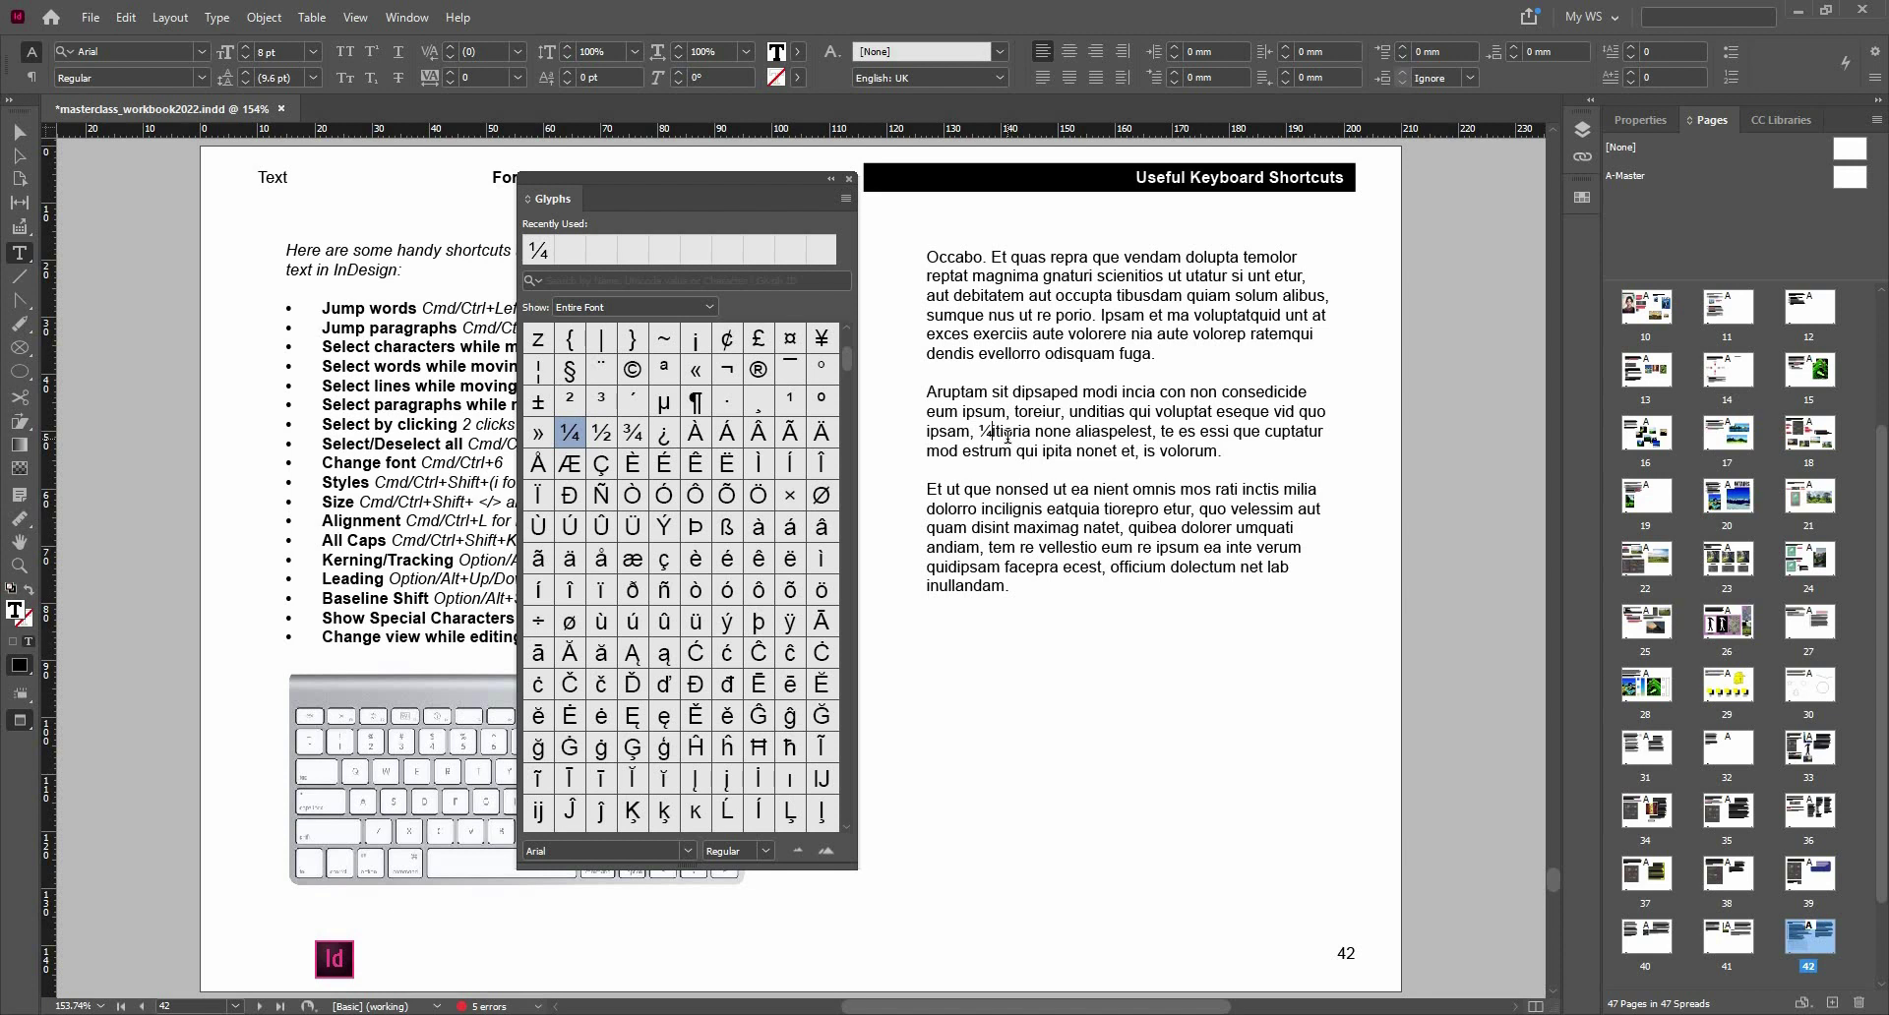
type("1")
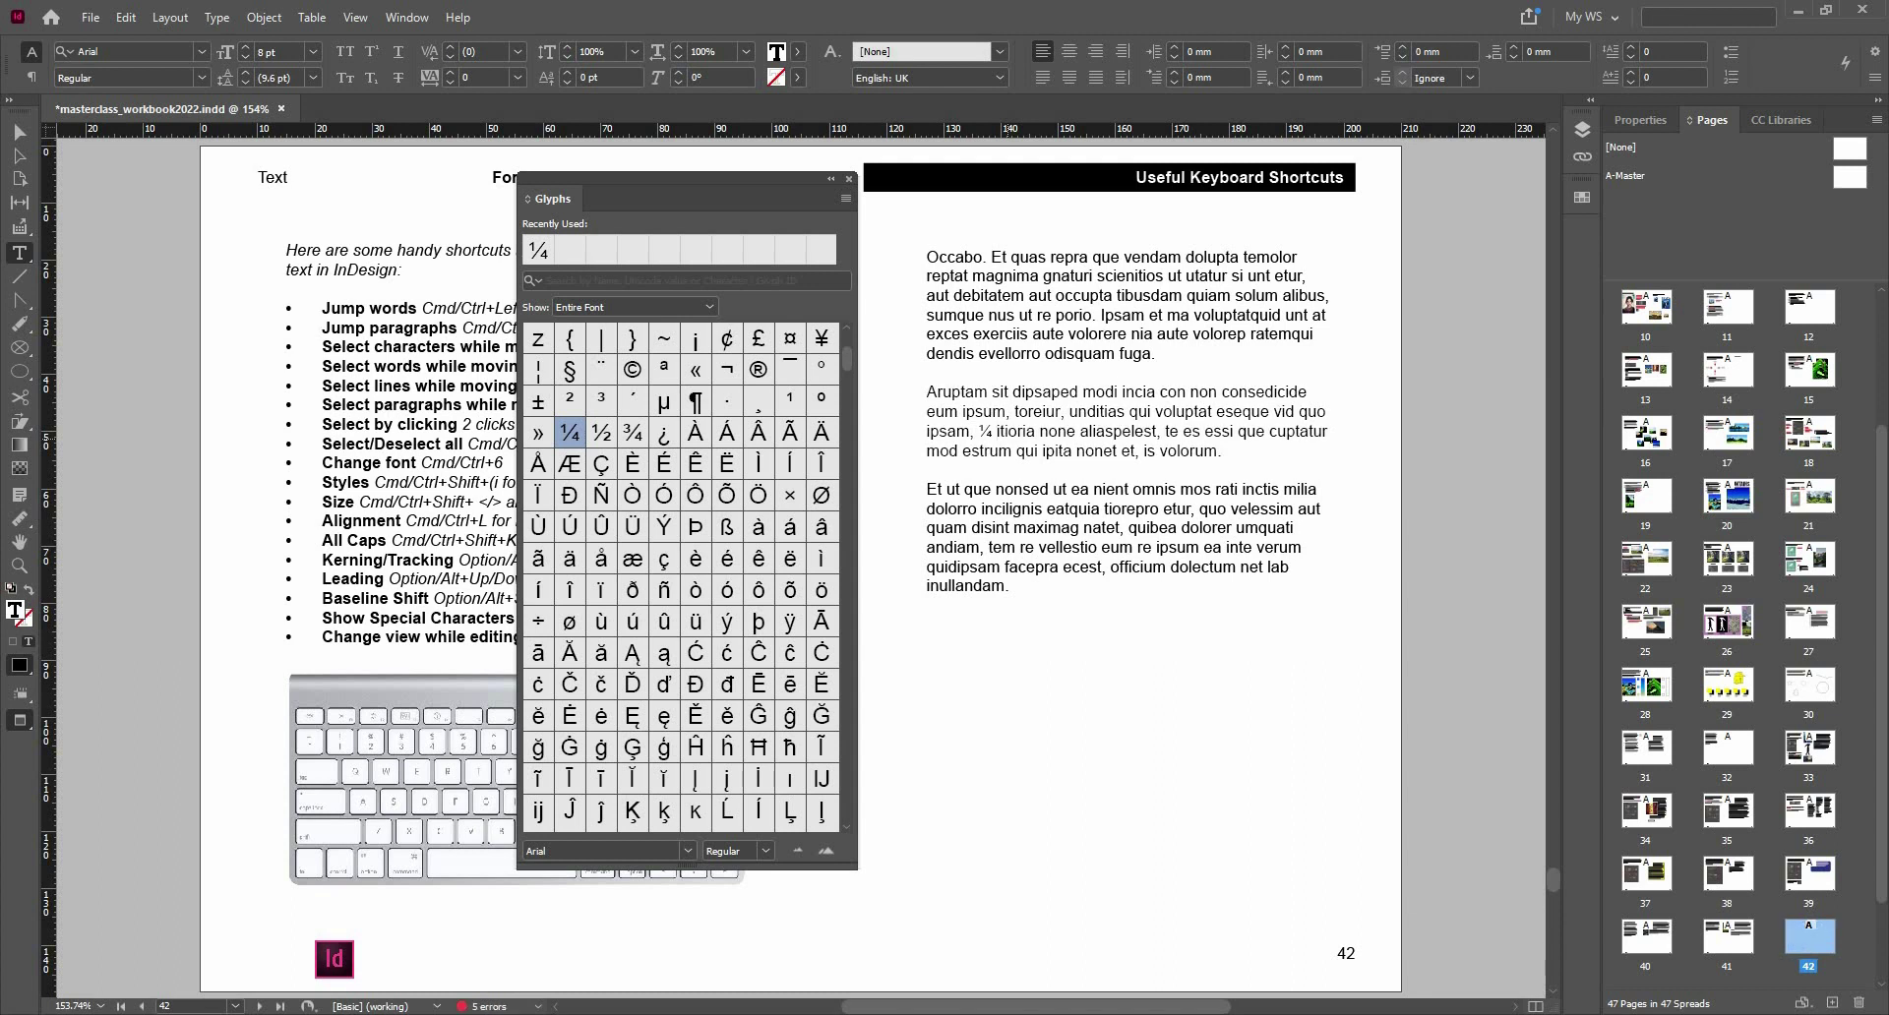
- Type a plain-text 1/4 after the ¼ glyph for comparison, and delete it
type("/")
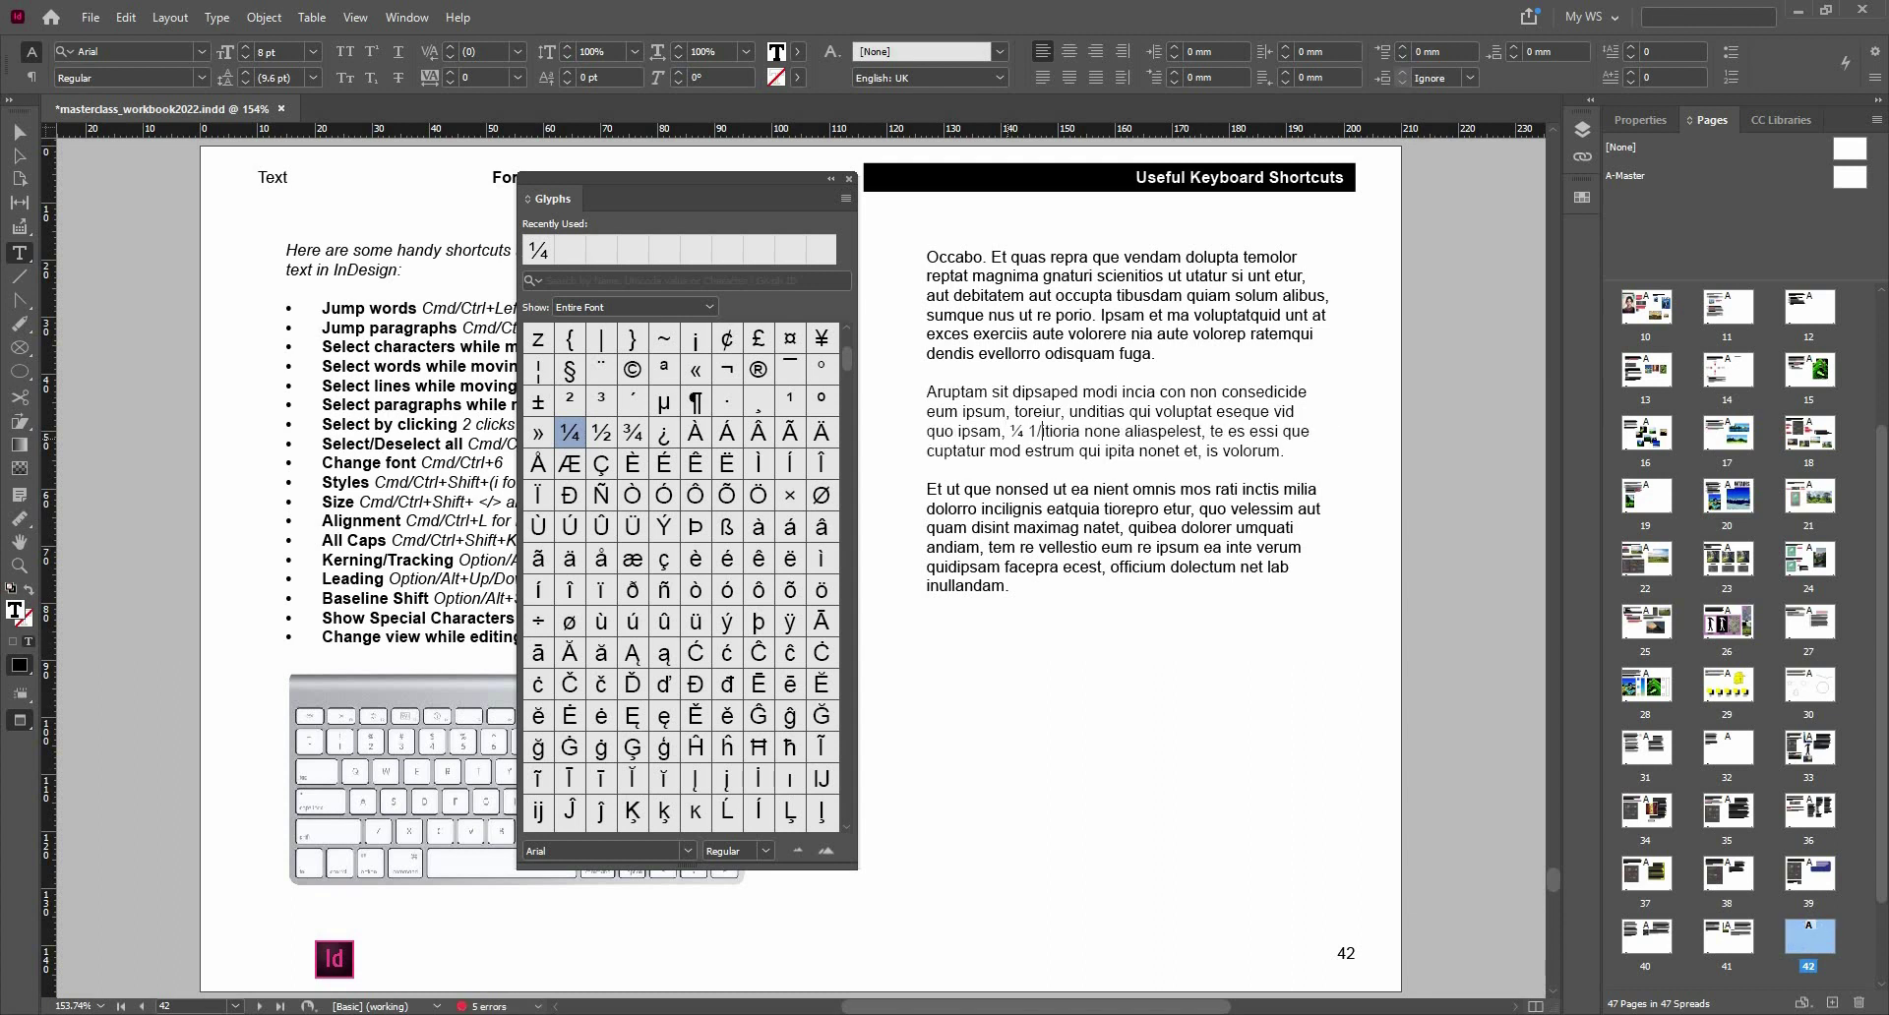
type("4")
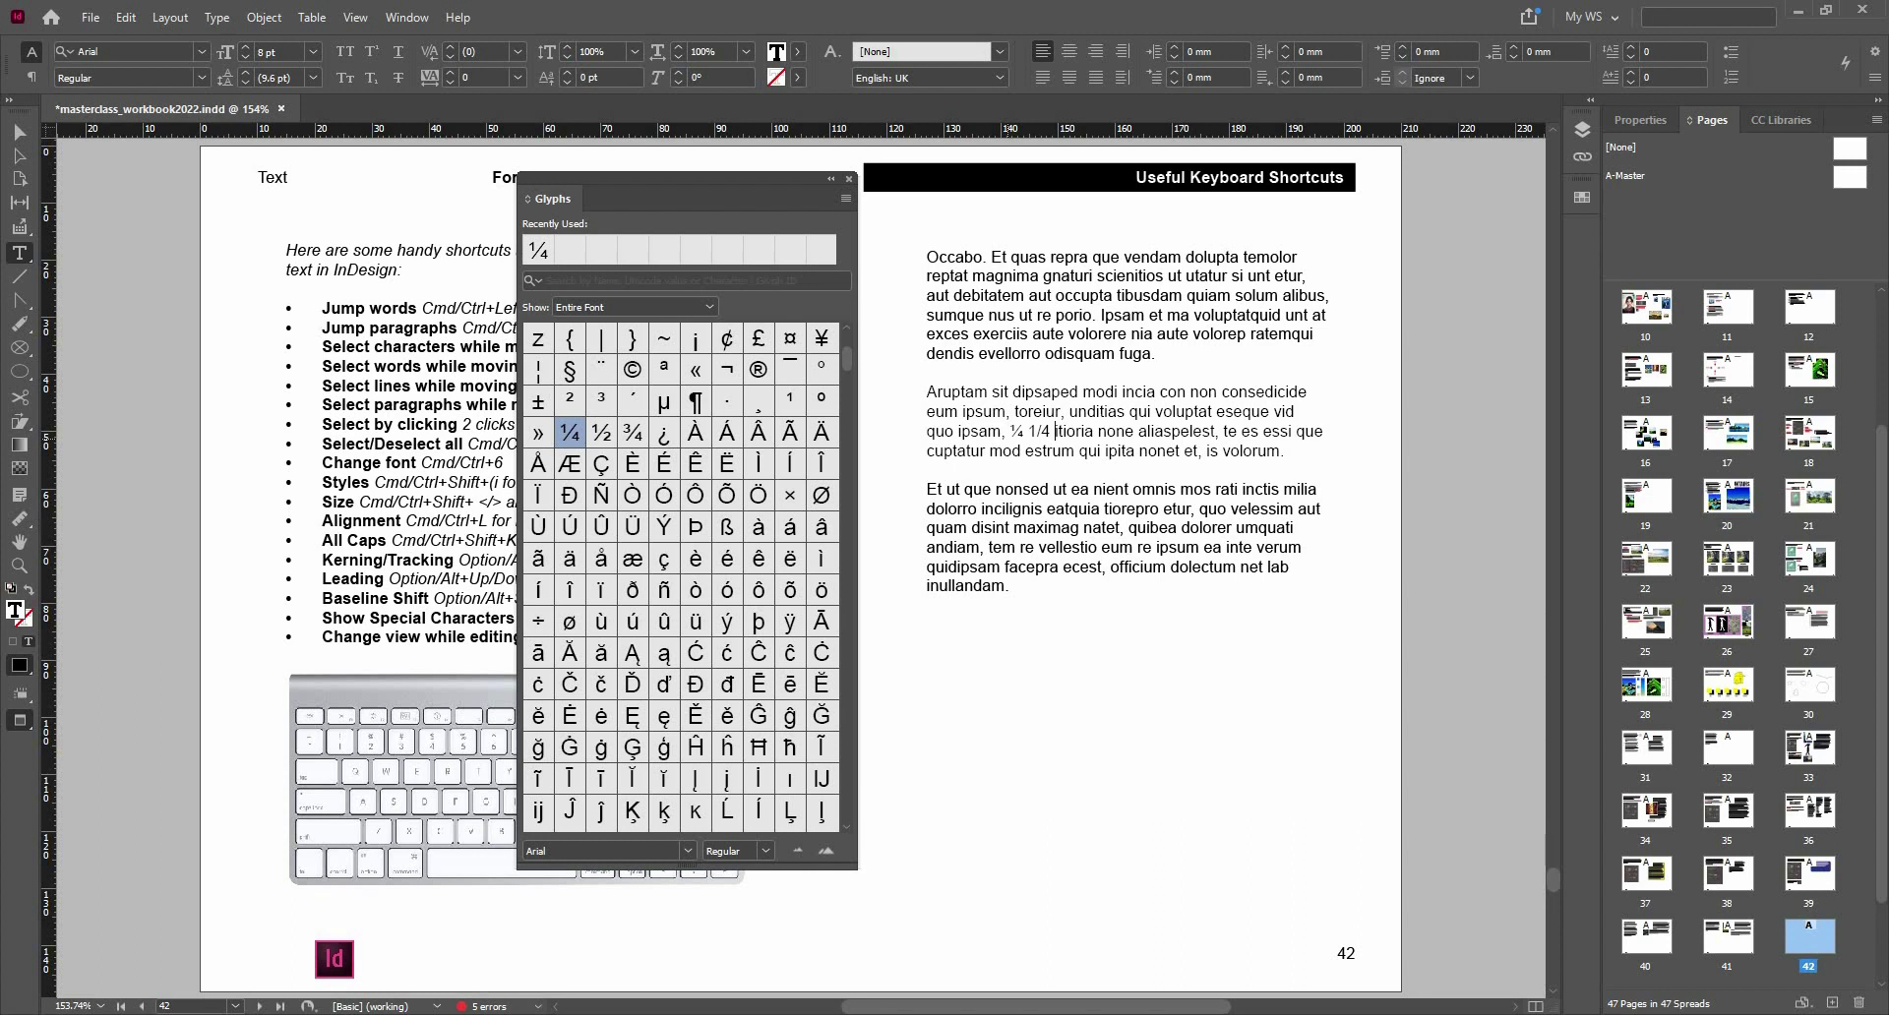
key("BackSpace")
key("BackSpace")
key("BackSpace")
key("BackSpace")
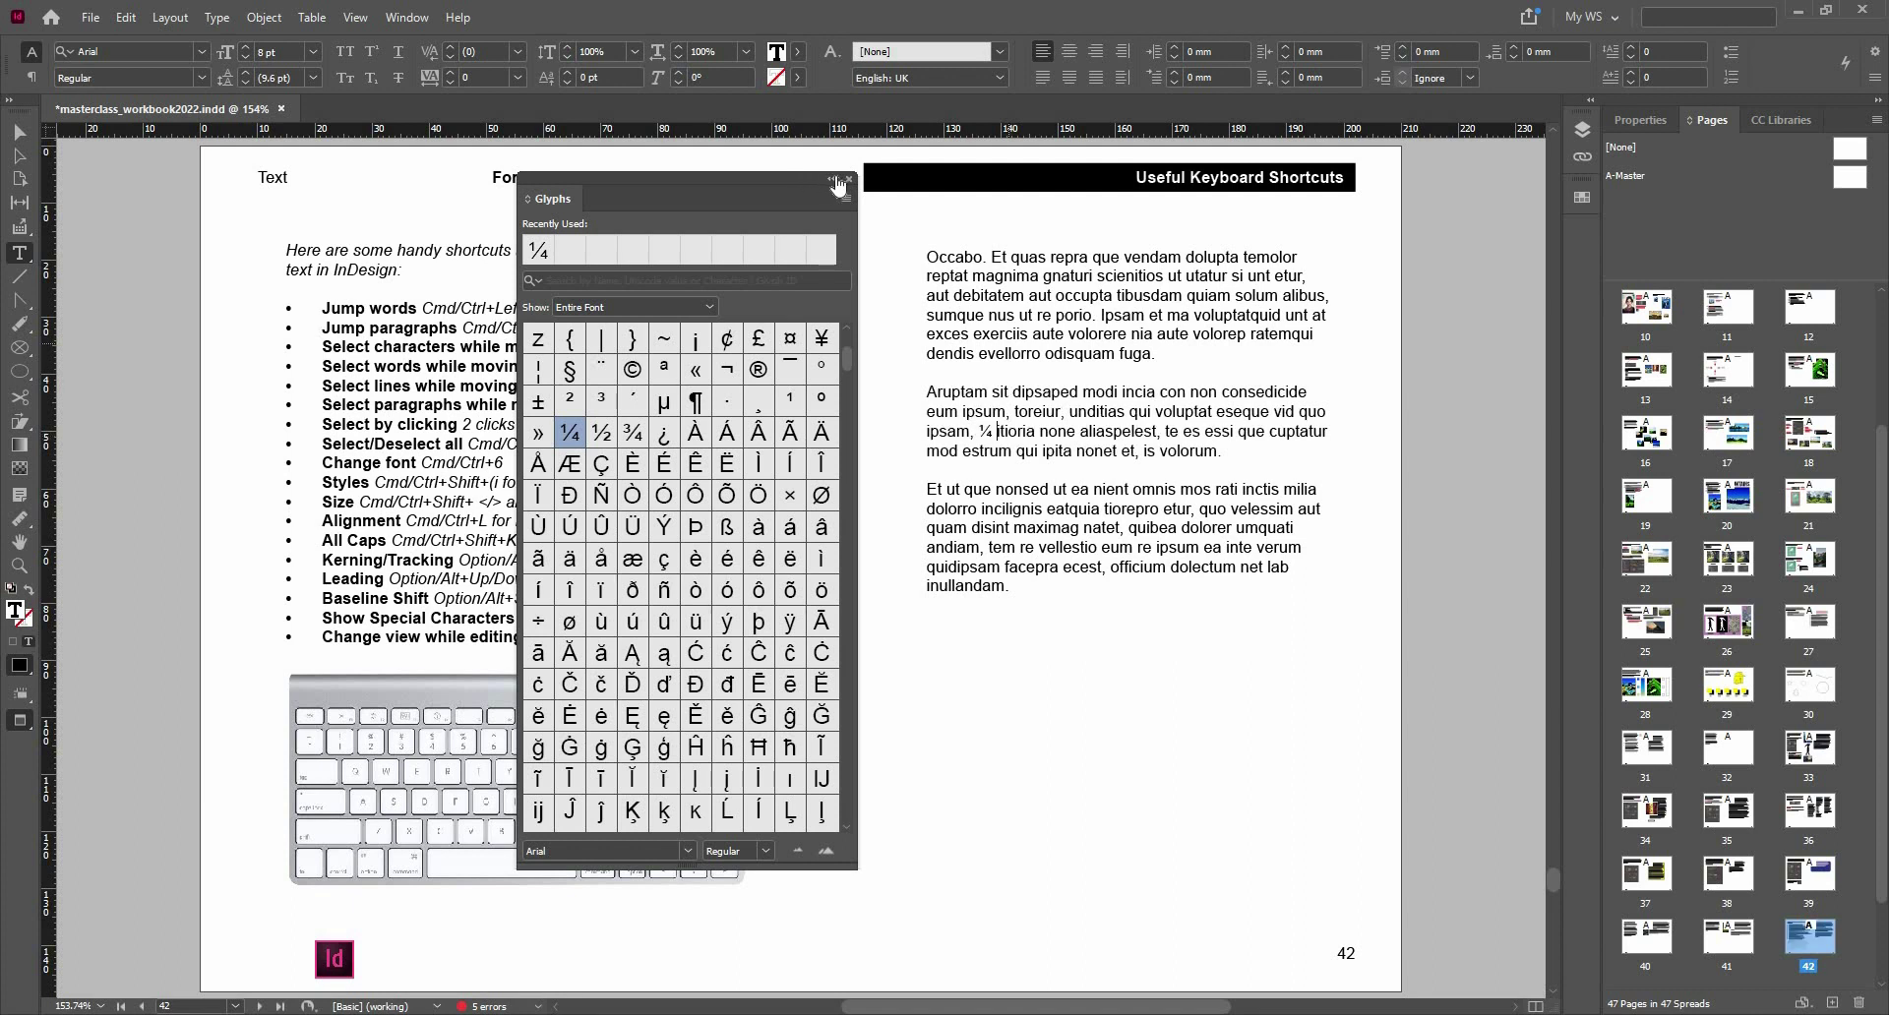
- Close the Glyphs panel and add a new paragraph containing "Y" after "inullandam."
left_click(848, 180)
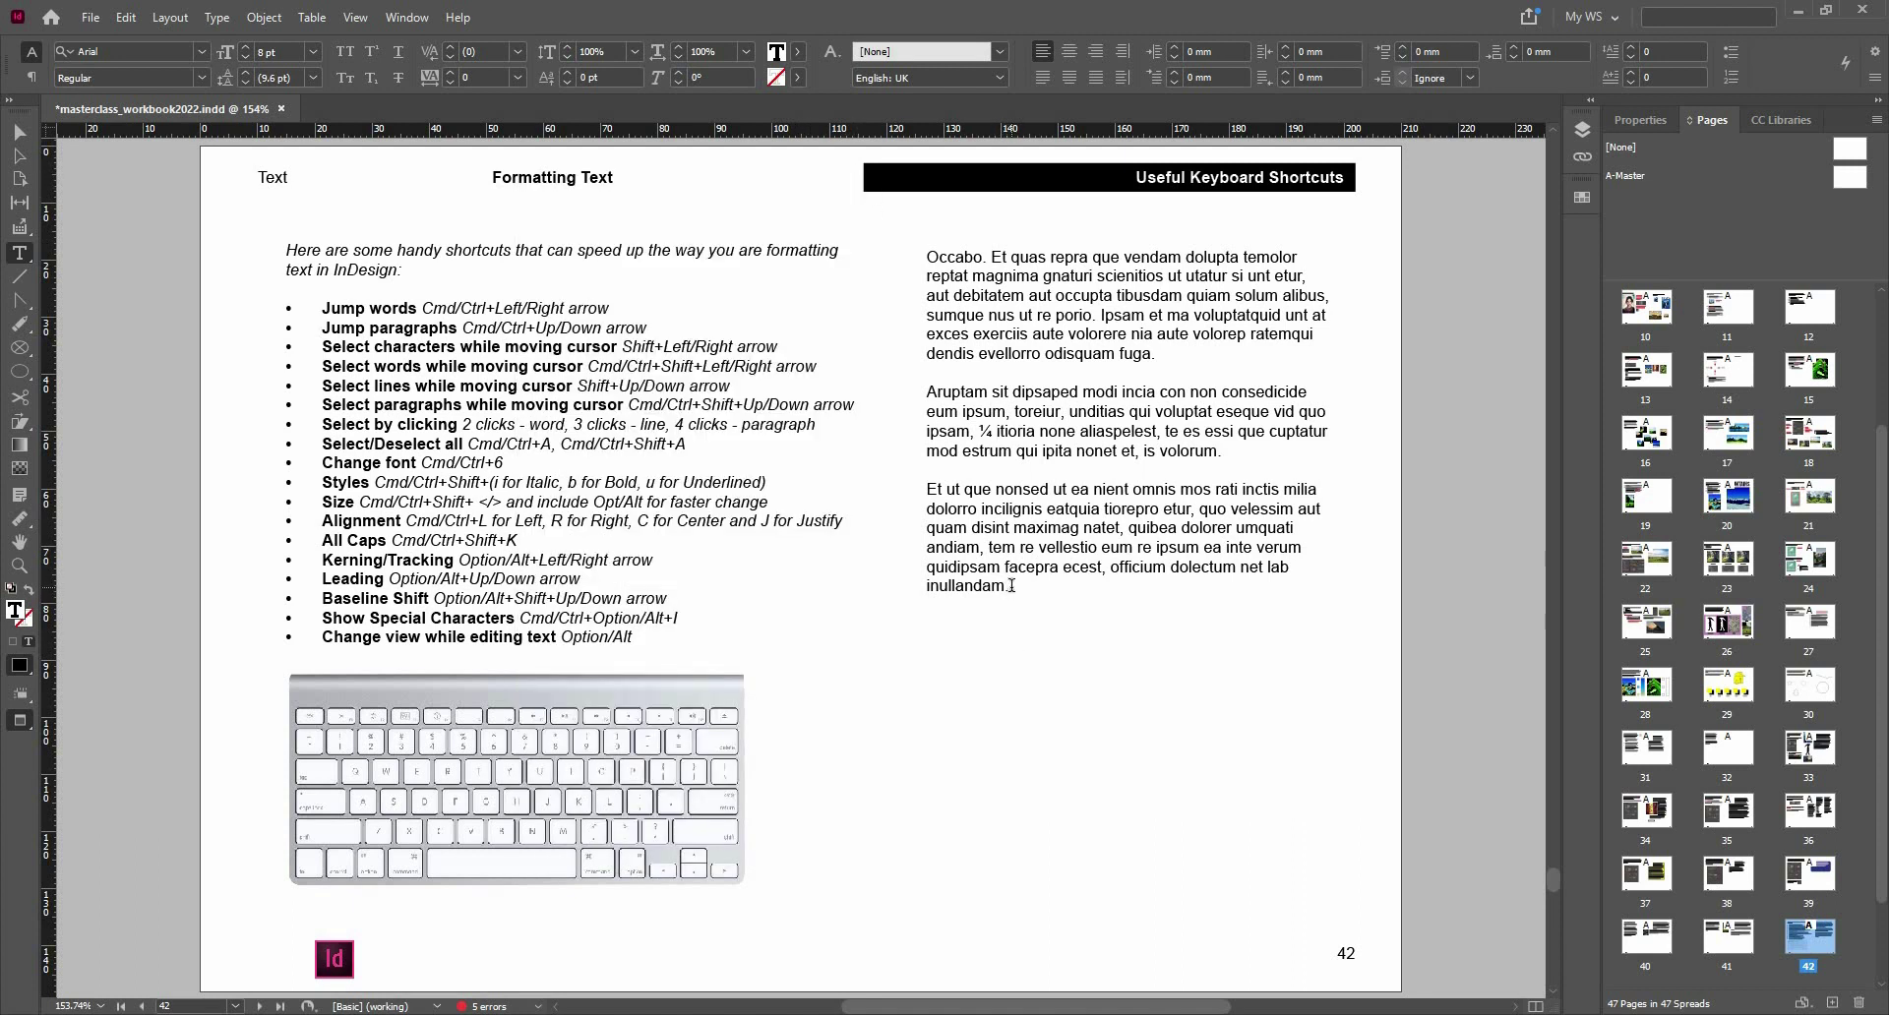
left_click(1012, 585)
key("Return")
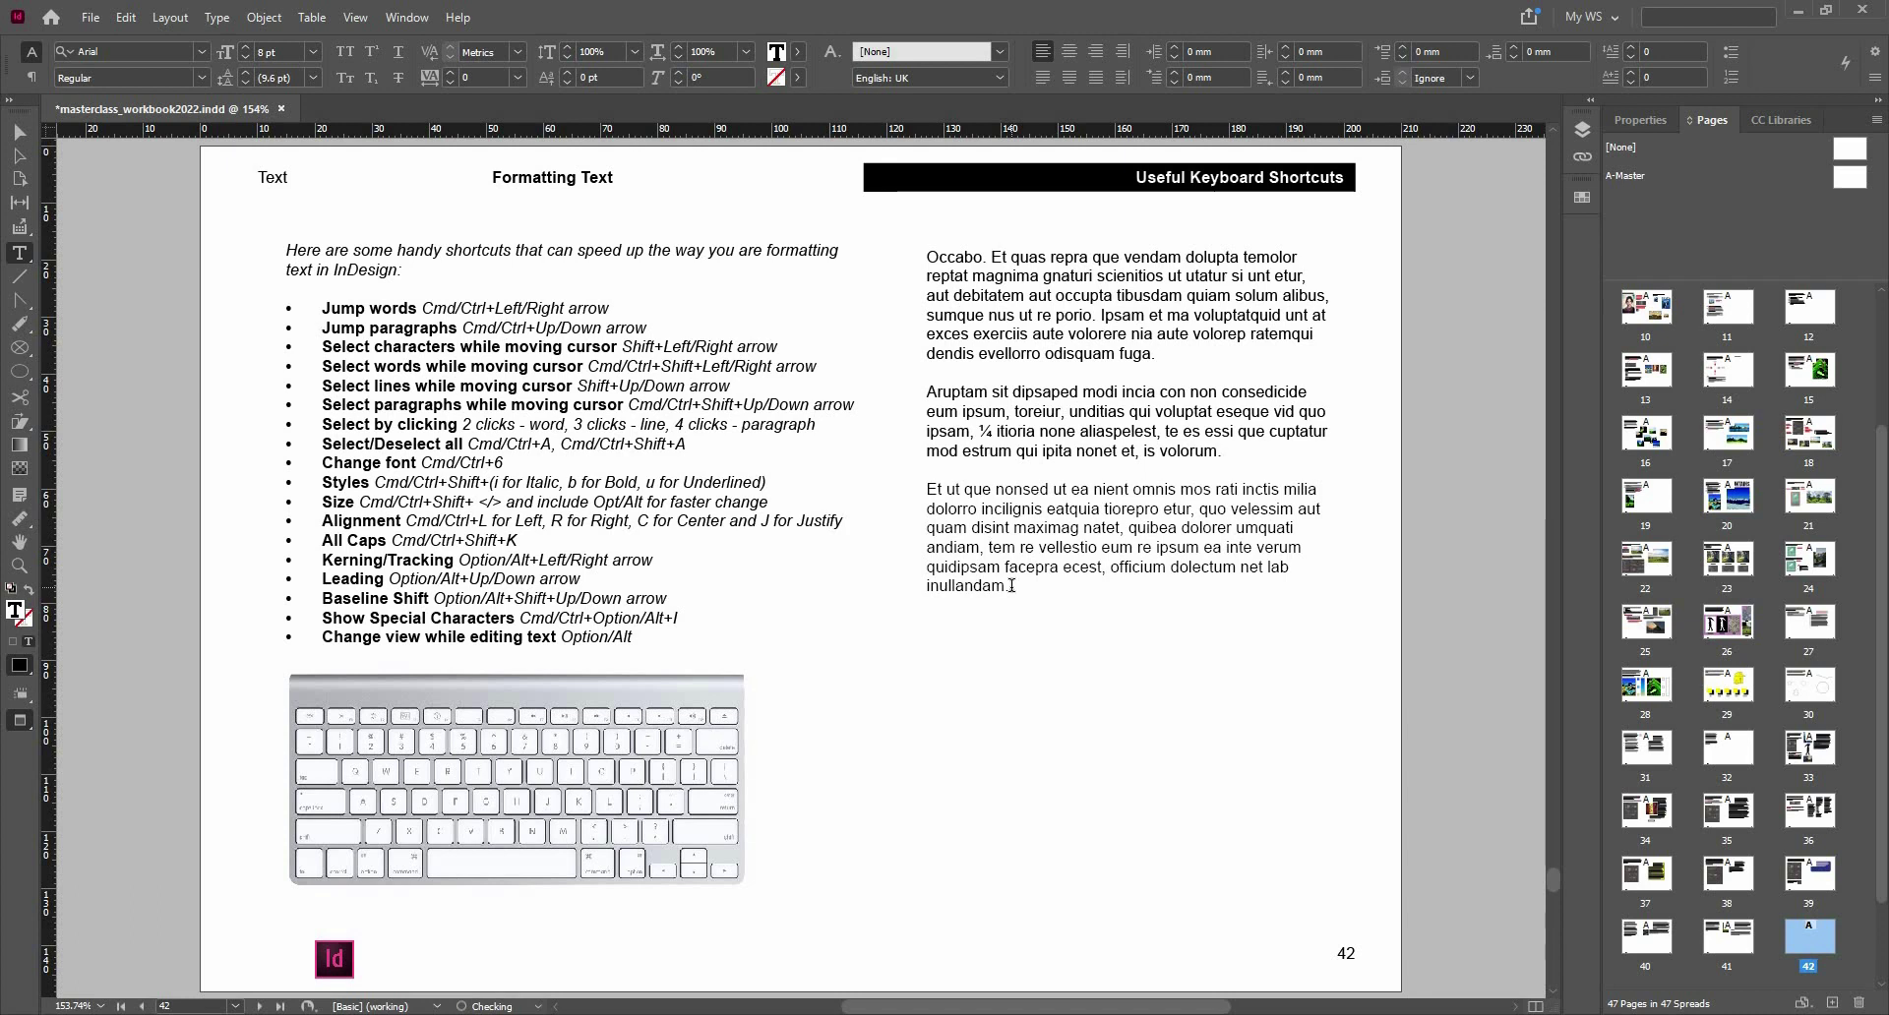
type("Y")
- Set the "Y" in the last paragraph in the Lust Script font
double_click(933, 623)
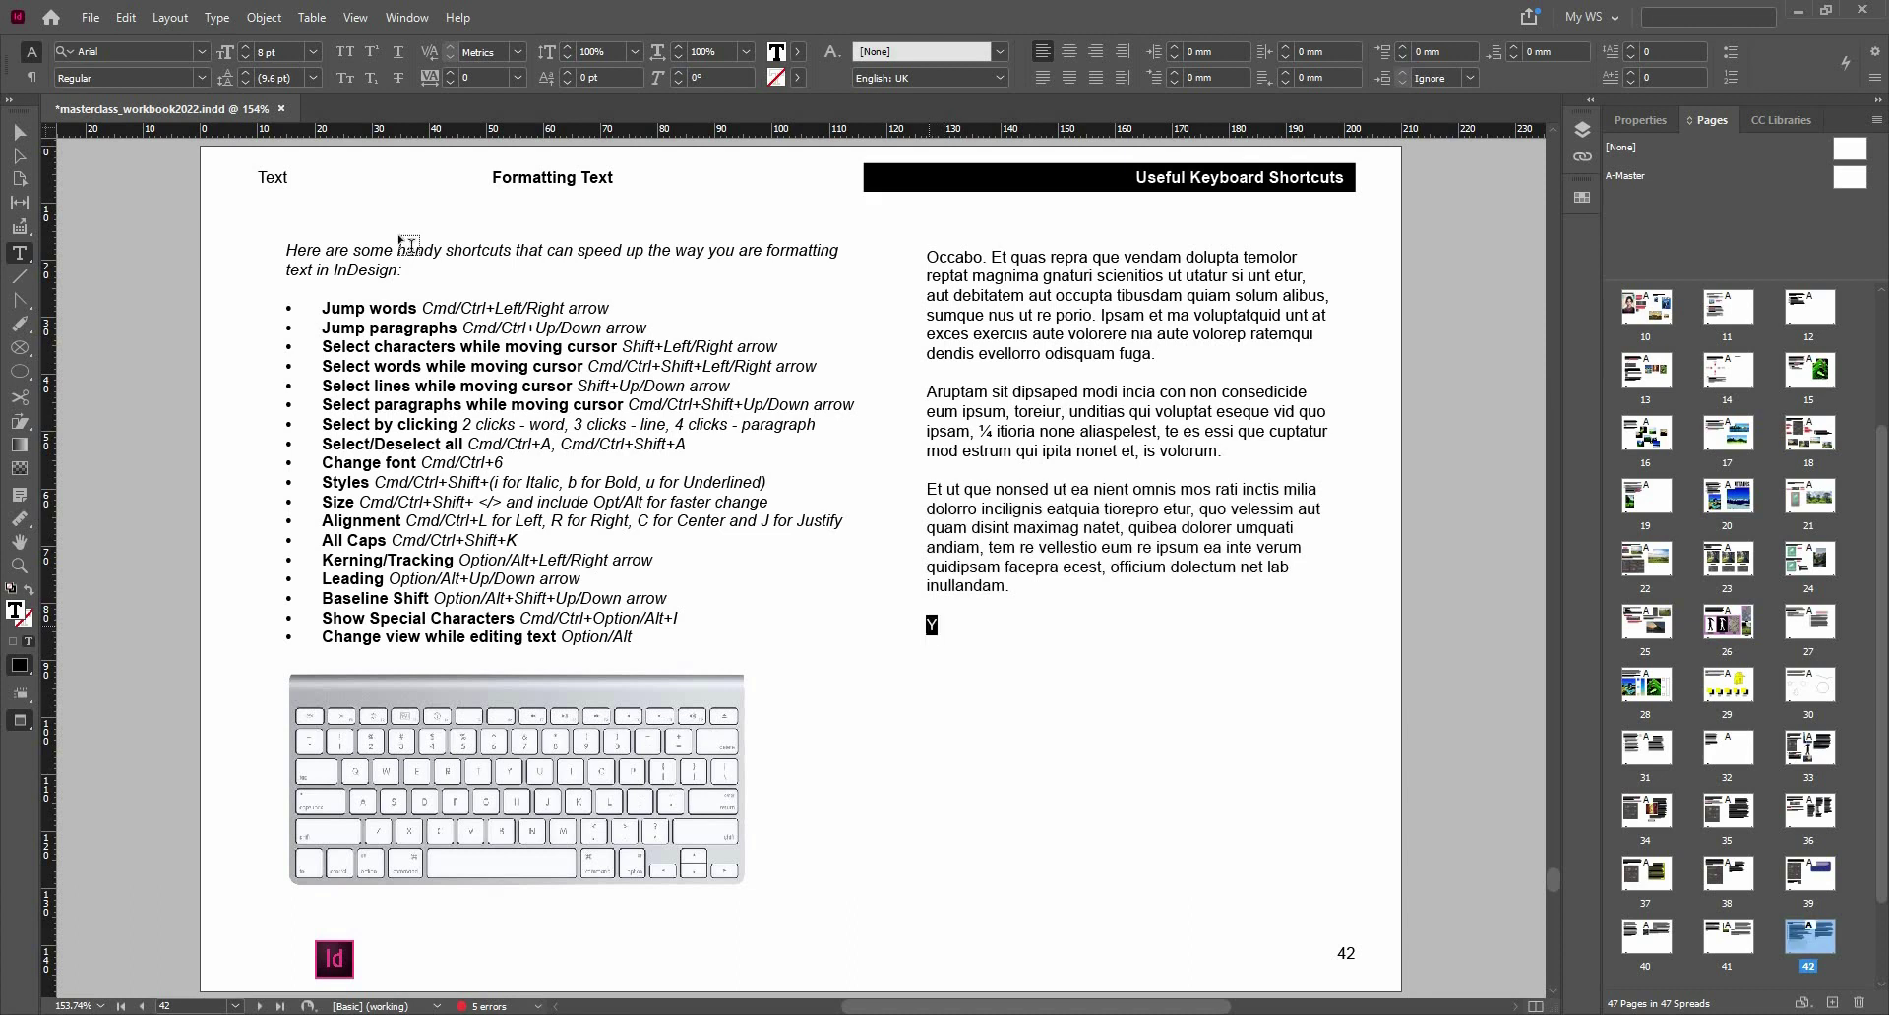
left_click(151, 47)
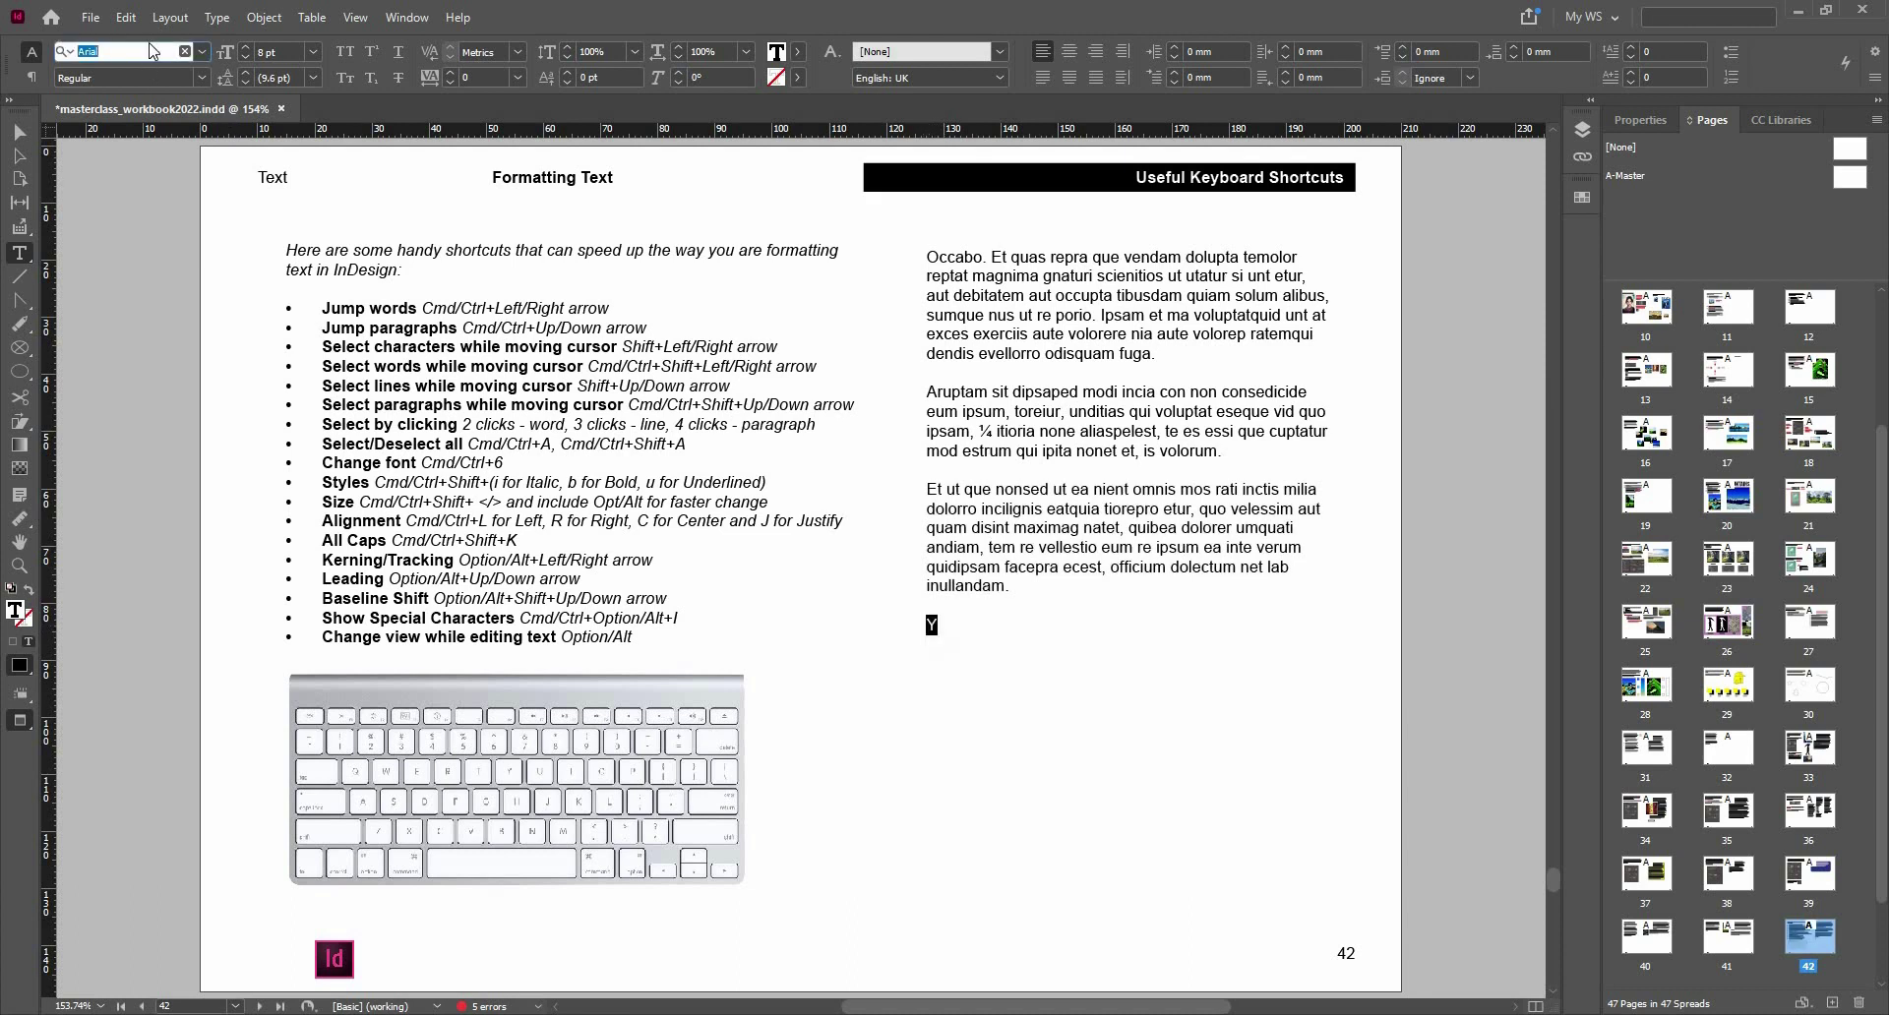
type("lu")
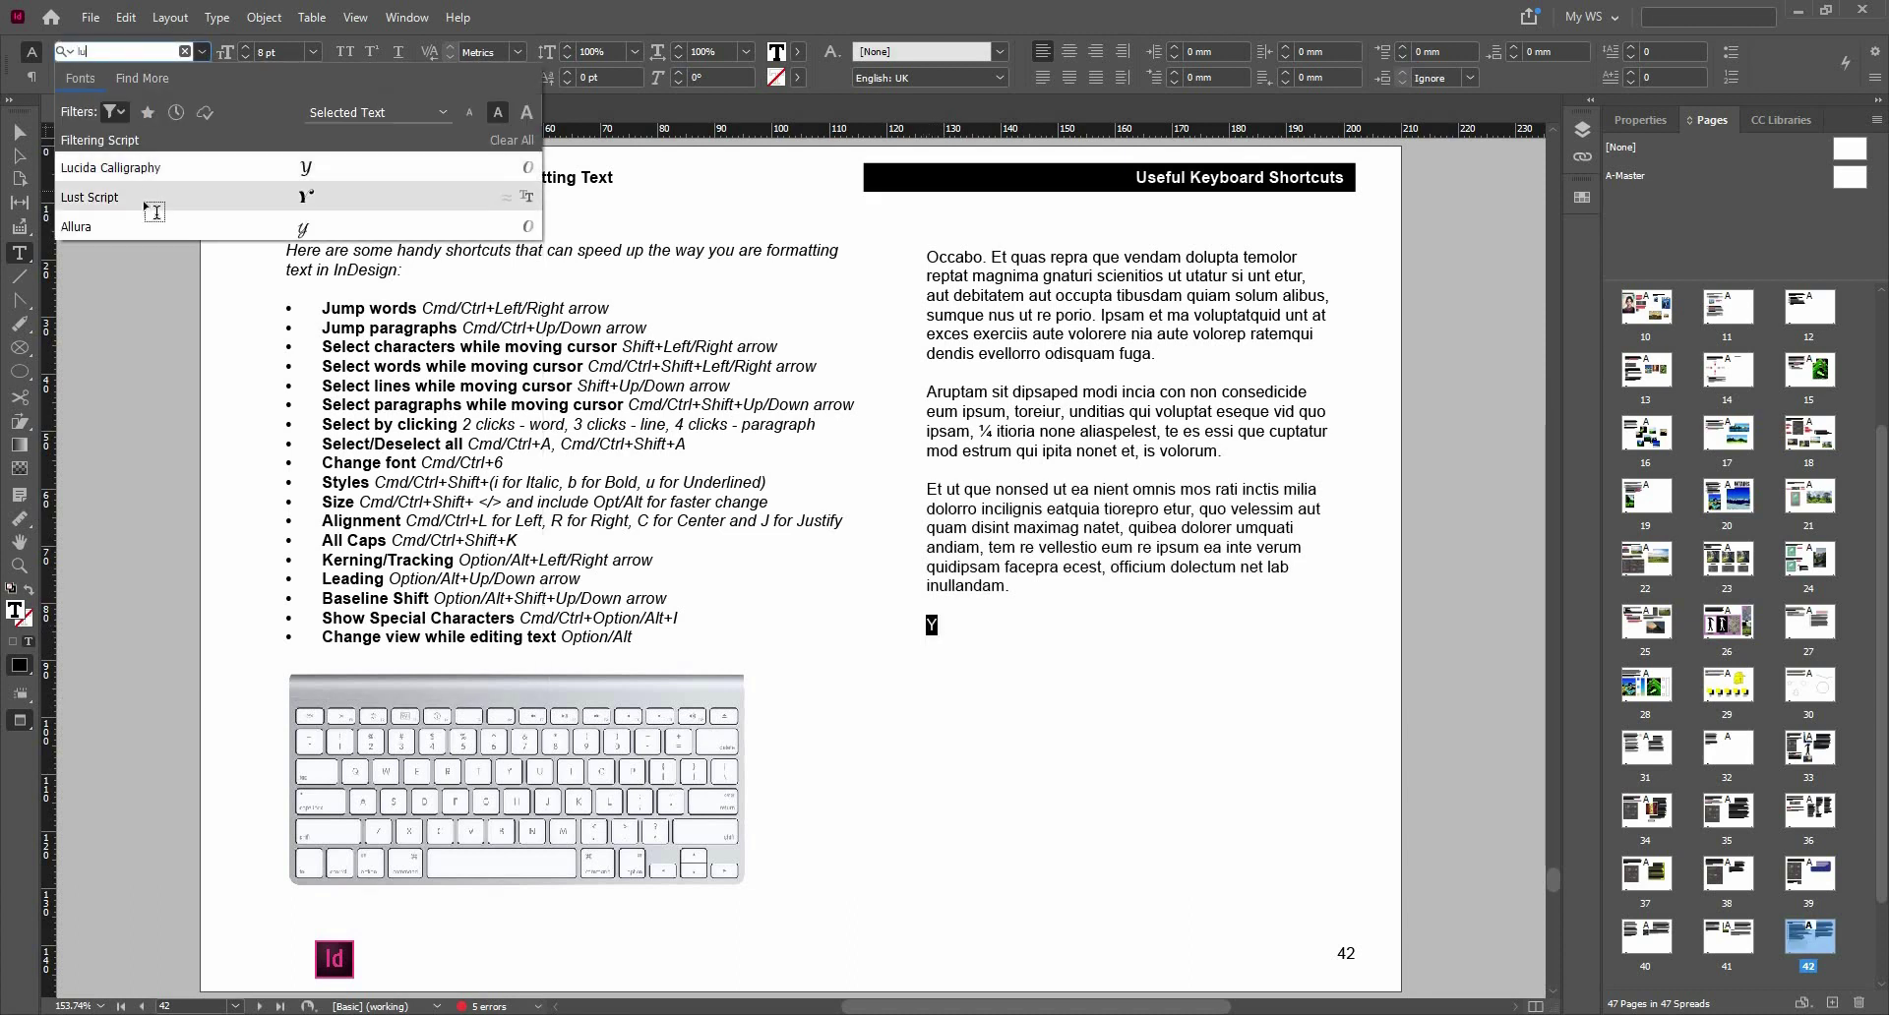
left_click(147, 198)
scroll(939, 638, "up", 5)
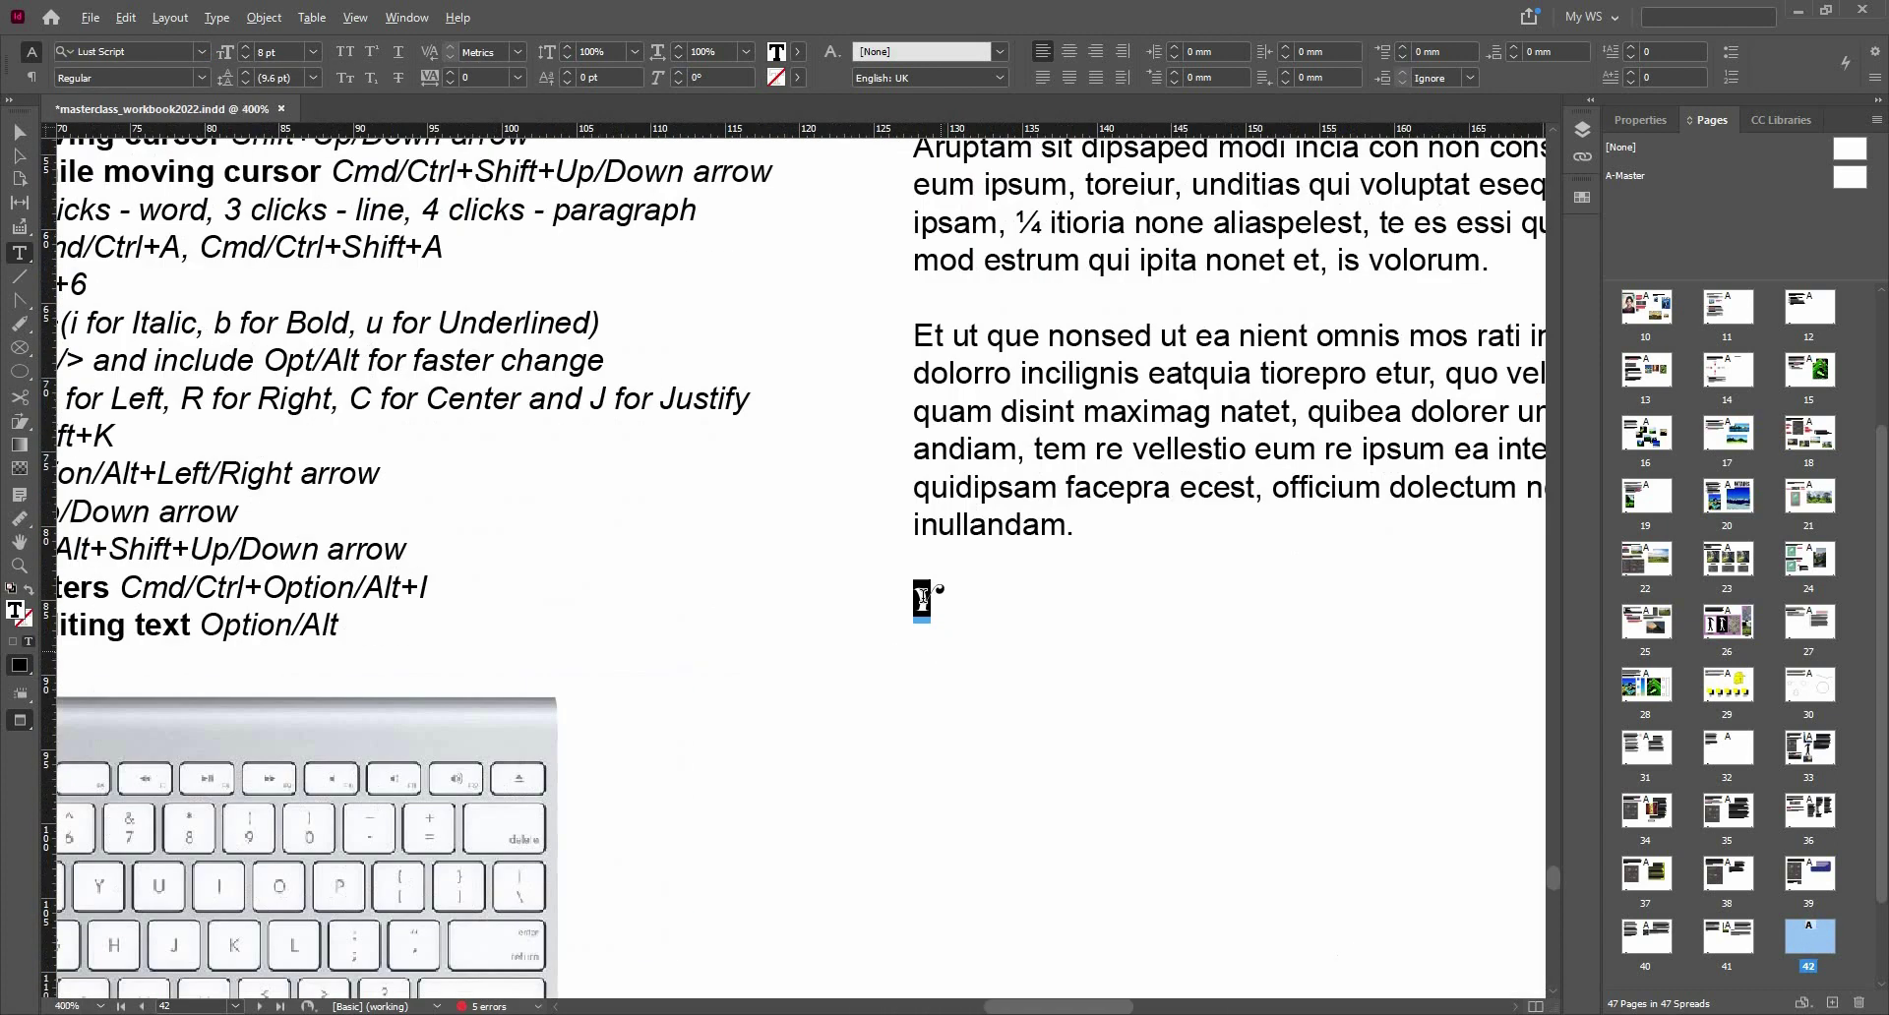
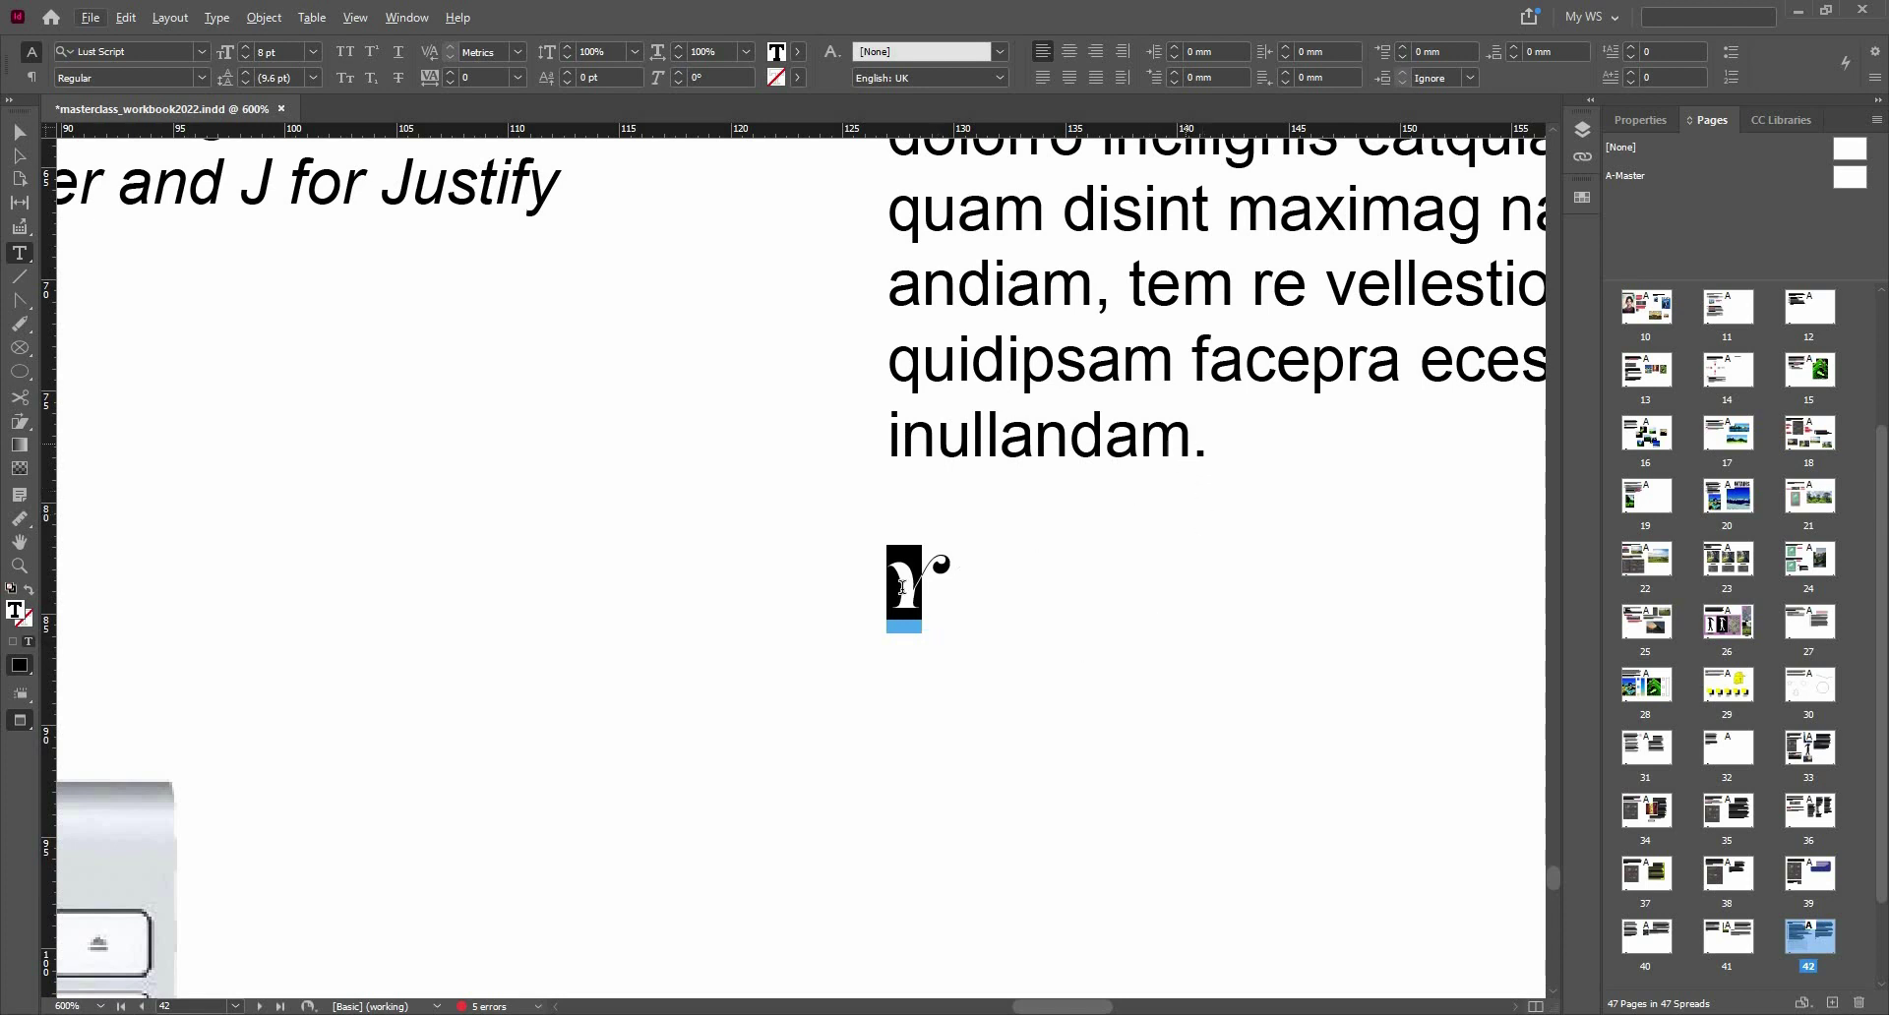
- Insert "AdobeIndesign" without a space between the two words after "aliaspelest," in the middle paragraph
left_click(777, 669)
key("ctrl+minus")
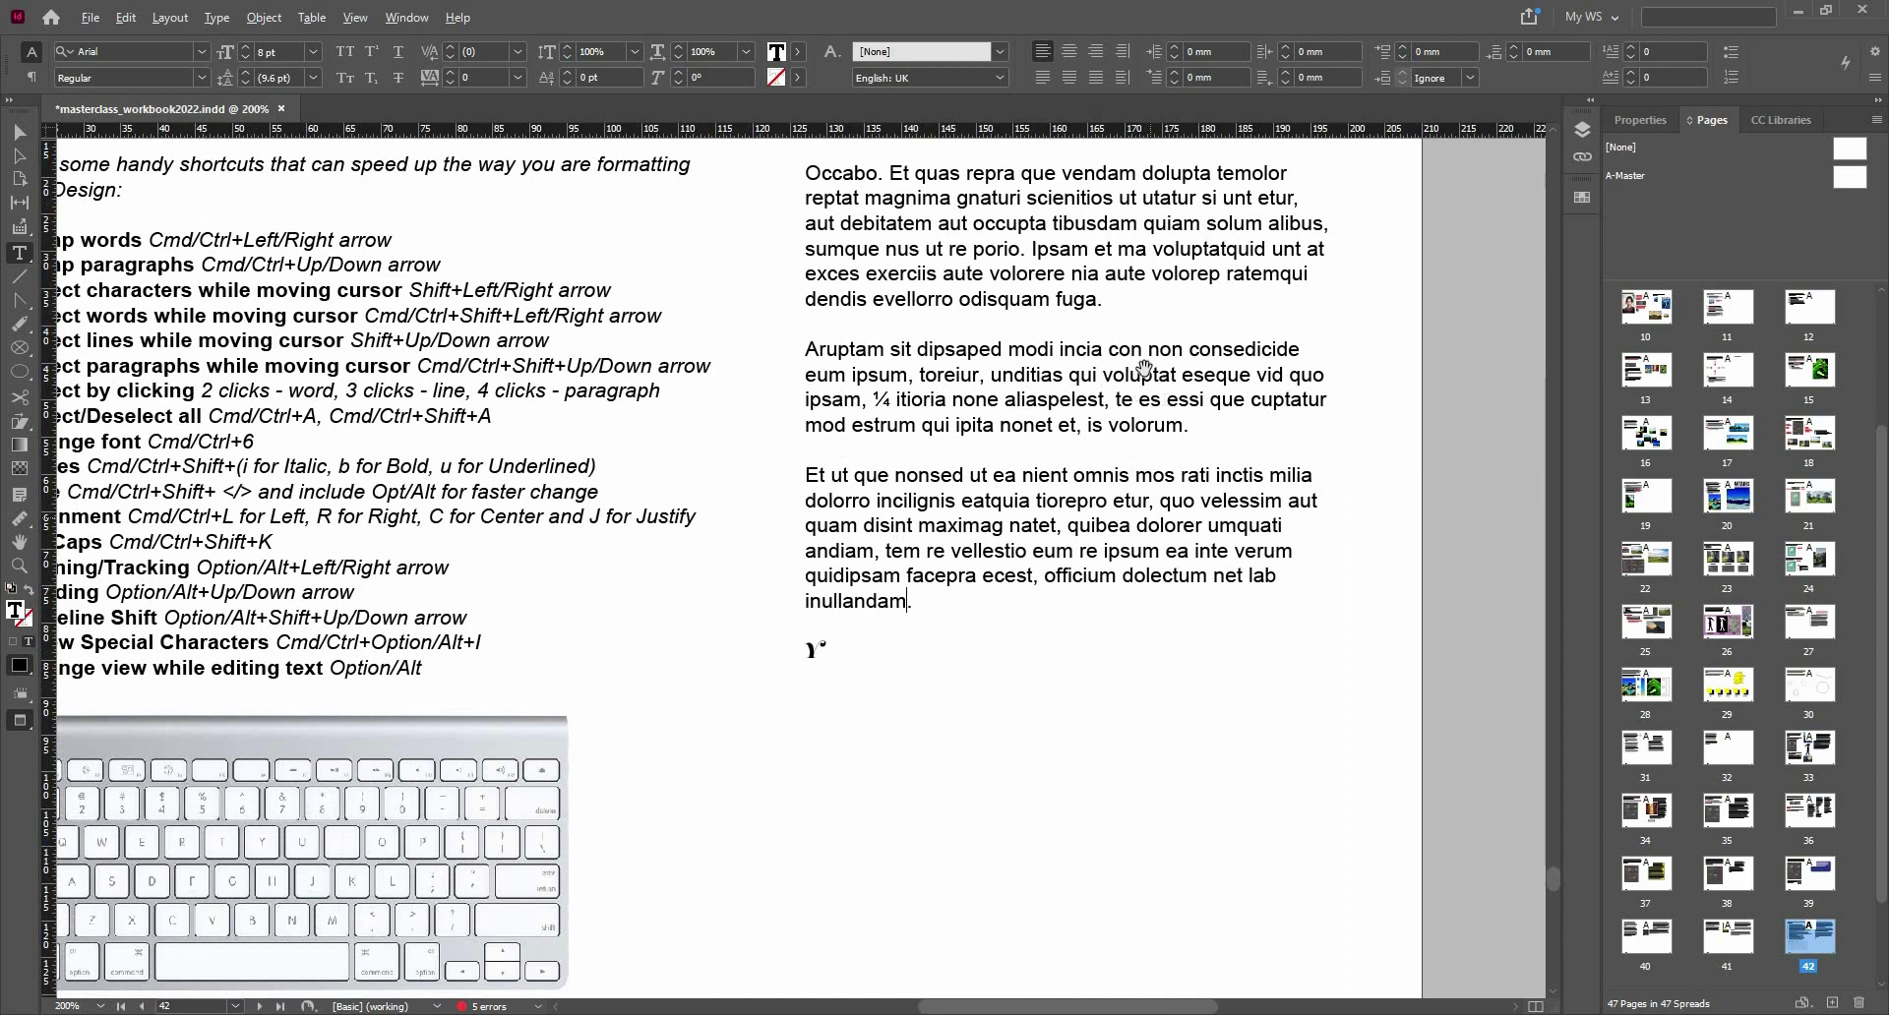
scroll(1145, 369, "up", 2)
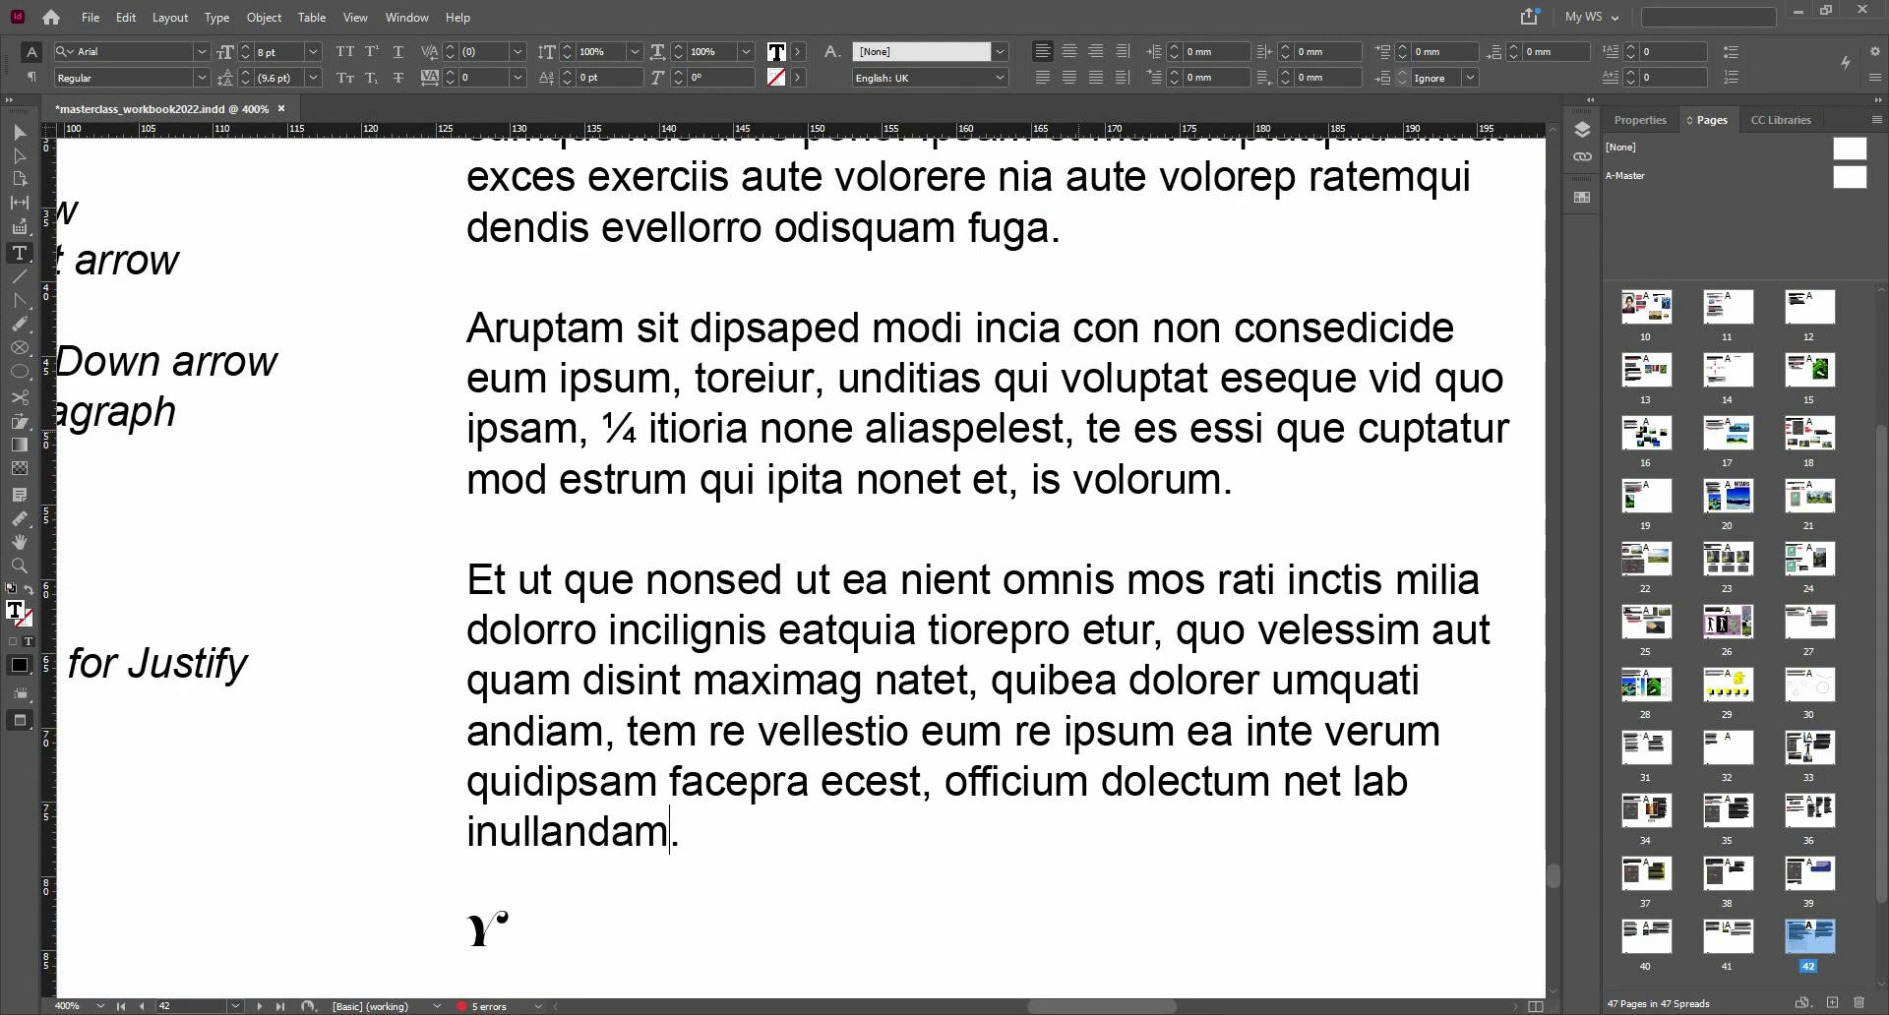
left_click(1082, 428)
type("A ")
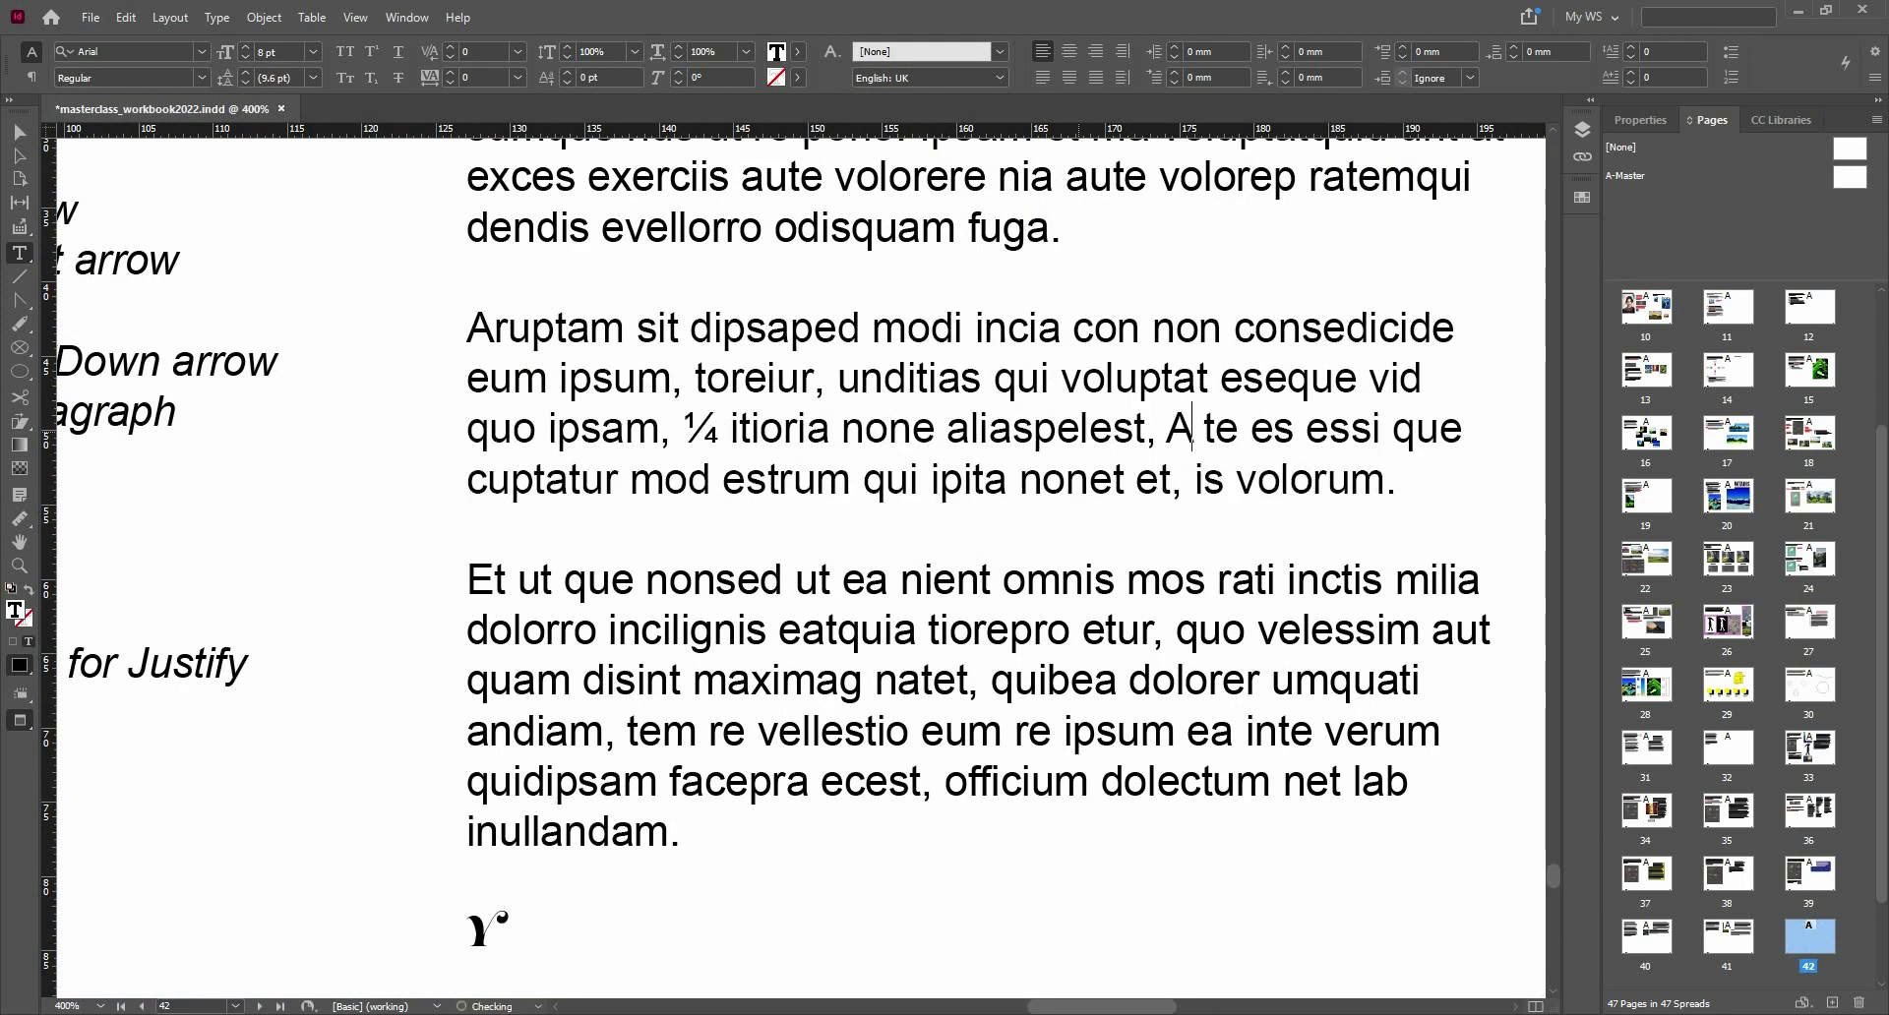
type("dobe")
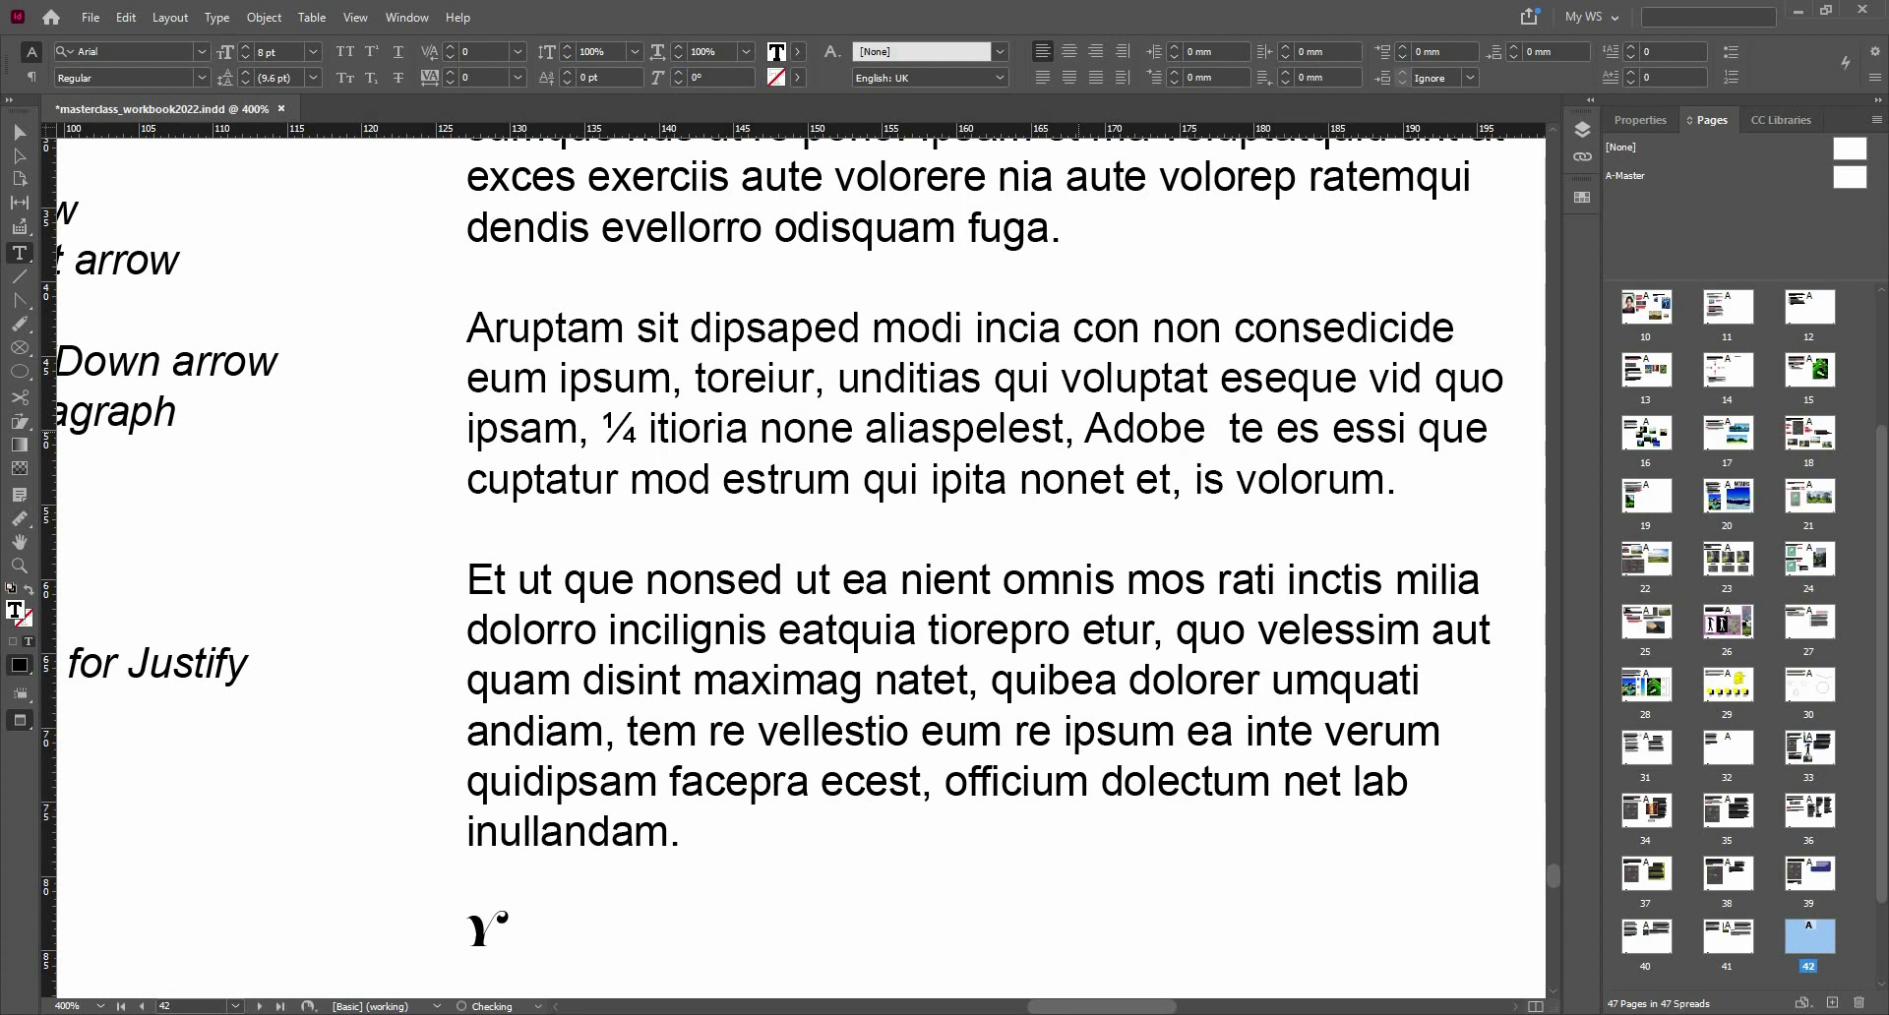
key("BackSpace")
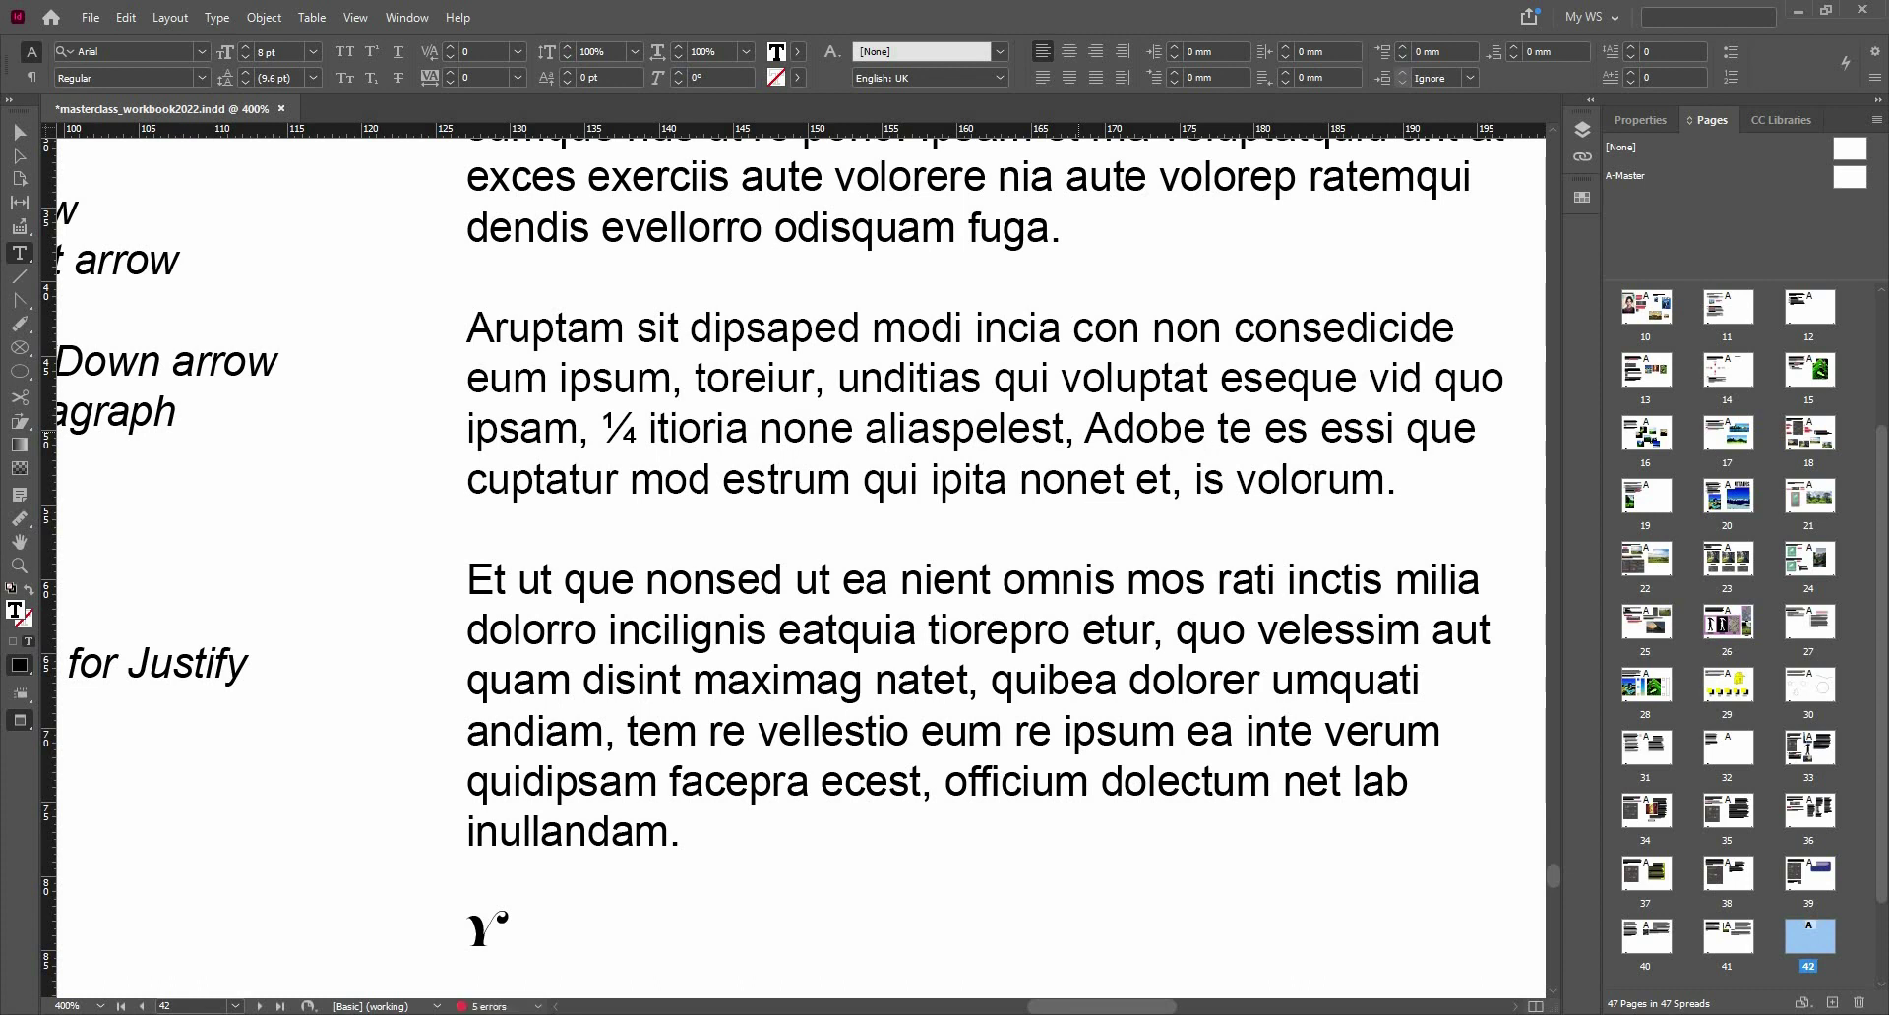
type("I")
type("ndesin")
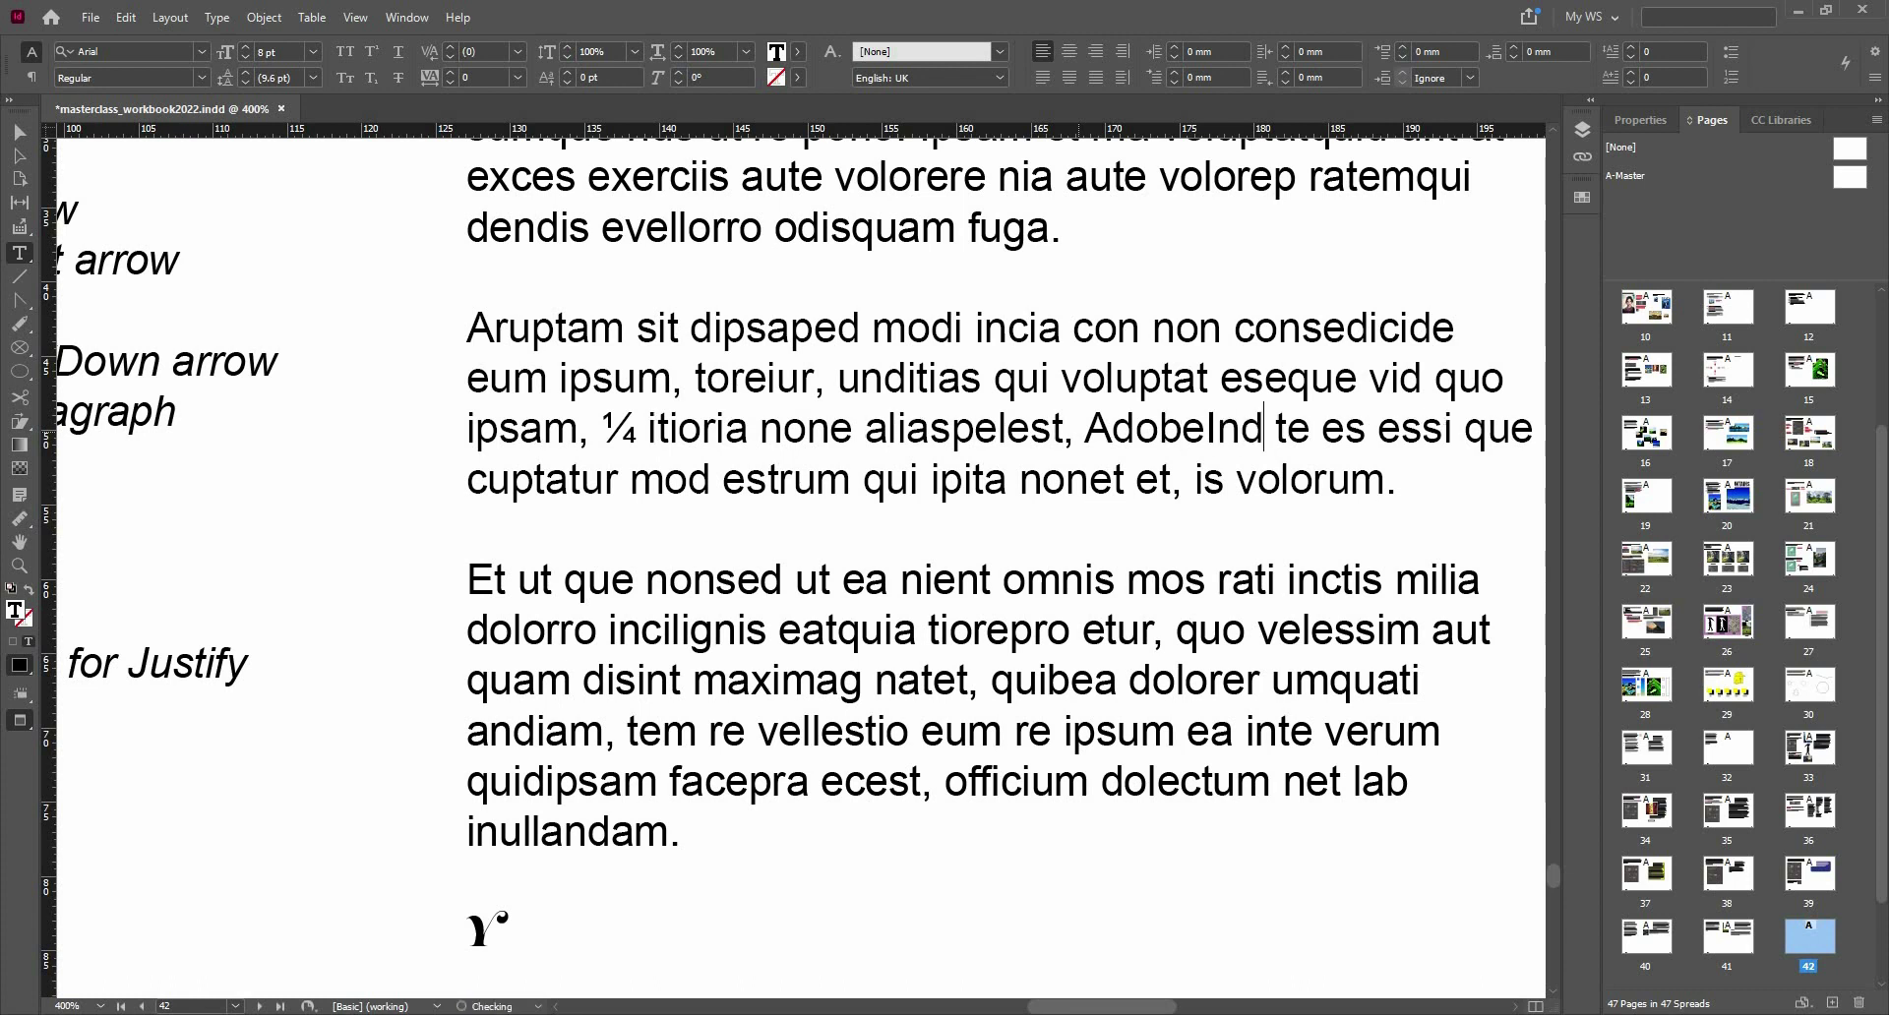
key("BackSpace")
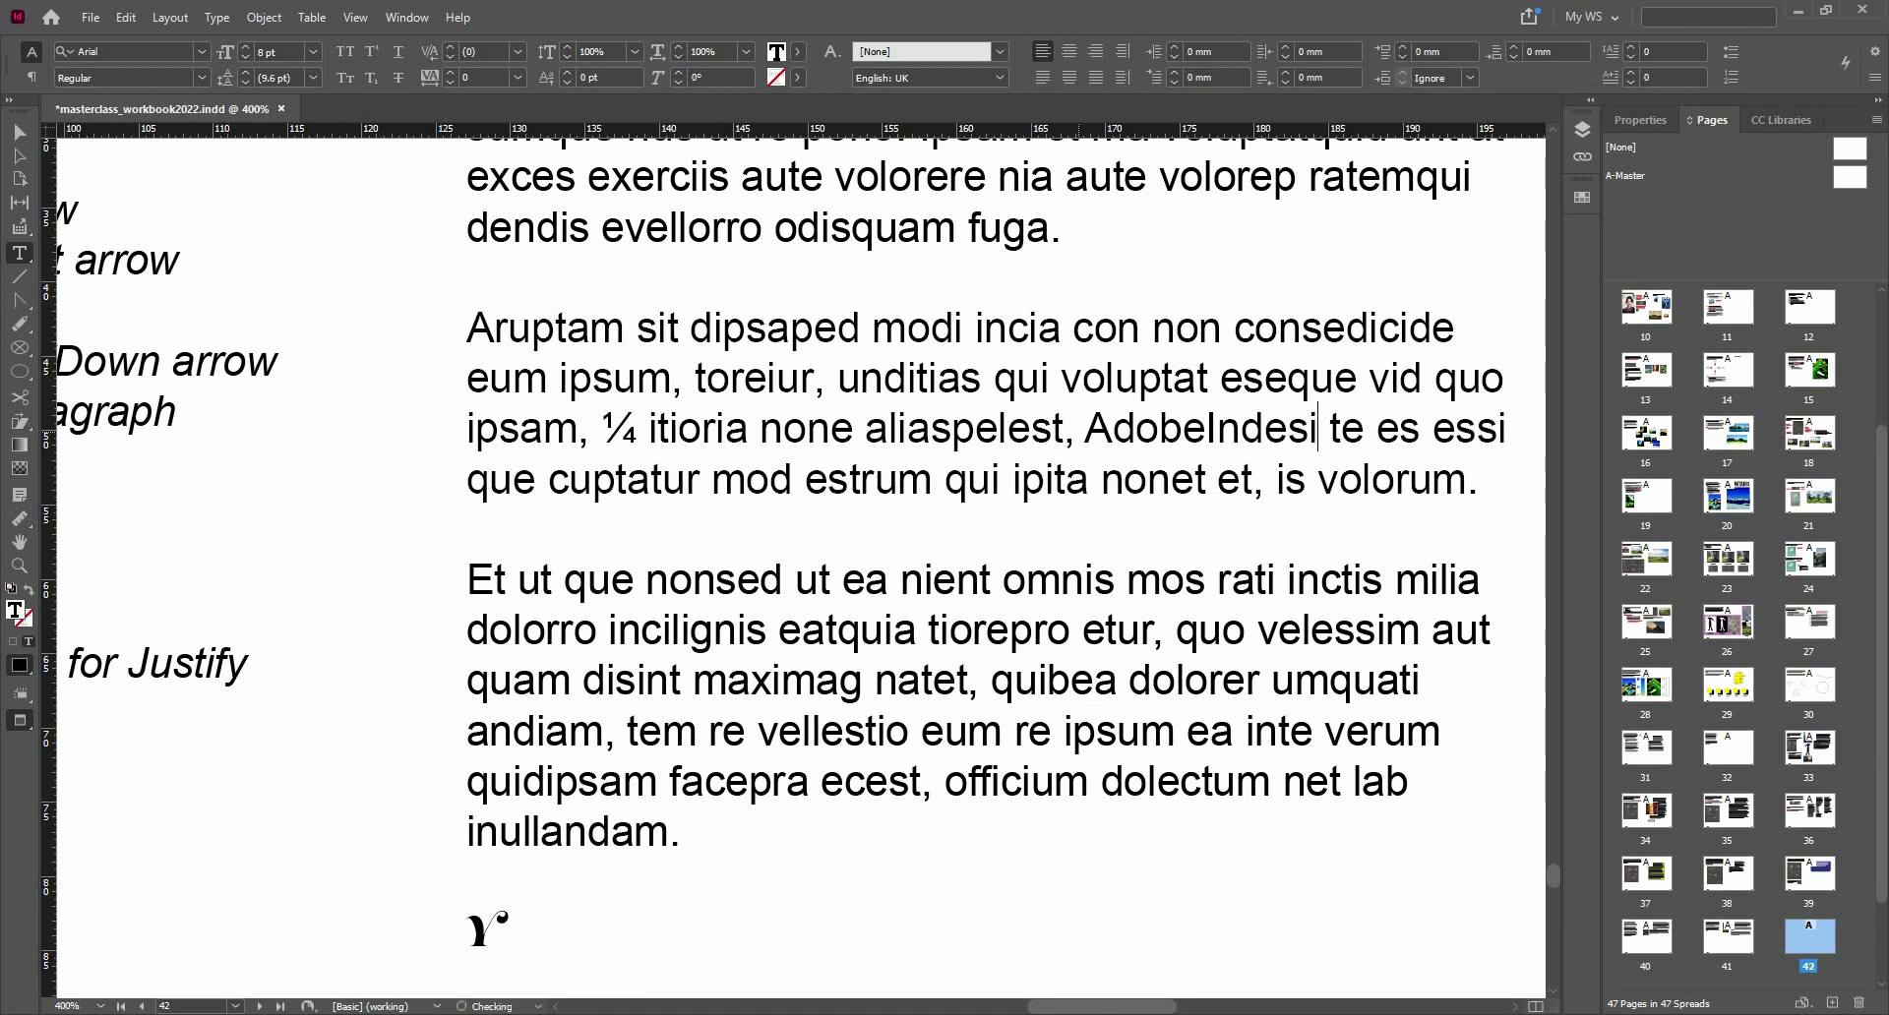
type("gn")
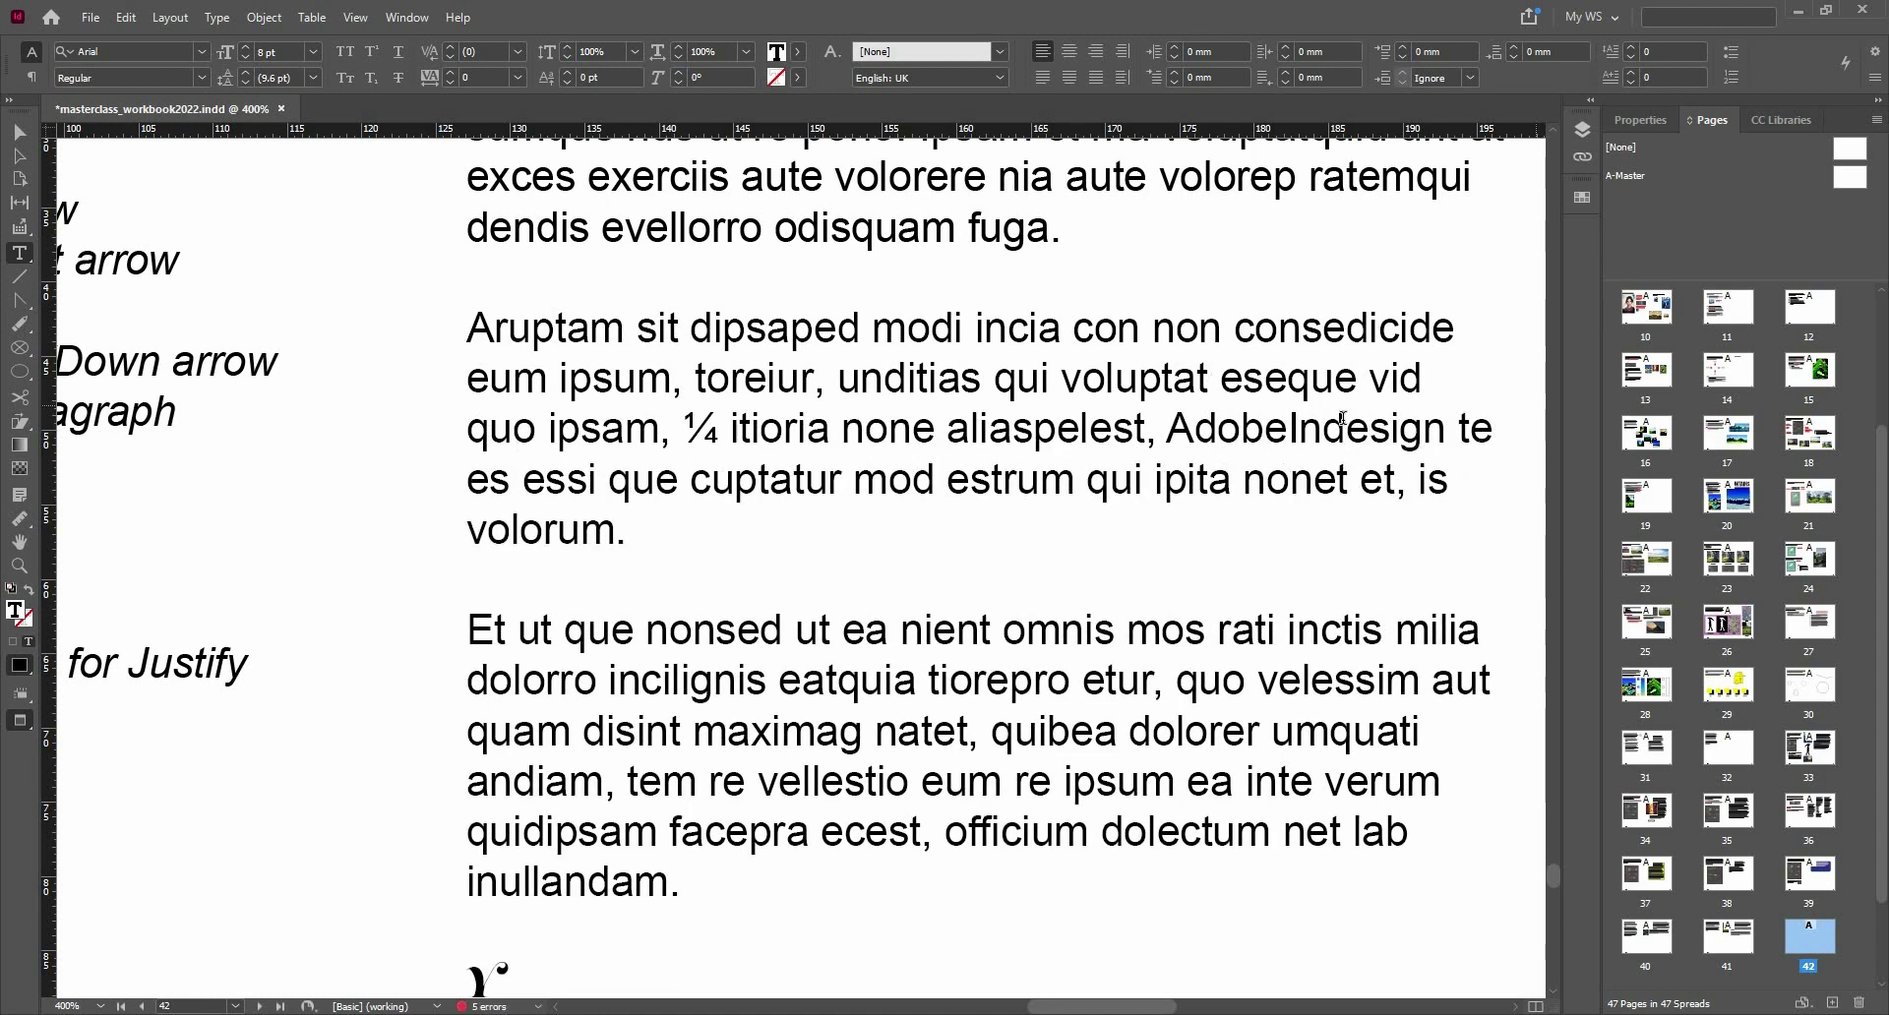
- Capitalize the "d" of "AdobeIndesign" and insert a nonbreaking space between "Adobe" and "InDesign"
left_click(1322, 429)
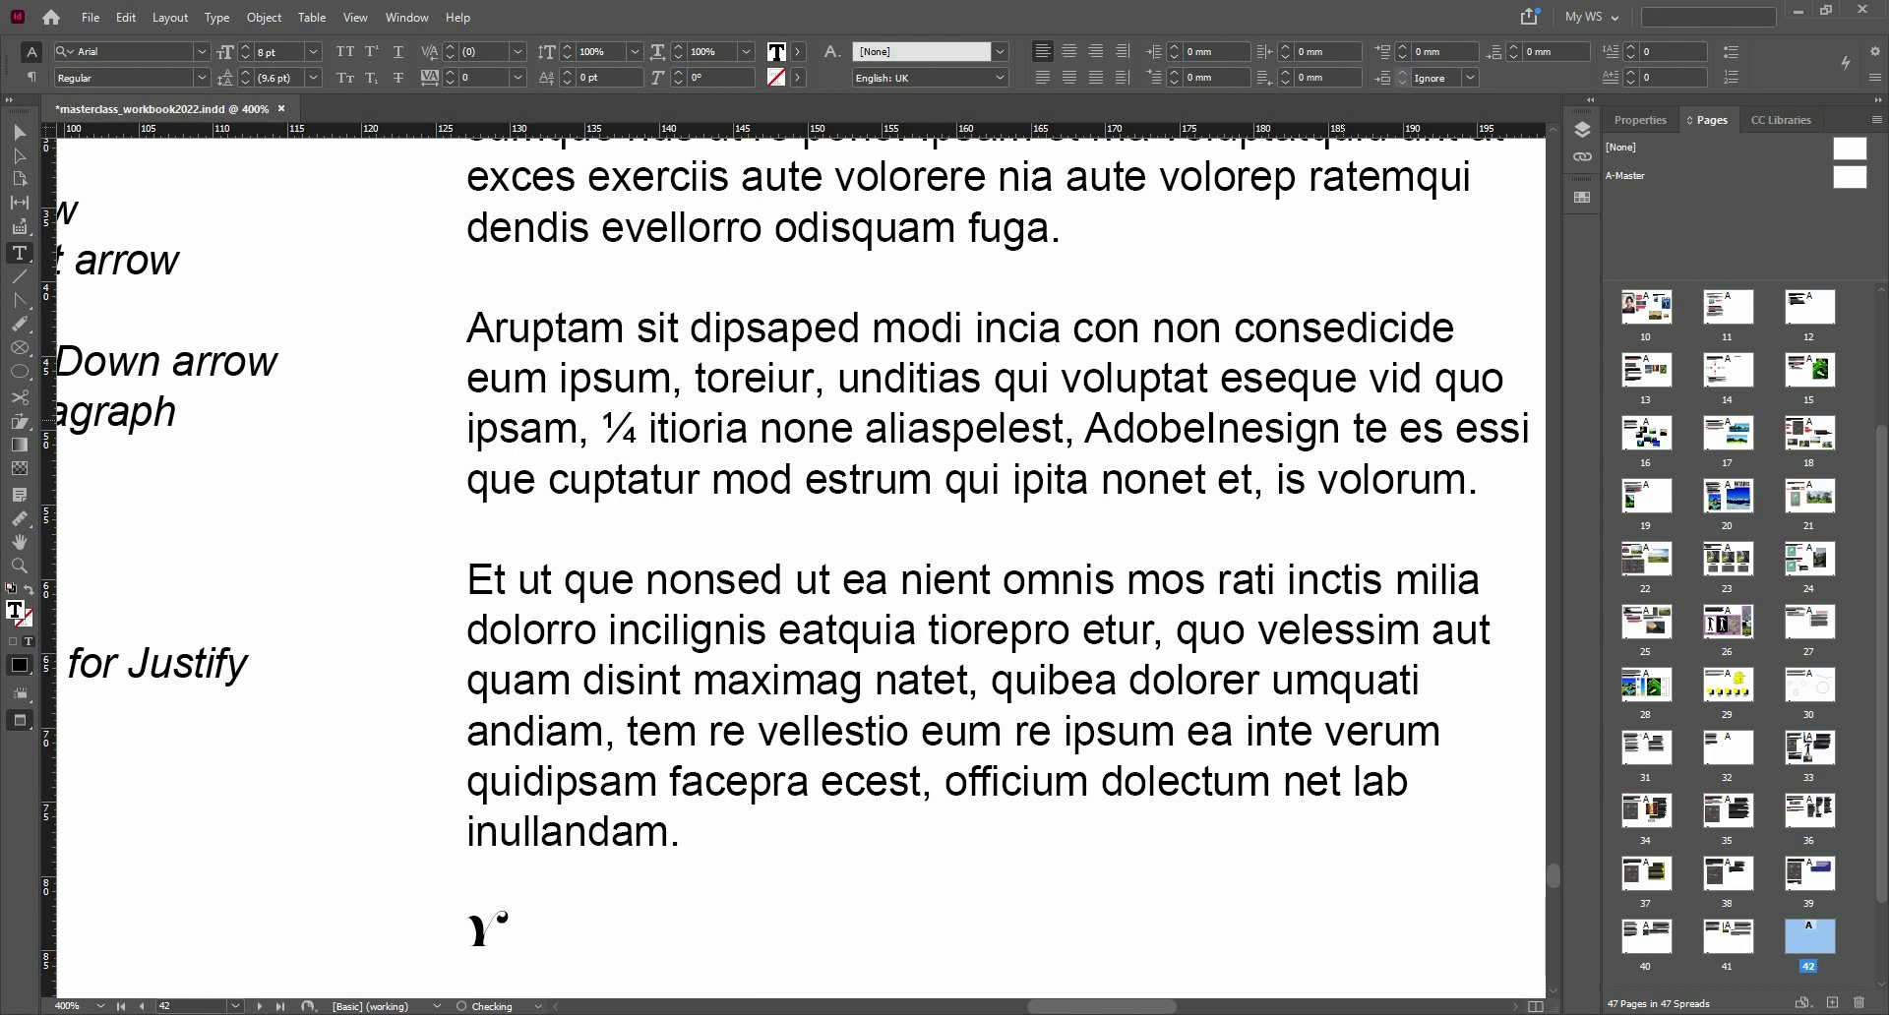
type("D")
key("Delete")
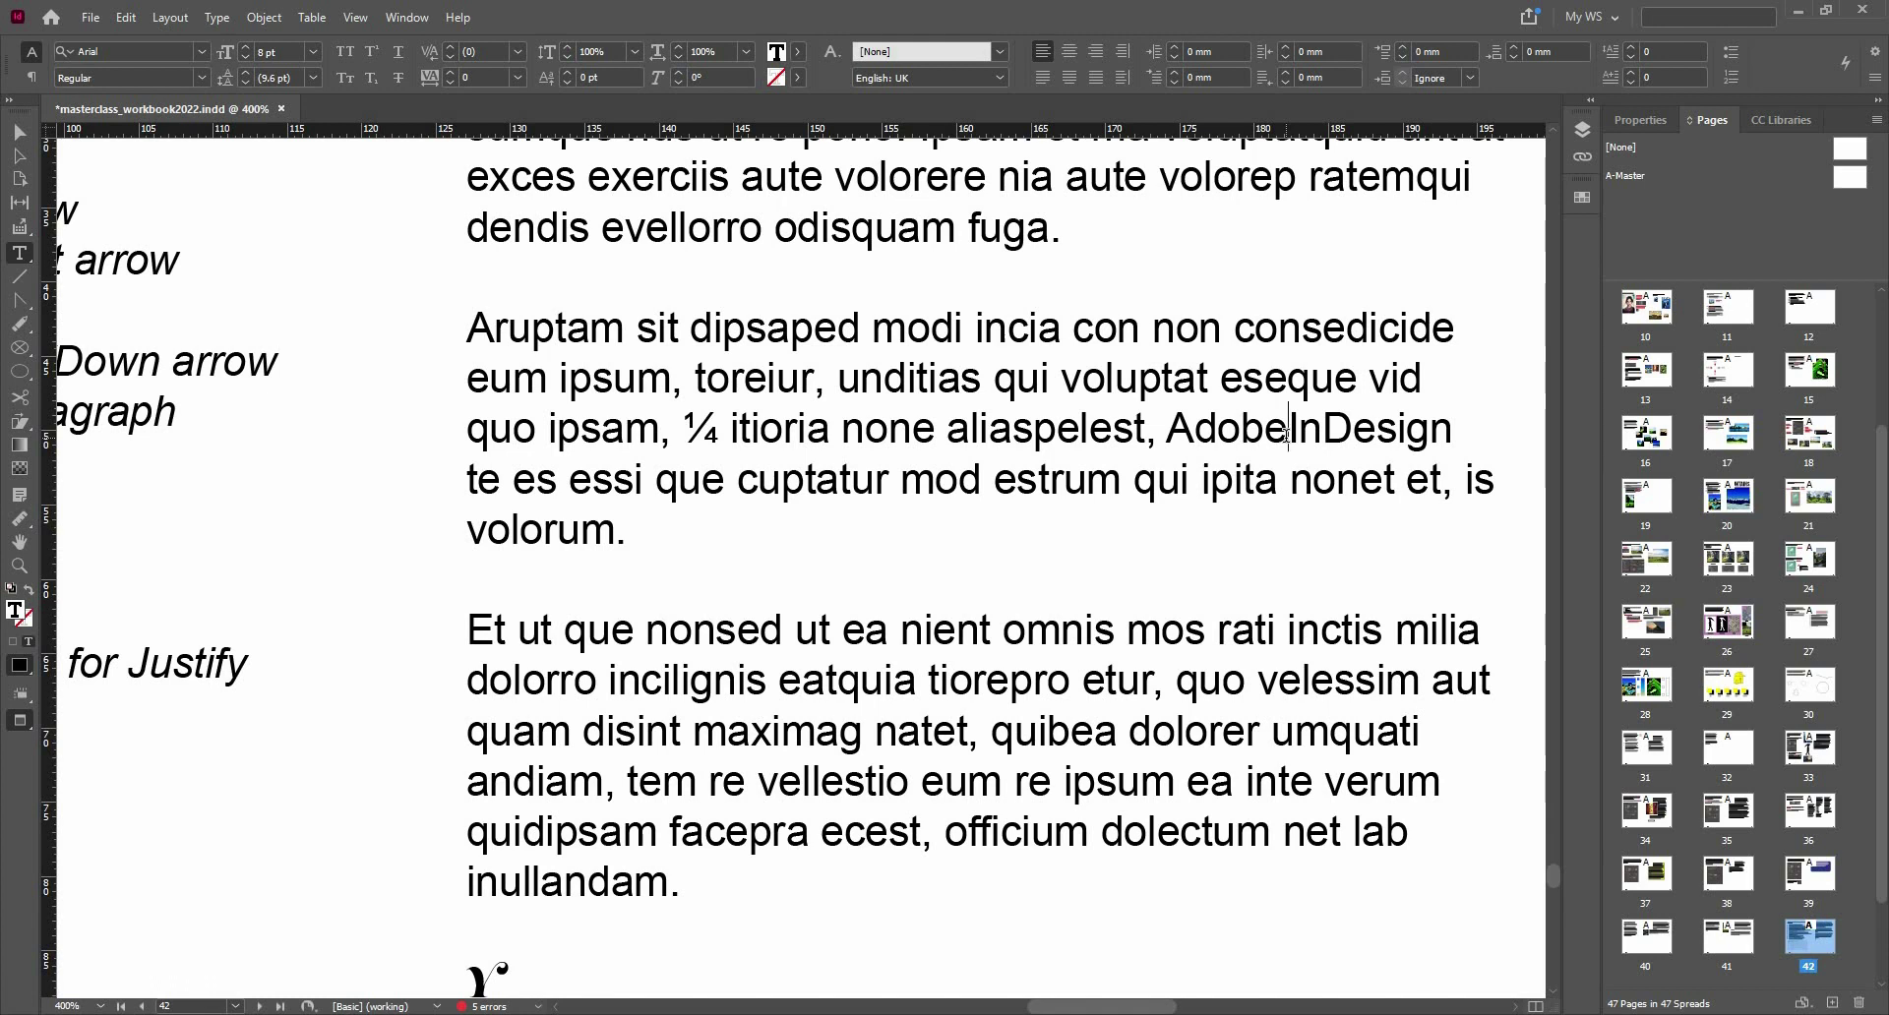
left_click(218, 17)
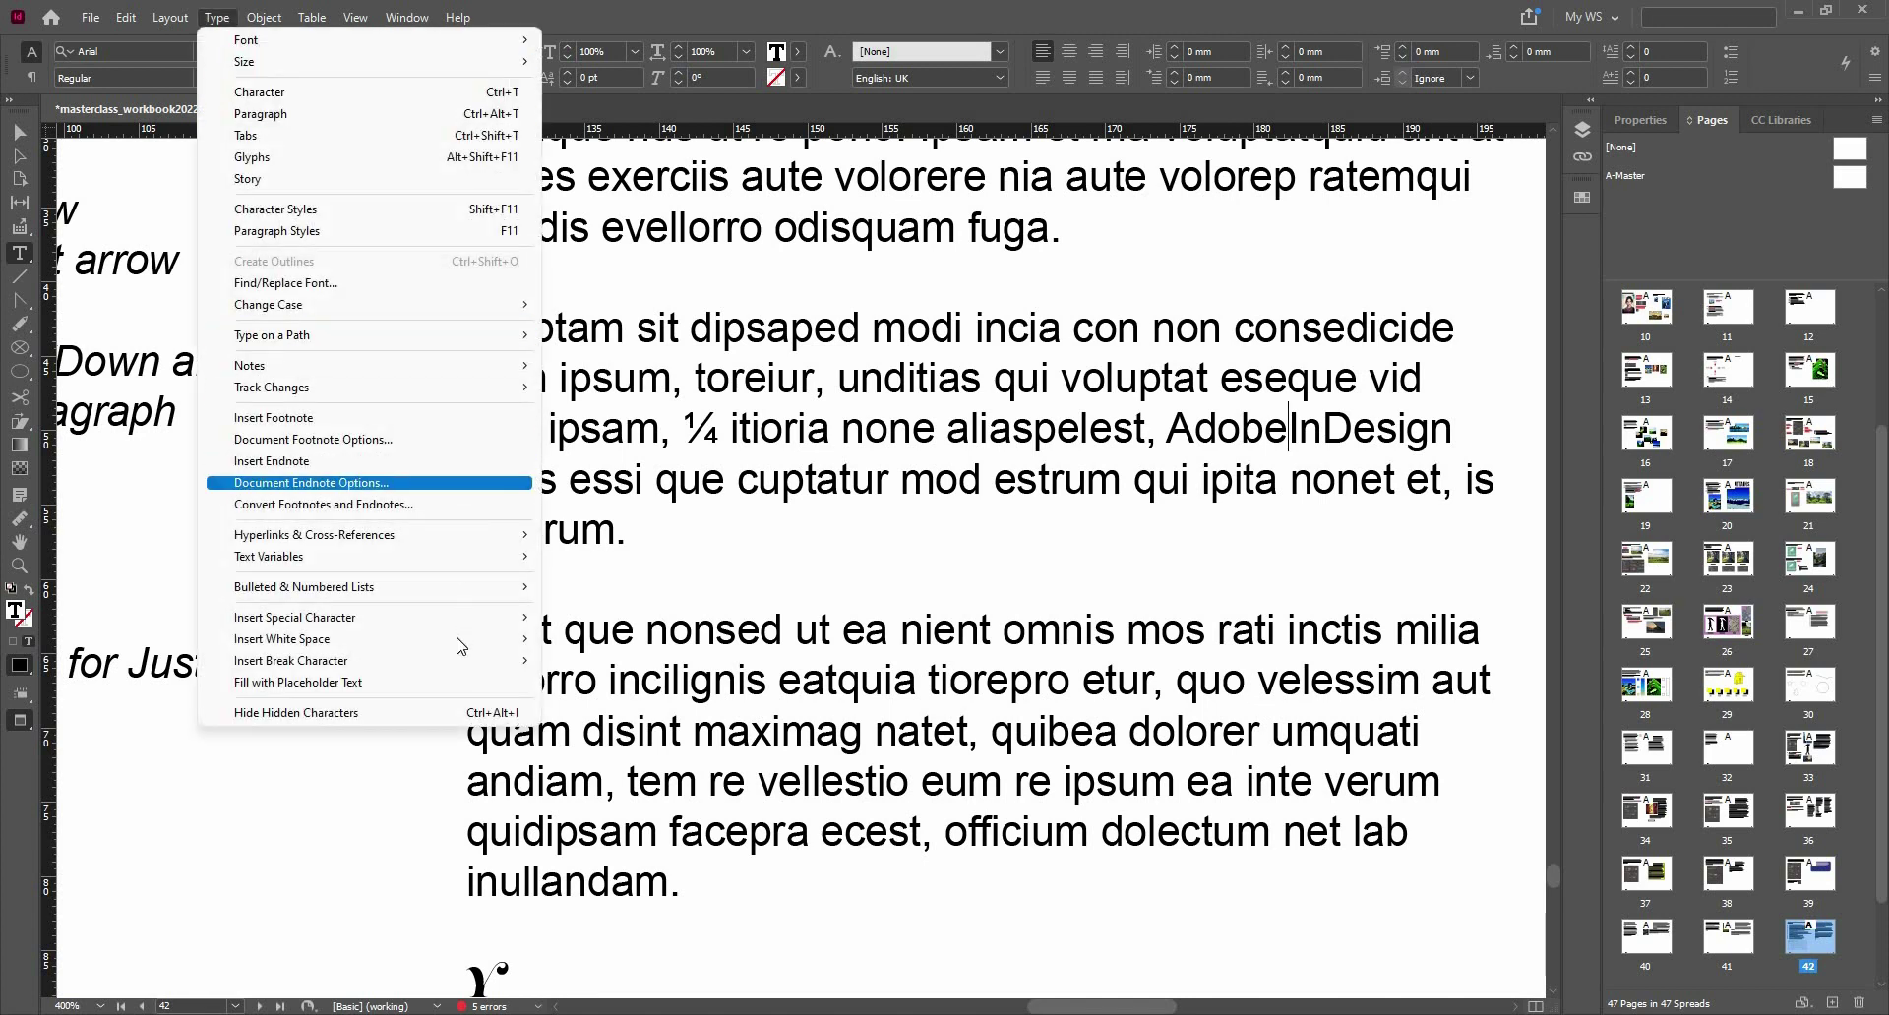
mouse_move(460, 645)
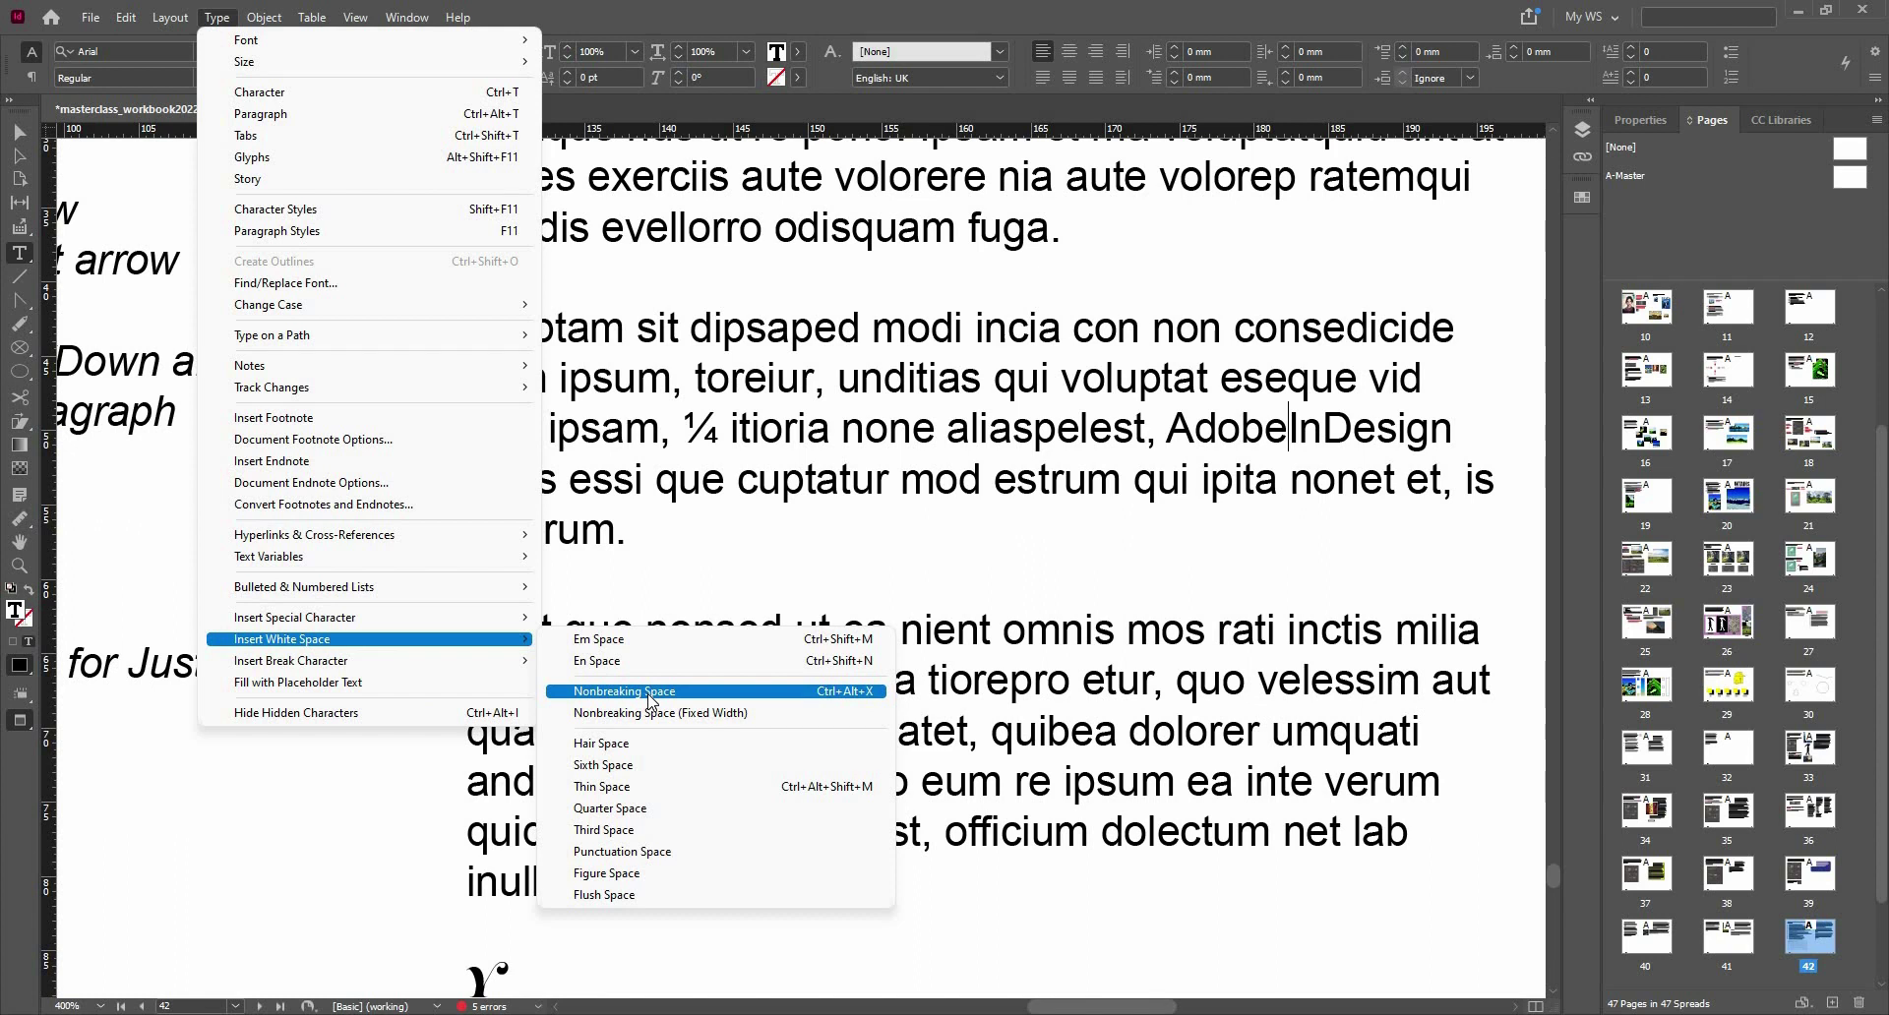
left_click(852, 693)
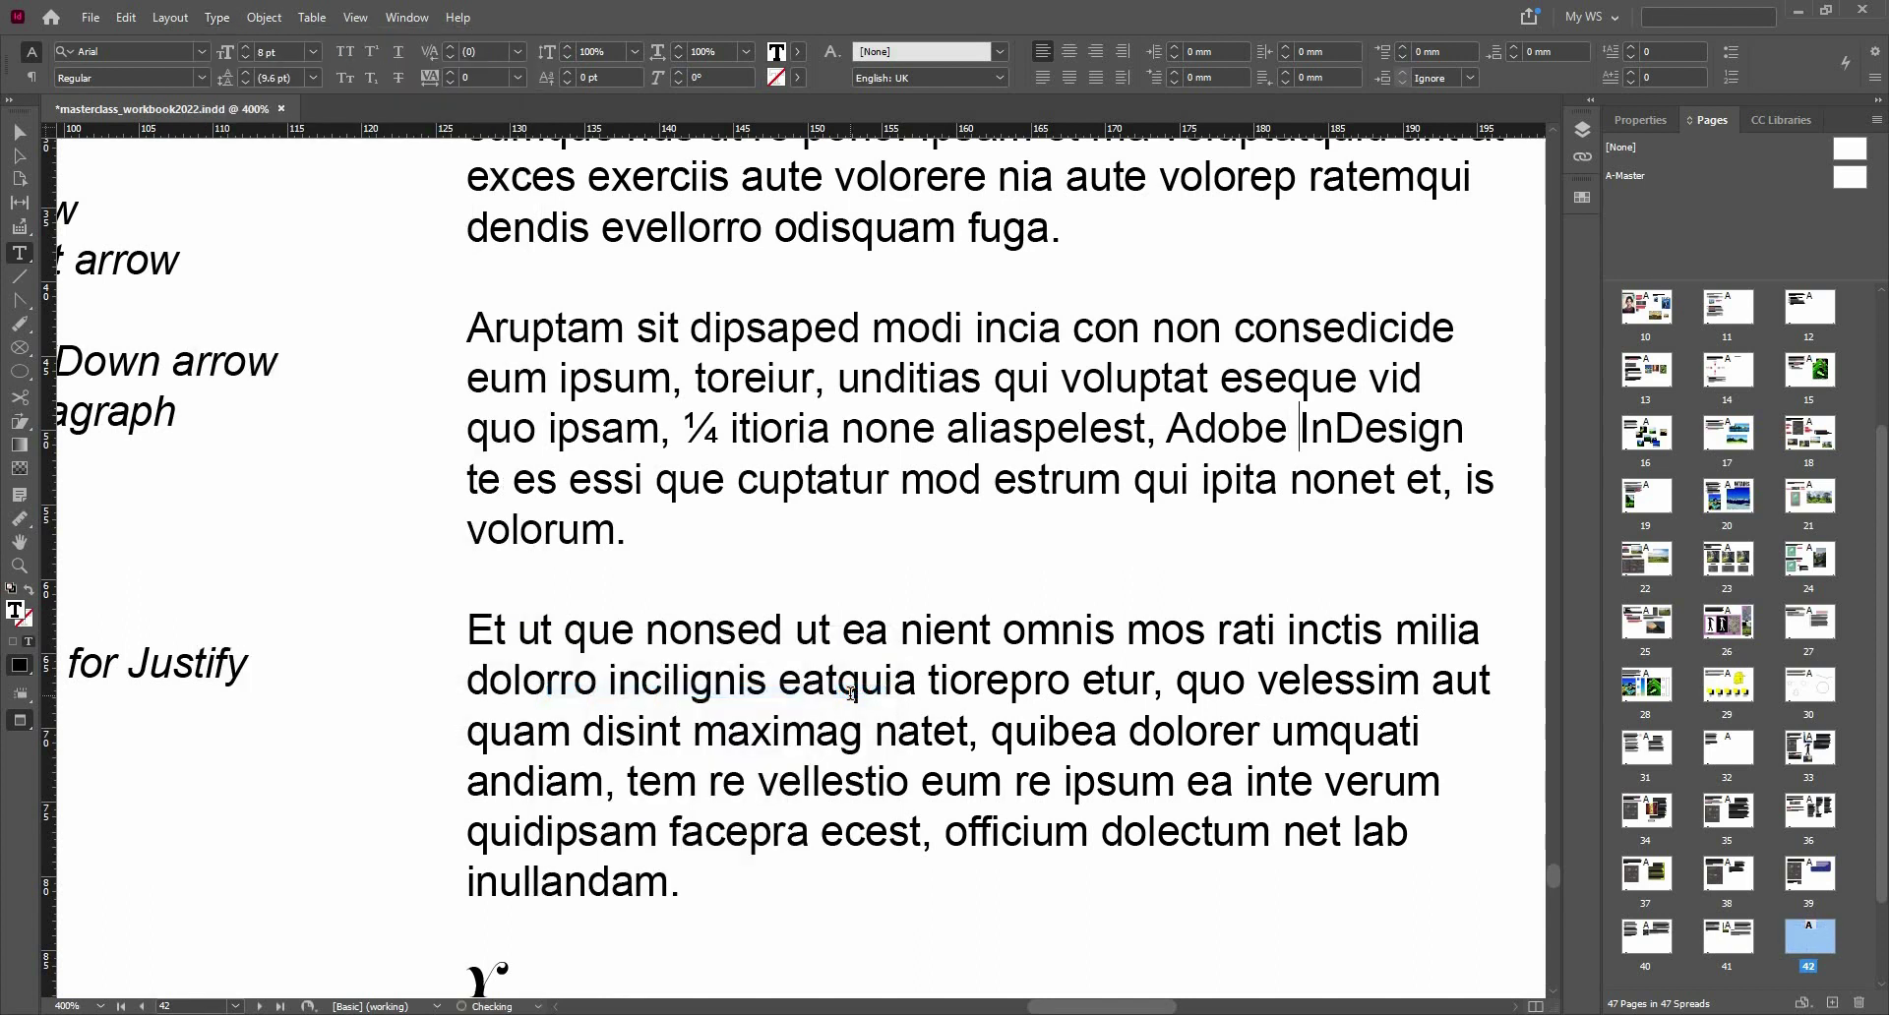
- Leave text editing and narrow the placeholder text frame to 66.5 mm wide
left_click(1226, 455)
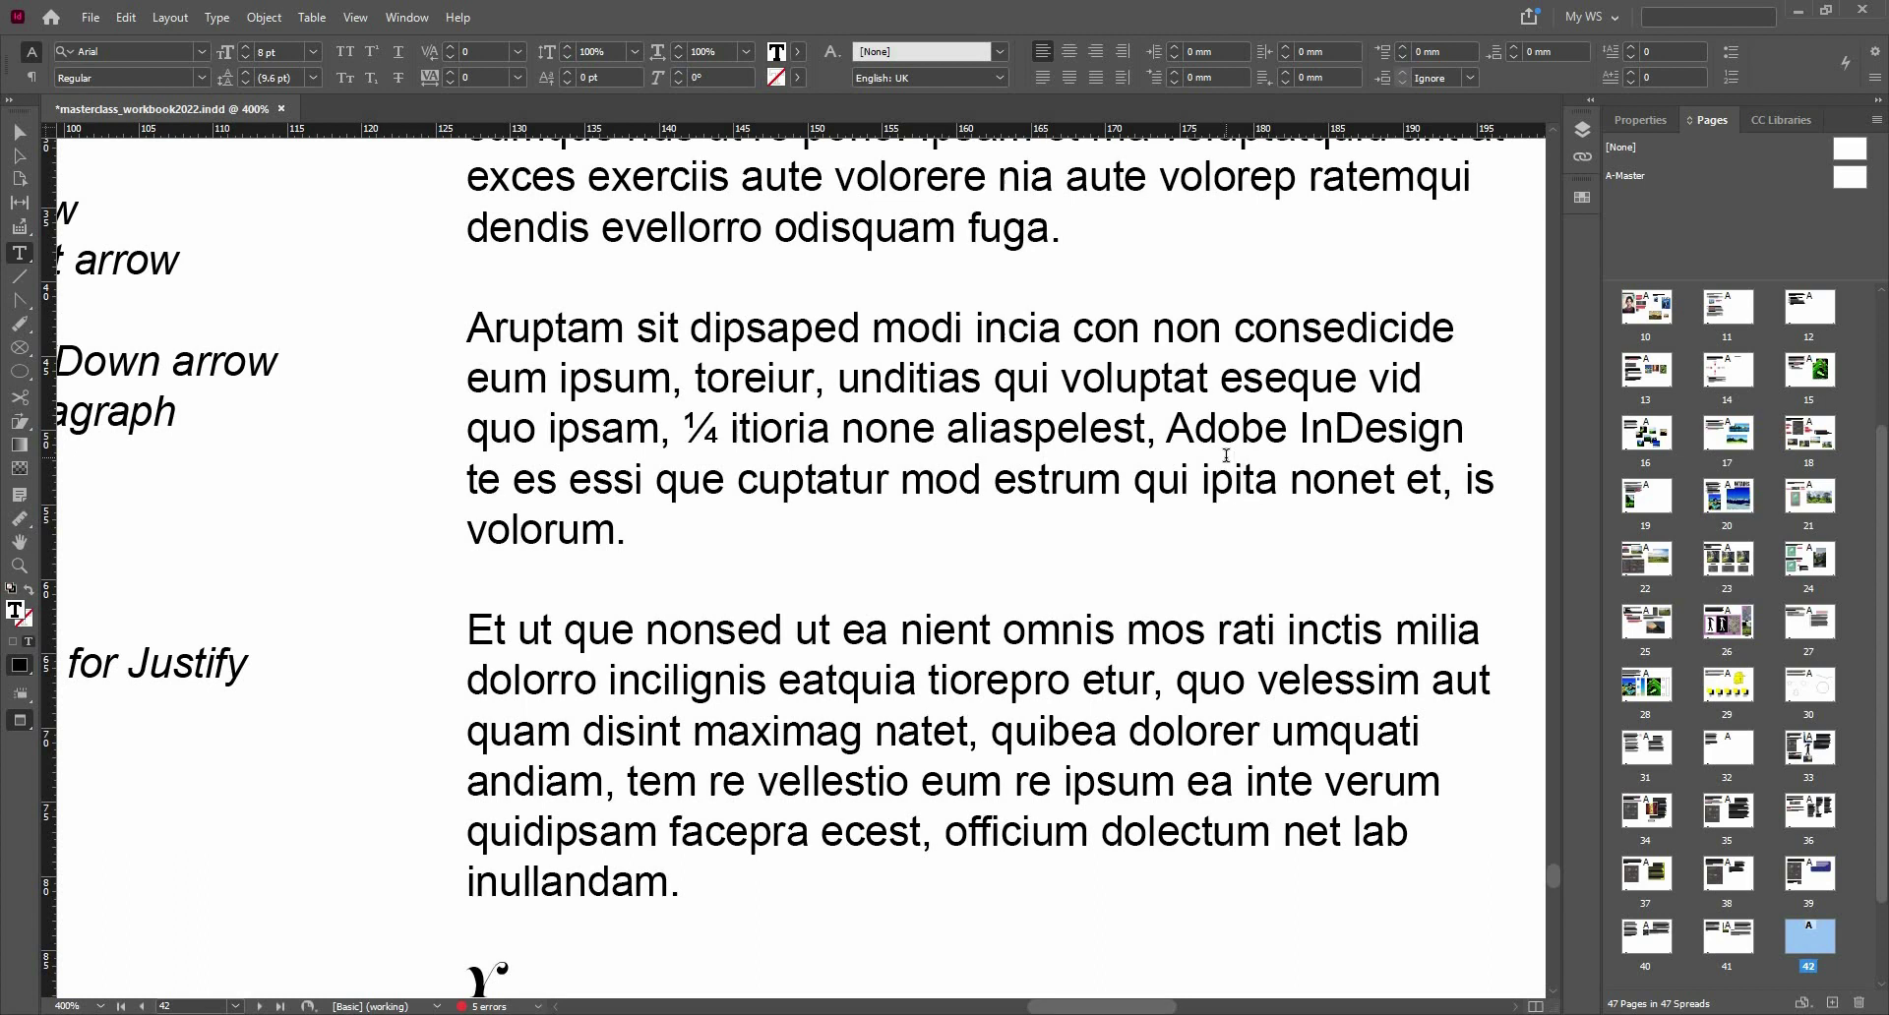
key("Up")
key("Left")
key("Escape")
key("ctrl+2")
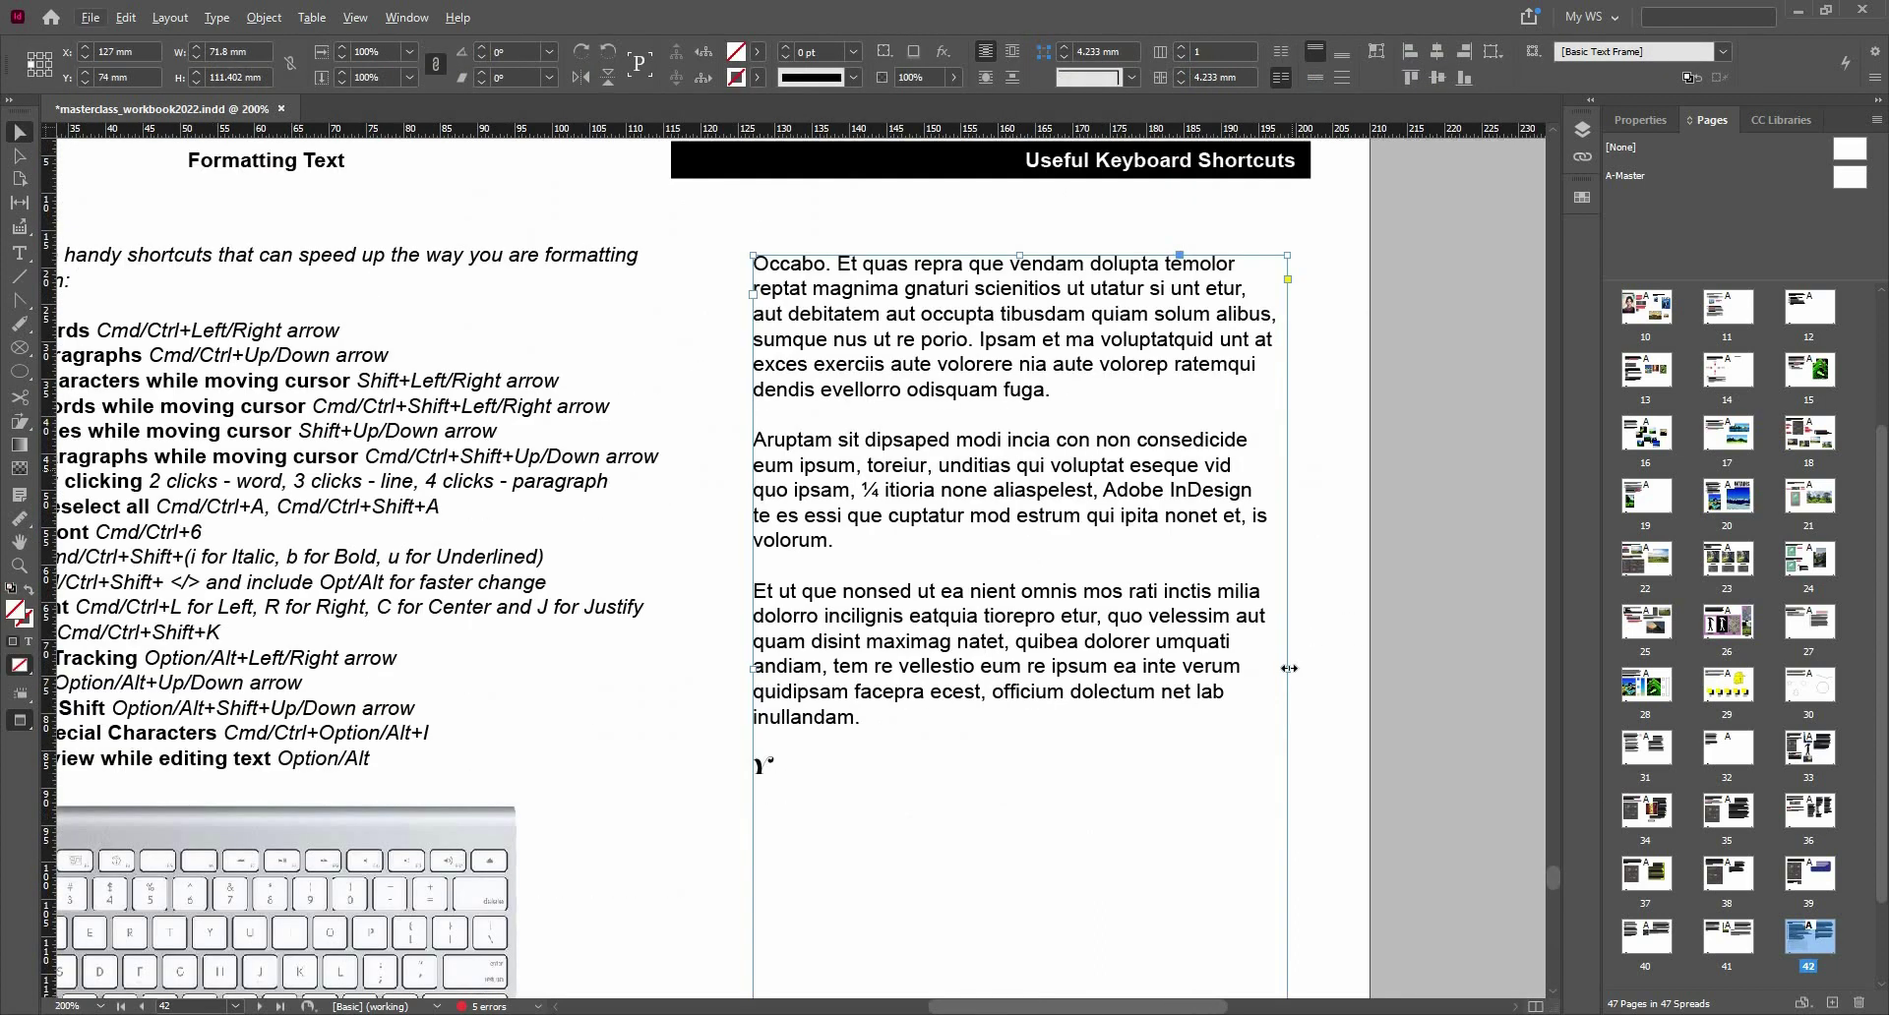
left_click_drag(1289, 668, 1247, 666)
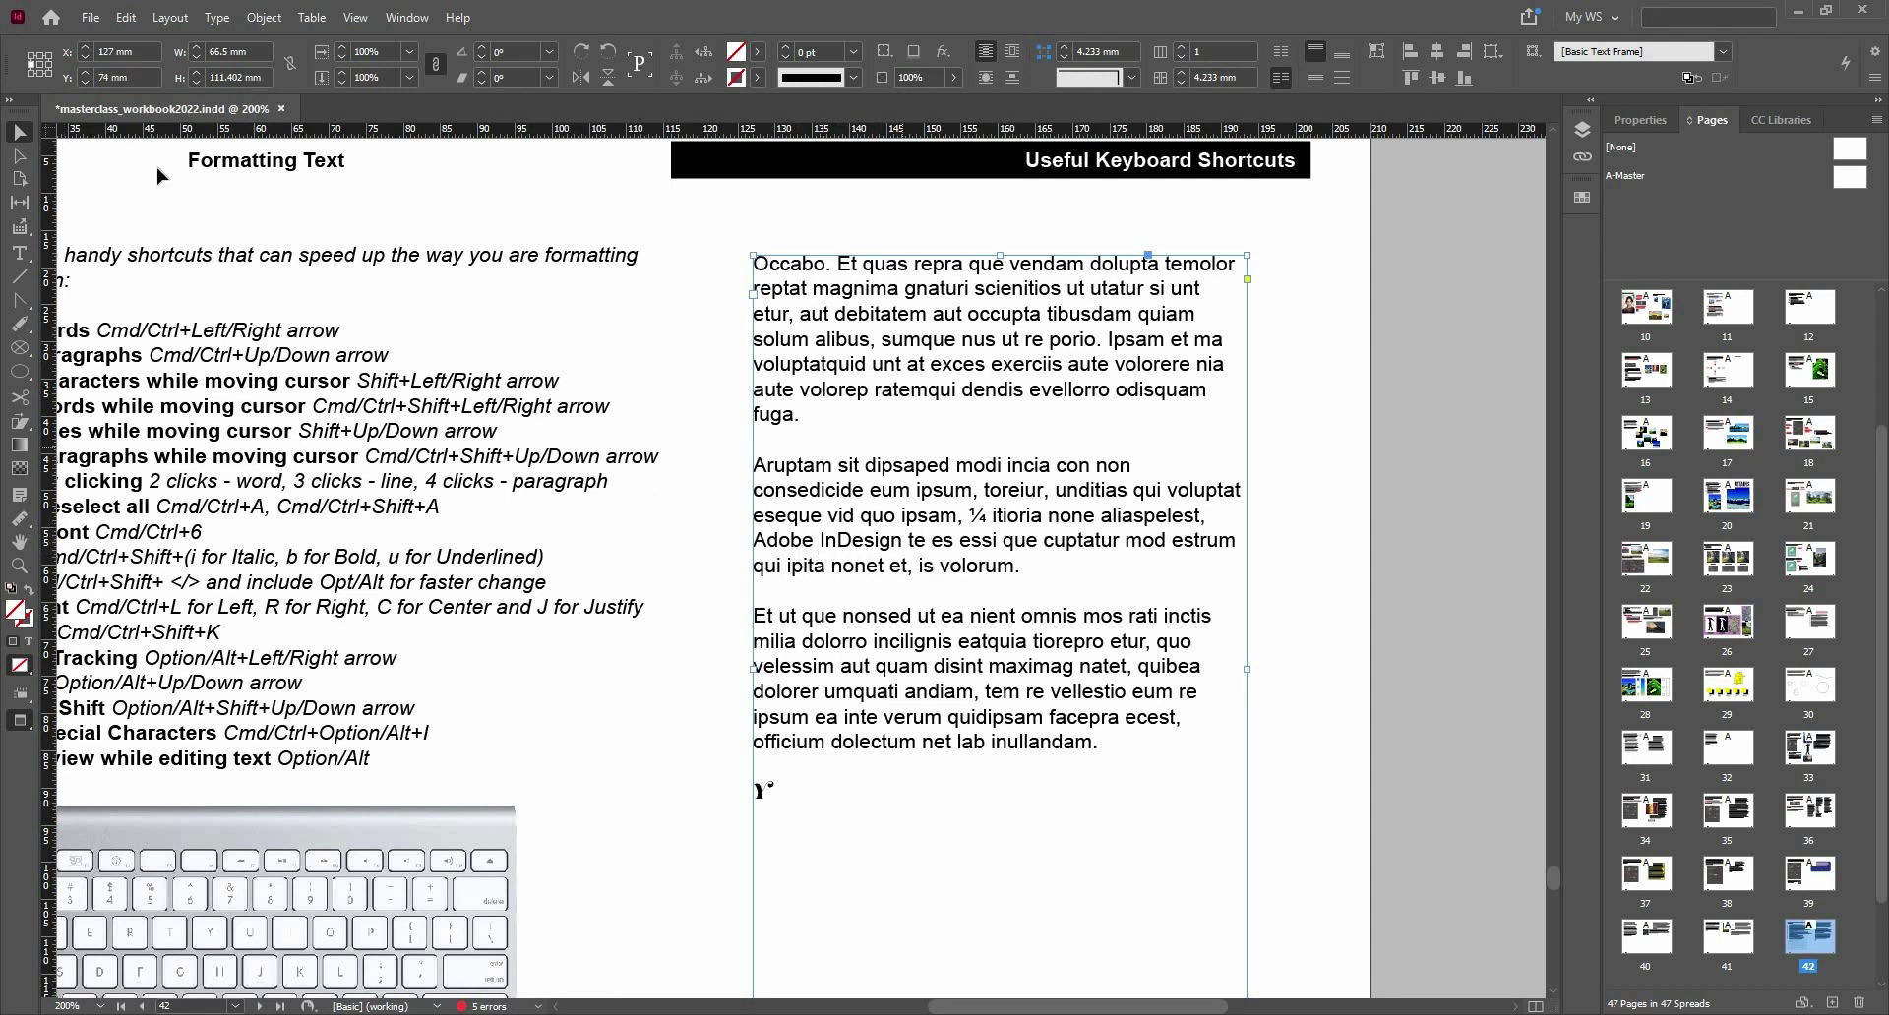
- Increase the whole text frame's font size to 11 pt, and reduce it to 9 pt
left_click(22, 255)
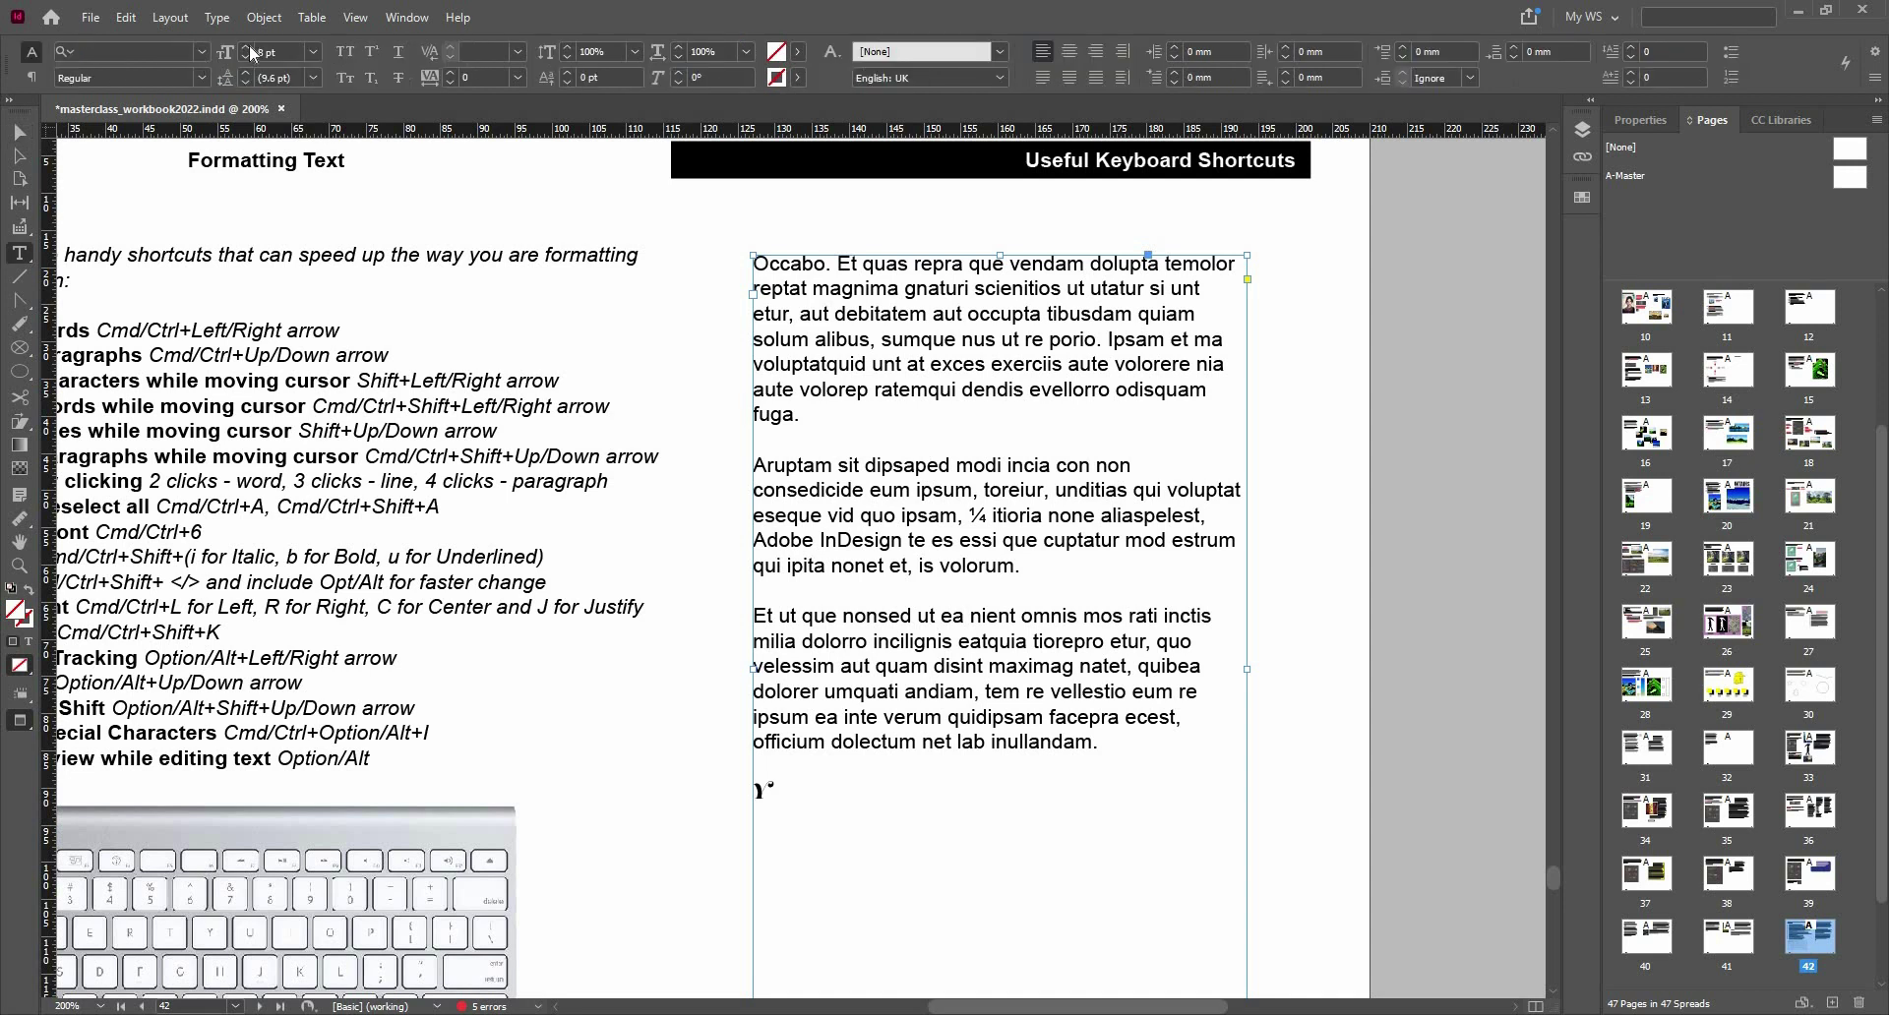
left_click(248, 45)
left_click(248, 45)
left_click(248, 45)
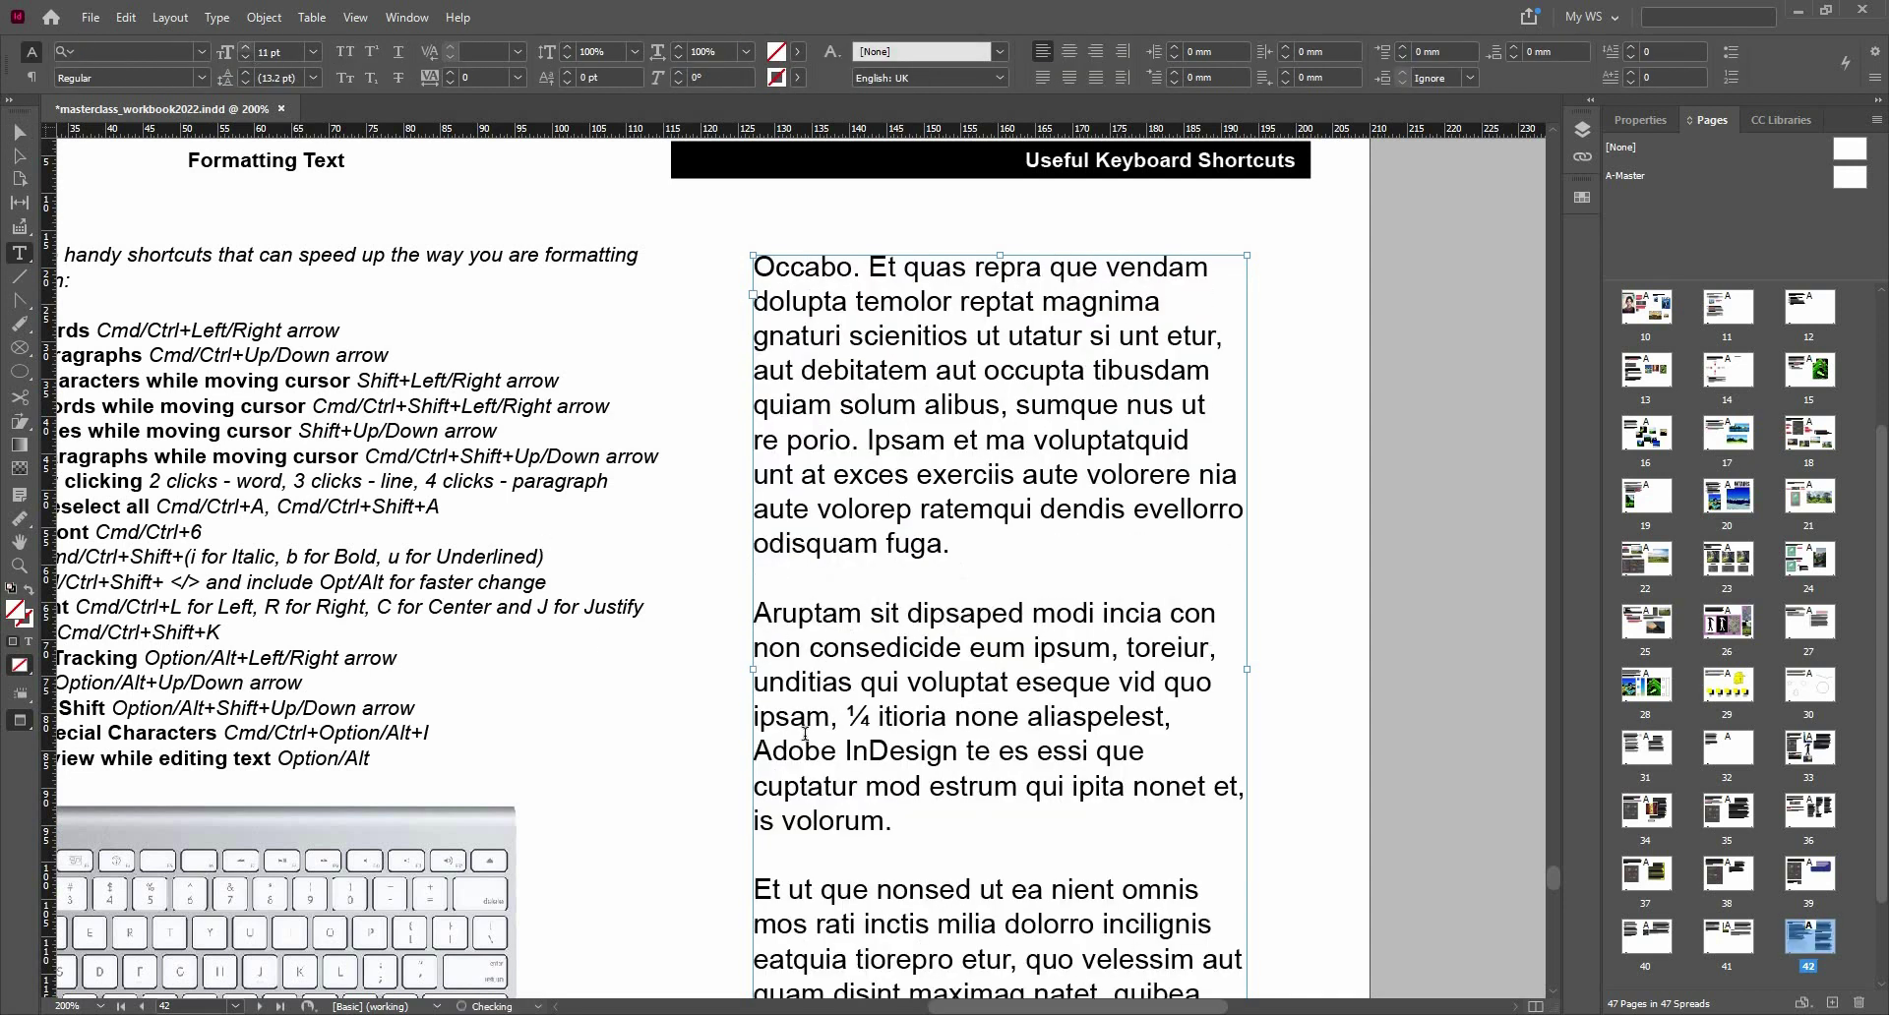
key("ctrl+shift+less")
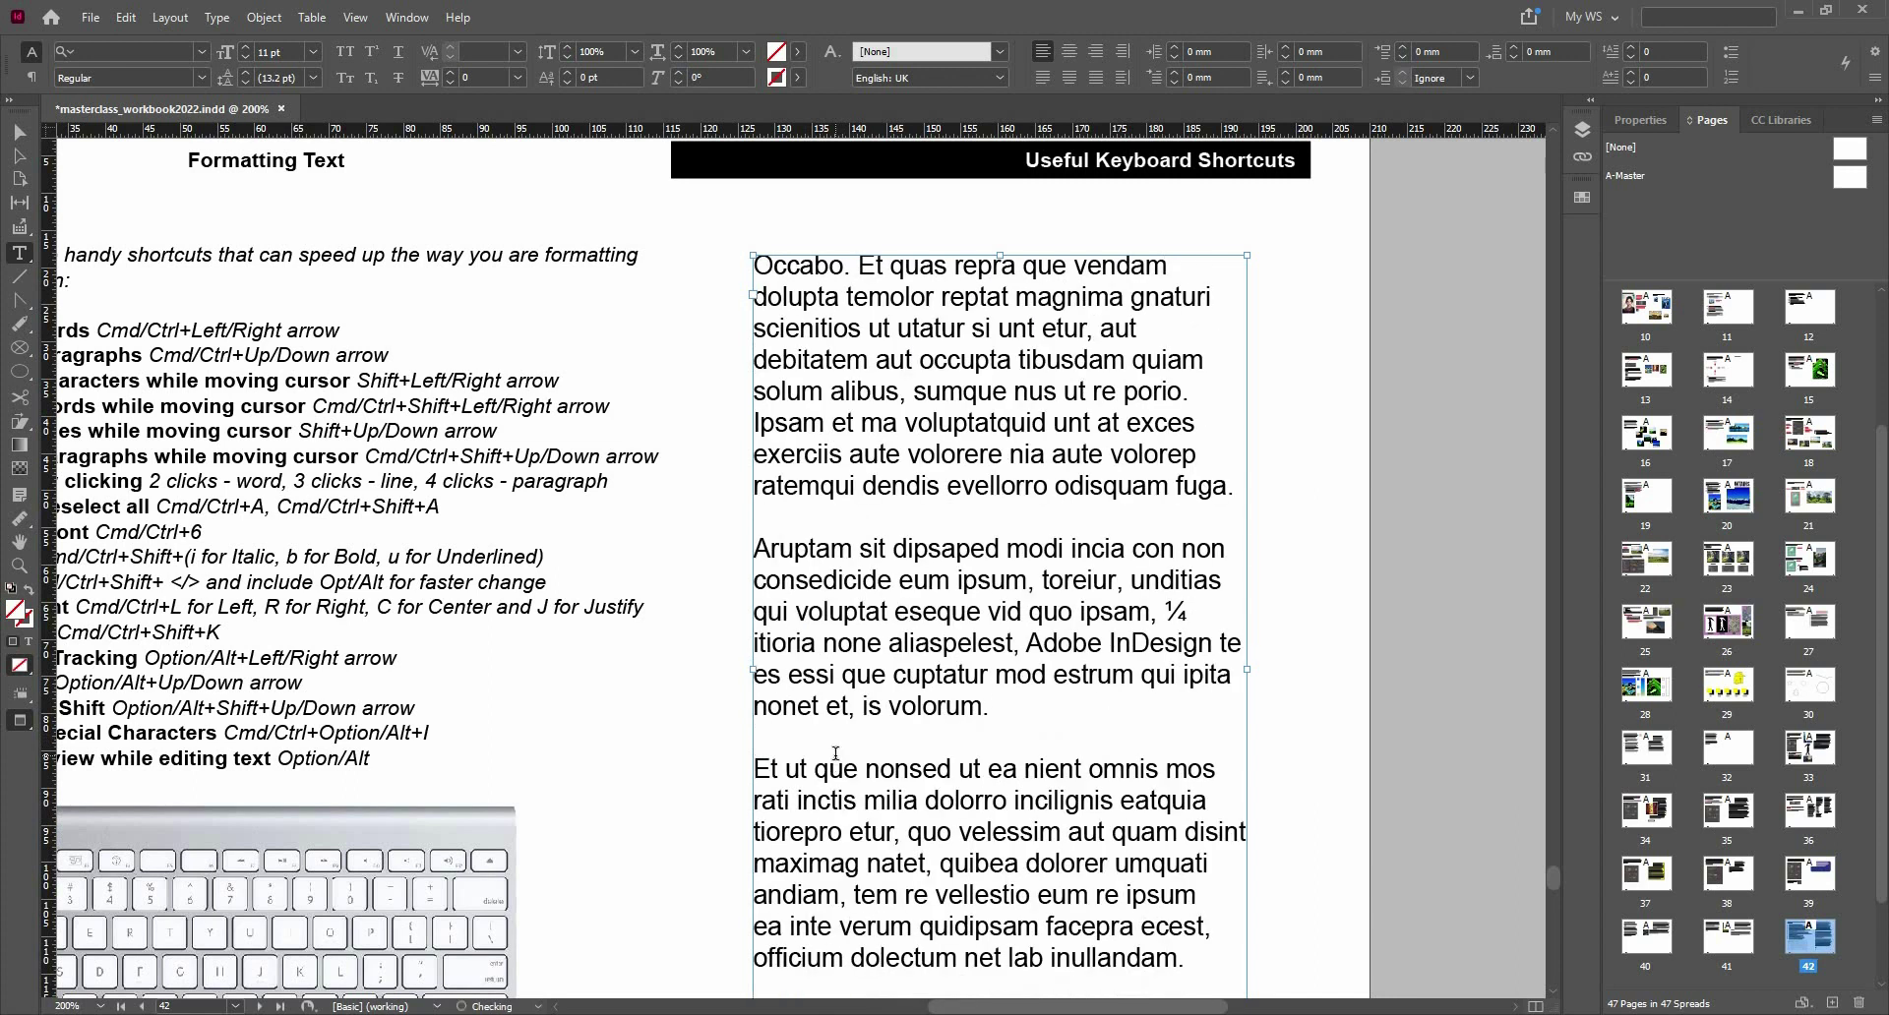
key("ctrl+shift+less")
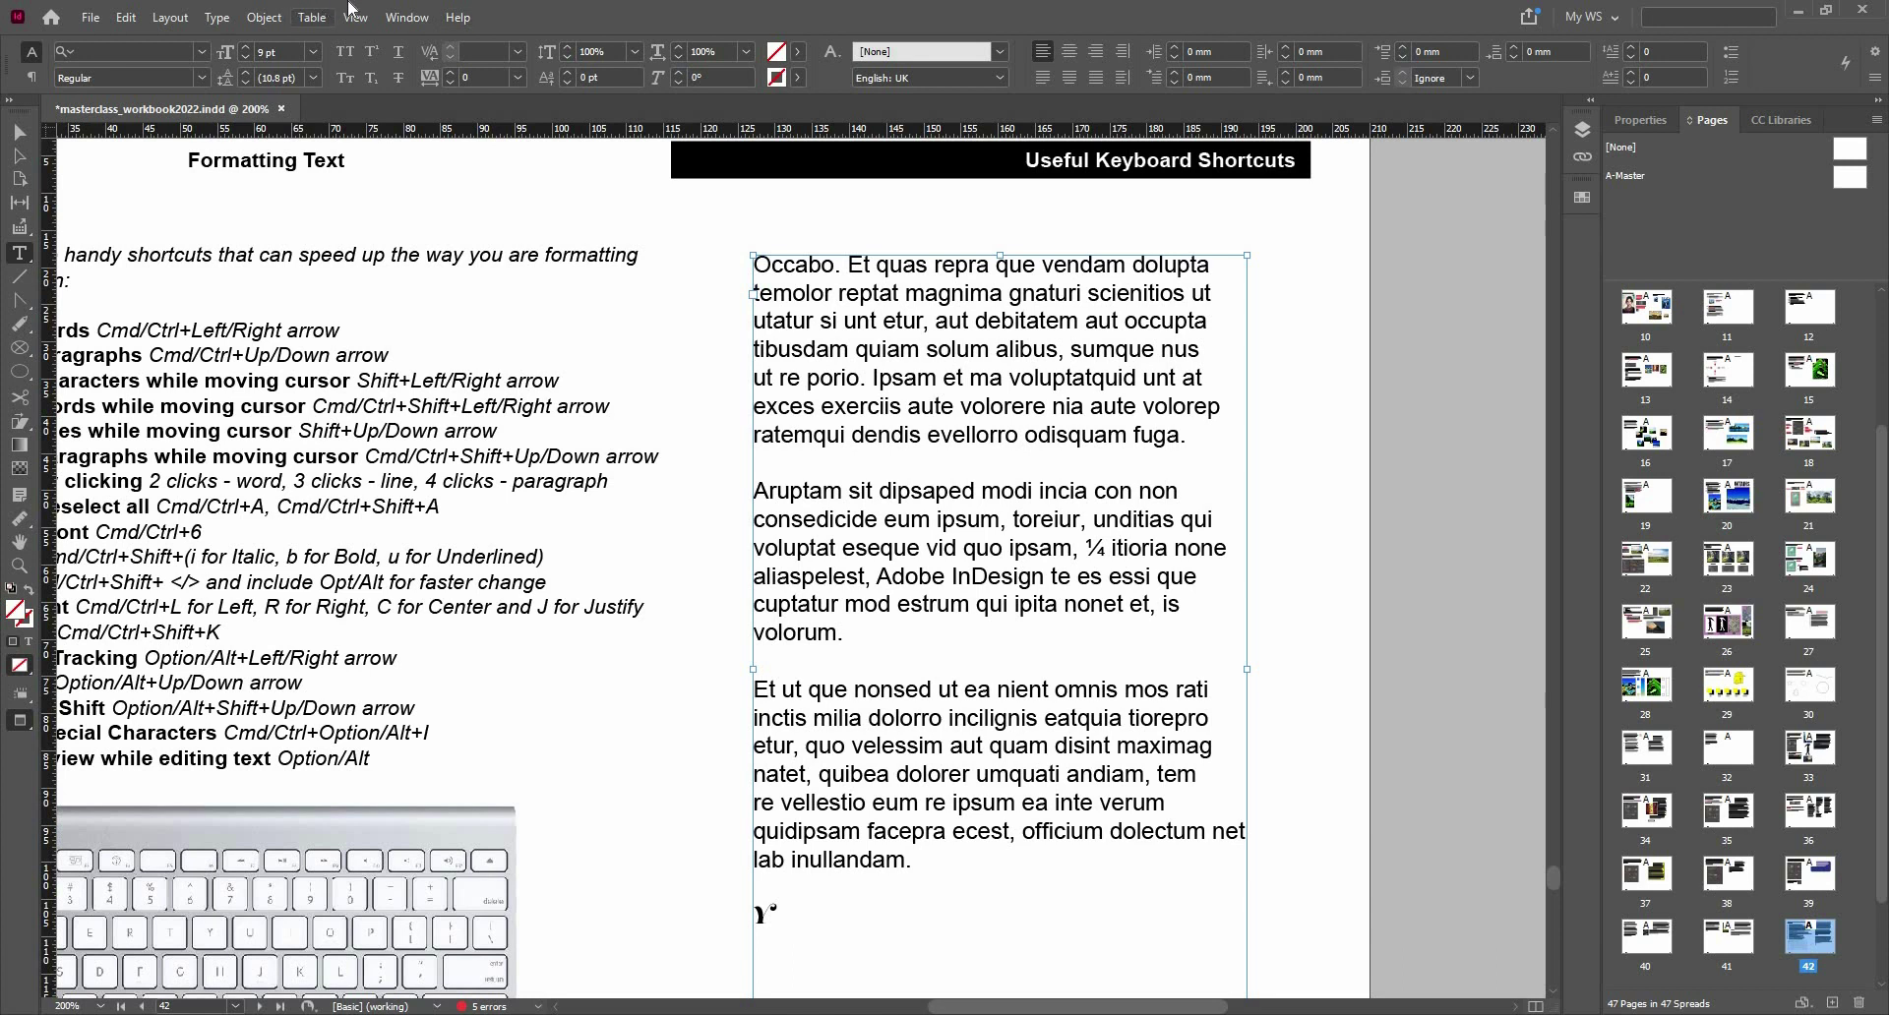
- Hide the hidden characters and show them again with the placeholder text frame selected
left_click(218, 18)
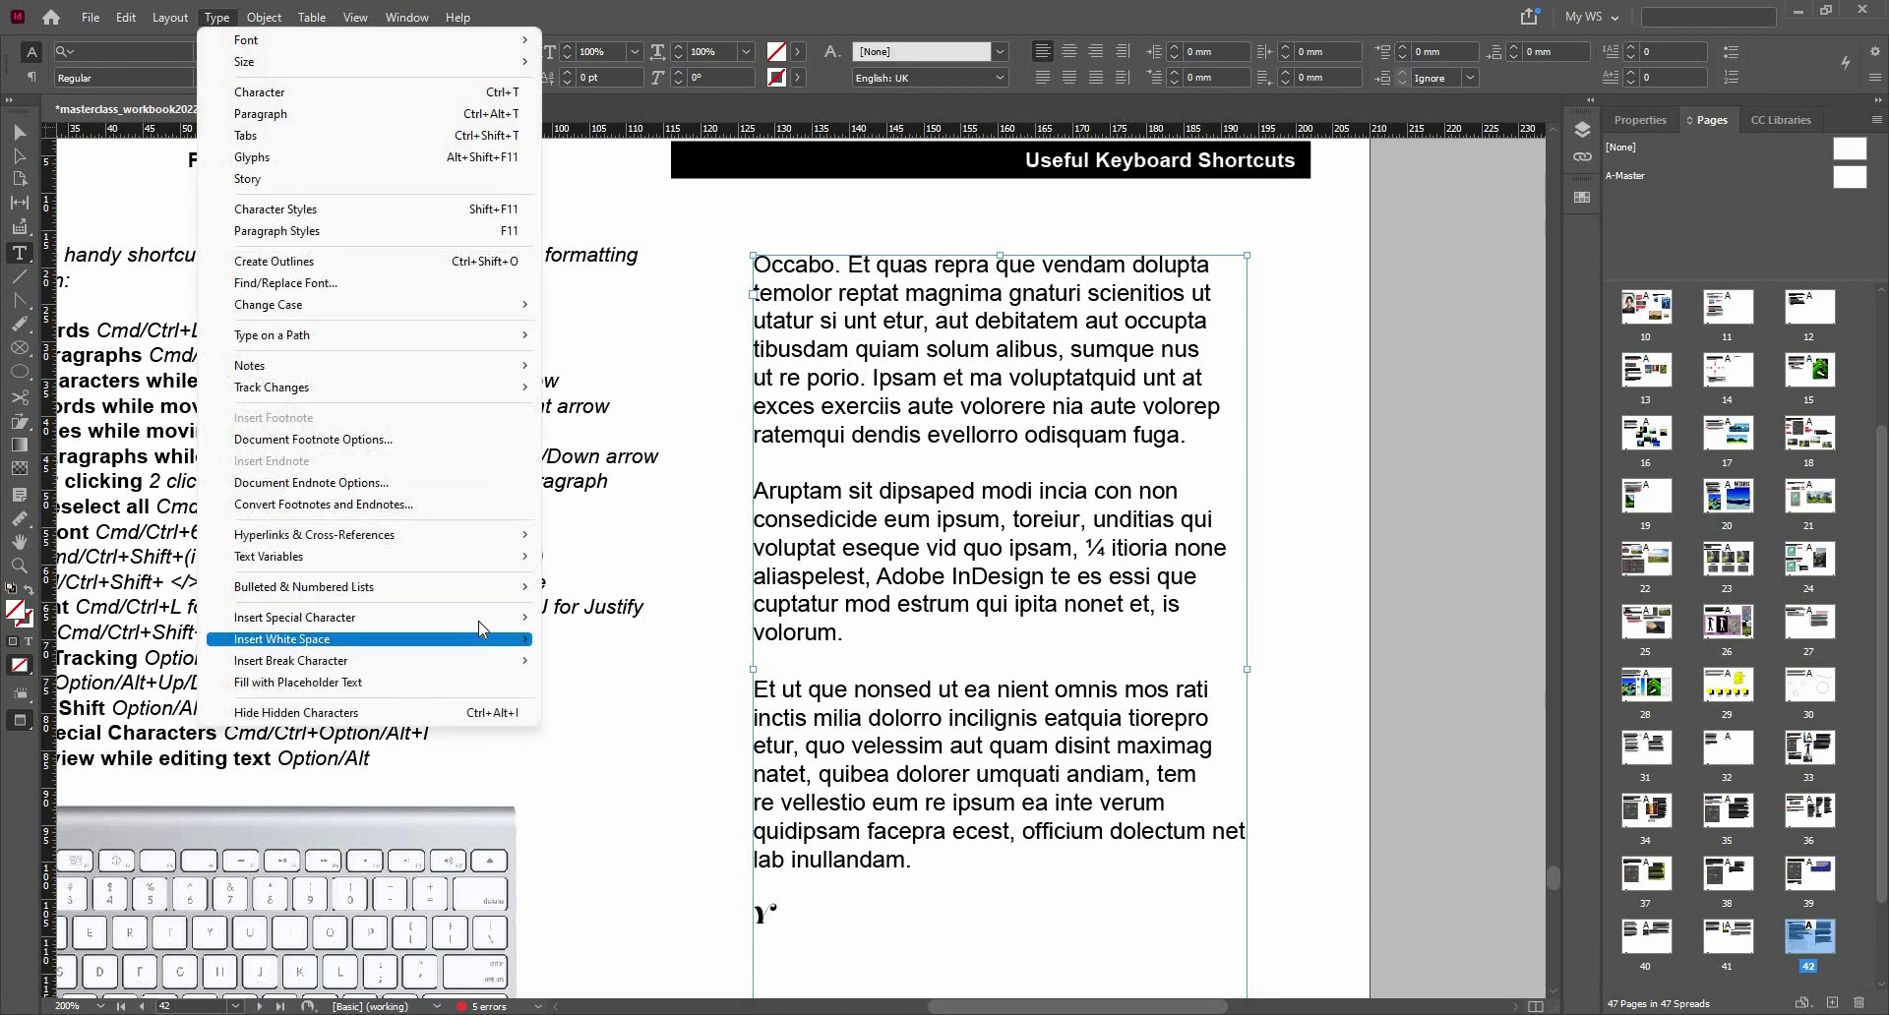
mouse_move(483, 628)
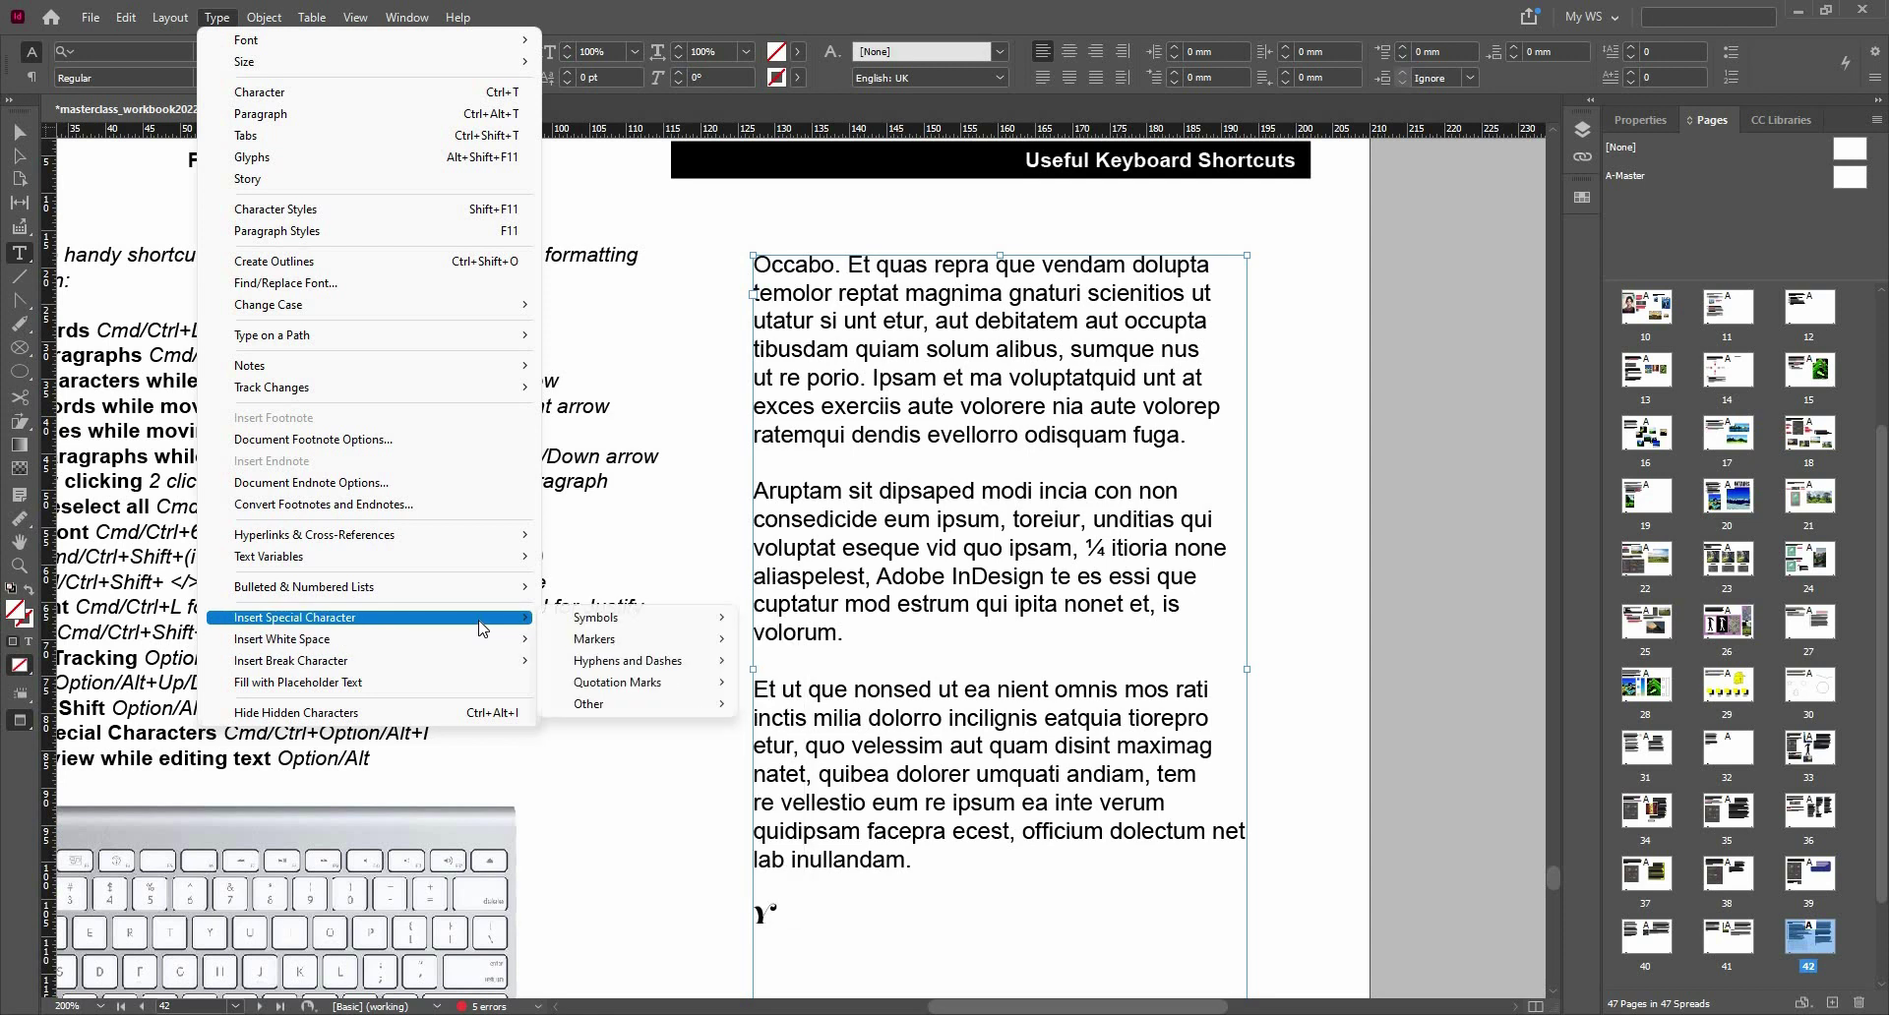
left_click(485, 714)
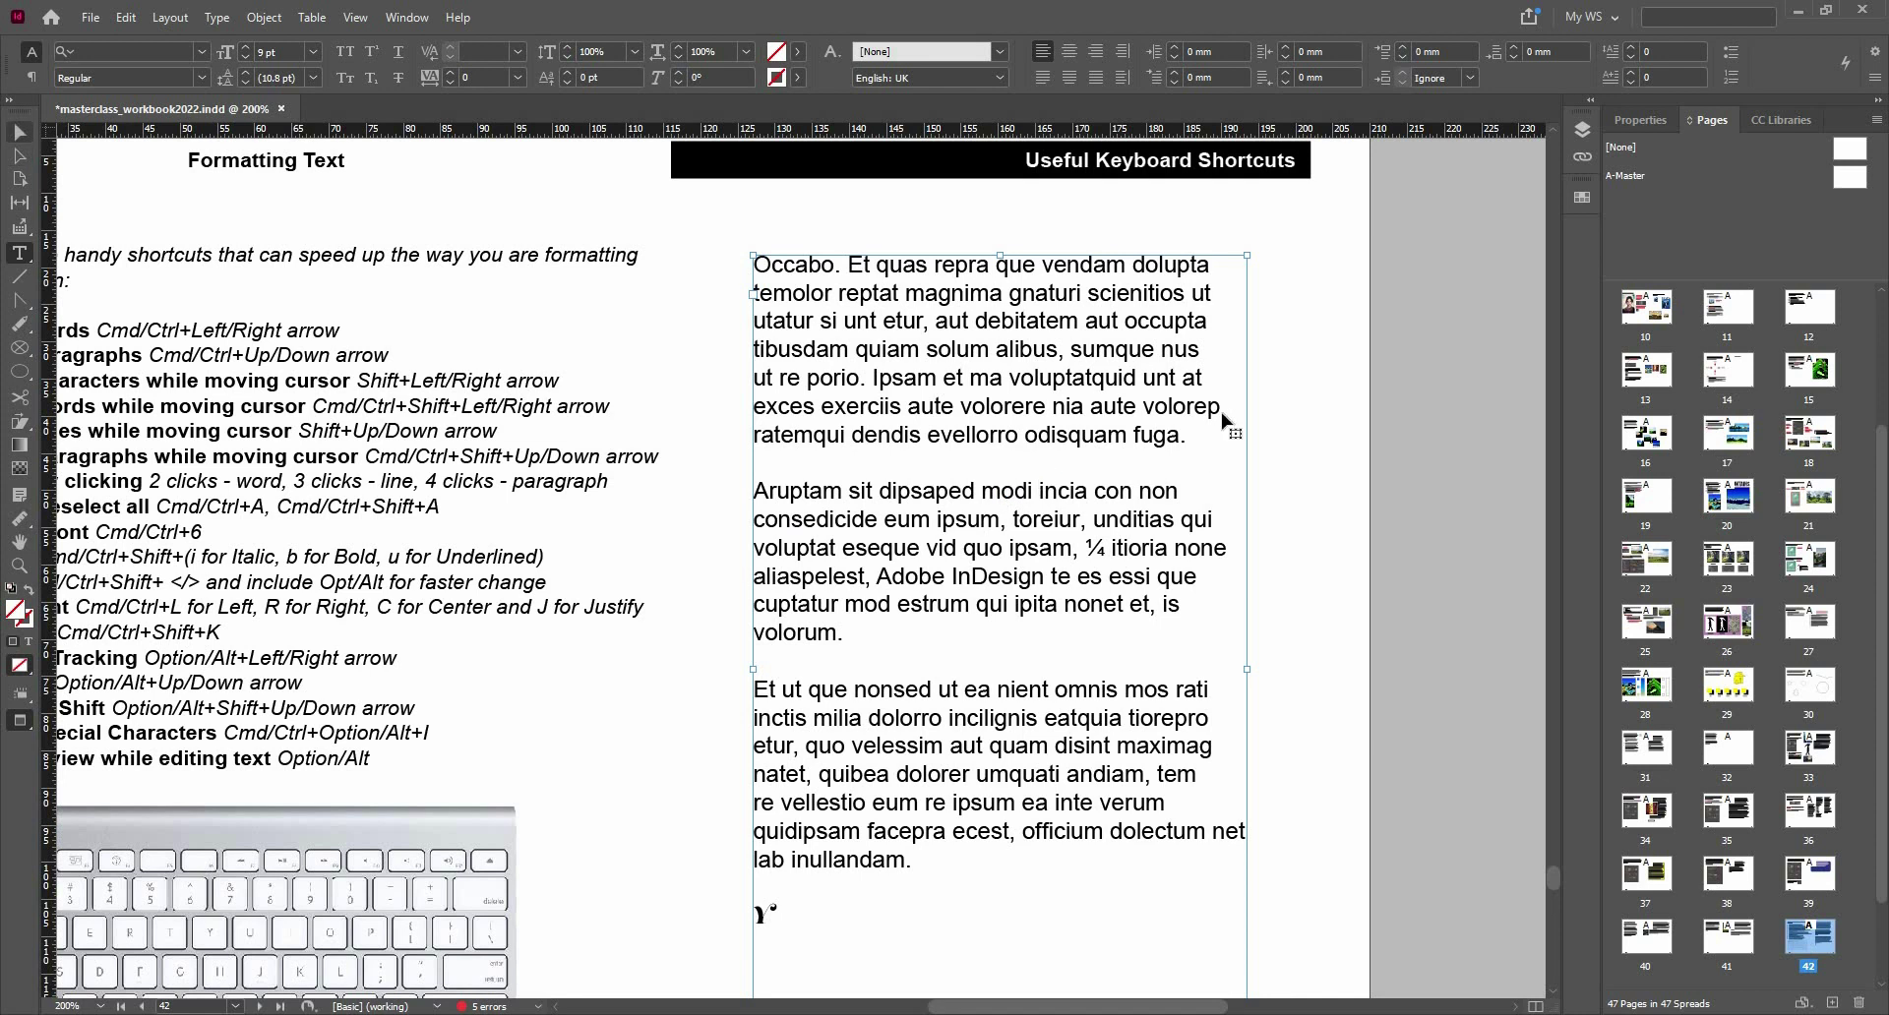
key("Escape")
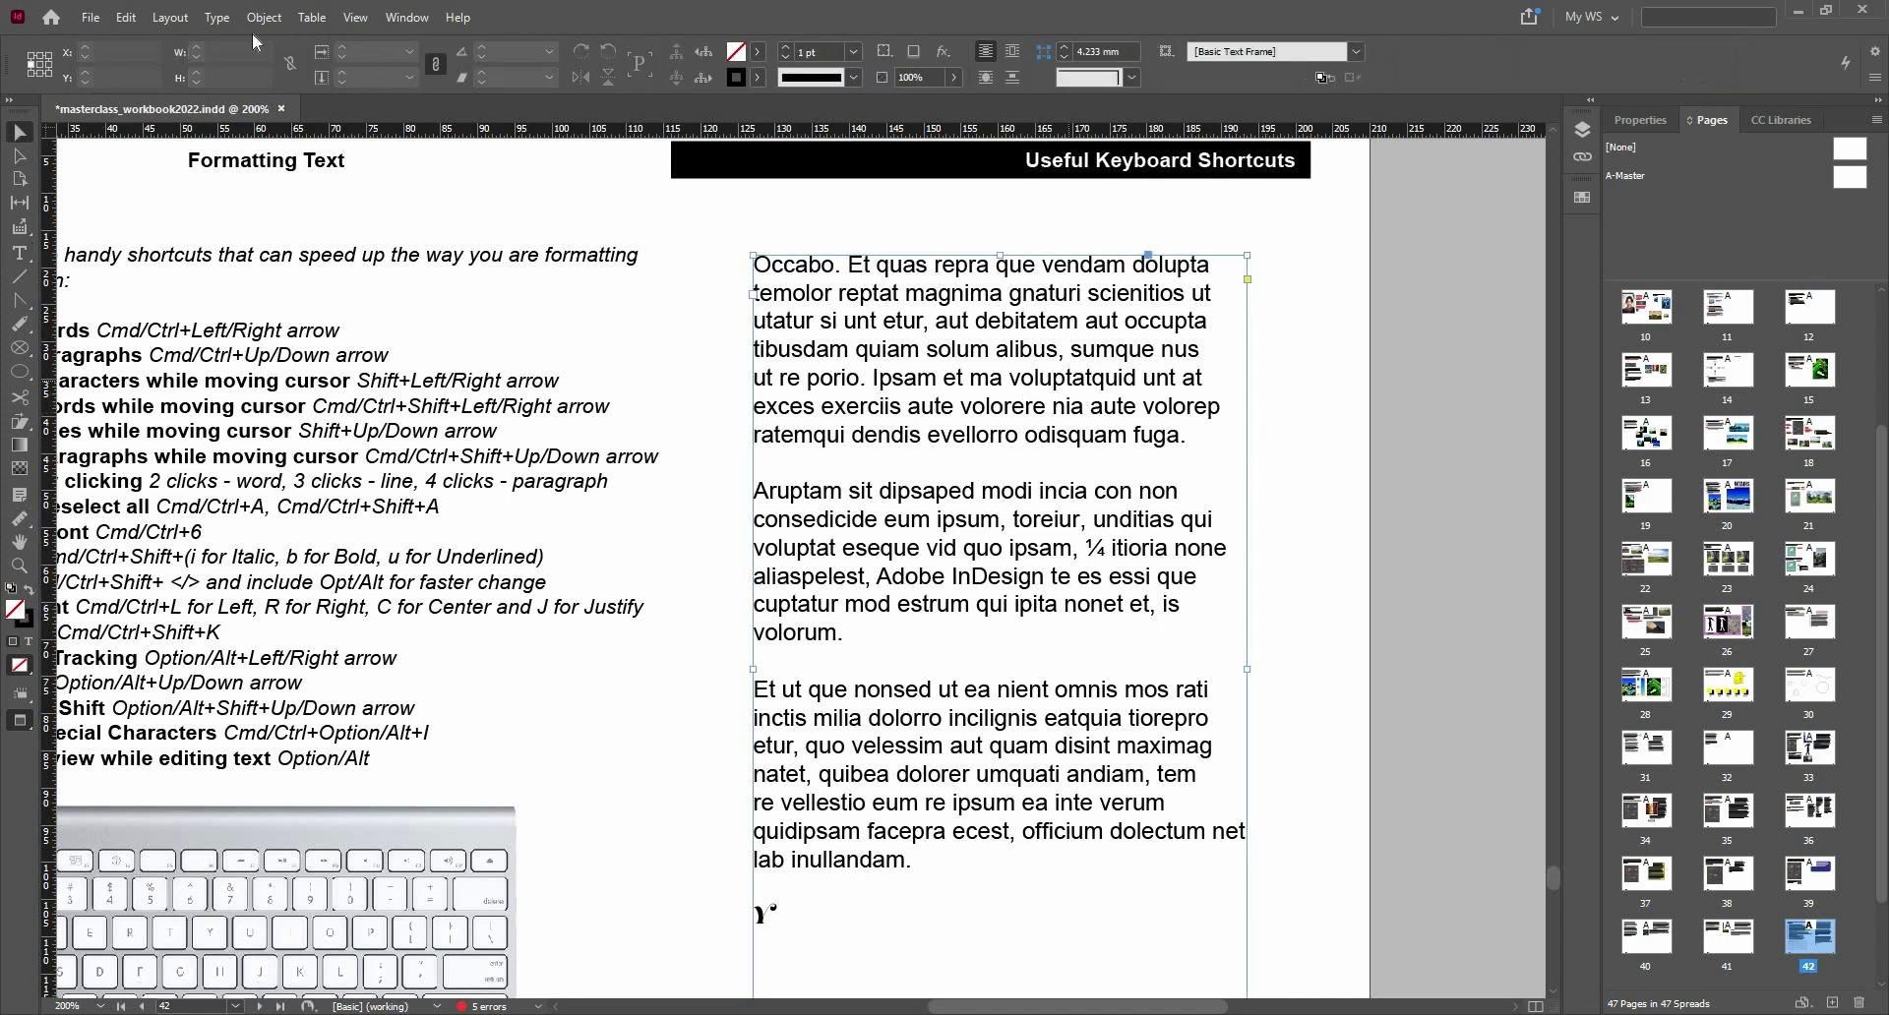
key("alt+t")
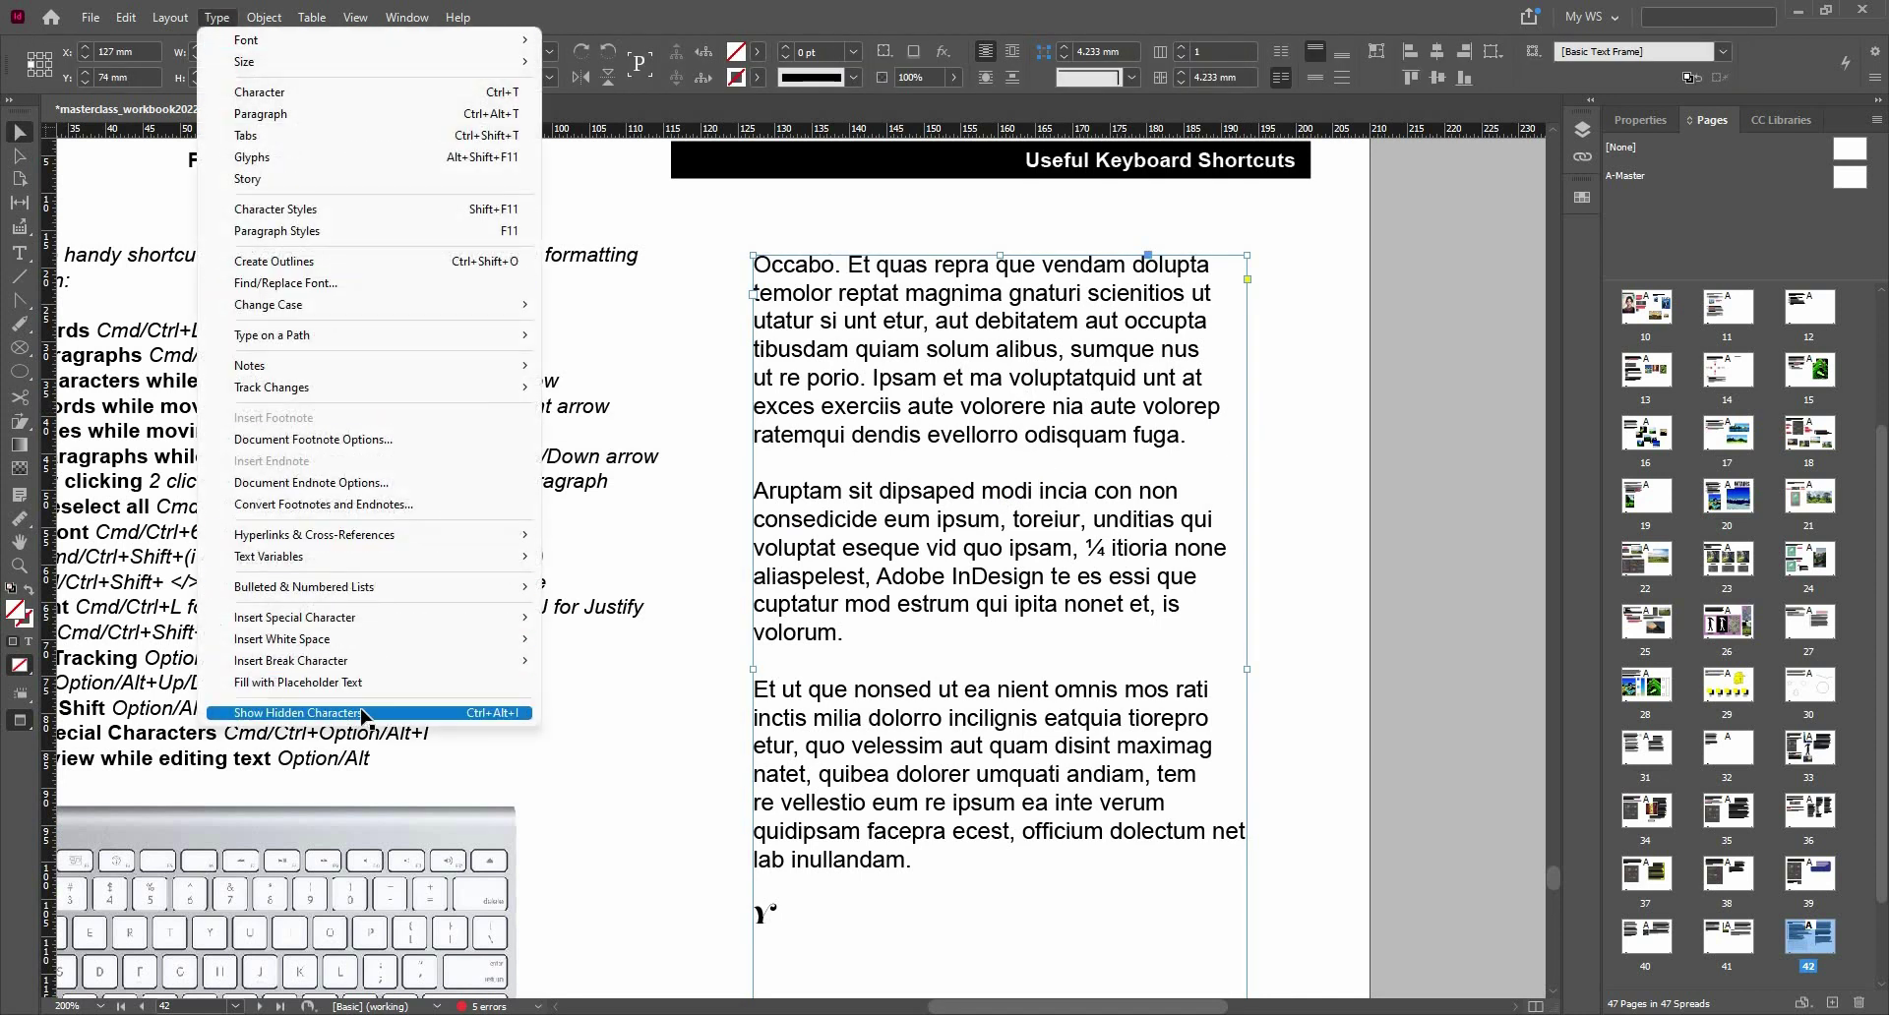
left_click(364, 713)
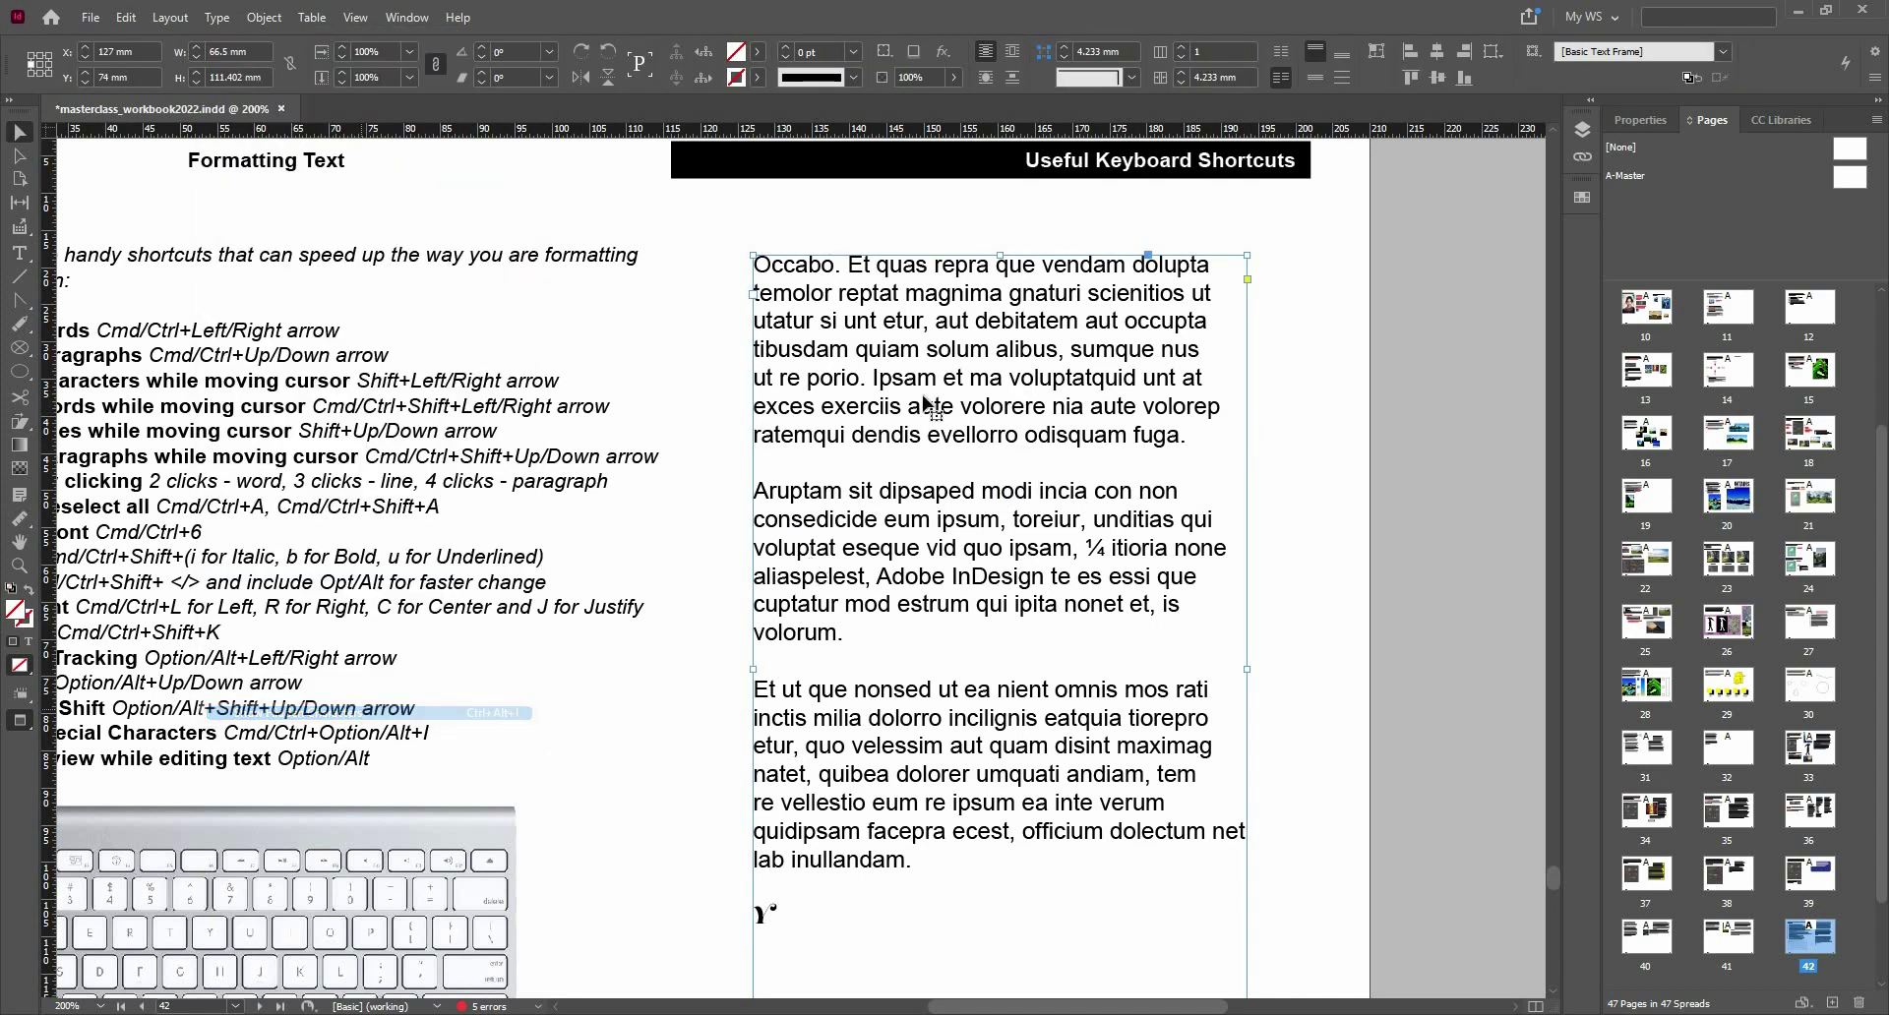
- Select all text in the placeholder frame, toggle the display of hidden characters, and reselect the frame
double_click(902, 350)
key("ctrl+a")
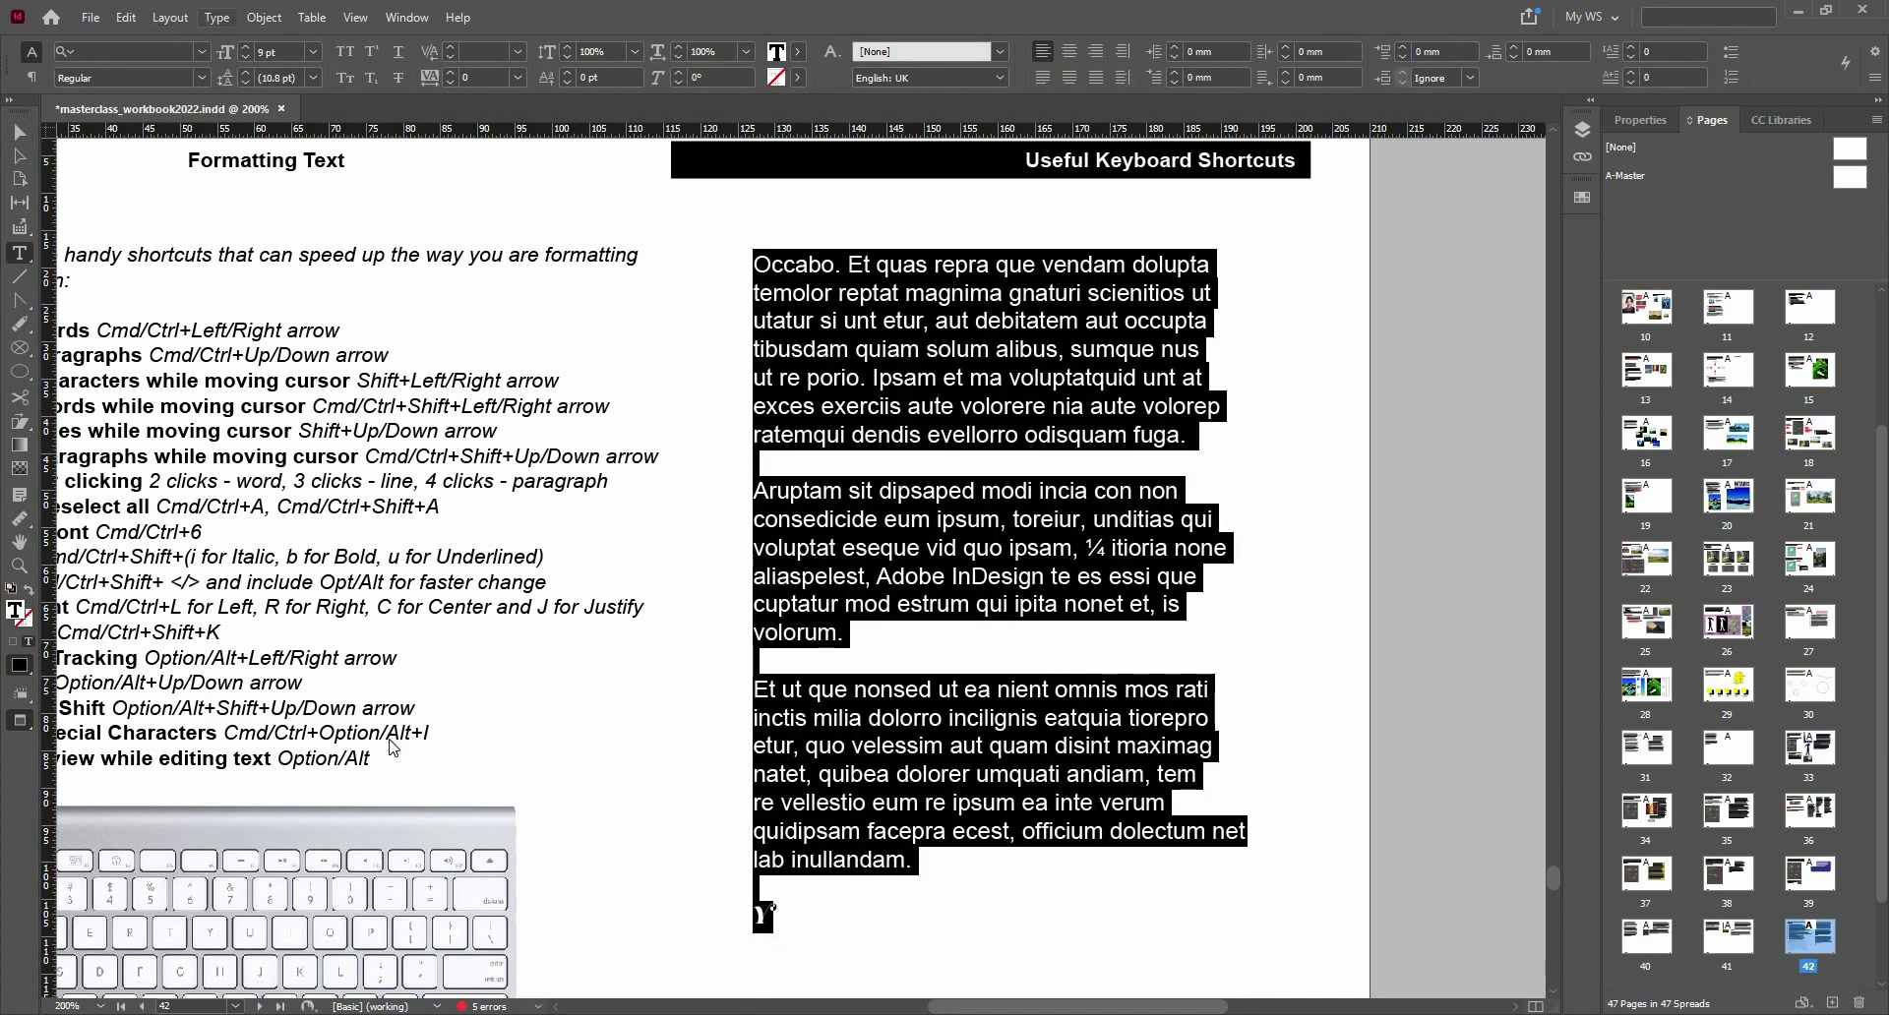
left_click(216, 17)
left_click(390, 712)
left_click(20, 132)
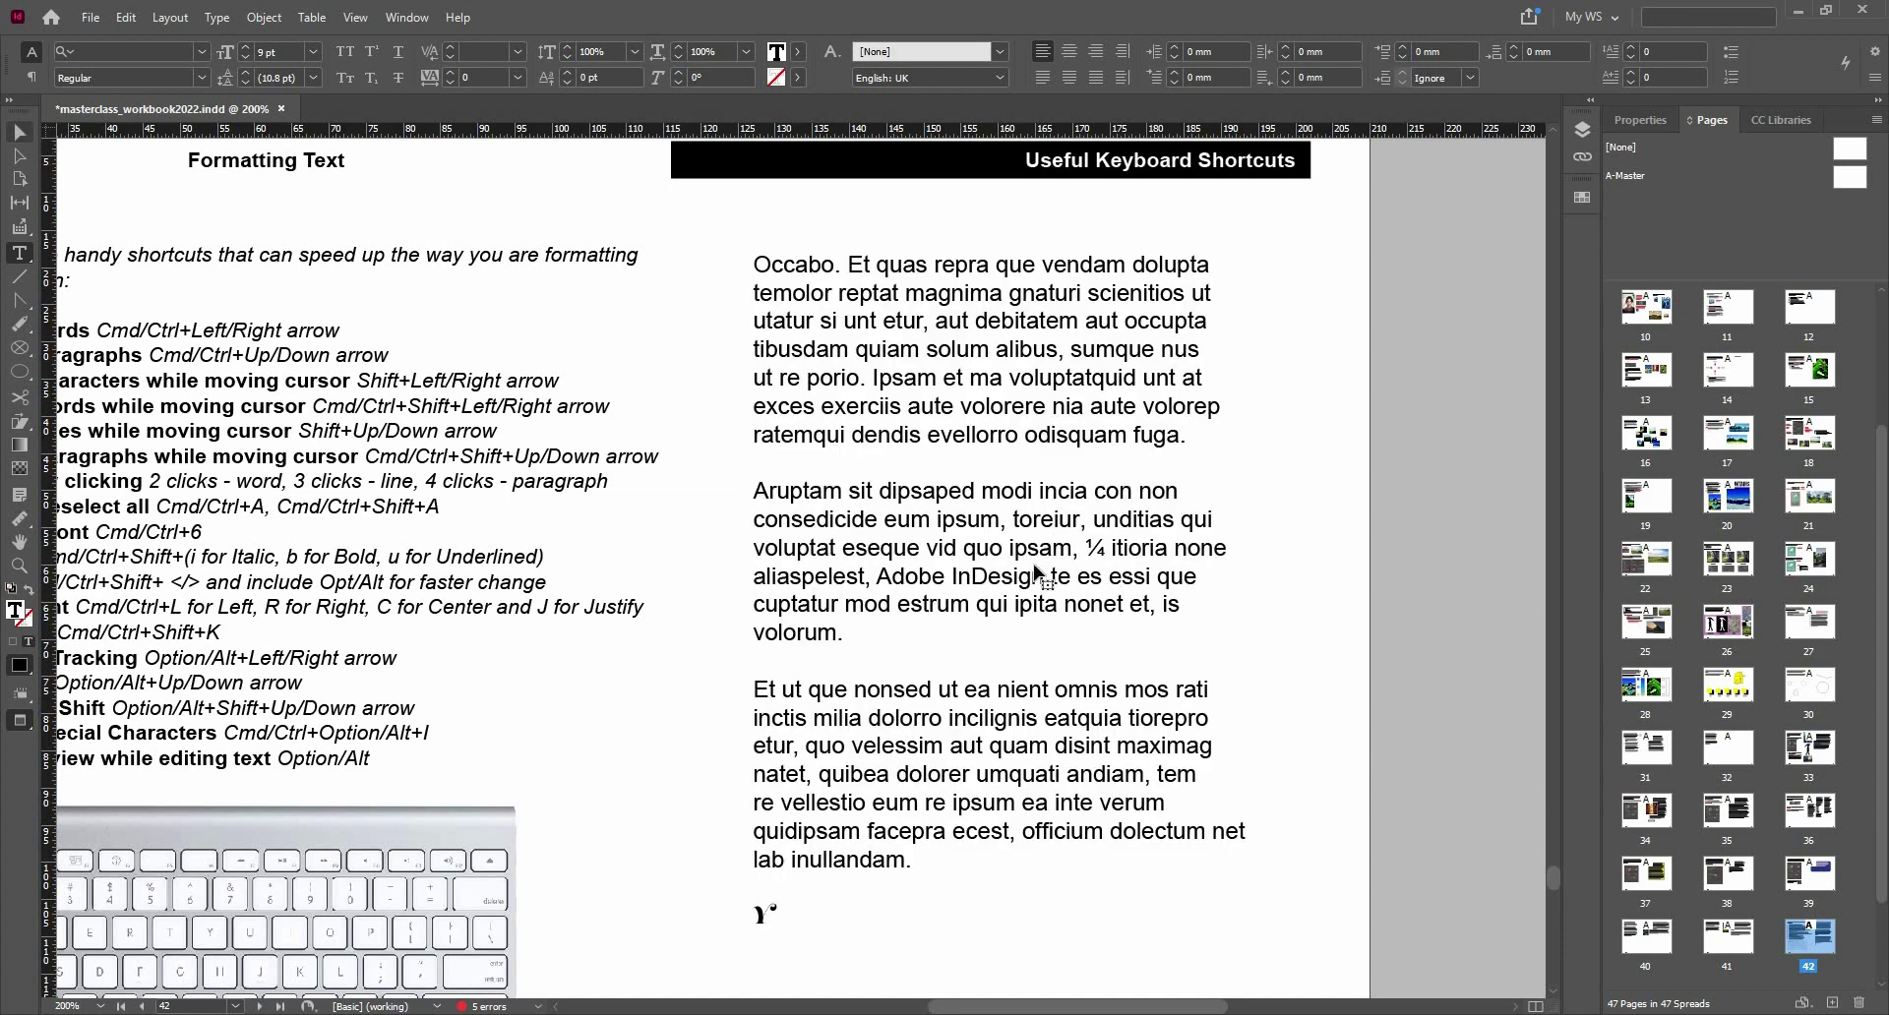
left_click(1027, 596)
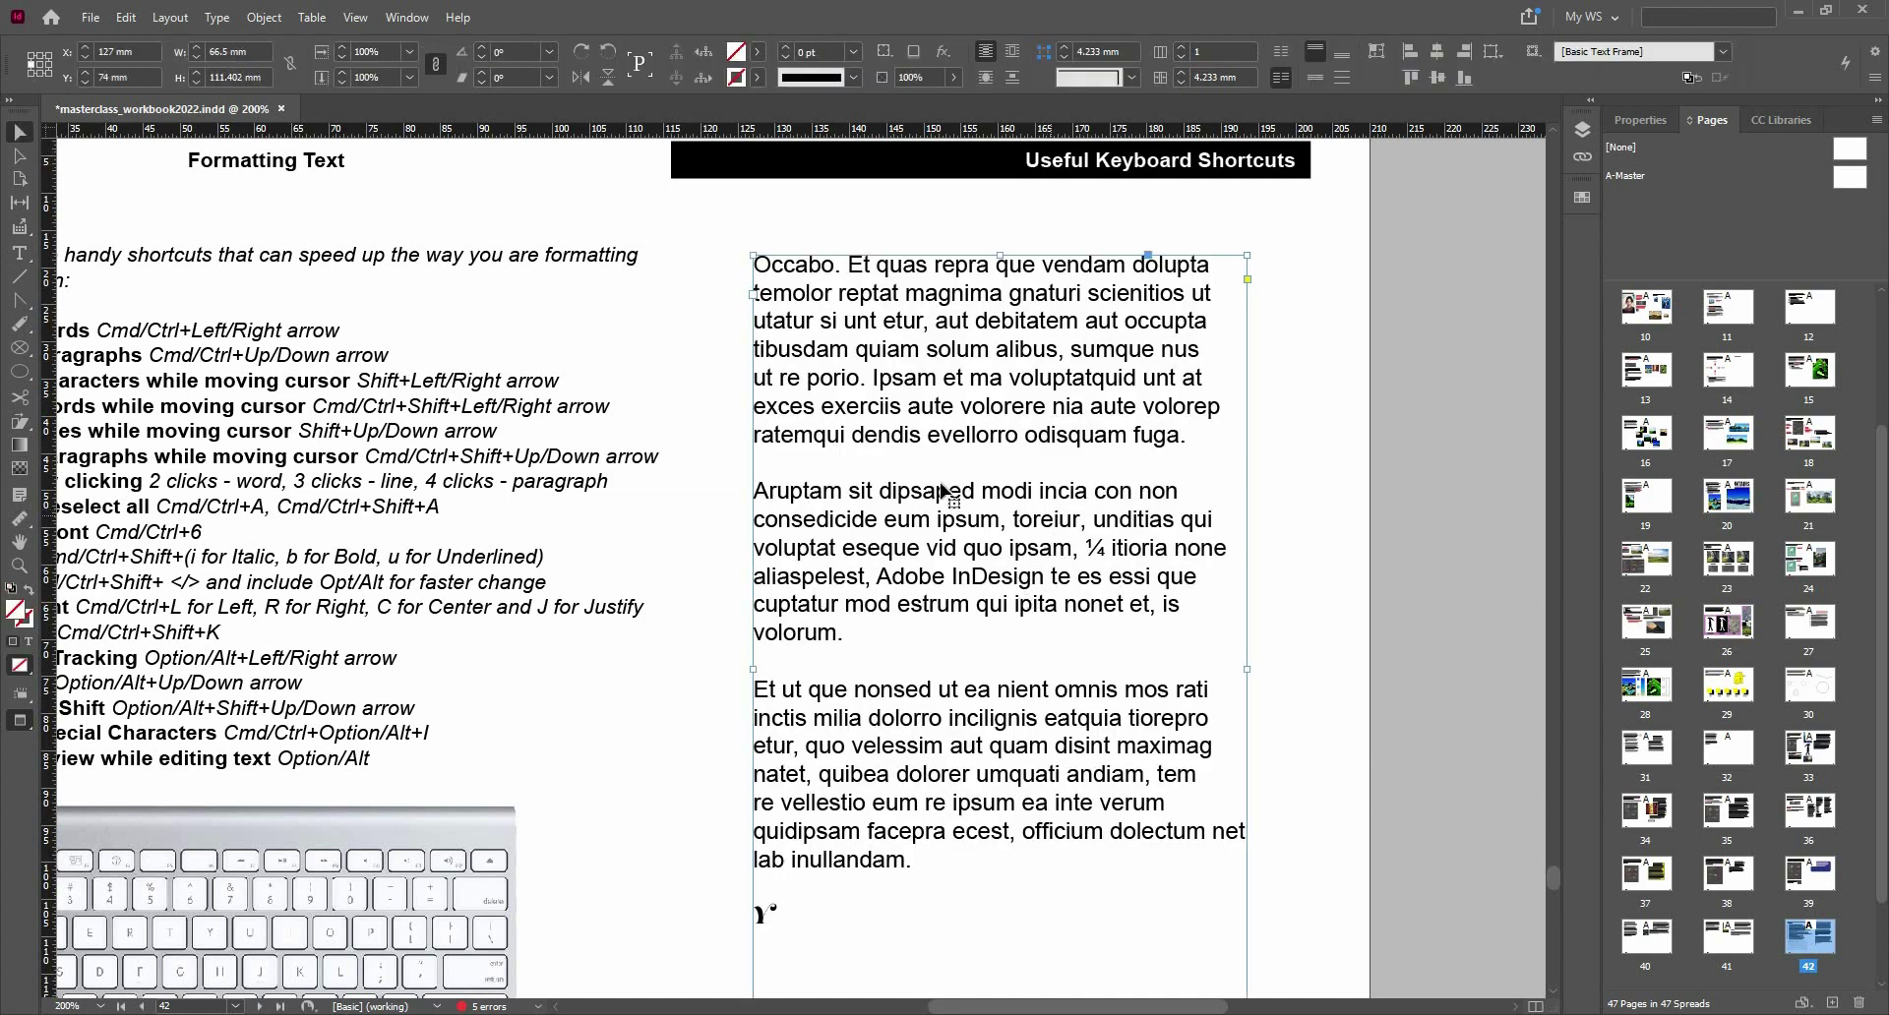
left_click(218, 18)
left_click(865, 586)
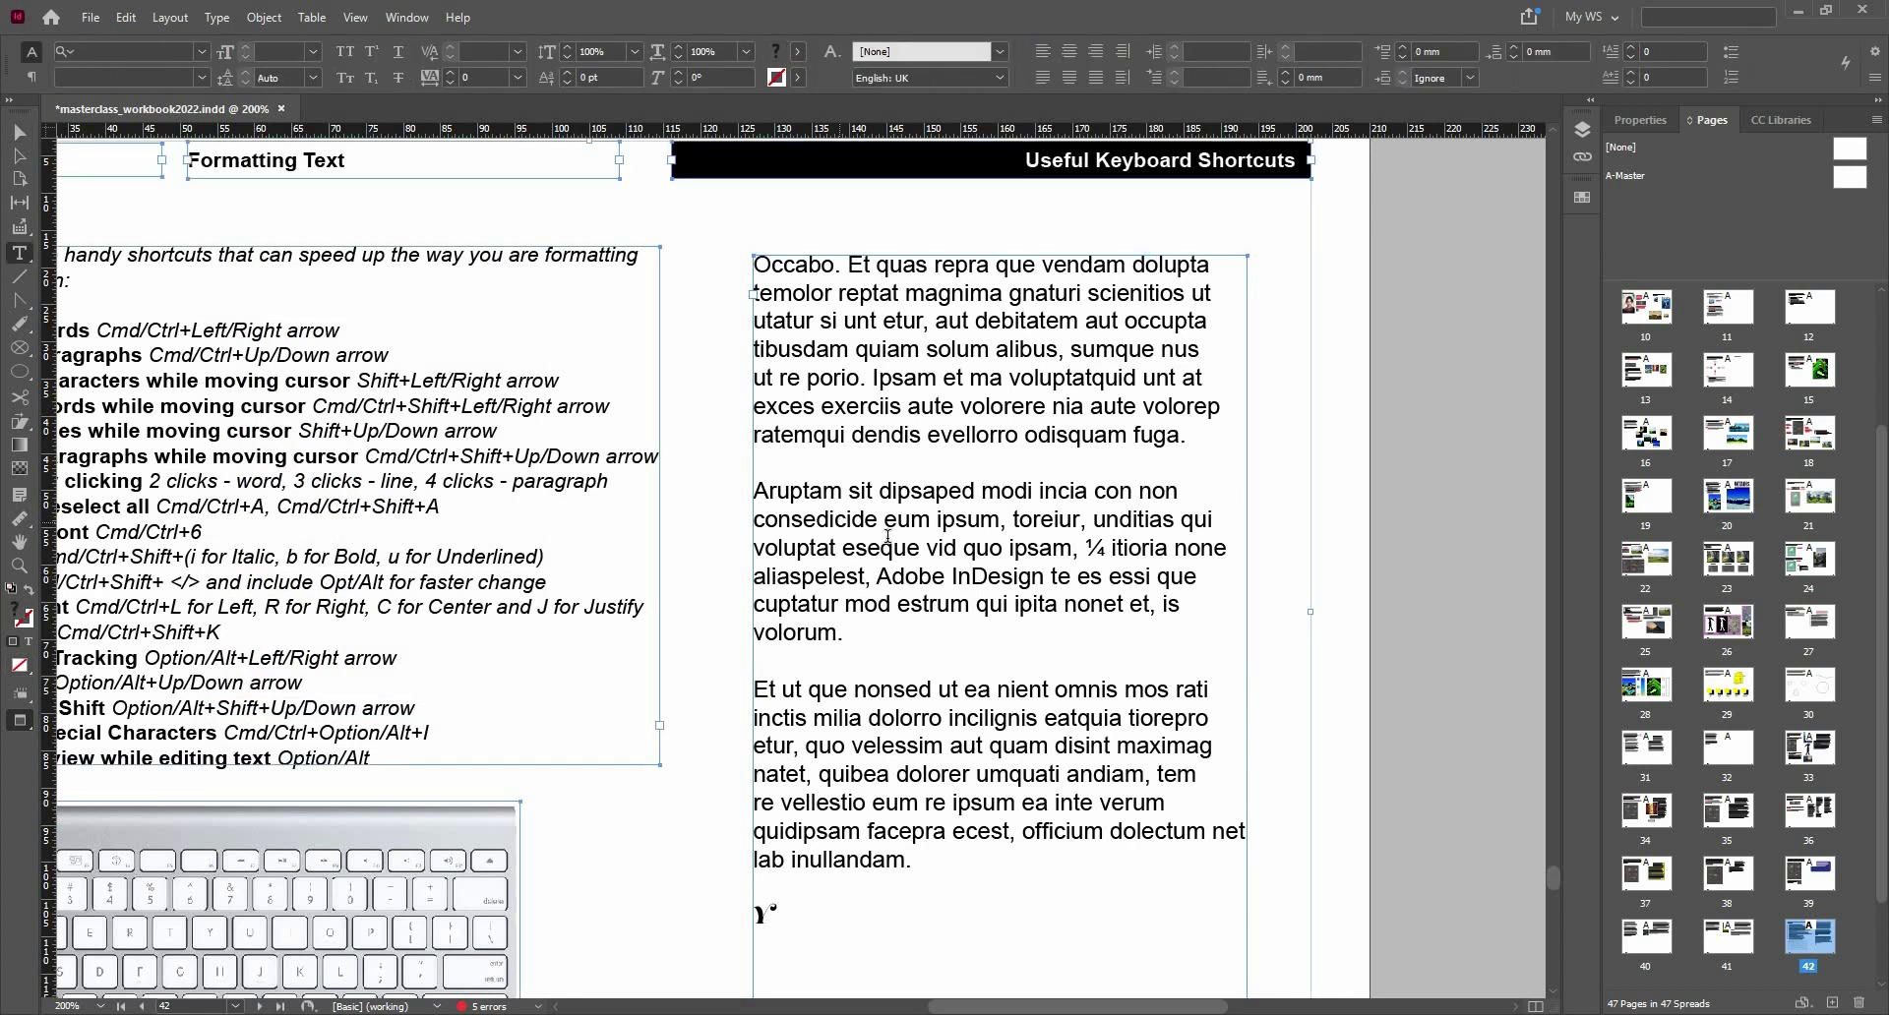
- Show hidden characters and leave Preview mode to examine the marks around "Adobe InDesign" in the middle paragraph
double_click(888, 546)
key("ctrl+a")
left_click(217, 18)
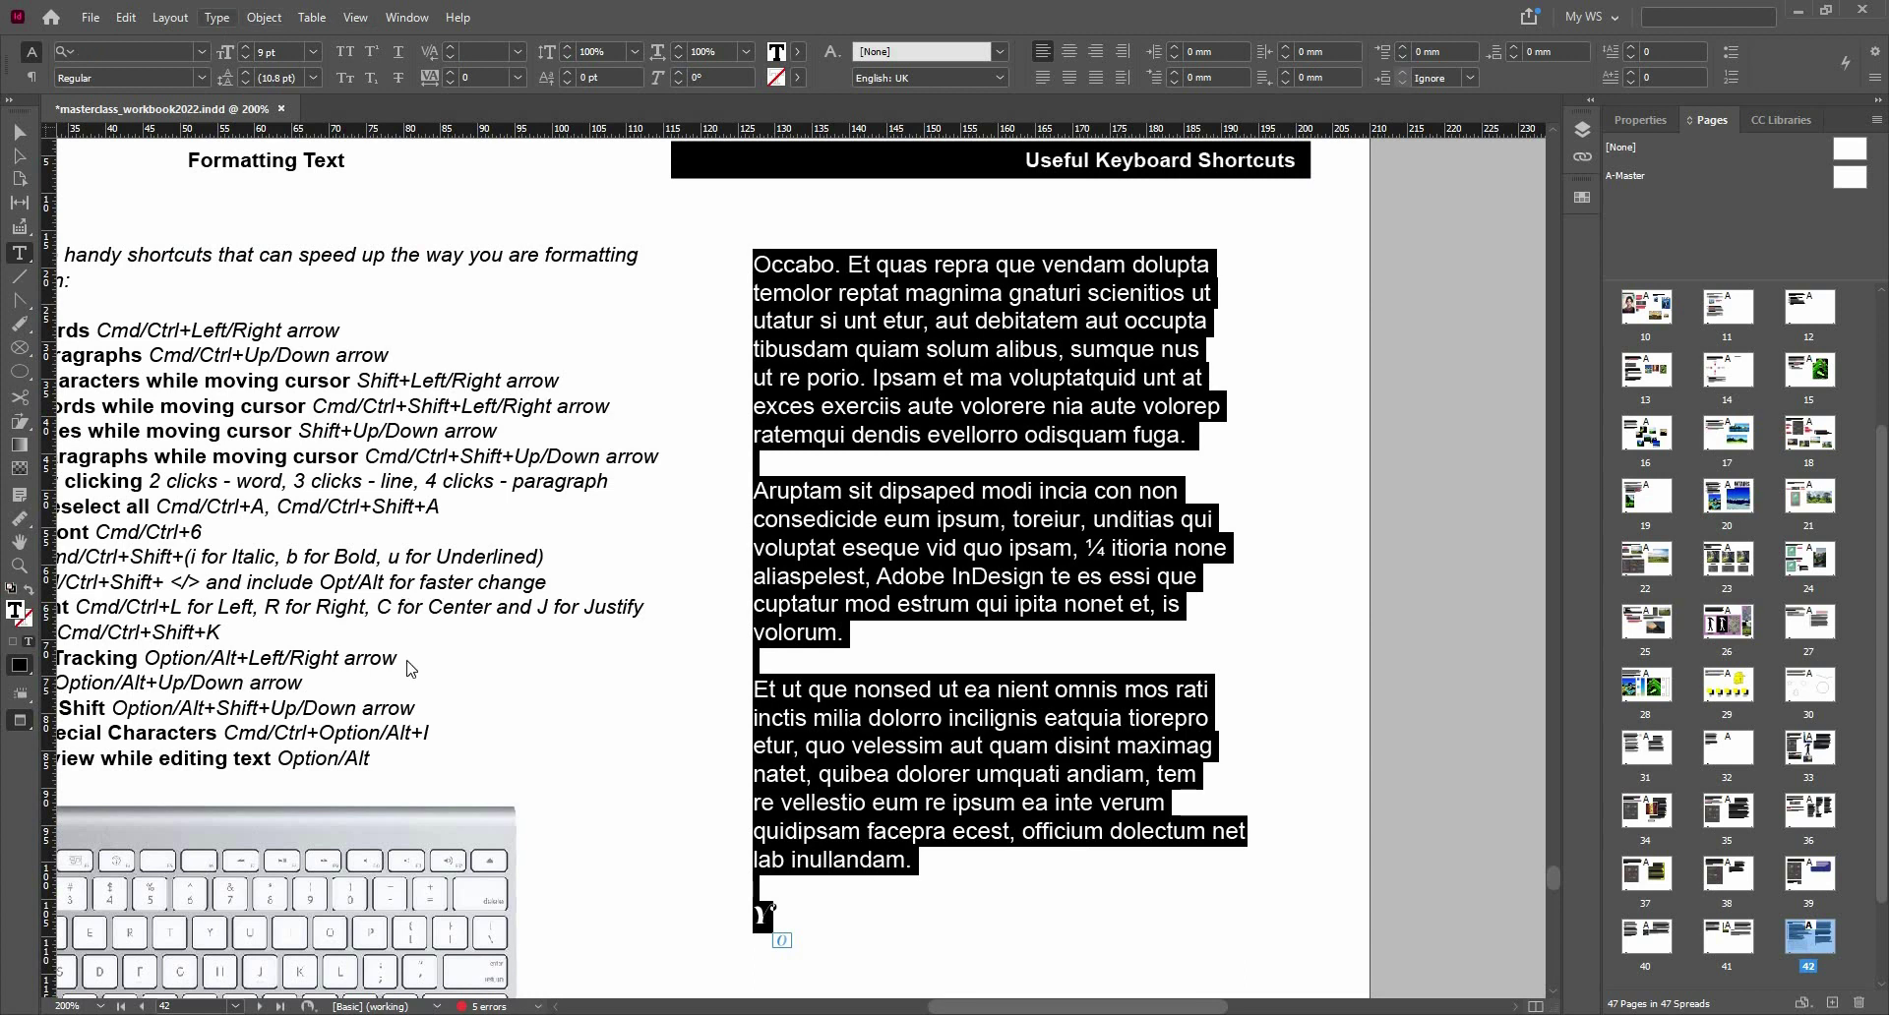
left_click(407, 712)
left_click(217, 17)
left_click(325, 712)
key("Escape")
key("w")
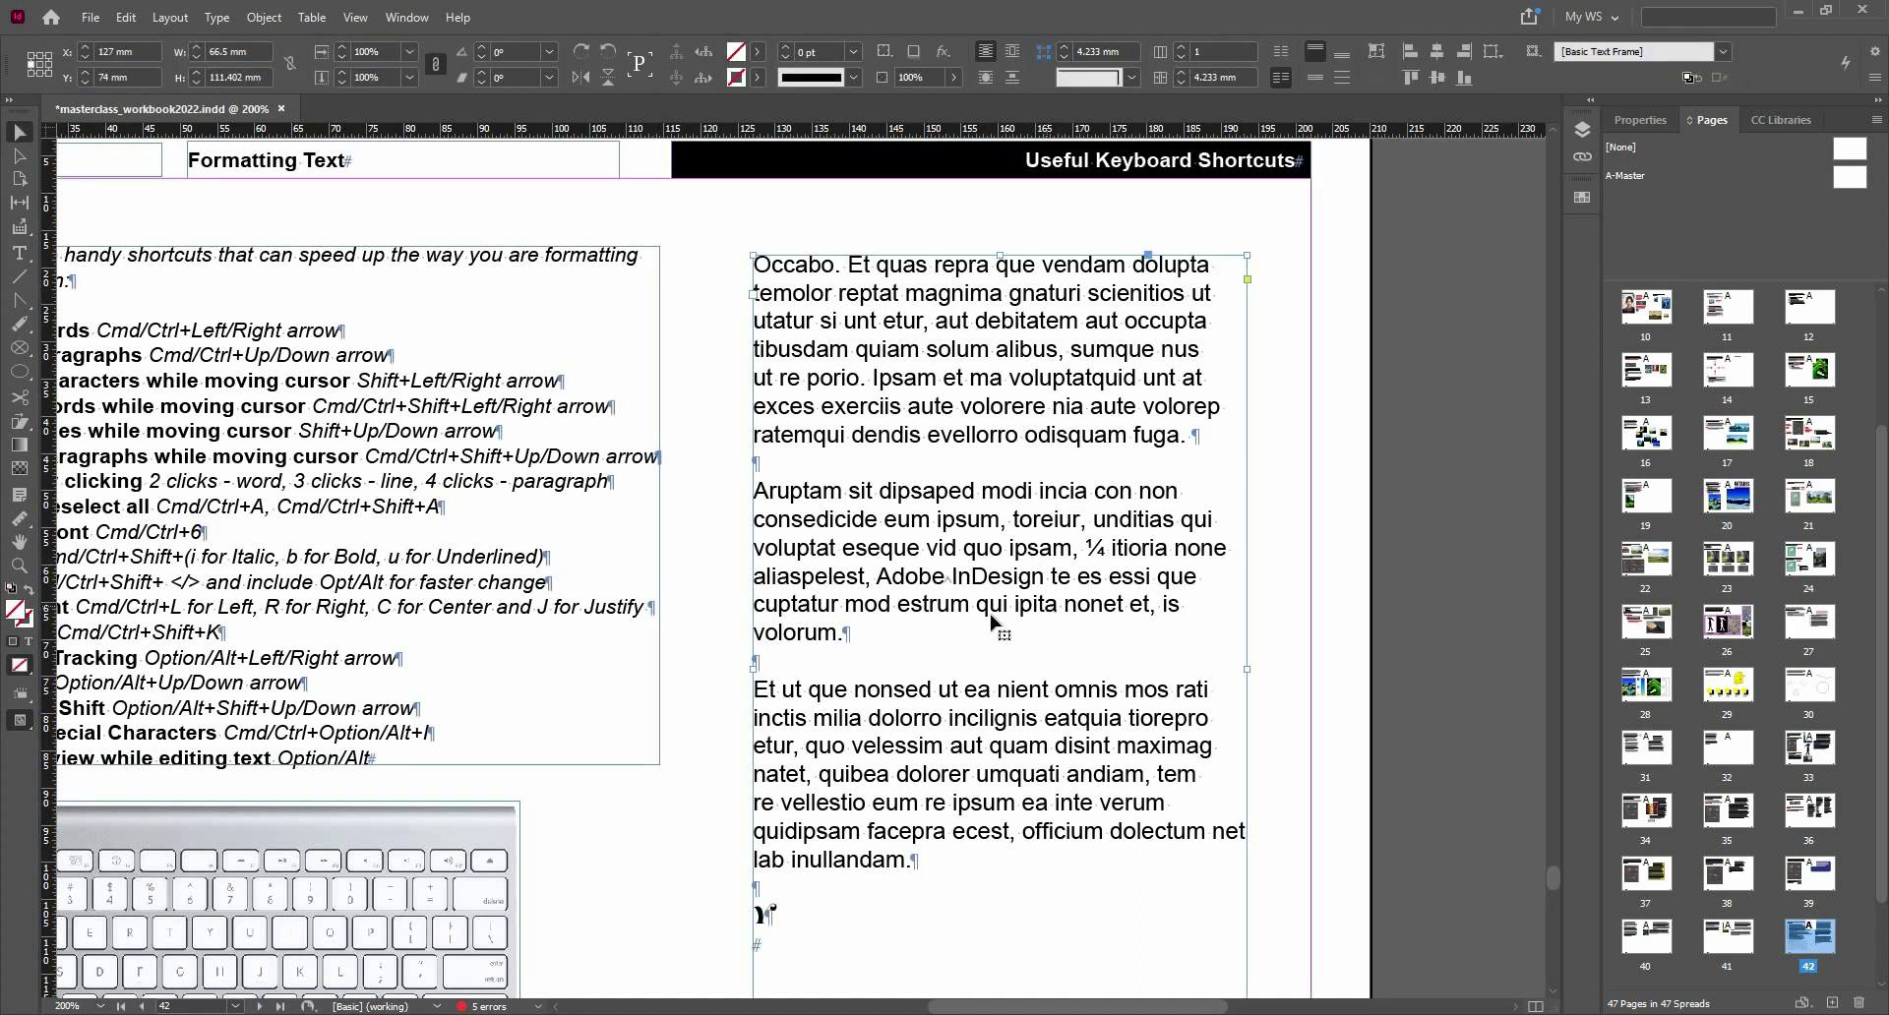
scroll(951, 753, "up", 1)
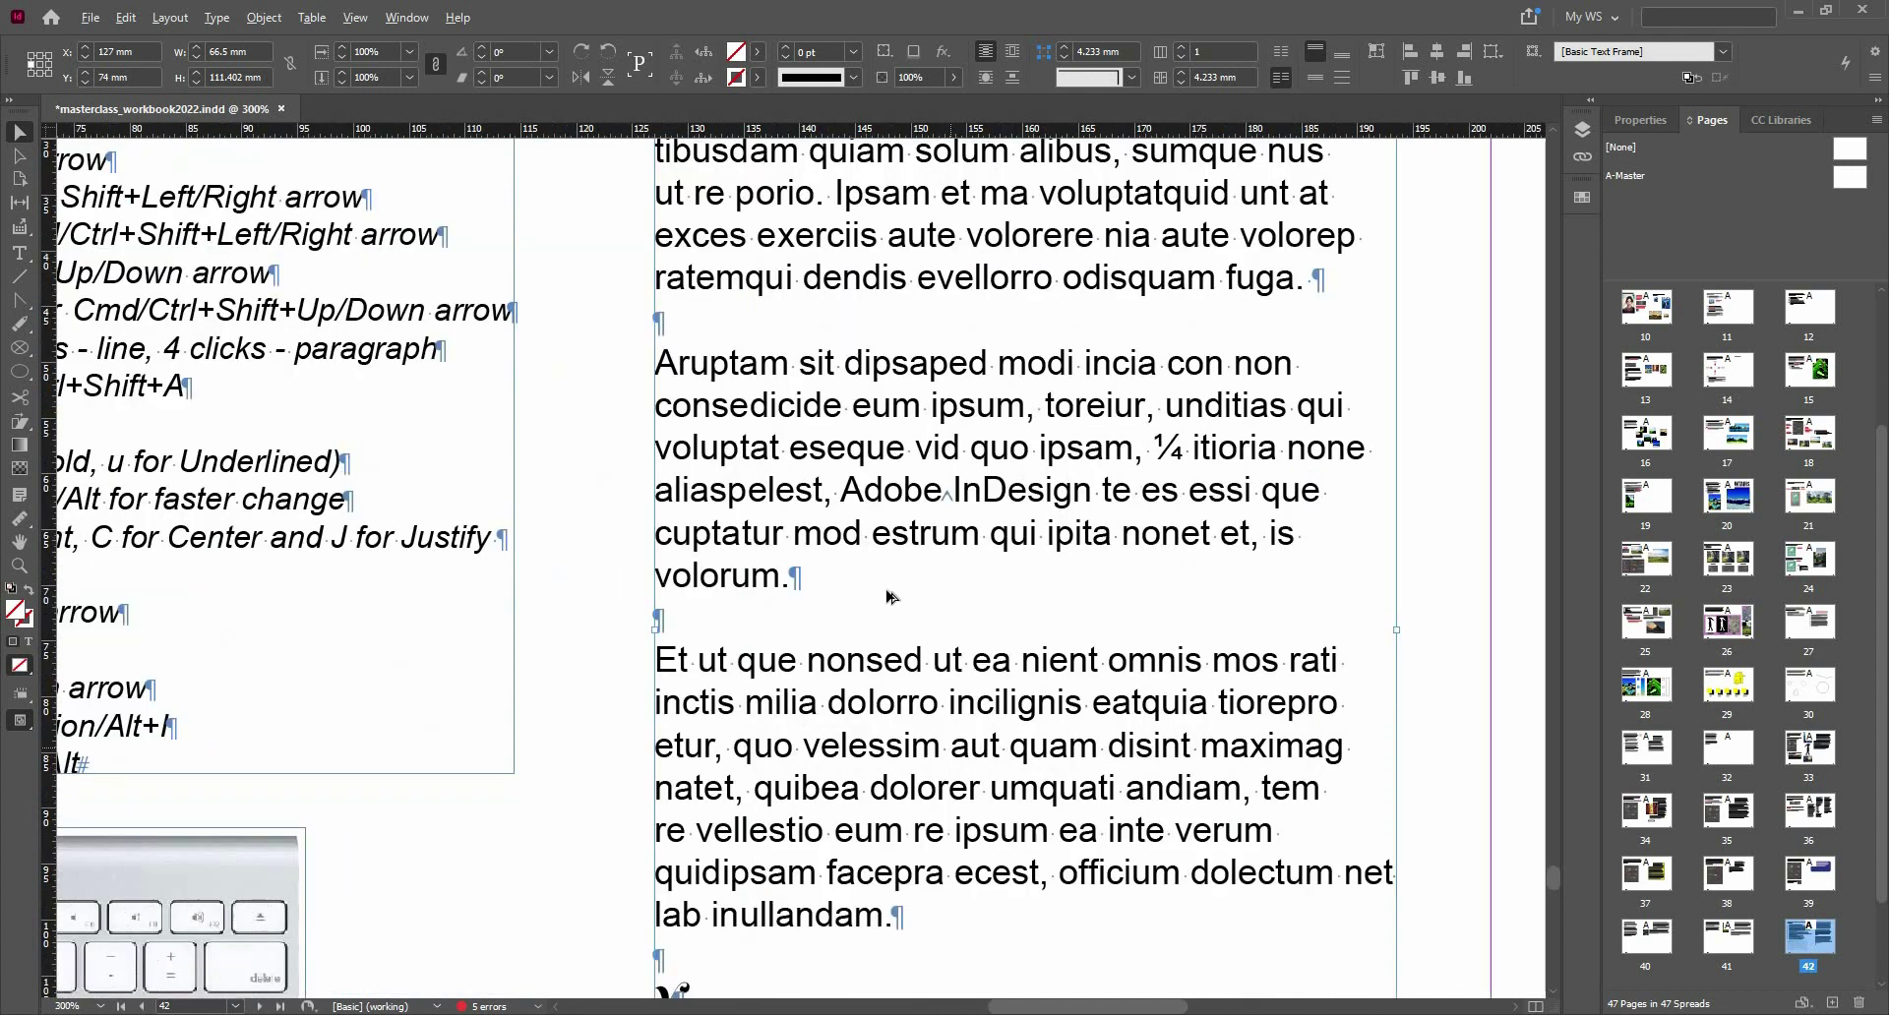
scroll(961, 497, "up", 1)
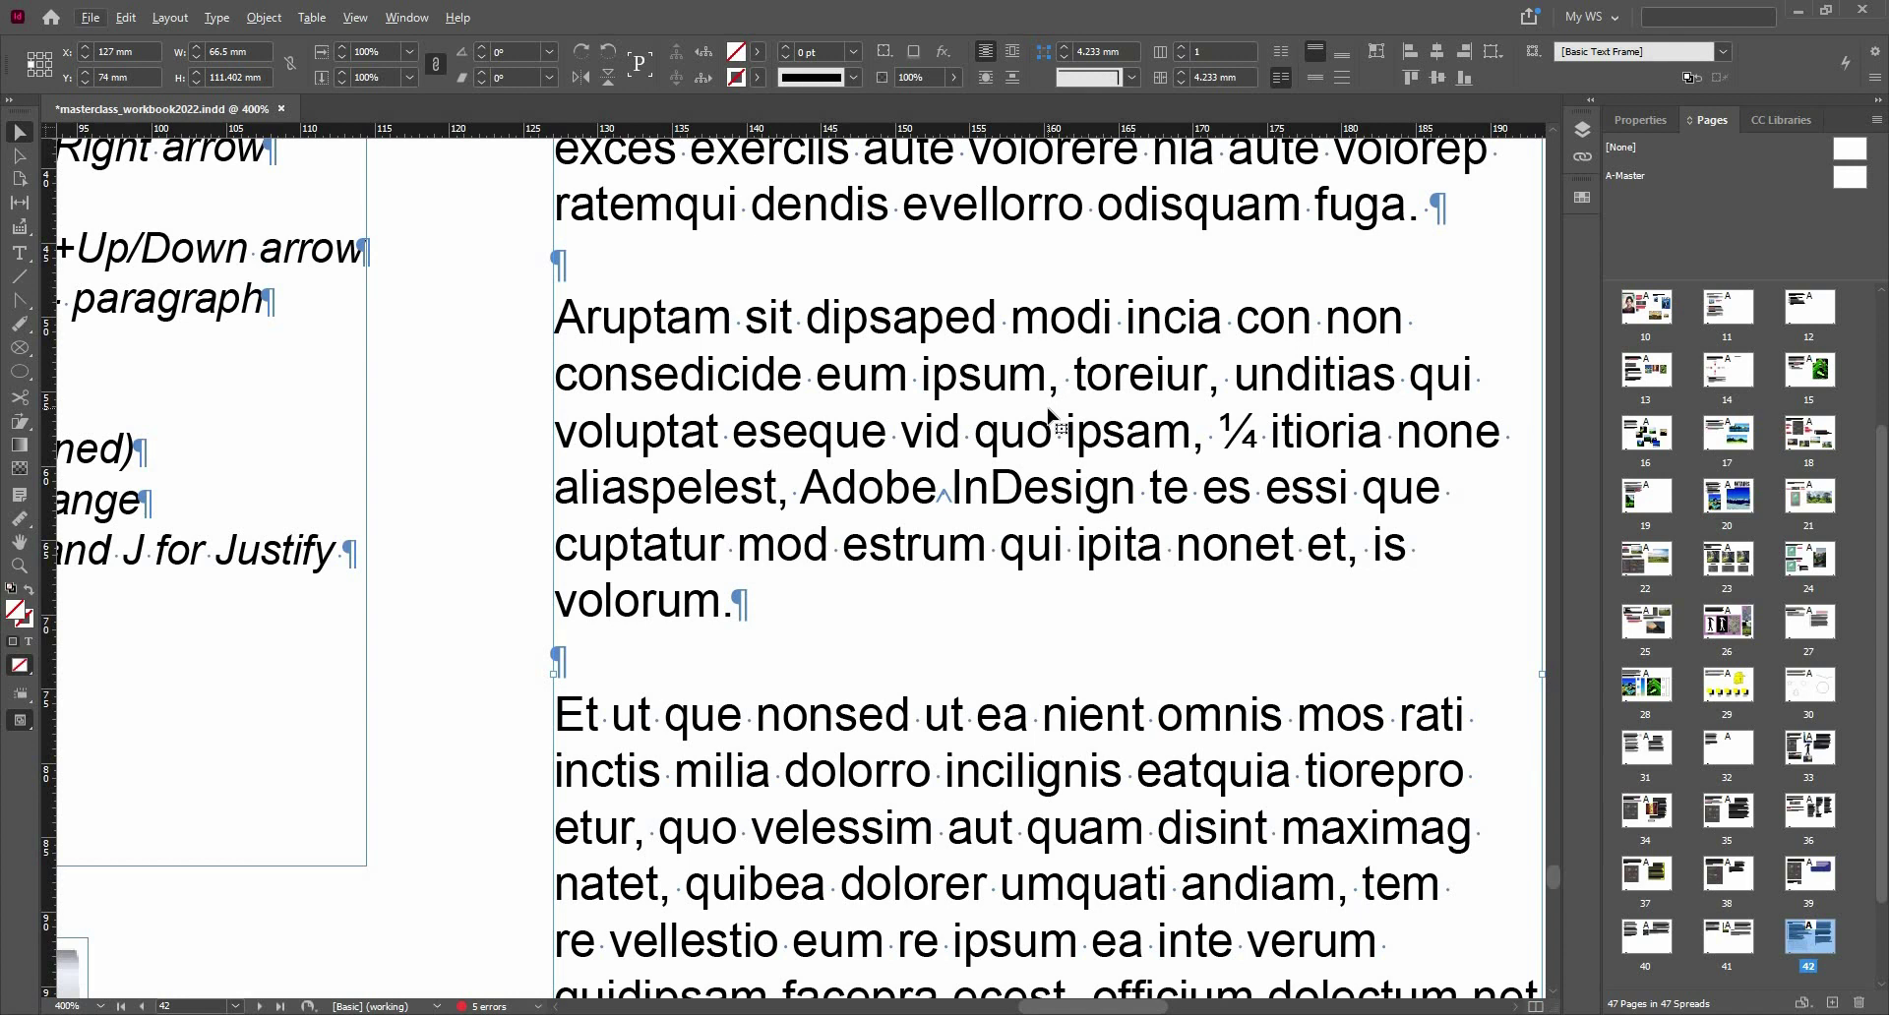
- Fit the page in the window, return to Preview mode and deselect the text frame
key("ctrl+0")
key("w")
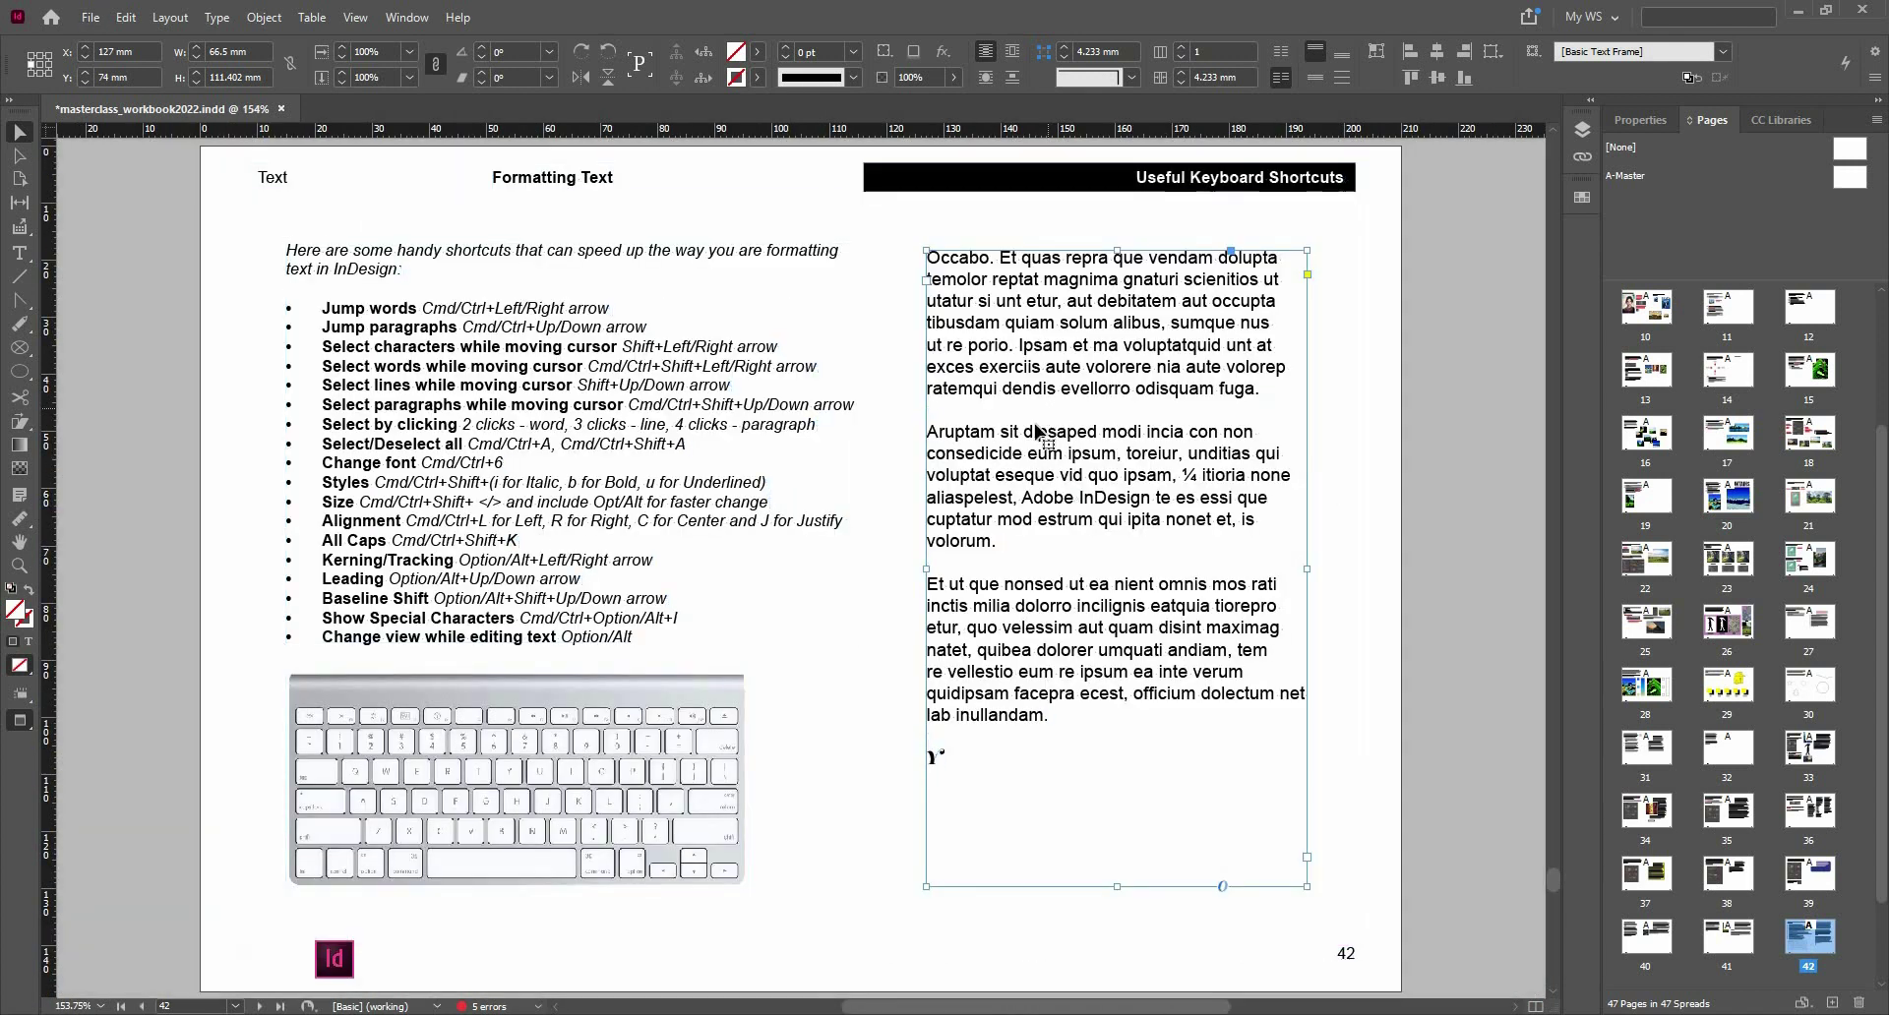
left_click(887, 617)
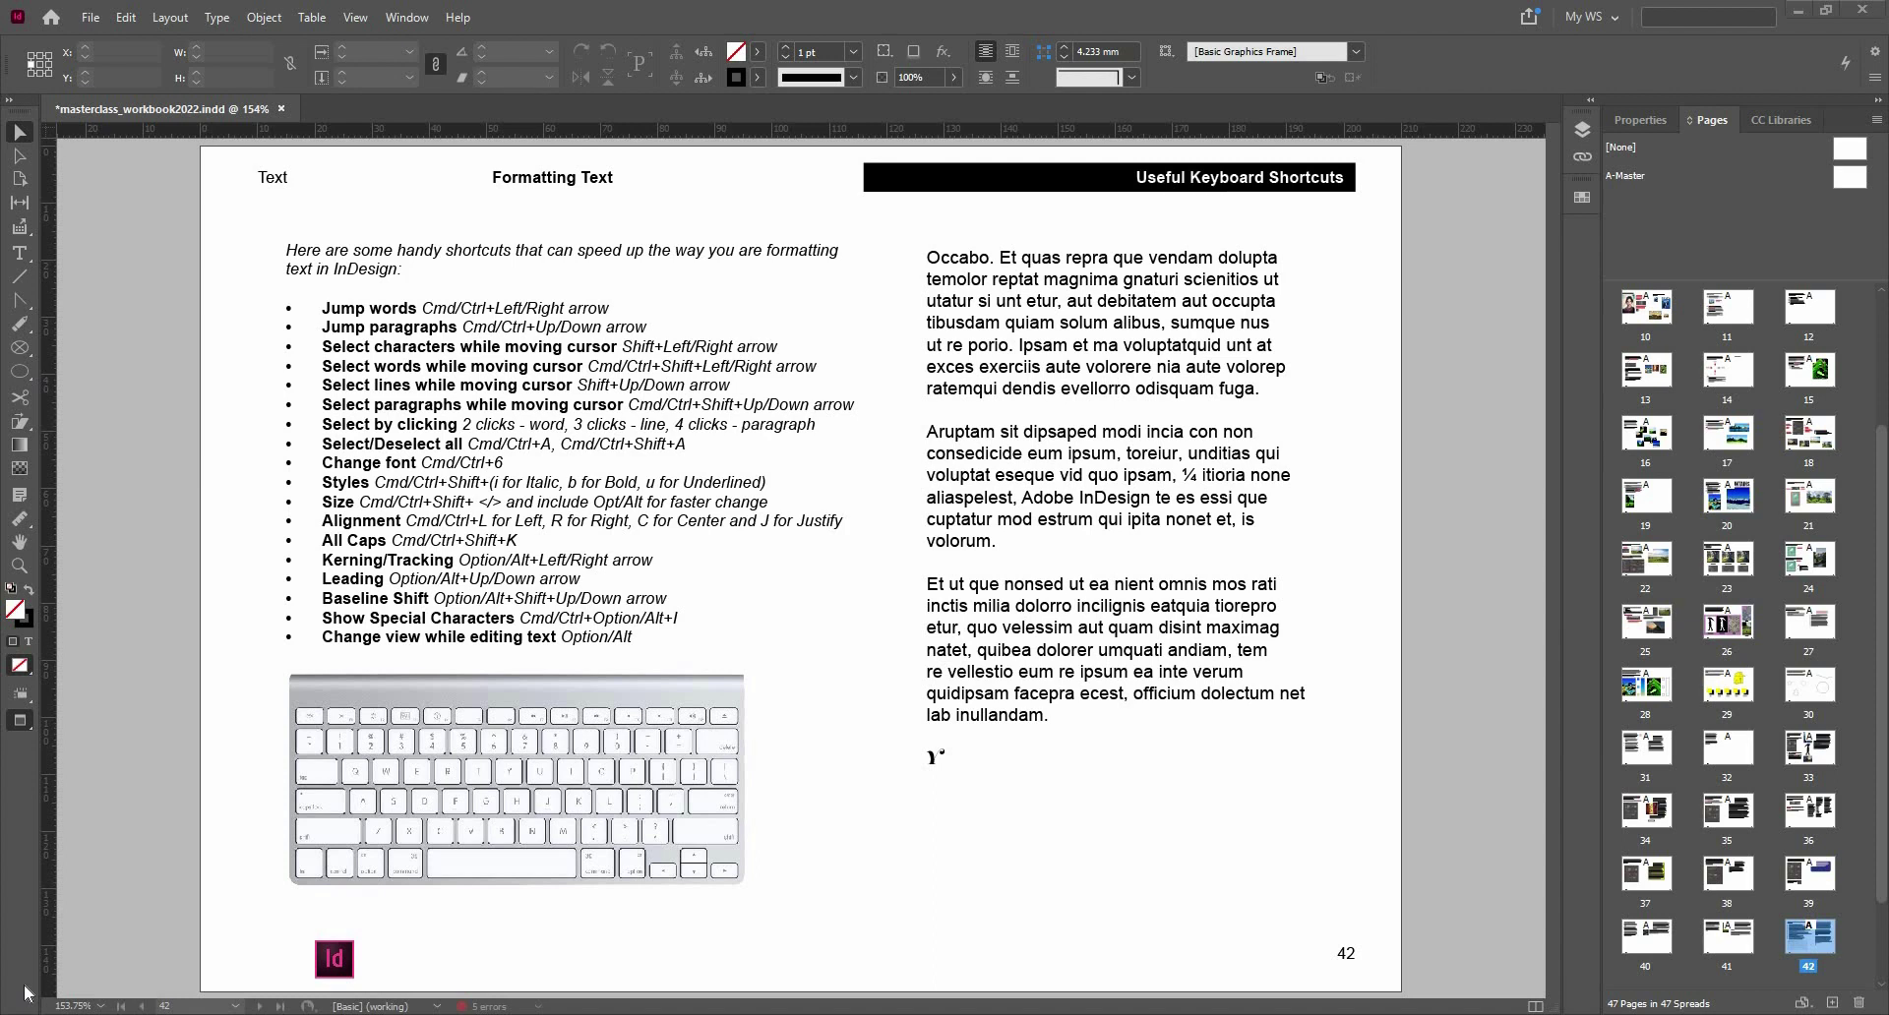
- Switch back to Normal view and delete the ornamental glyph and the empty paragraph at the end of the placeholder text
left_click(996, 604)
key("w")
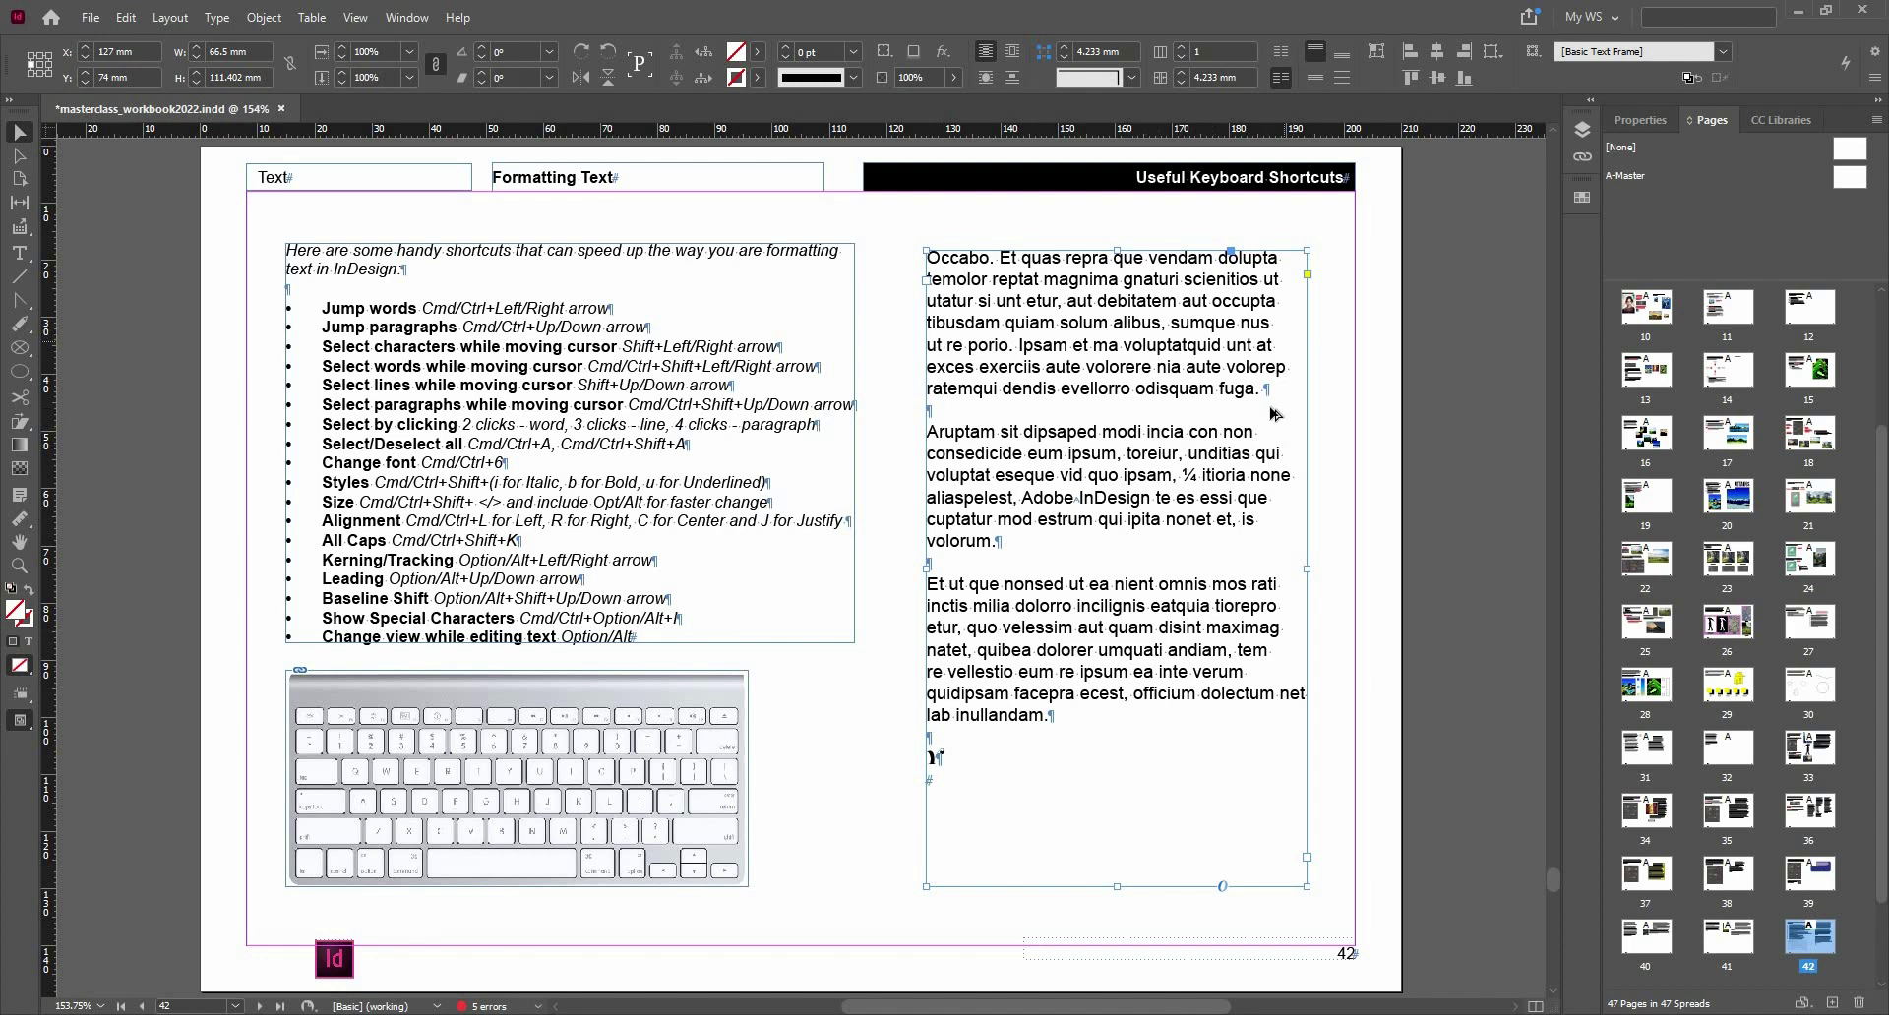
scroll(1271, 413, "up", 1)
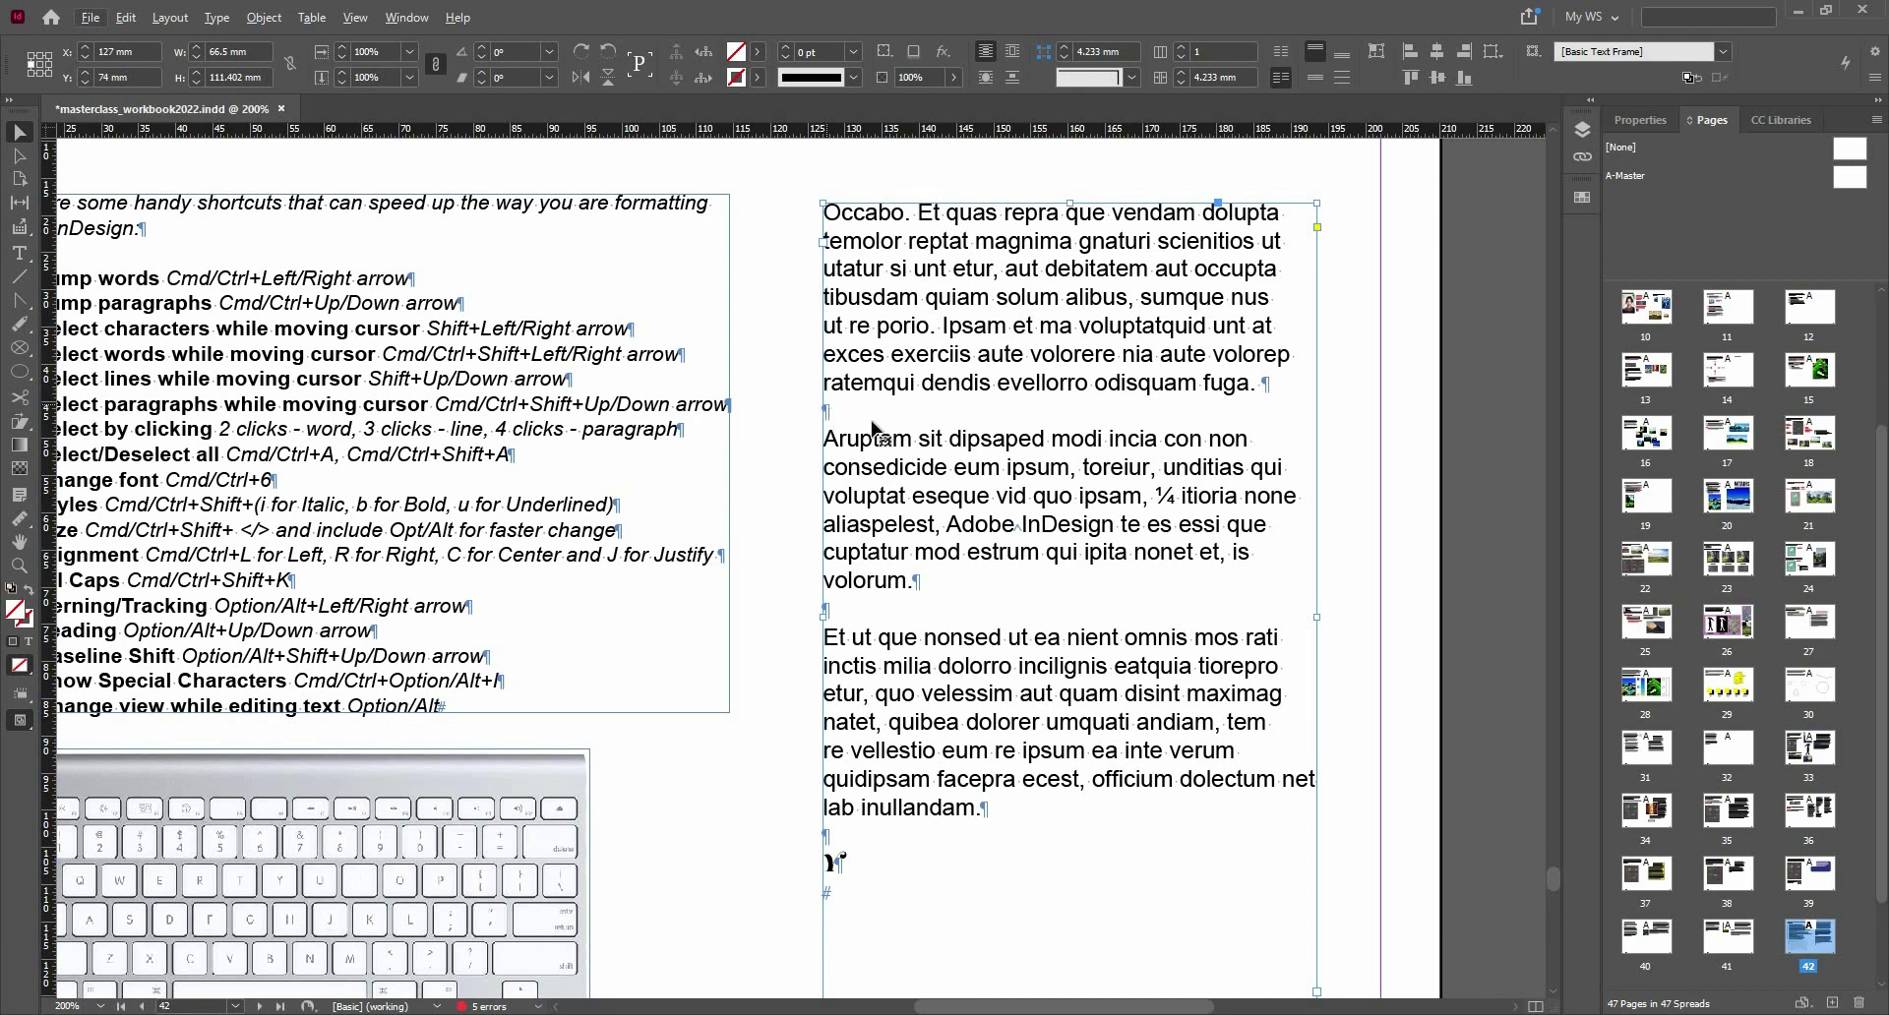
key("t")
triple_click(834, 861)
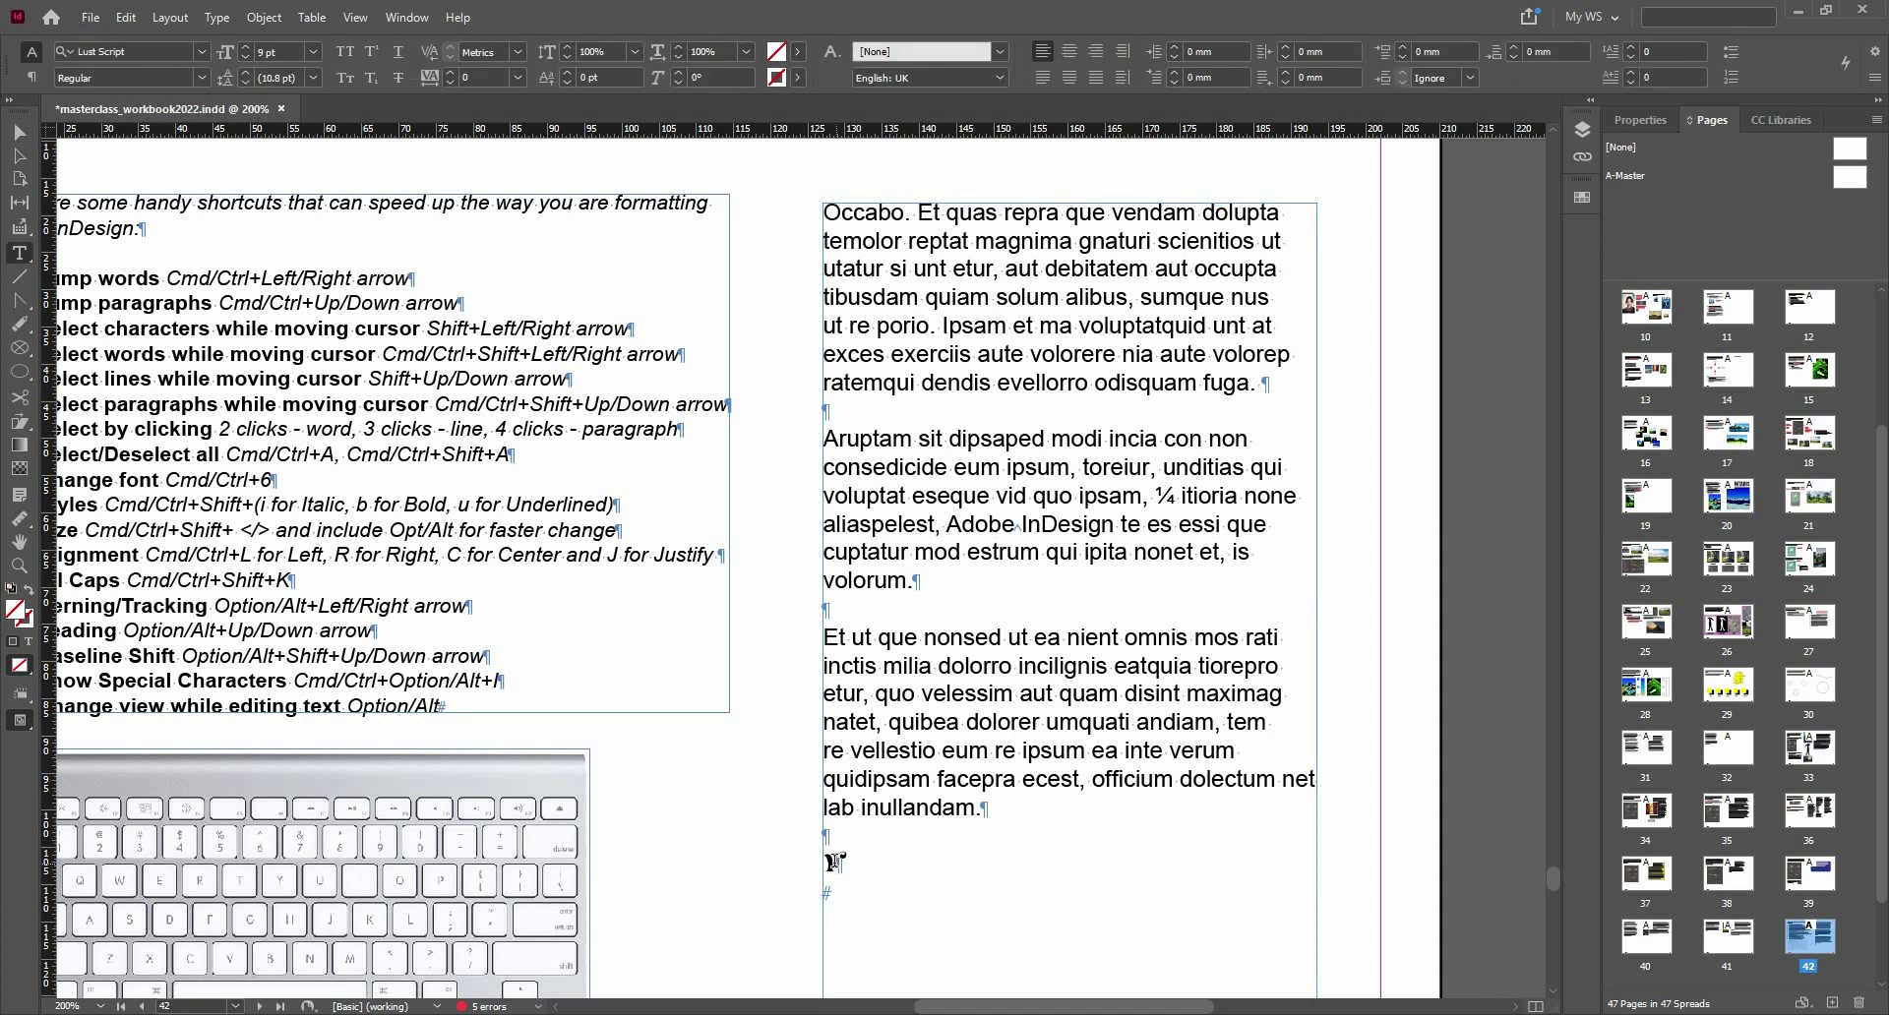
key("BackSpace")
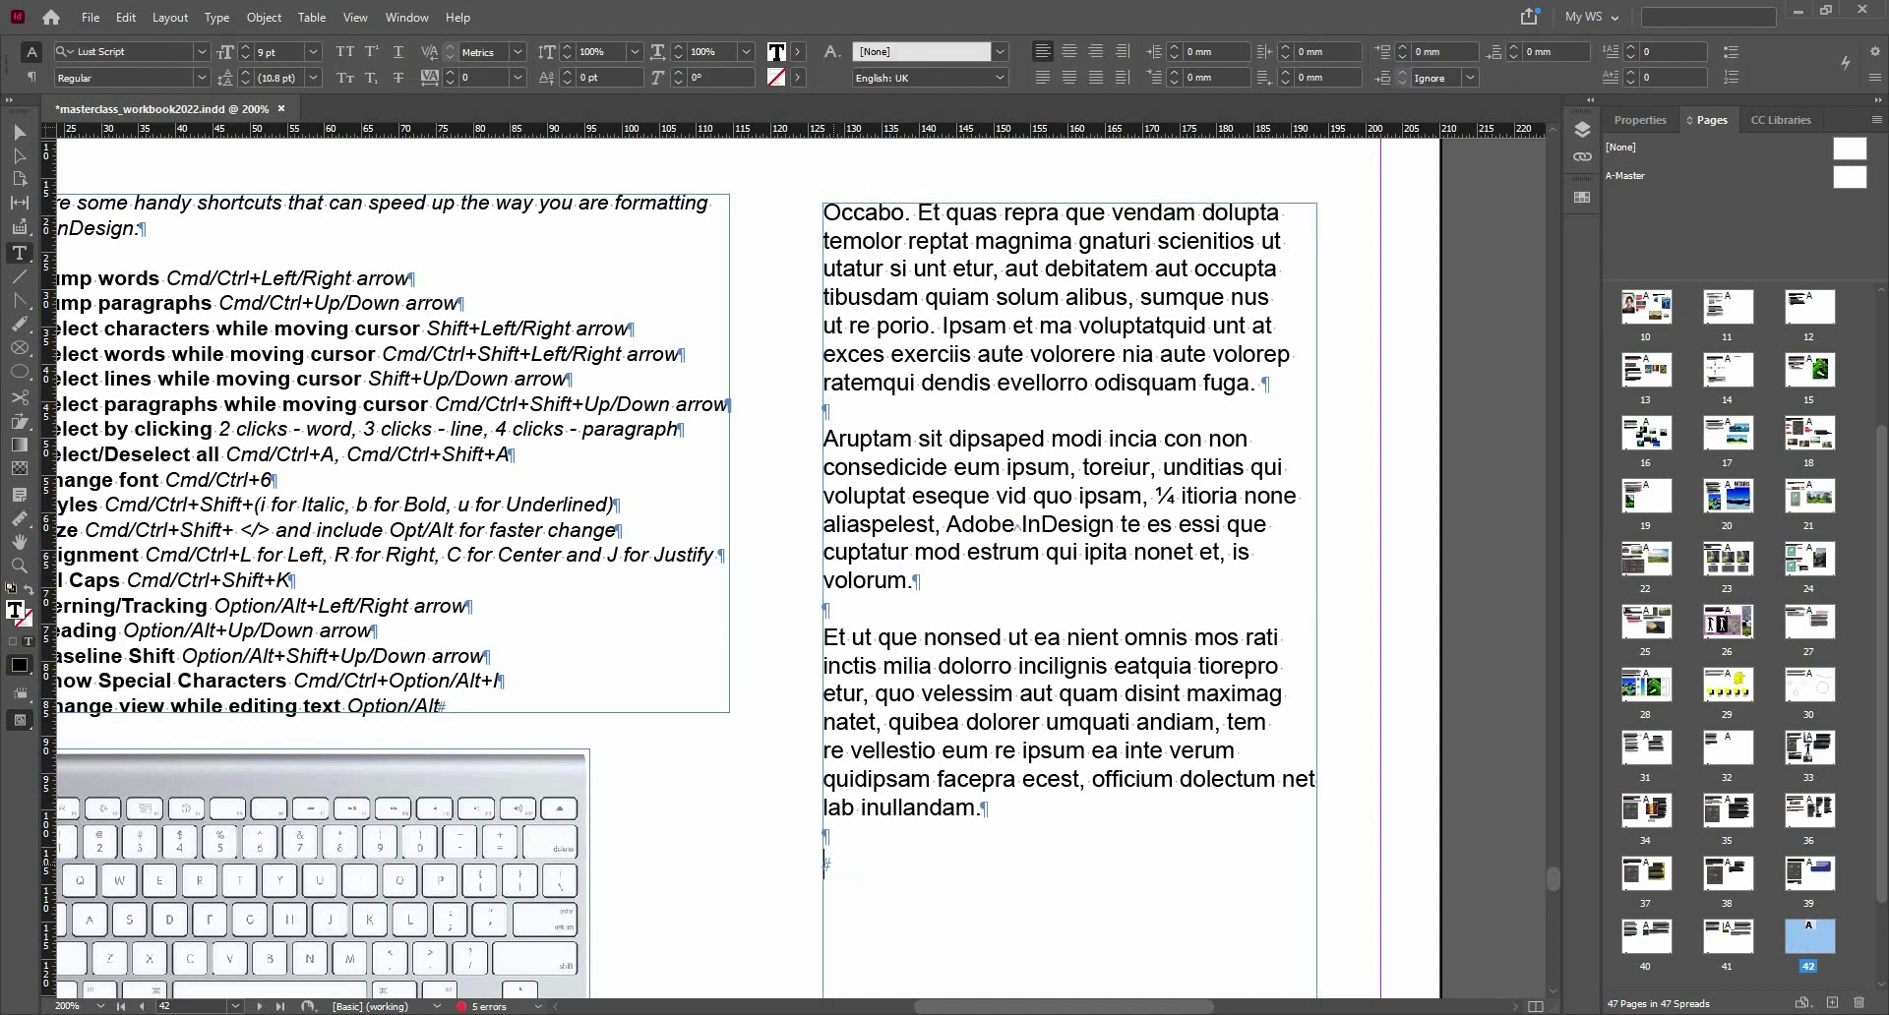
key("BackSpace")
left_click(26, 136)
left_click(1024, 390)
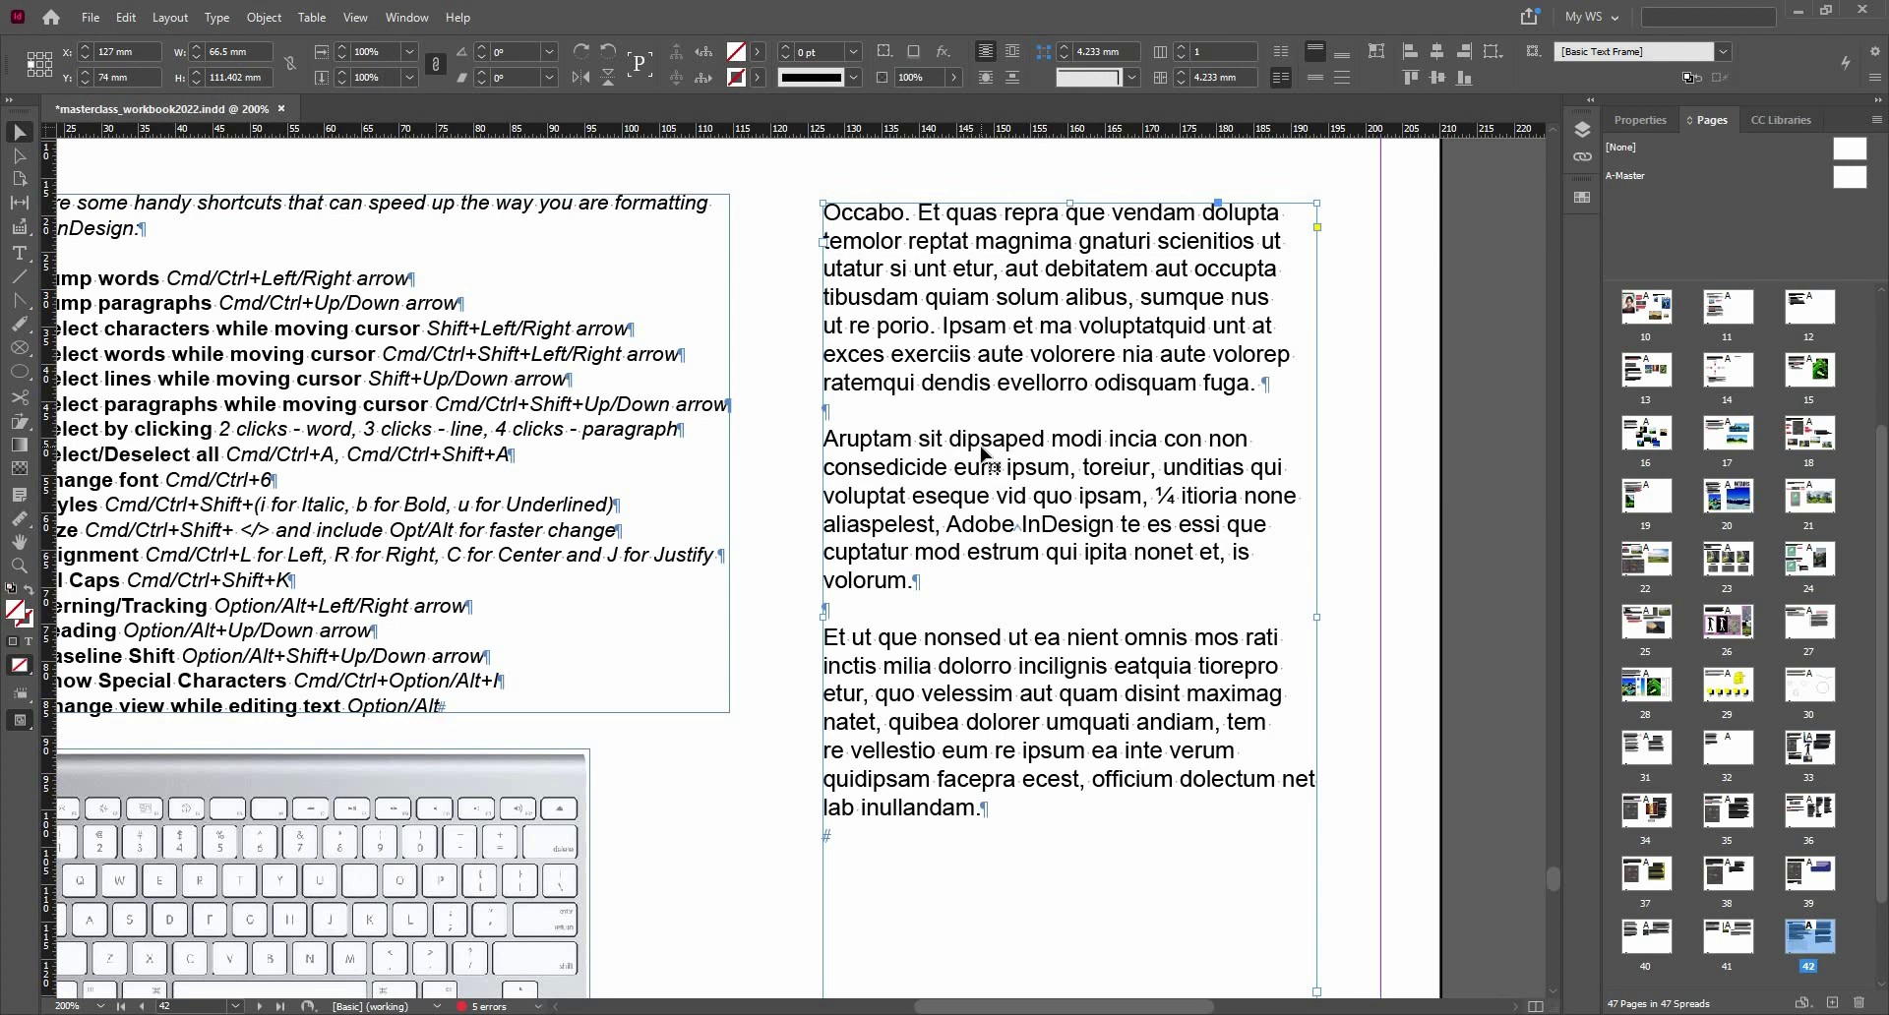
- Delete the empty paragraphs before "Aruptam sit dipsaped" and "Et ut que nonsed"
double_click(826, 440)
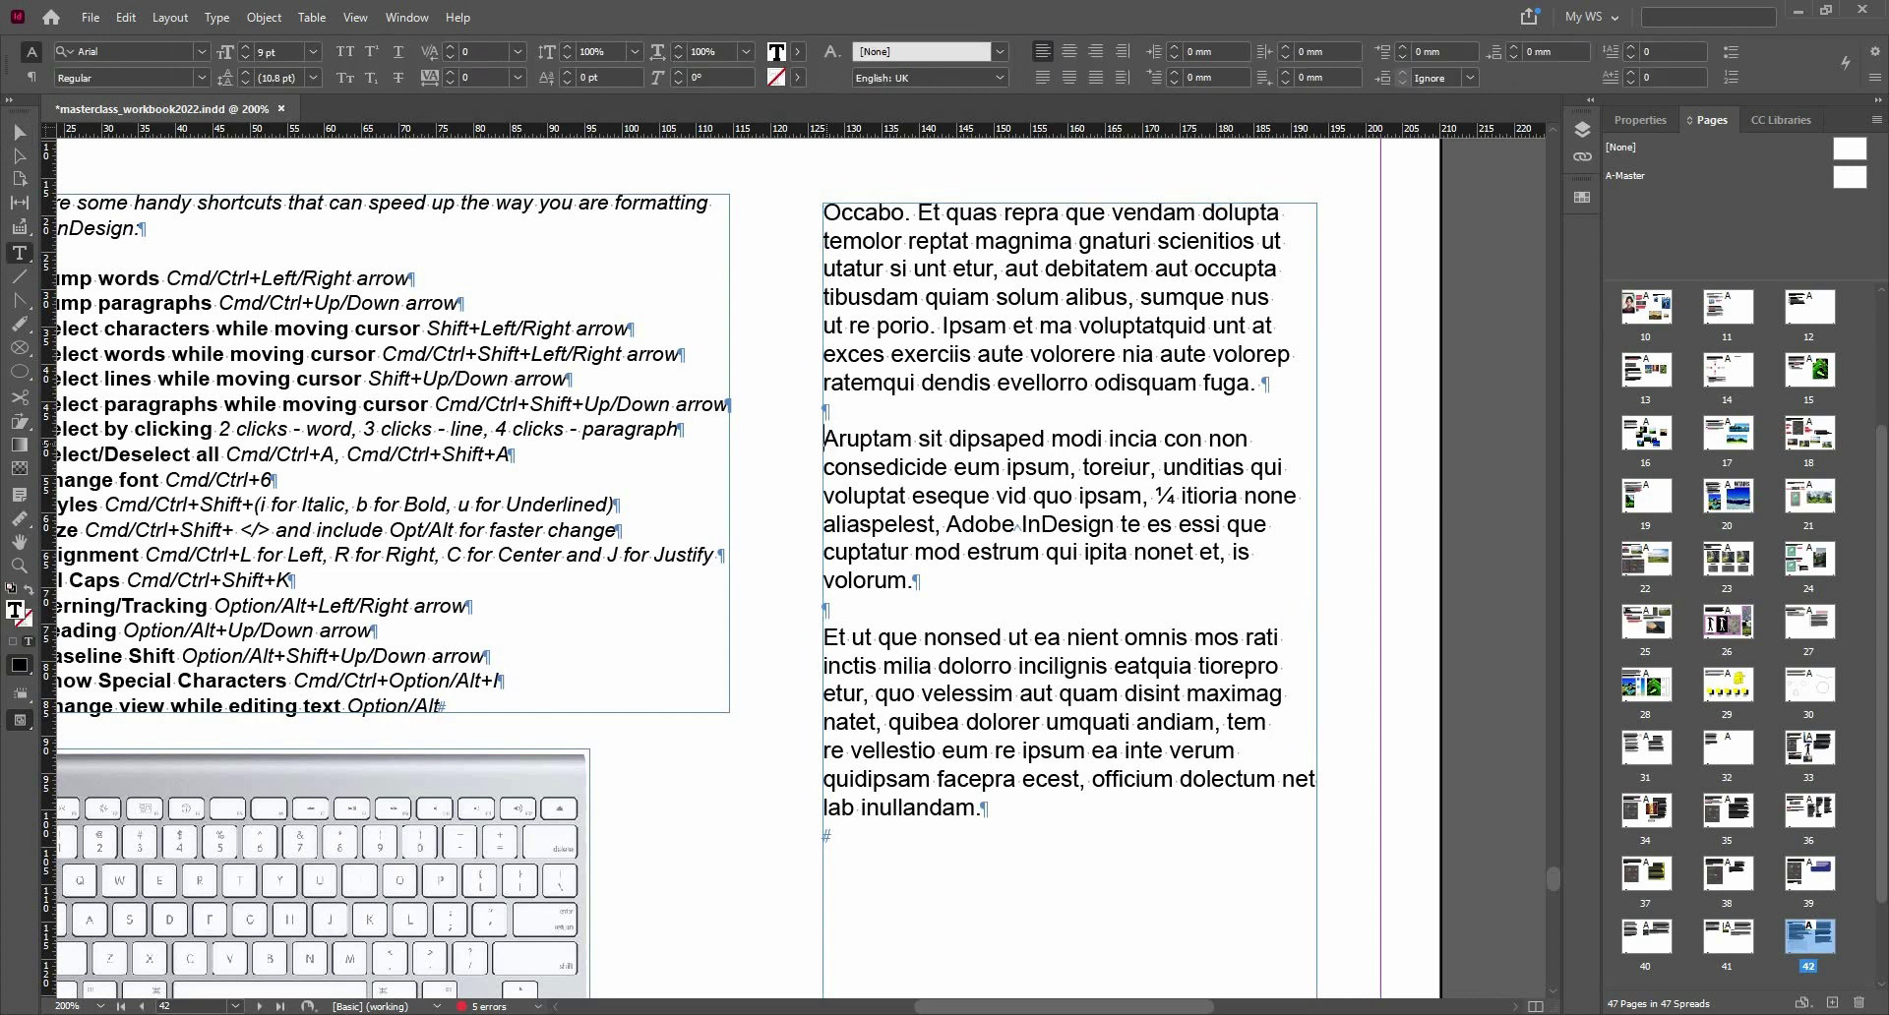
key("BackSpace")
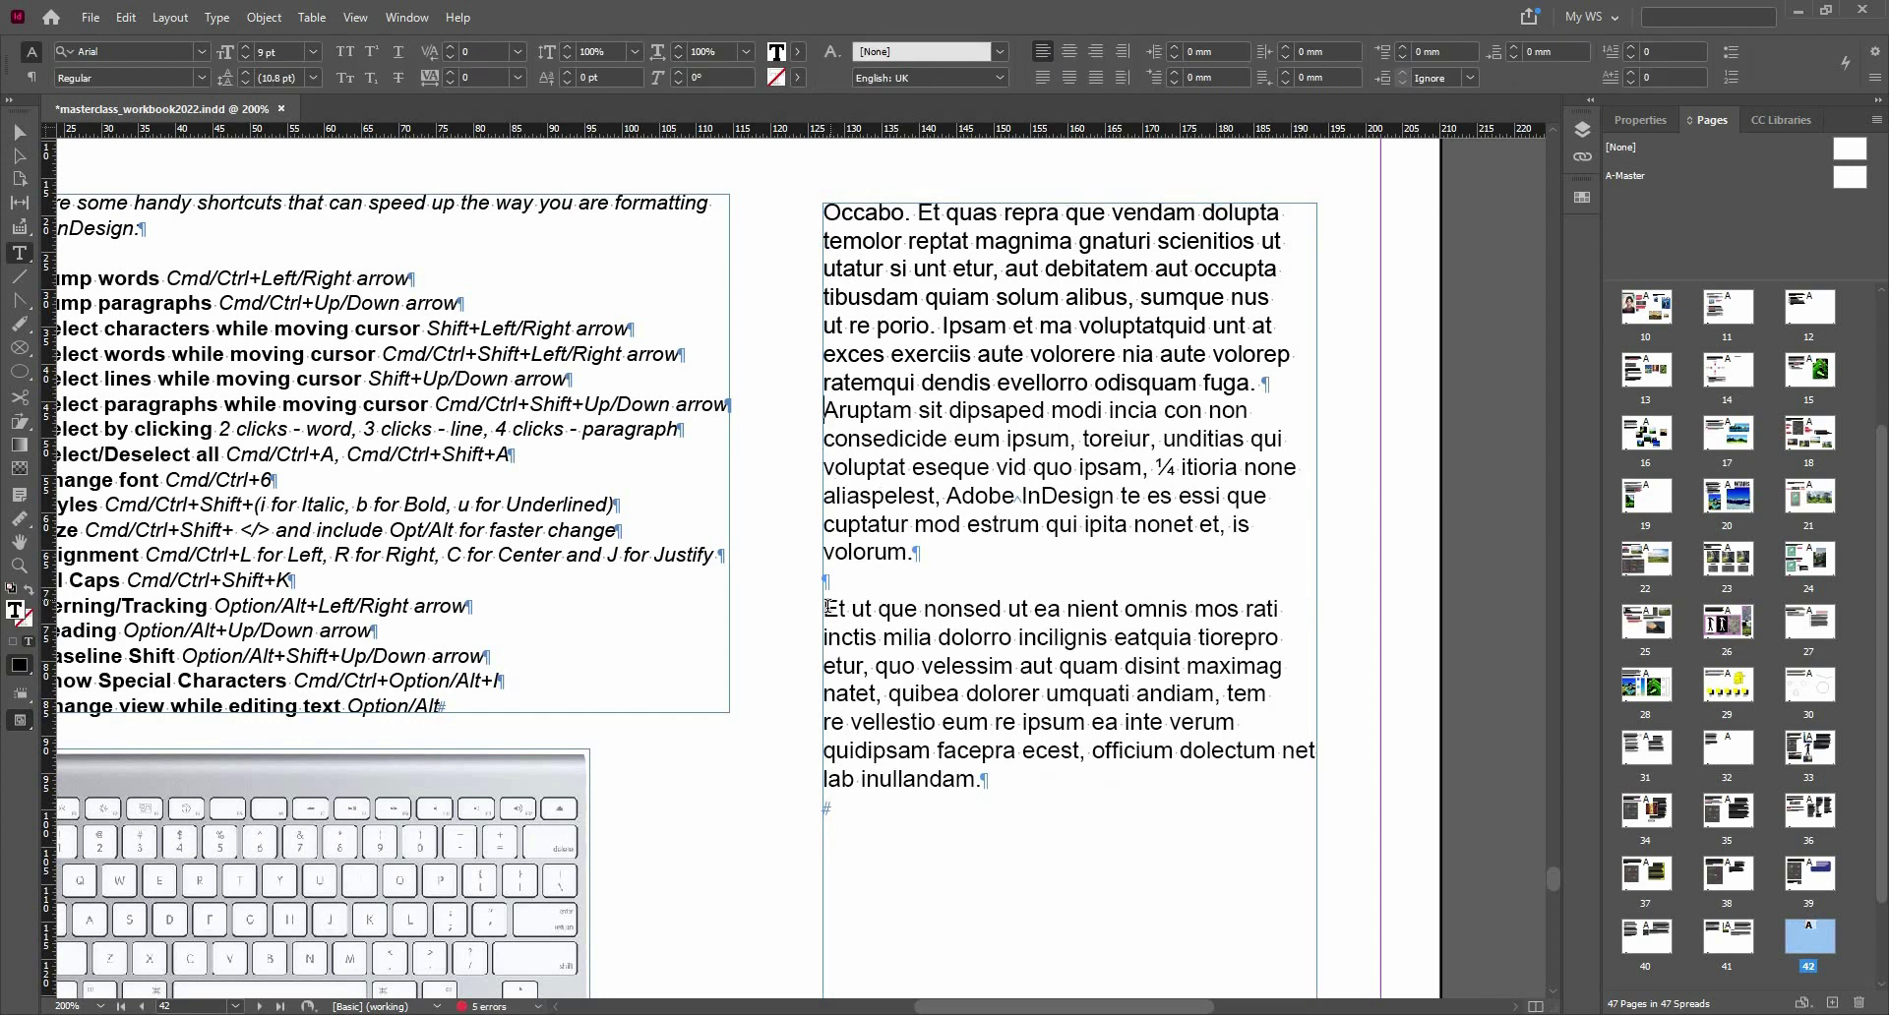
left_click(825, 608)
key("BackSpace")
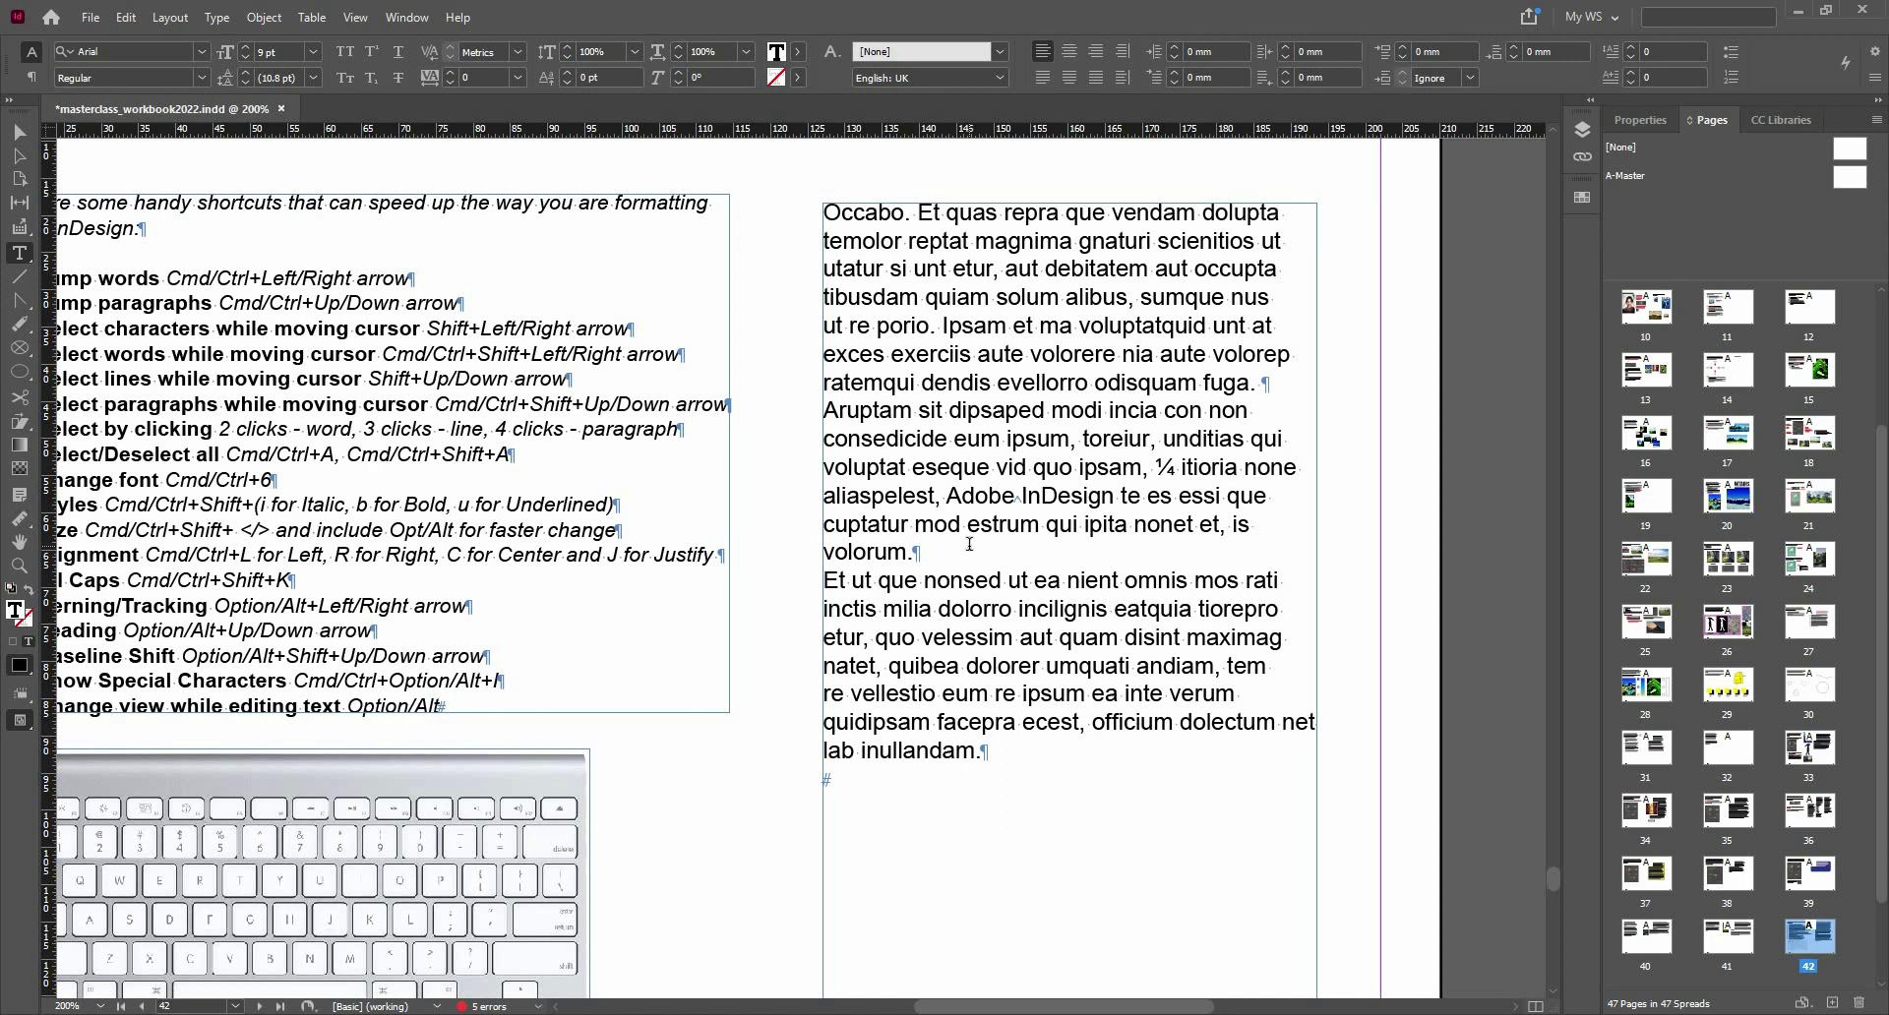
- Set Space Before to 3 mm for all paragraphs in the placeholder text frame
key("ctrl+a")
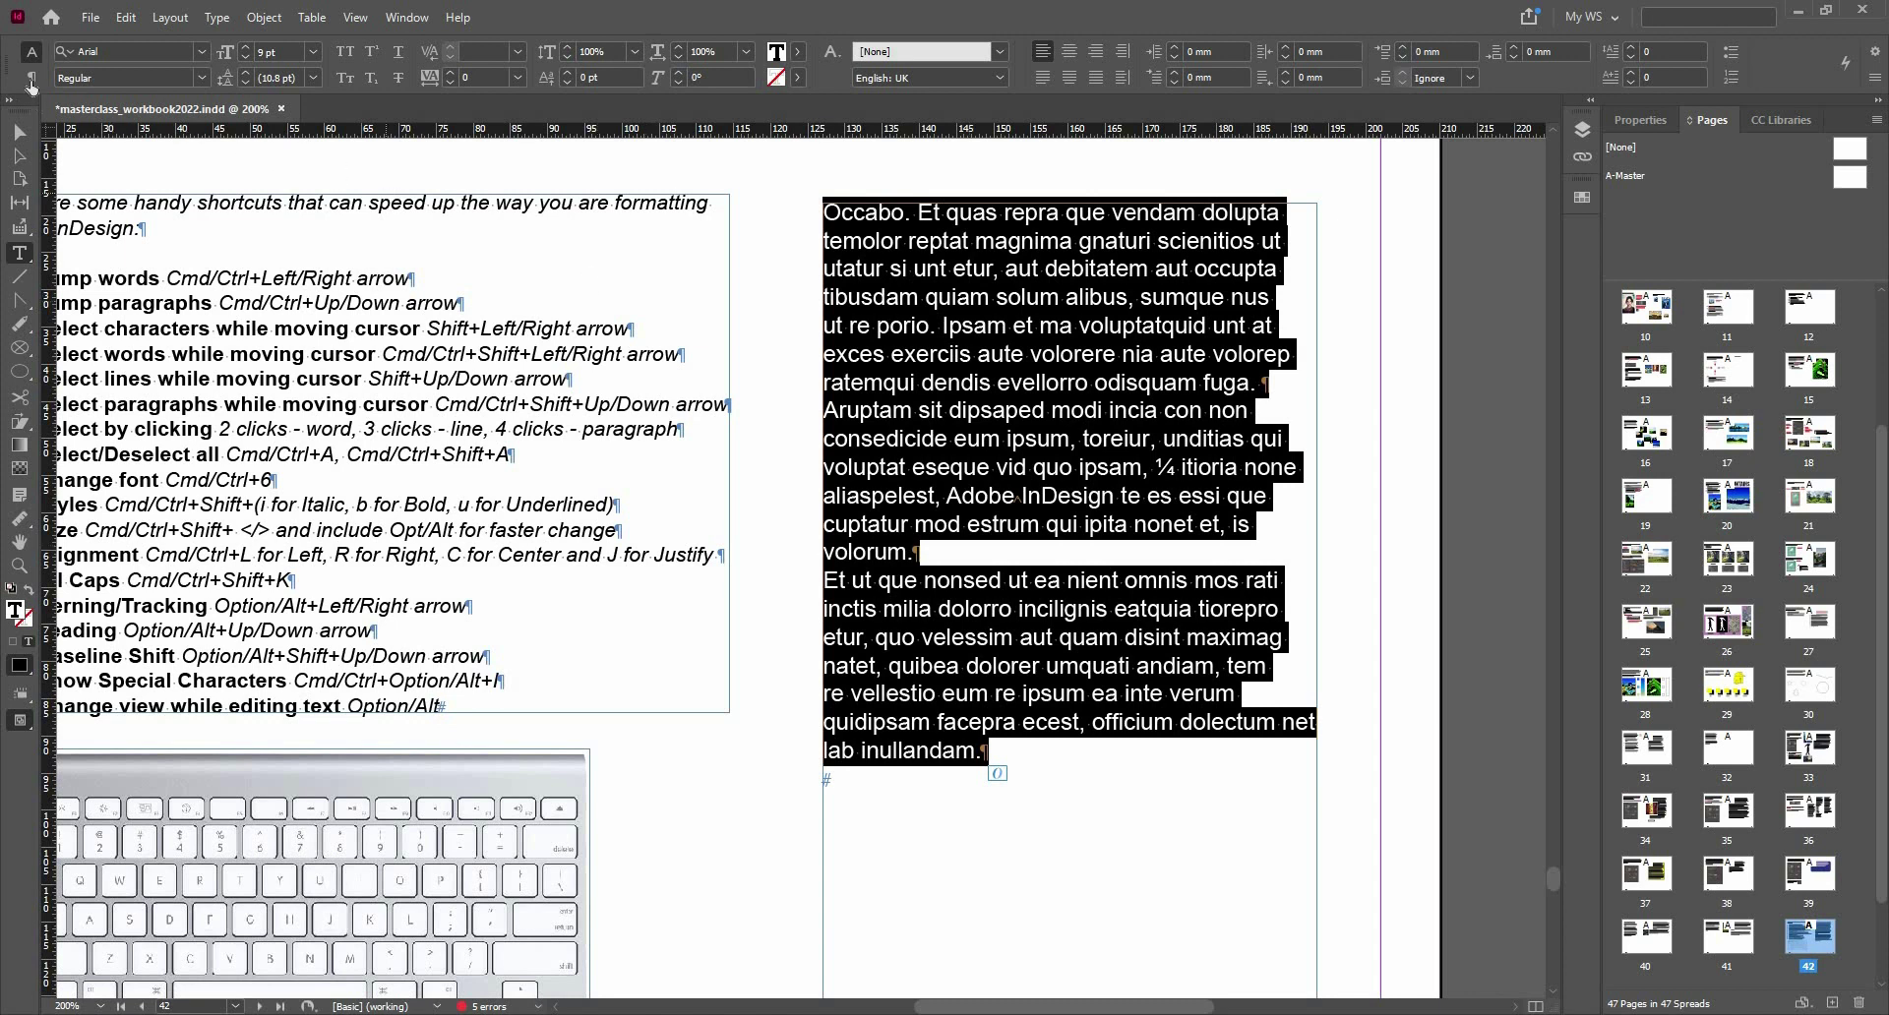
left_click(31, 79)
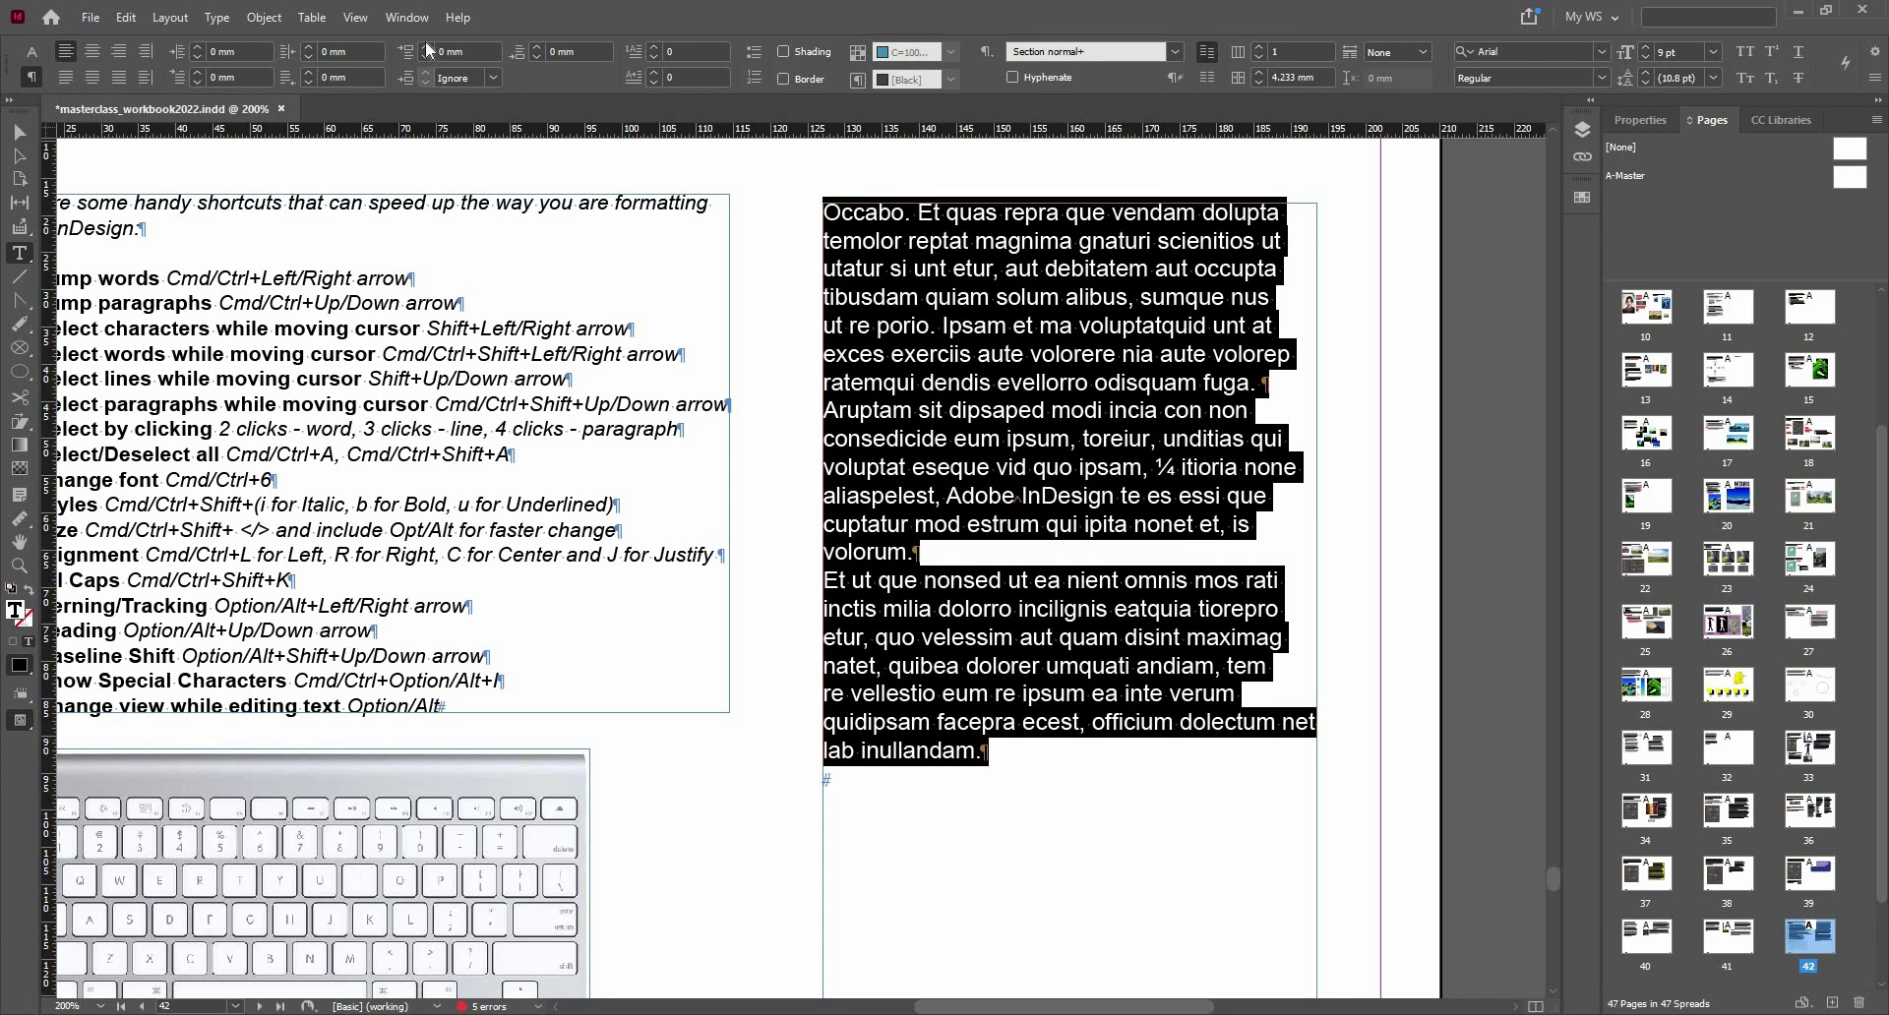
left_click(425, 48)
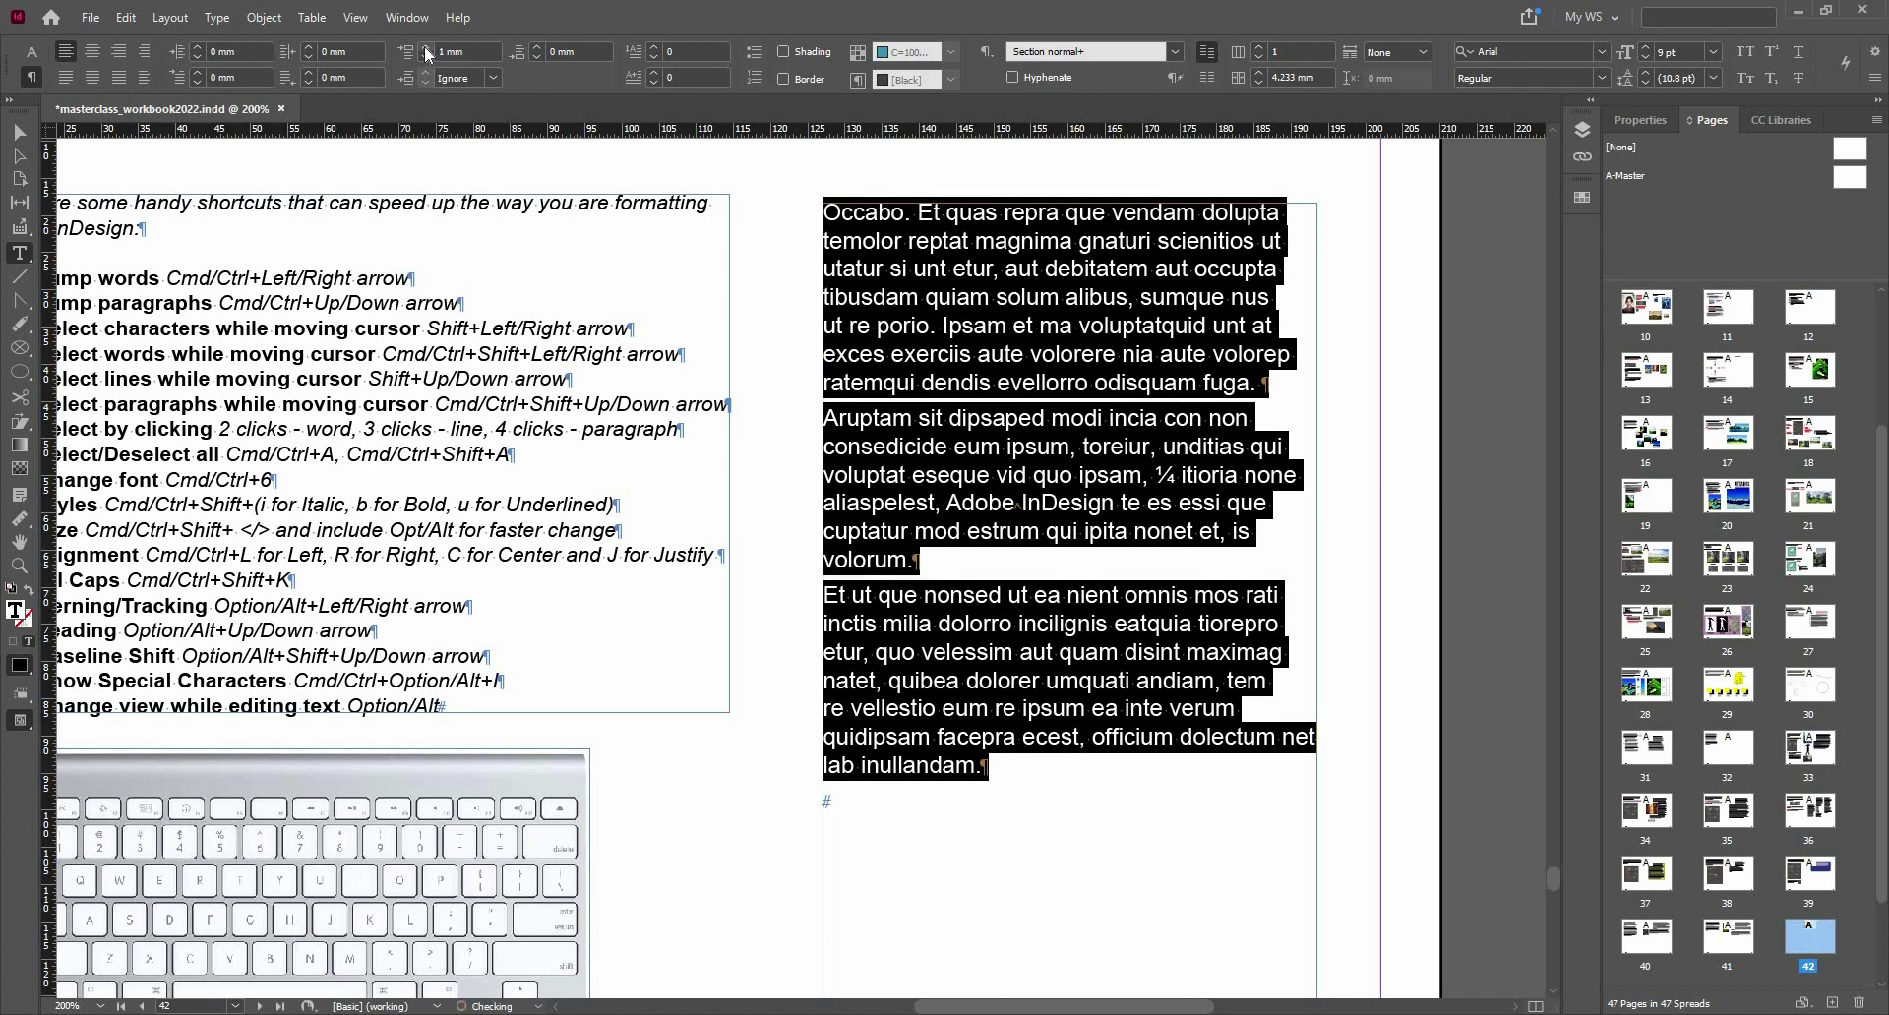
left_click(425, 47)
left_click(425, 48)
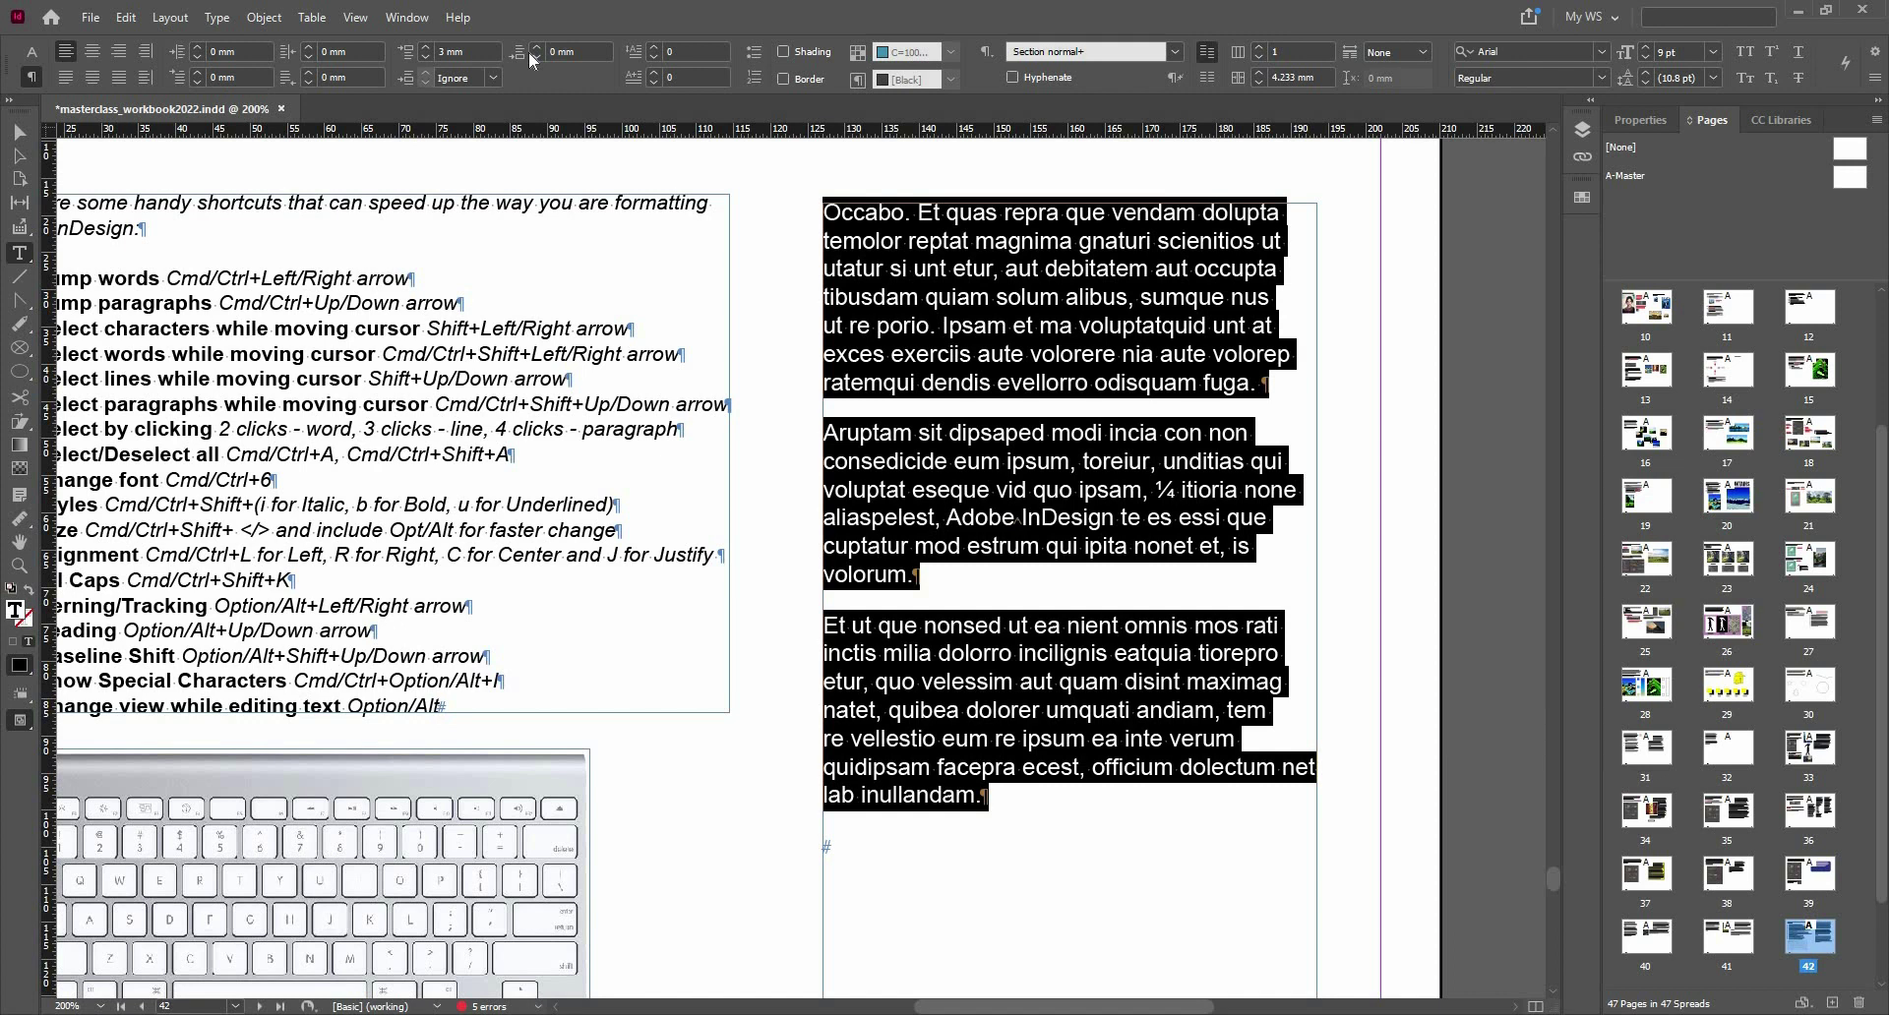
left_click(996, 298)
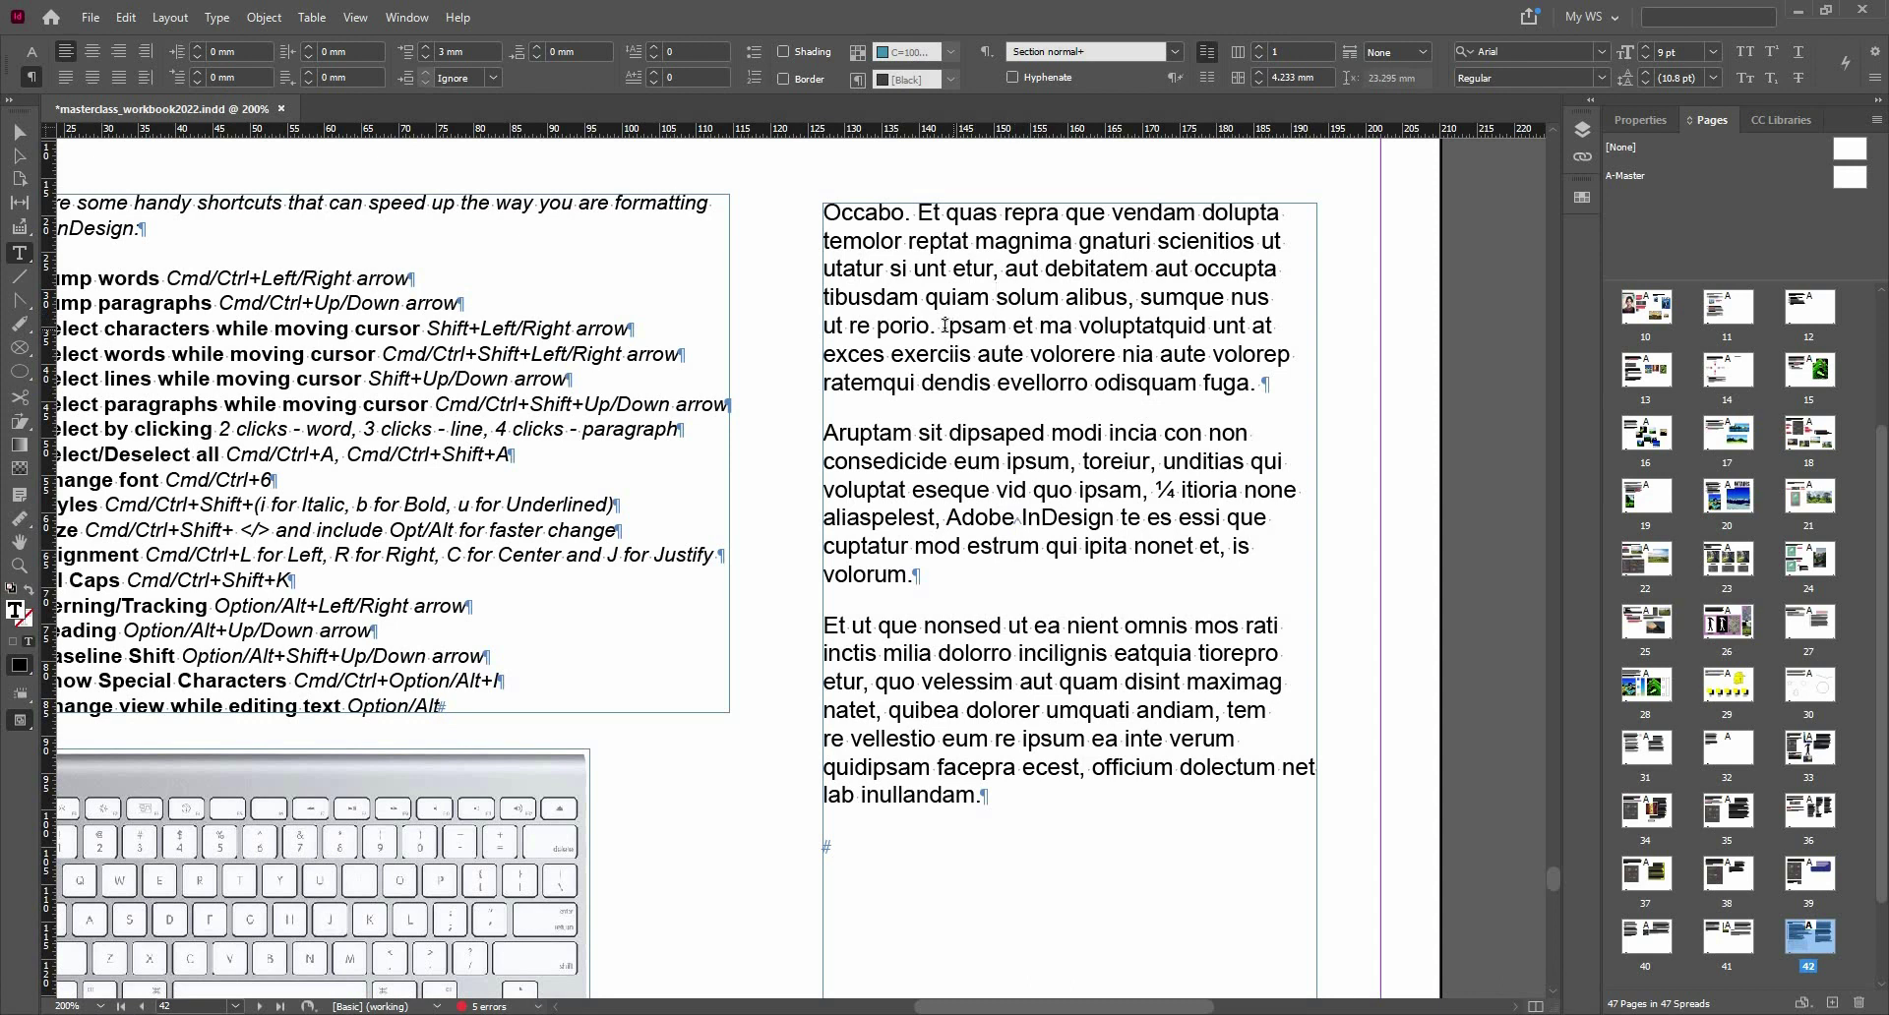
- Try a paragraph return and a forced line break before "Ipsam et ma" in the first paragraph, removing each one
left_click(944, 324)
key("Return")
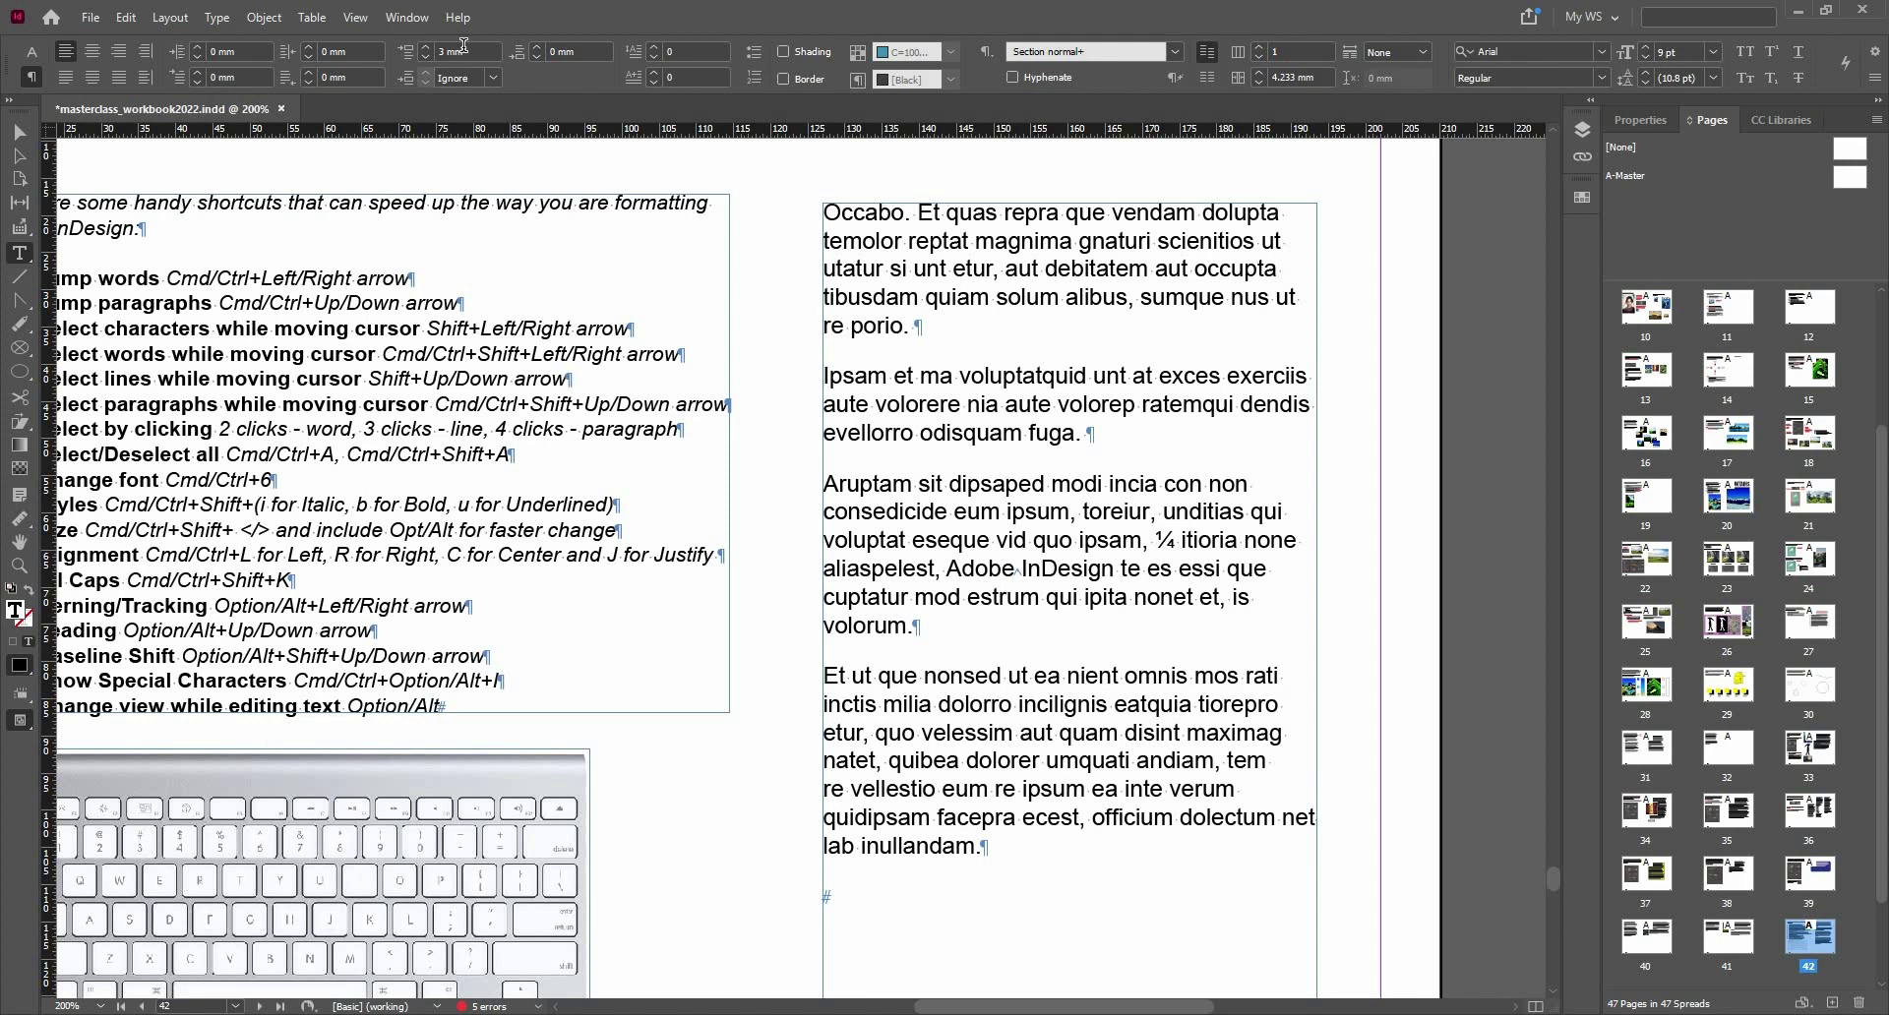
key("BackSpace")
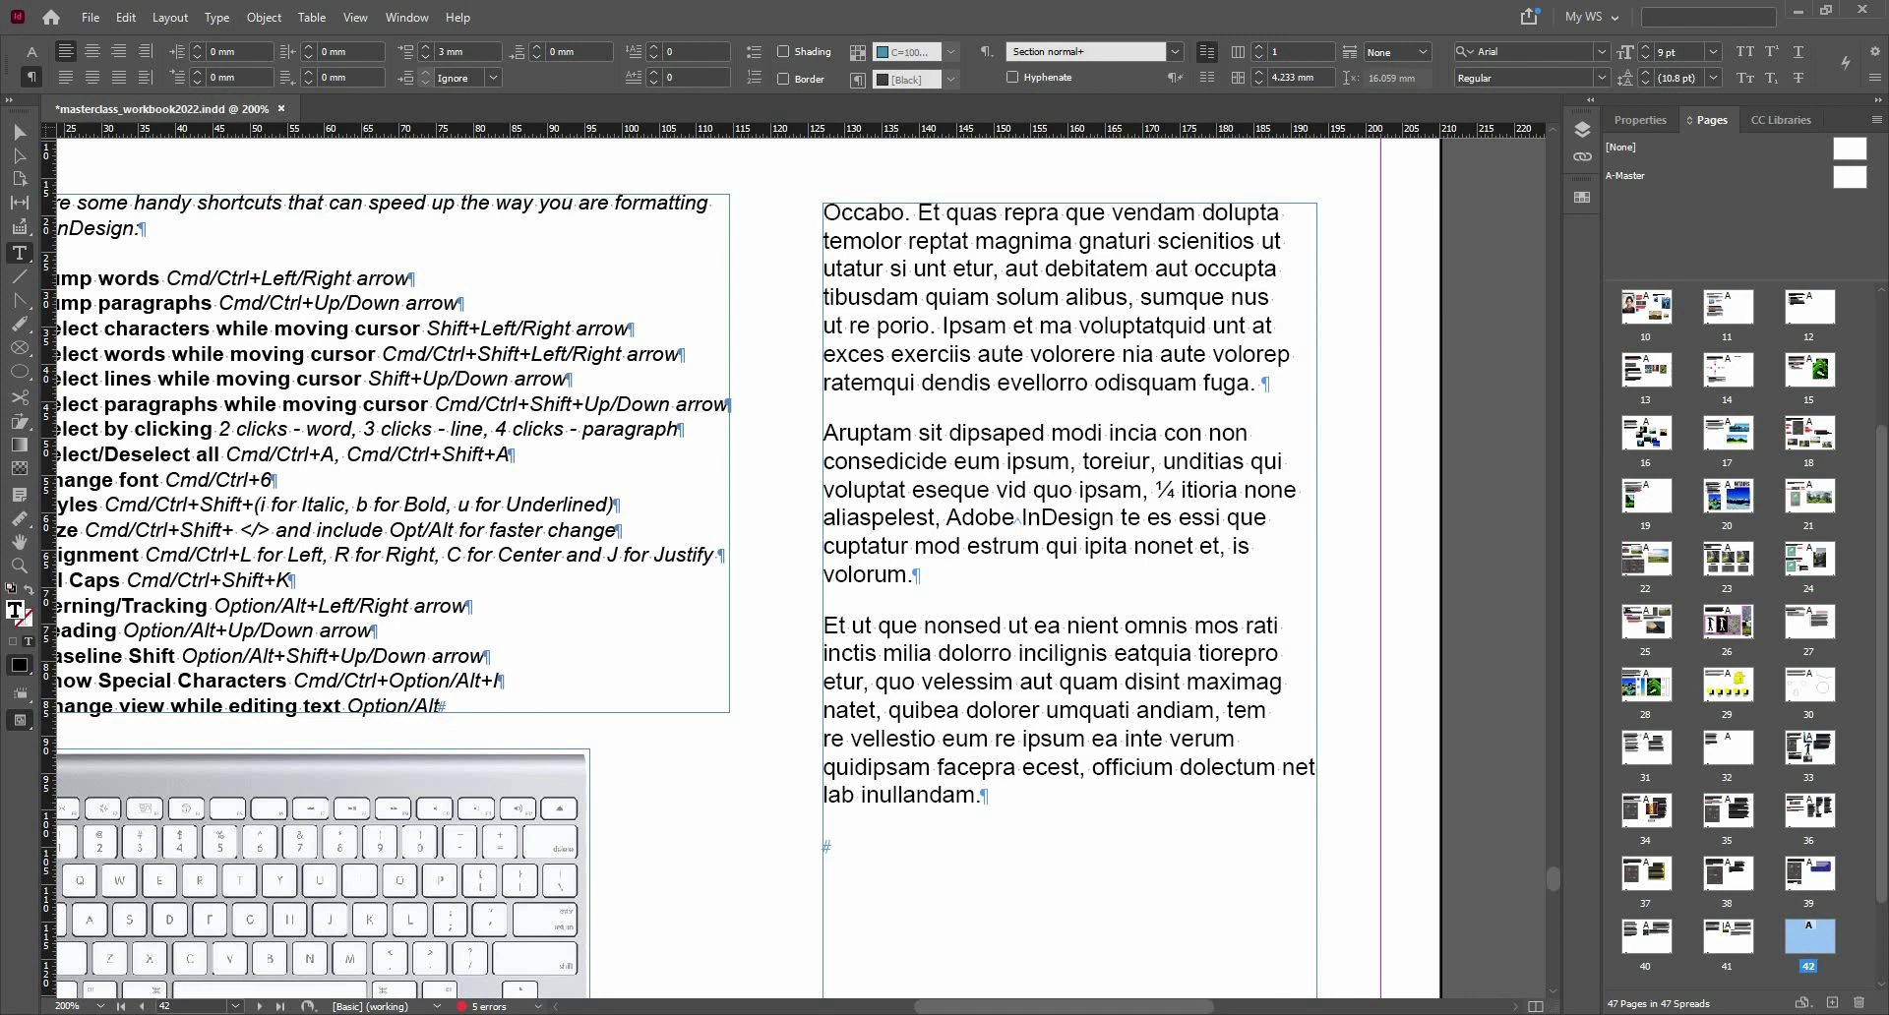
key("shift+Return")
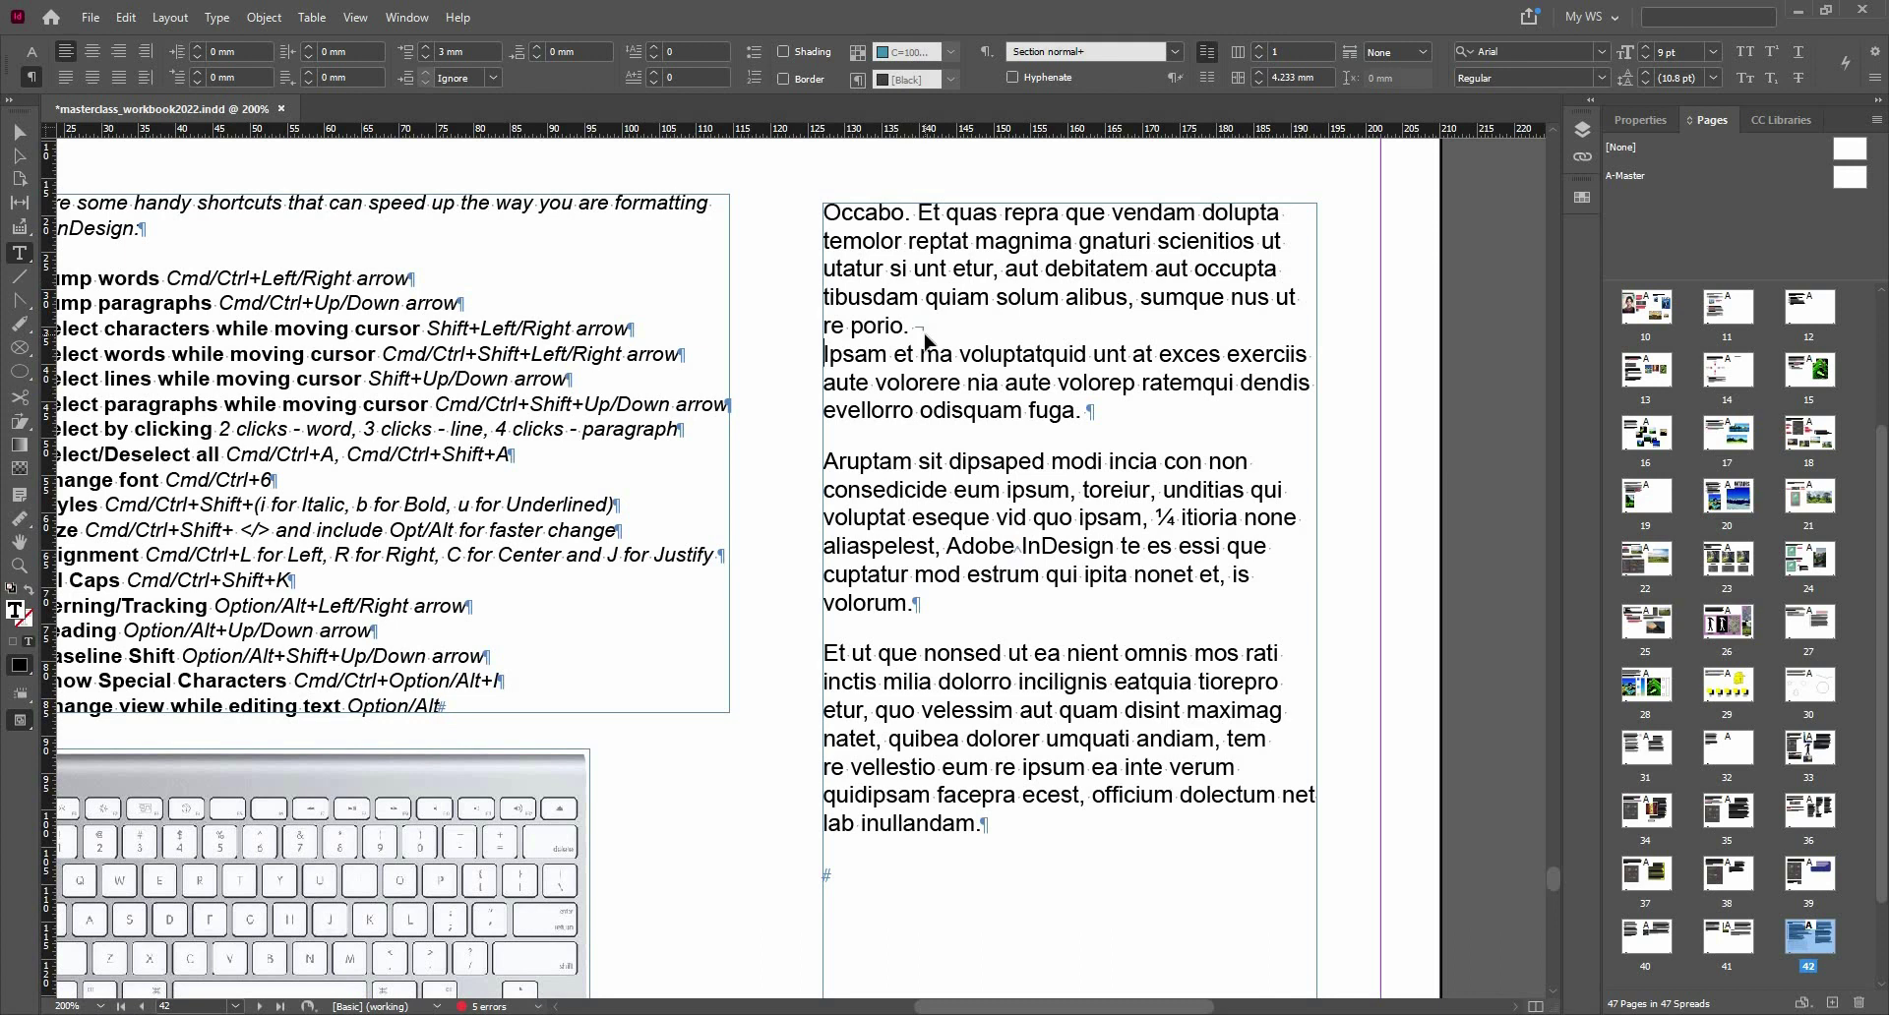
key("BackSpace")
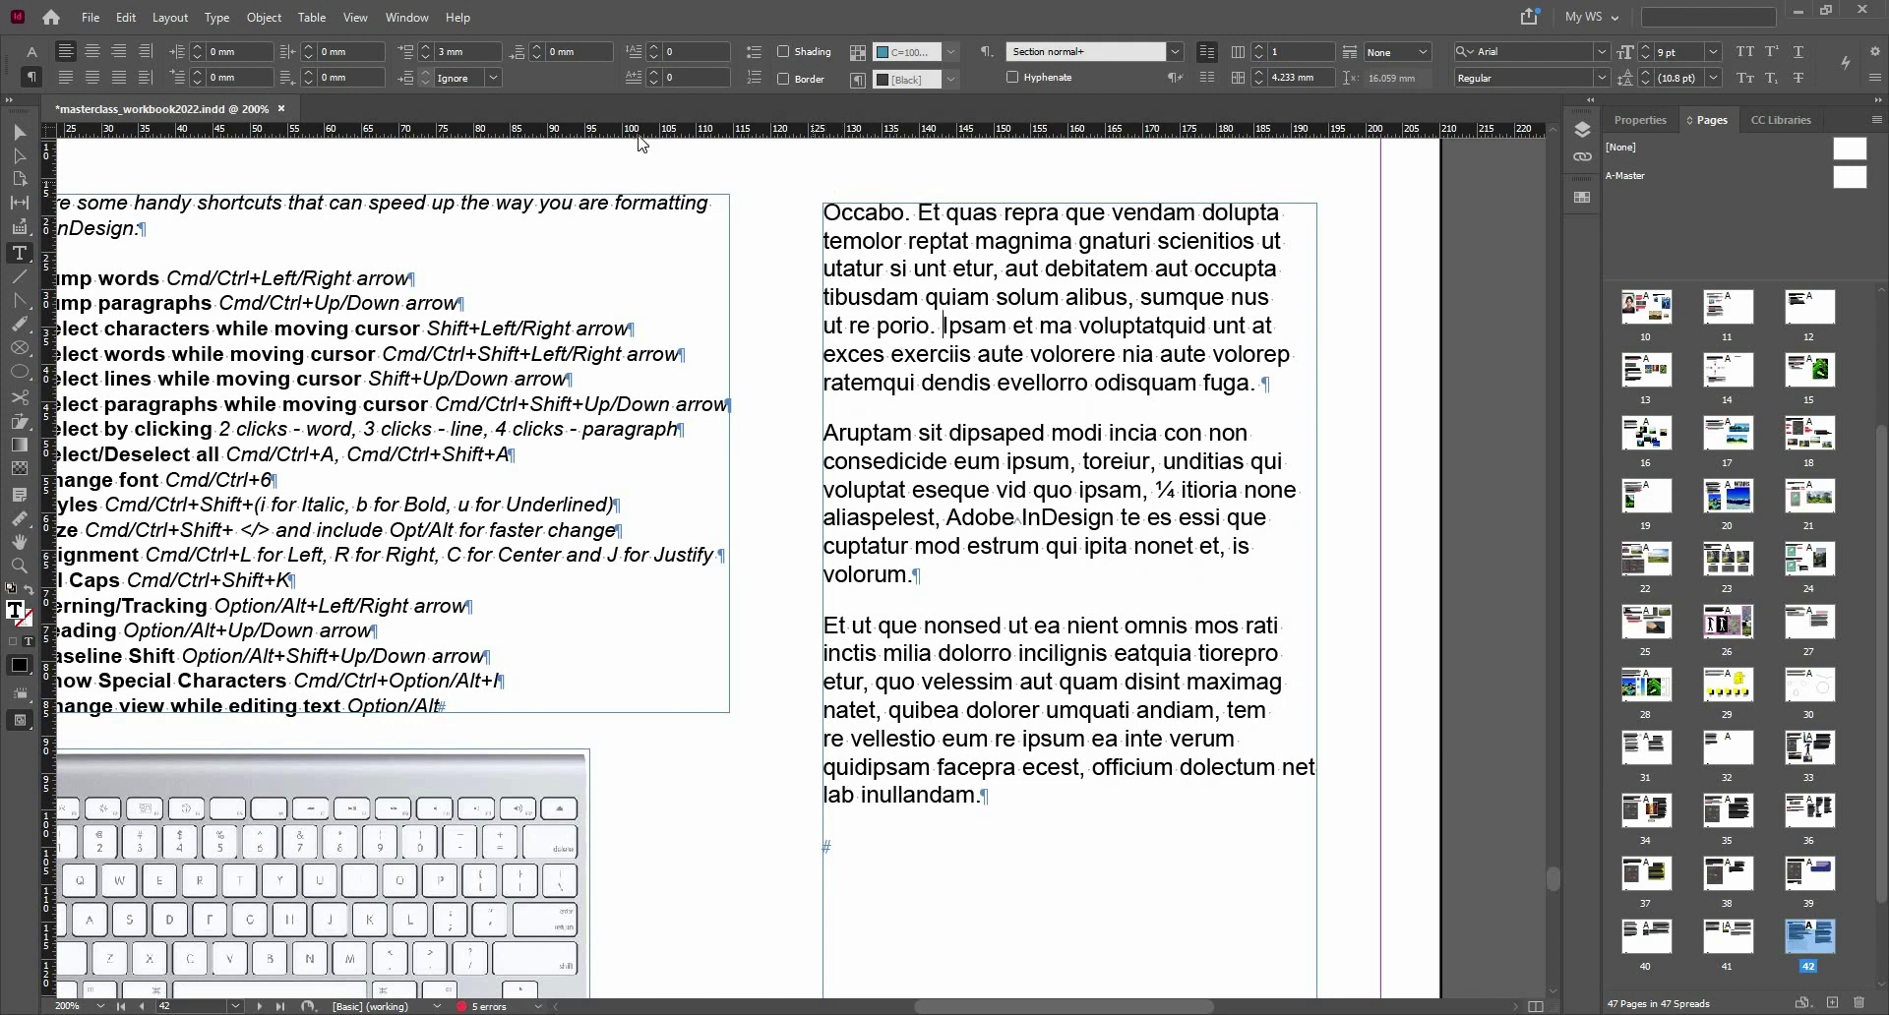
- Insert two forced line breaks before "Ipsam et ma" in the first paragraph
left_click(219, 17)
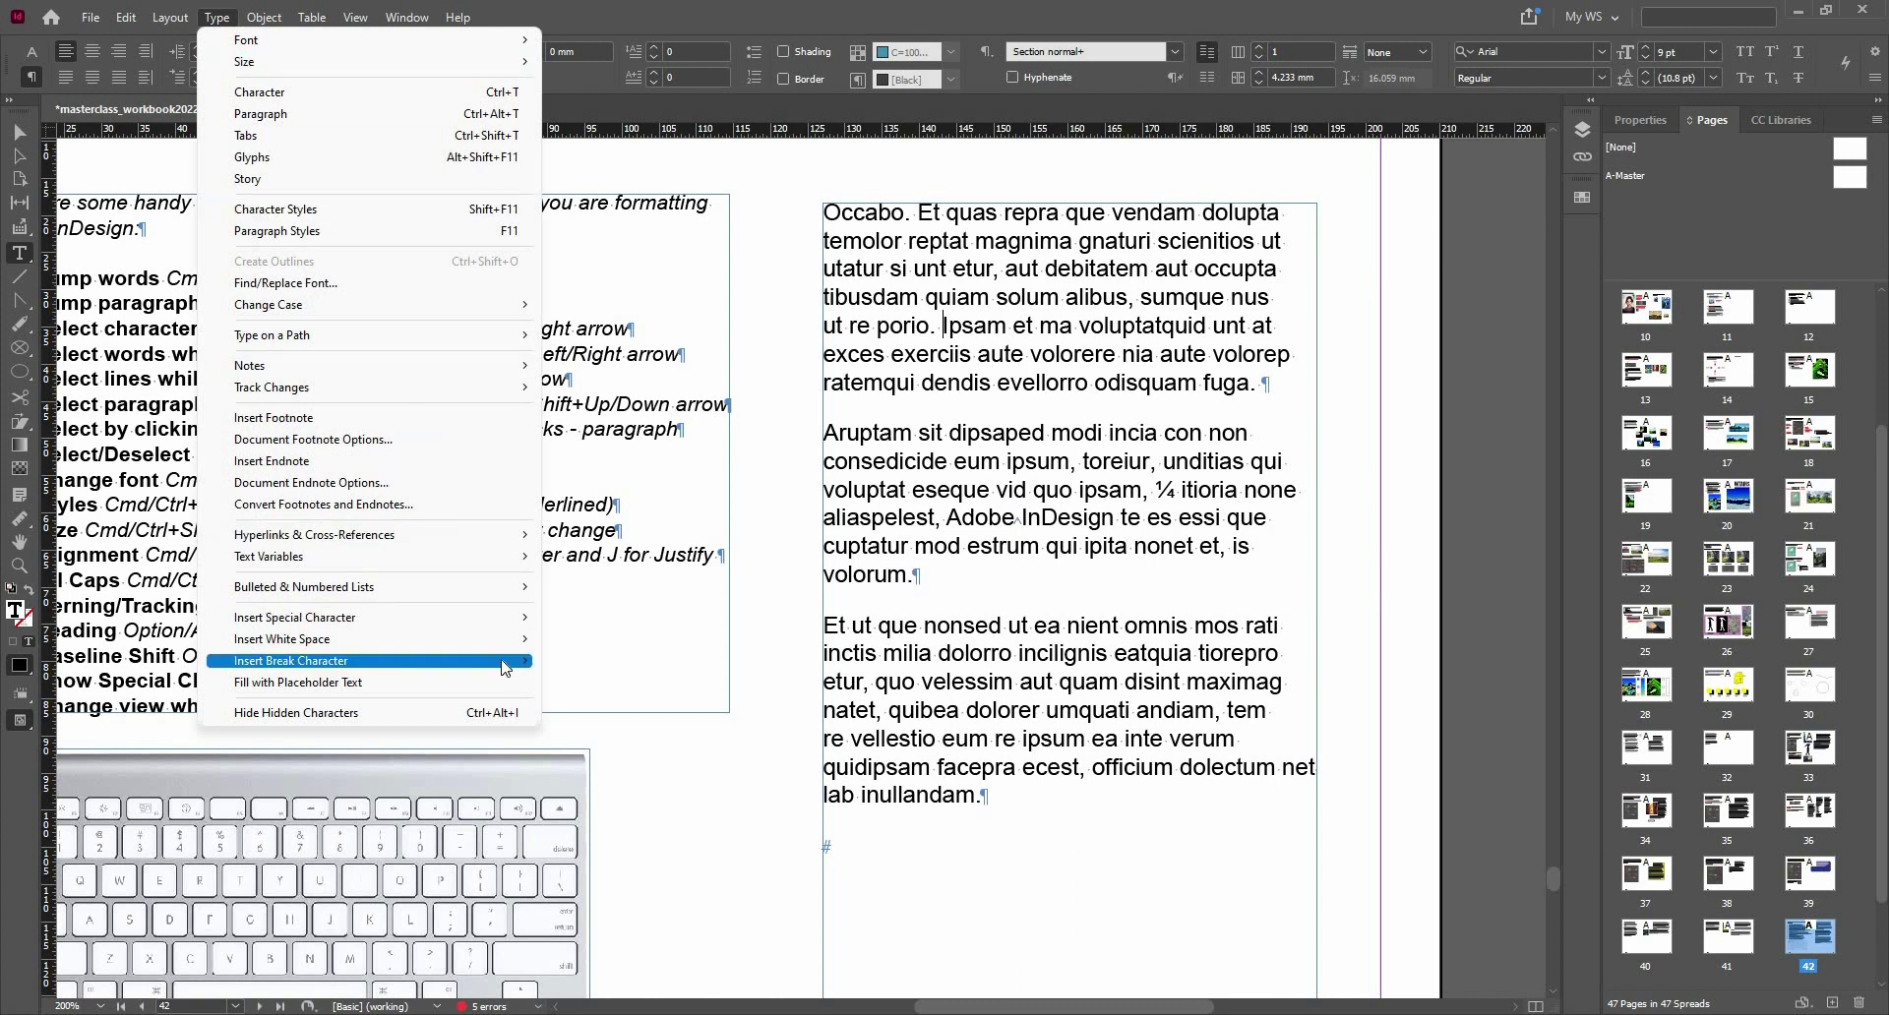
mouse_move(505, 668)
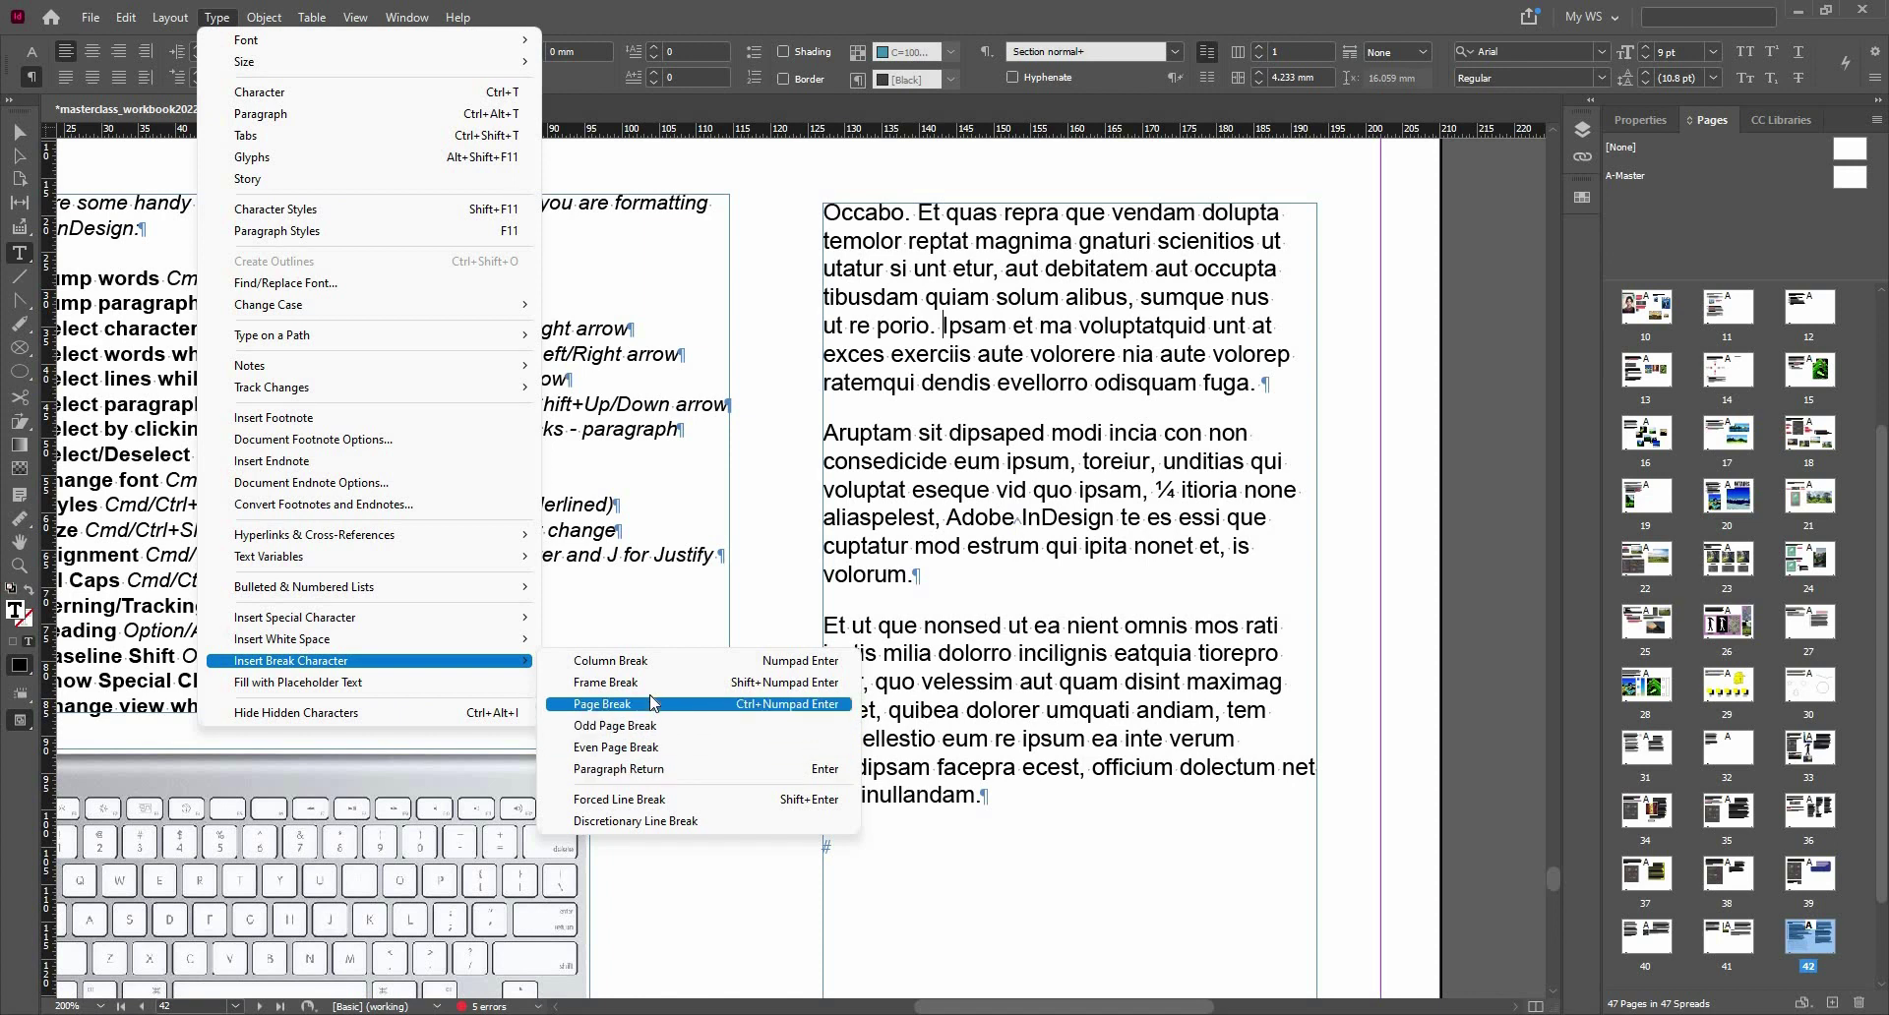
left_click(686, 803)
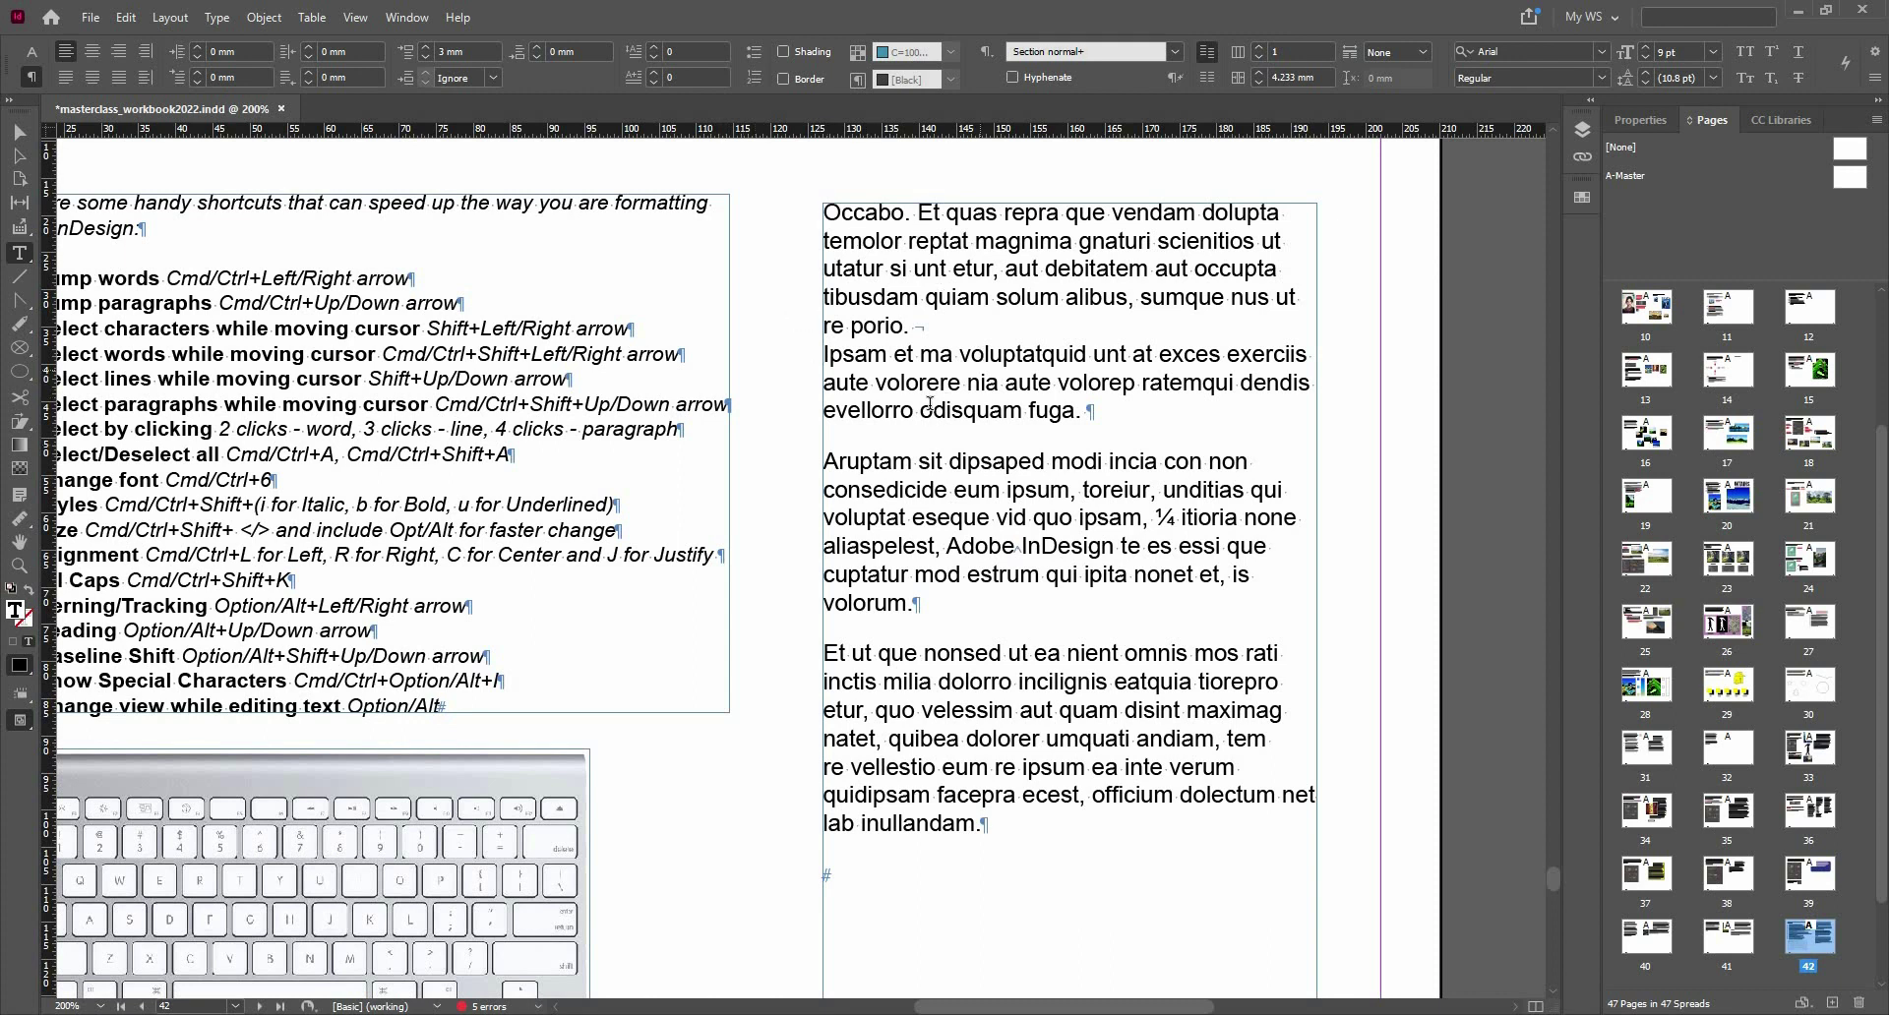
key("shift+Return")
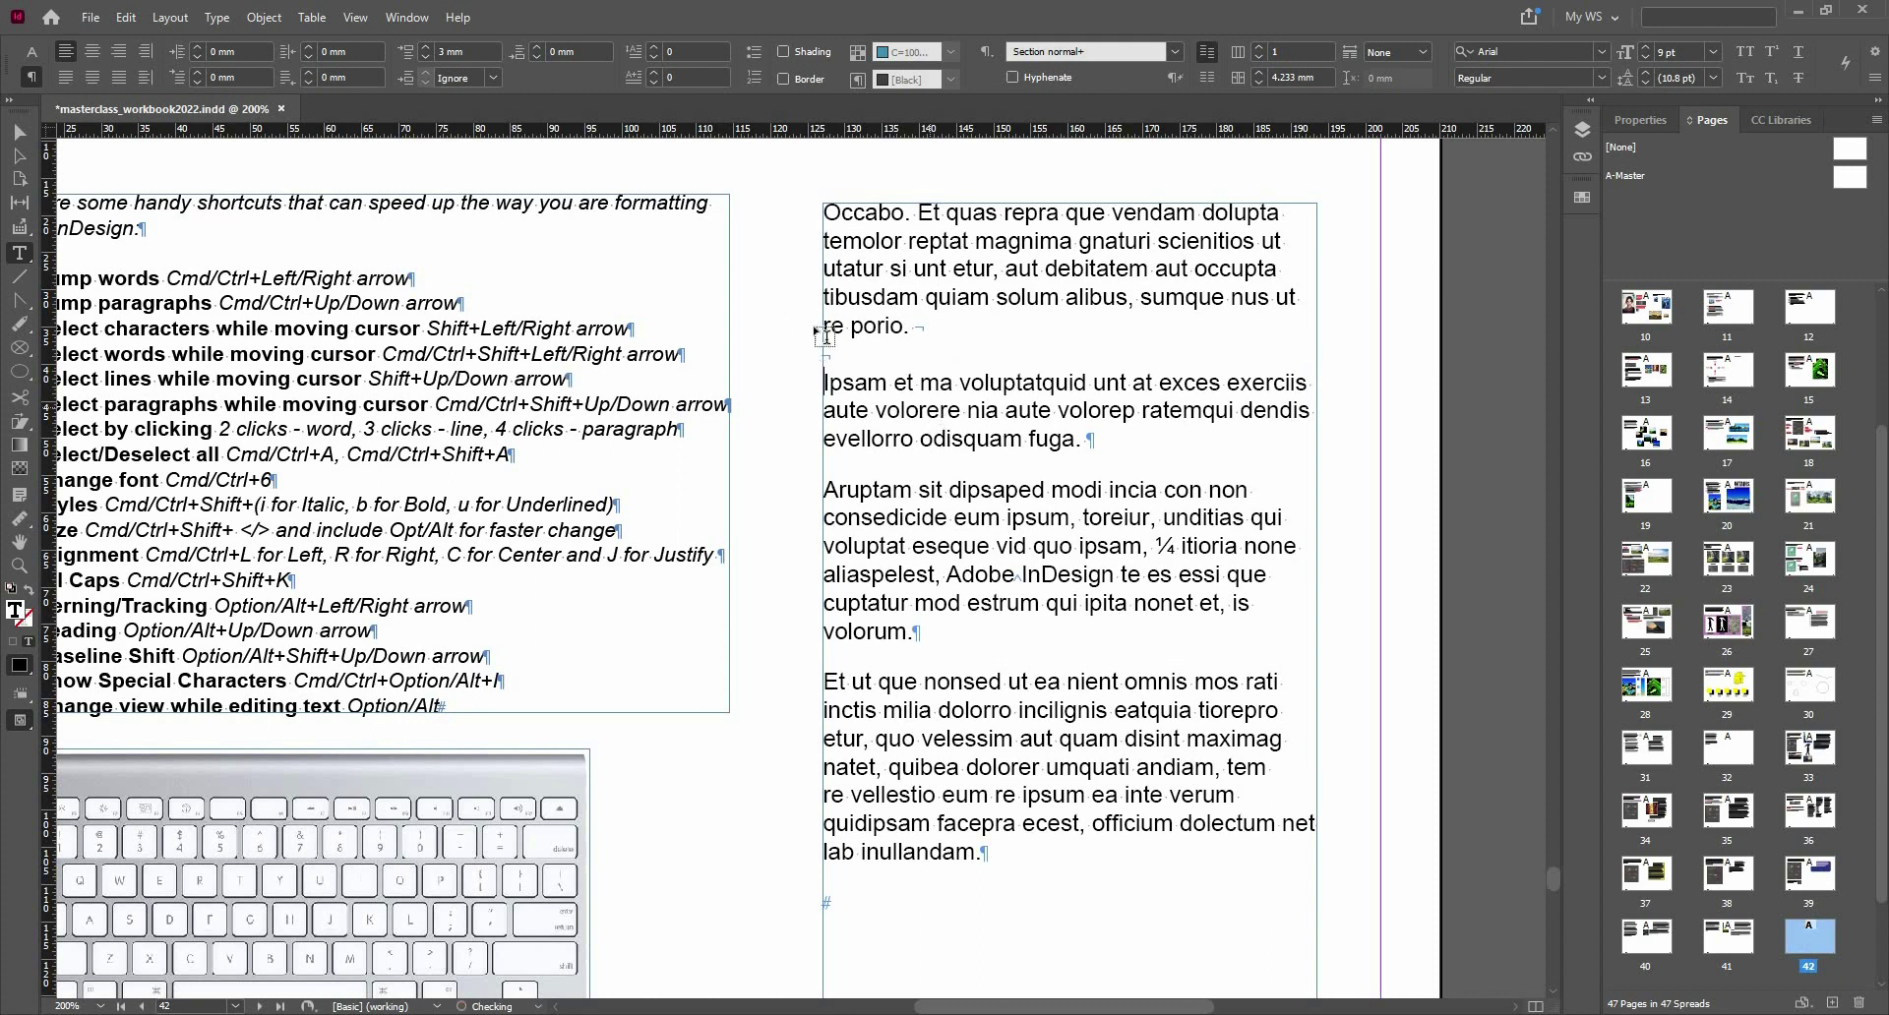
- Try centred, right-aligned and several justified alignments on the first paragraph, ending with Justify all lines
left_click(827, 214)
left_click(1103, 454, "shift")
left_click(1104, 449)
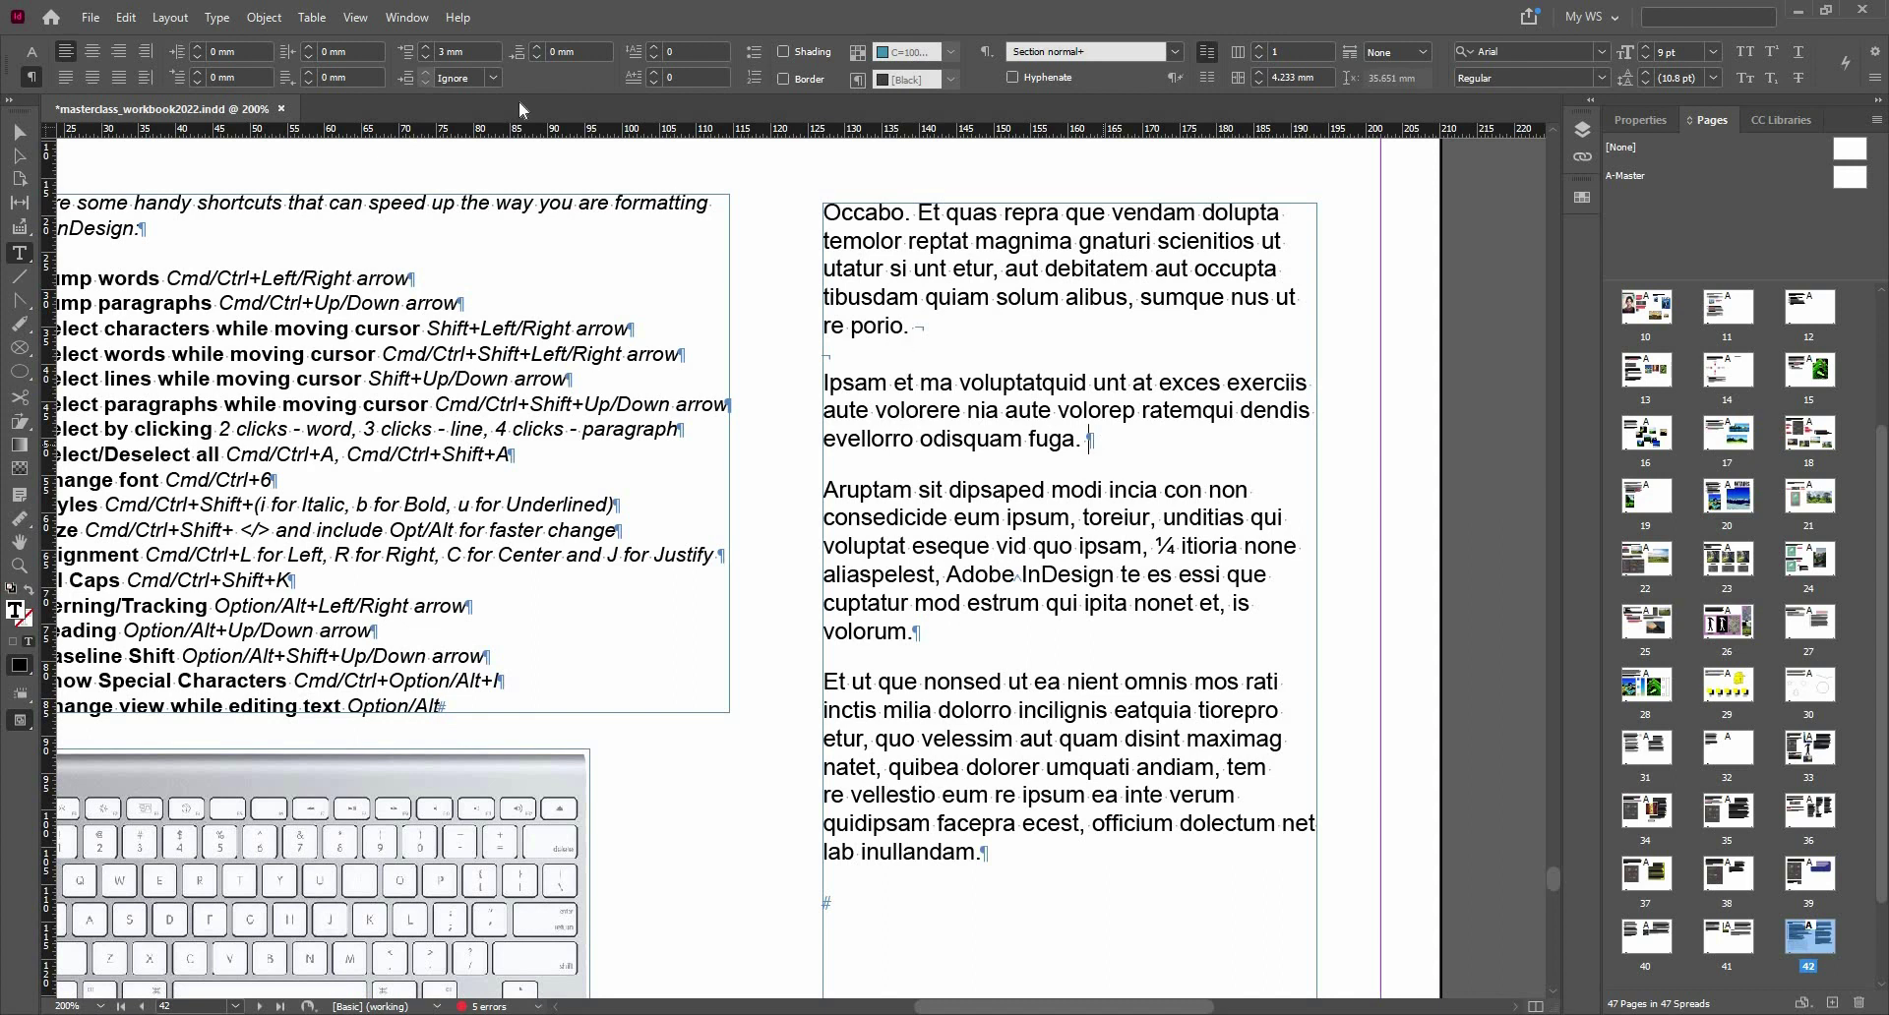
left_click(91, 52)
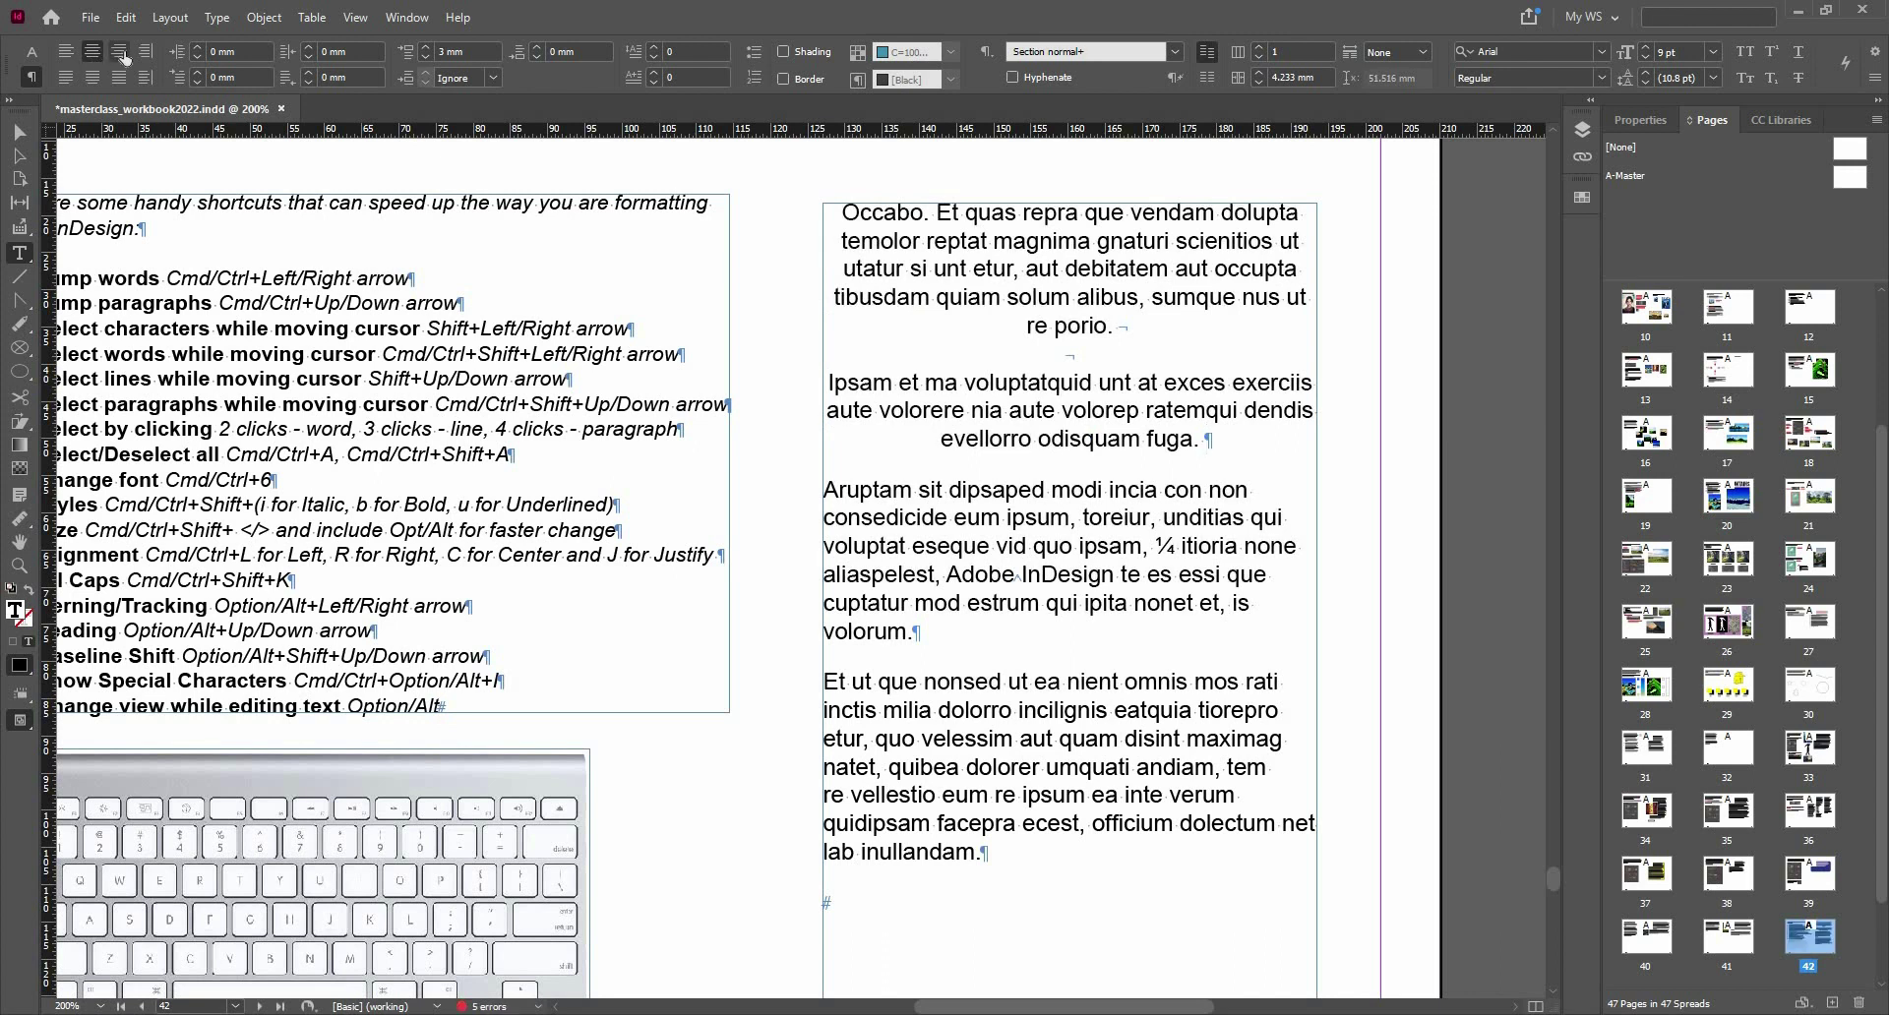
left_click(119, 52)
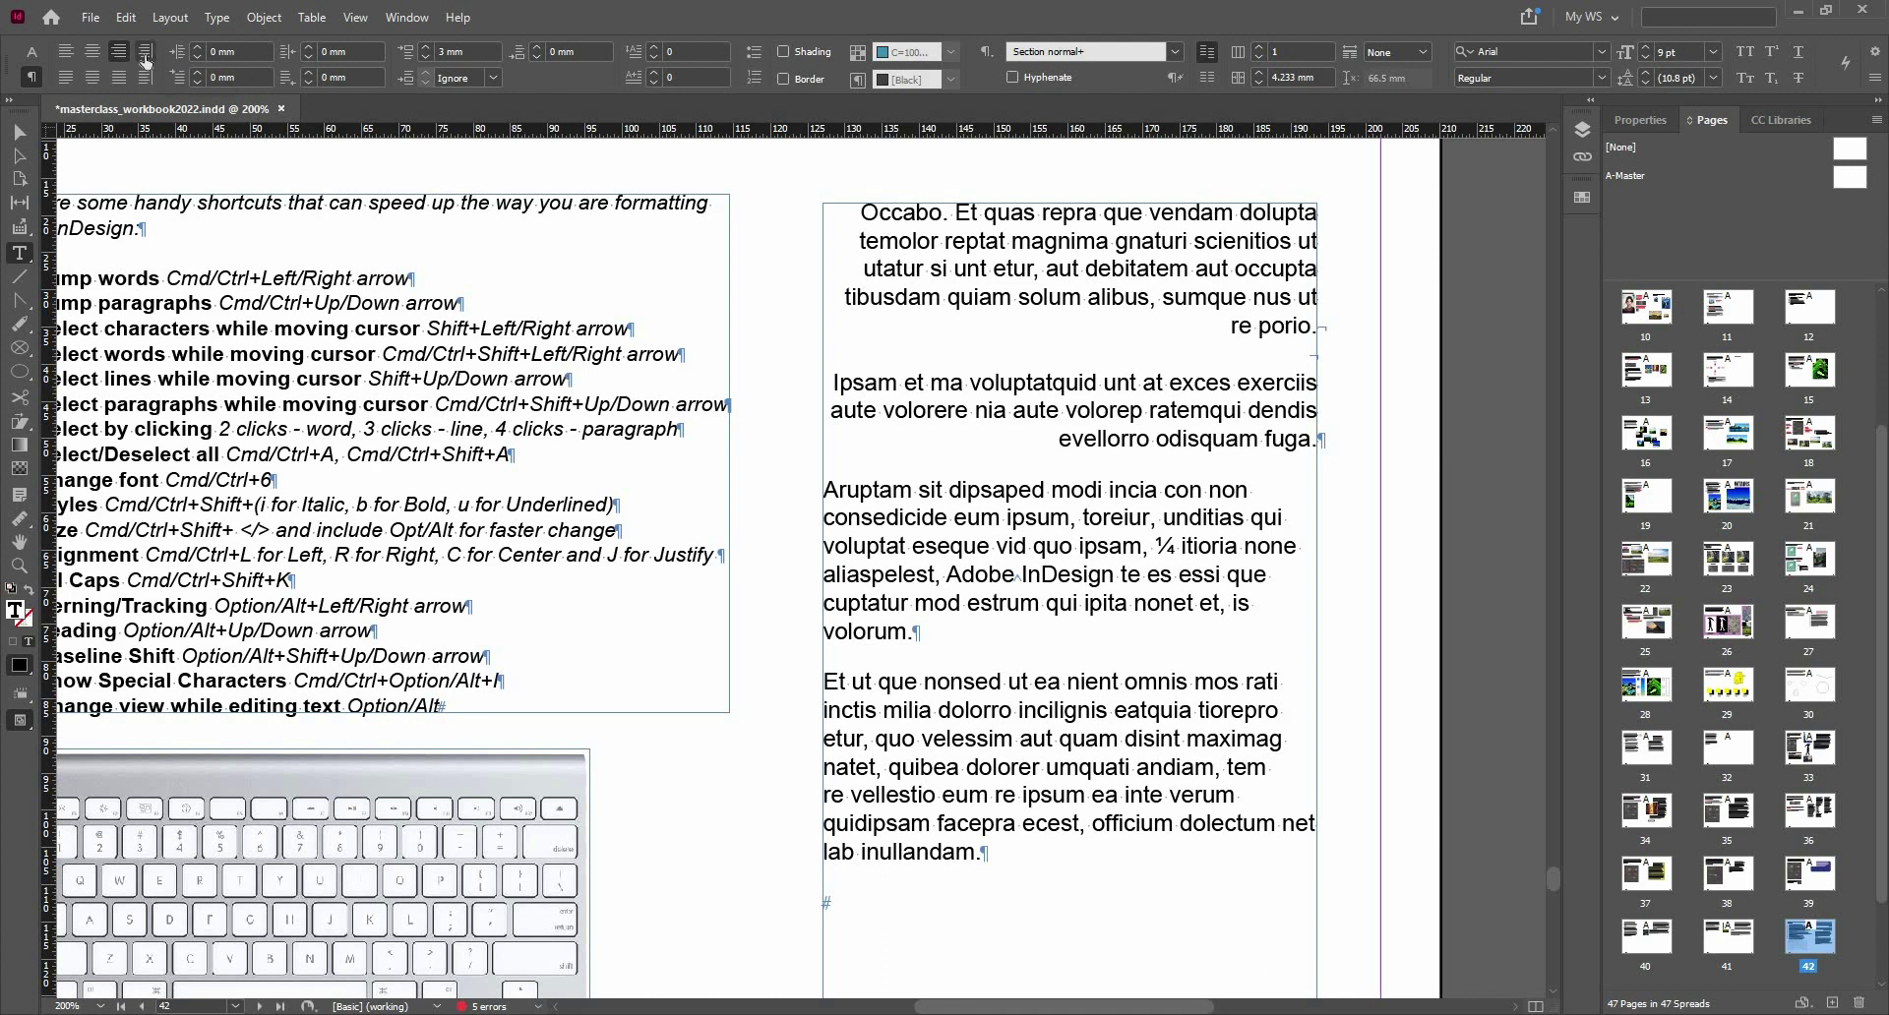
left_click(92, 84)
left_click(65, 84)
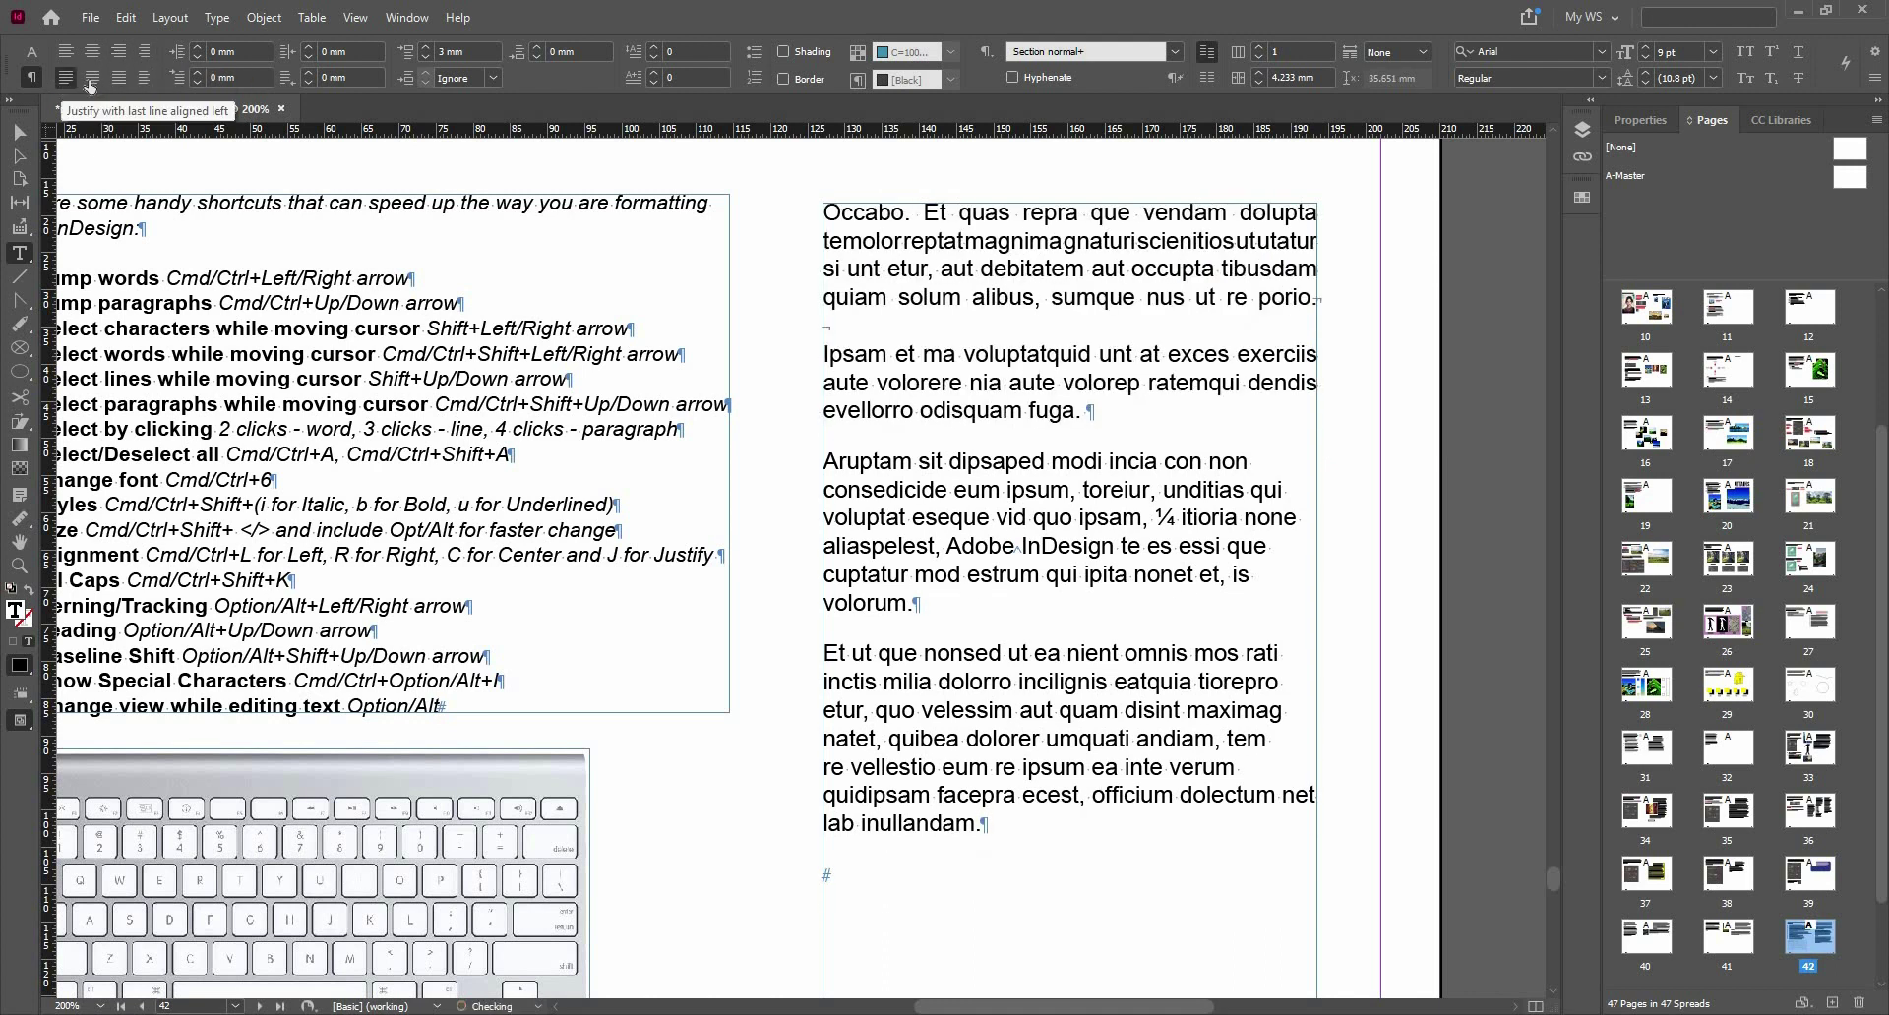
left_click(92, 79)
left_click(145, 78)
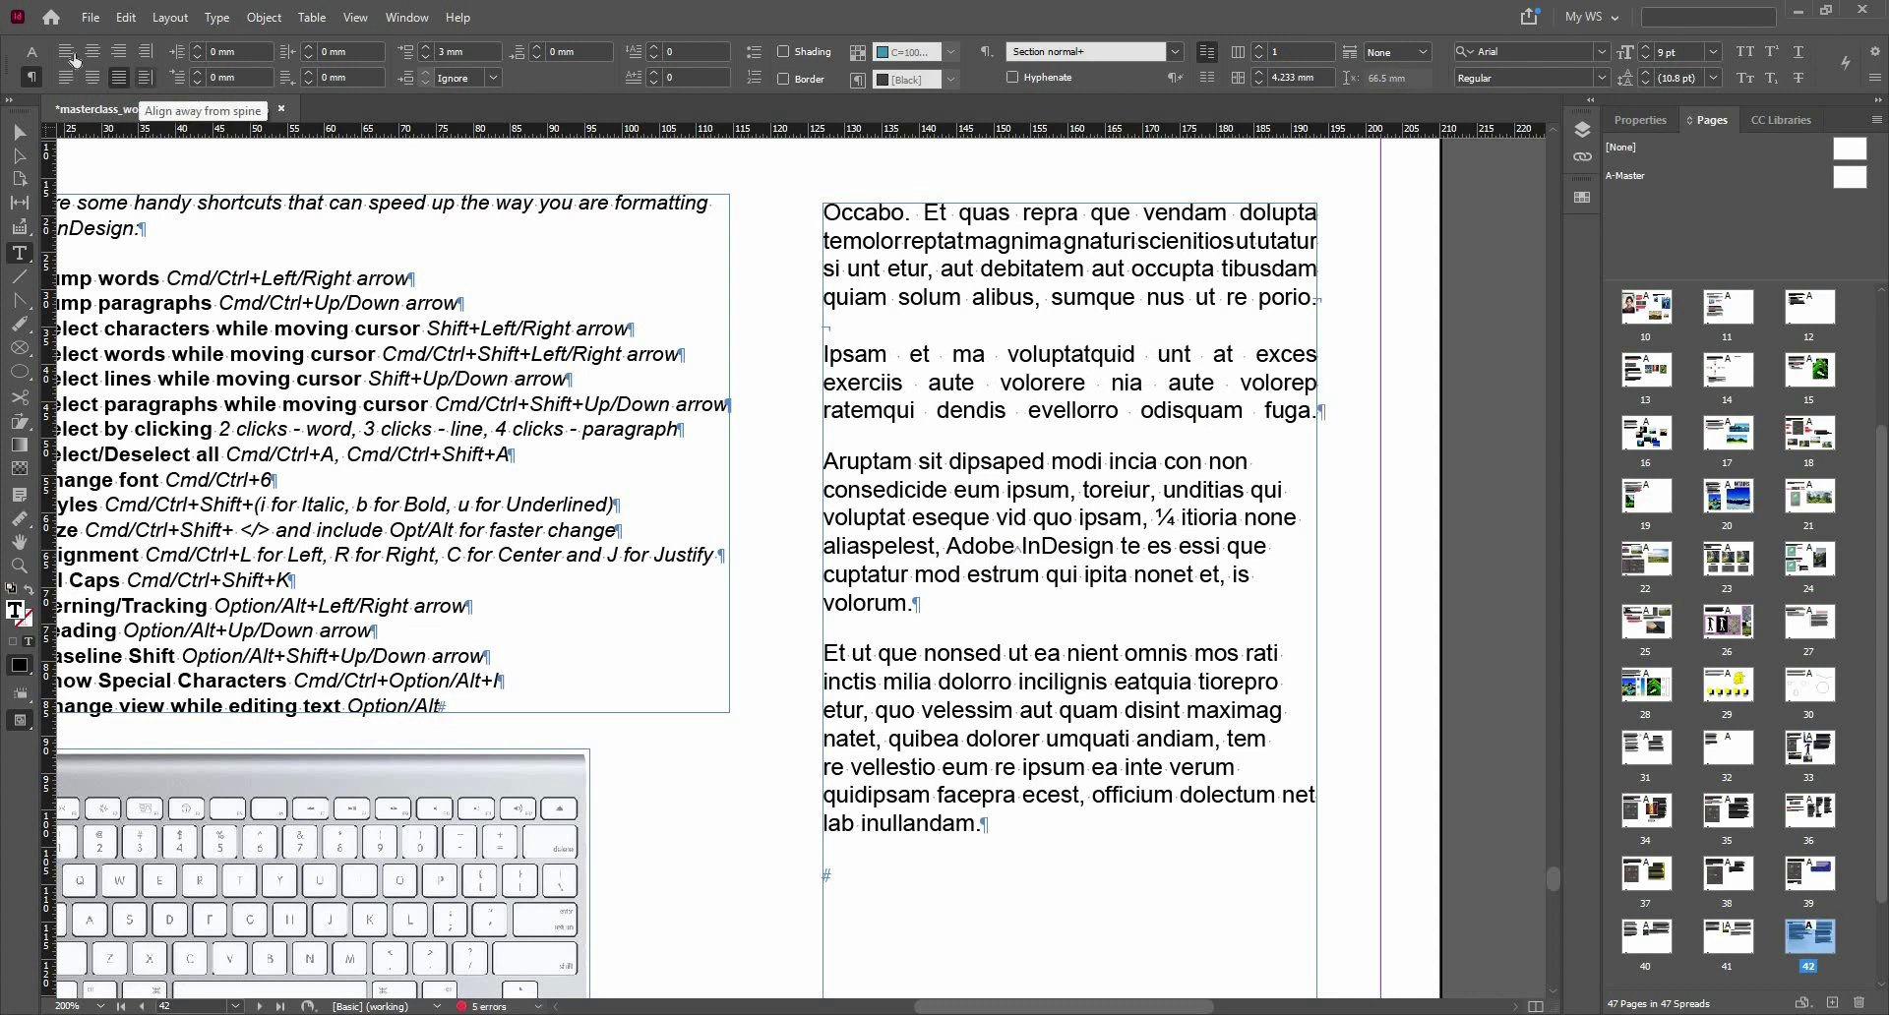
left_click(118, 77)
left_click(91, 78)
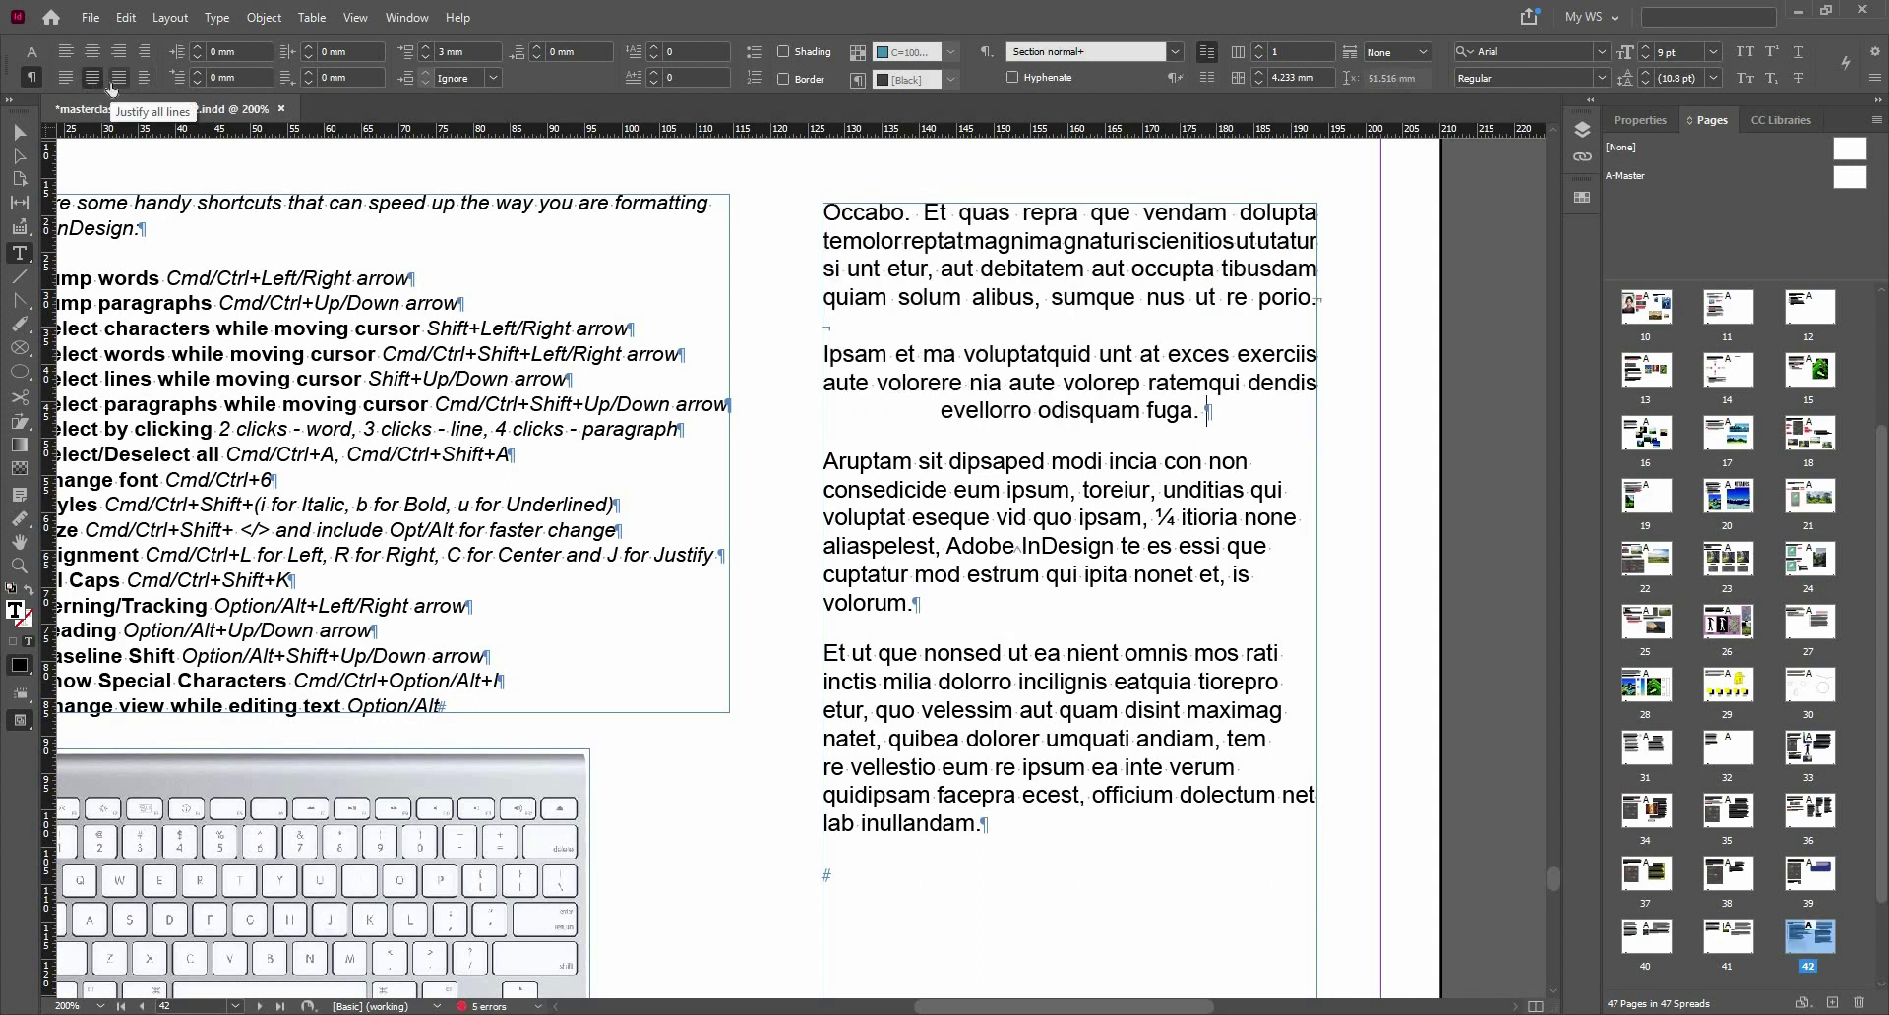
left_click(111, 87)
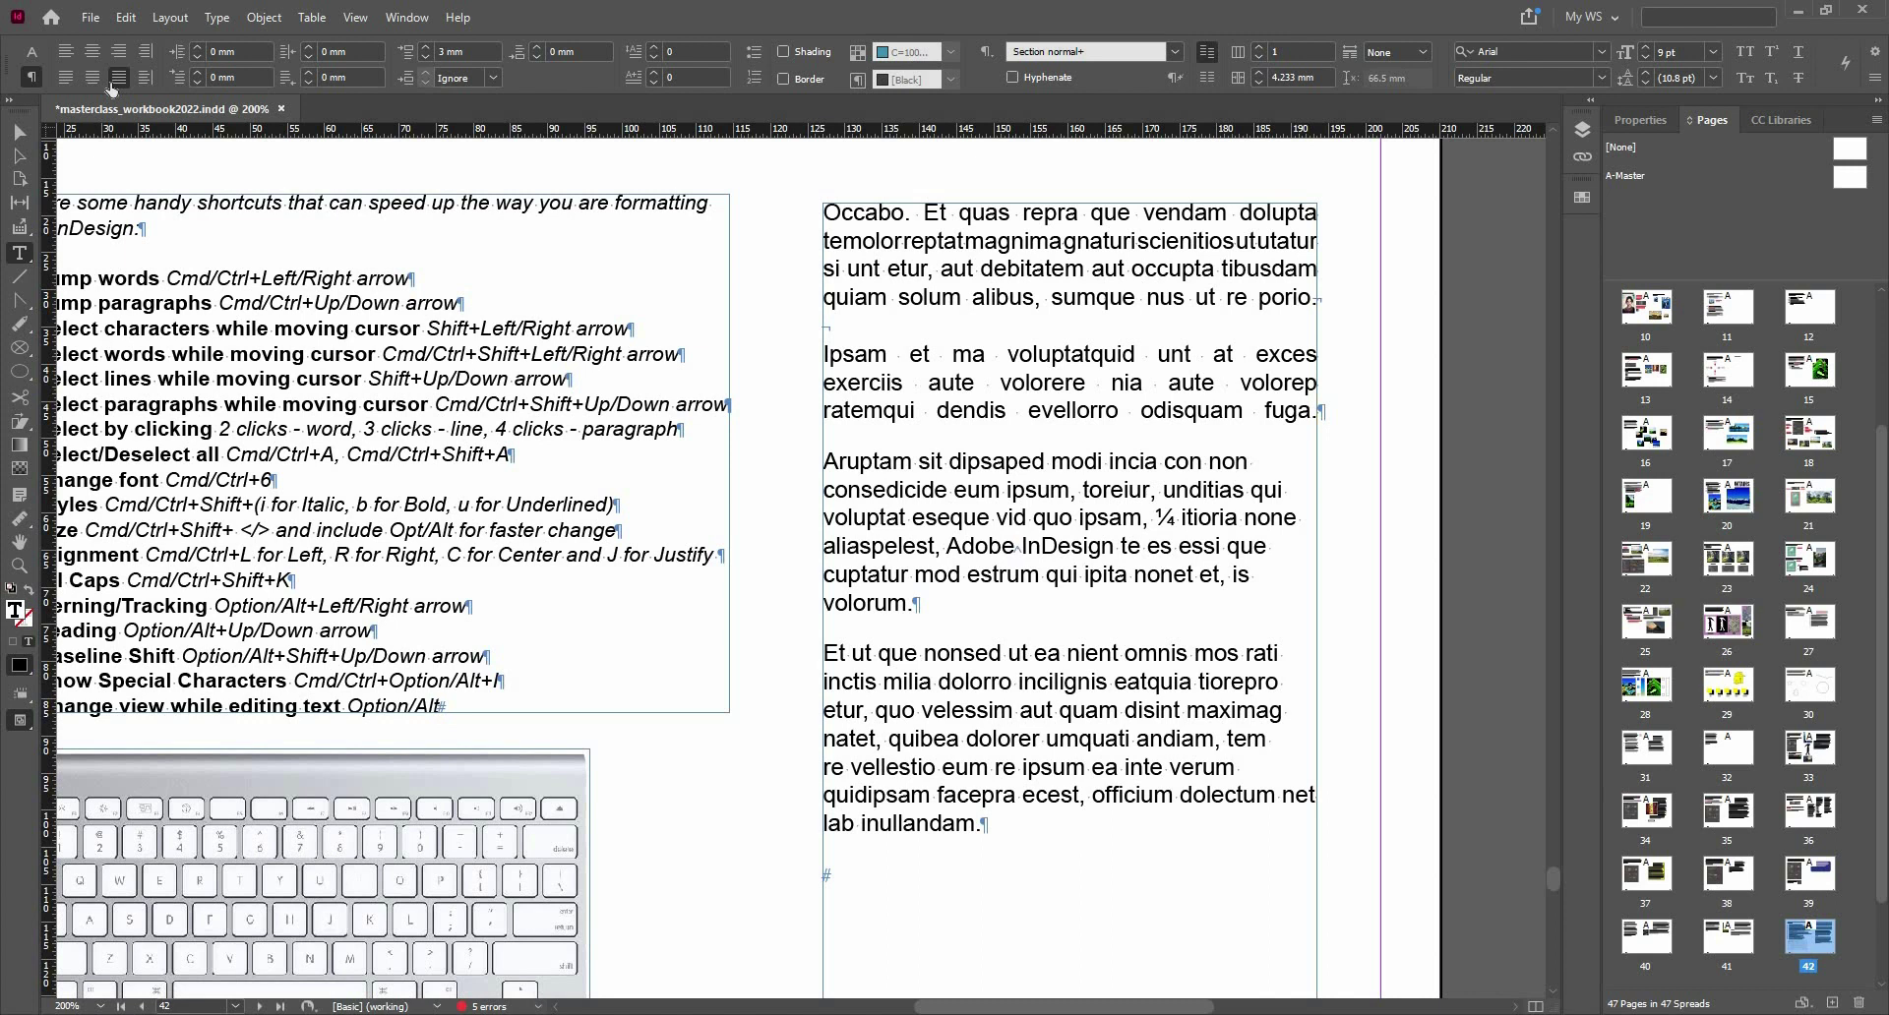
- Switch the first paragraph through left, right and centred alignment to justified with the last line aligned left
key("ctrl+shift+l")
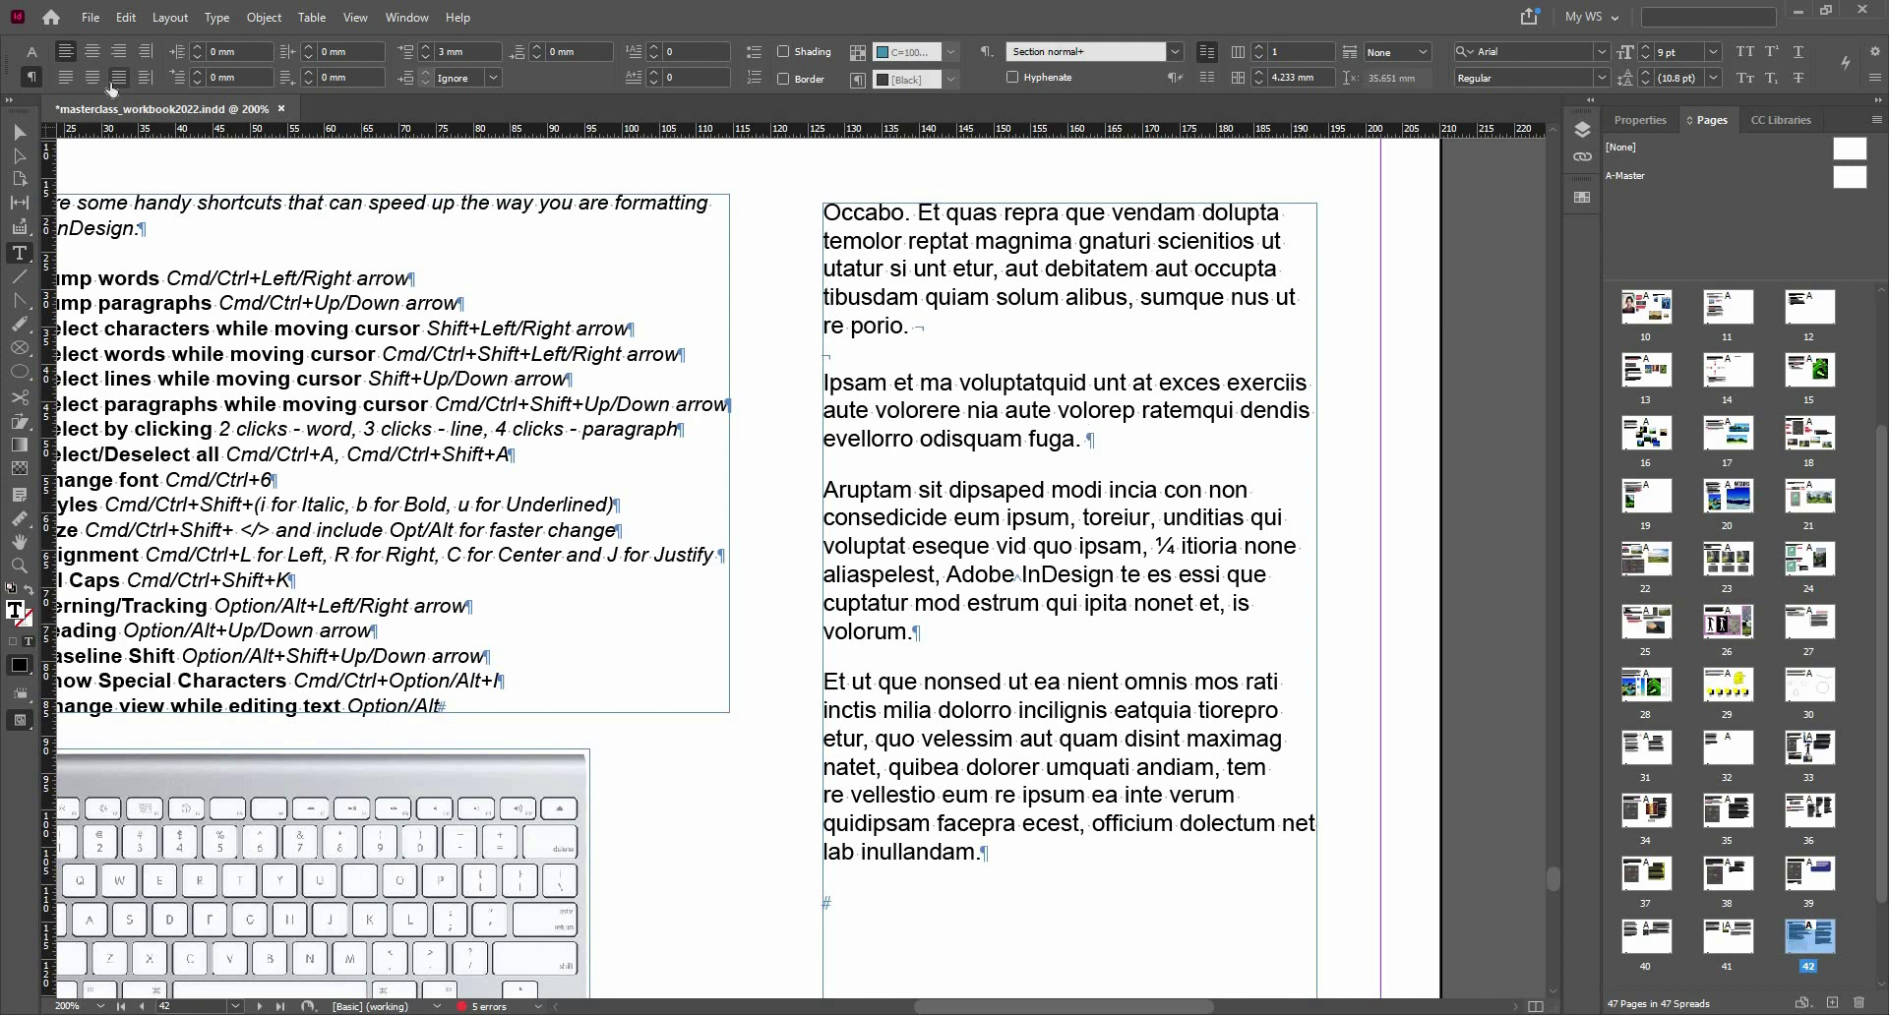
key("ctrl+shift+r")
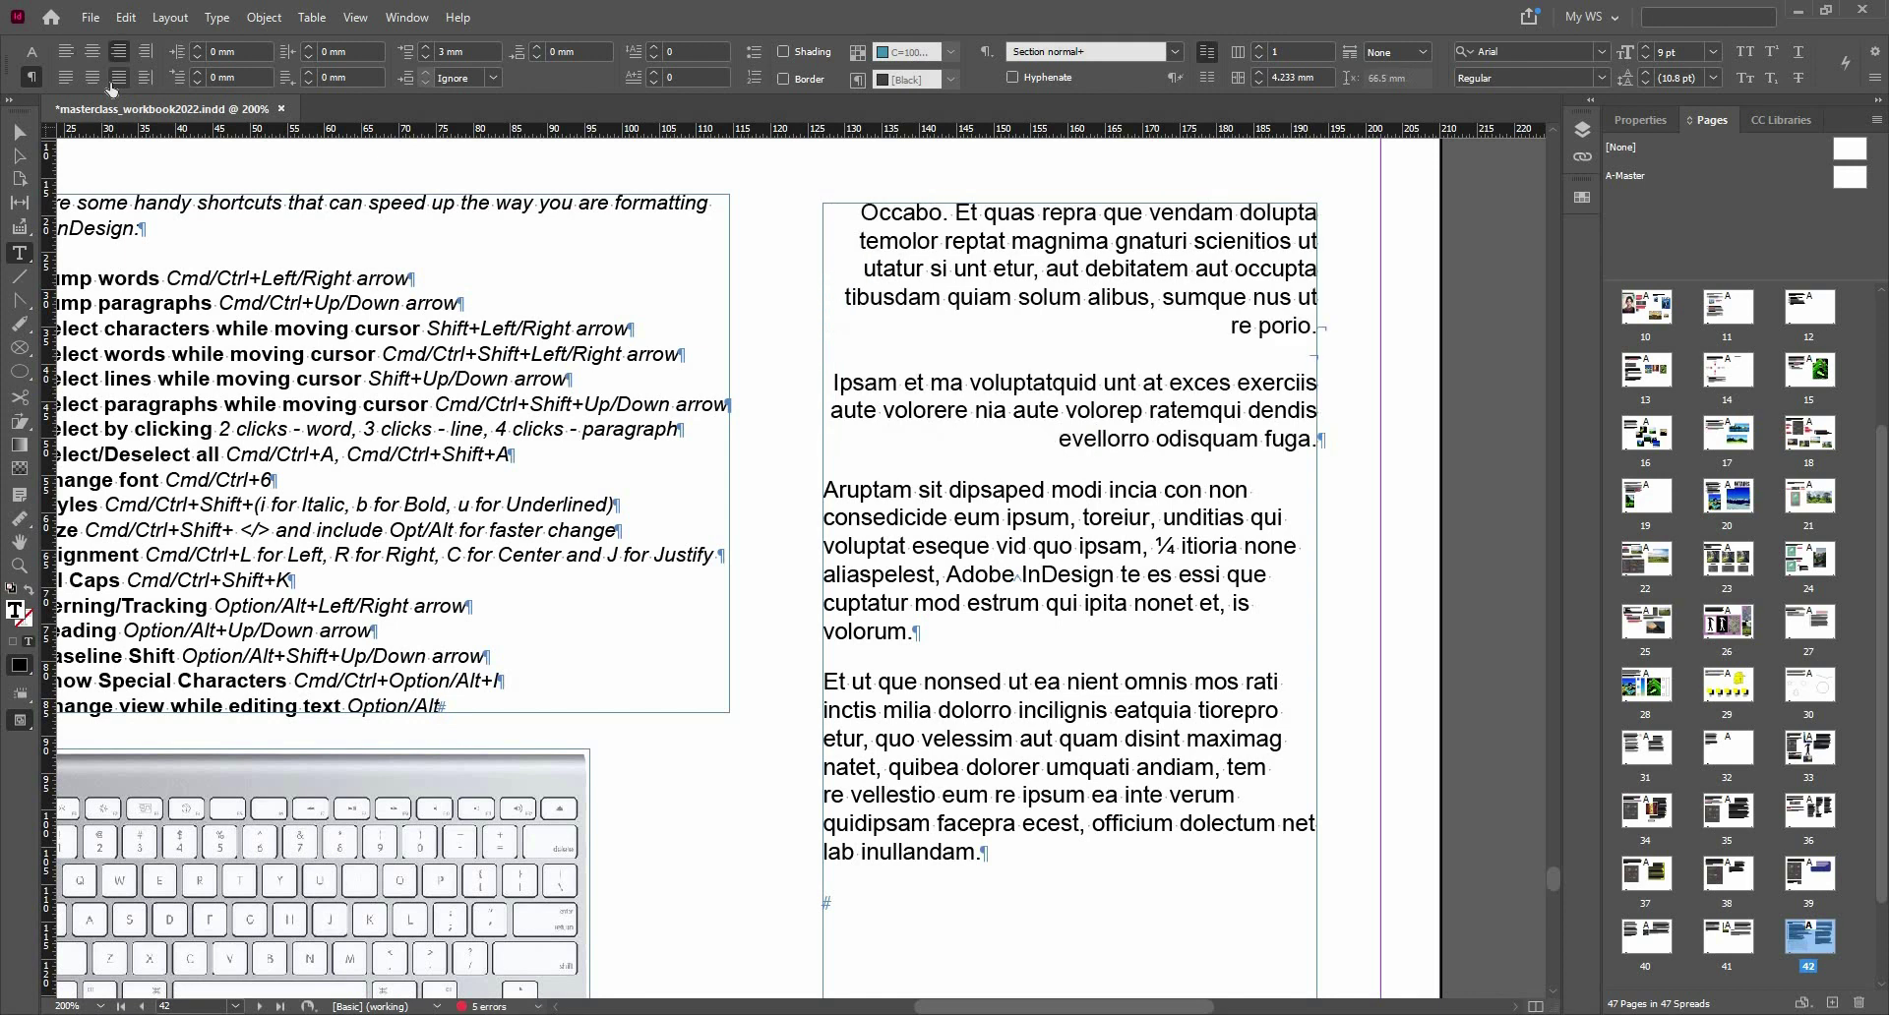
key("ctrl+shift+c")
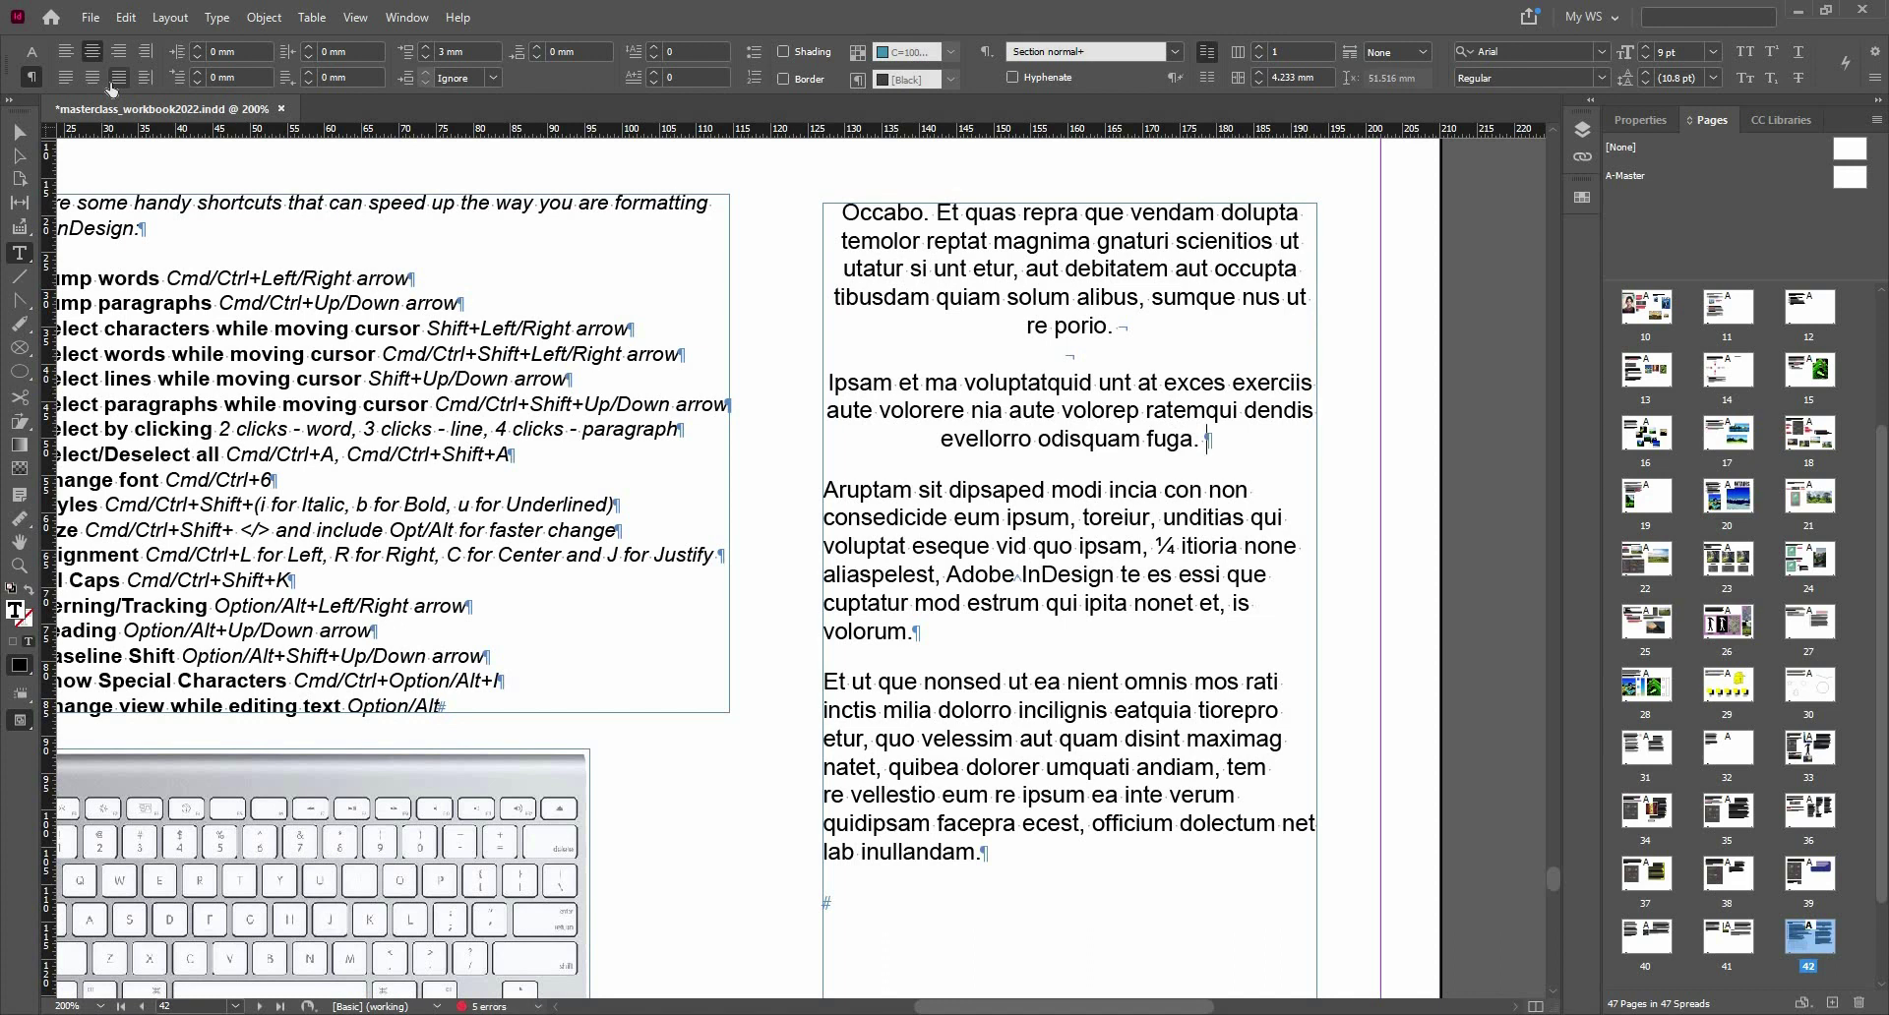
key("ctrl+shift+j")
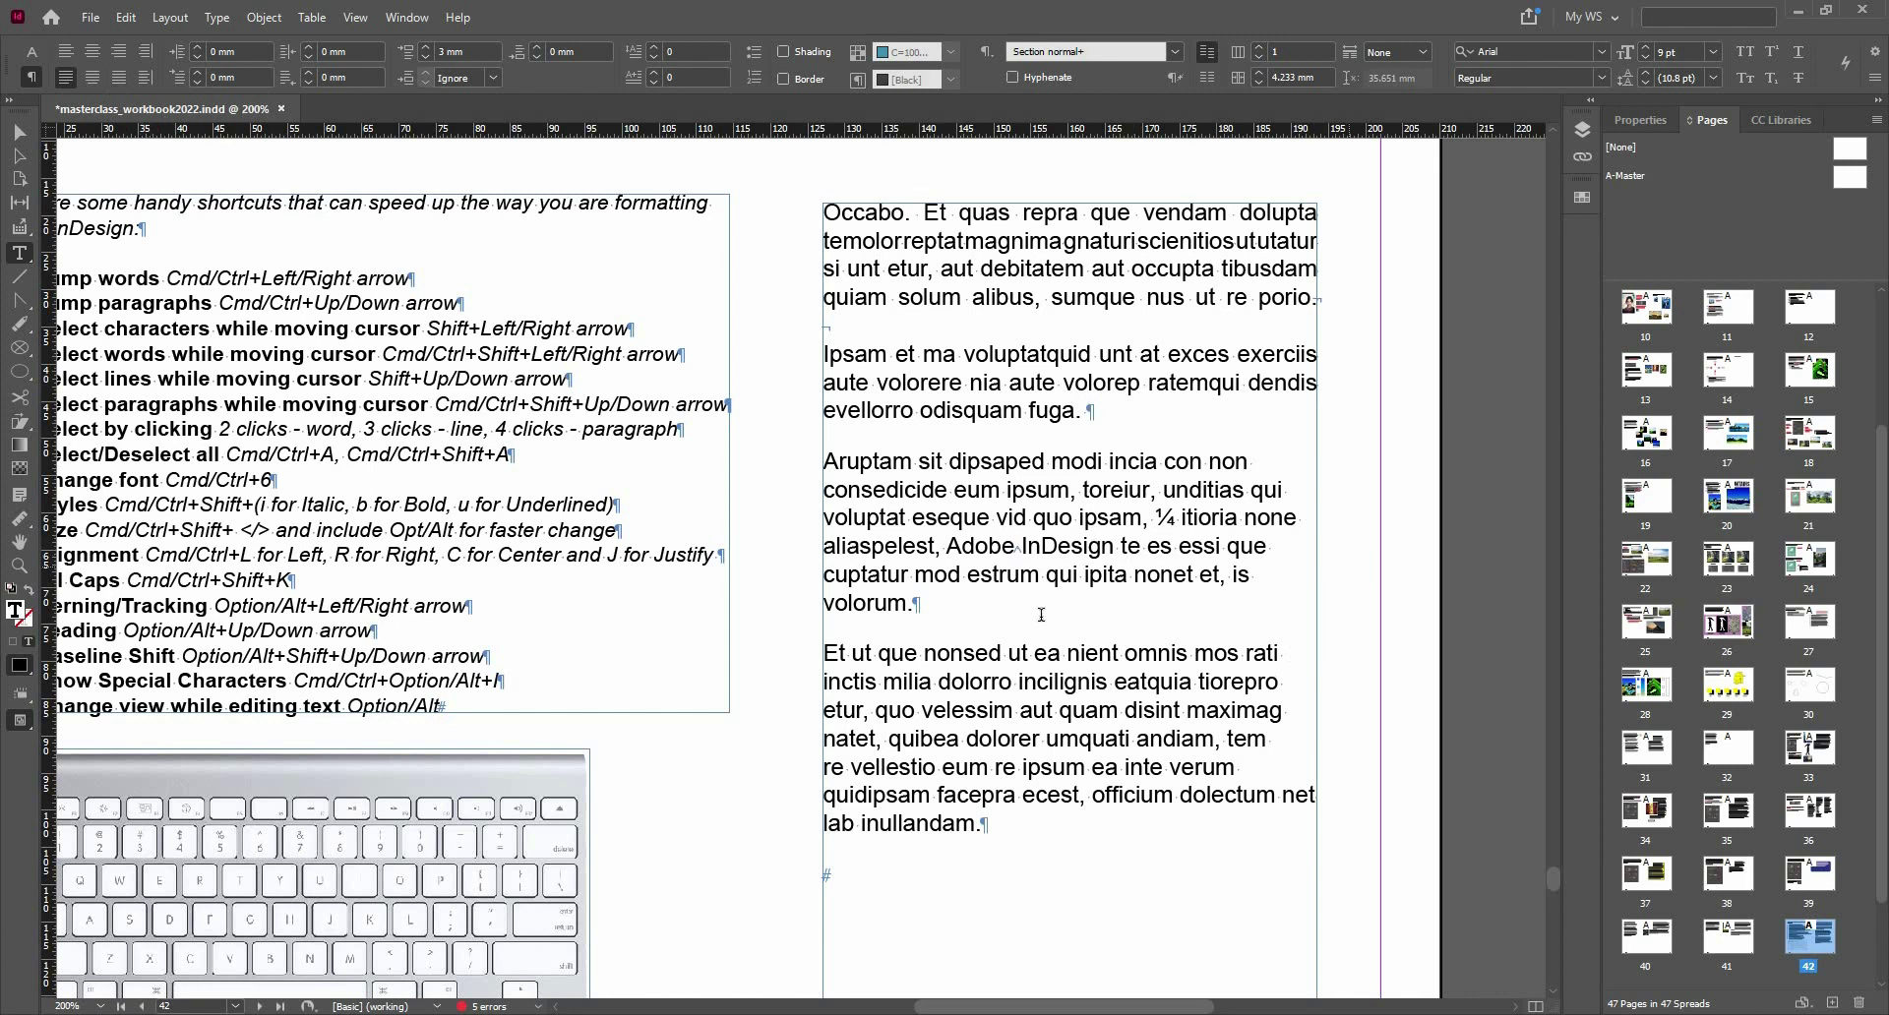
- Narrow the placeholder text frame to about 47 mm wide
left_click(20, 132)
left_click(1311, 618)
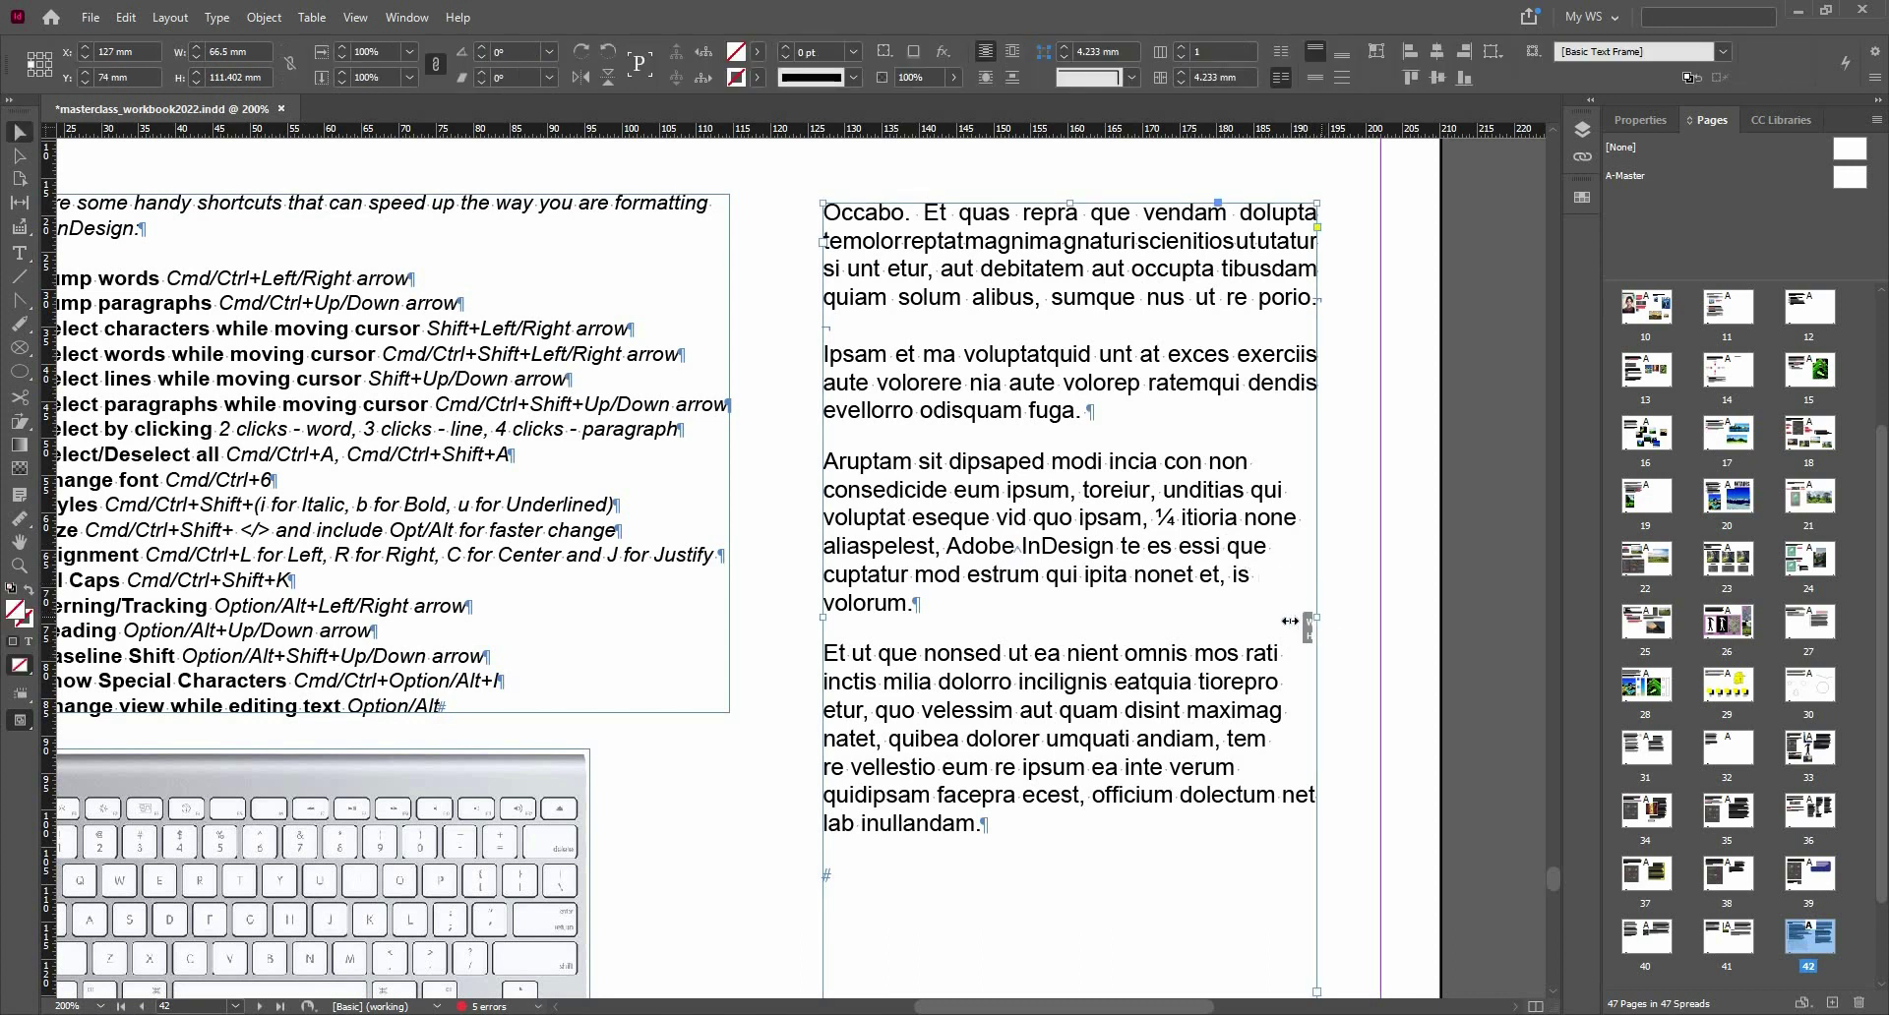
left_click_drag(1289, 620, 1175, 617)
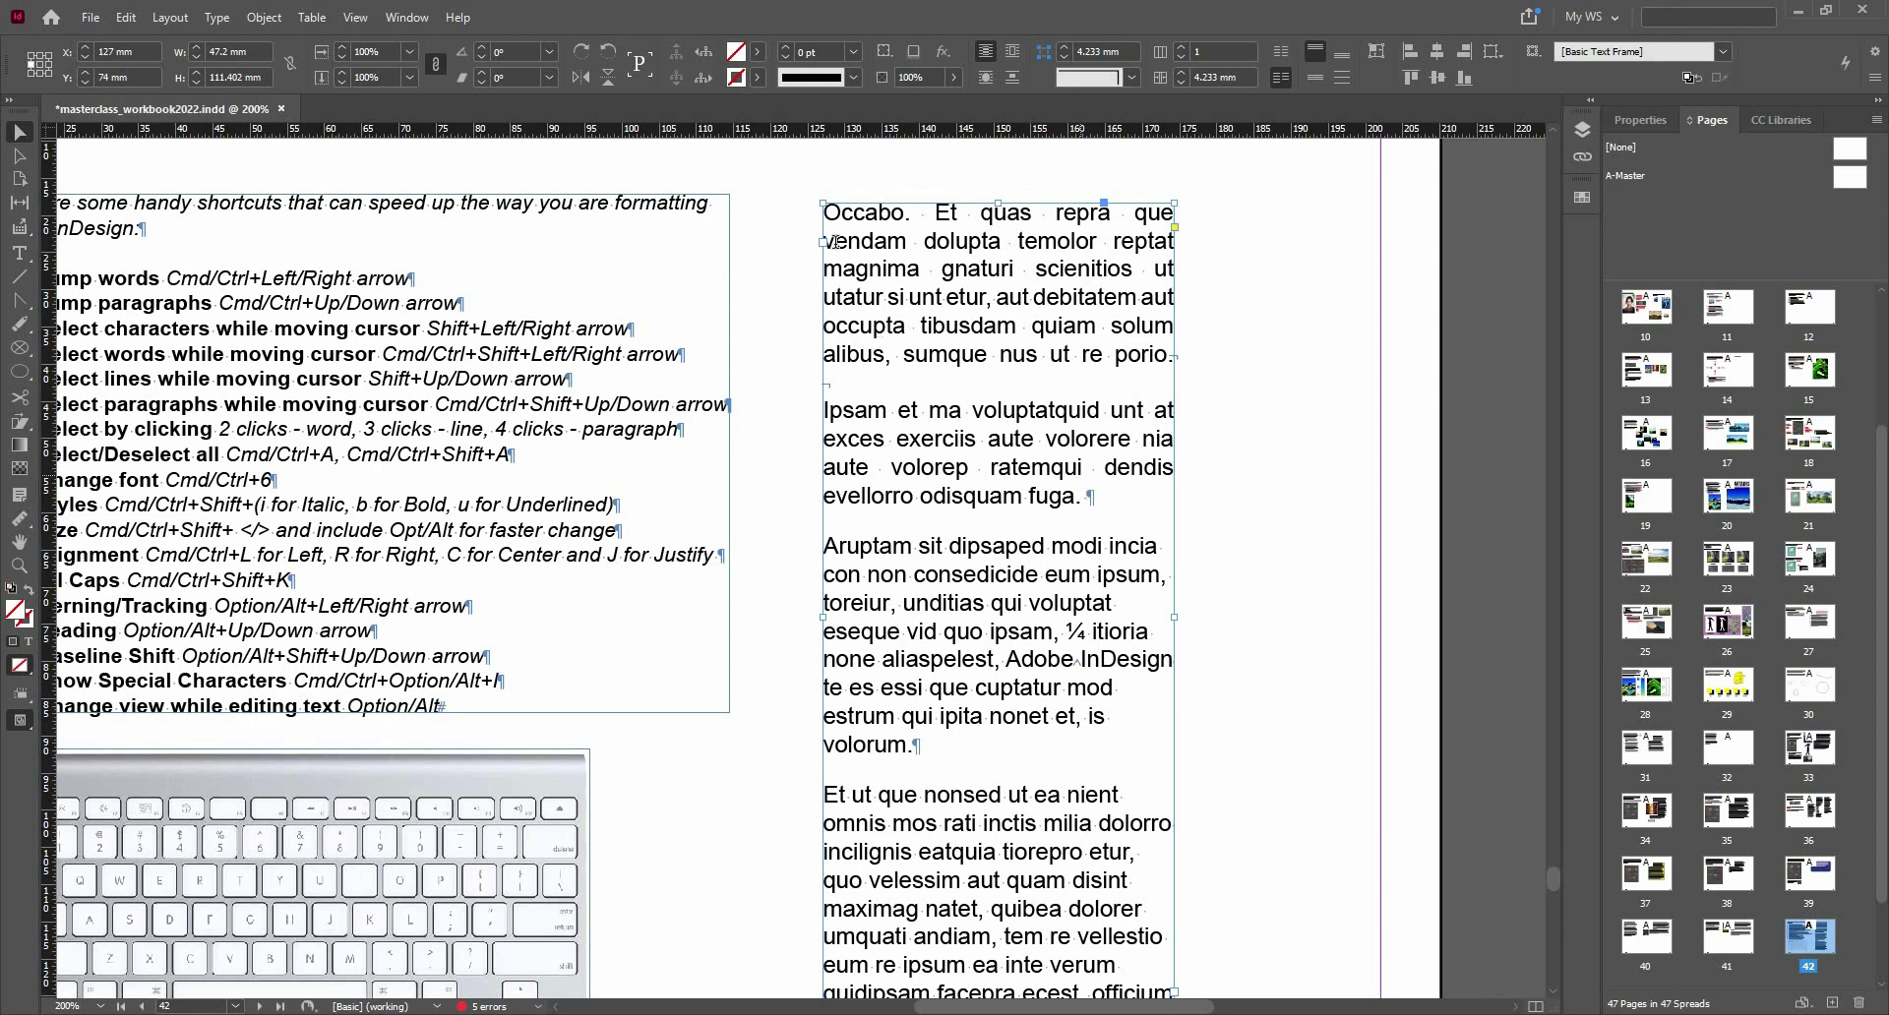
- Select the whole first paragraph and justify all of its lines
double_click(822, 207)
key("ctrl+shift+Down")
key("ctrl+shift+Down")
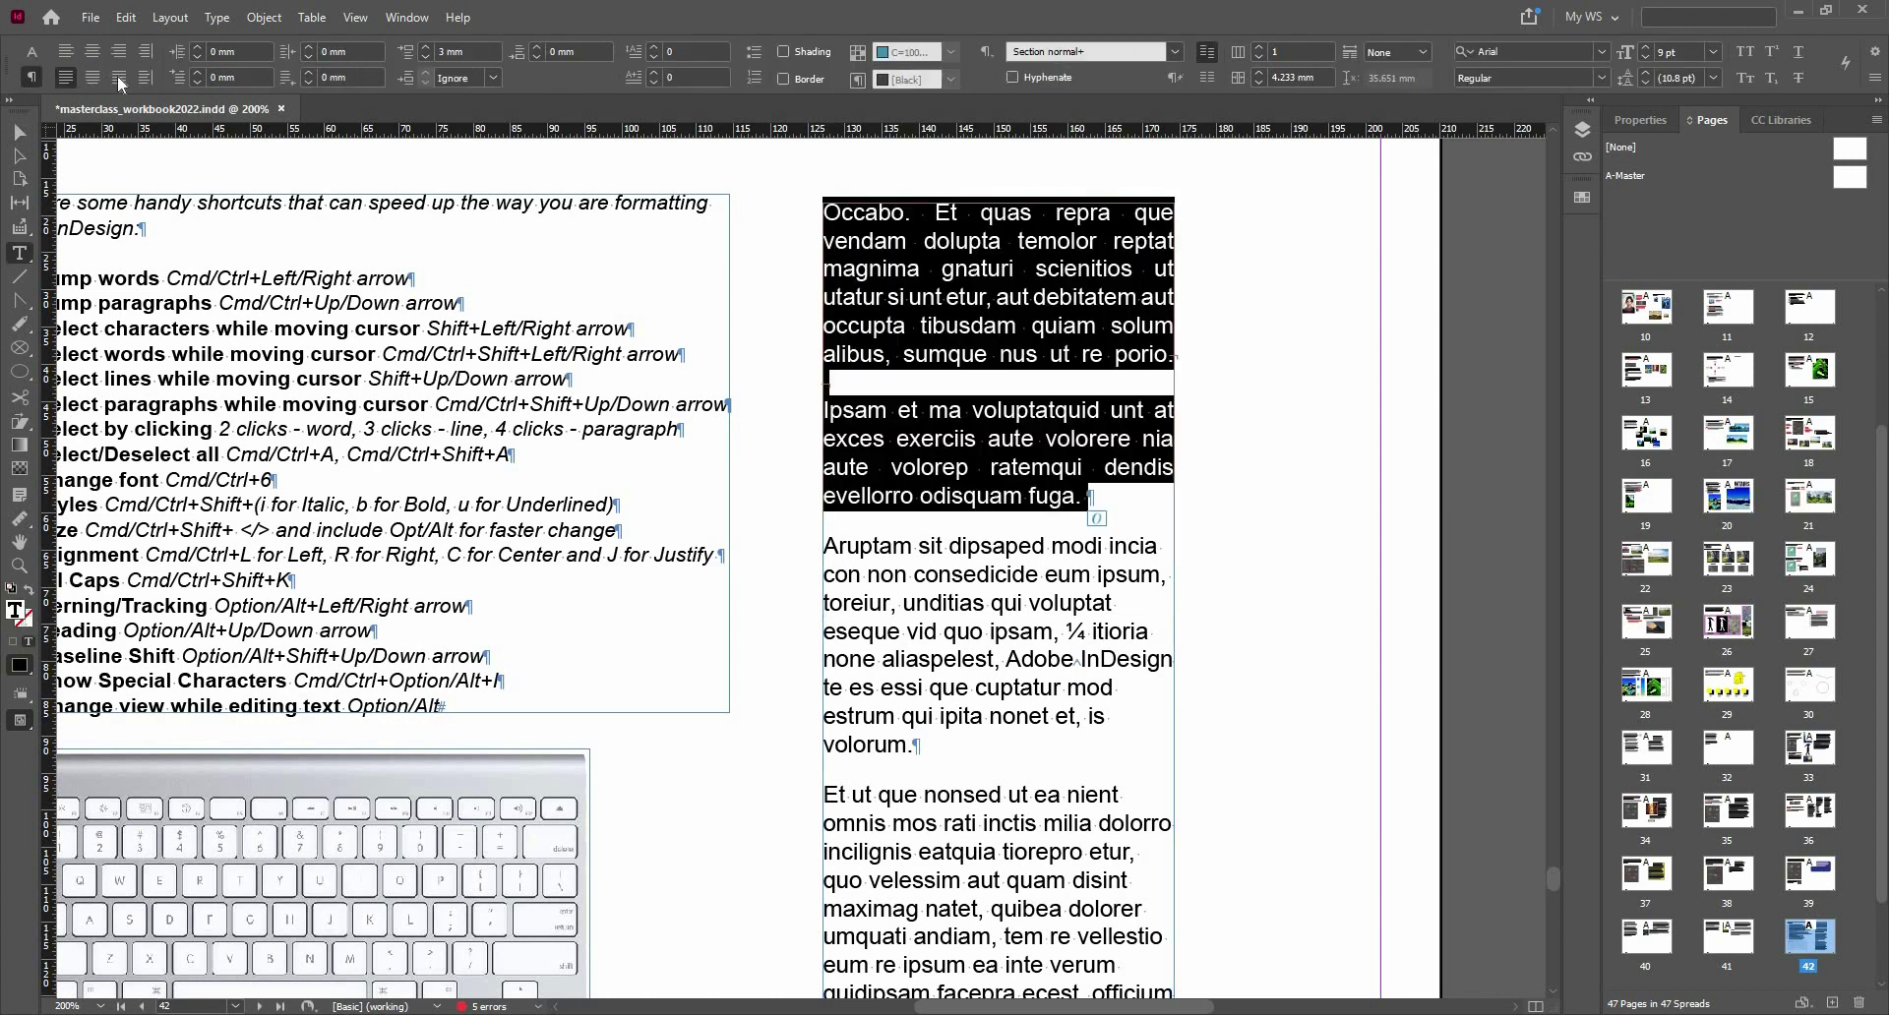
left_click(118, 76)
left_click(961, 495)
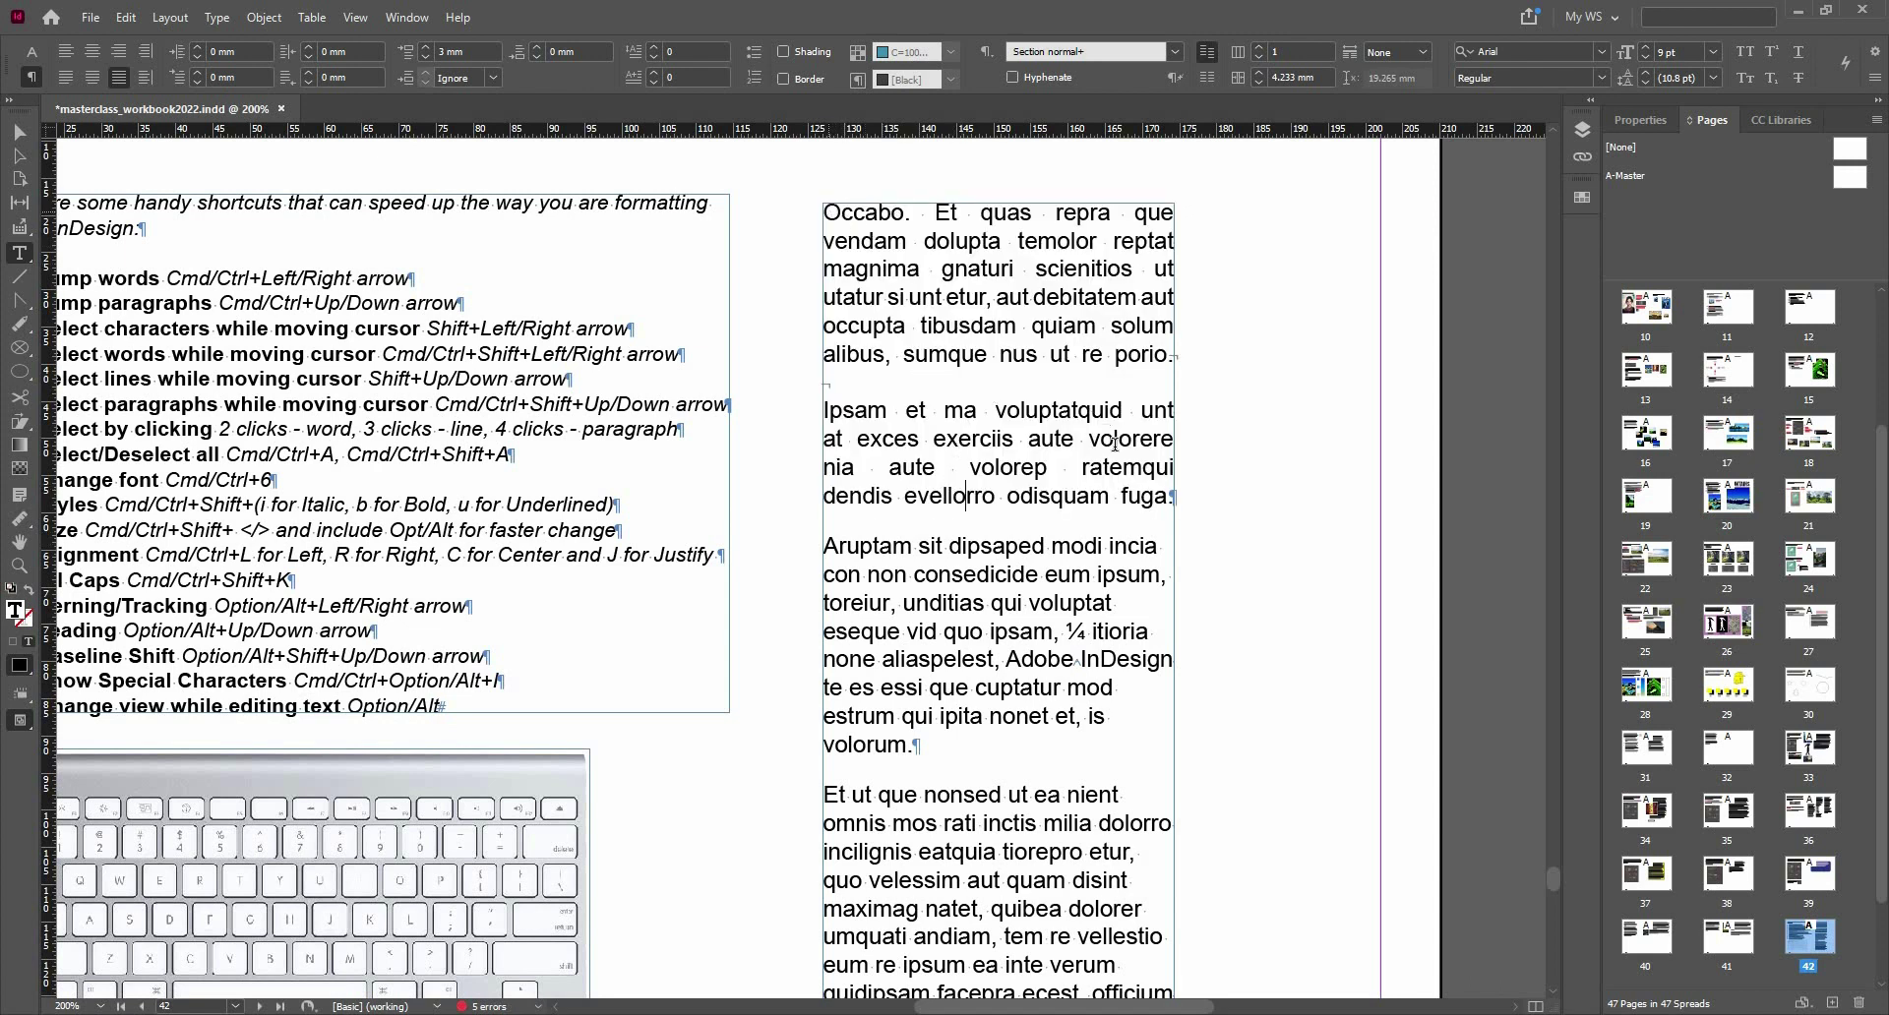
- Turn on hyphenation for the first paragraph and widen the text frame to about 58 mm
left_click_drag(822, 207, 1176, 504)
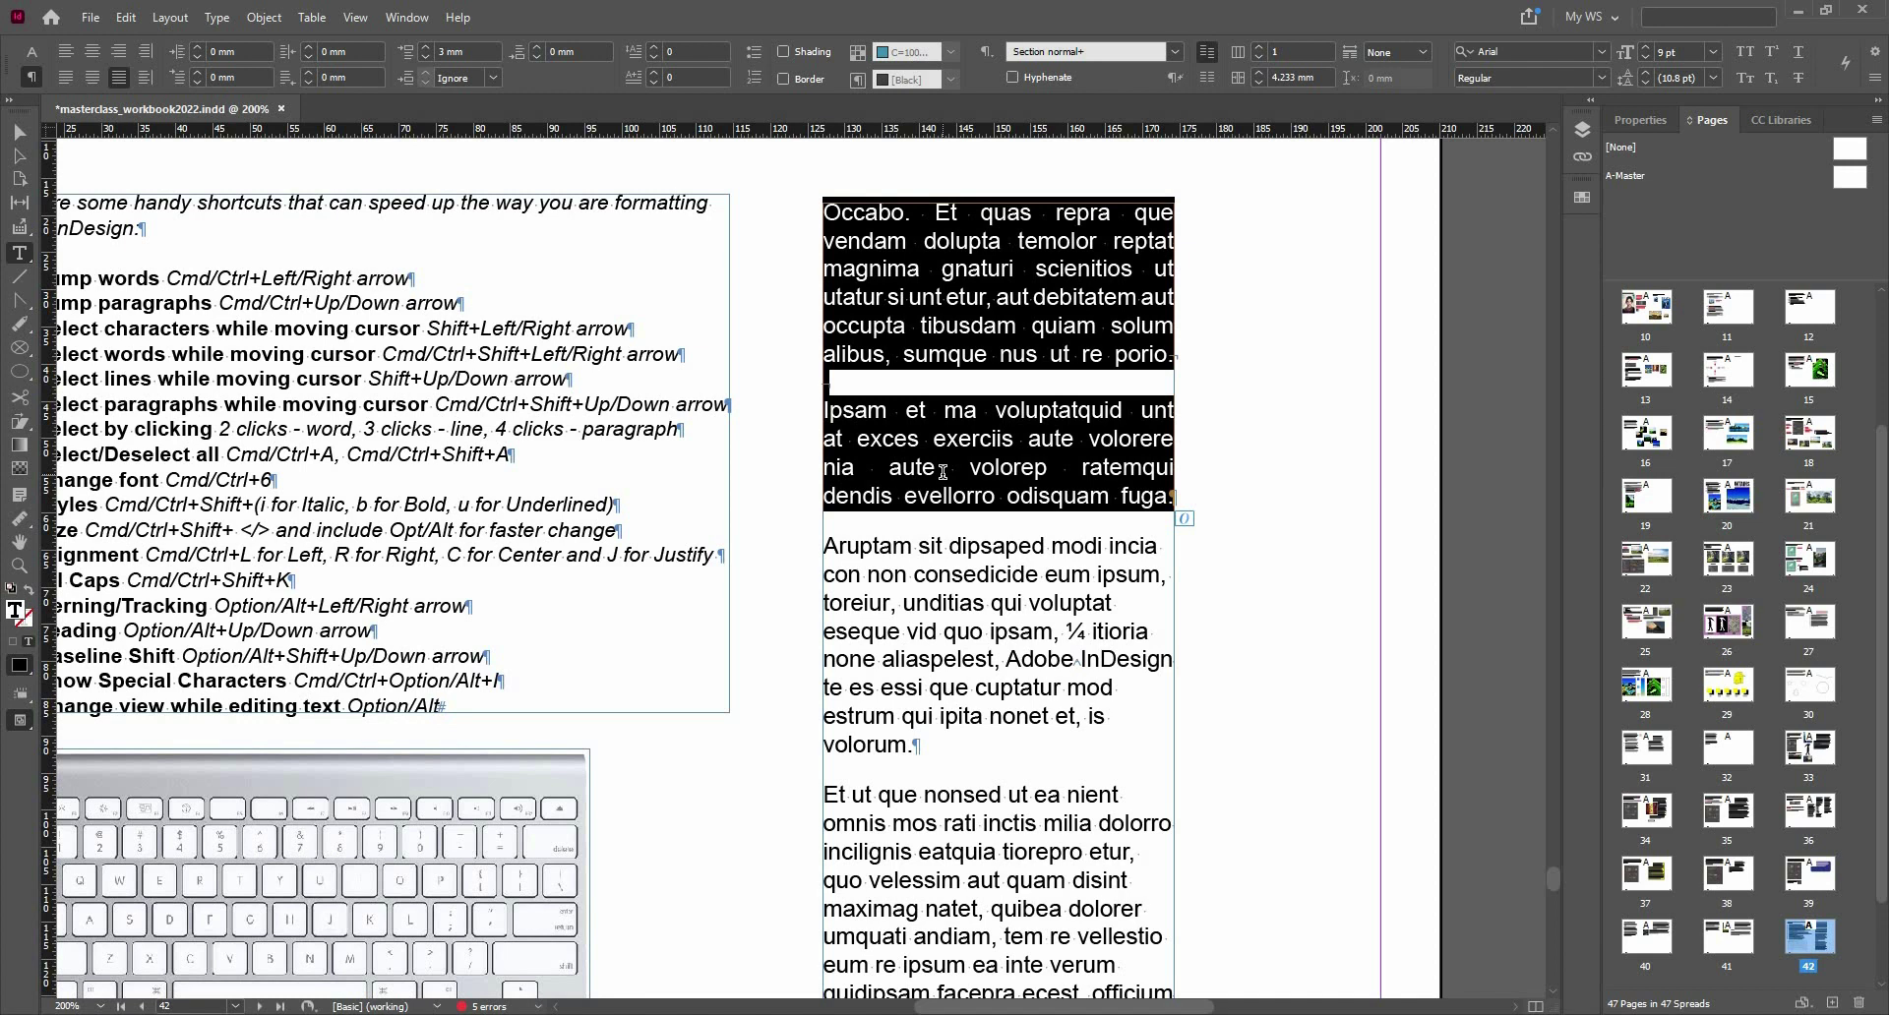
left_click(1012, 77)
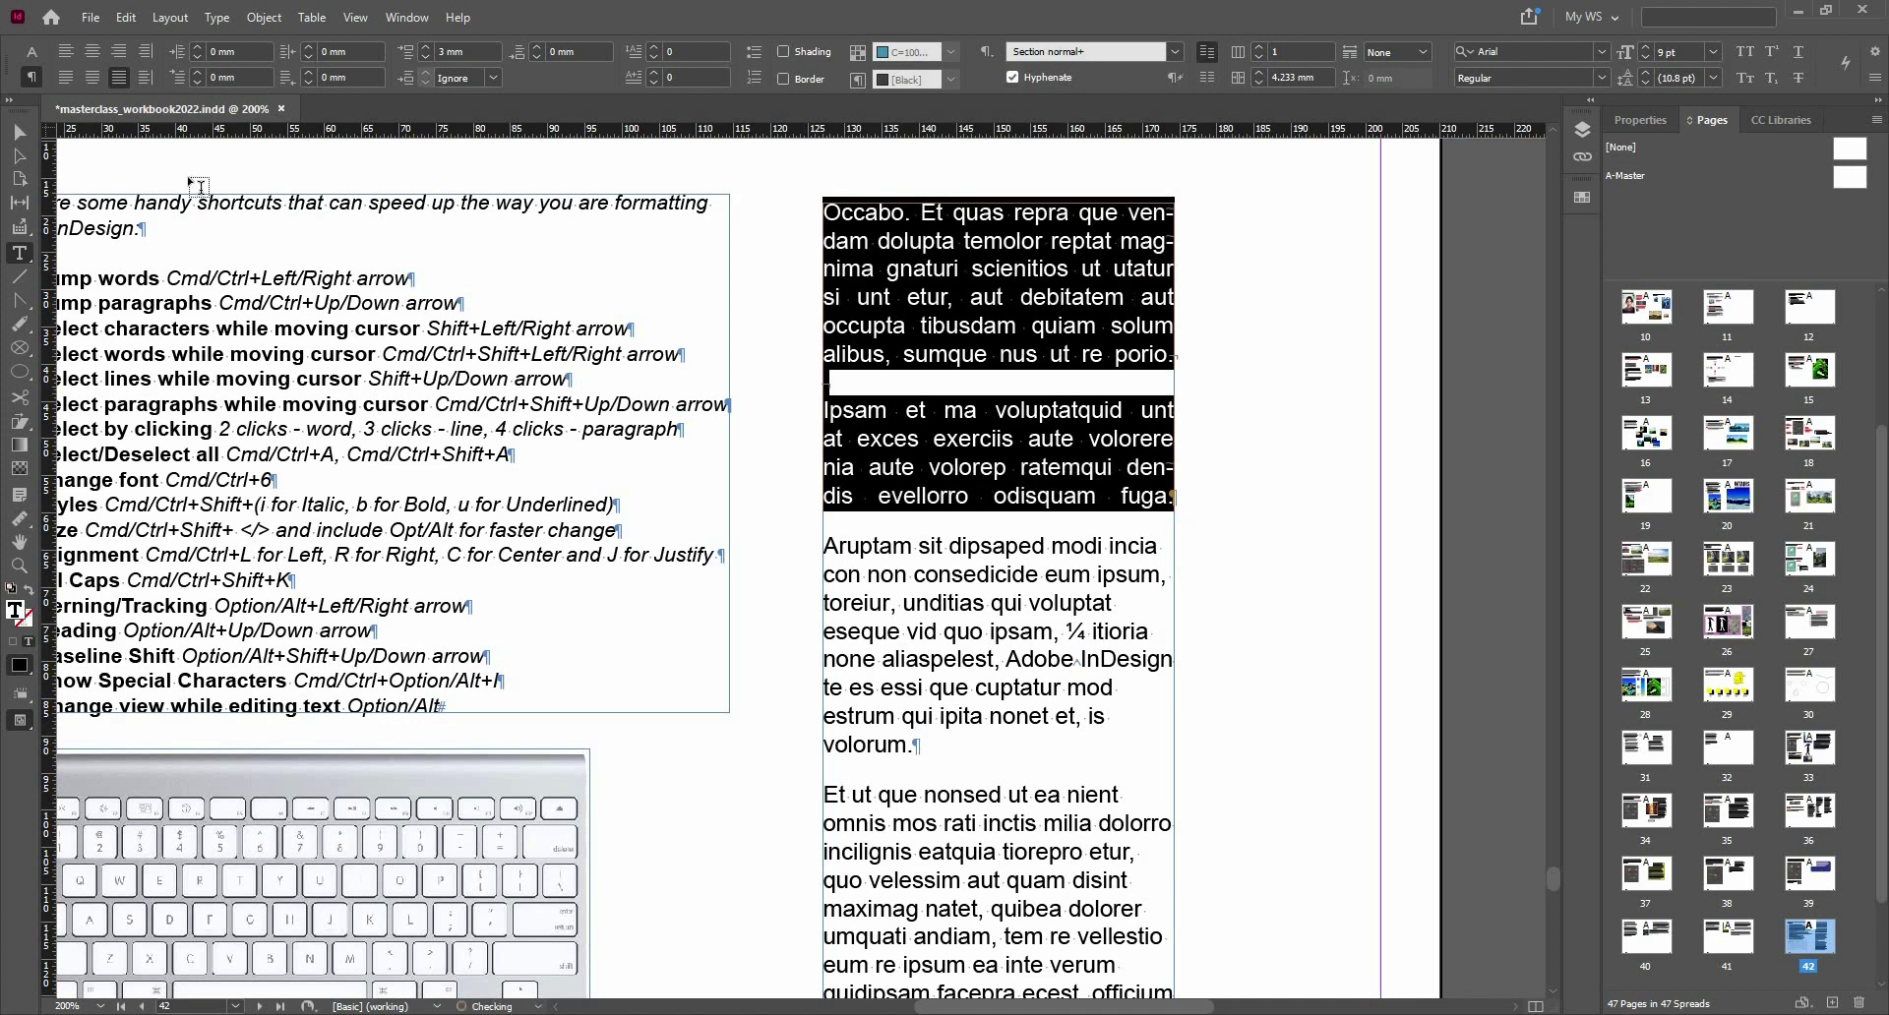
left_click(19, 133)
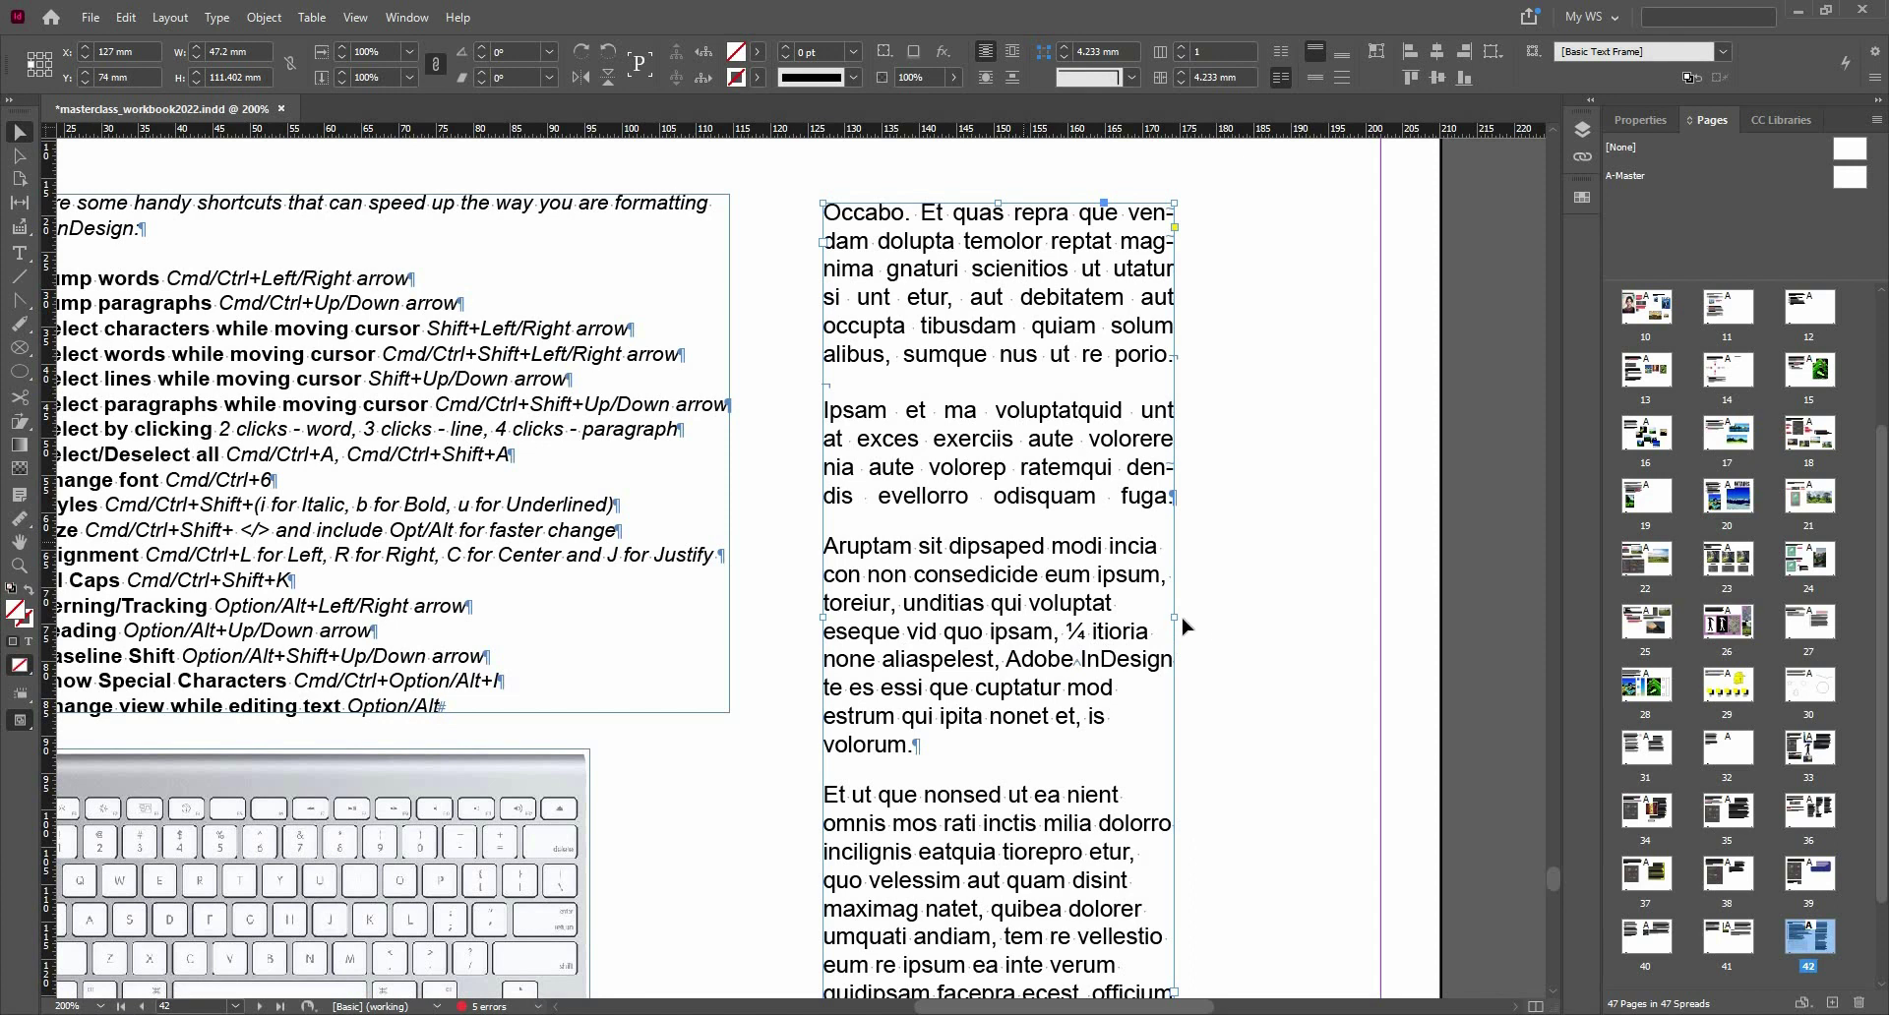
left_click_drag(1175, 618, 1255, 617)
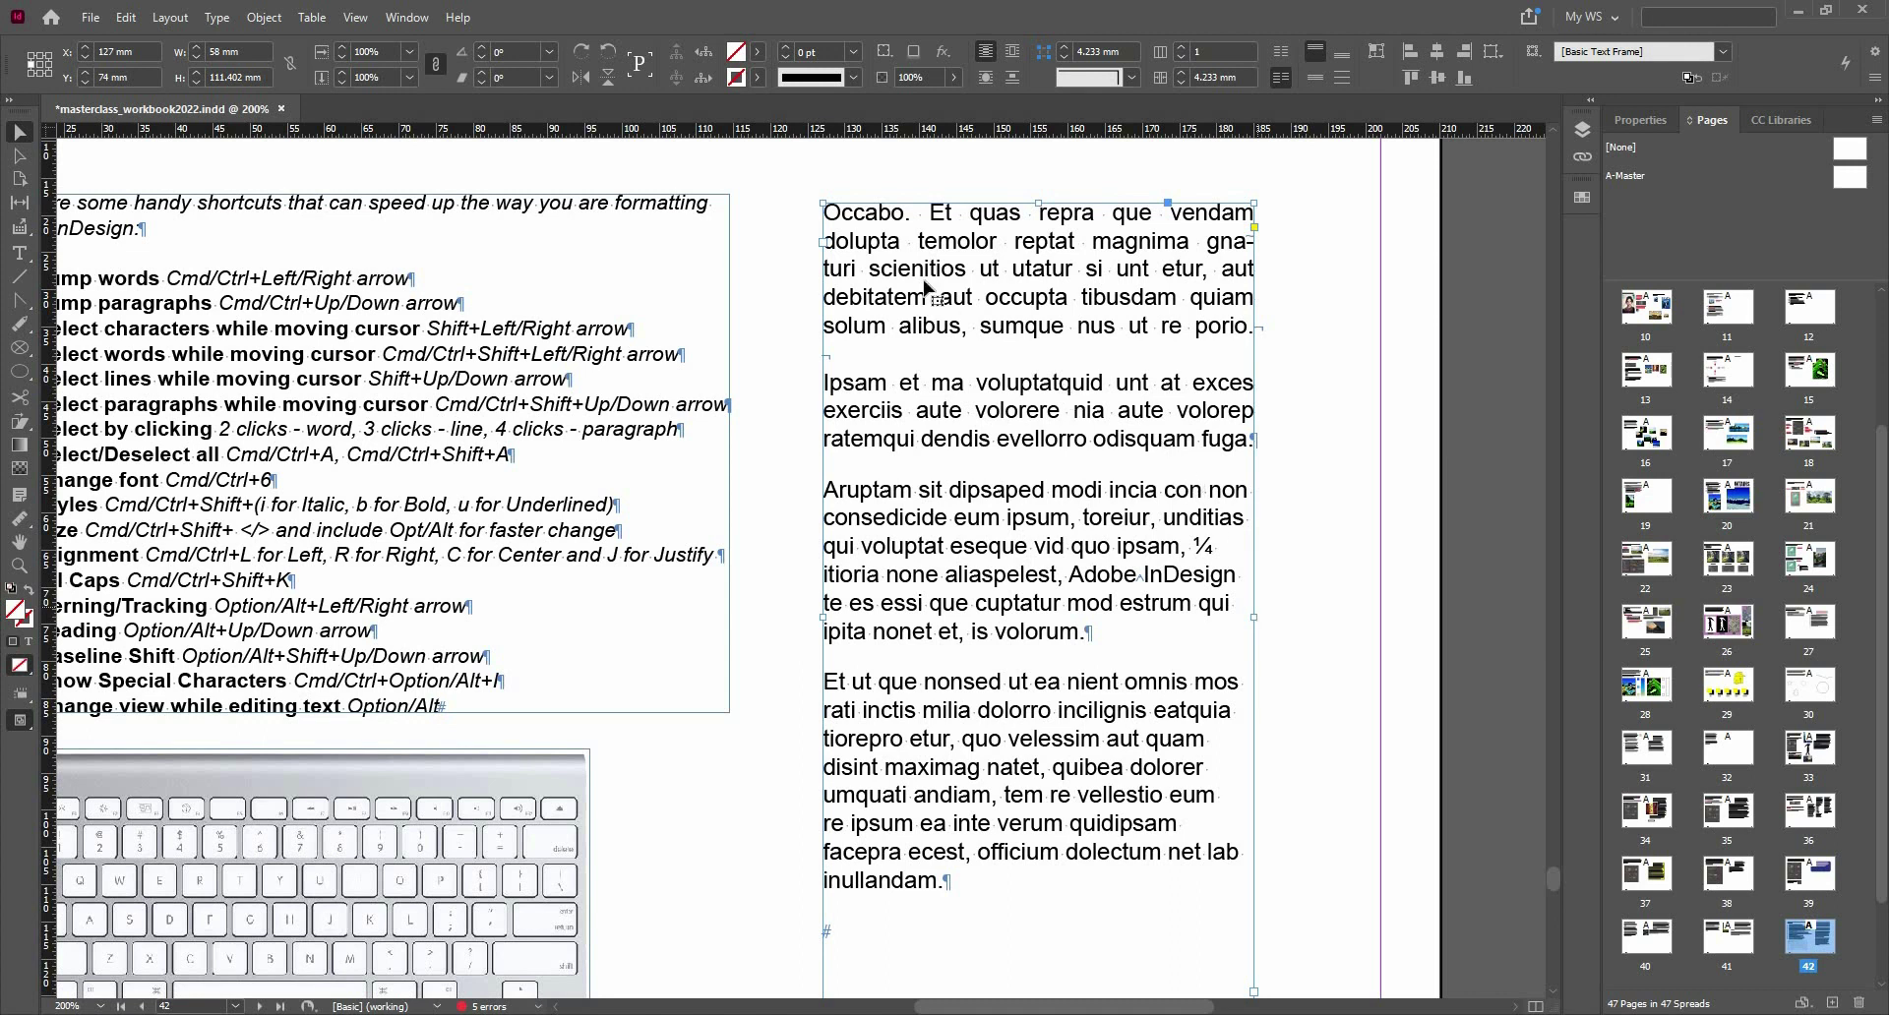
- Select the whole first paragraph and try increasing its leading by two increments, stepping it back down the same amount
double_click(859, 219)
left_click(859, 218)
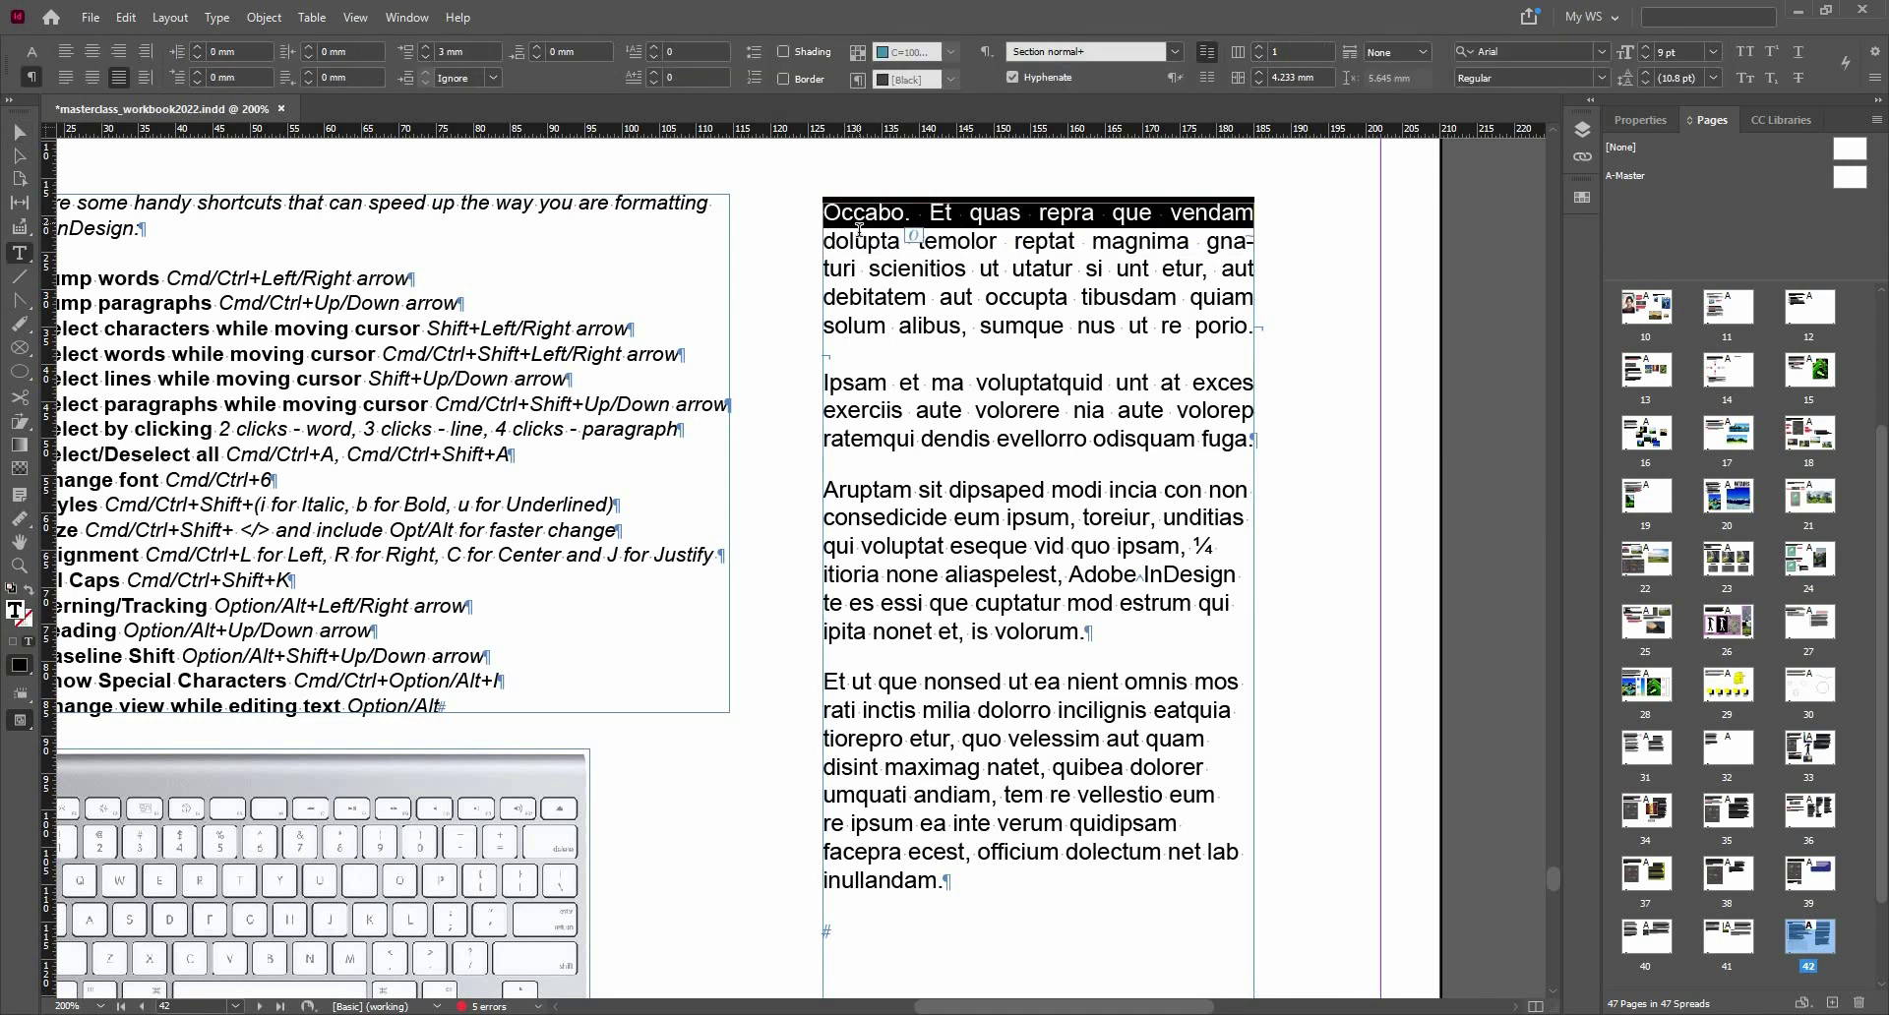
double_click(859, 235)
double_click(859, 232)
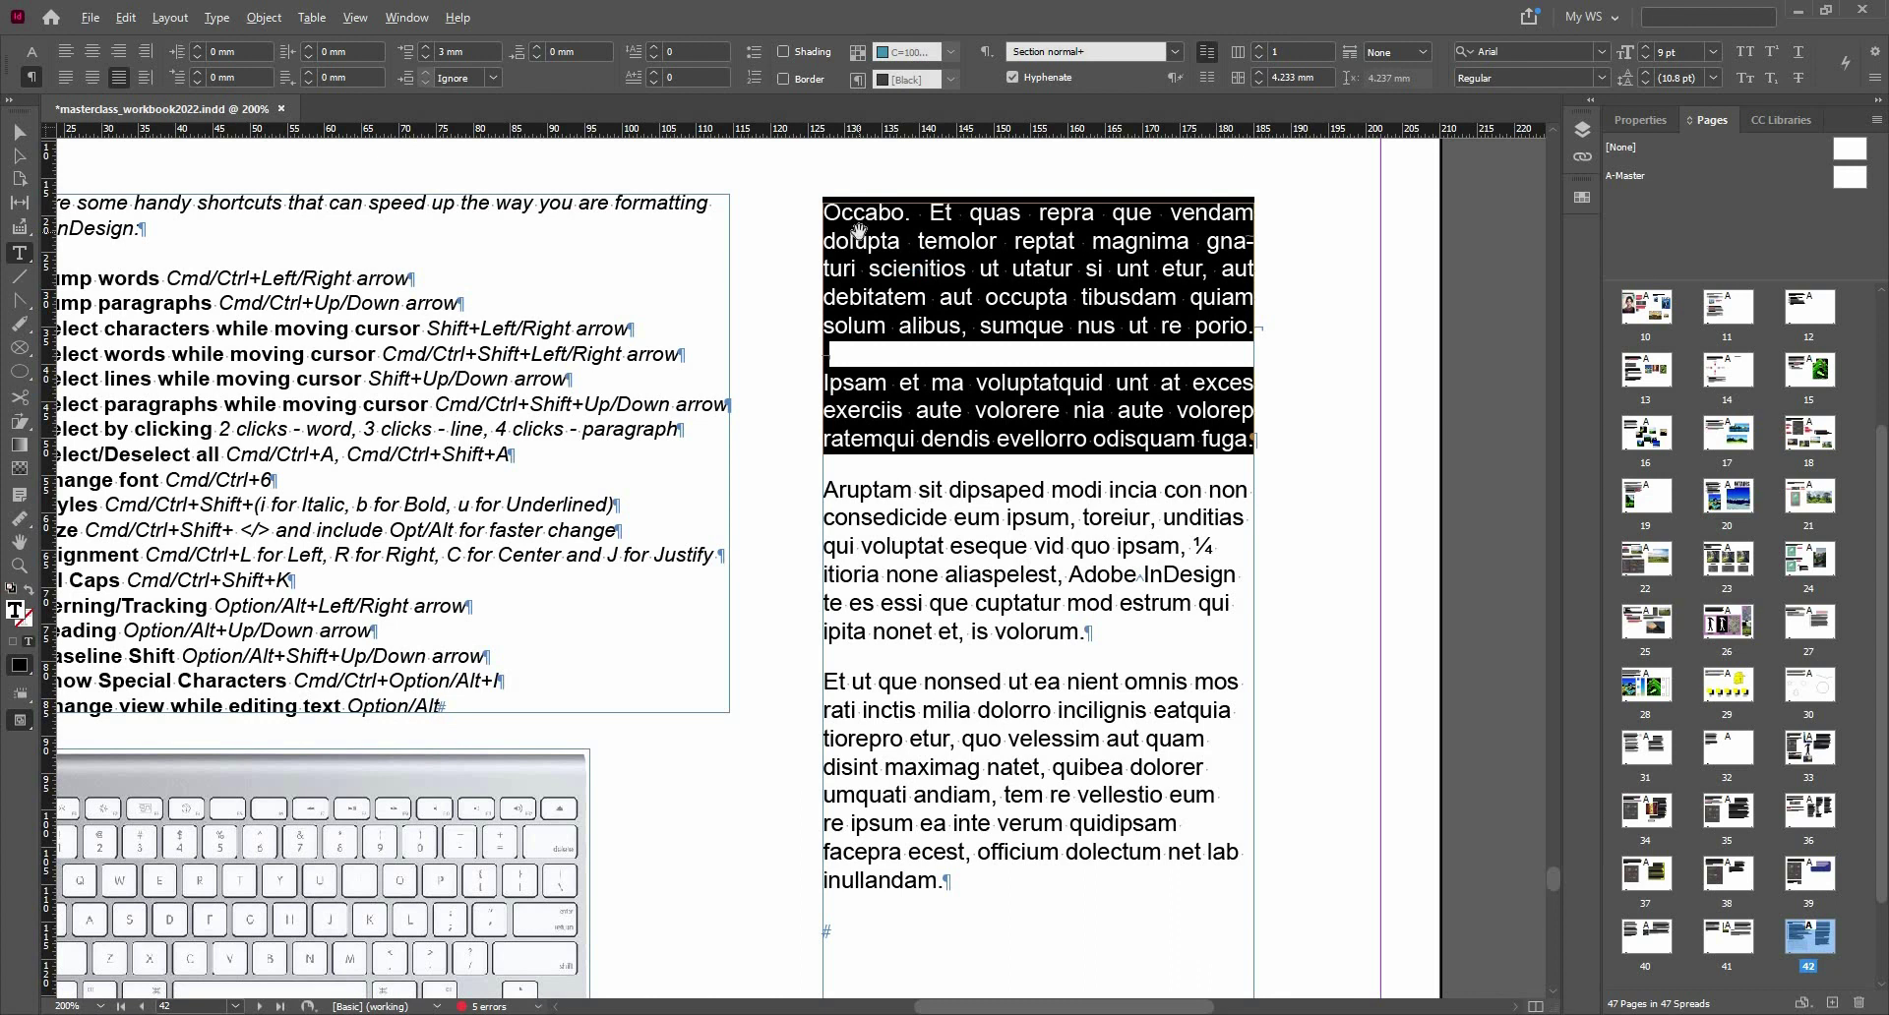
key("alt+Down")
key("alt+Down")
key("alt+Up")
key("alt+Up")
- Set the first paragraph's leading to Auto and its font size to 10 pt
left_click(34, 49)
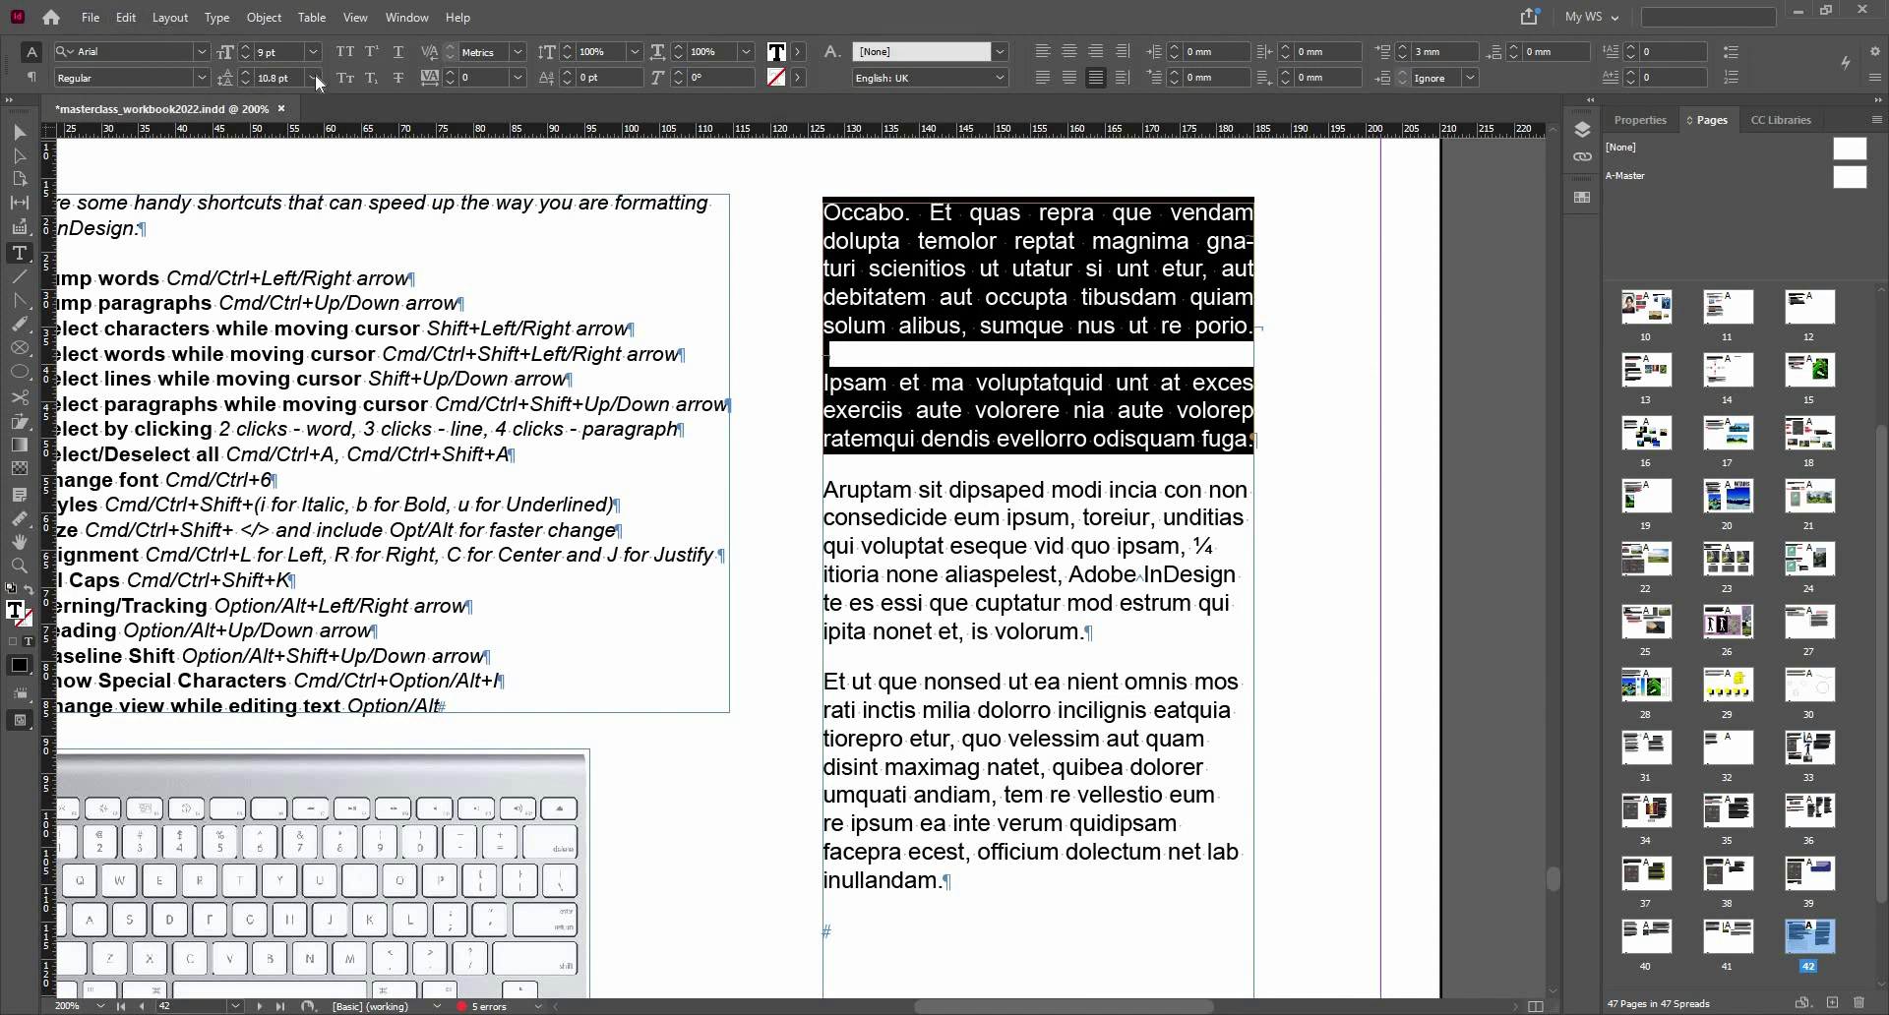
left_click(314, 78)
left_click(309, 95)
key("ctrl+shift+period")
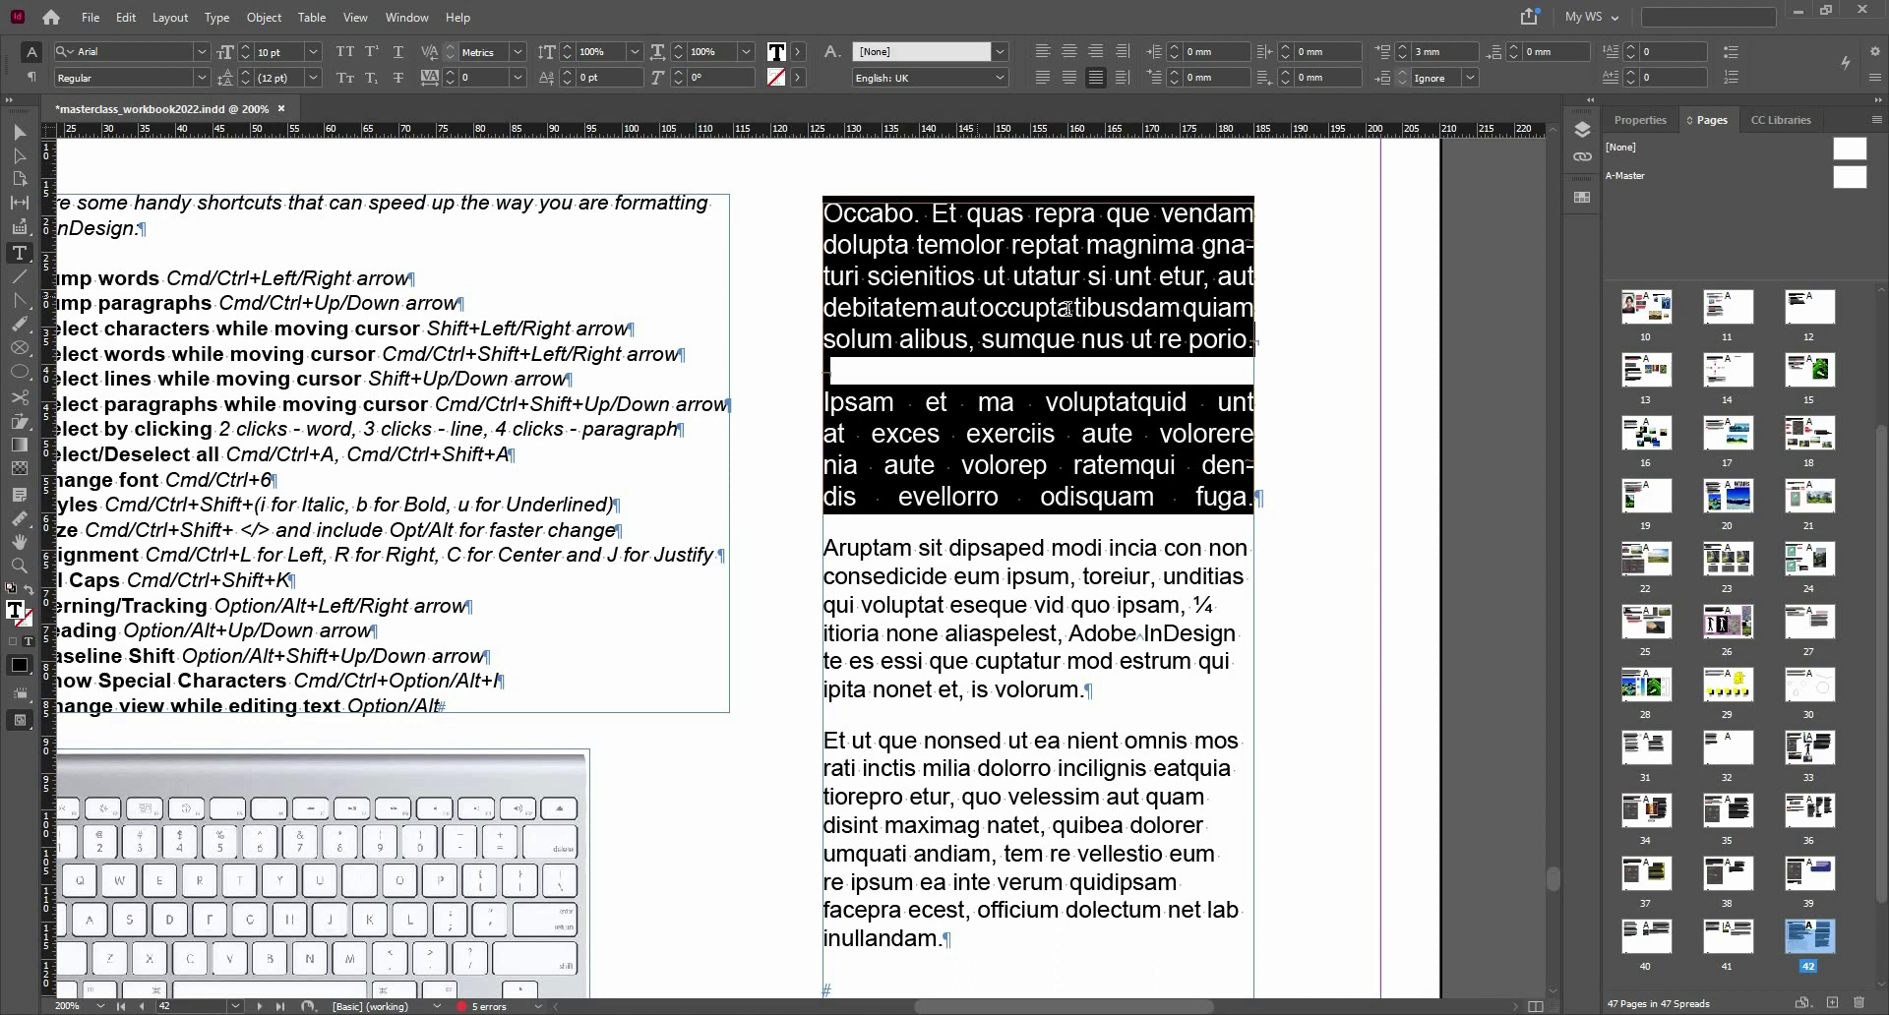
- Select the whole first paragraph and tighten its tracking to -80
left_click(1004, 275)
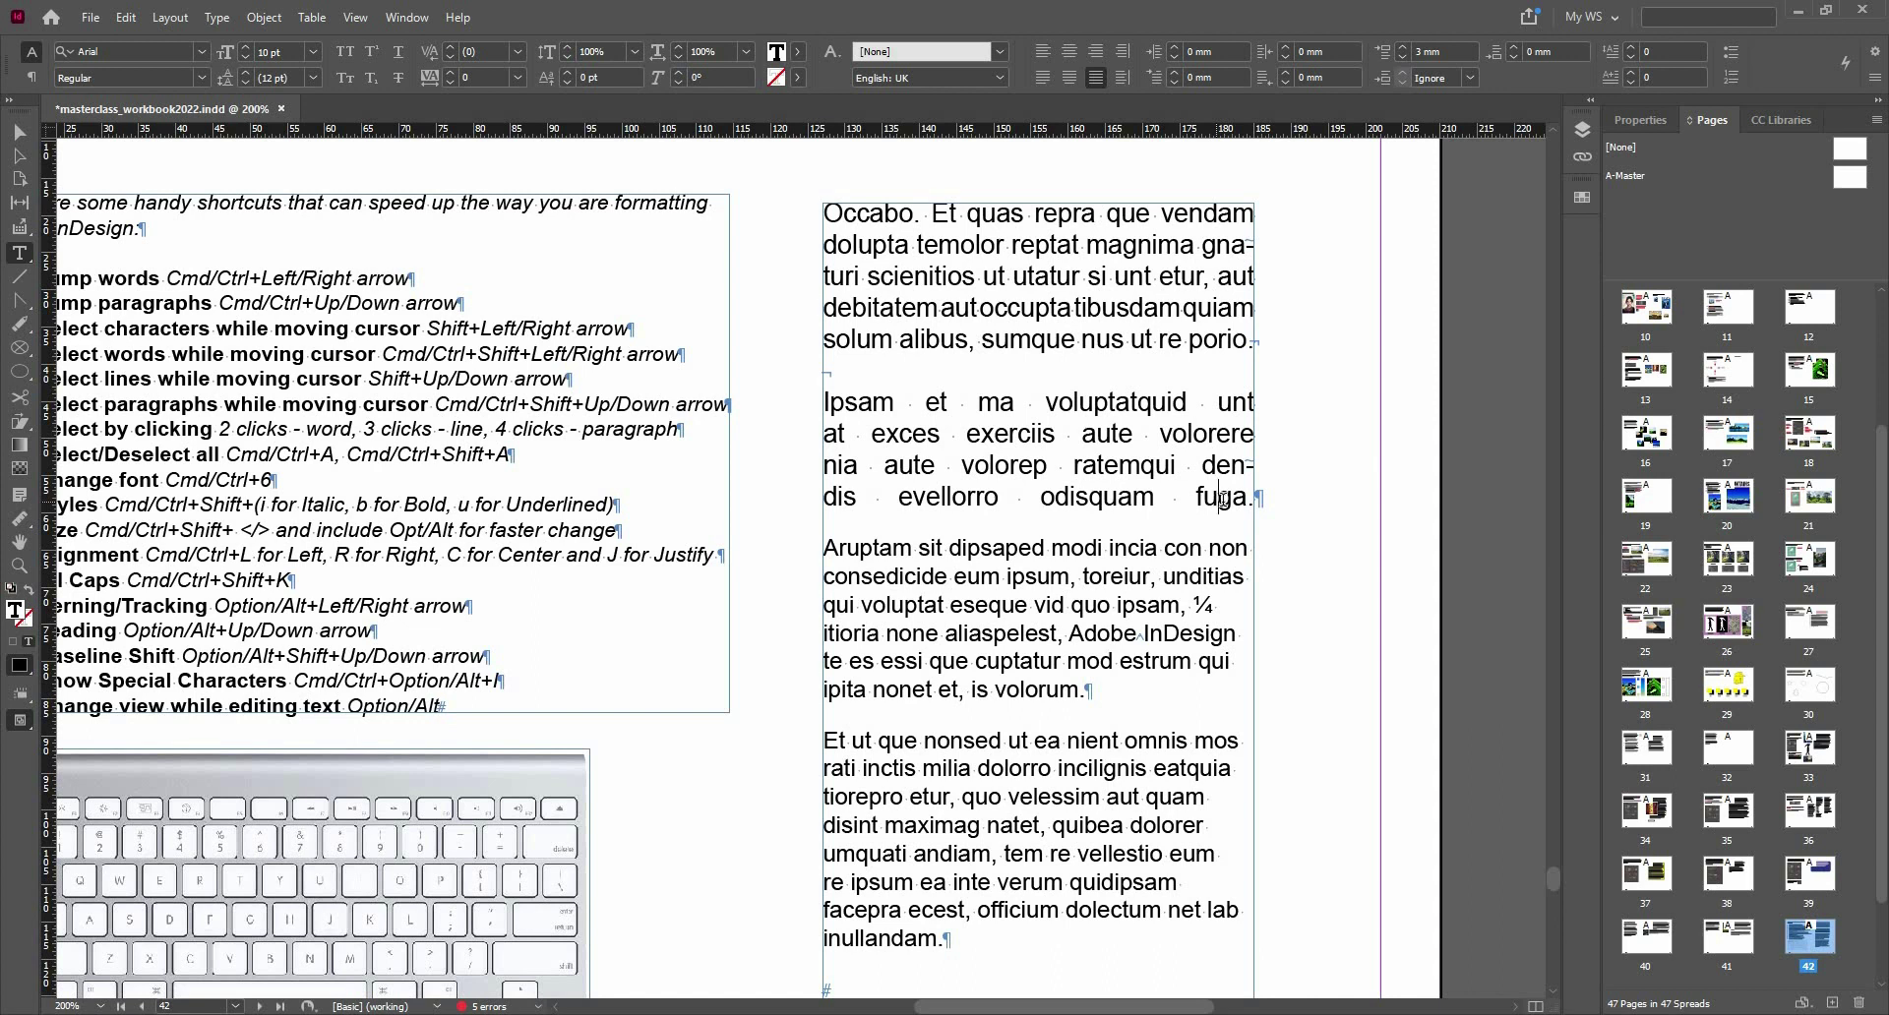
double_click(994, 284)
double_click(994, 285)
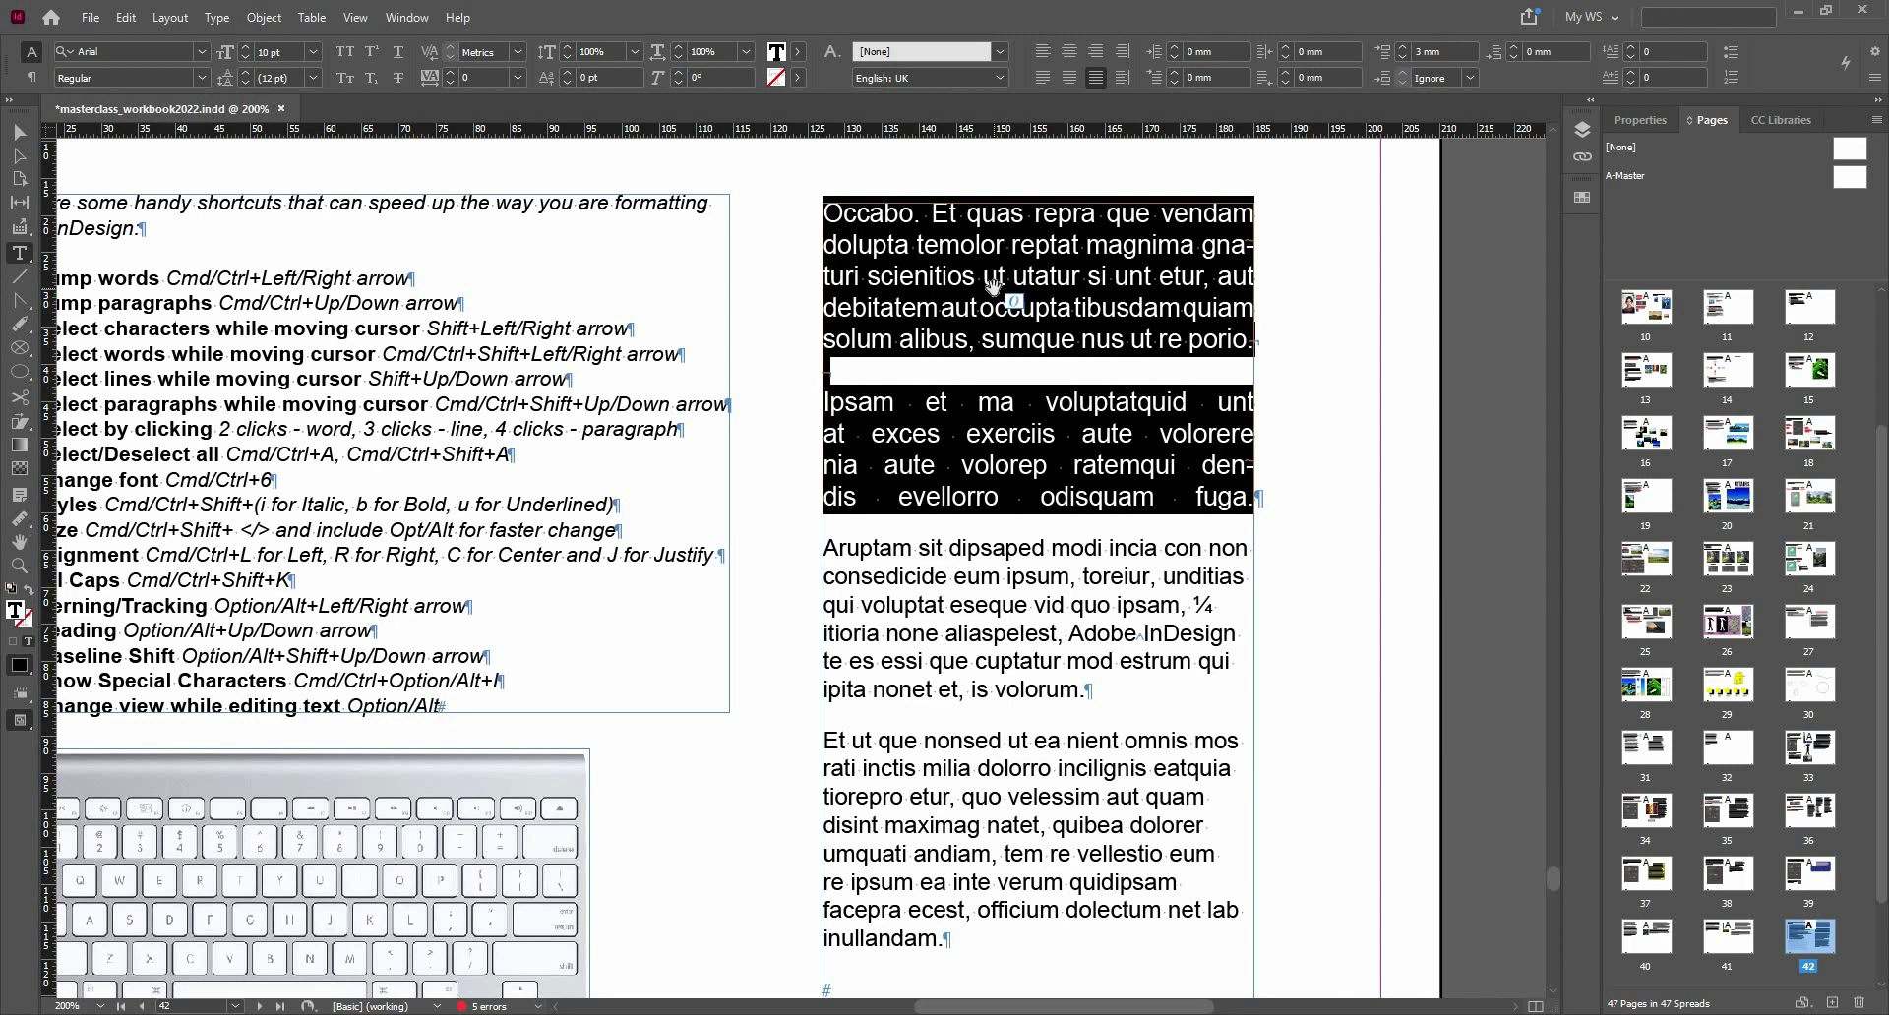
key("alt+Left")
key("alt+Left")
key("alt+Left")
key("alt+Left")
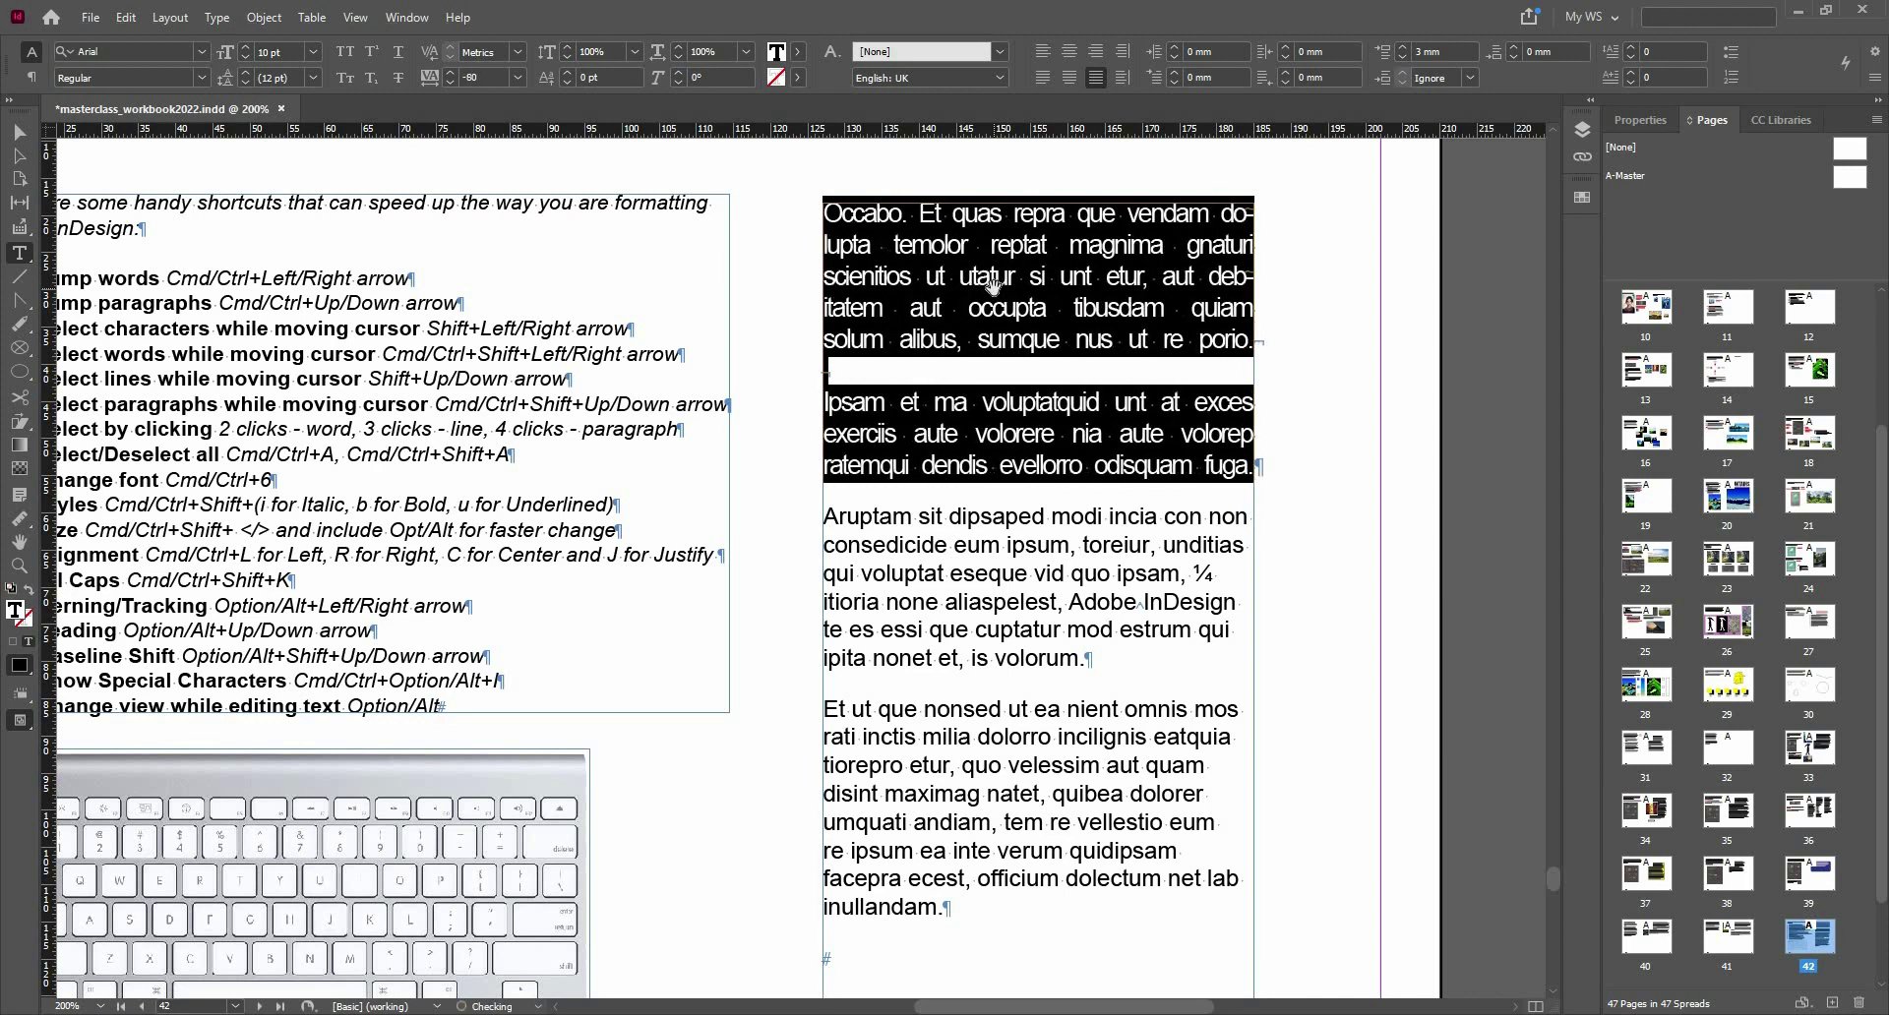
- Loosen the first paragraph's tracking to 20, and reset it to 0
key("alt+Right")
key("alt+Right")
key("alt+Right")
key("alt+Right")
key("alt+Right")
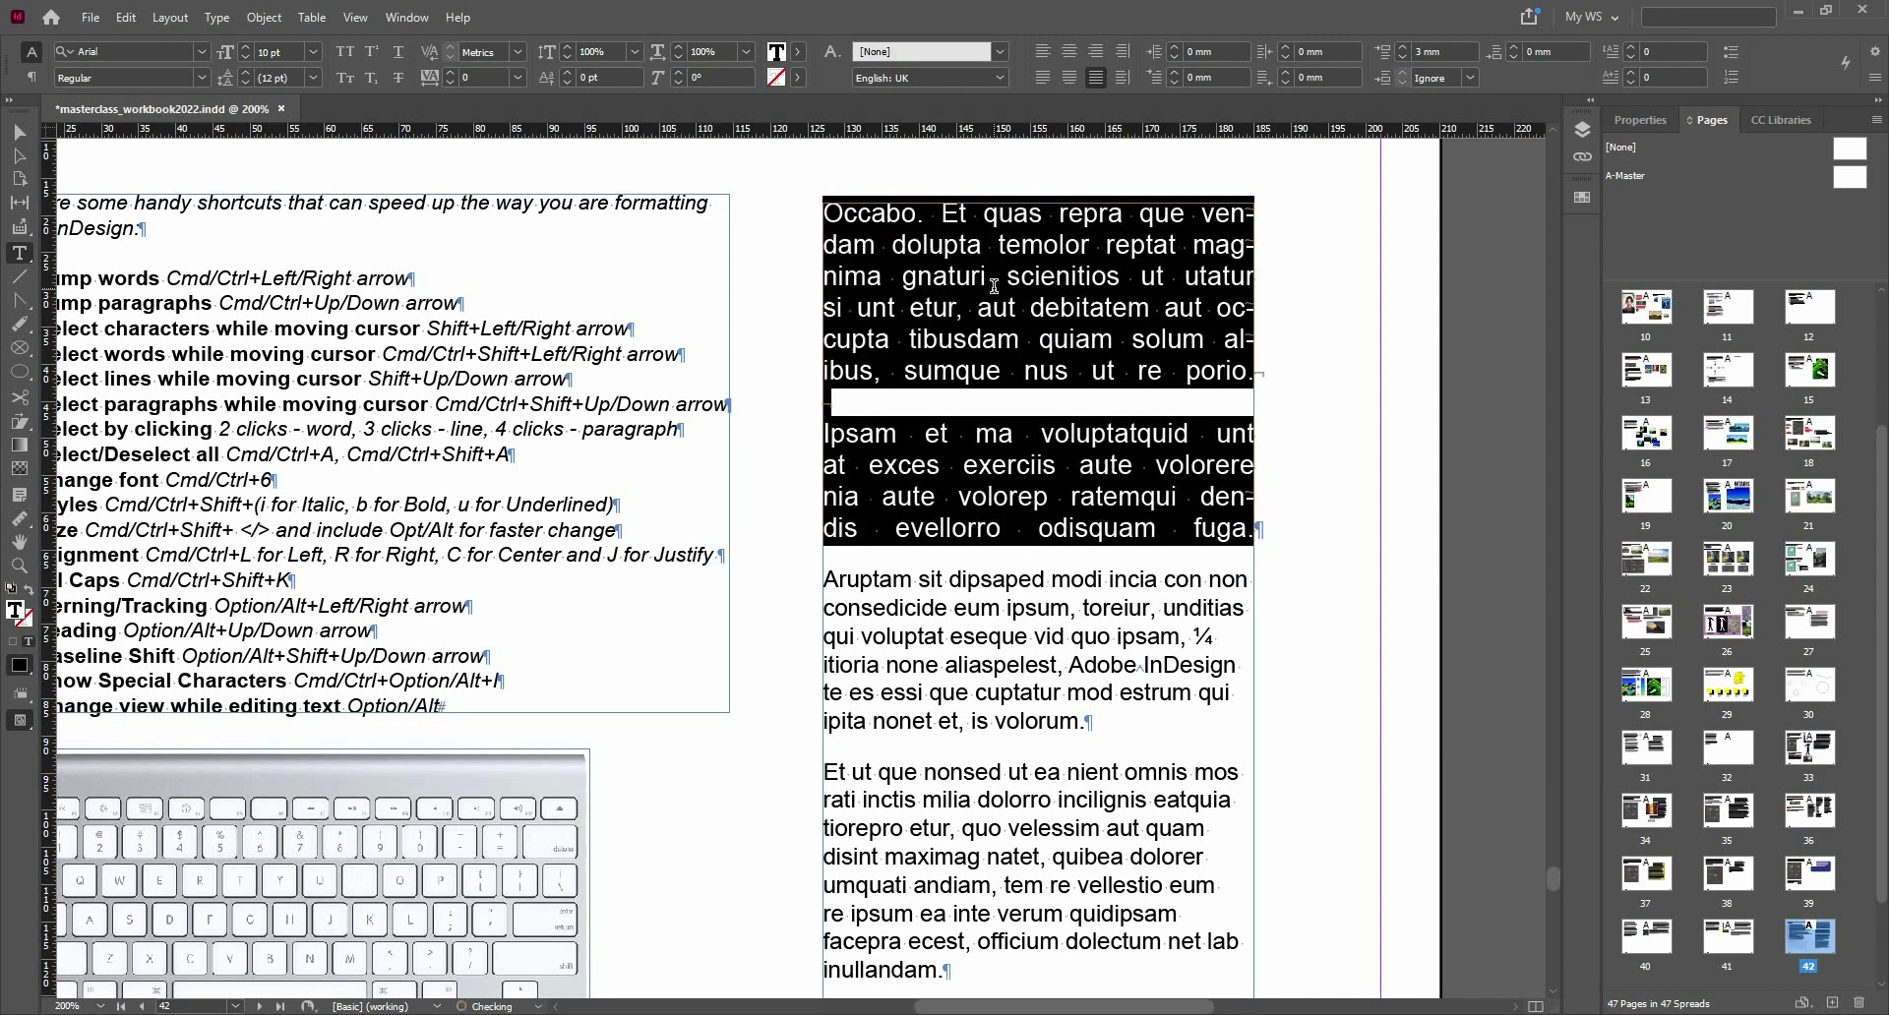
left_click(518, 78)
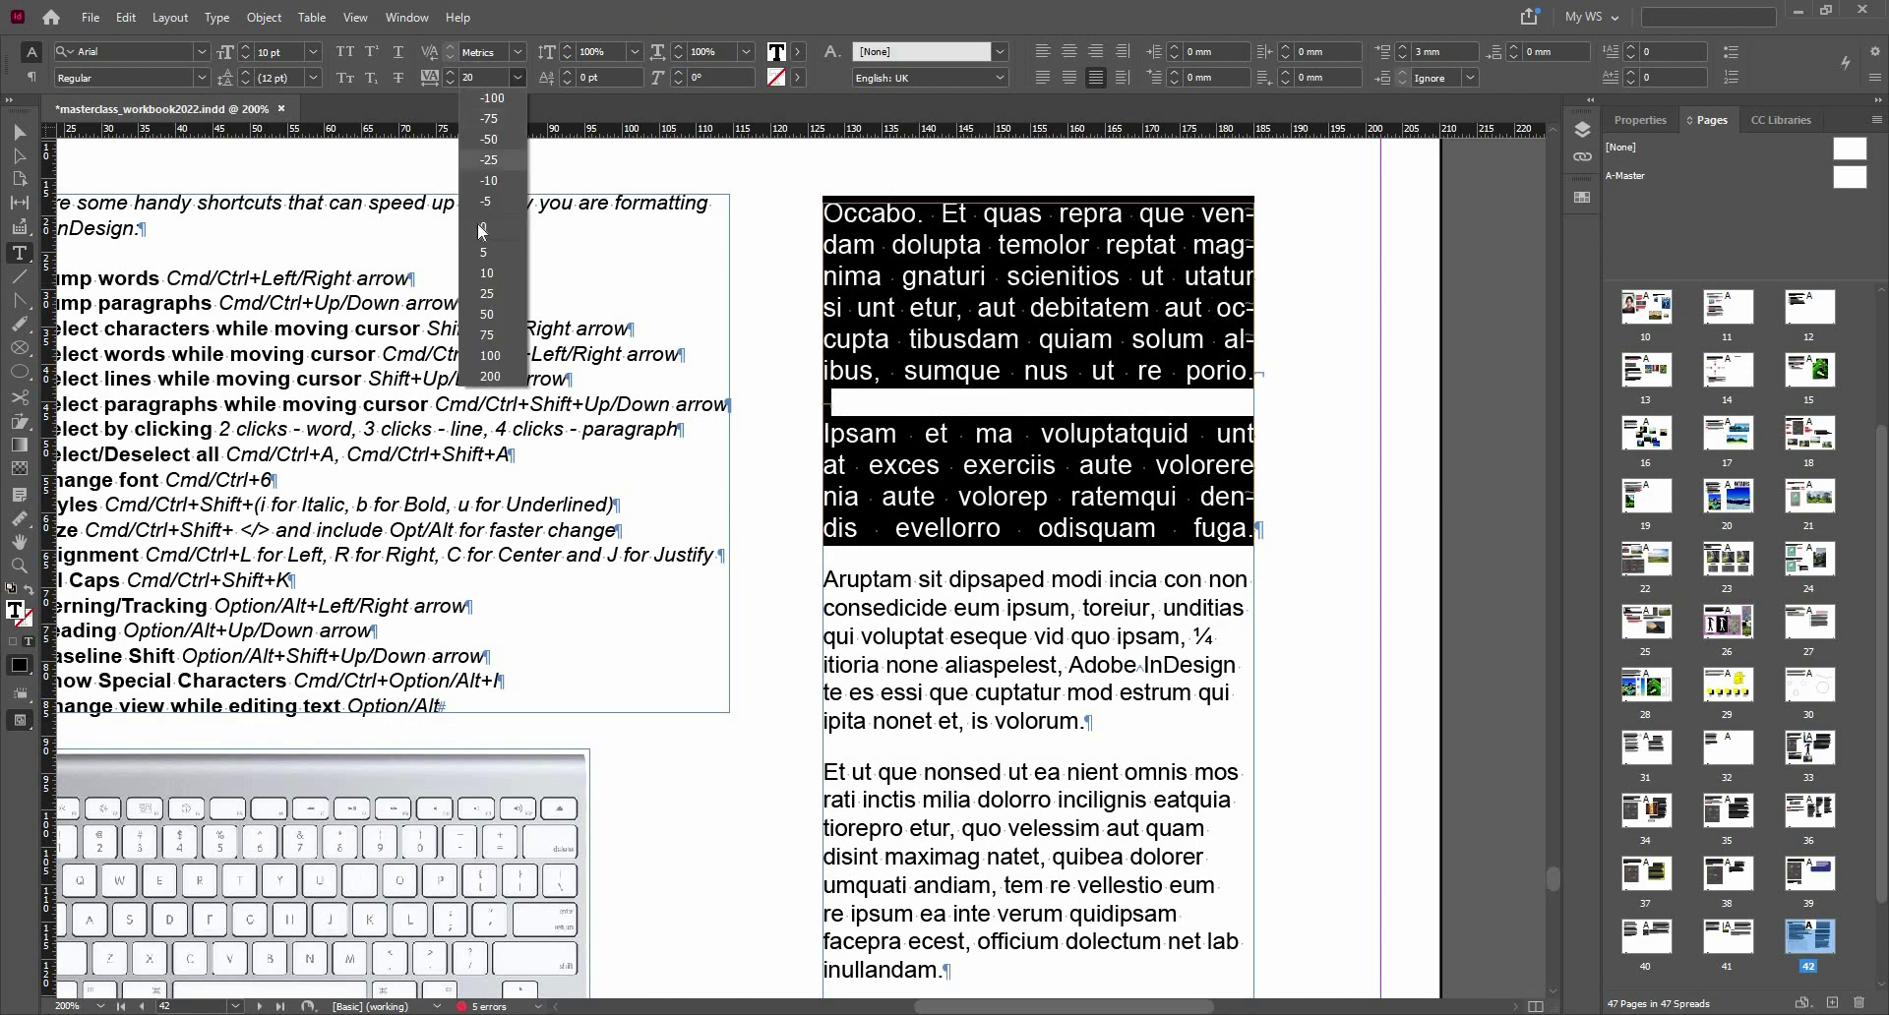
left_click(478, 224)
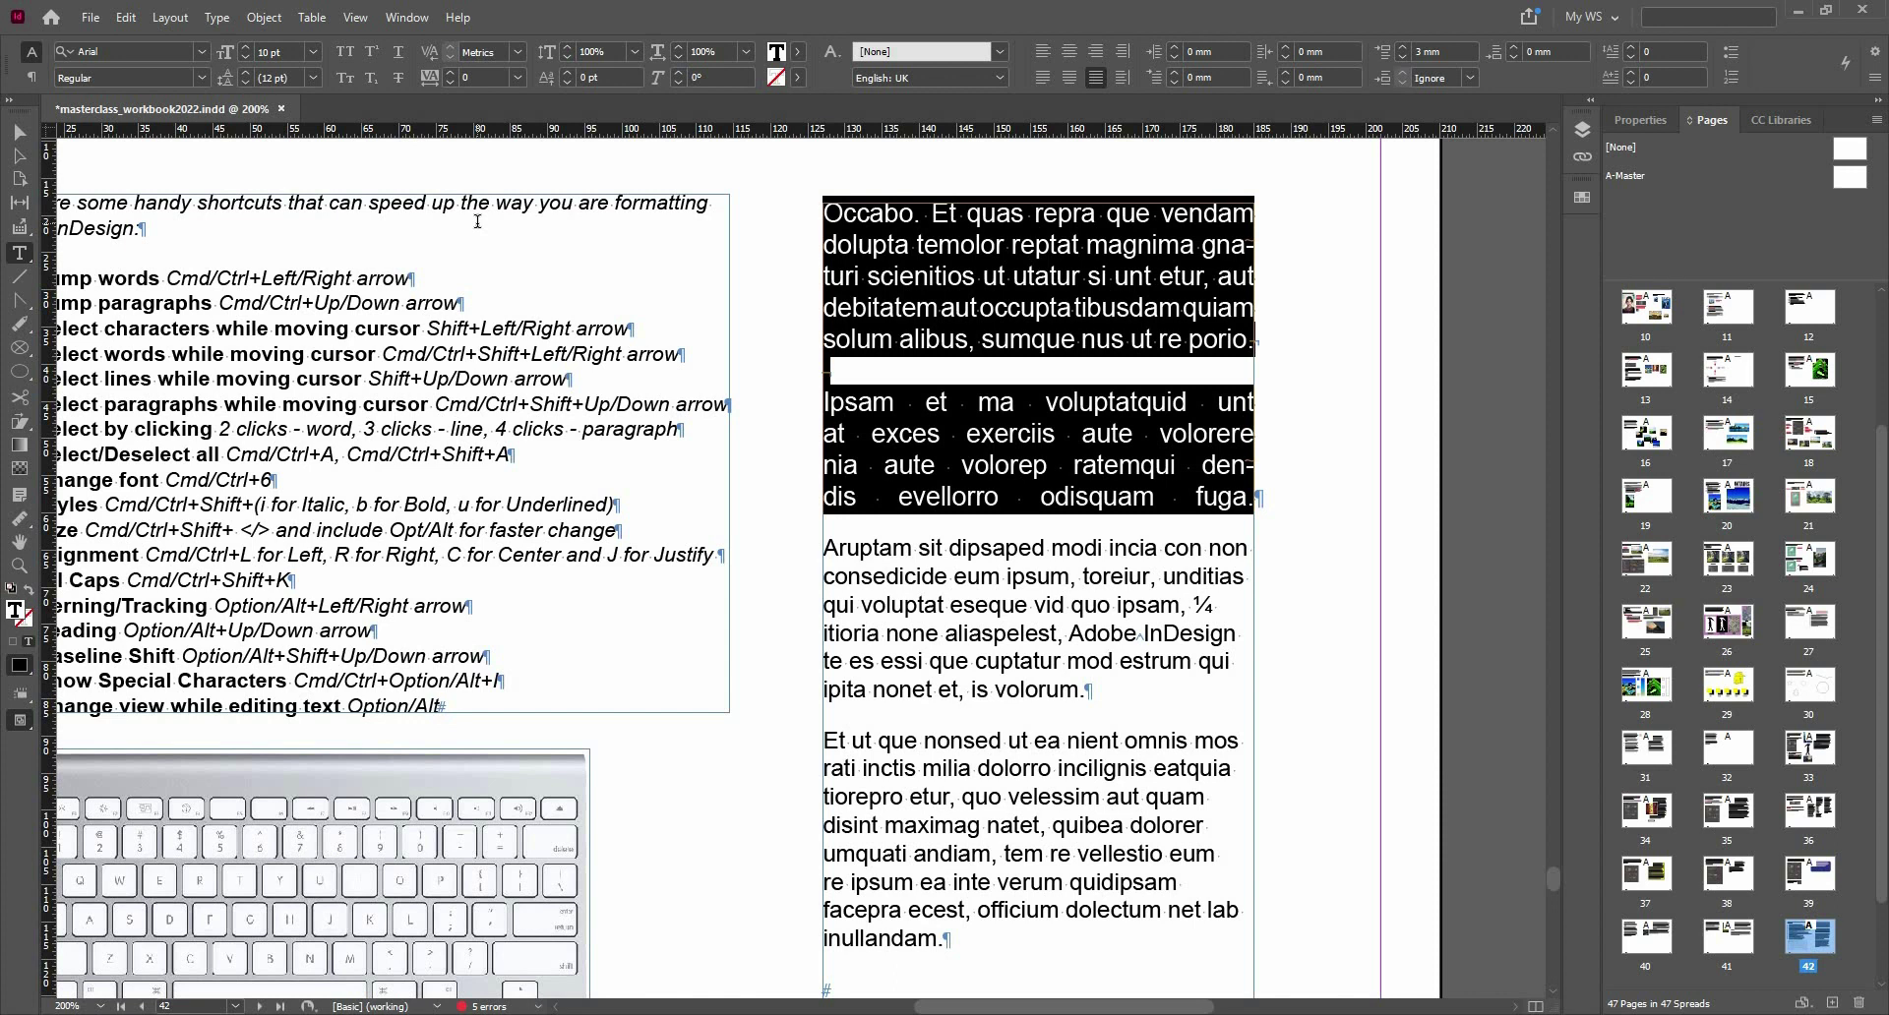
- Set the first paragraph's left indent to 1 mm
left_click(28, 78)
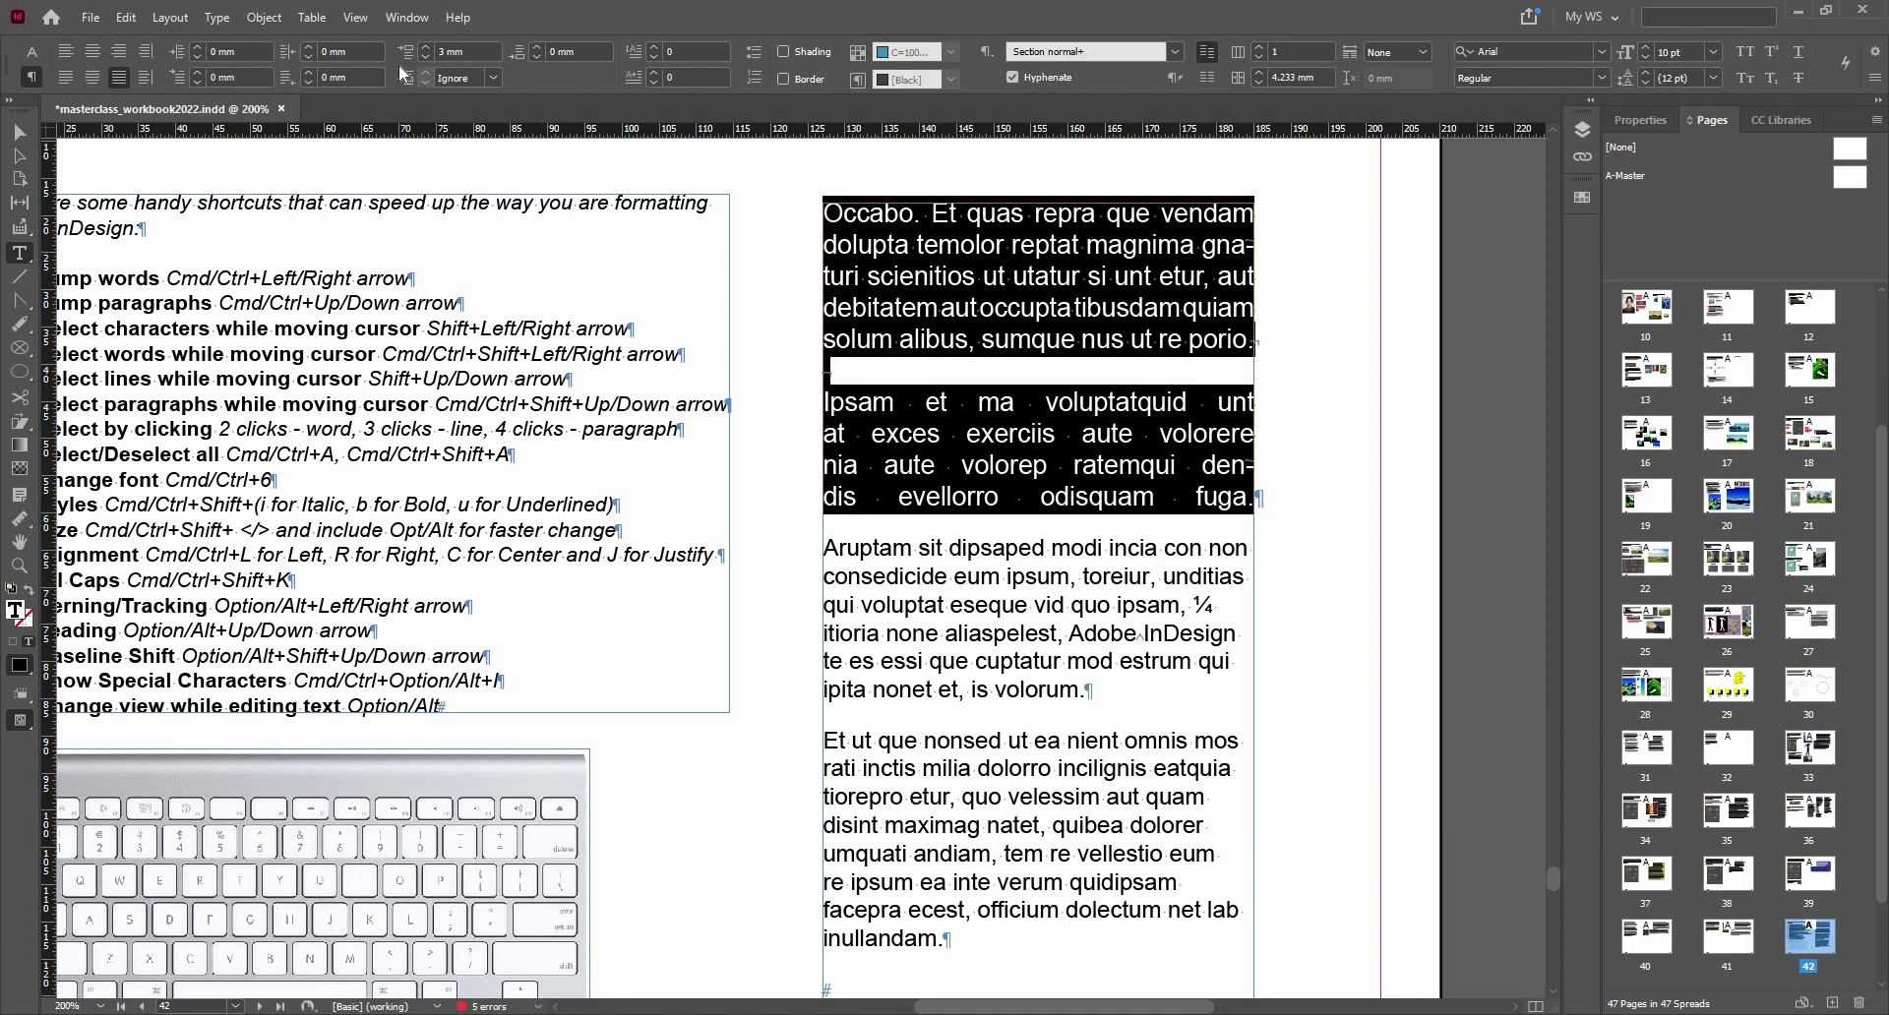
left_click(196, 47)
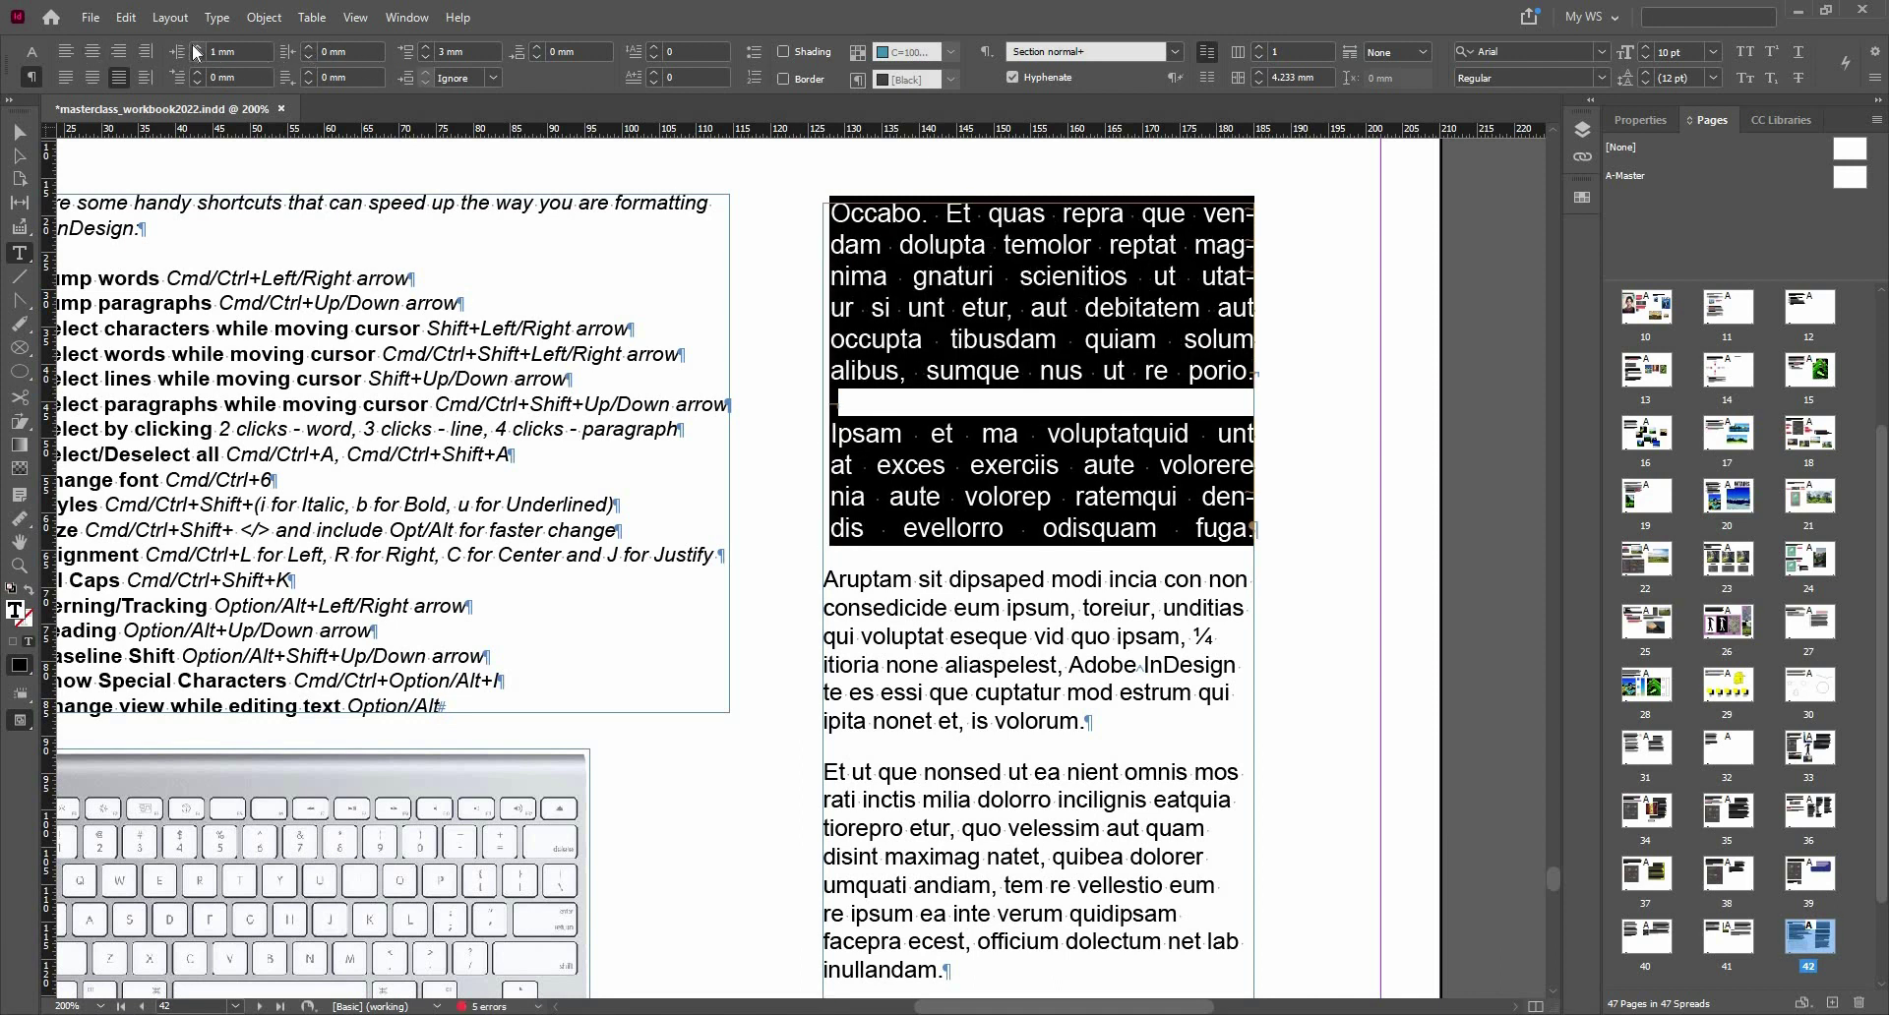
- Increase the first paragraph's left indent to 6 mm
left_click(191, 43)
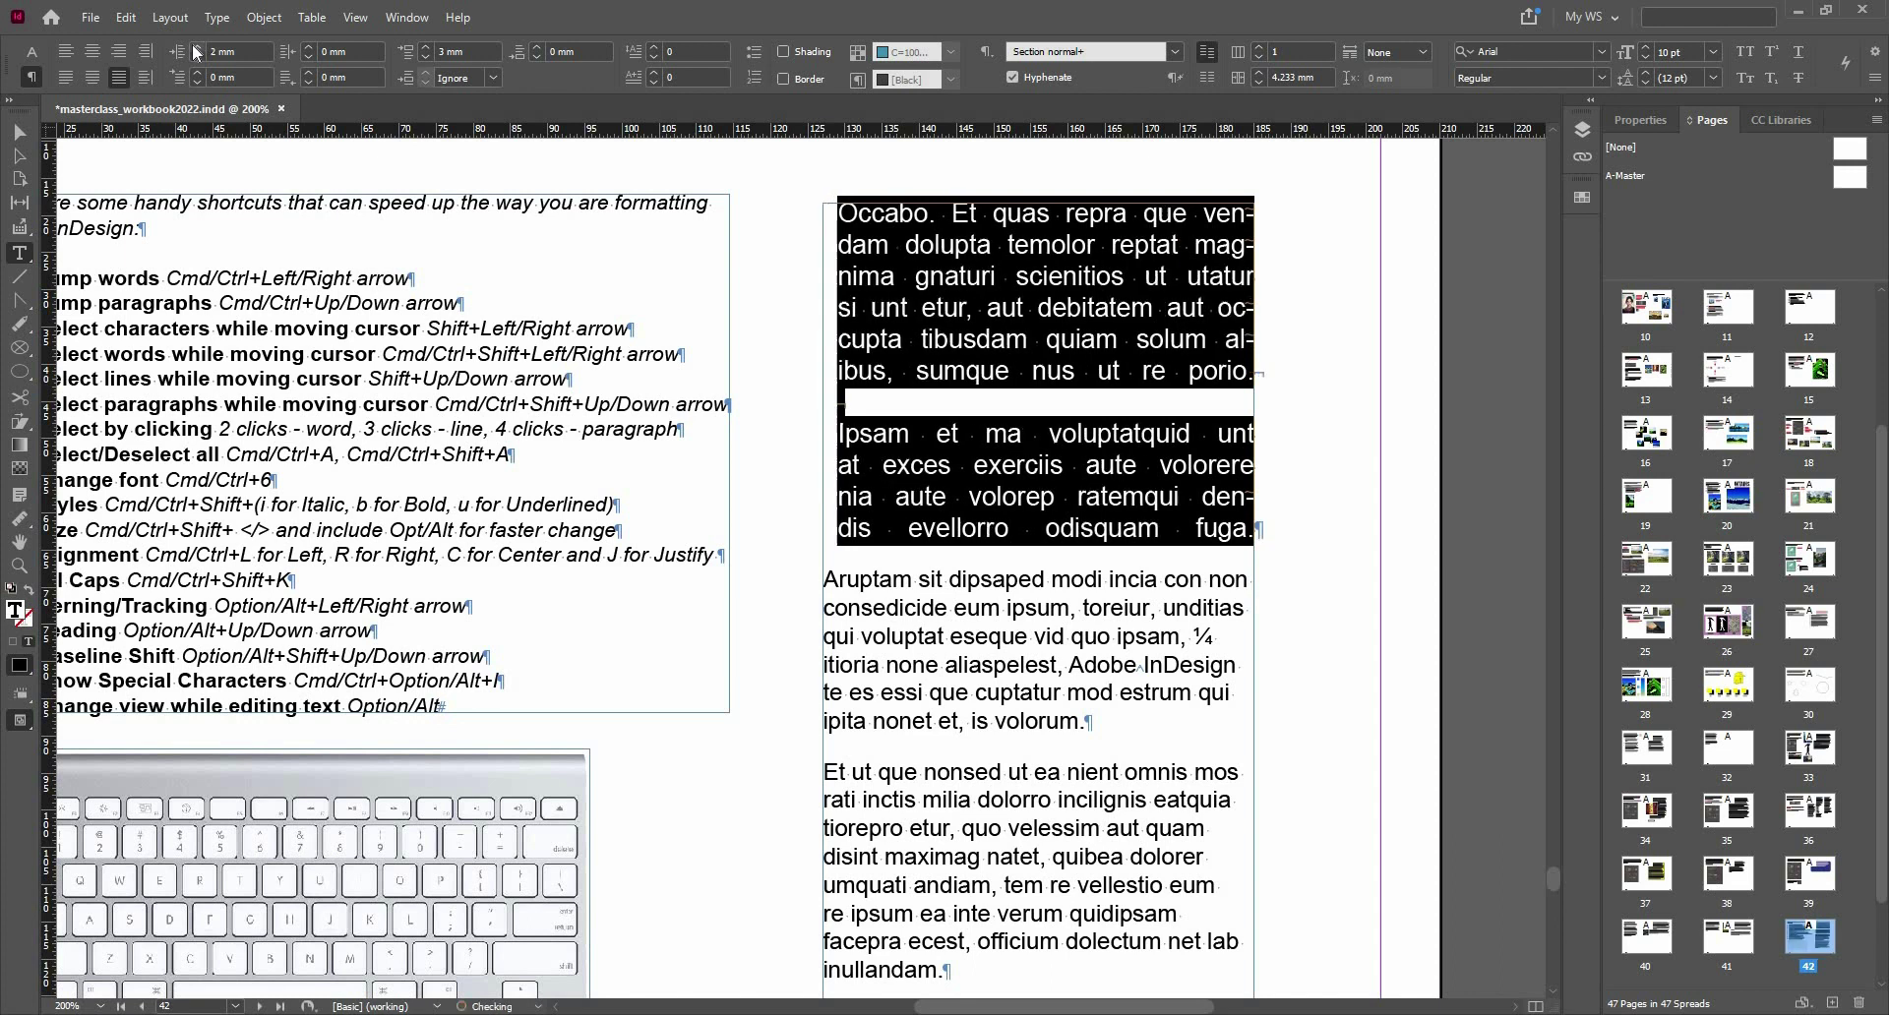
left_click(192, 43)
left_click(192, 43)
left_click(192, 44)
left_click(192, 43)
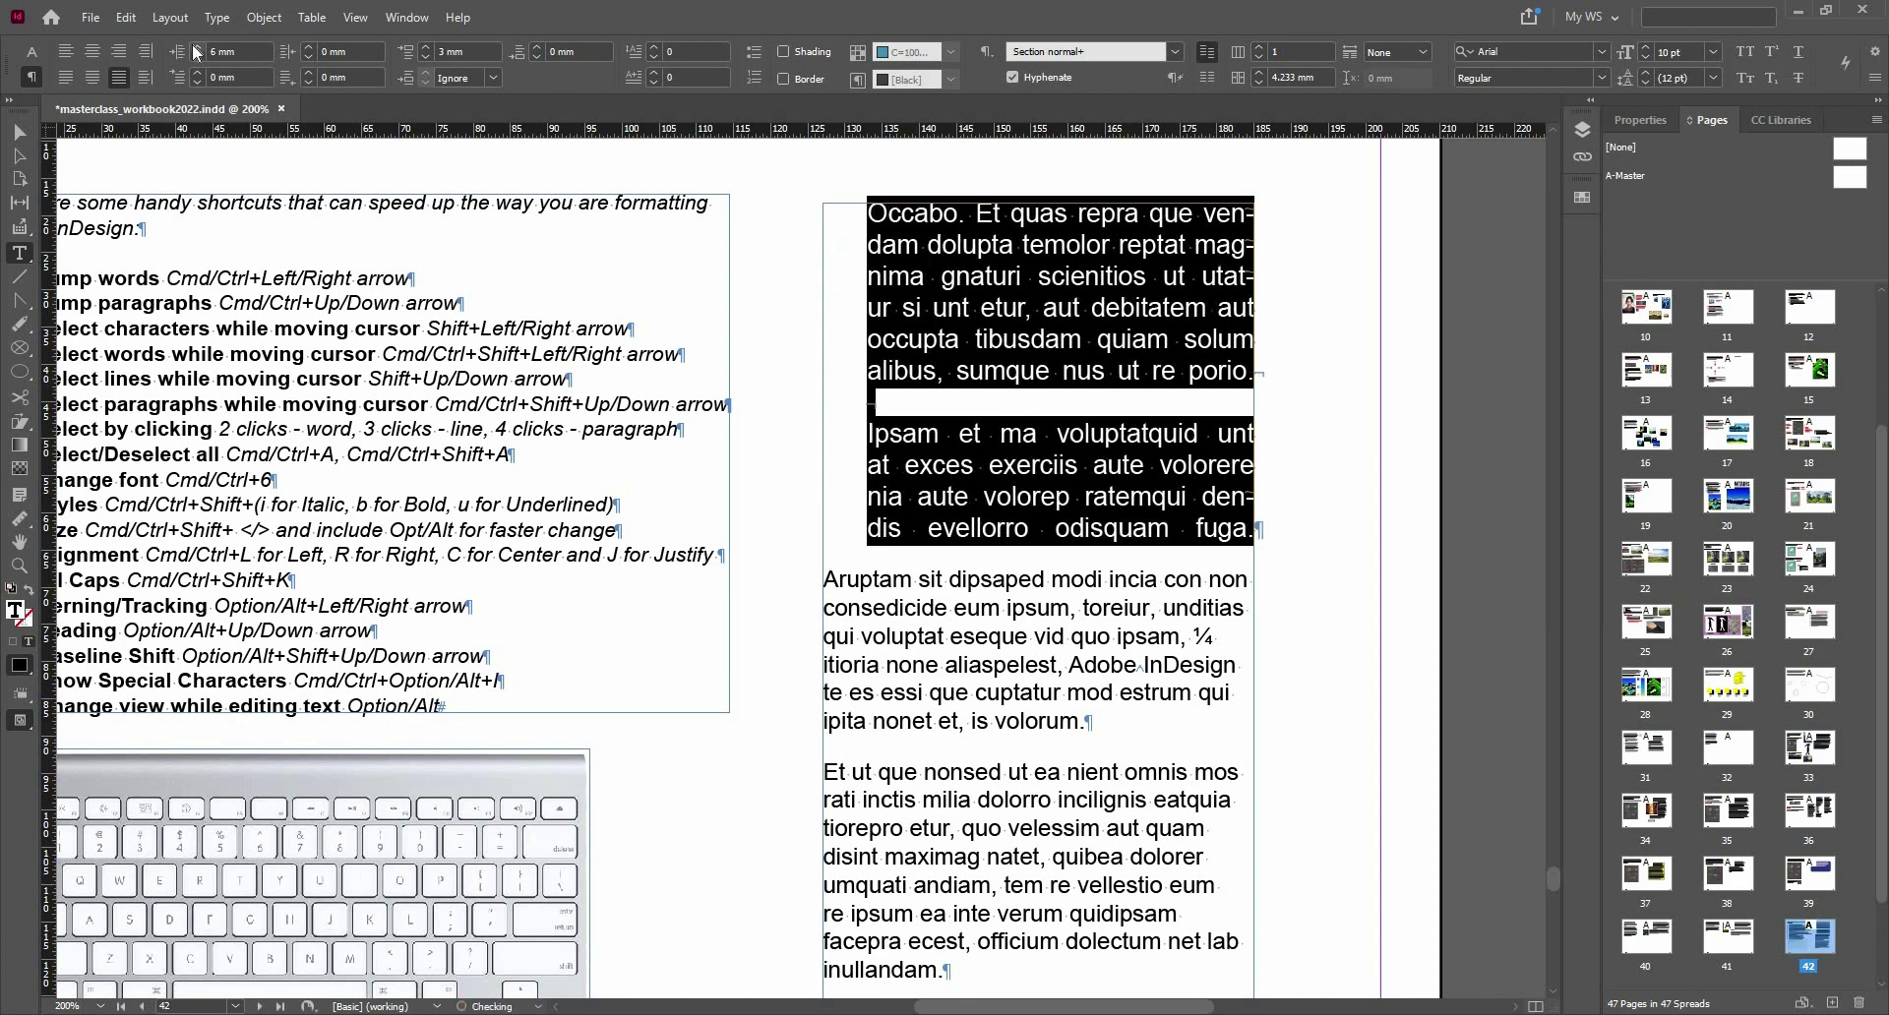
- Raise the first paragraph's right indent to 8 mm, and reduce it to 6 mm
left_click(309, 46)
left_click(309, 45)
left_click(309, 45)
left_click(309, 45)
left_click(309, 45)
left_click(309, 46)
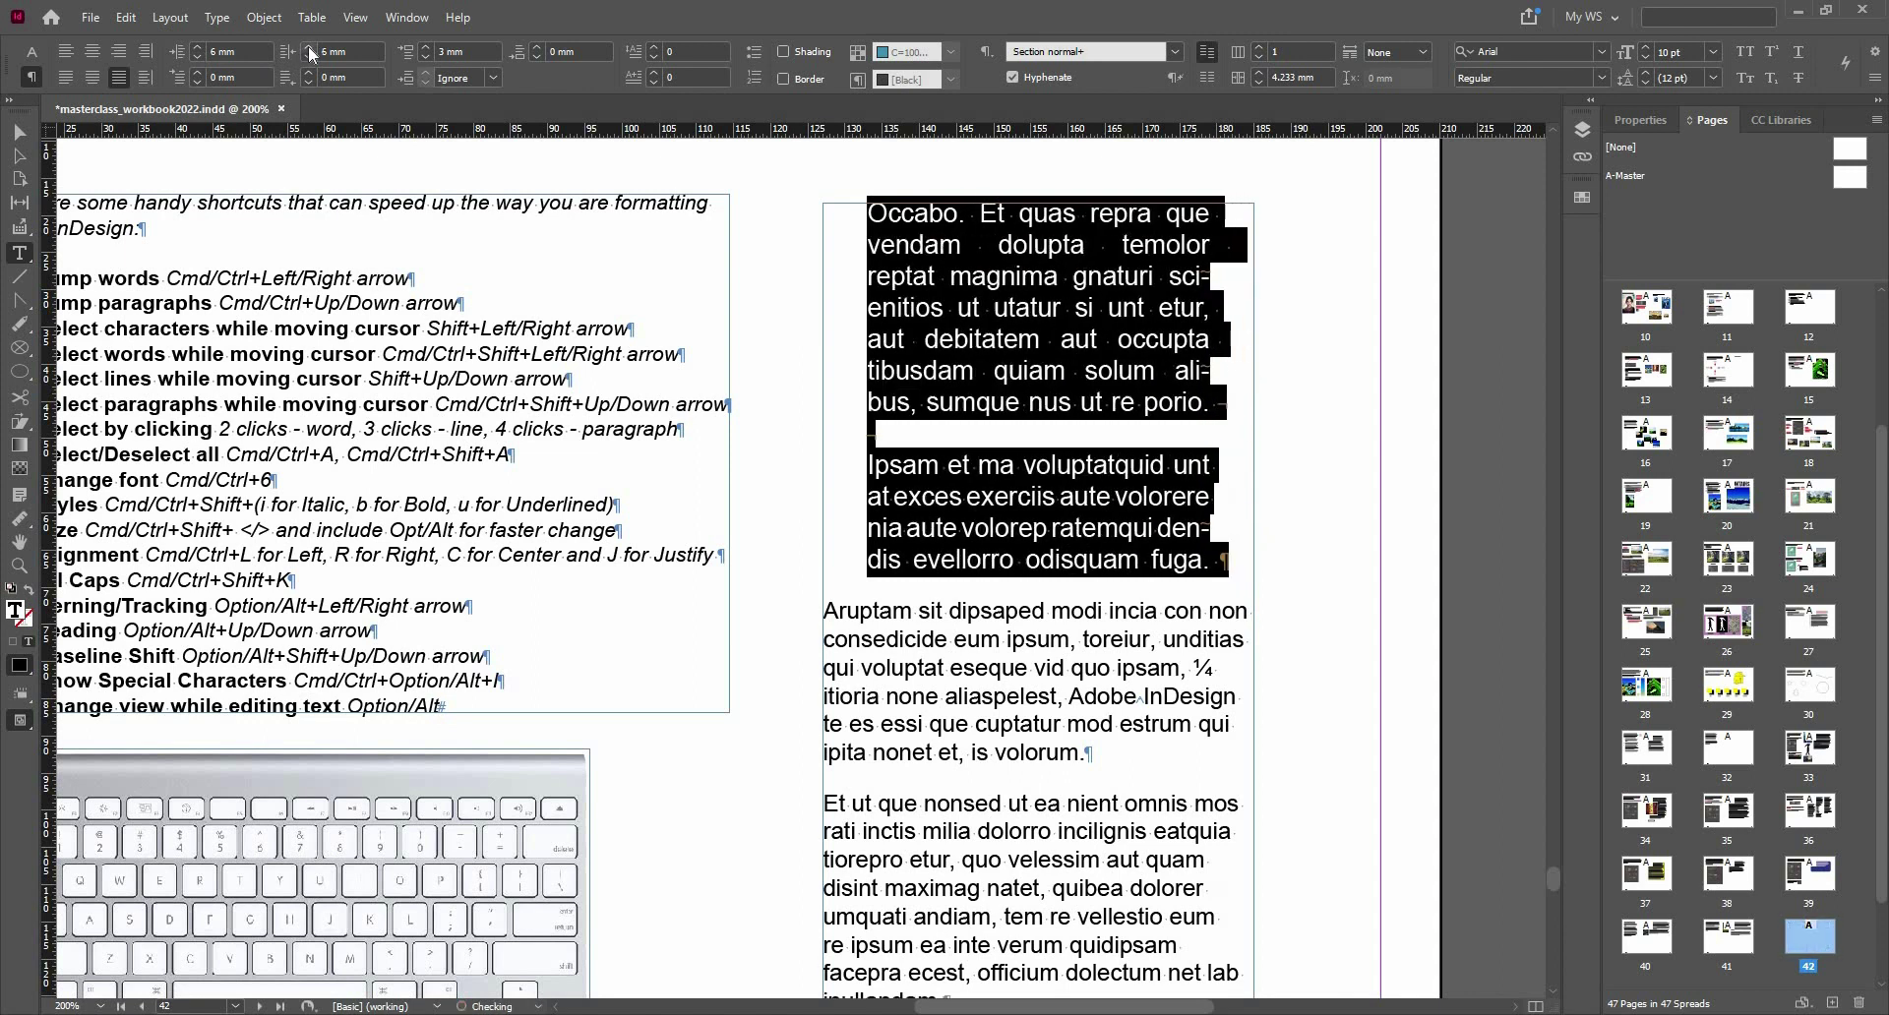
left_click(309, 45)
left_click(309, 46)
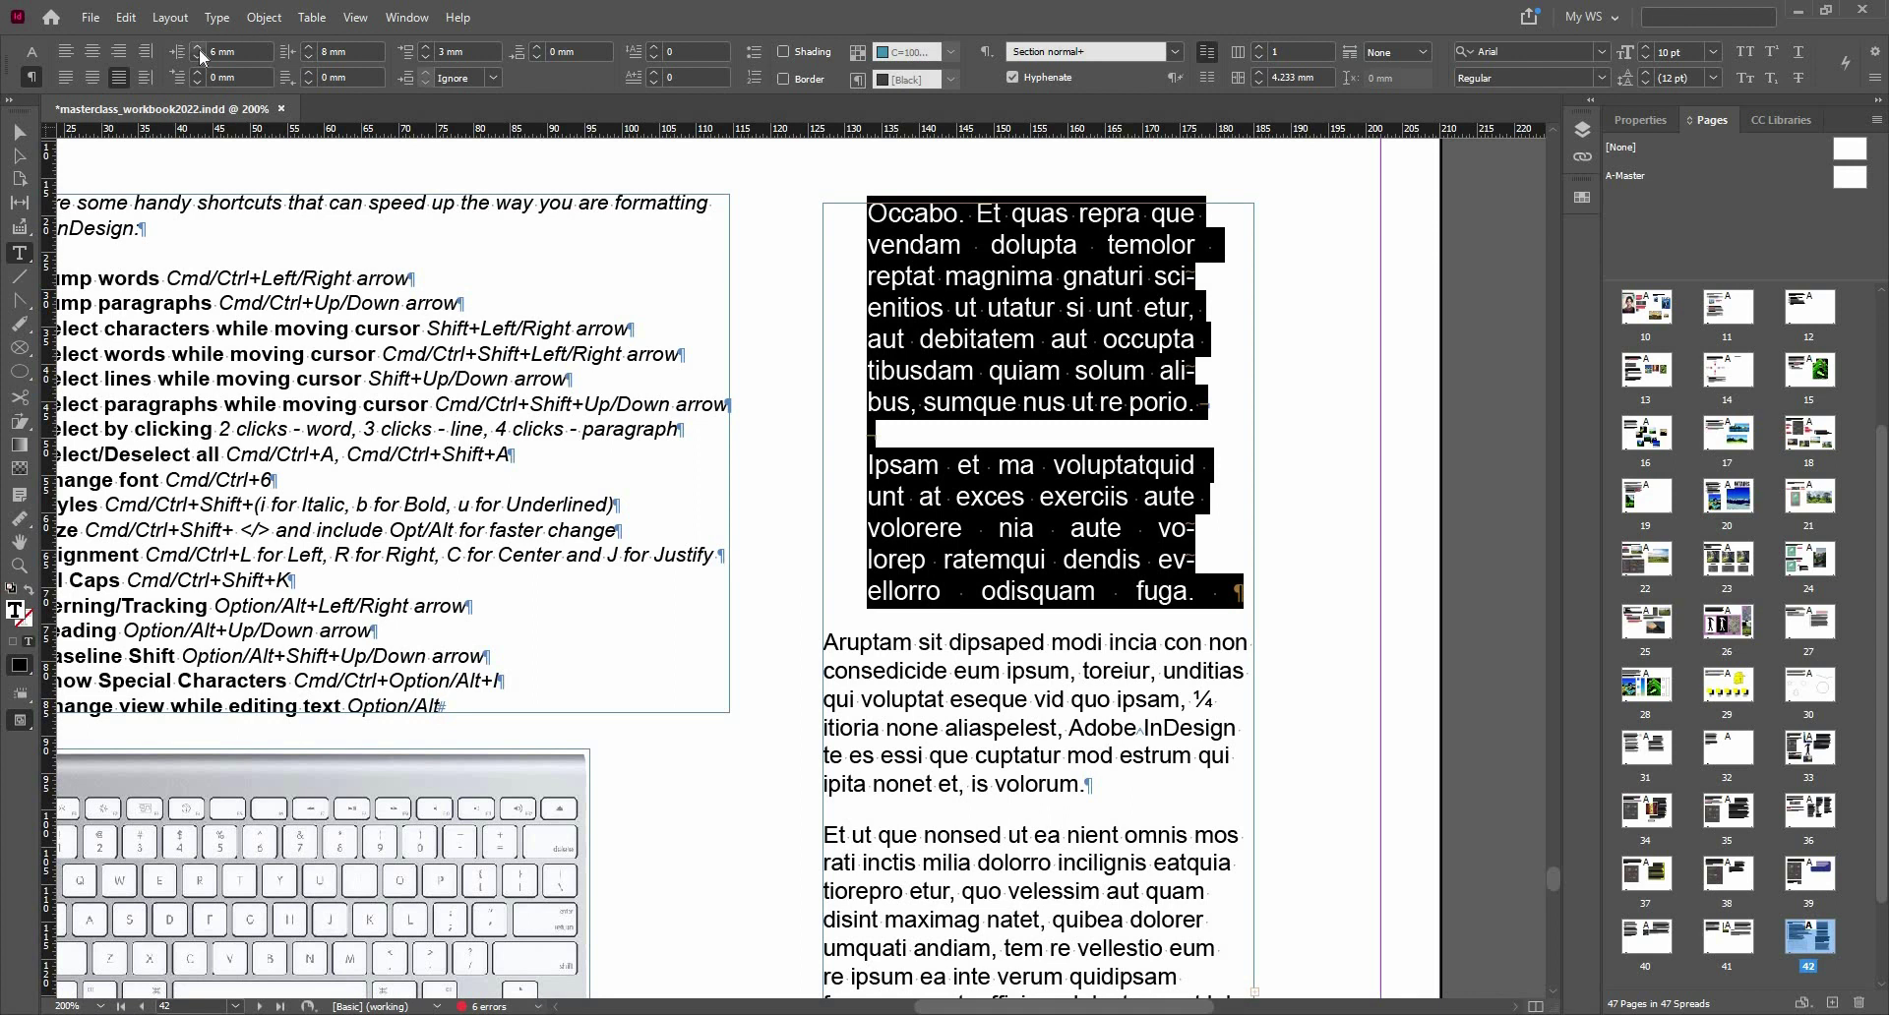
left_click(309, 56)
left_click(309, 56)
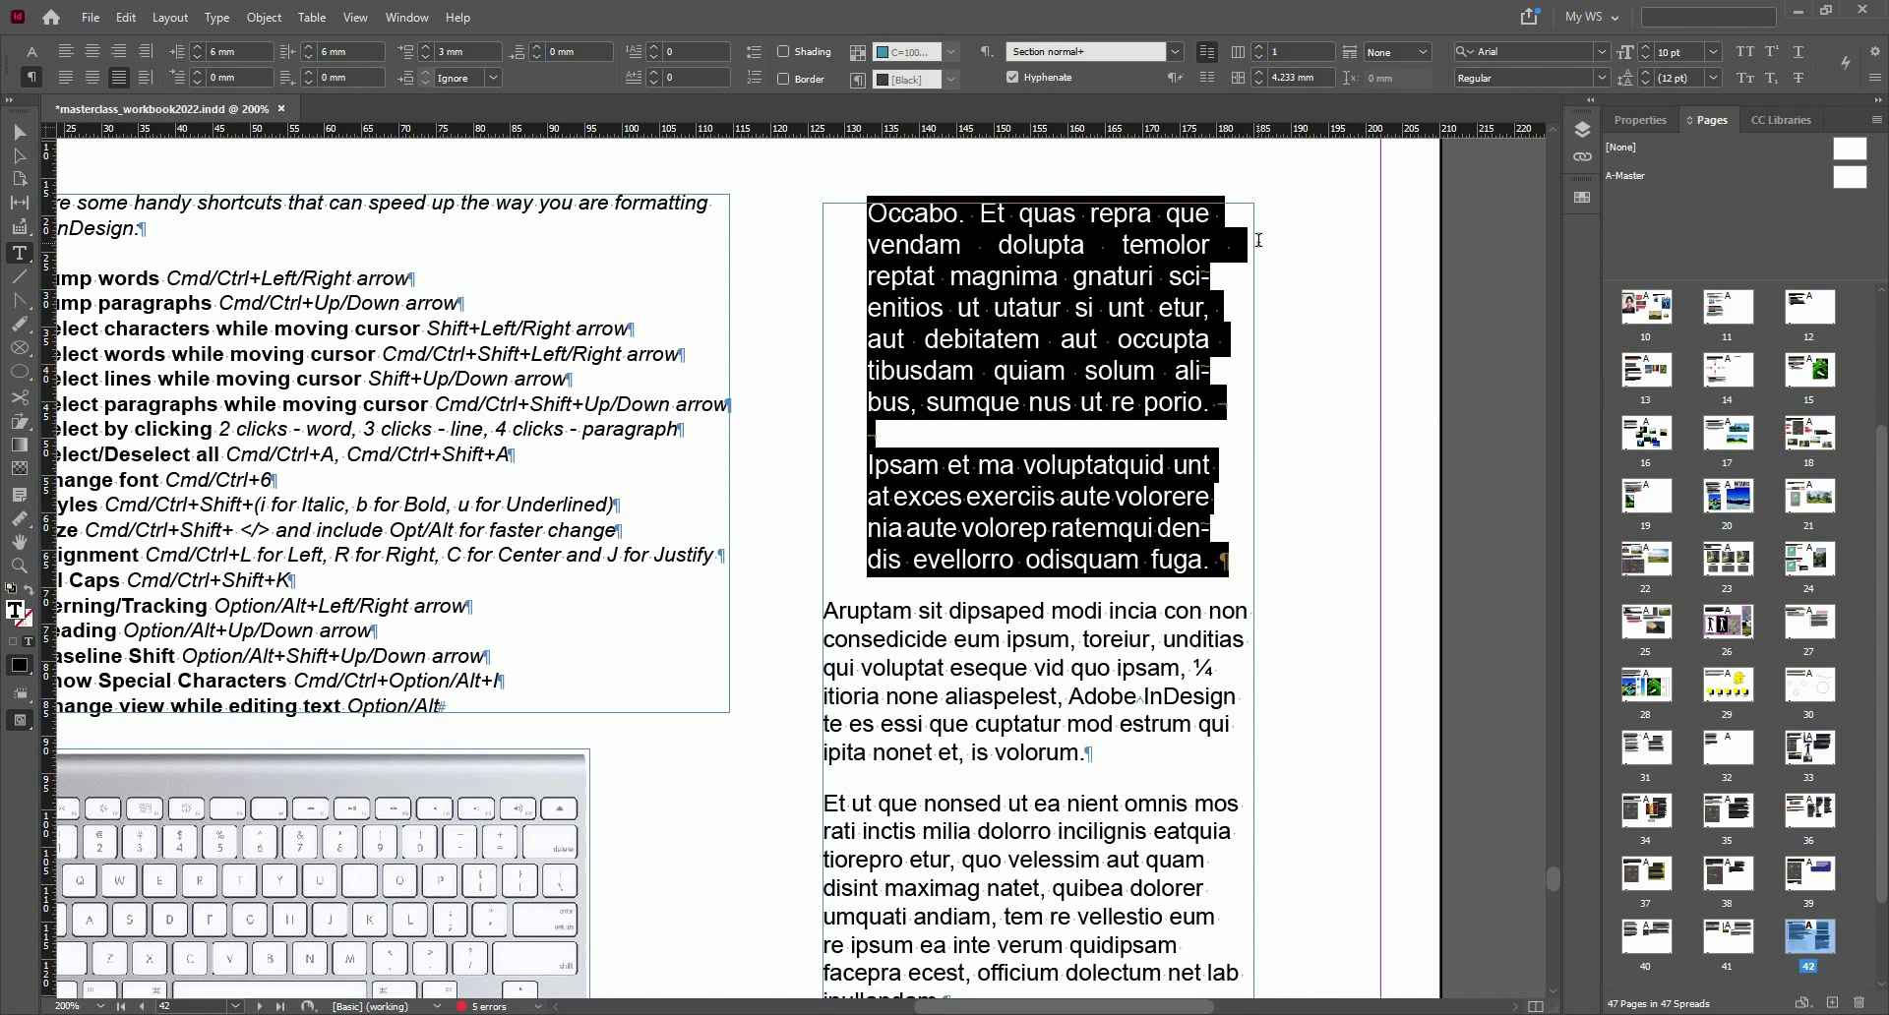
- Fit the page in the window and show it in Preview mode without guides and hidden characters
left_click(21, 135)
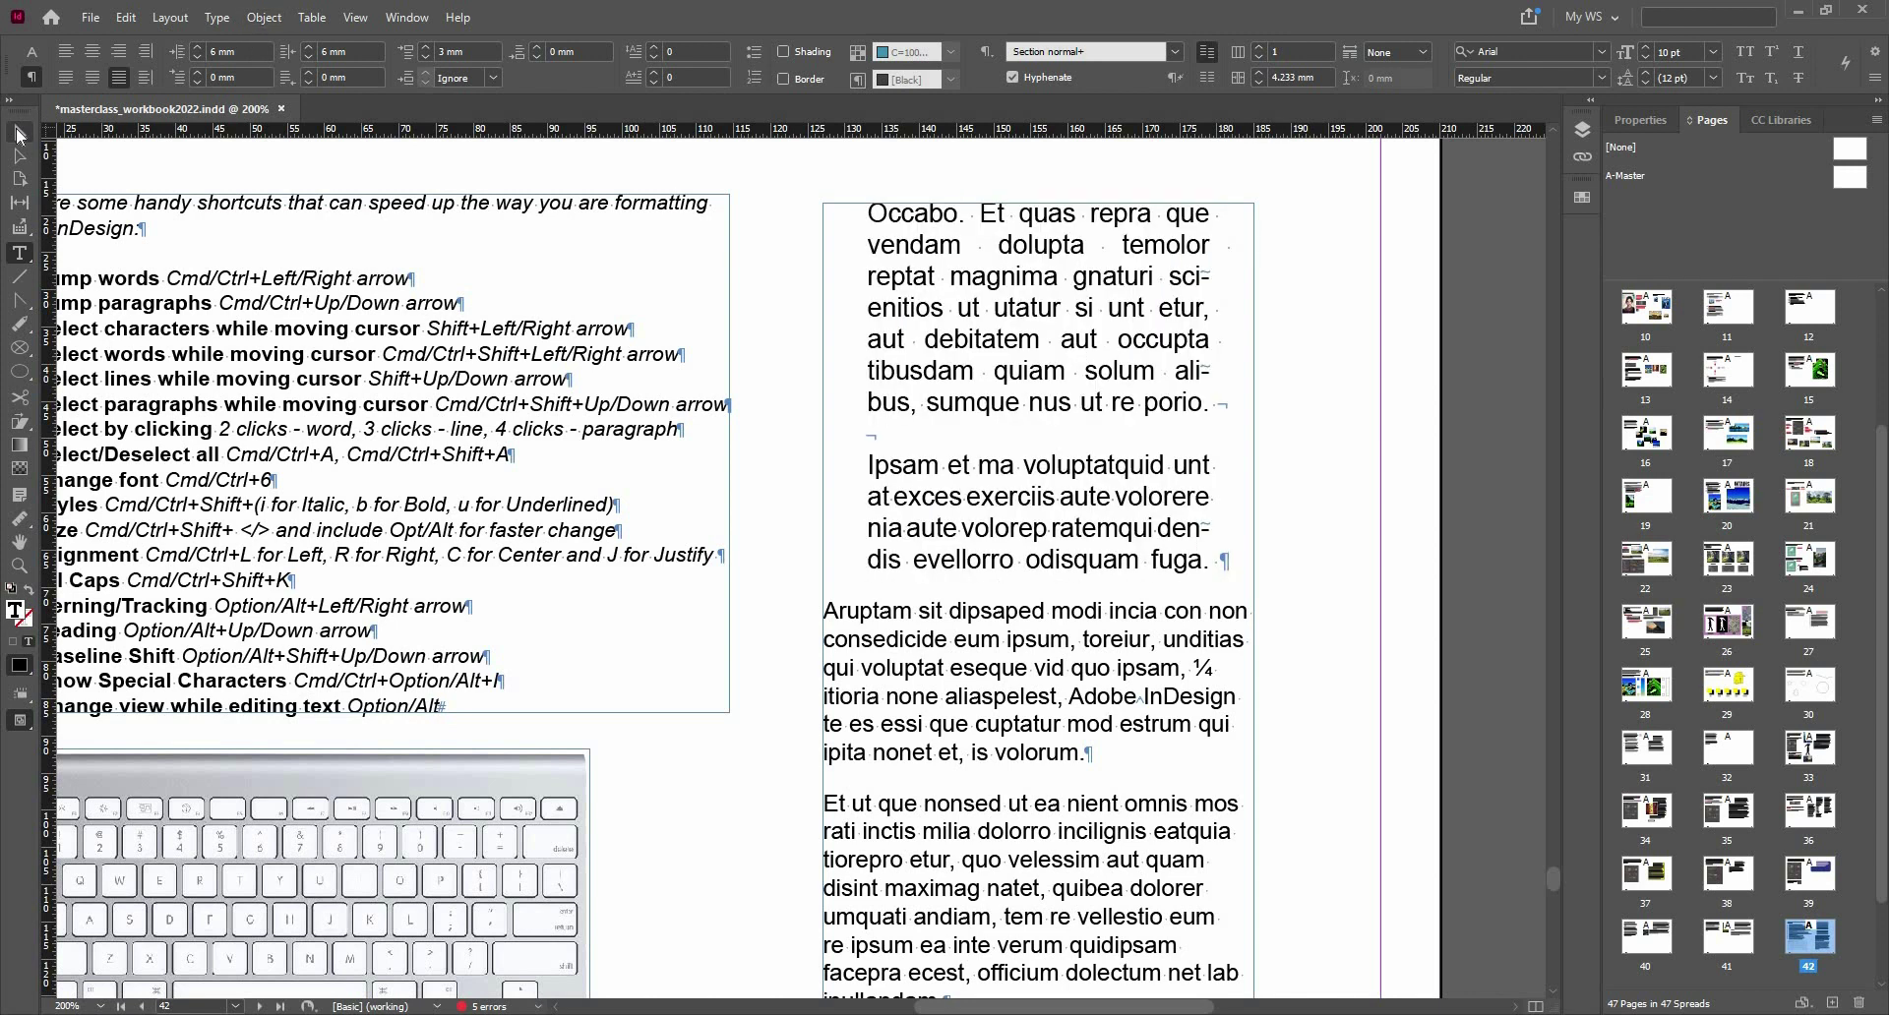
key("ctrl+0")
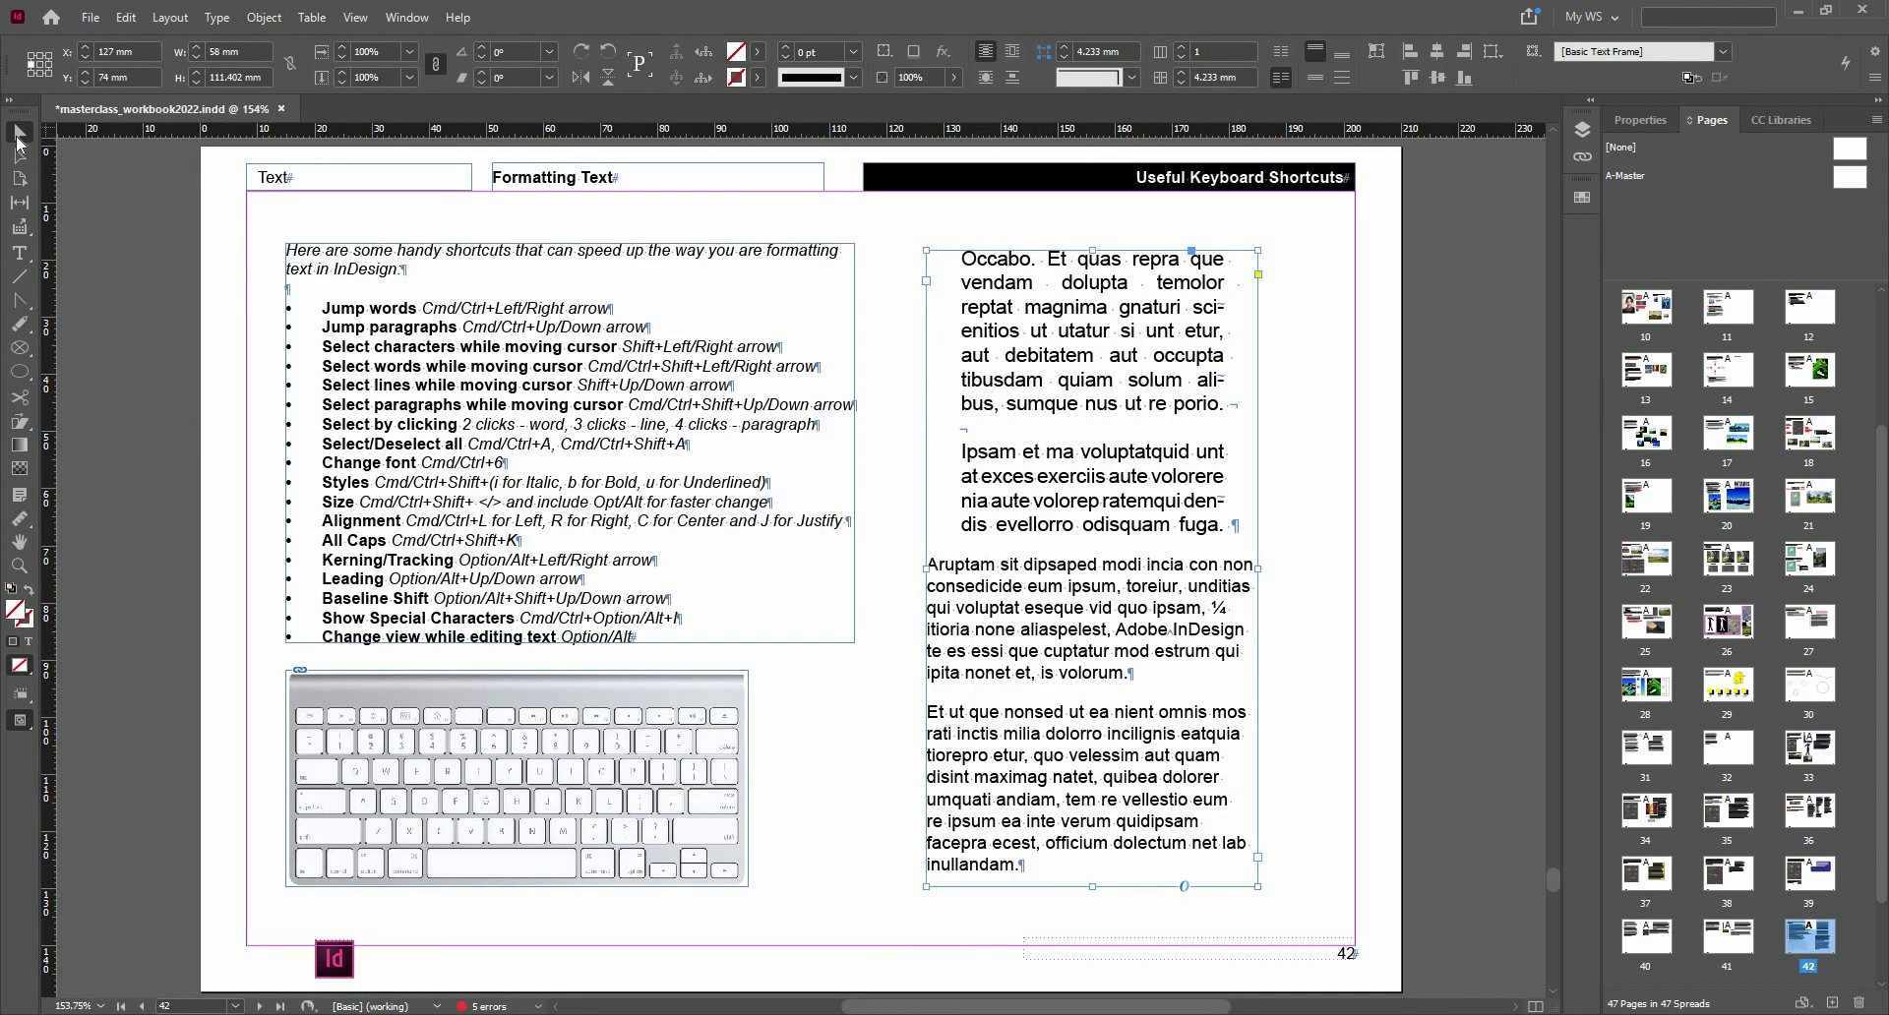
key("w")
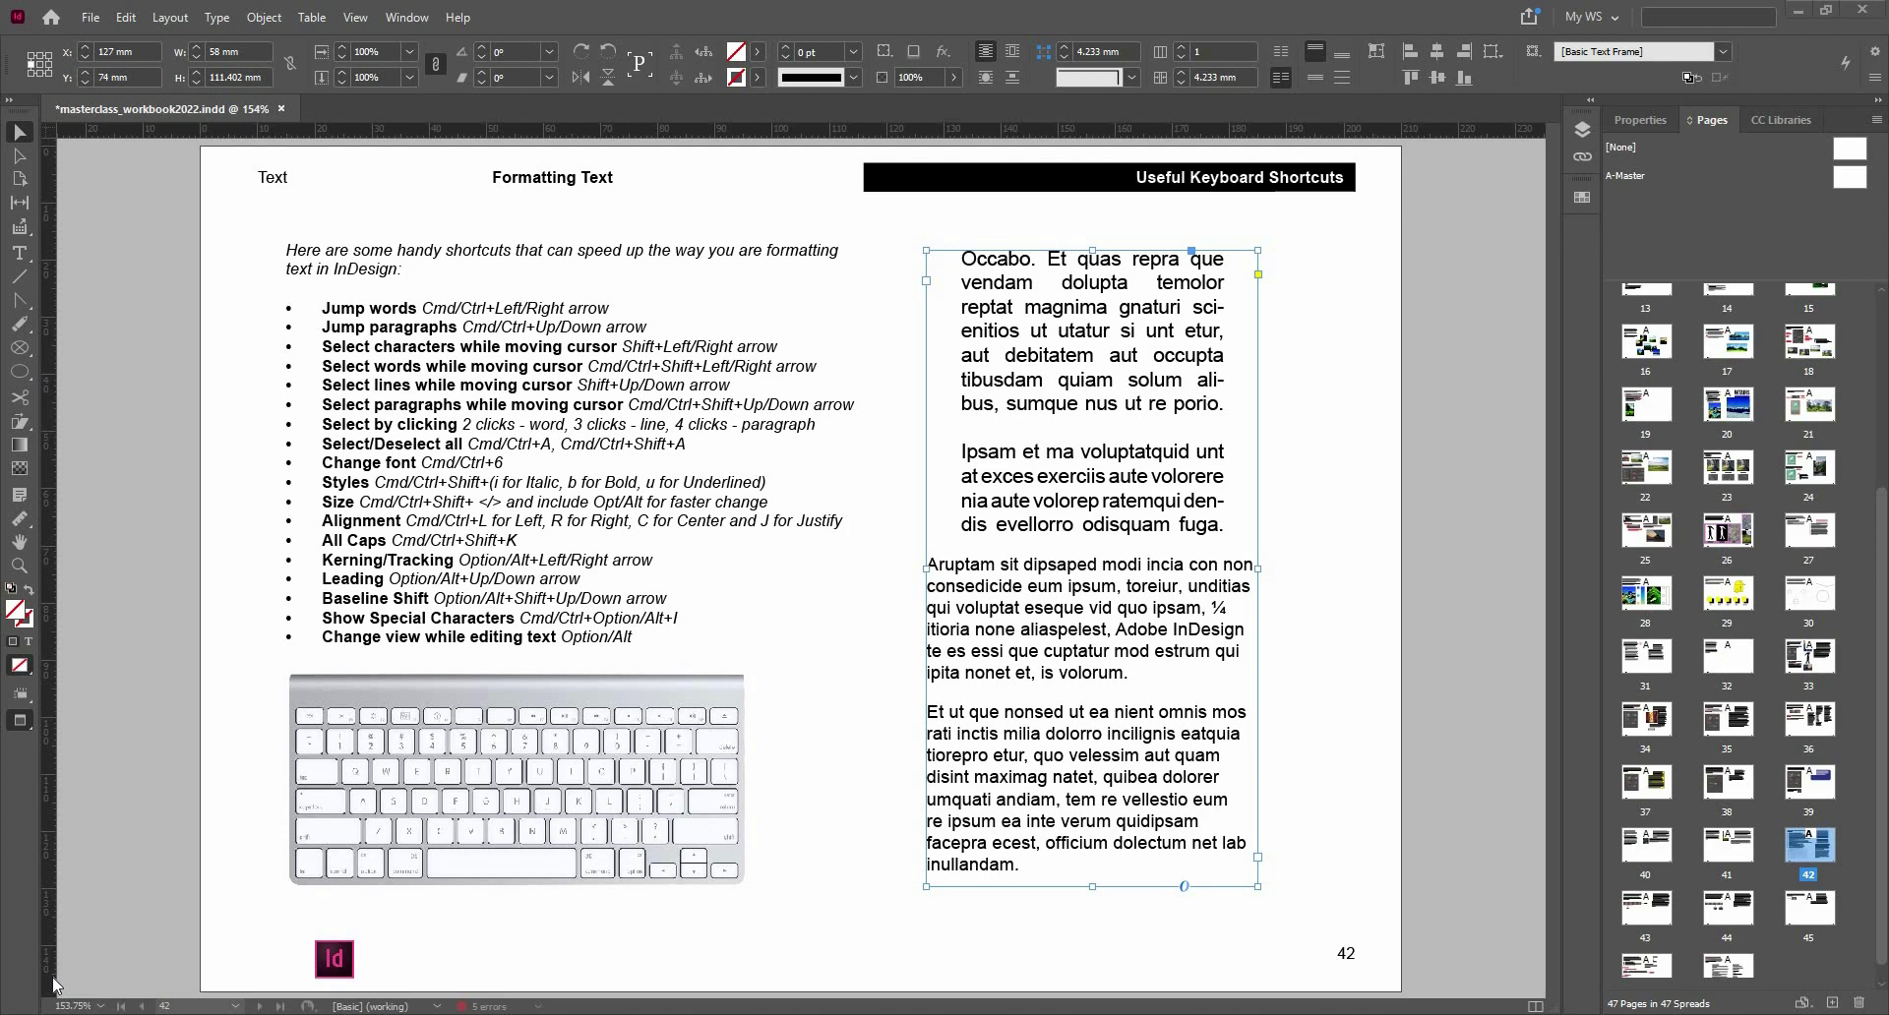
- Open page 44 and give the first paragraph of the sample text a drop cap three lines high
double_click(1730, 914)
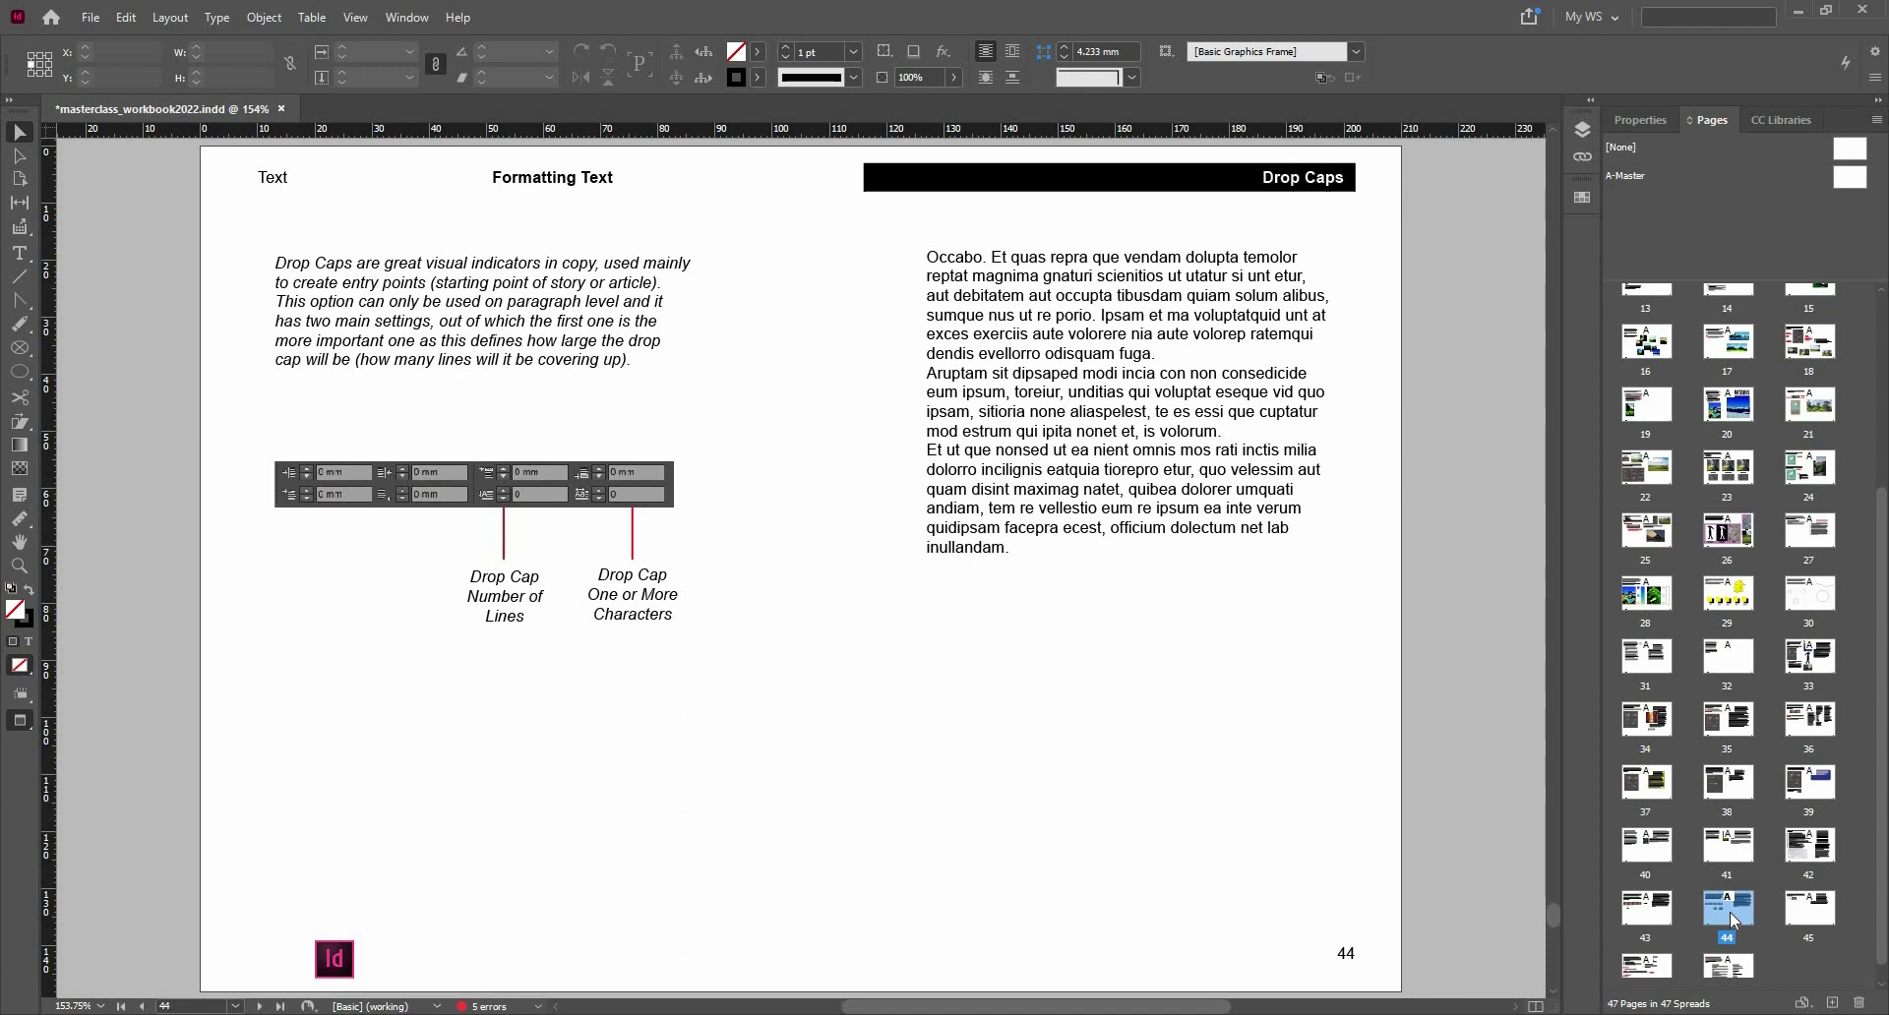
left_click(1045, 339)
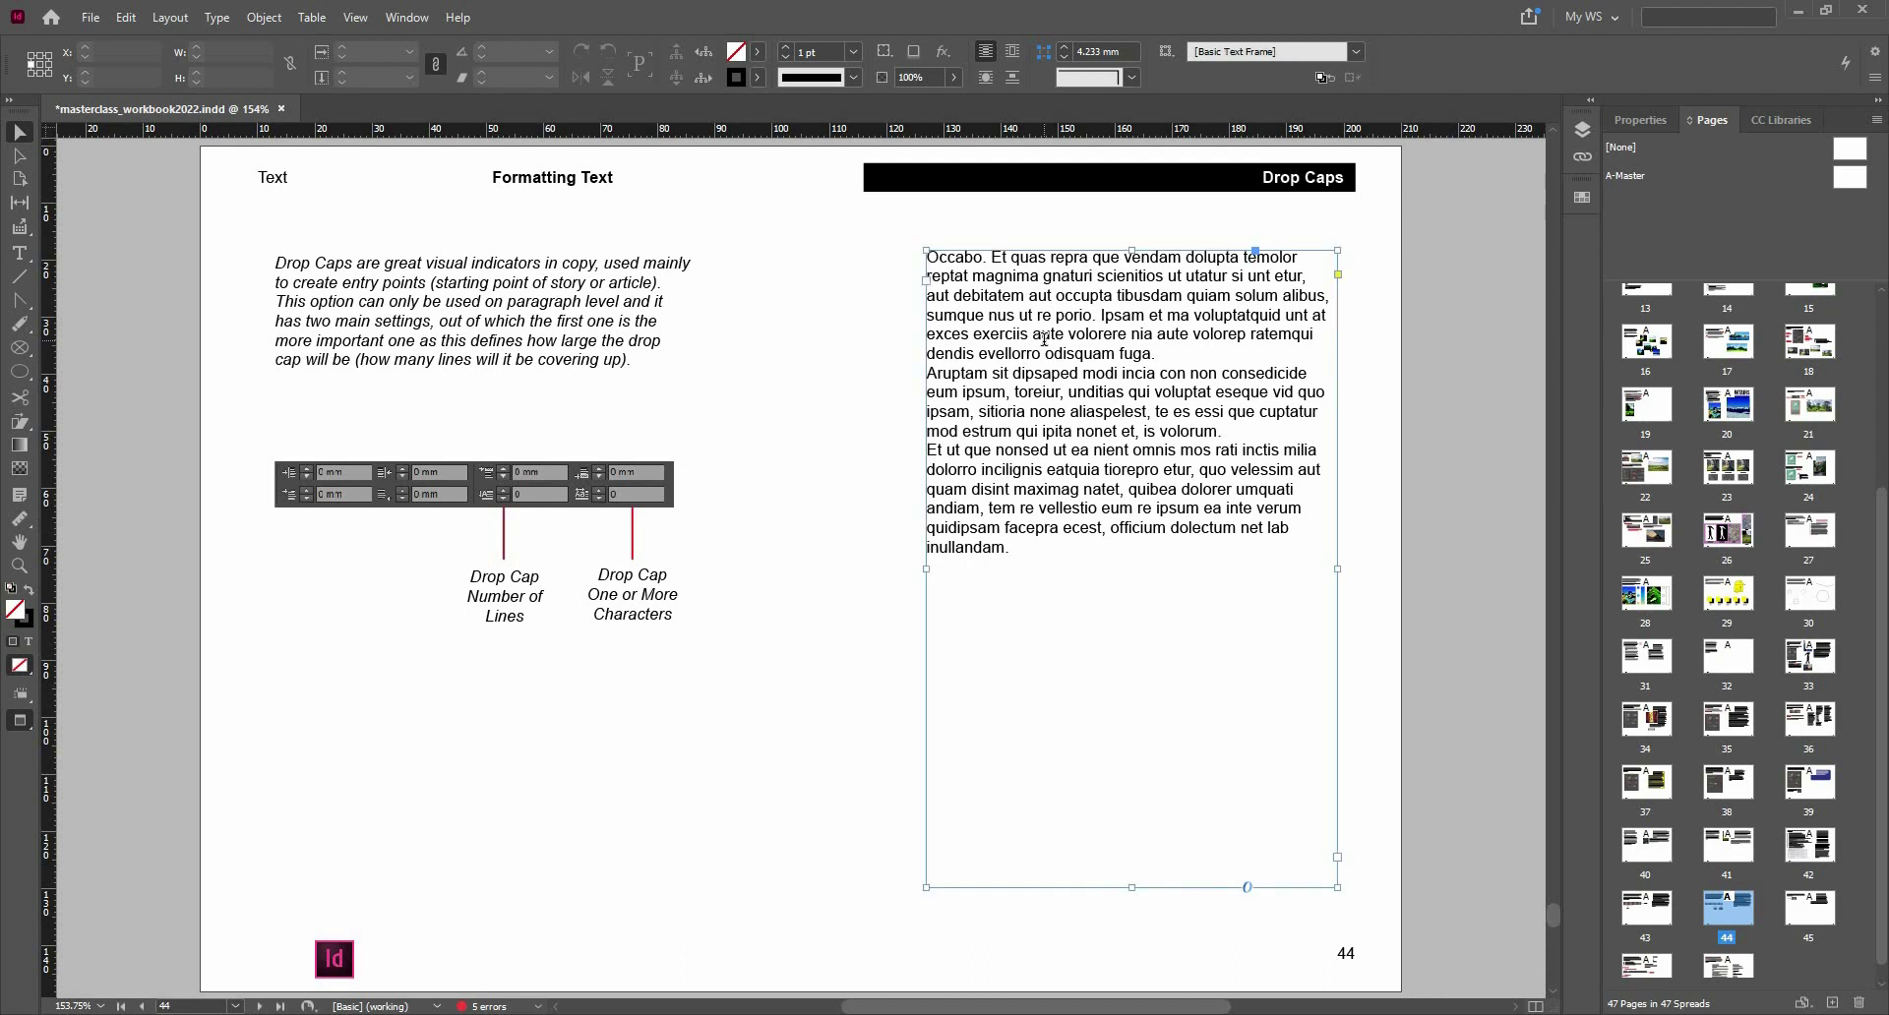
double_click(1045, 339)
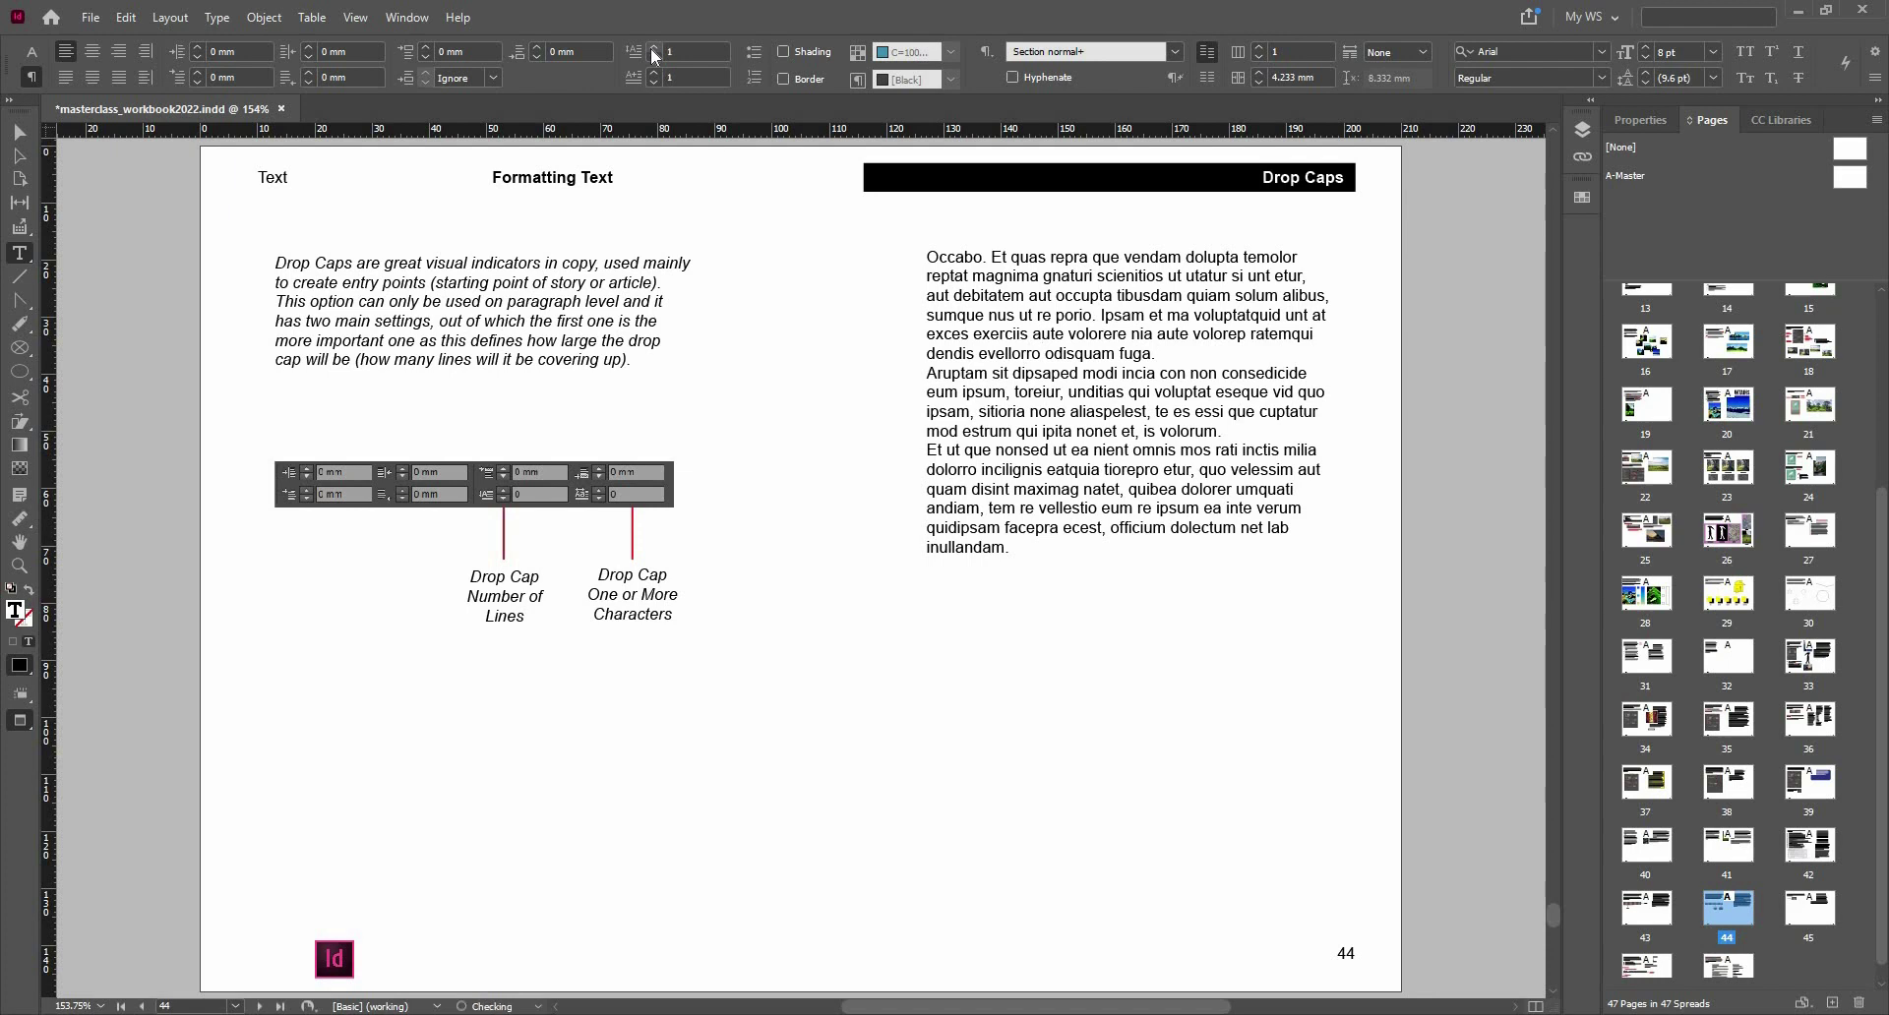
left_click(652, 47)
left_click(652, 47)
left_click(653, 48)
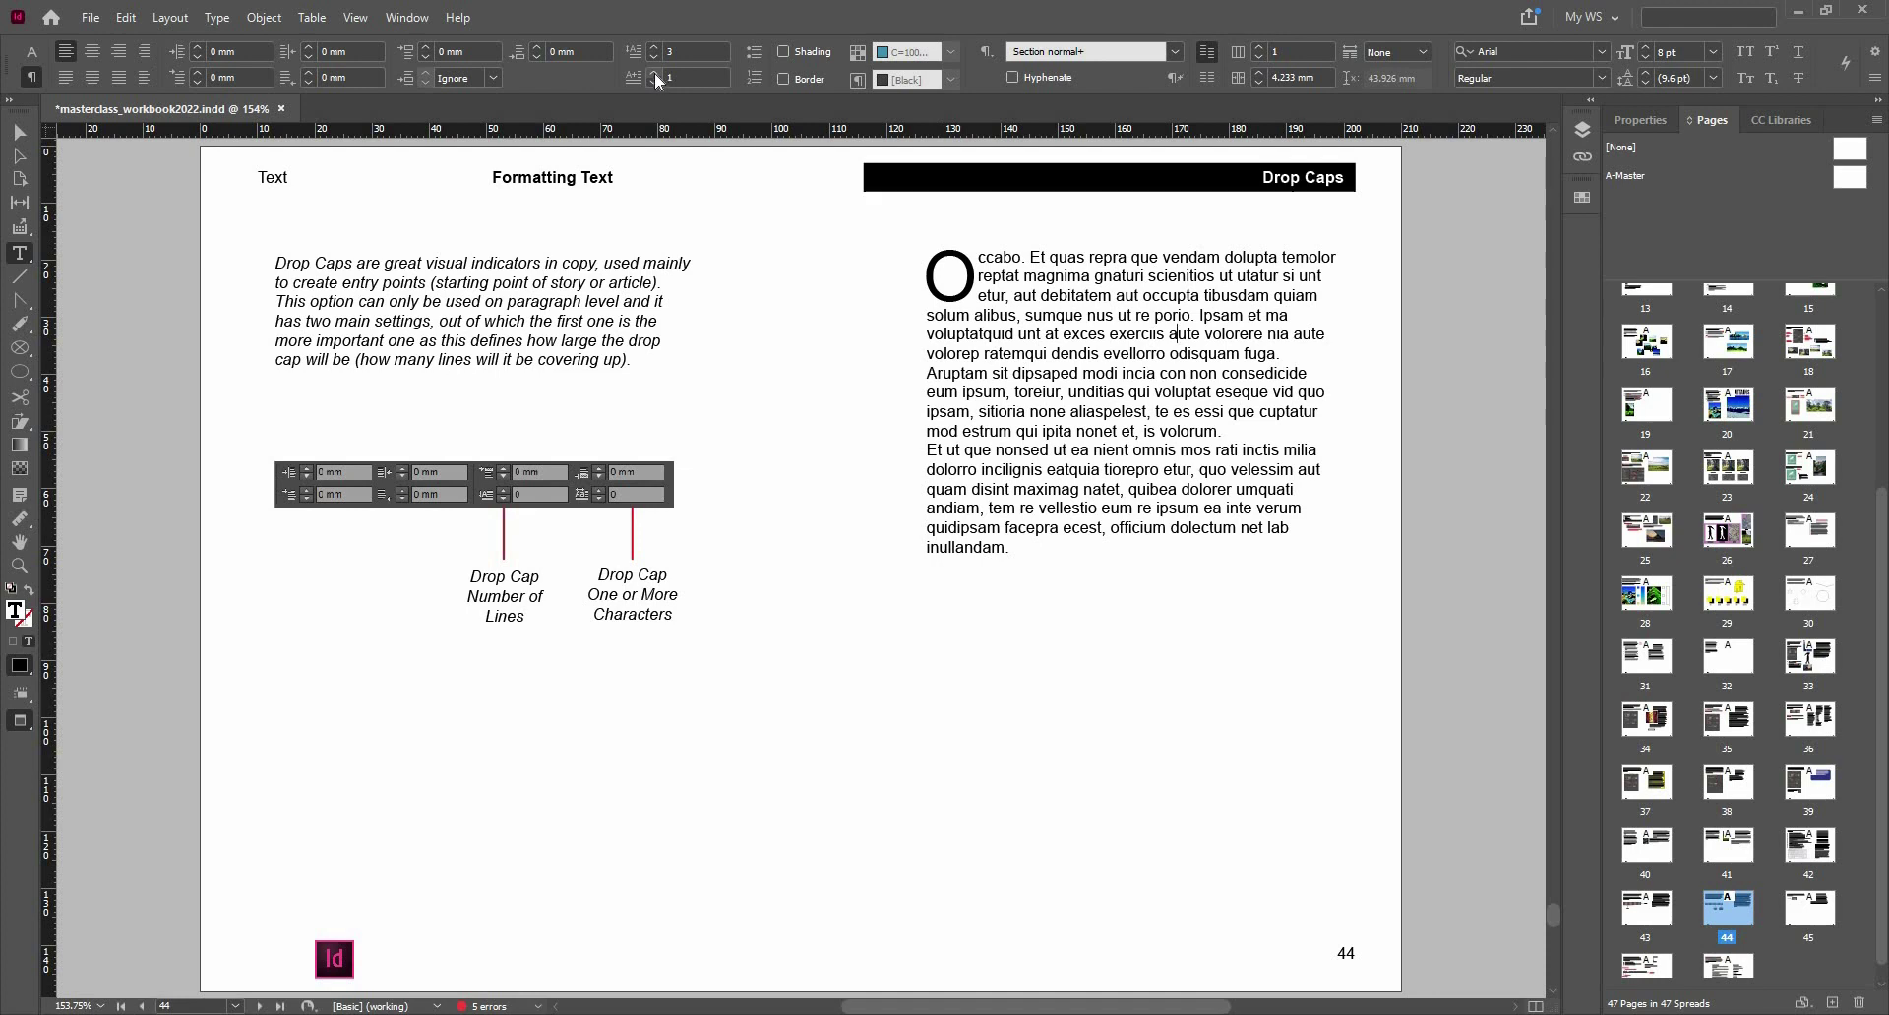
- Extend the first paragraph's drop cap to 6 characters
left_click(653, 73)
left_click(653, 73)
left_click(653, 73)
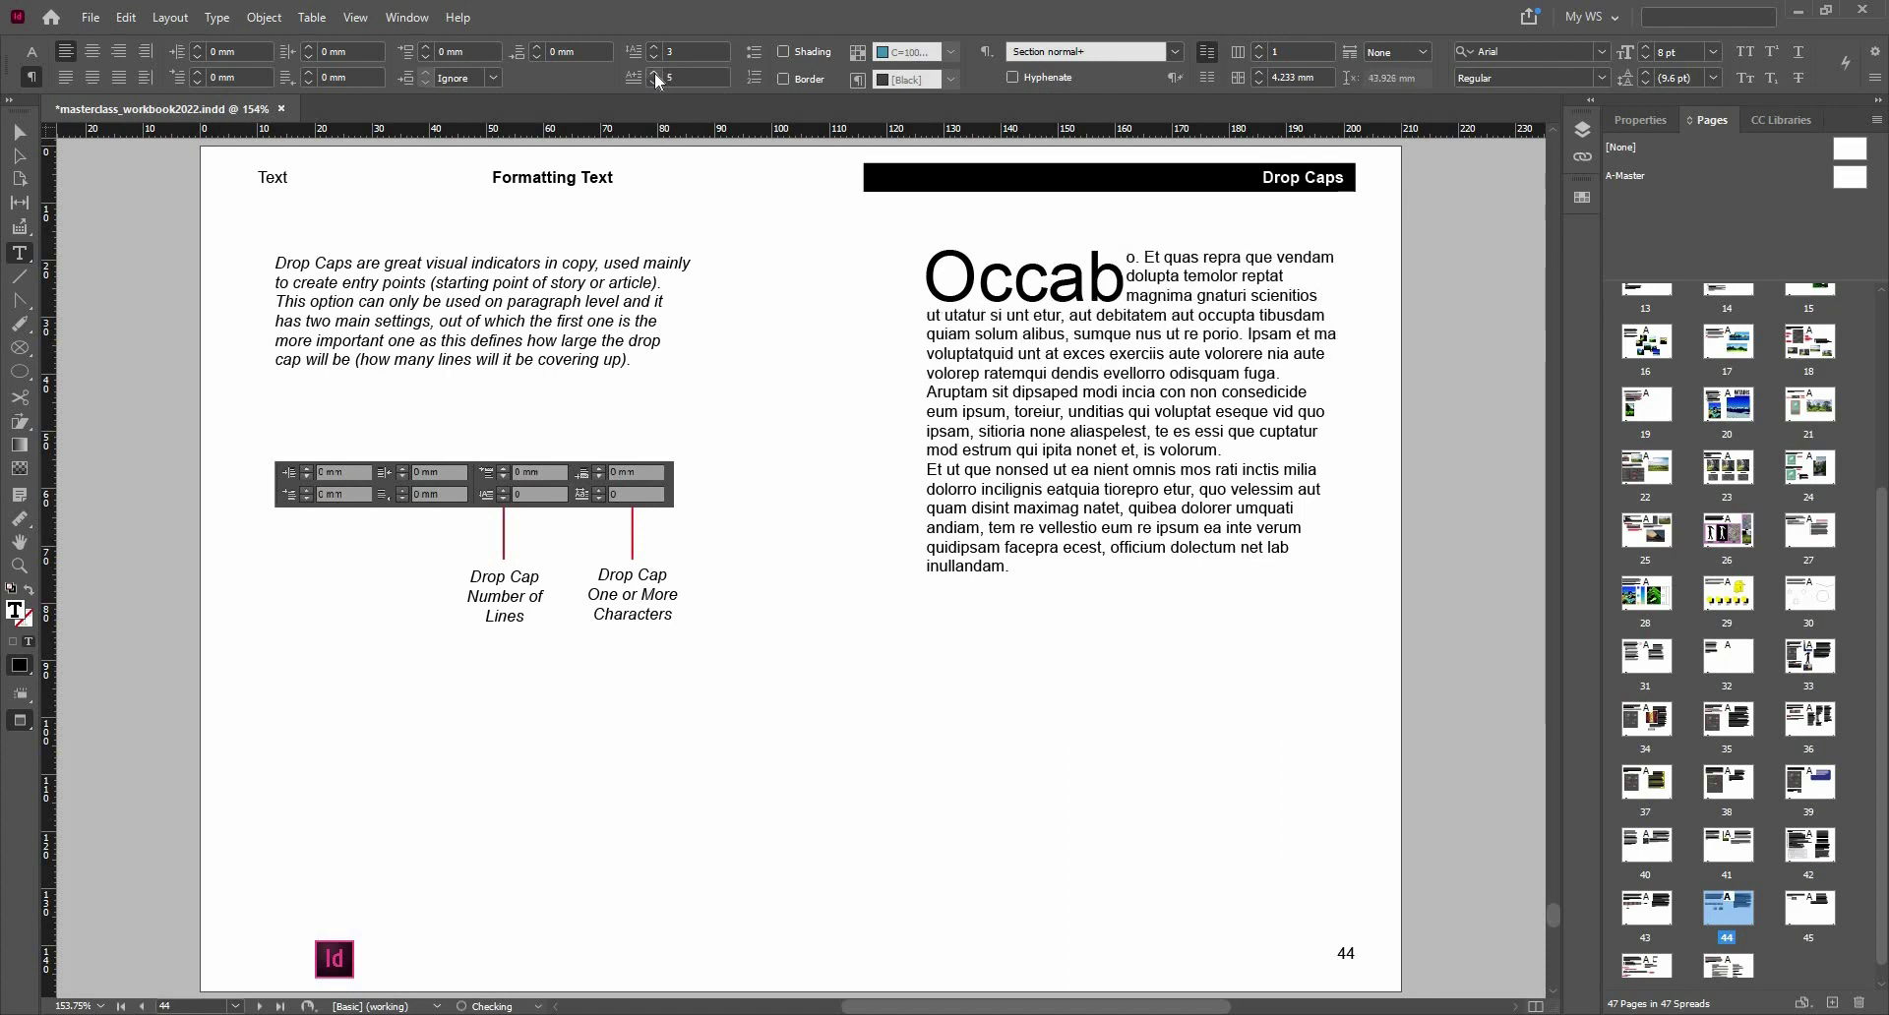
left_click(653, 73)
left_click(654, 73)
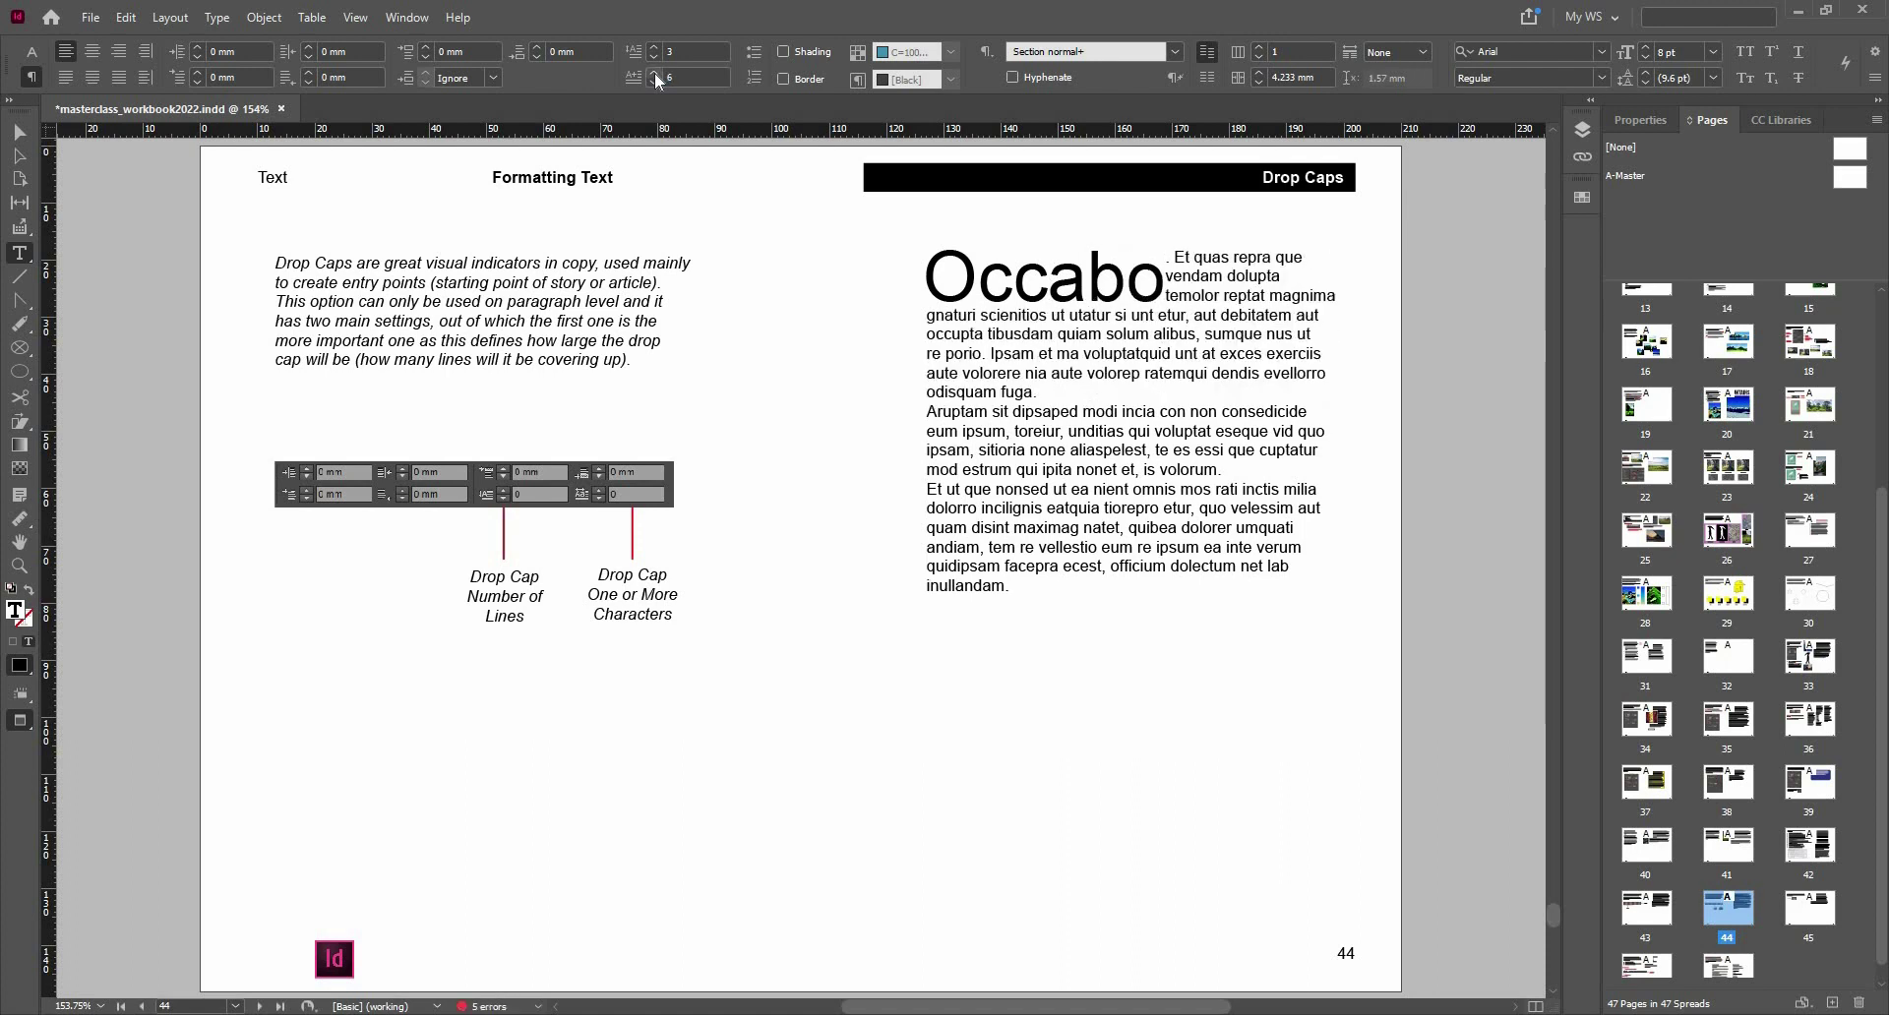
- Replace the letter "a" in the drop cap word "Occabo" with "y"
left_click(1072, 288)
key("shift+Left")
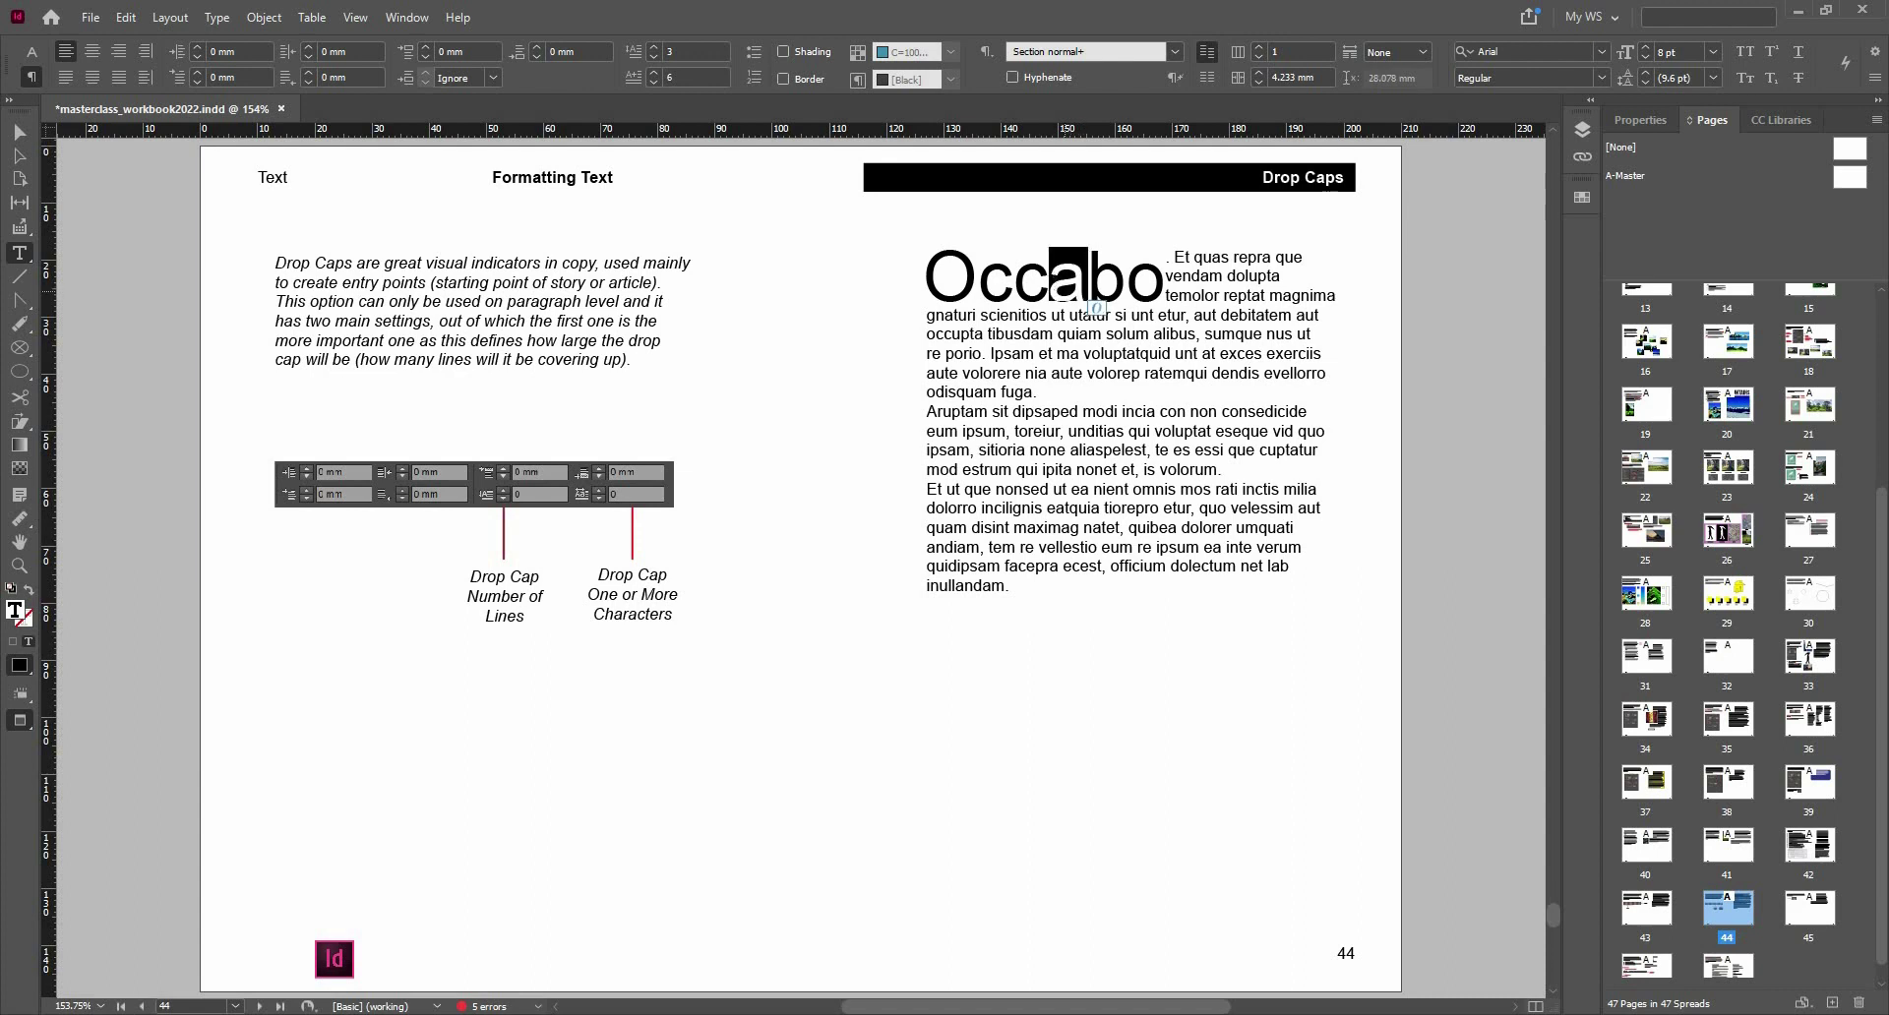
type("y")
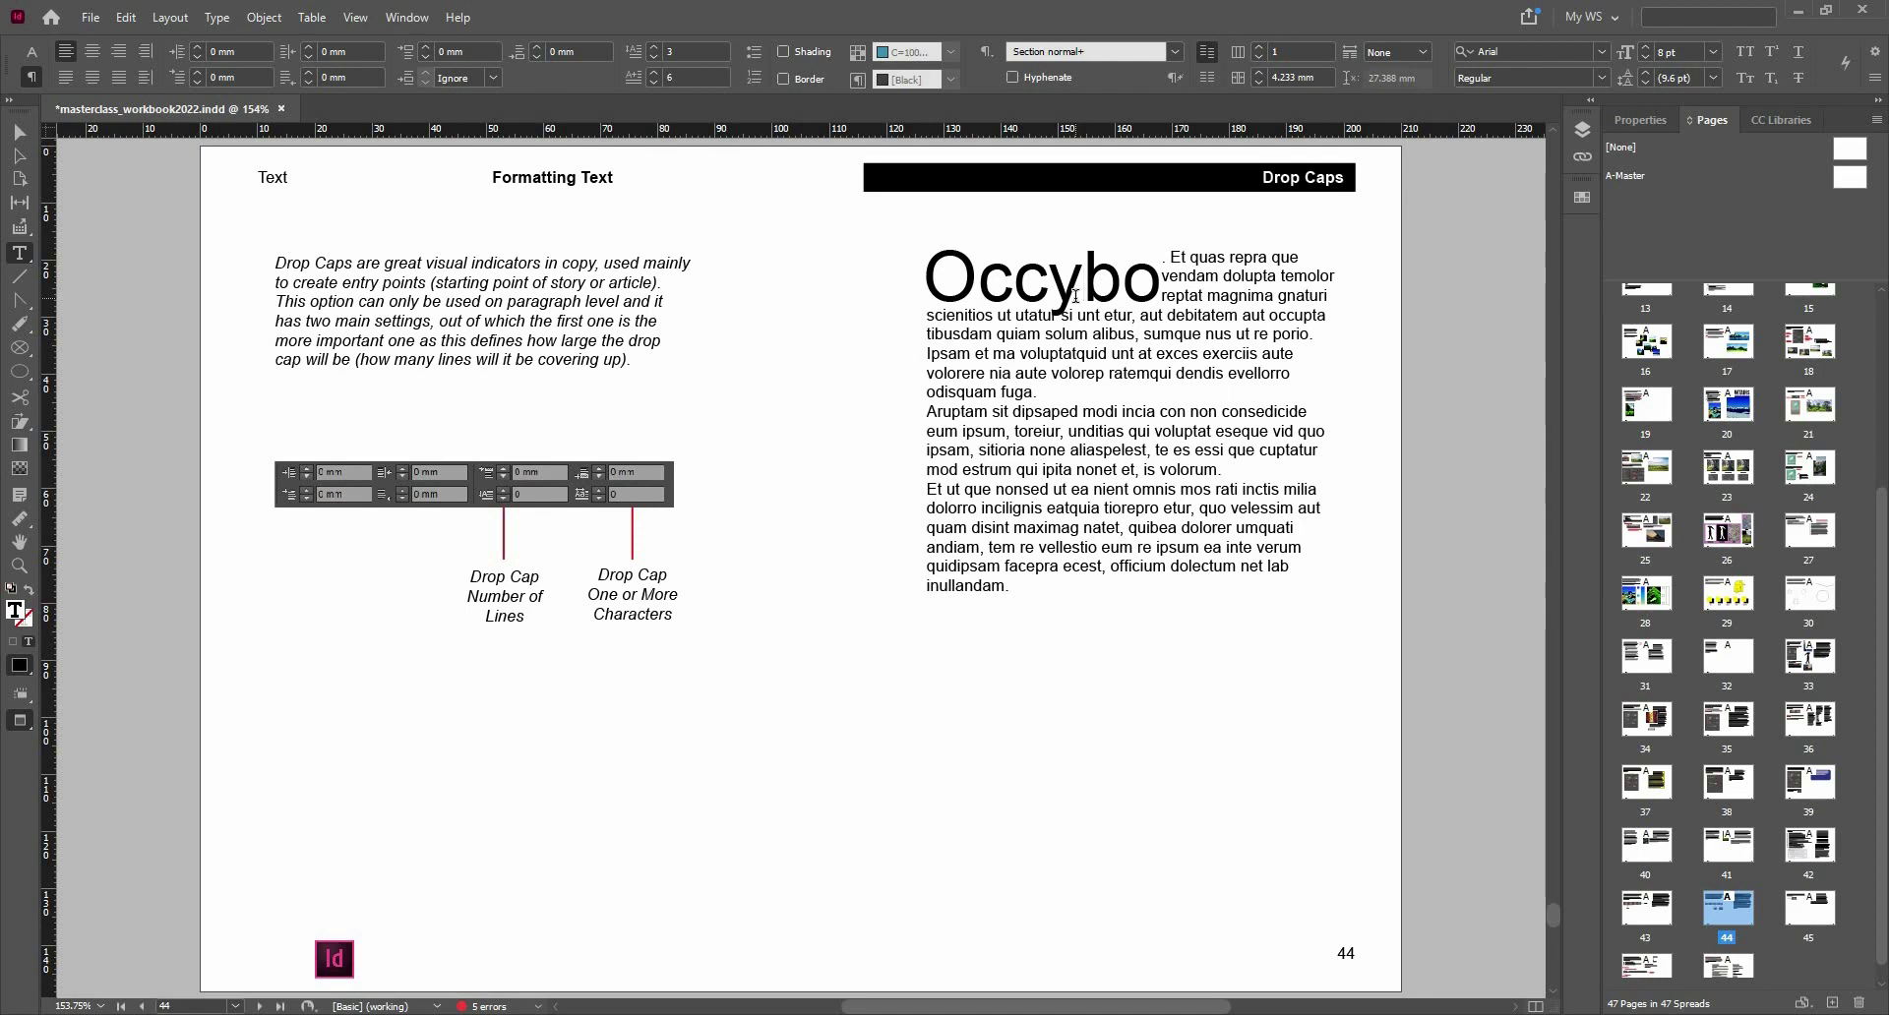
- Apply Scale for Descenders to the drop cap through the Drop Caps and Nested Styles settings, with Preview on
left_click(633, 50, "alt")
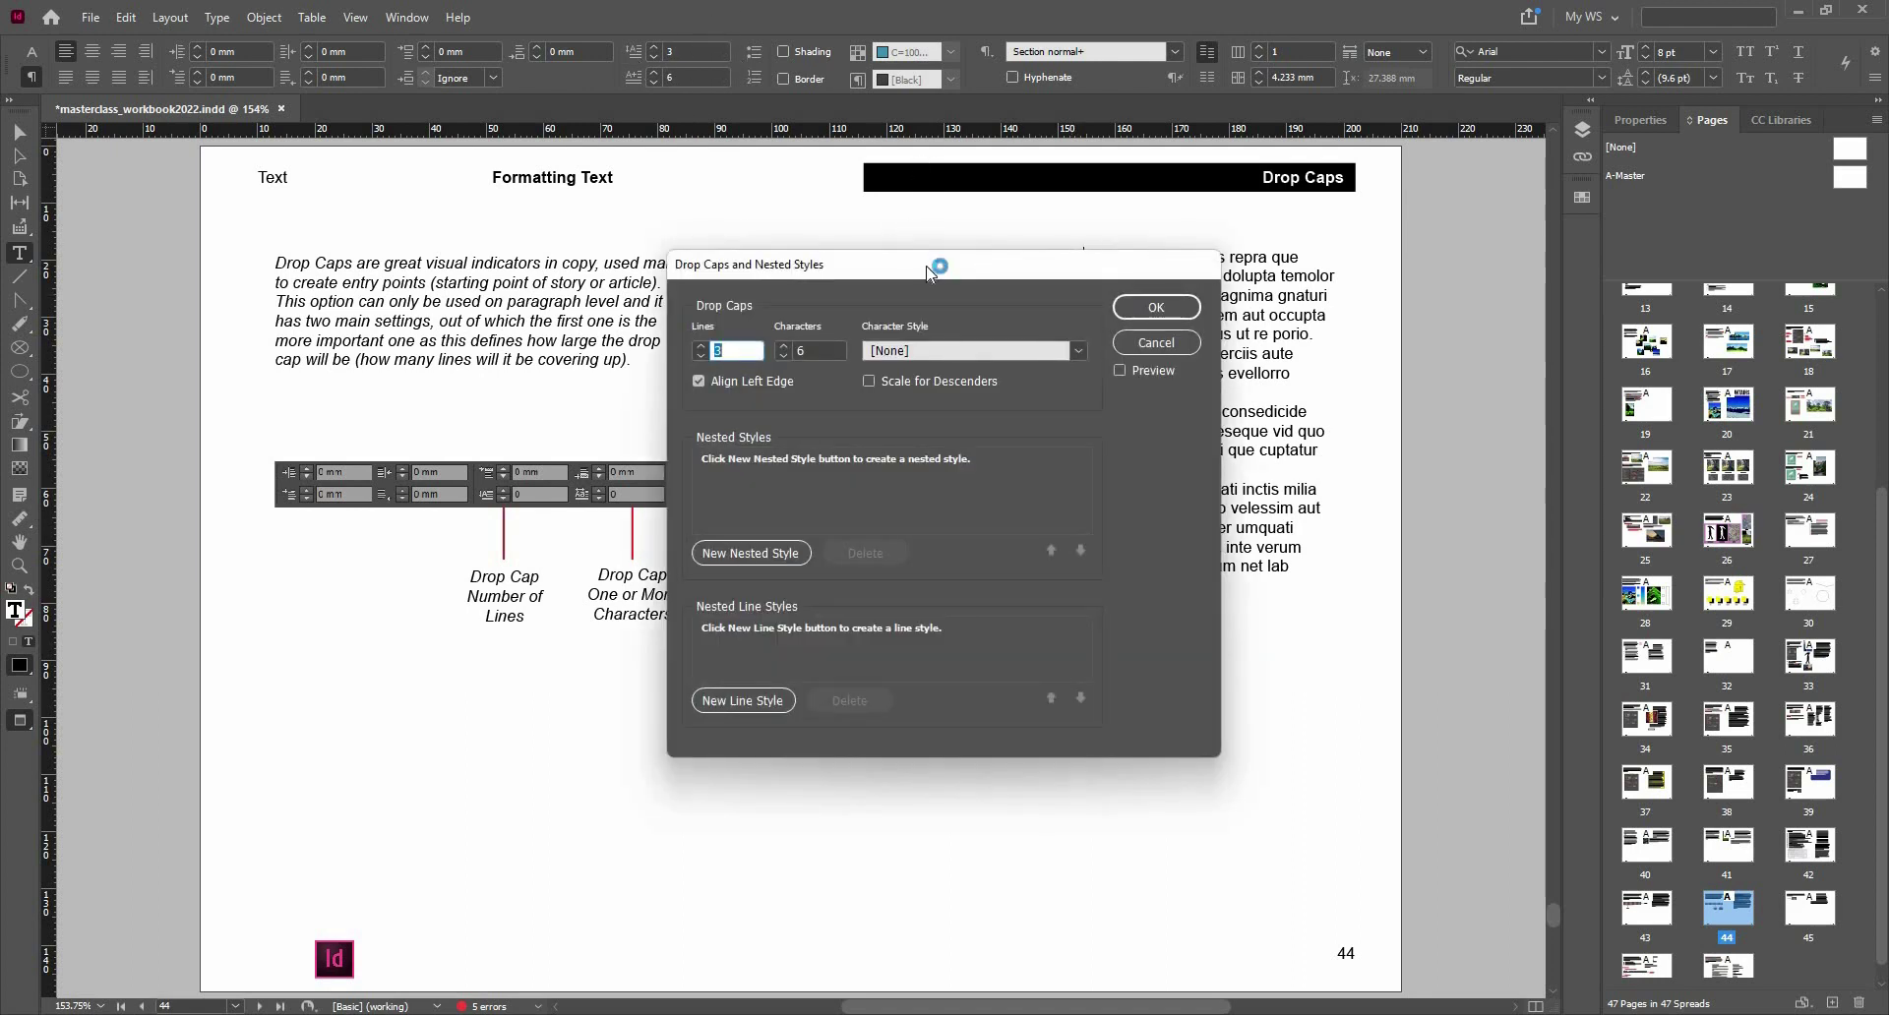
left_click_drag(939, 268, 624, 264)
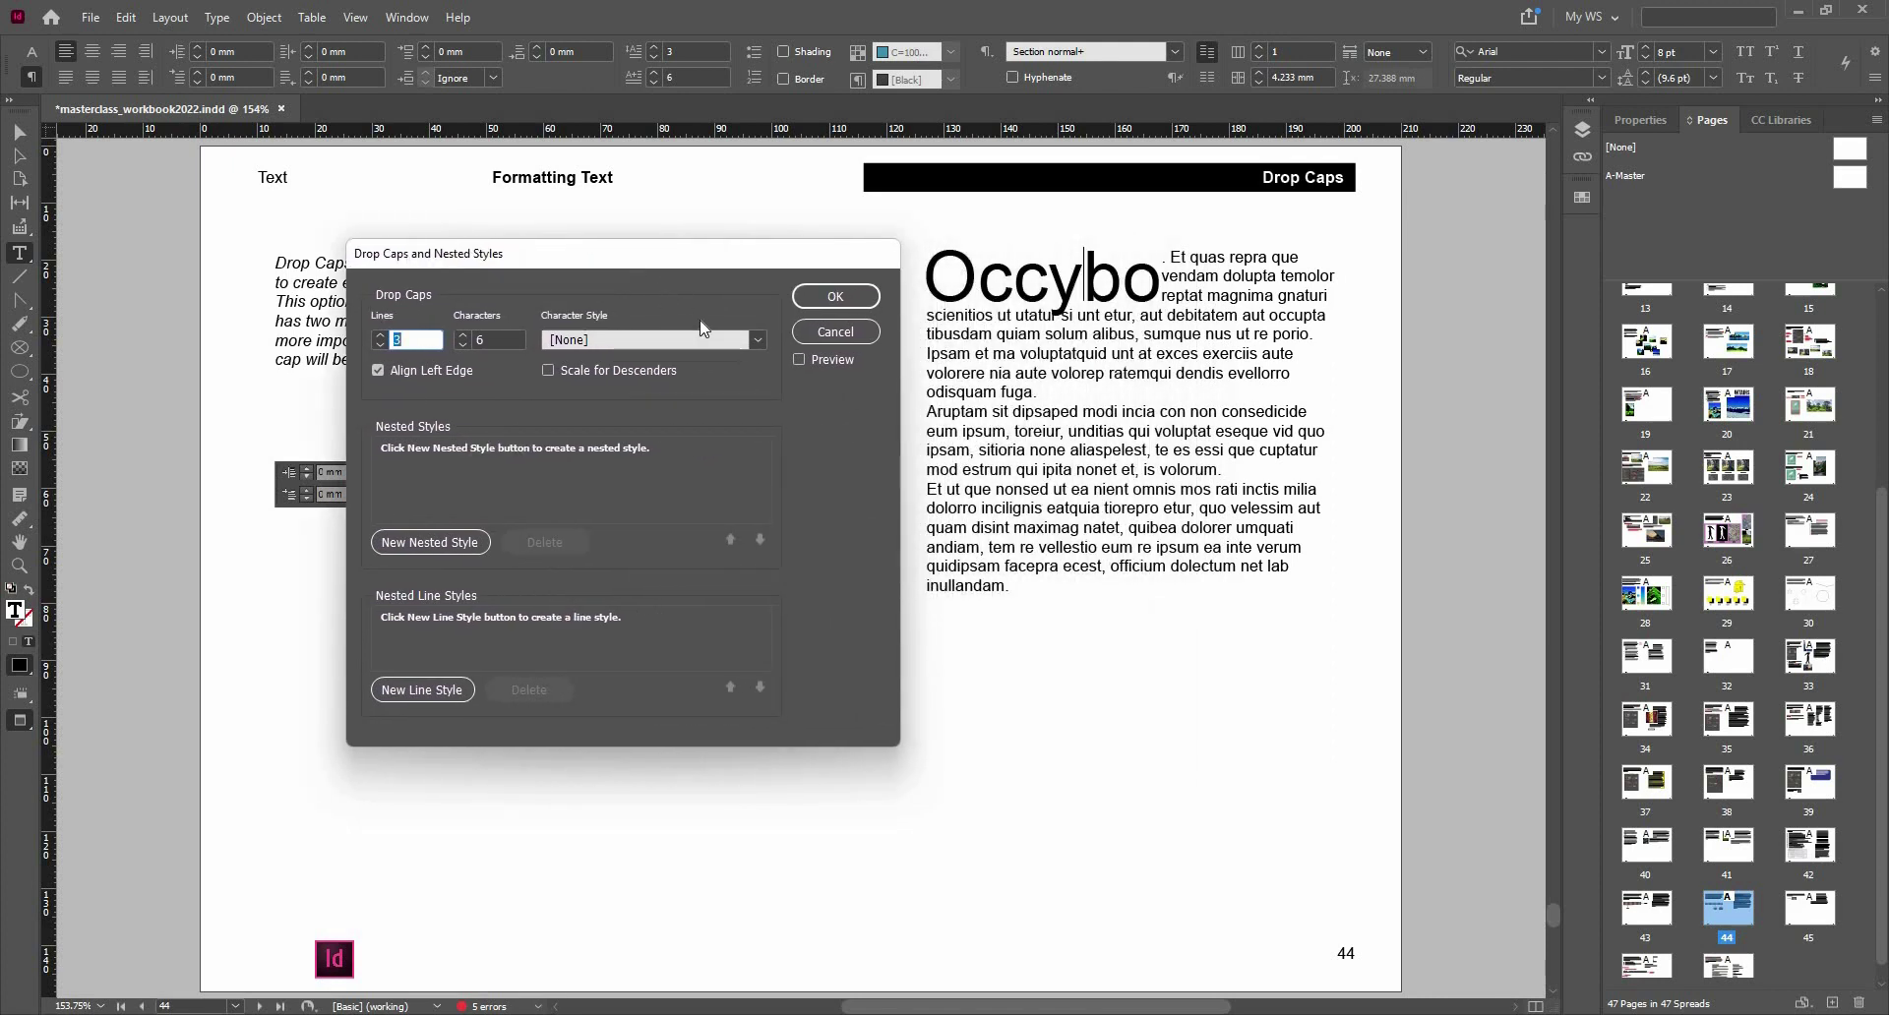
left_click(580, 377)
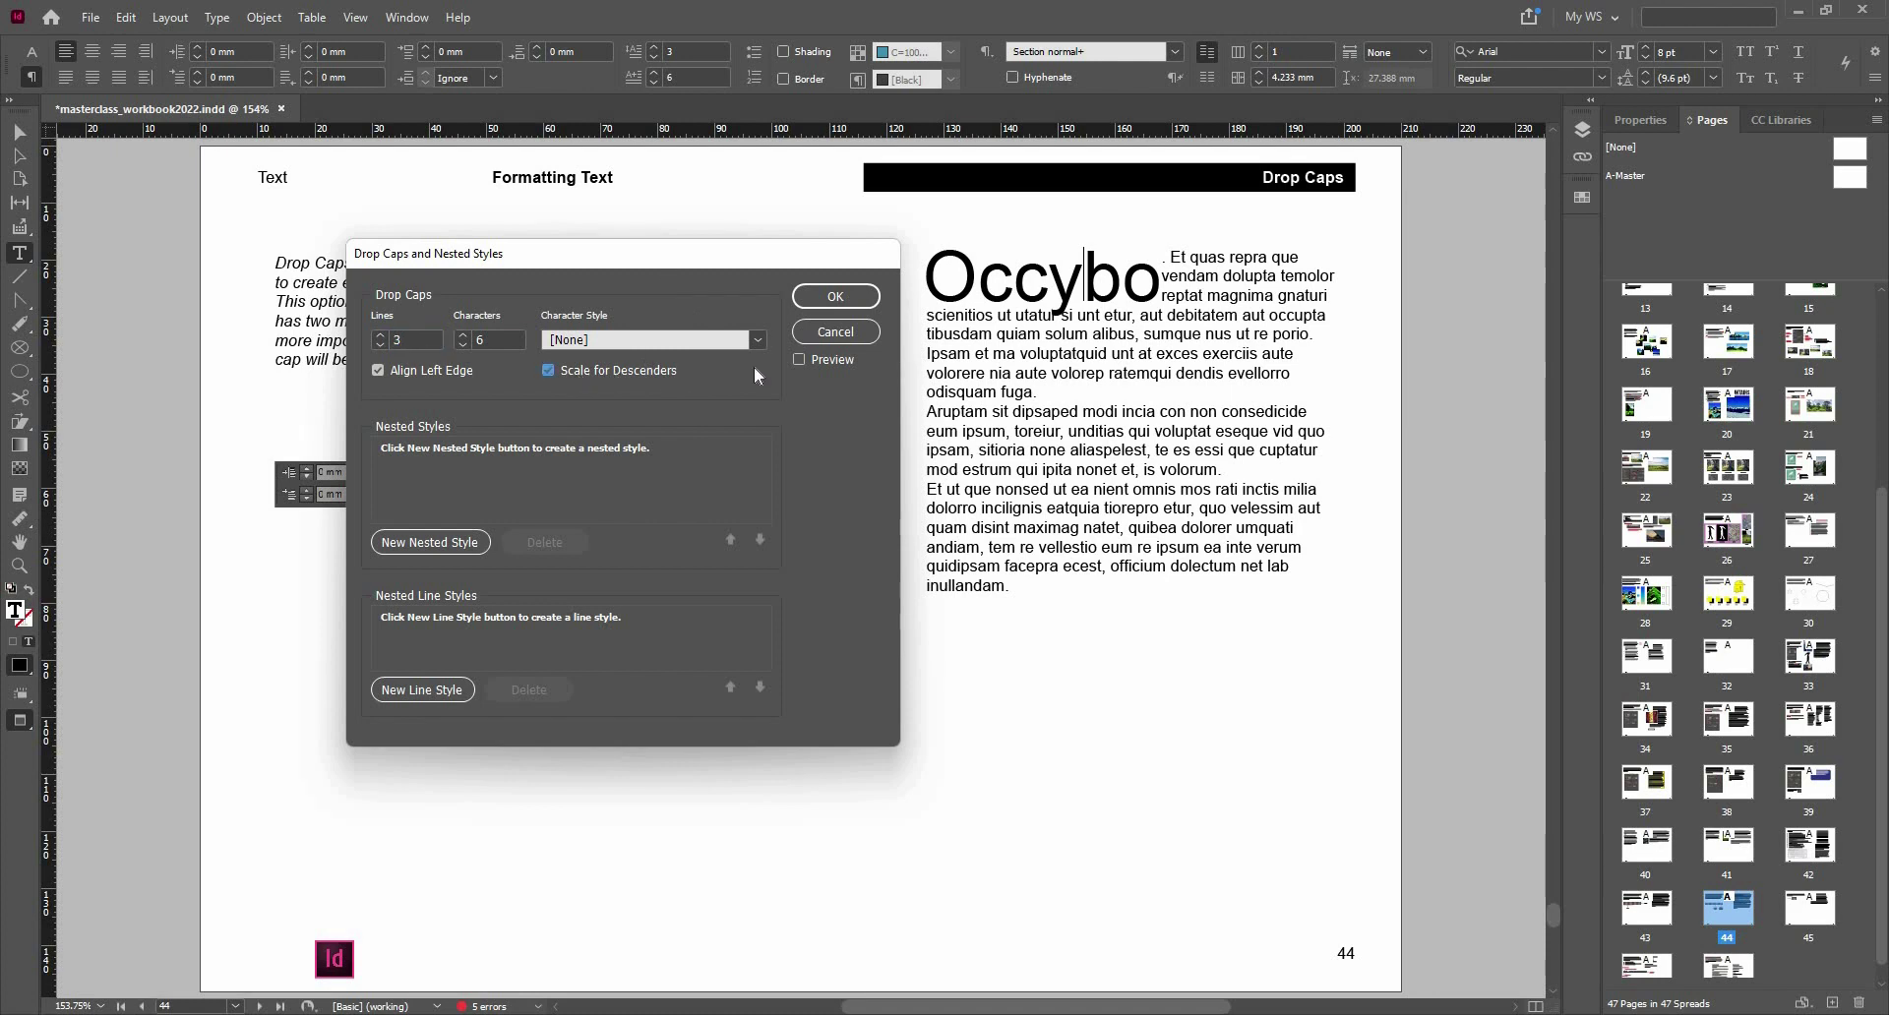
left_click(799, 359)
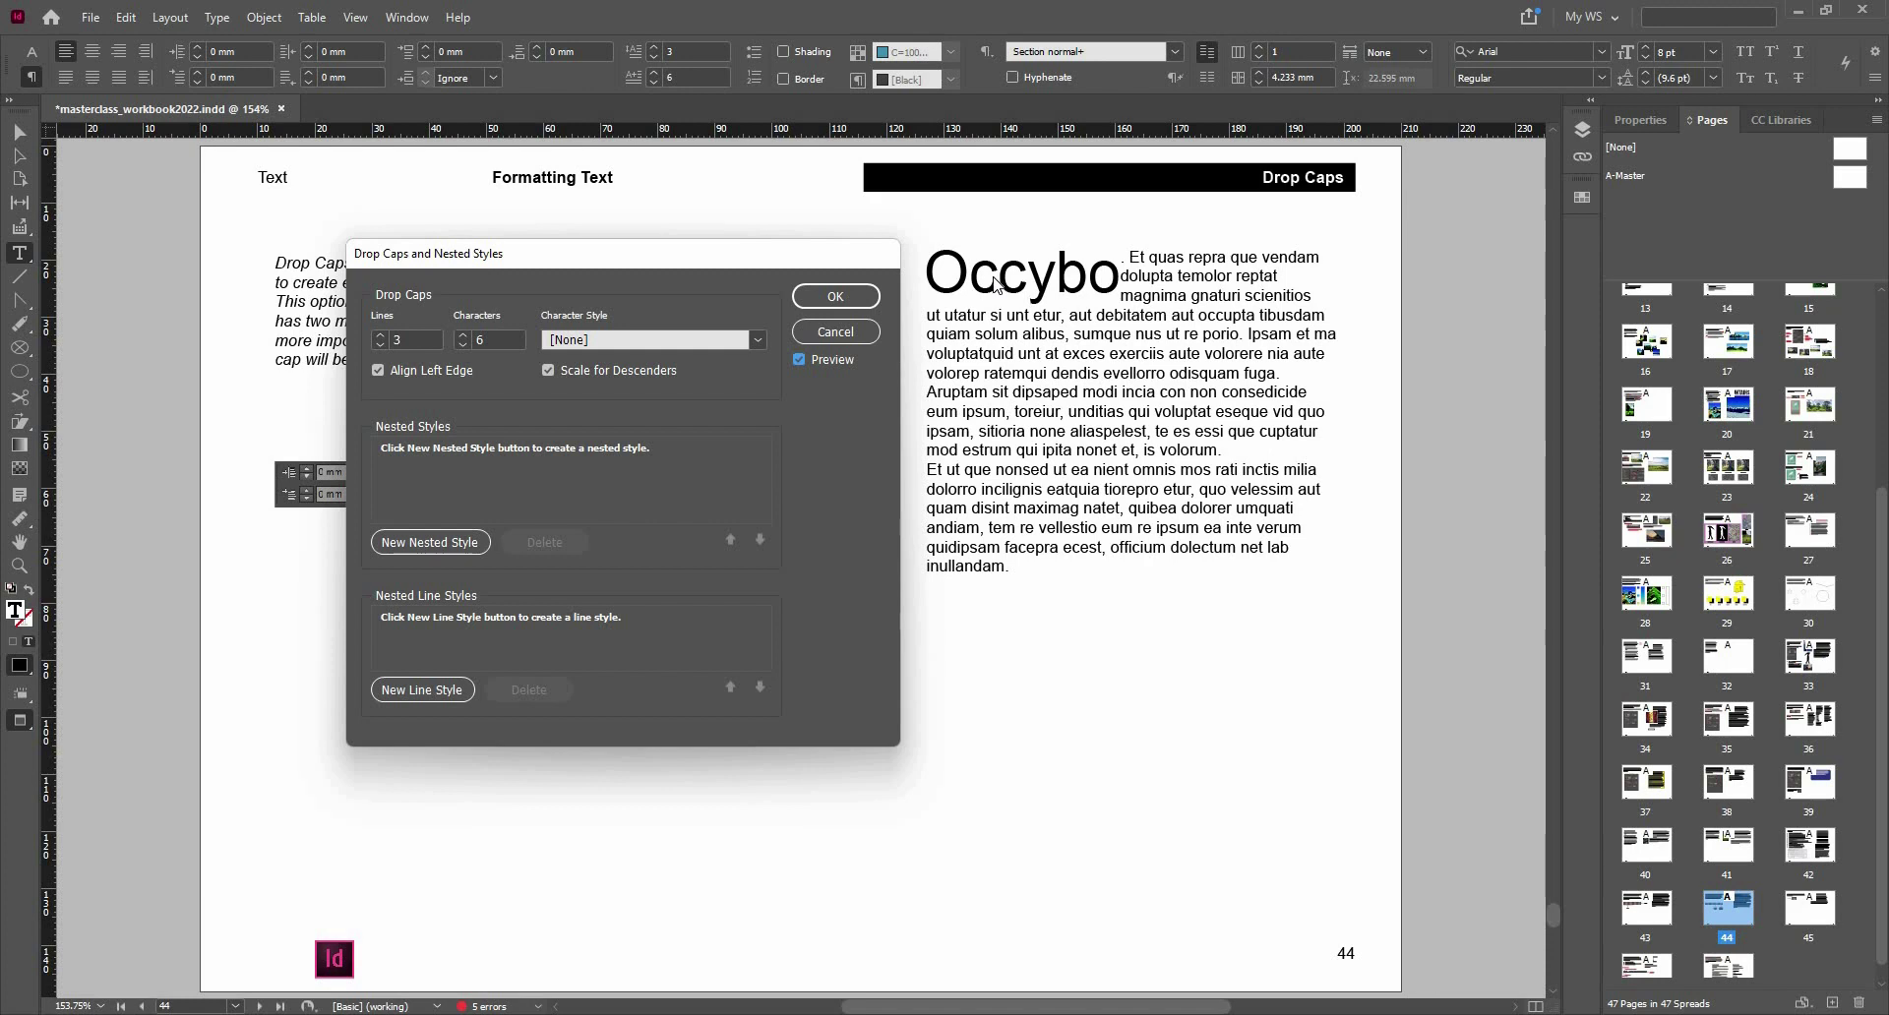
left_click(835, 296)
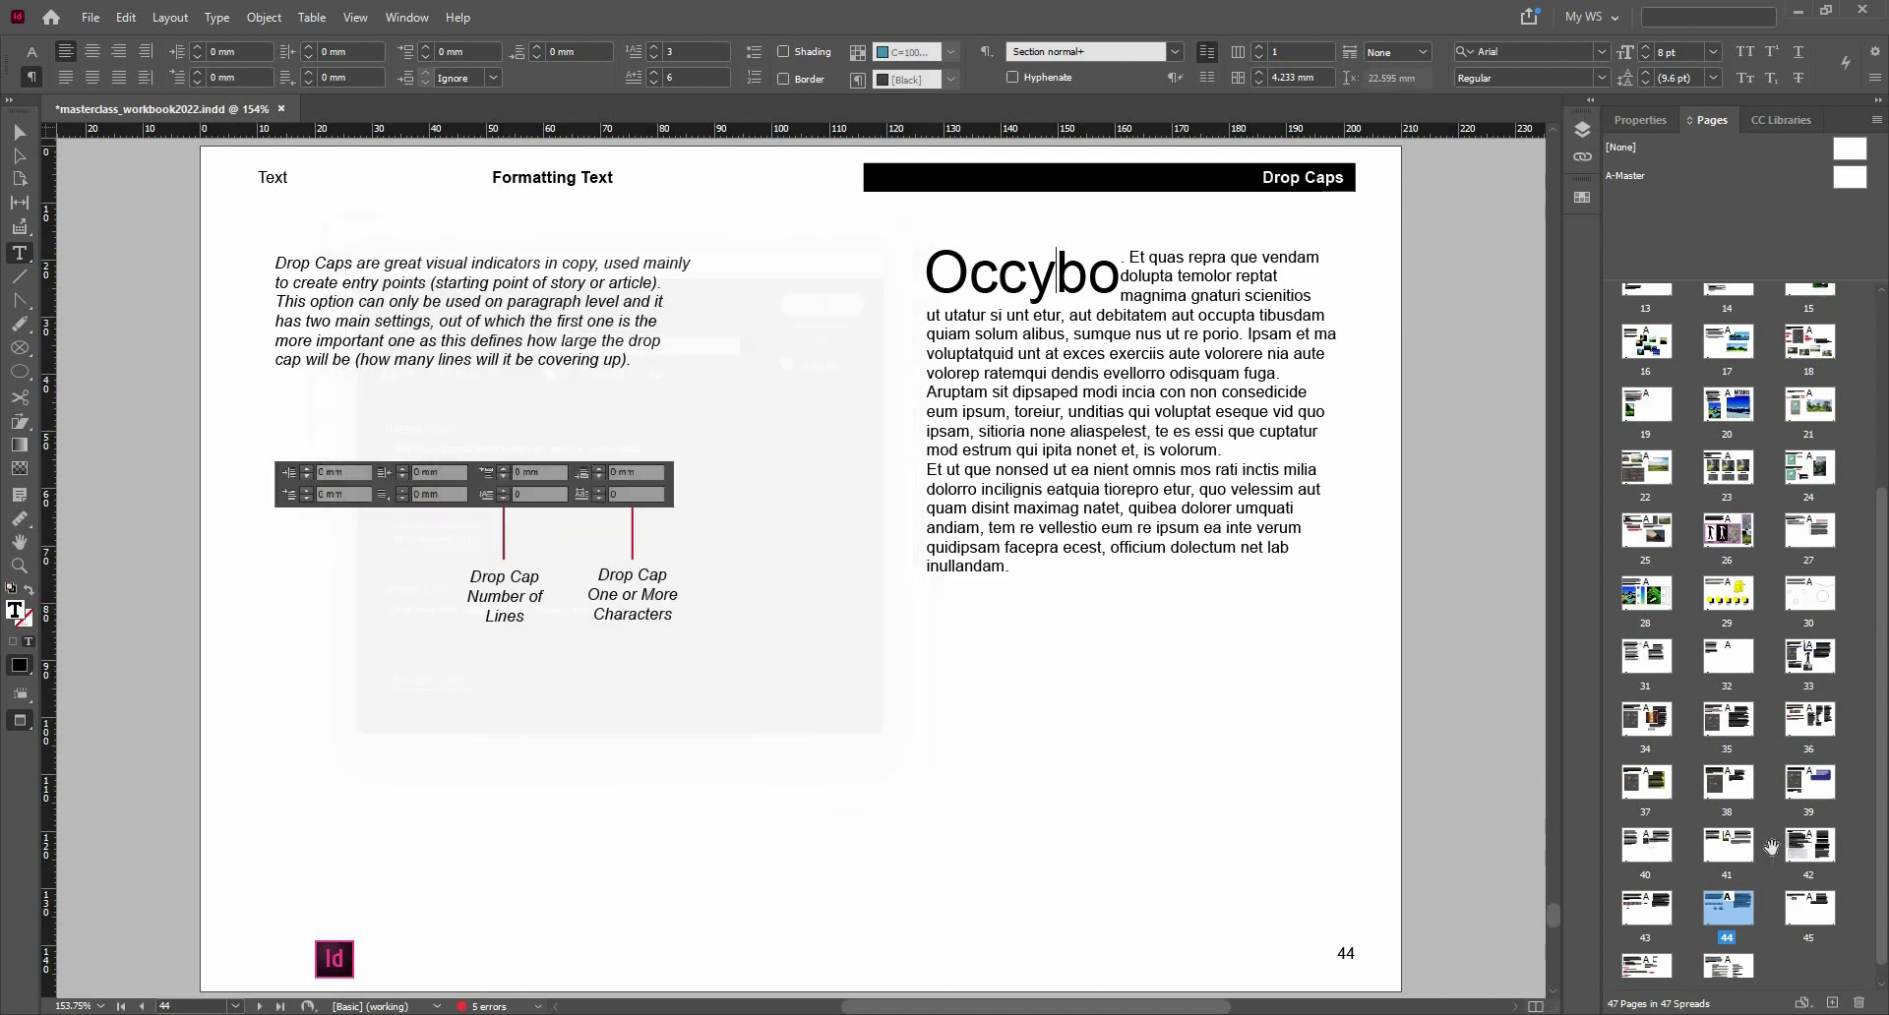
- Open page 45 and apply paragraph shading to the heading "This feature works well for headings"
double_click(1818, 921)
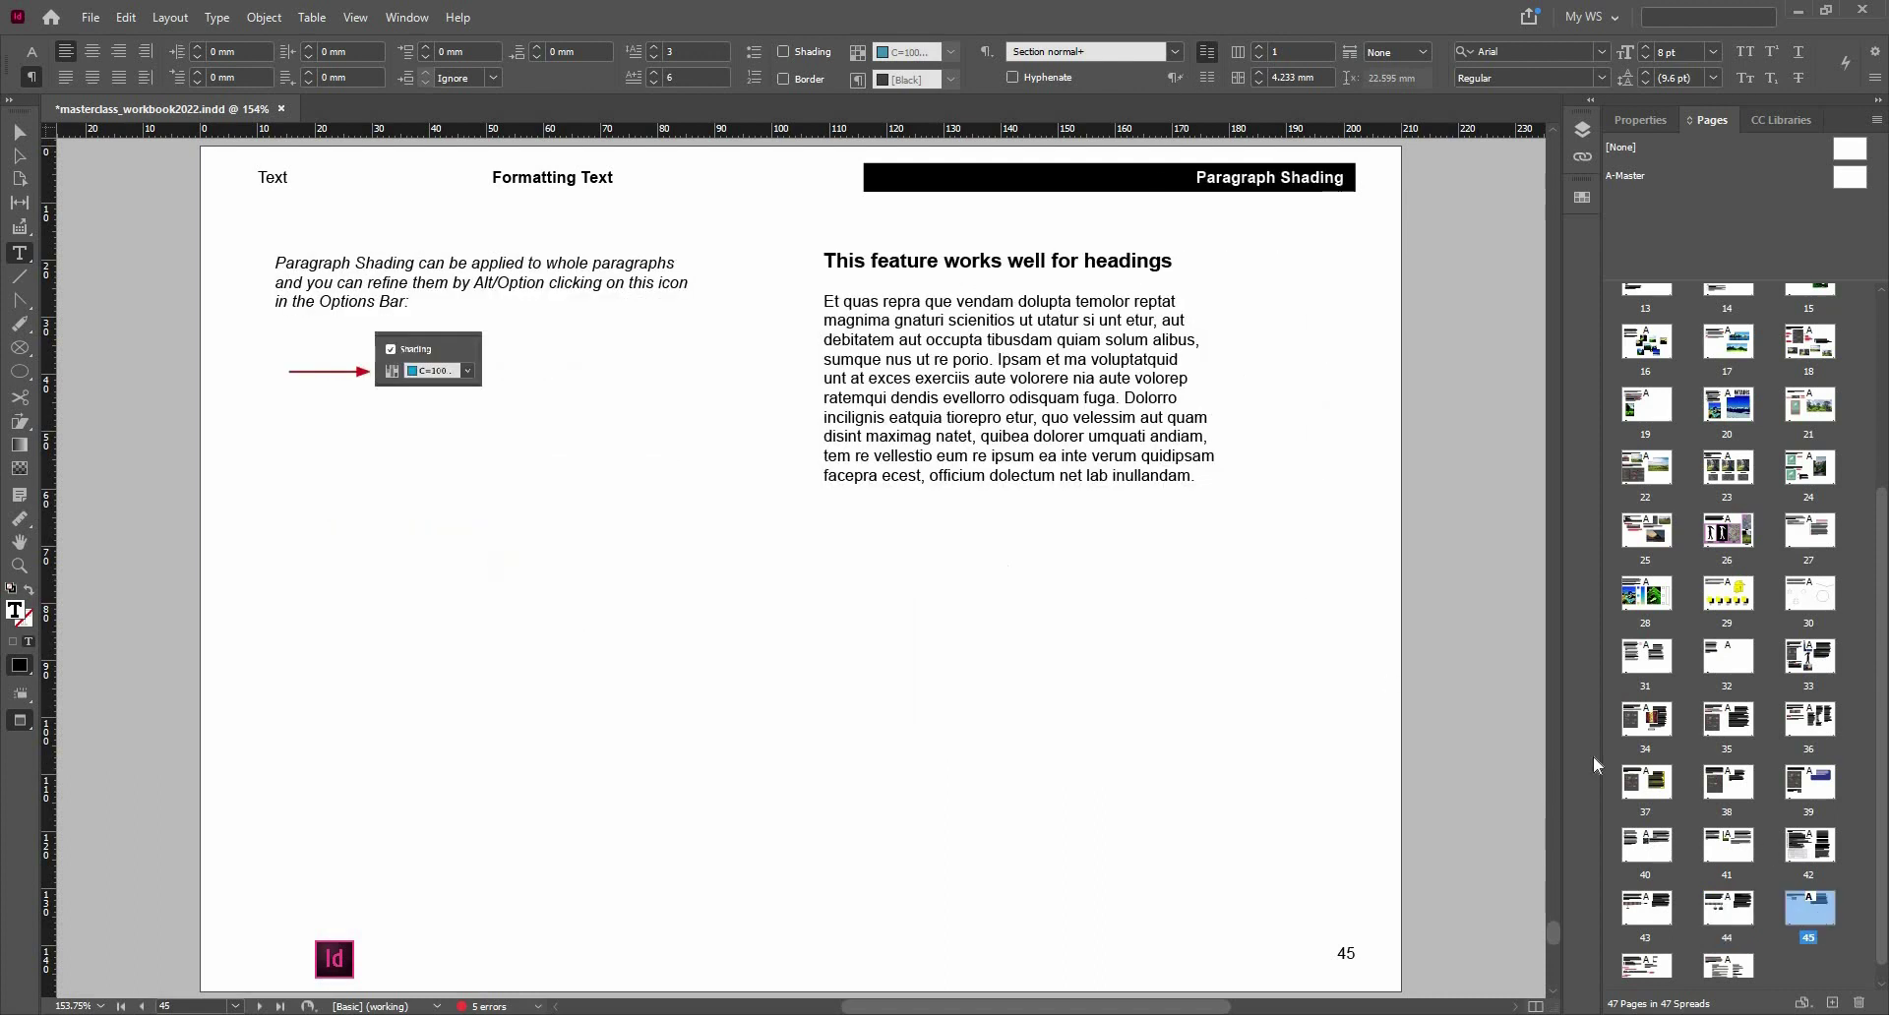
triple_click(891, 261)
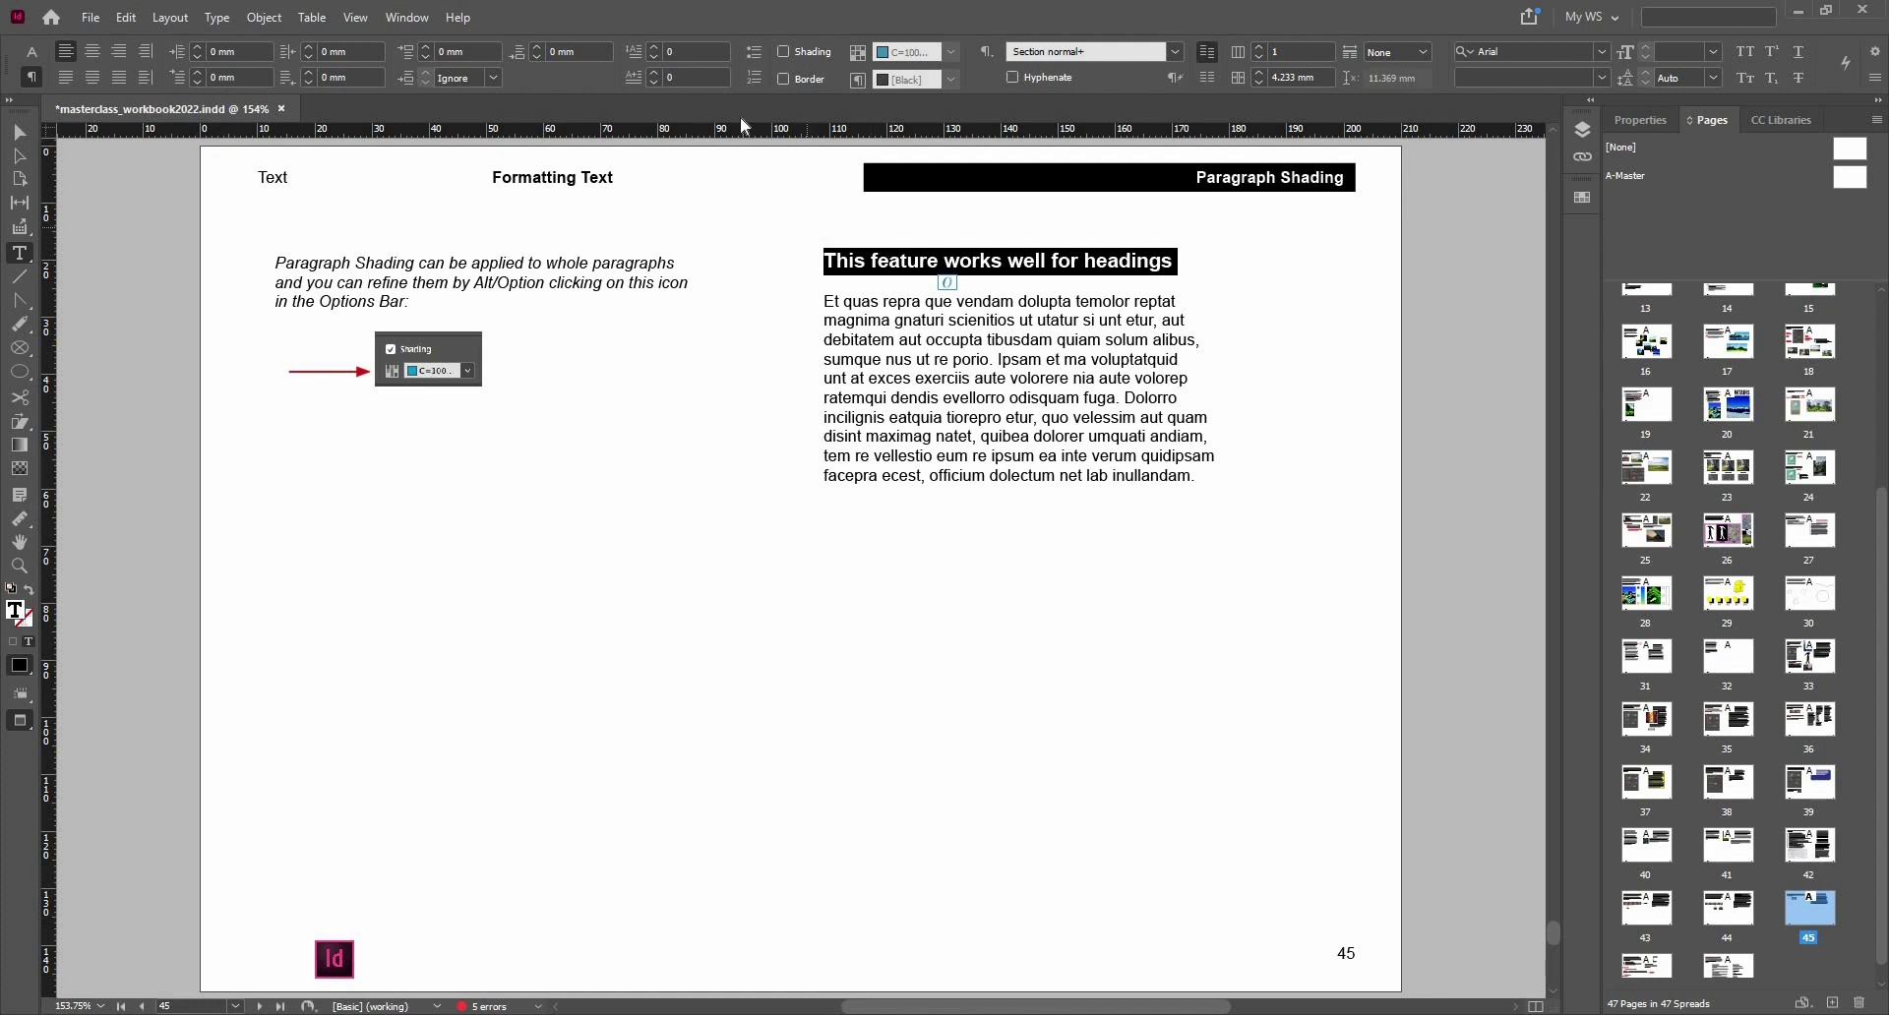
left_click(787, 51)
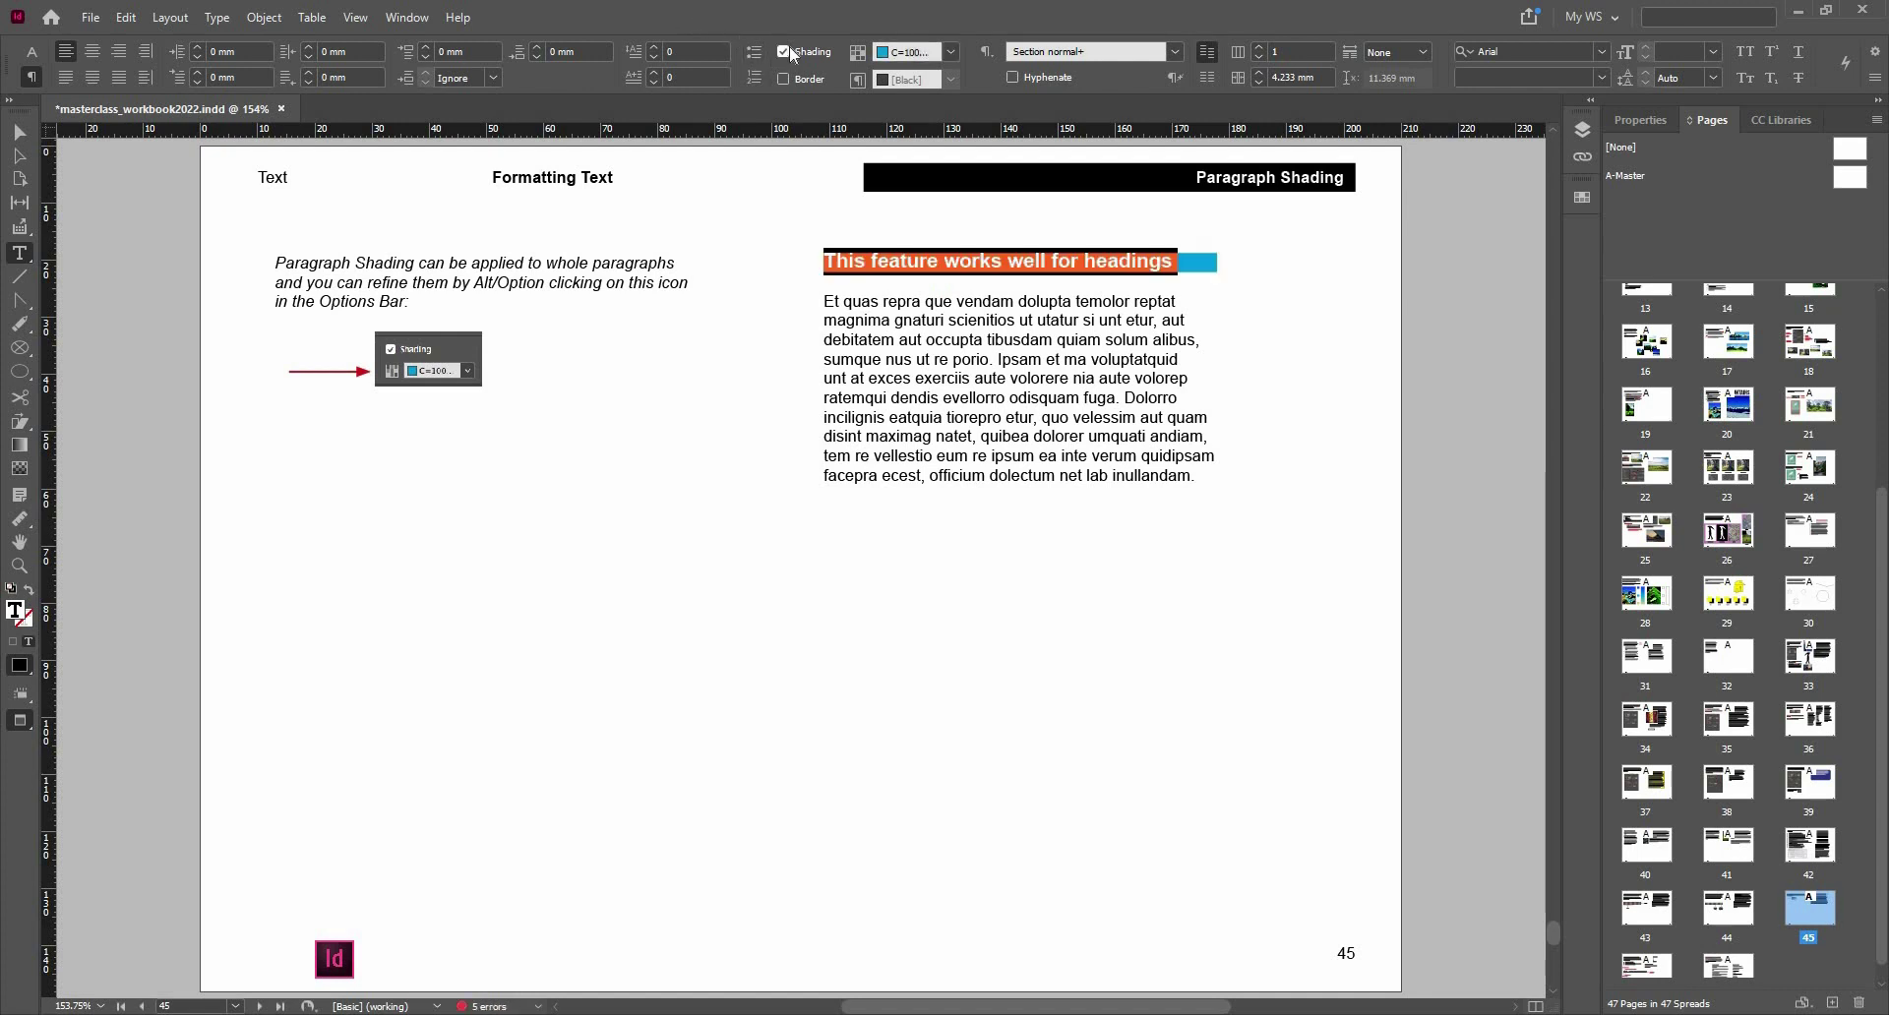
left_click(927, 254)
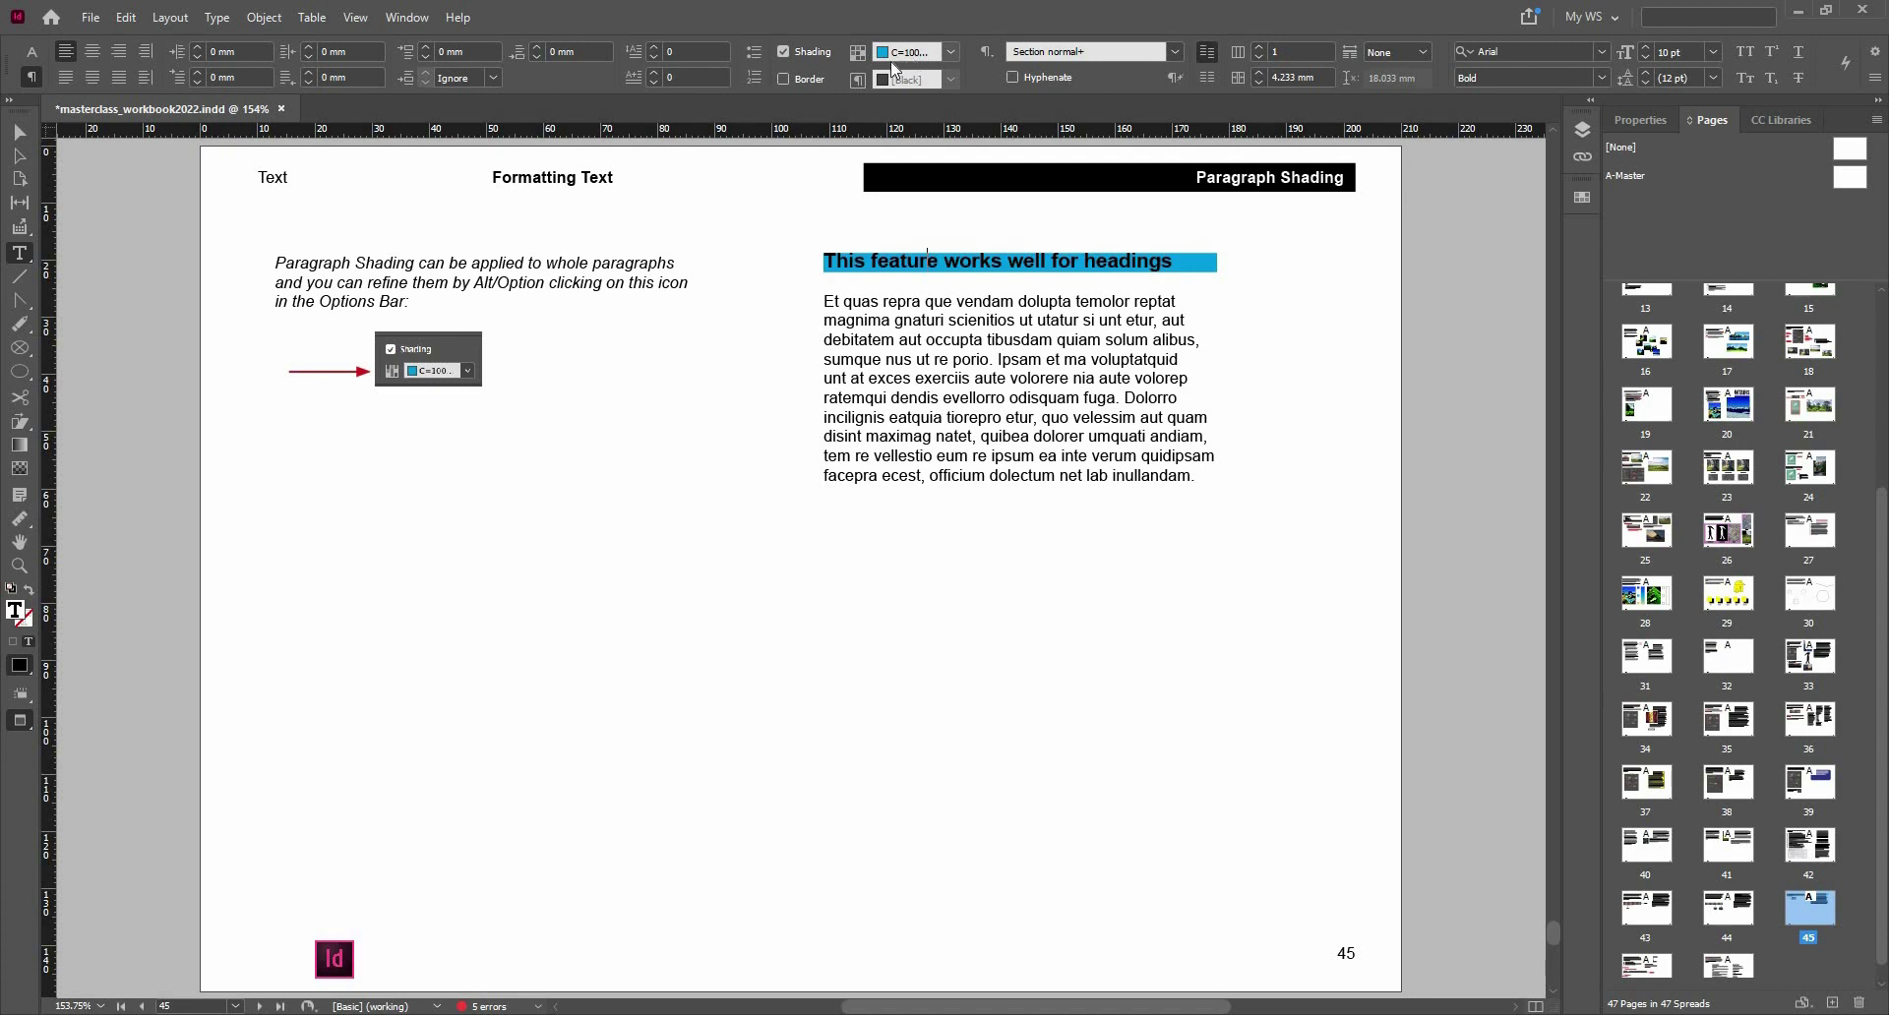
- Try C=0 M=100 Y=0 K=0 and [Registration] as the heading's shading colour, and settle on [Black]
left_click(946, 53)
left_click(938, 177)
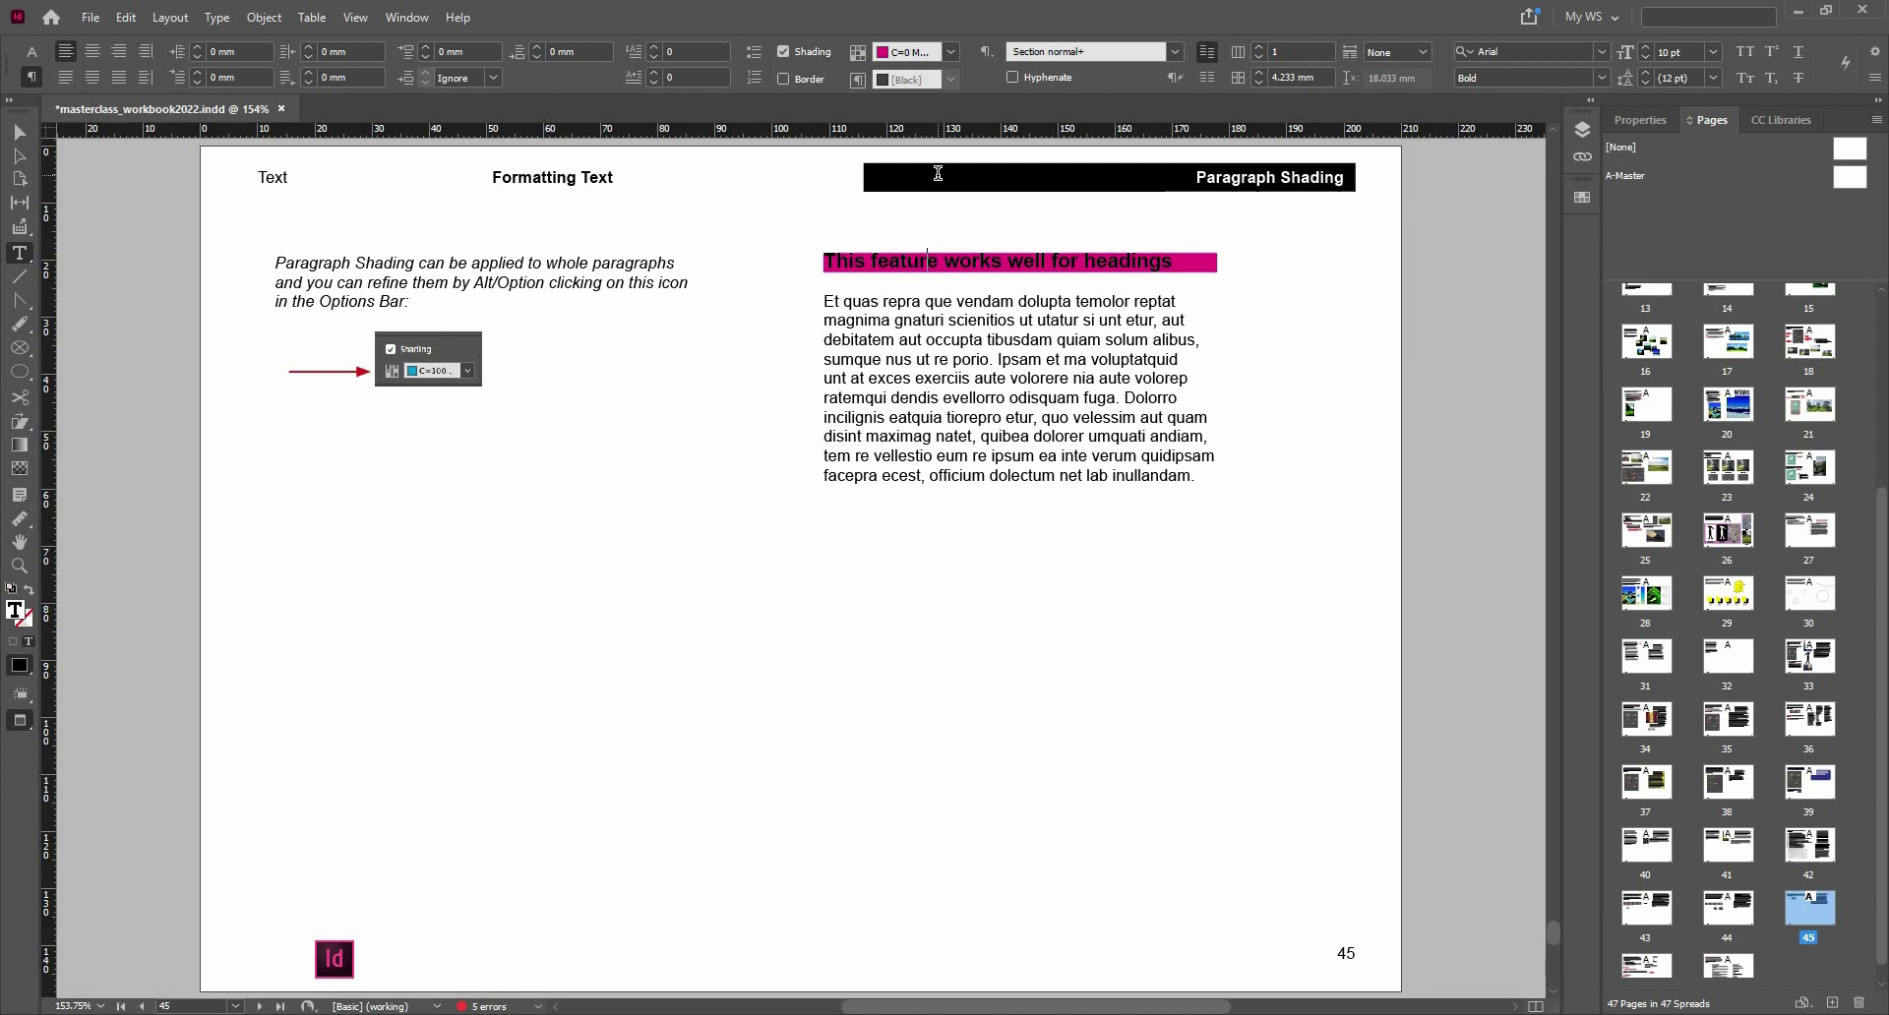
left_click(949, 56)
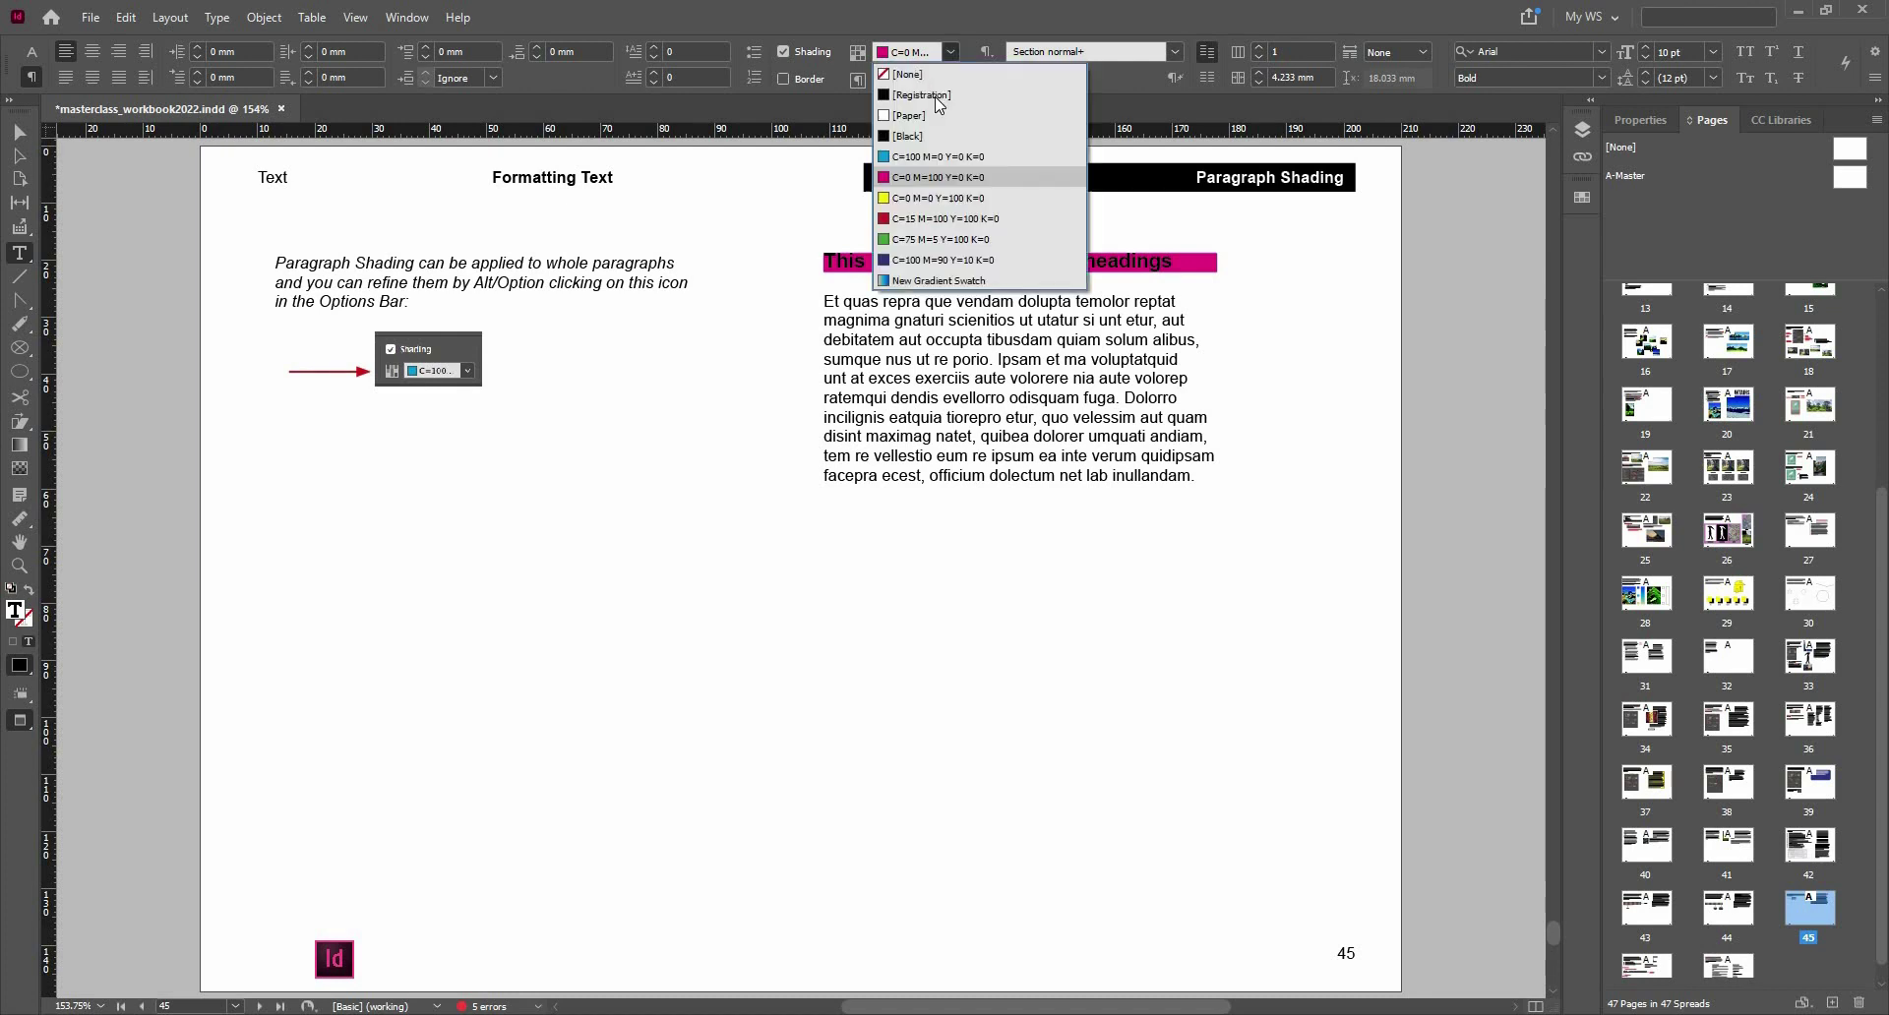
left_click(939, 94)
left_click(950, 51)
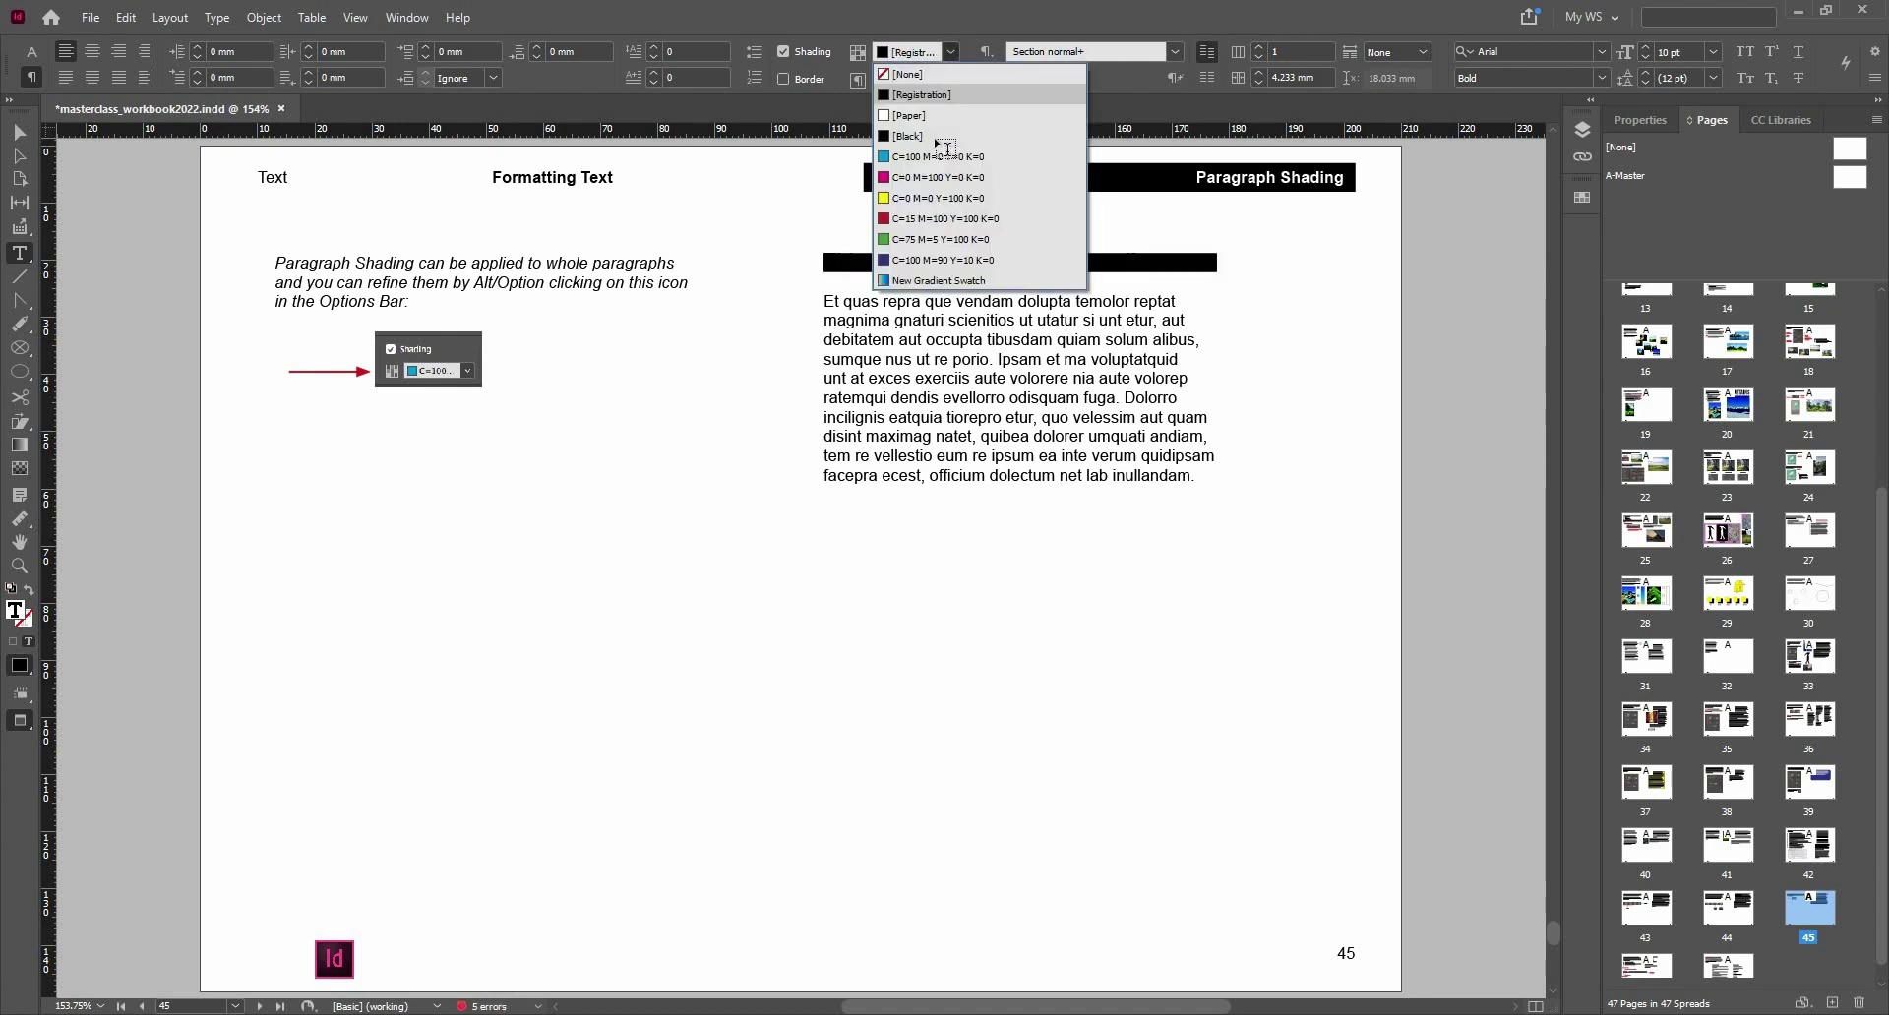
left_click(942, 136)
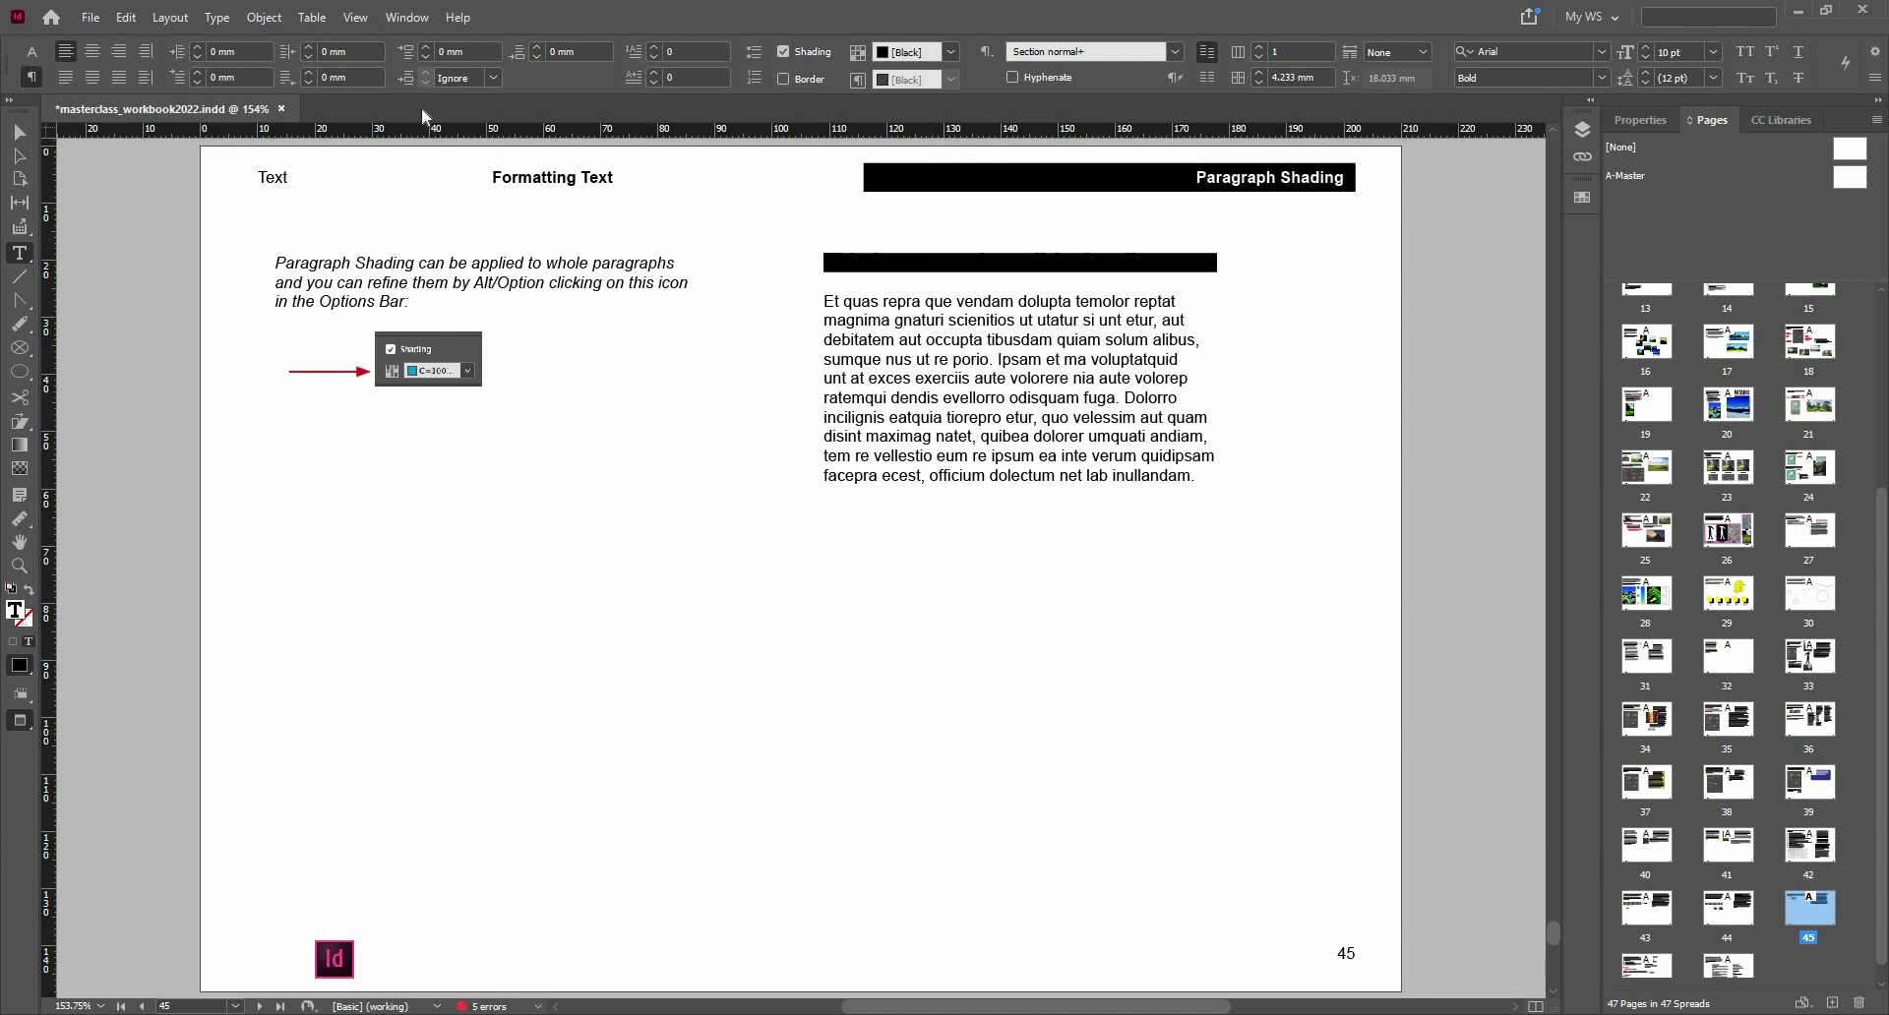
- Set the text colour of the whole heading to [Paper] and leave text editing
left_click(31, 52)
double_click(913, 265)
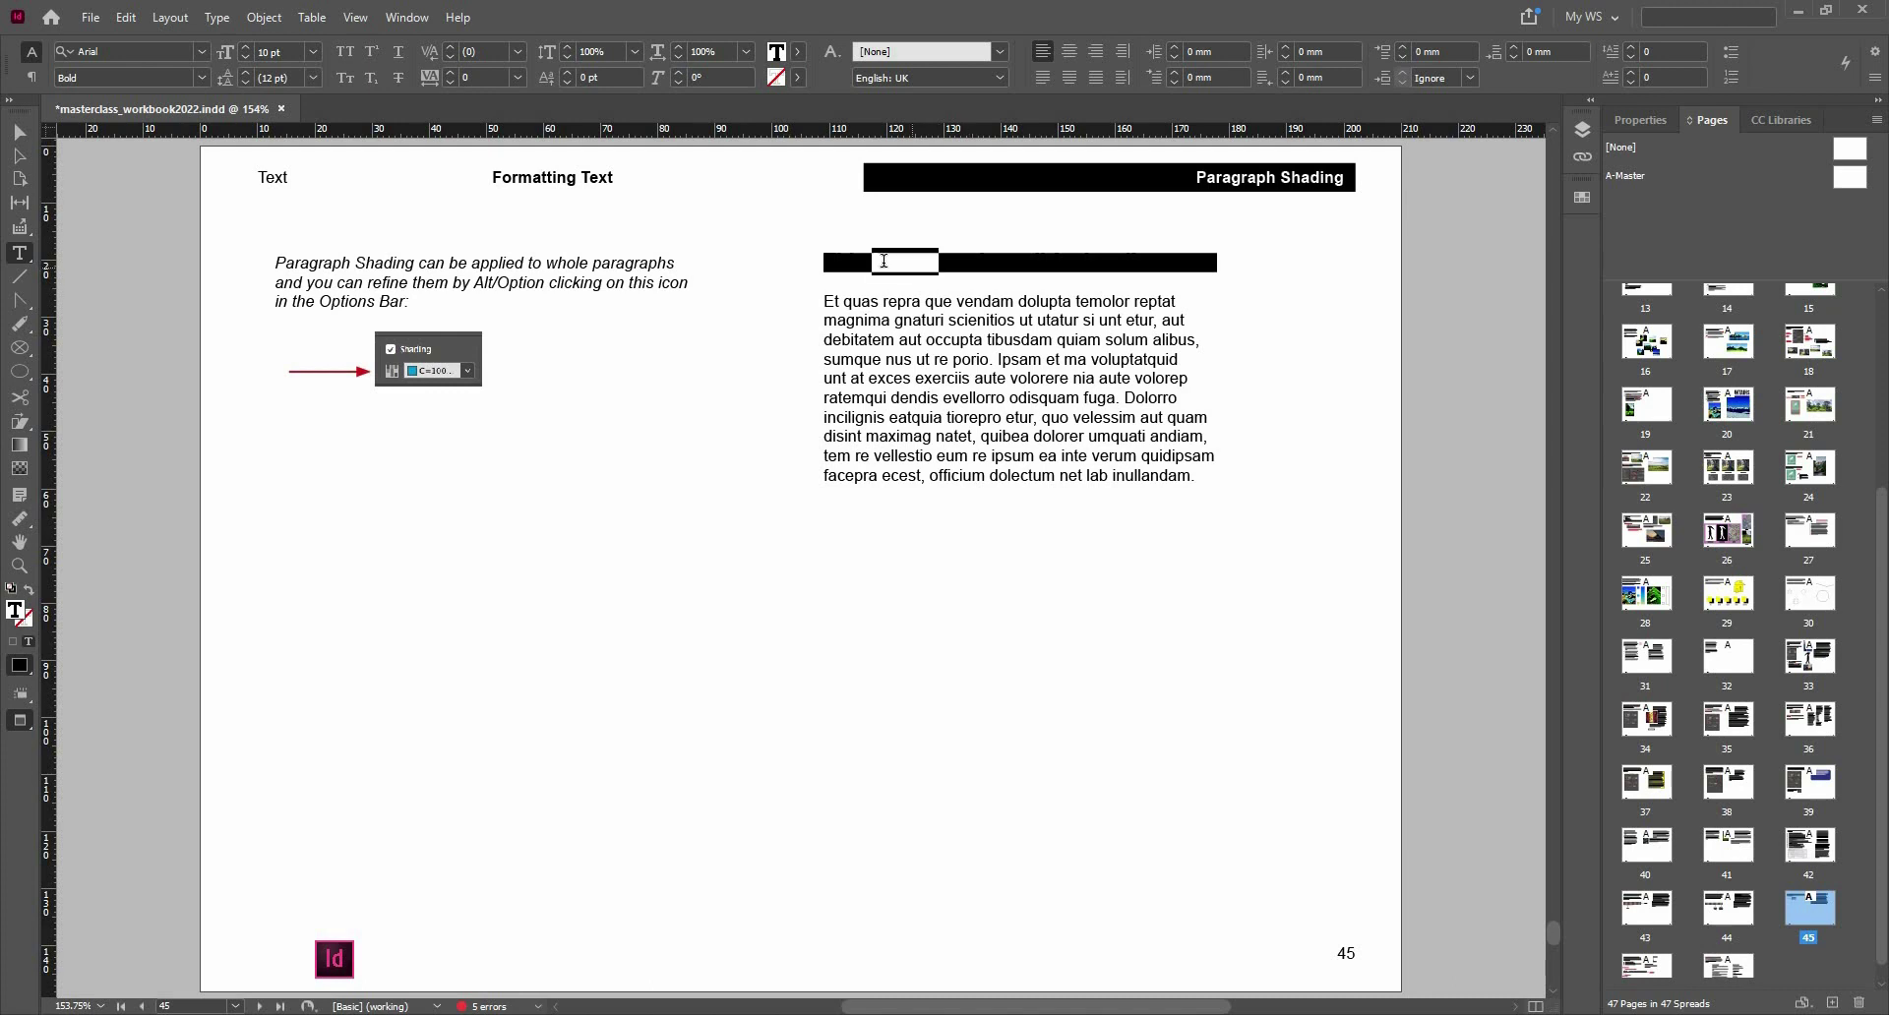
key("ctrl+a")
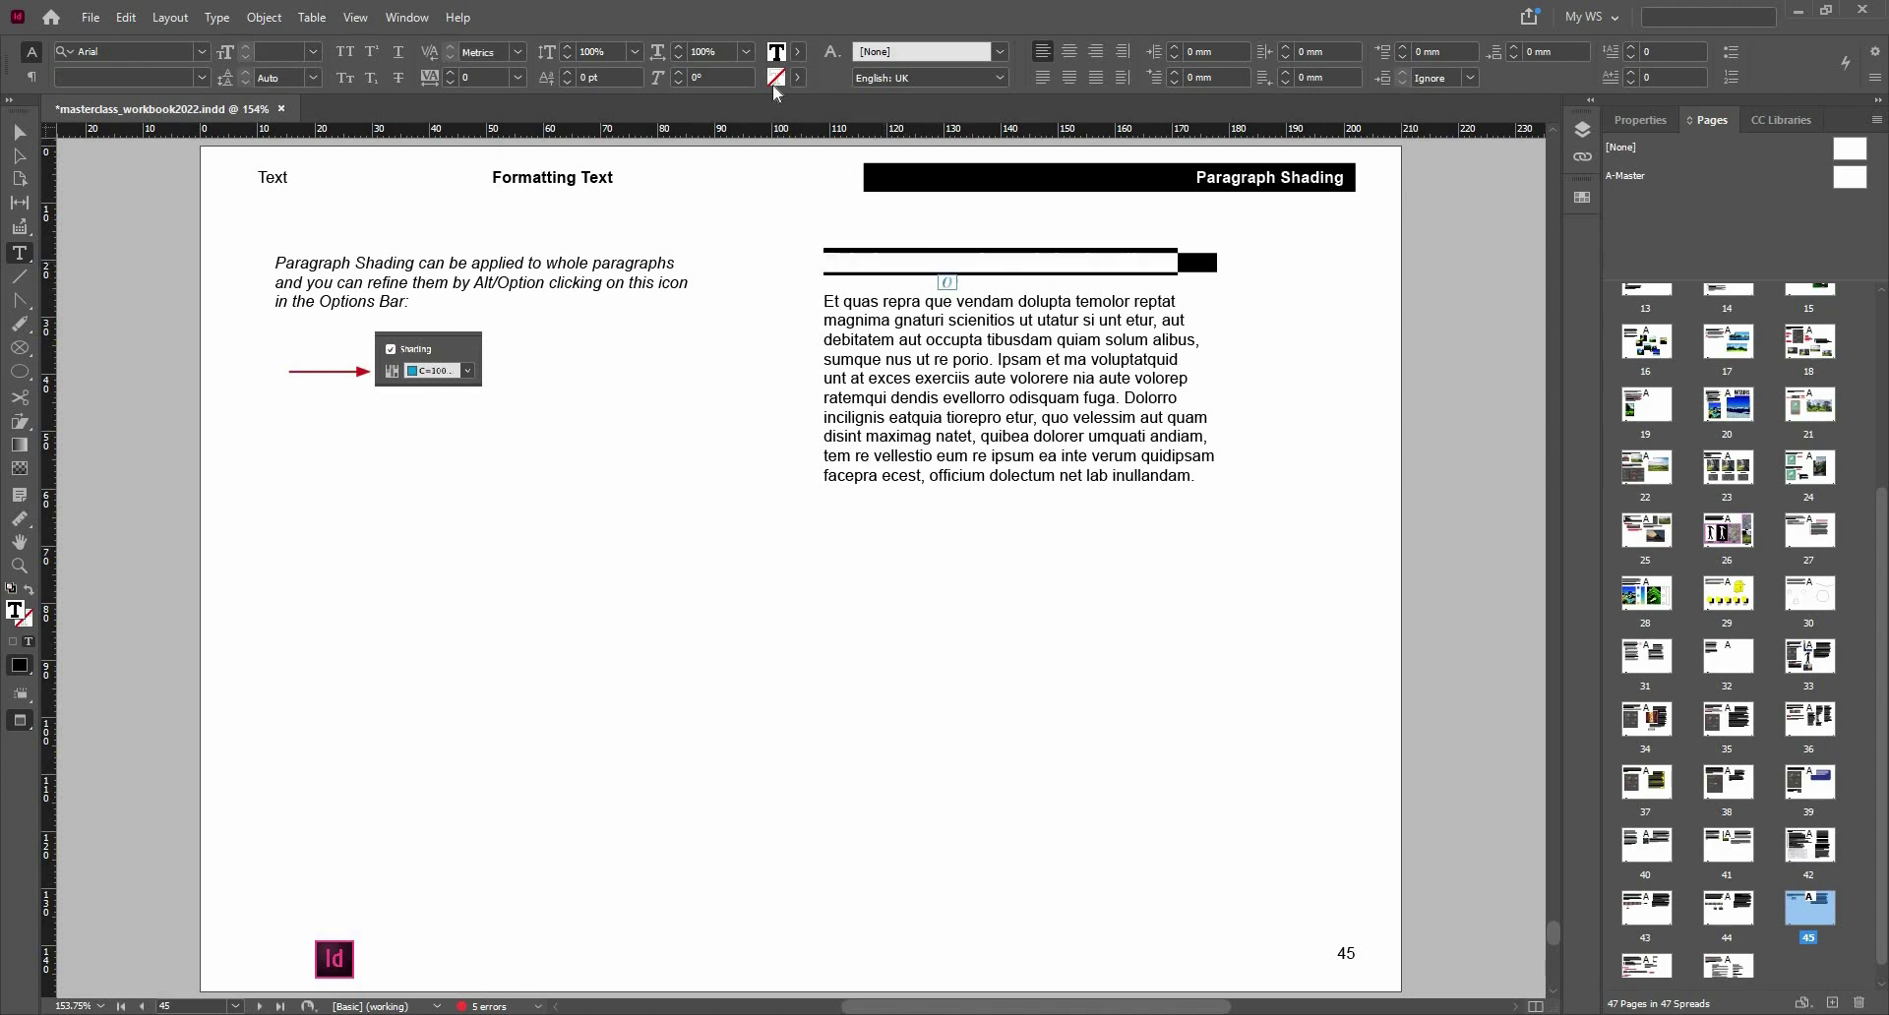
left_click(799, 57)
left_click(672, 158)
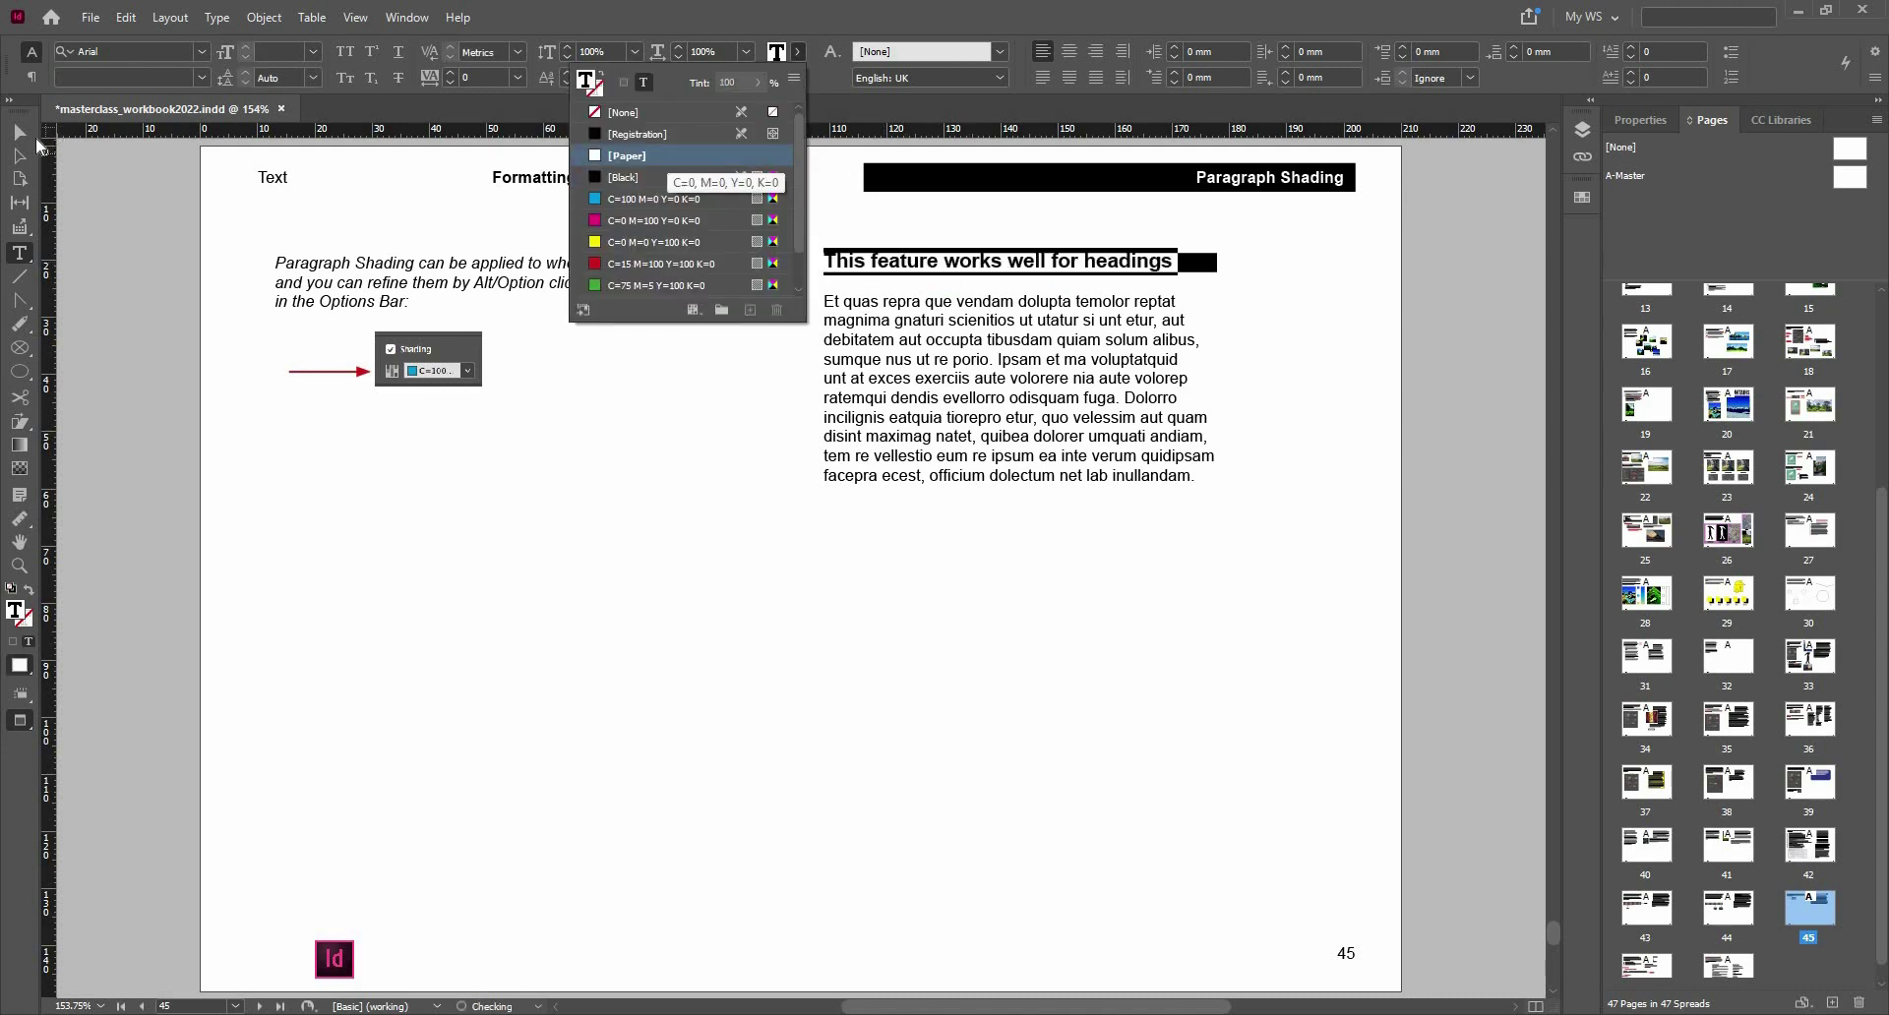
left_click(960, 243)
key("Escape")
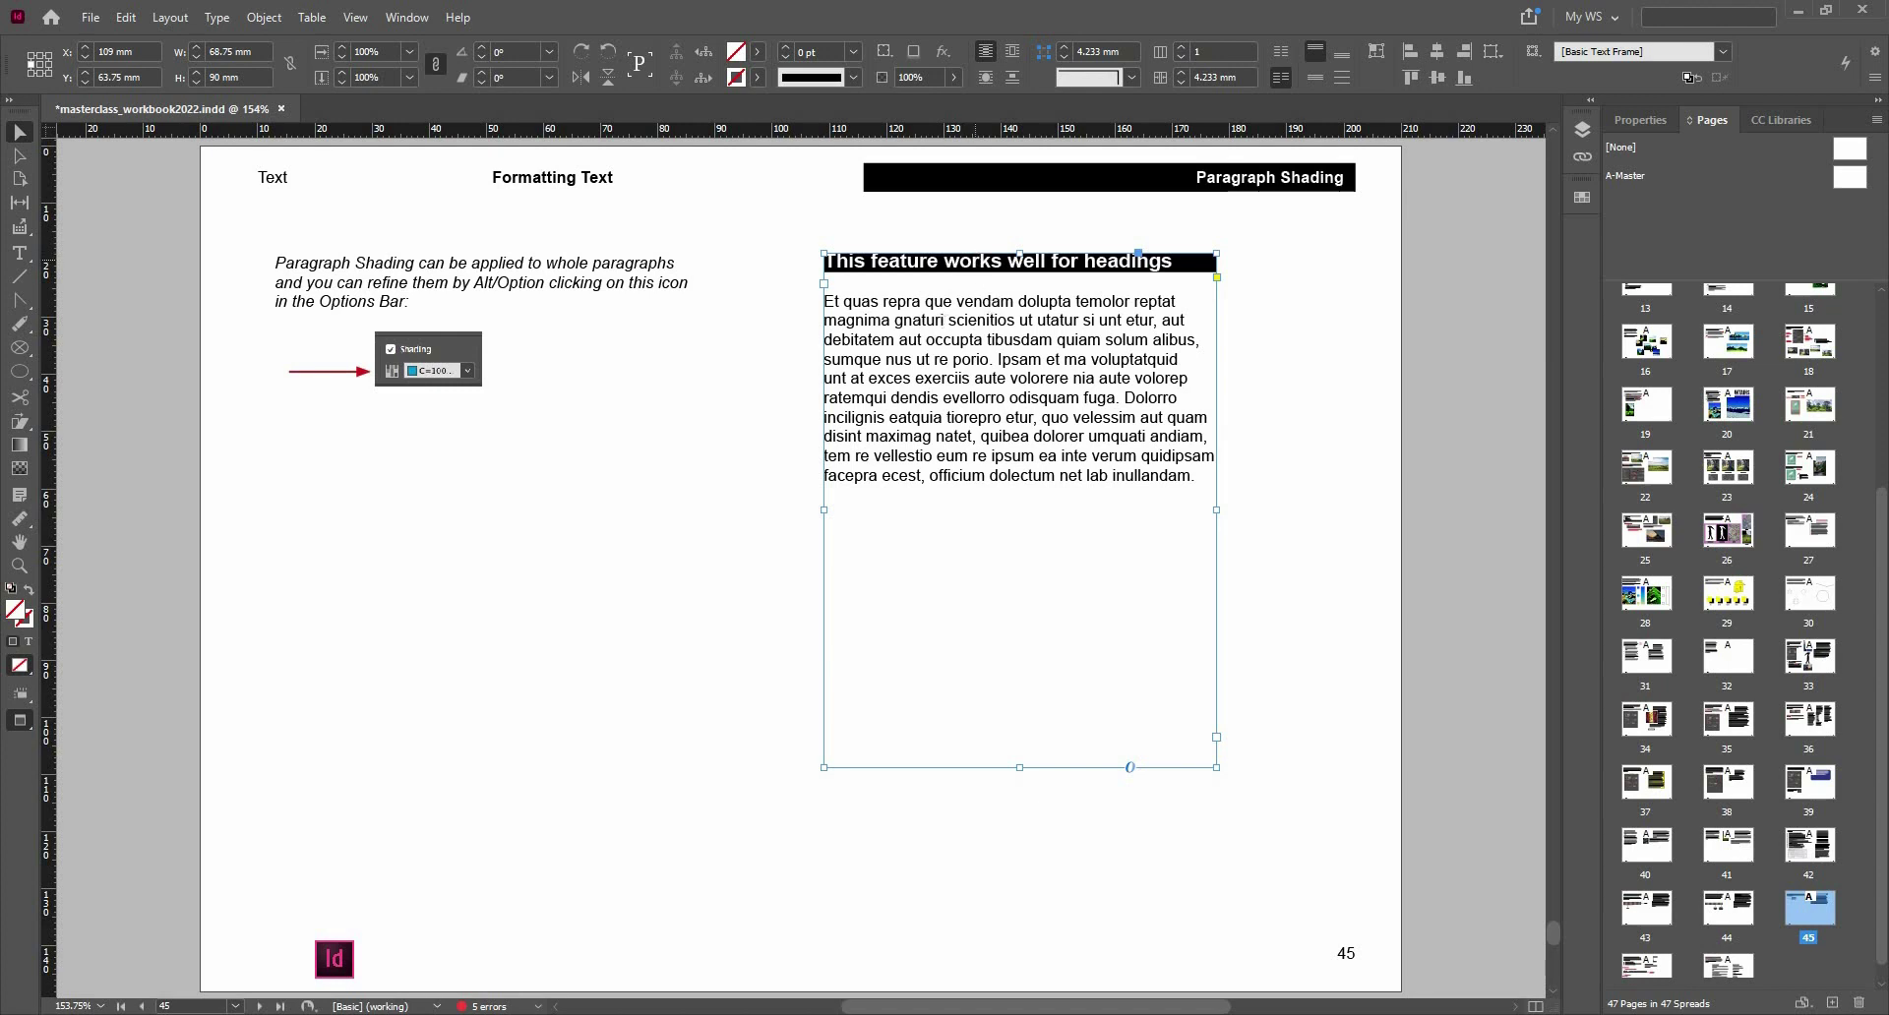
- Change the shading colour of the heading "This feature works well for headings" to New Gradient Swatch
double_click(960, 258)
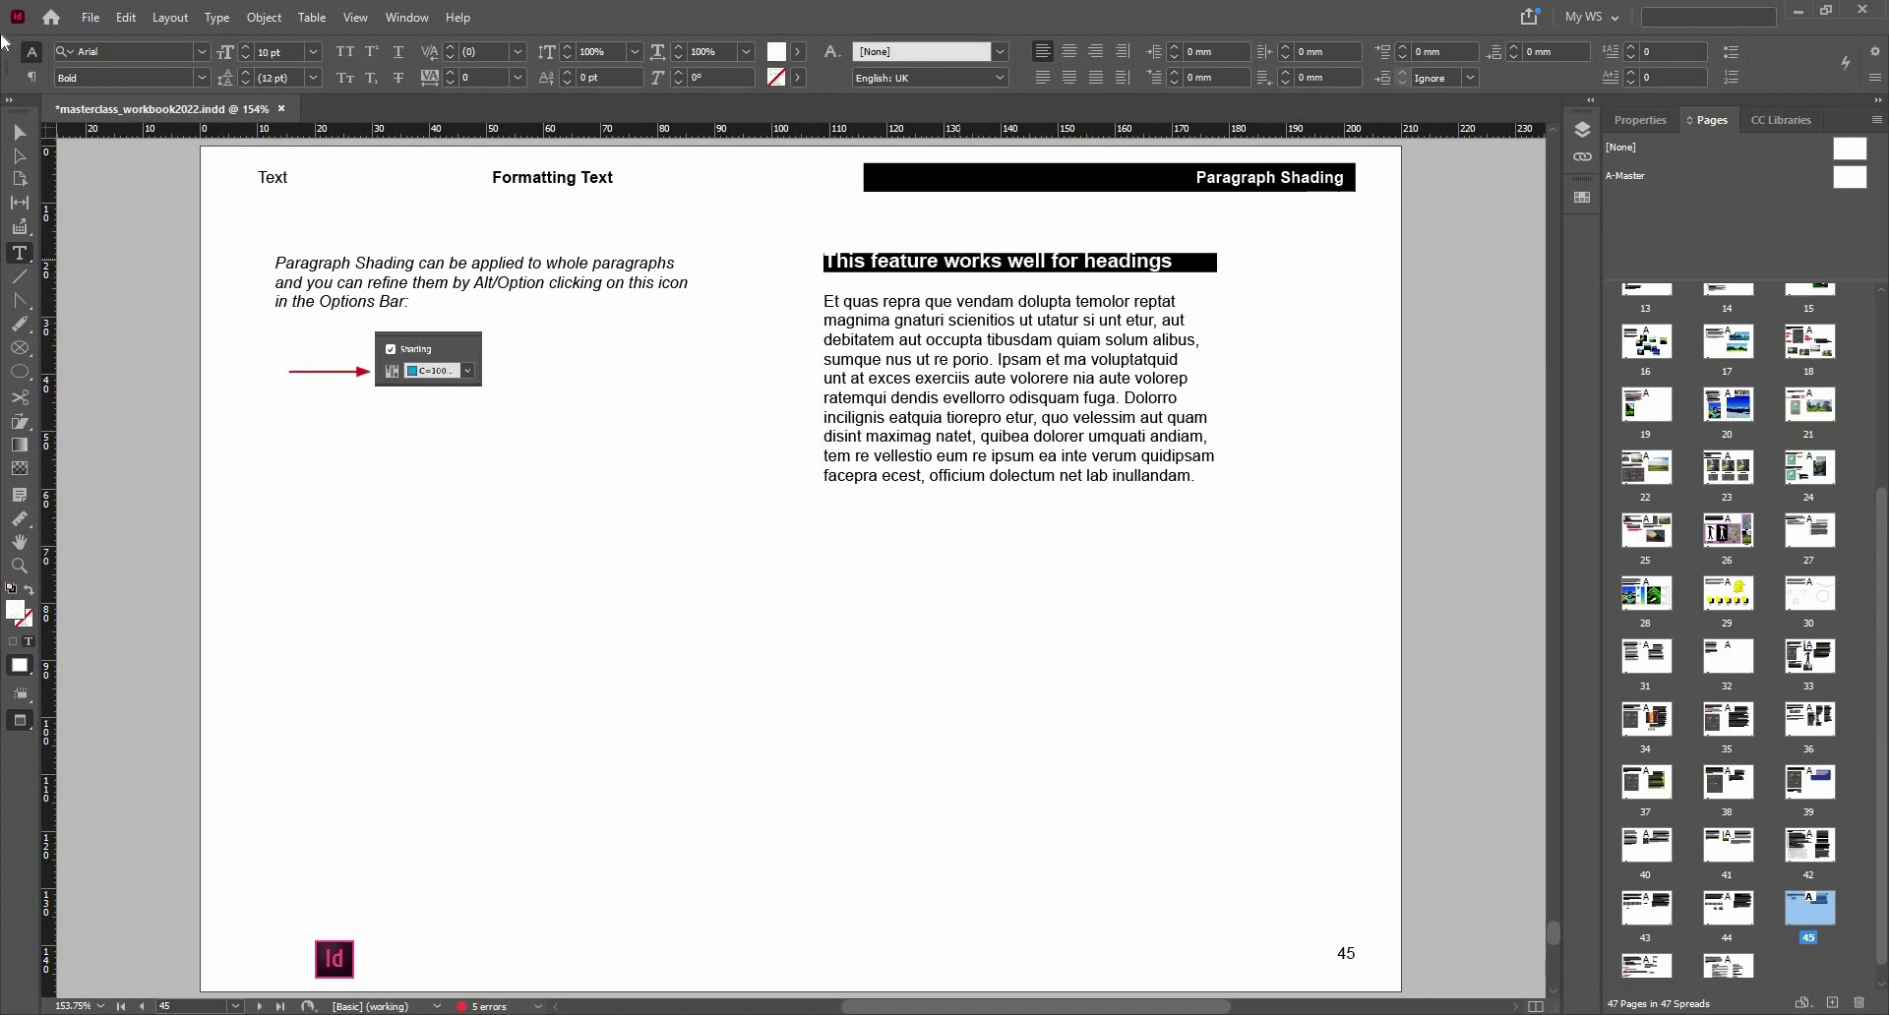
key("ctrl+alt+7")
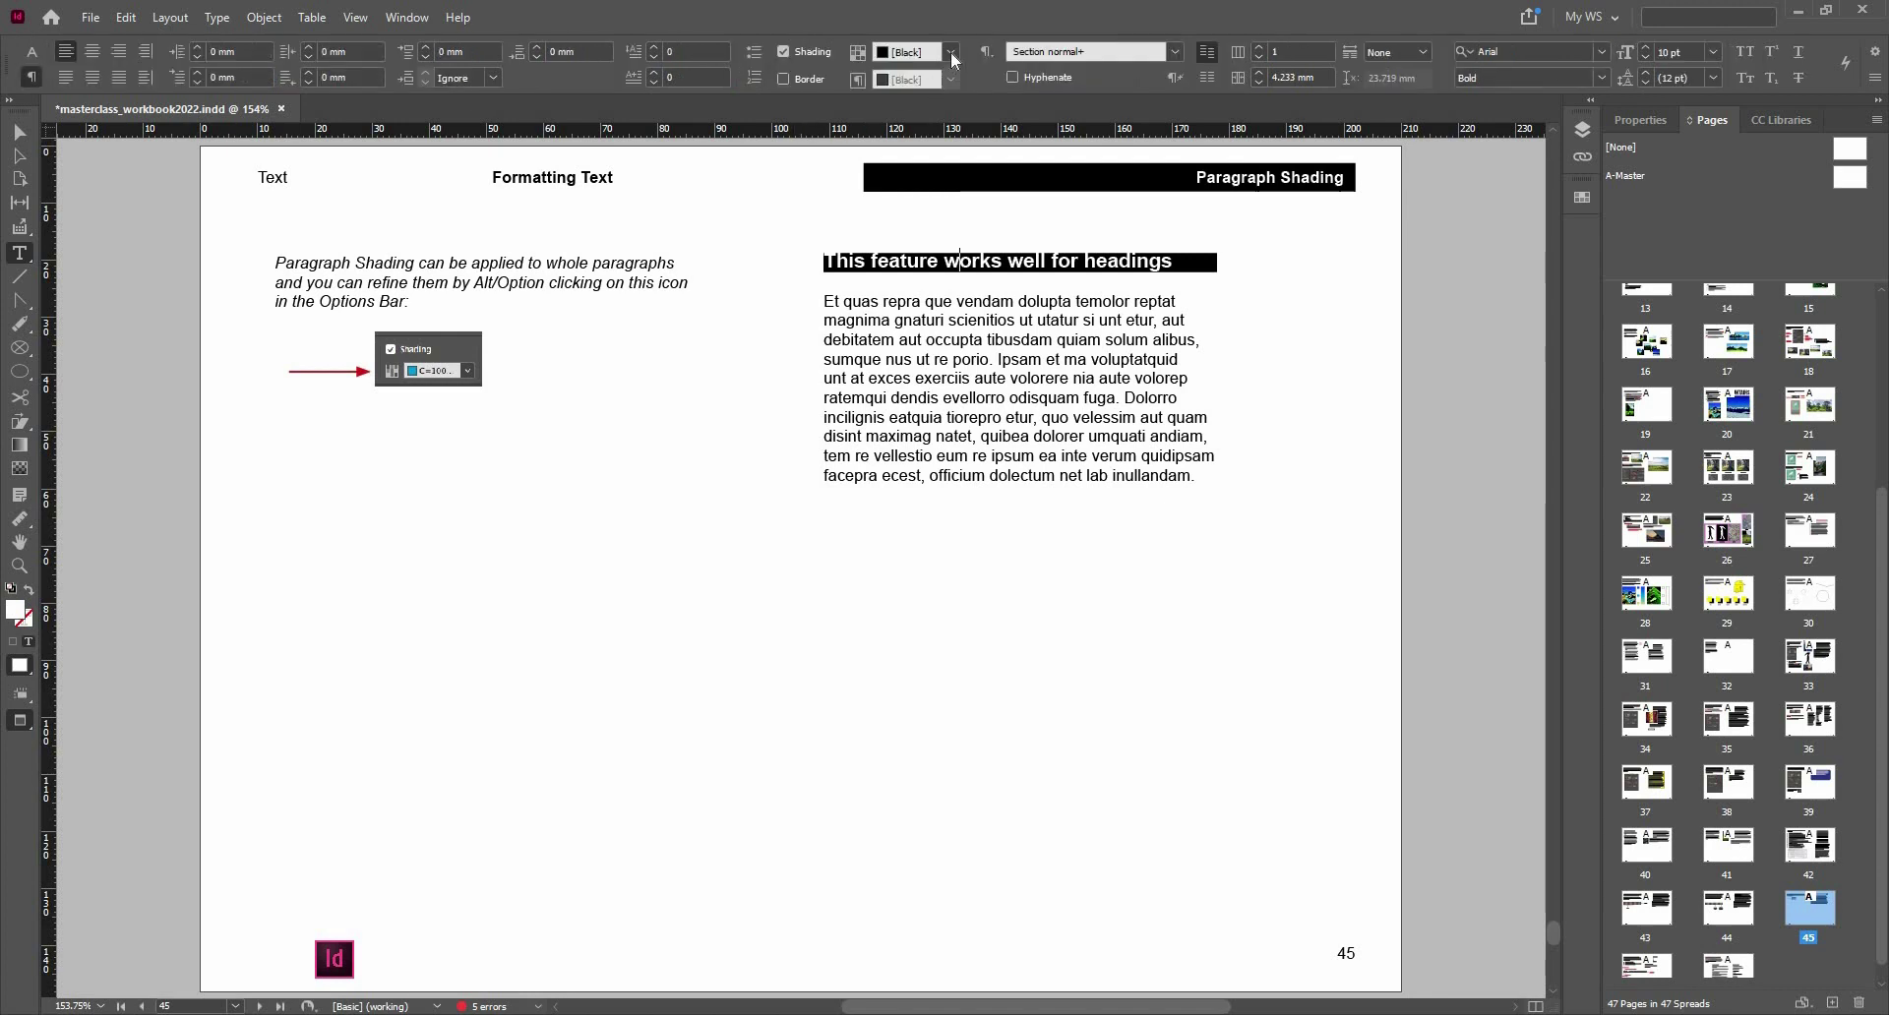
left_click(951, 55)
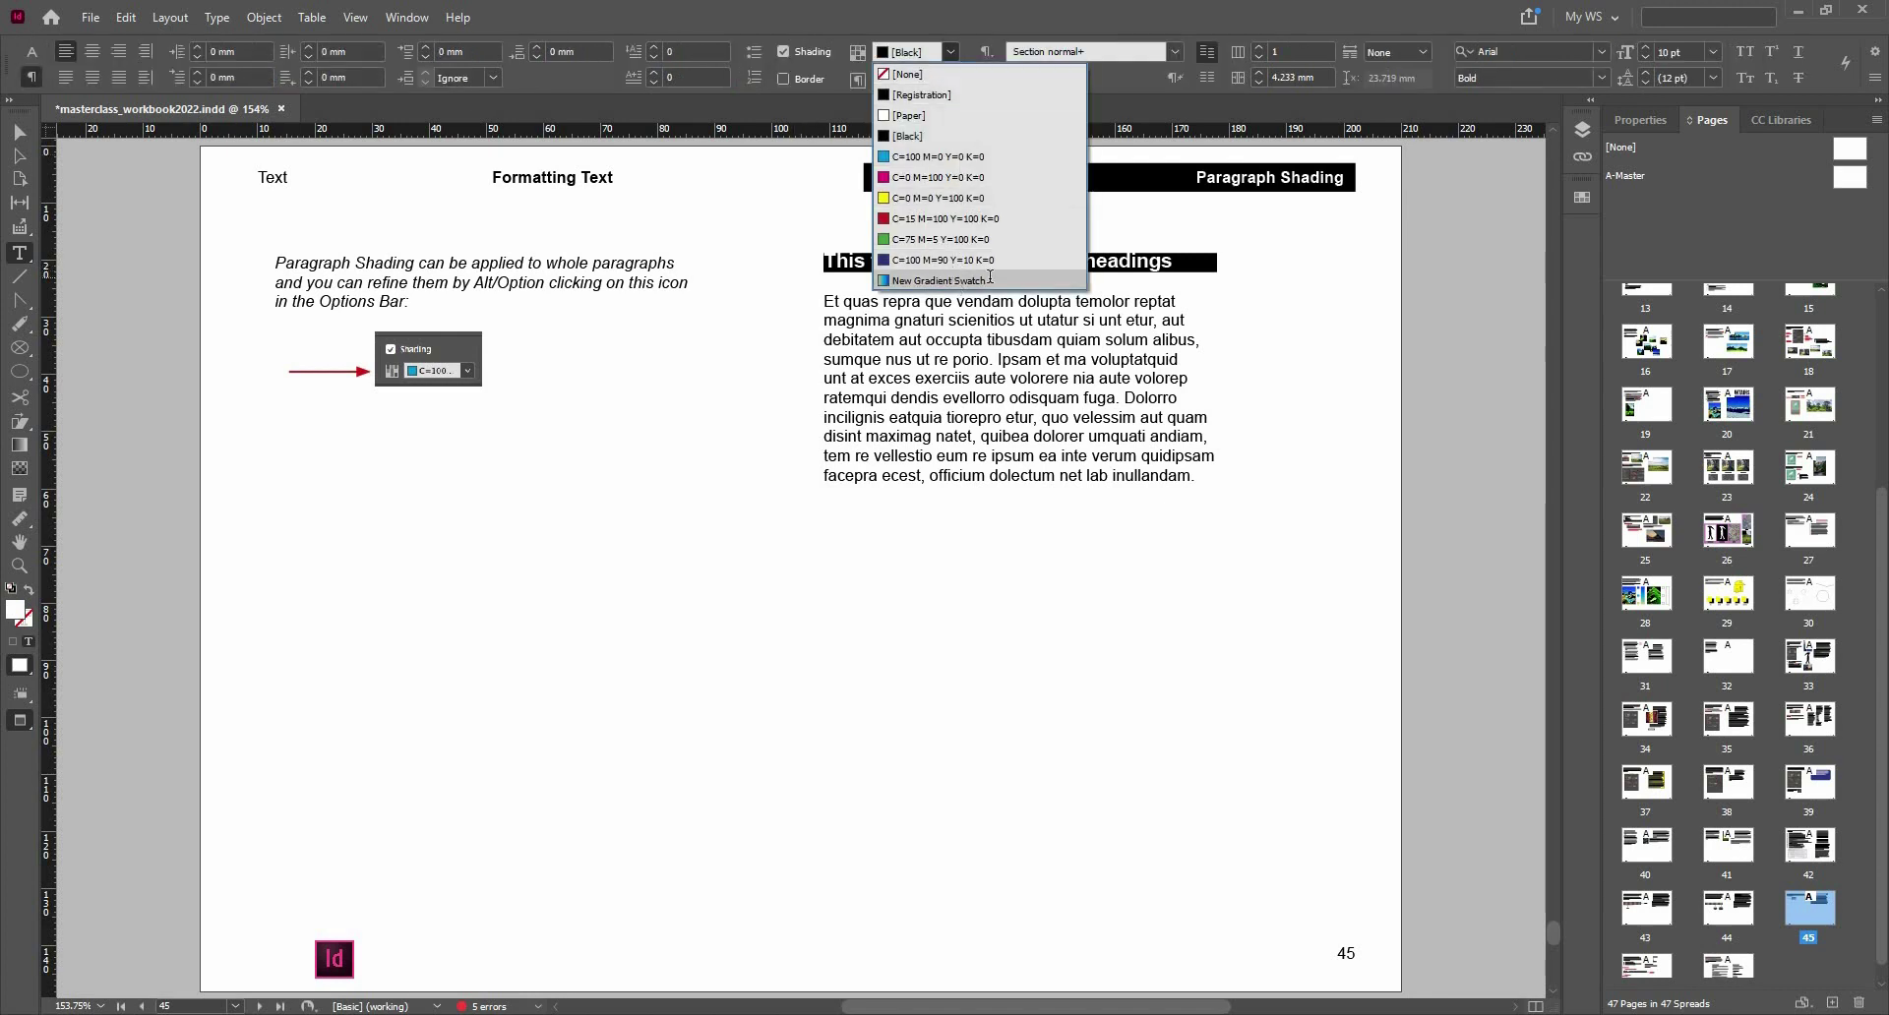
left_click(989, 277)
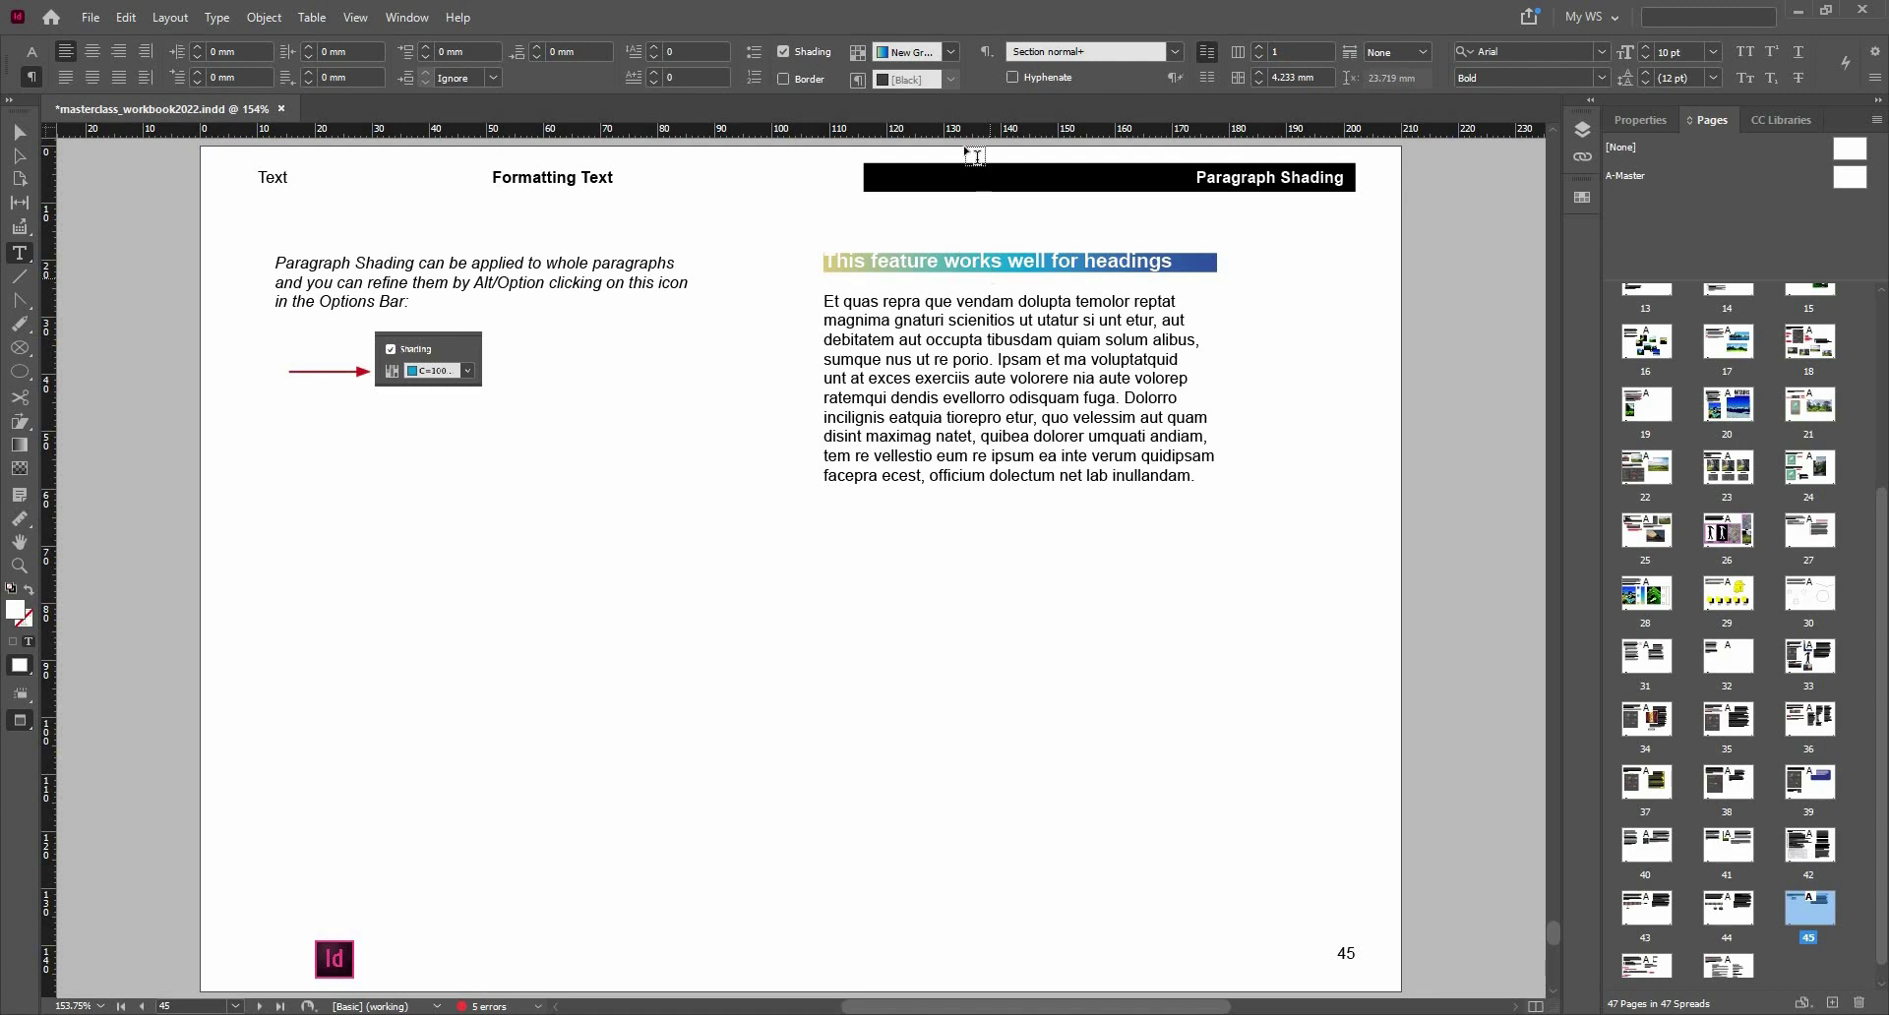
- Try 2 mm corner sizes in the heading's Paragraph Borders and Shading settings and cancel the changes
left_click(858, 55, "alt")
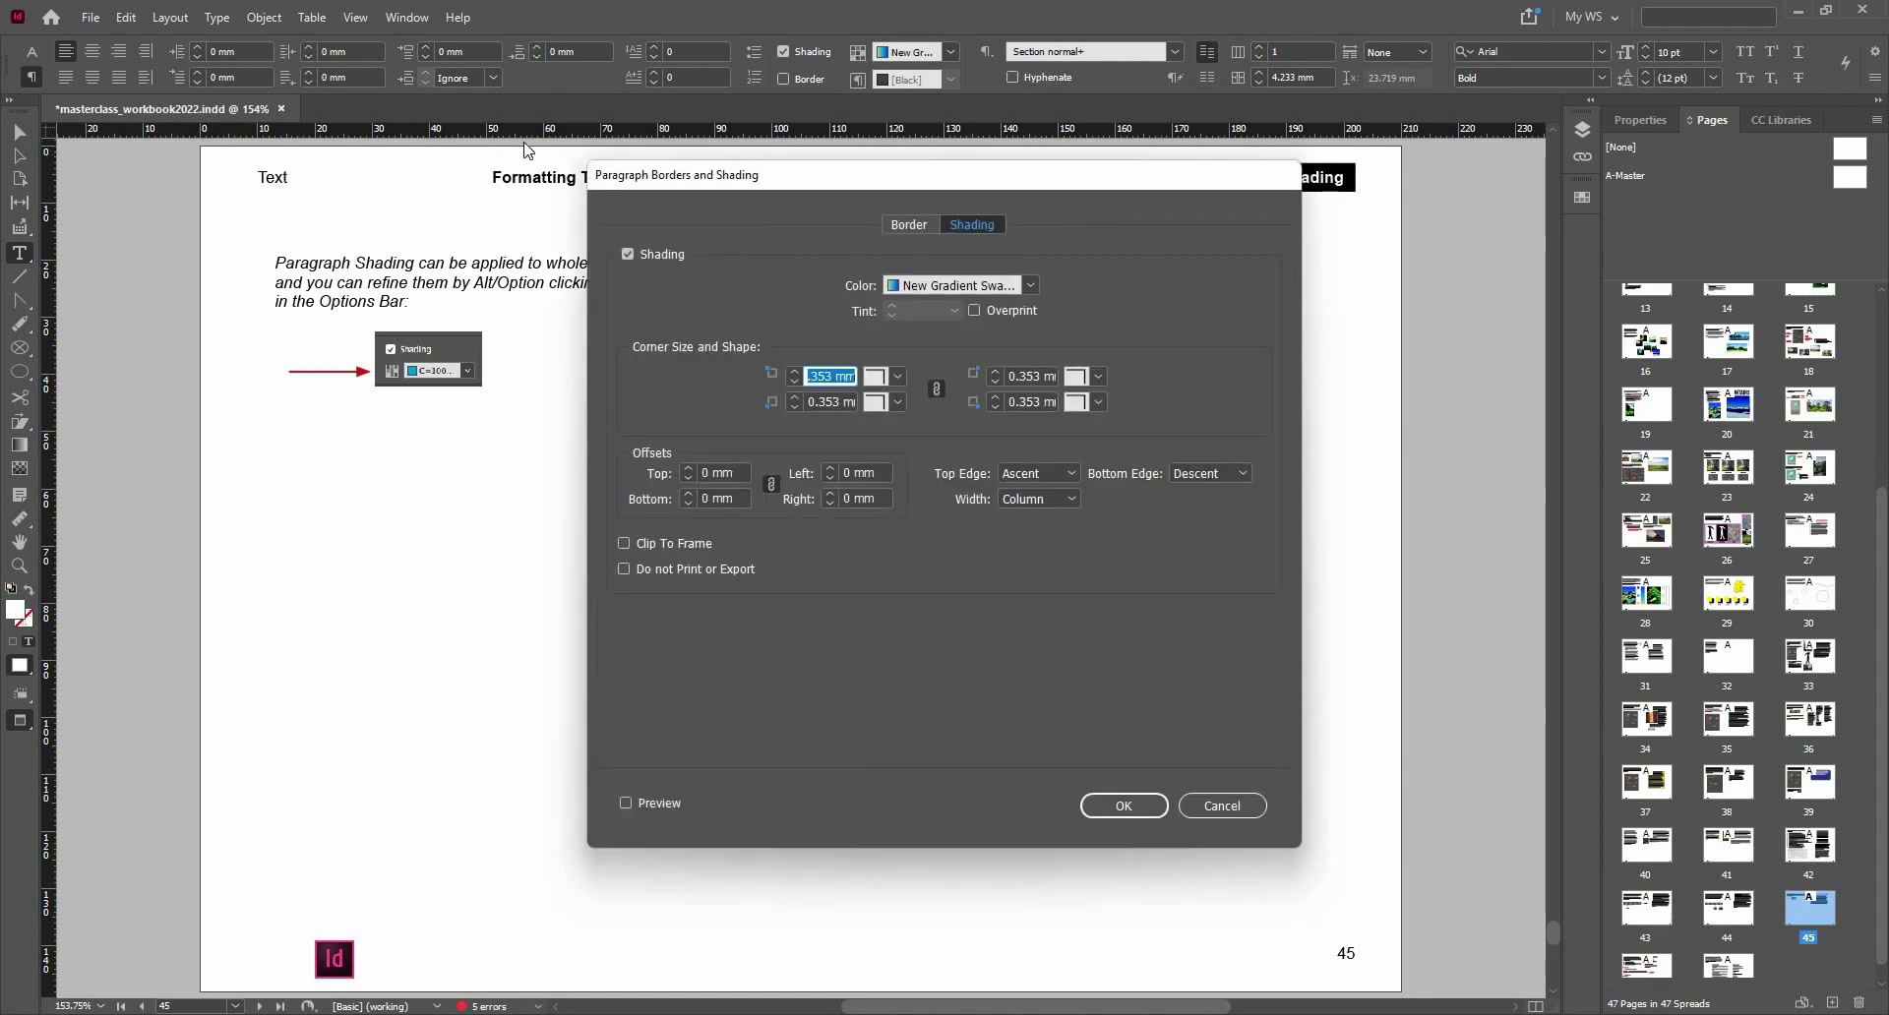
left_click_drag(823, 176, 340, 170)
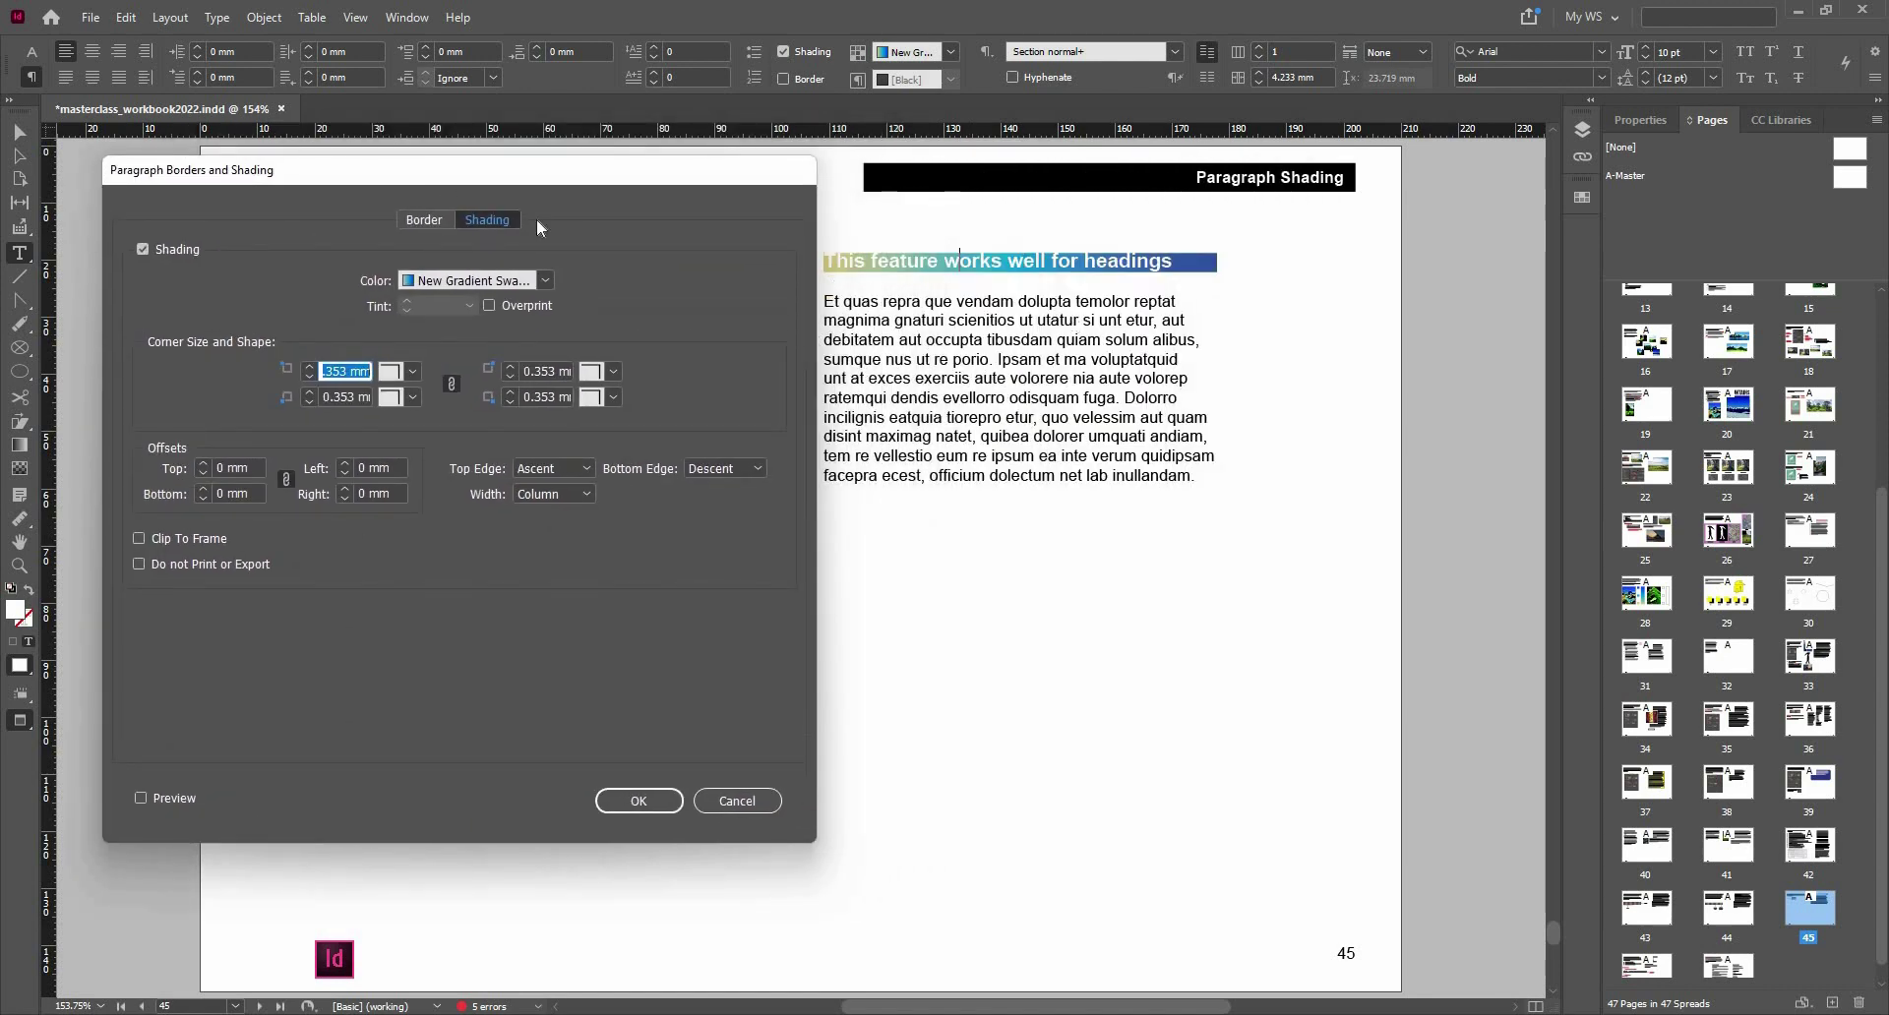
left_click(457, 223)
left_click(439, 218)
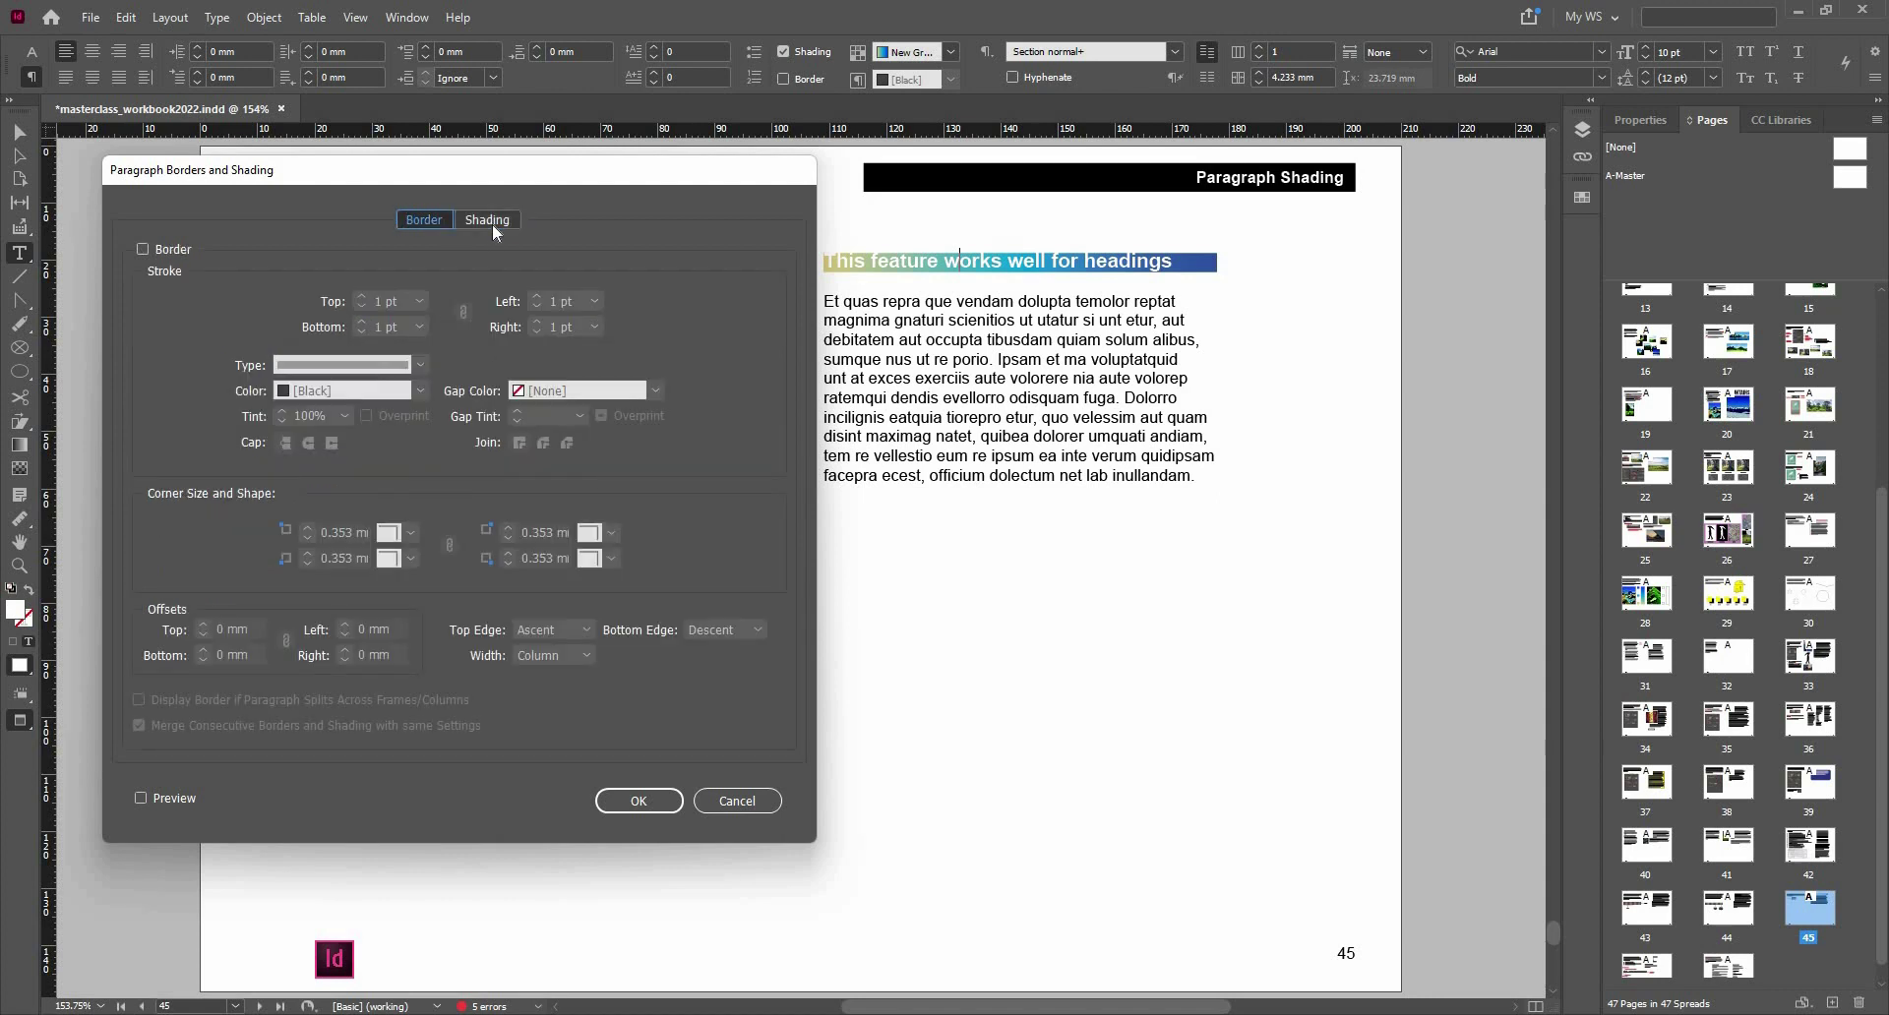
left_click(491, 222)
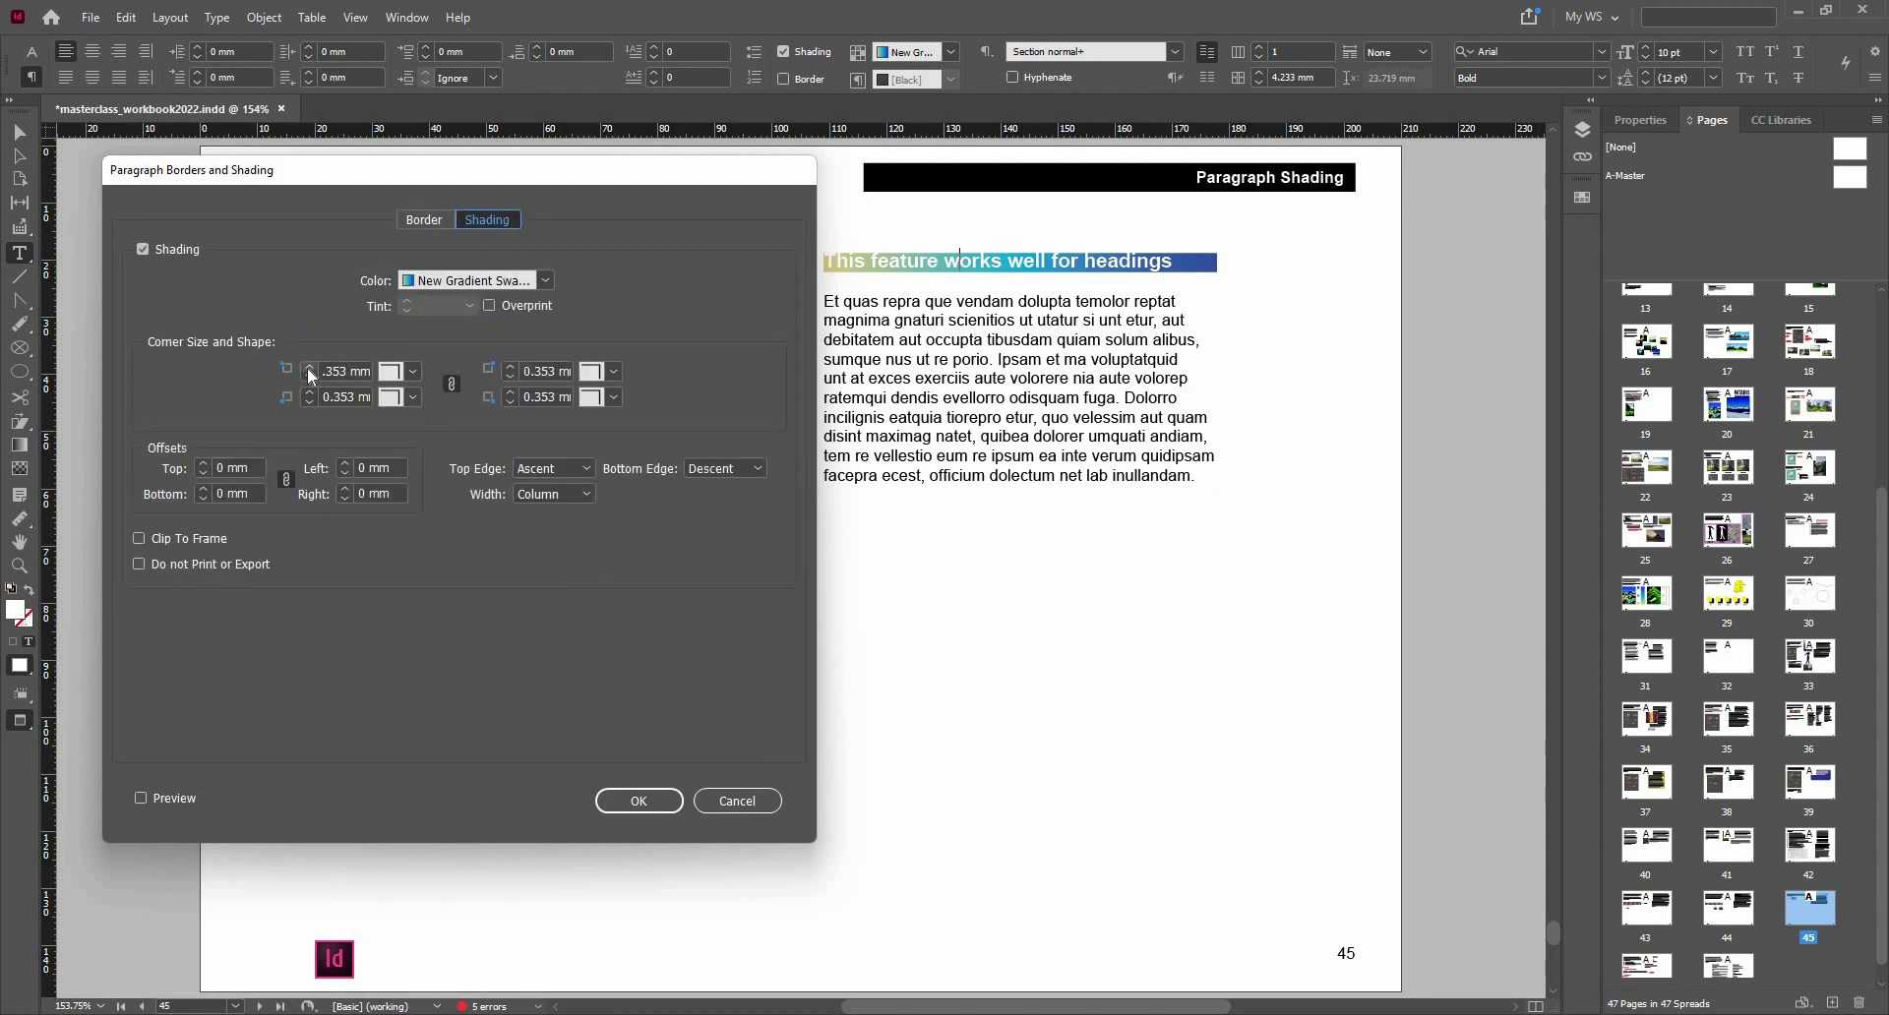
left_click(309, 370)
left_click(729, 798)
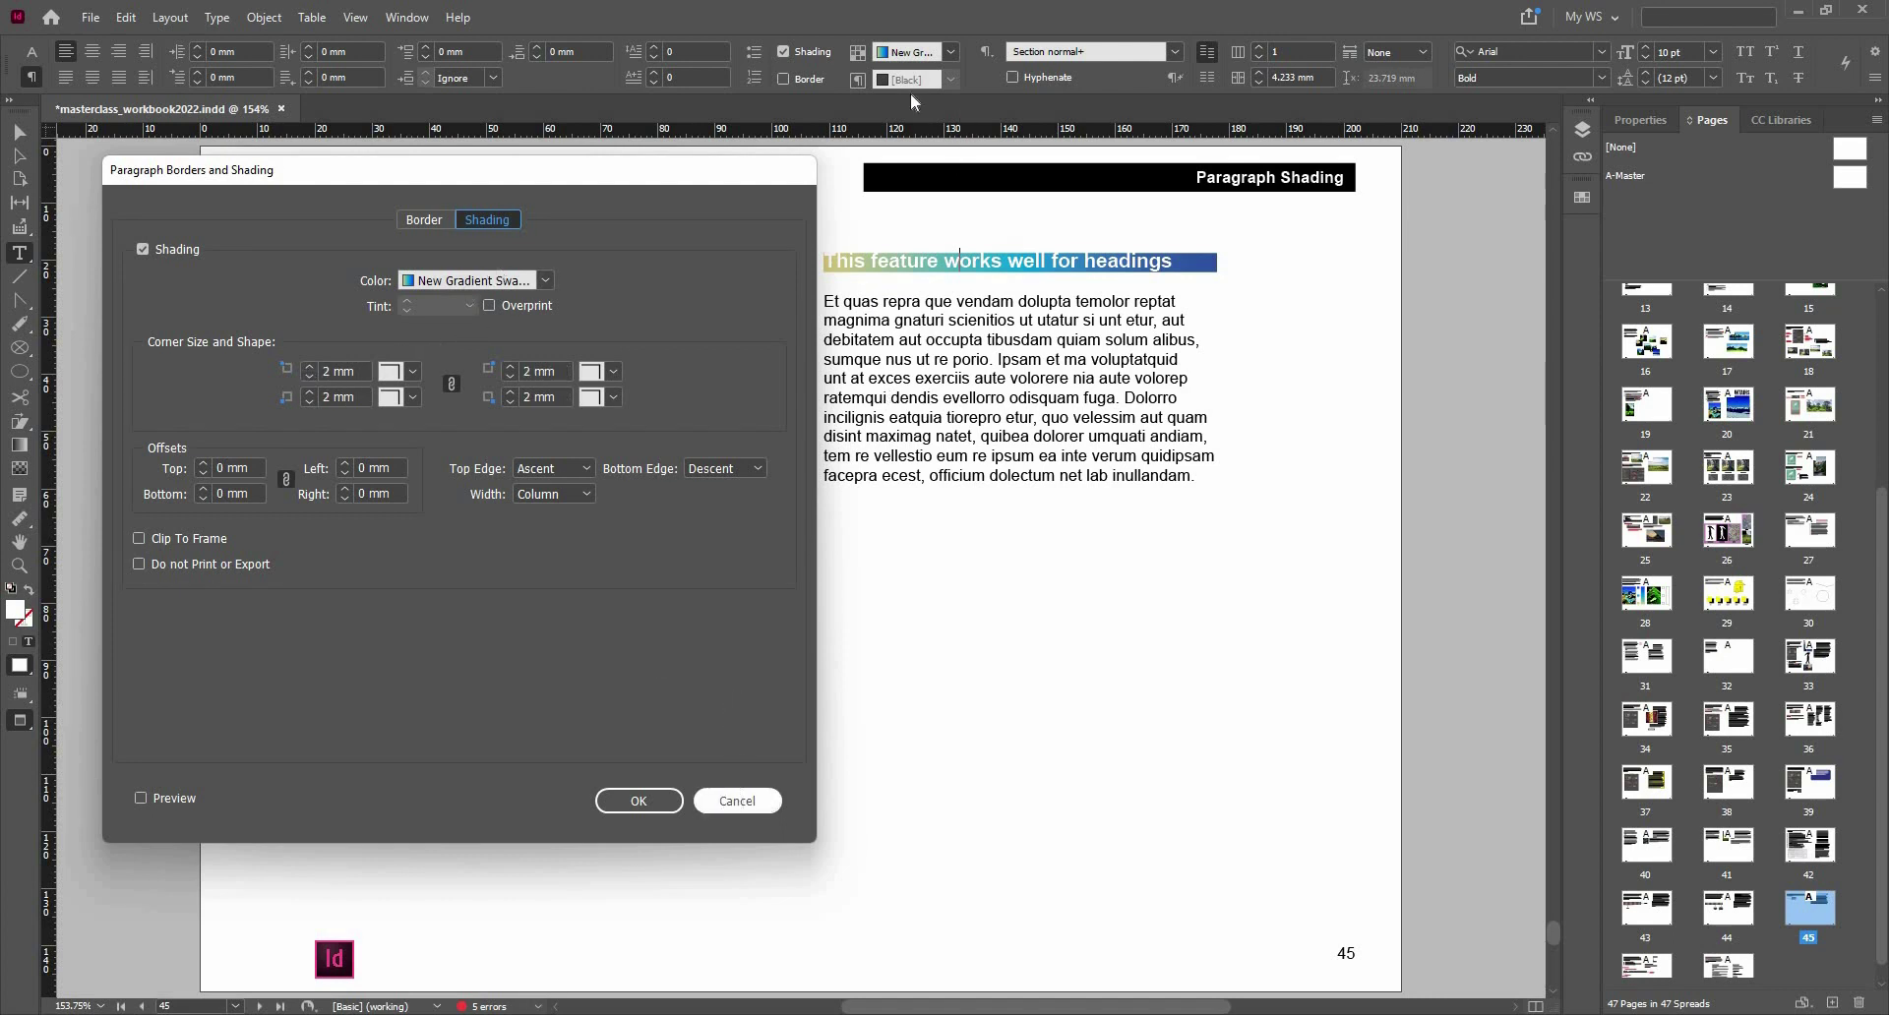
left_click(807, 51)
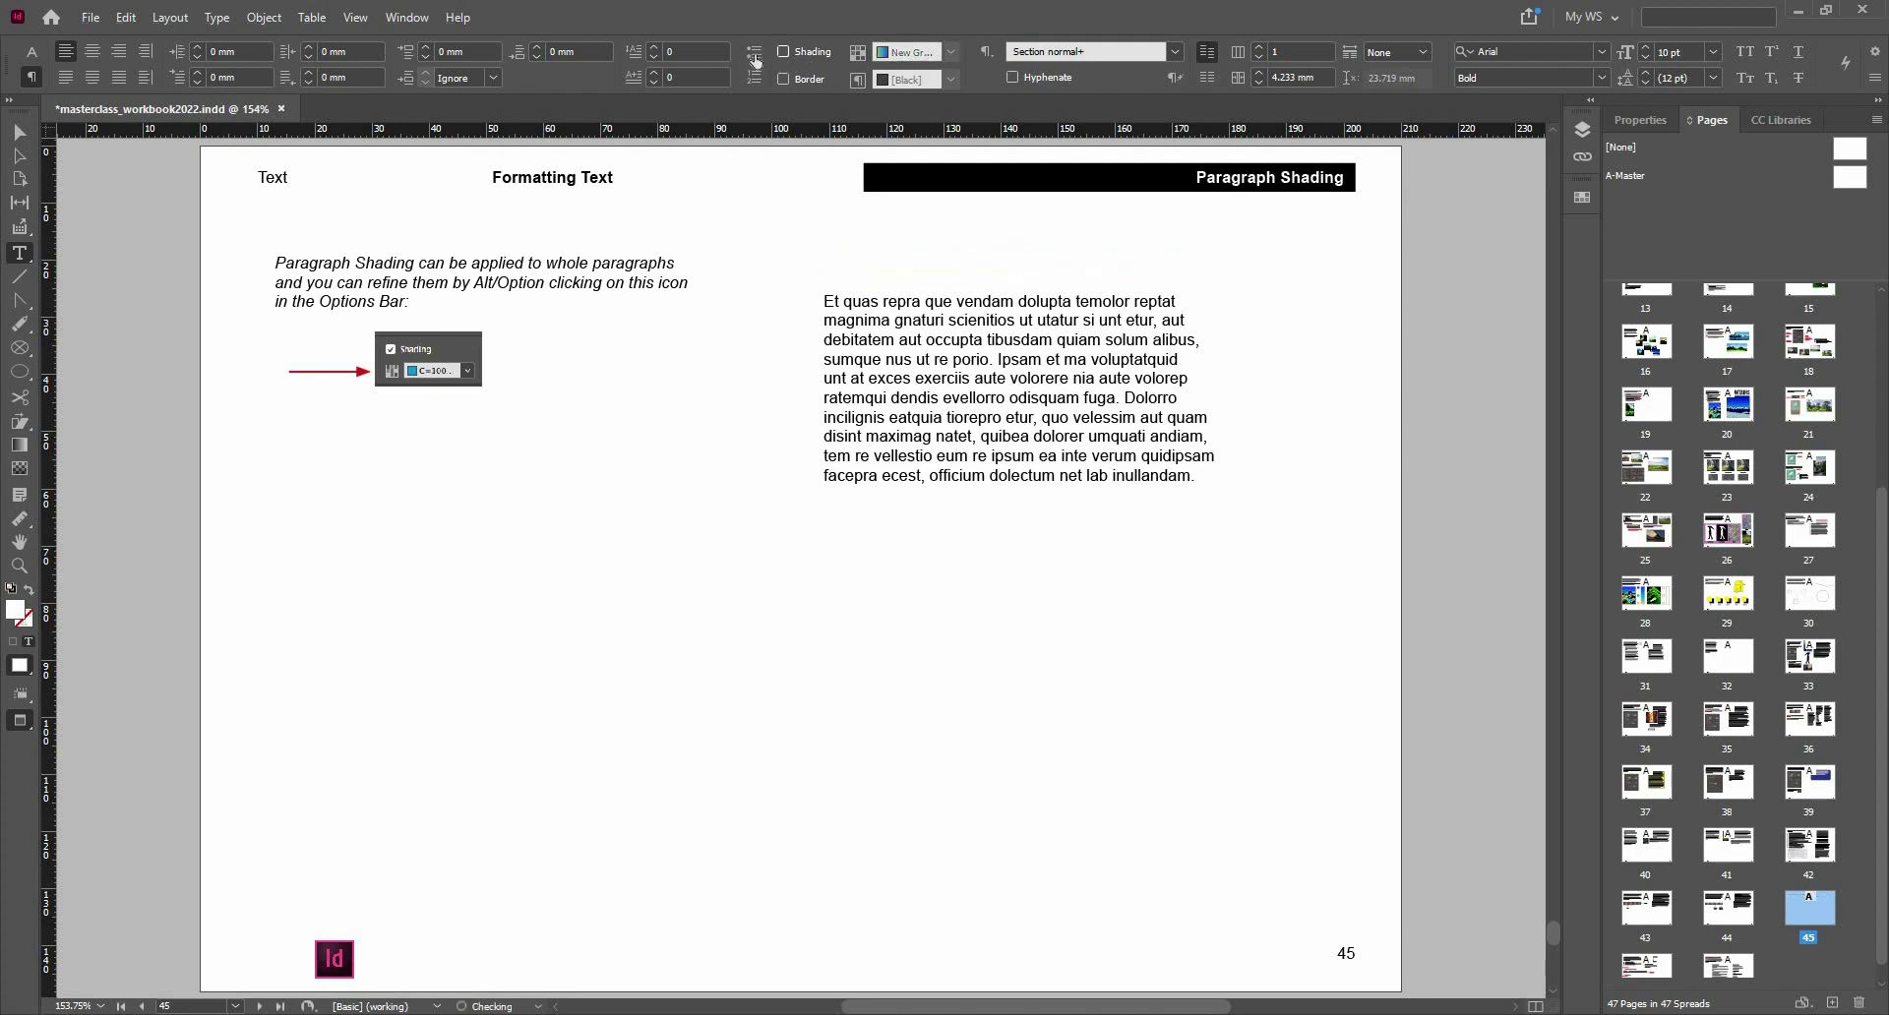
left_click(807, 51)
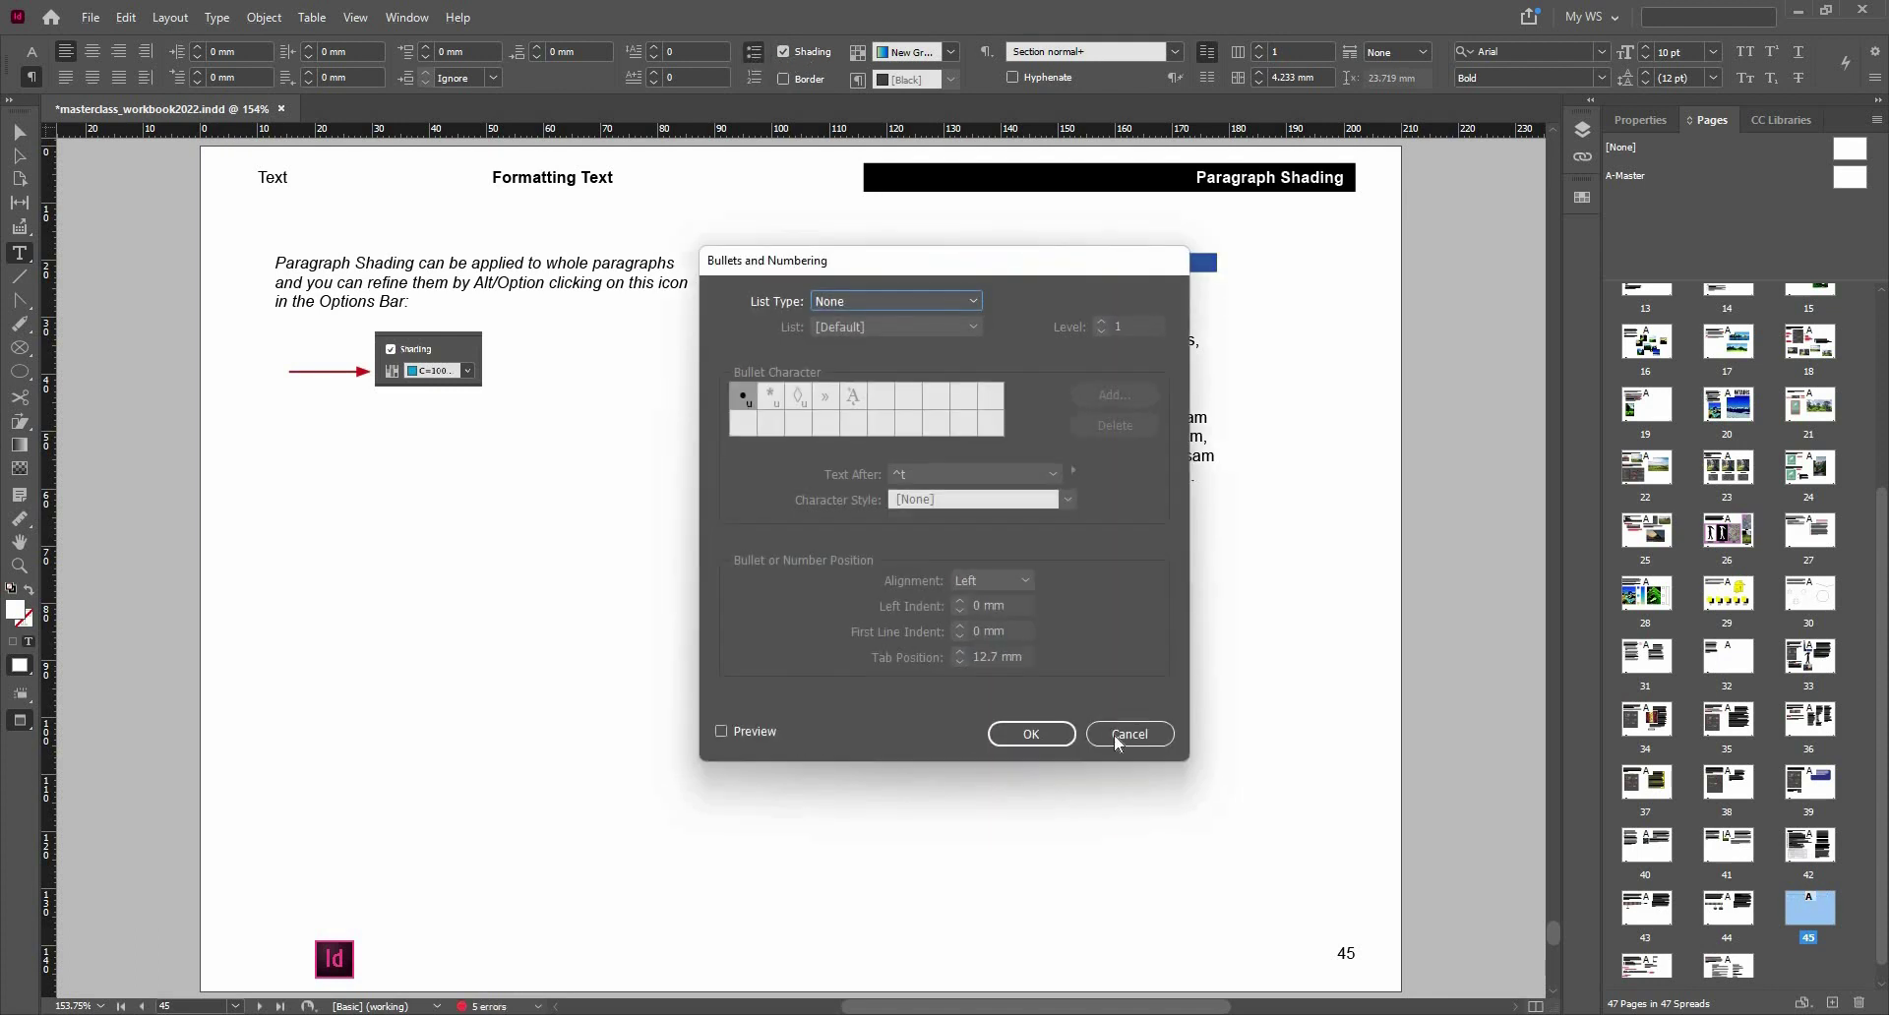
left_click(1120, 732)
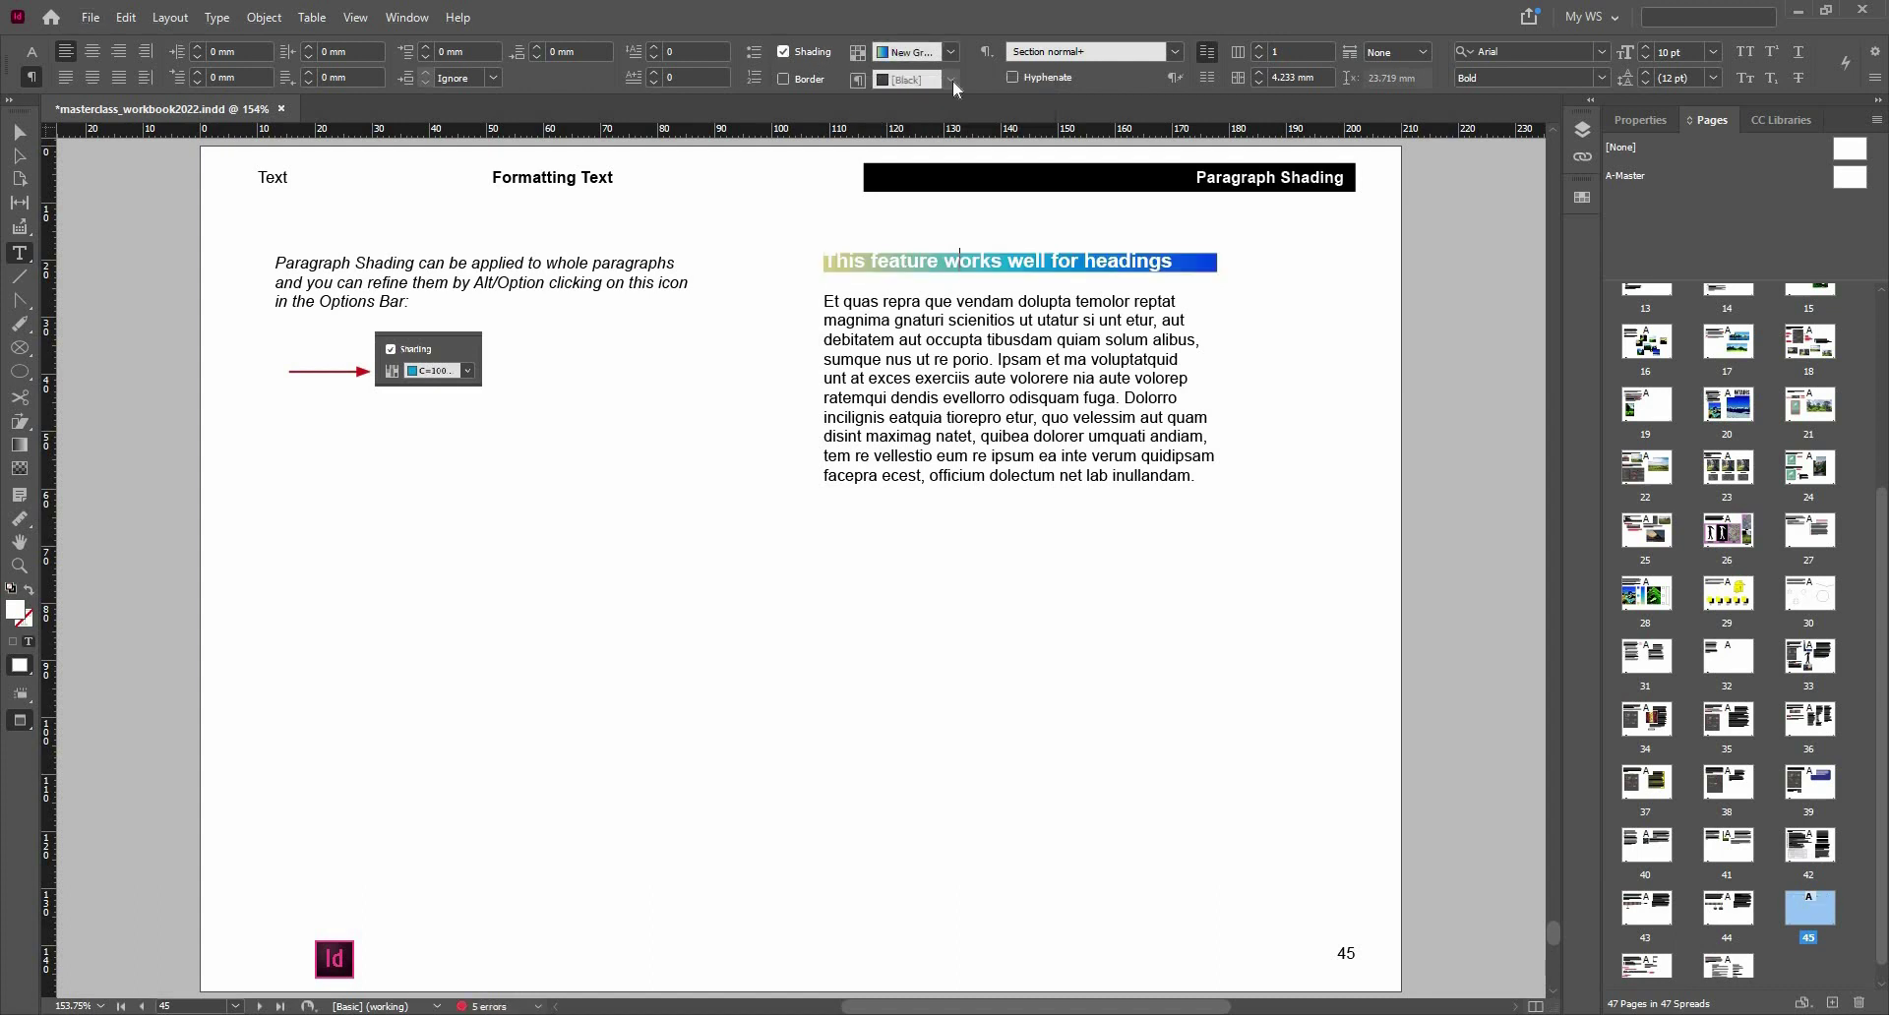
- Set the width of the heading's shading to Text in the Paragraph Borders and Shading settings, with Preview on
left_click(854, 55, "alt")
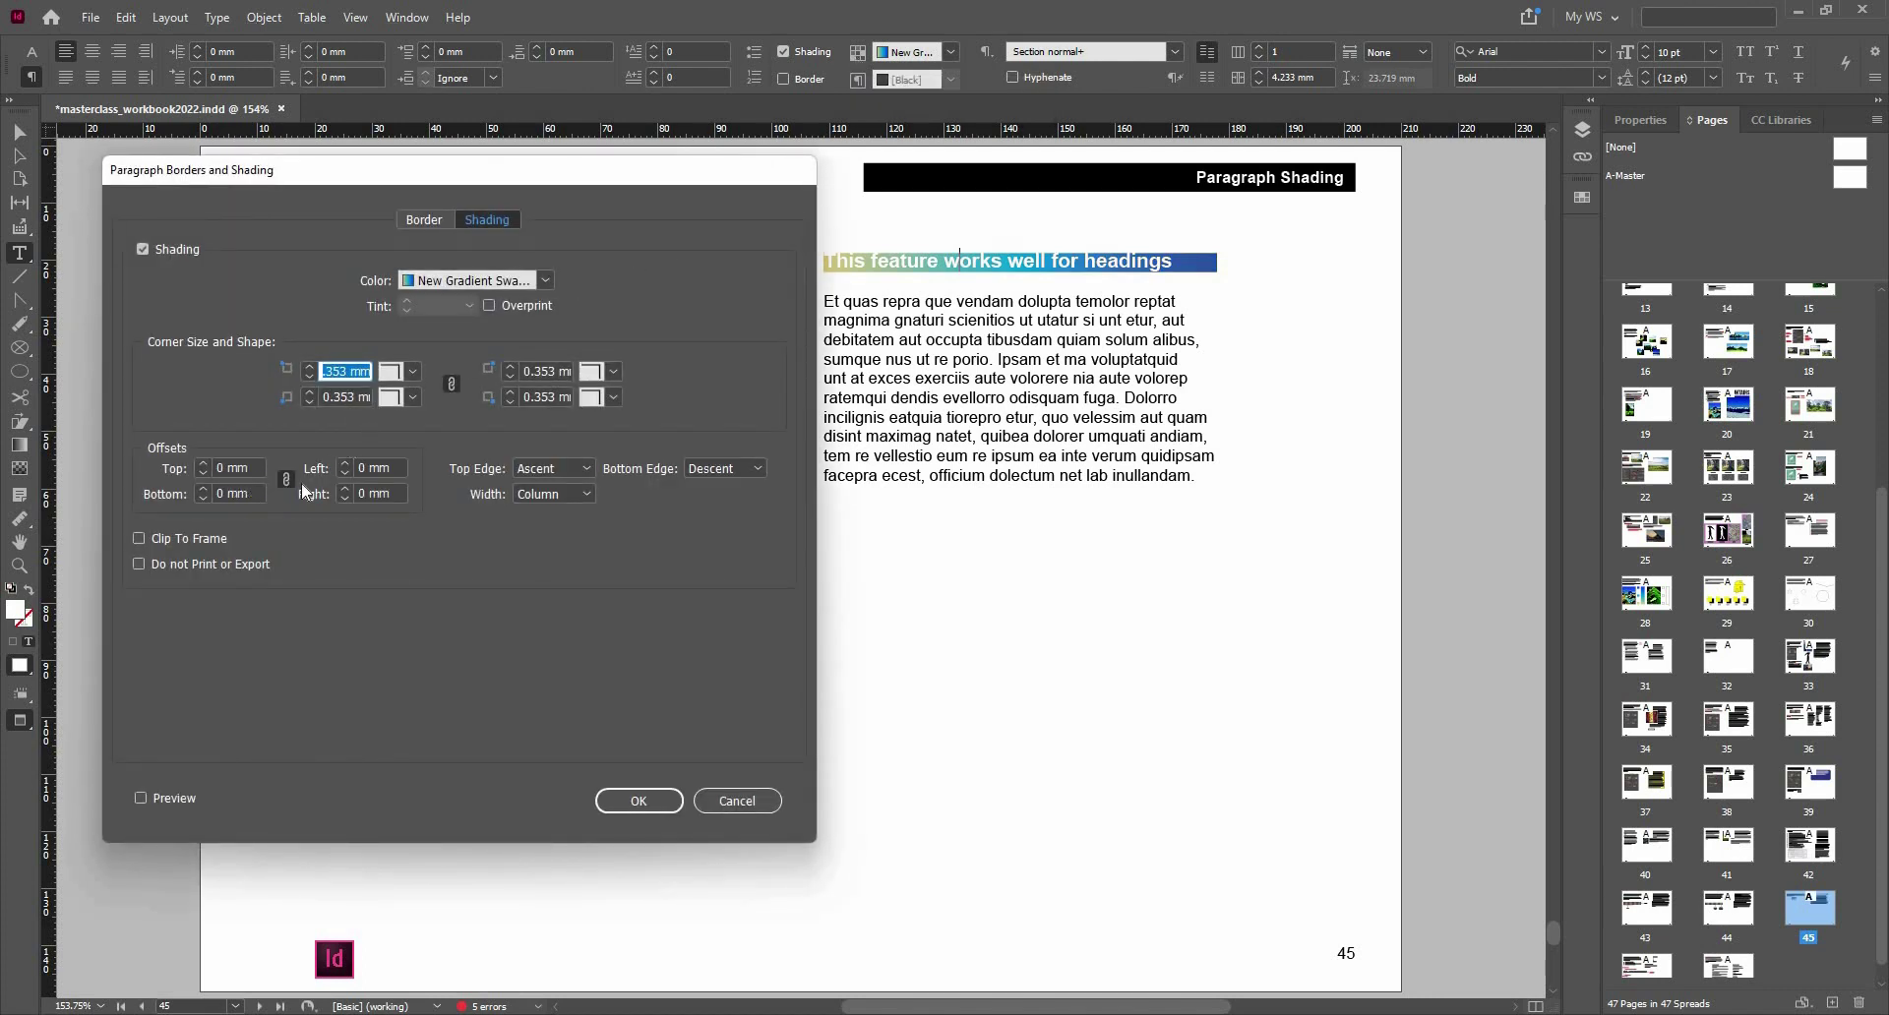
left_click(210, 551)
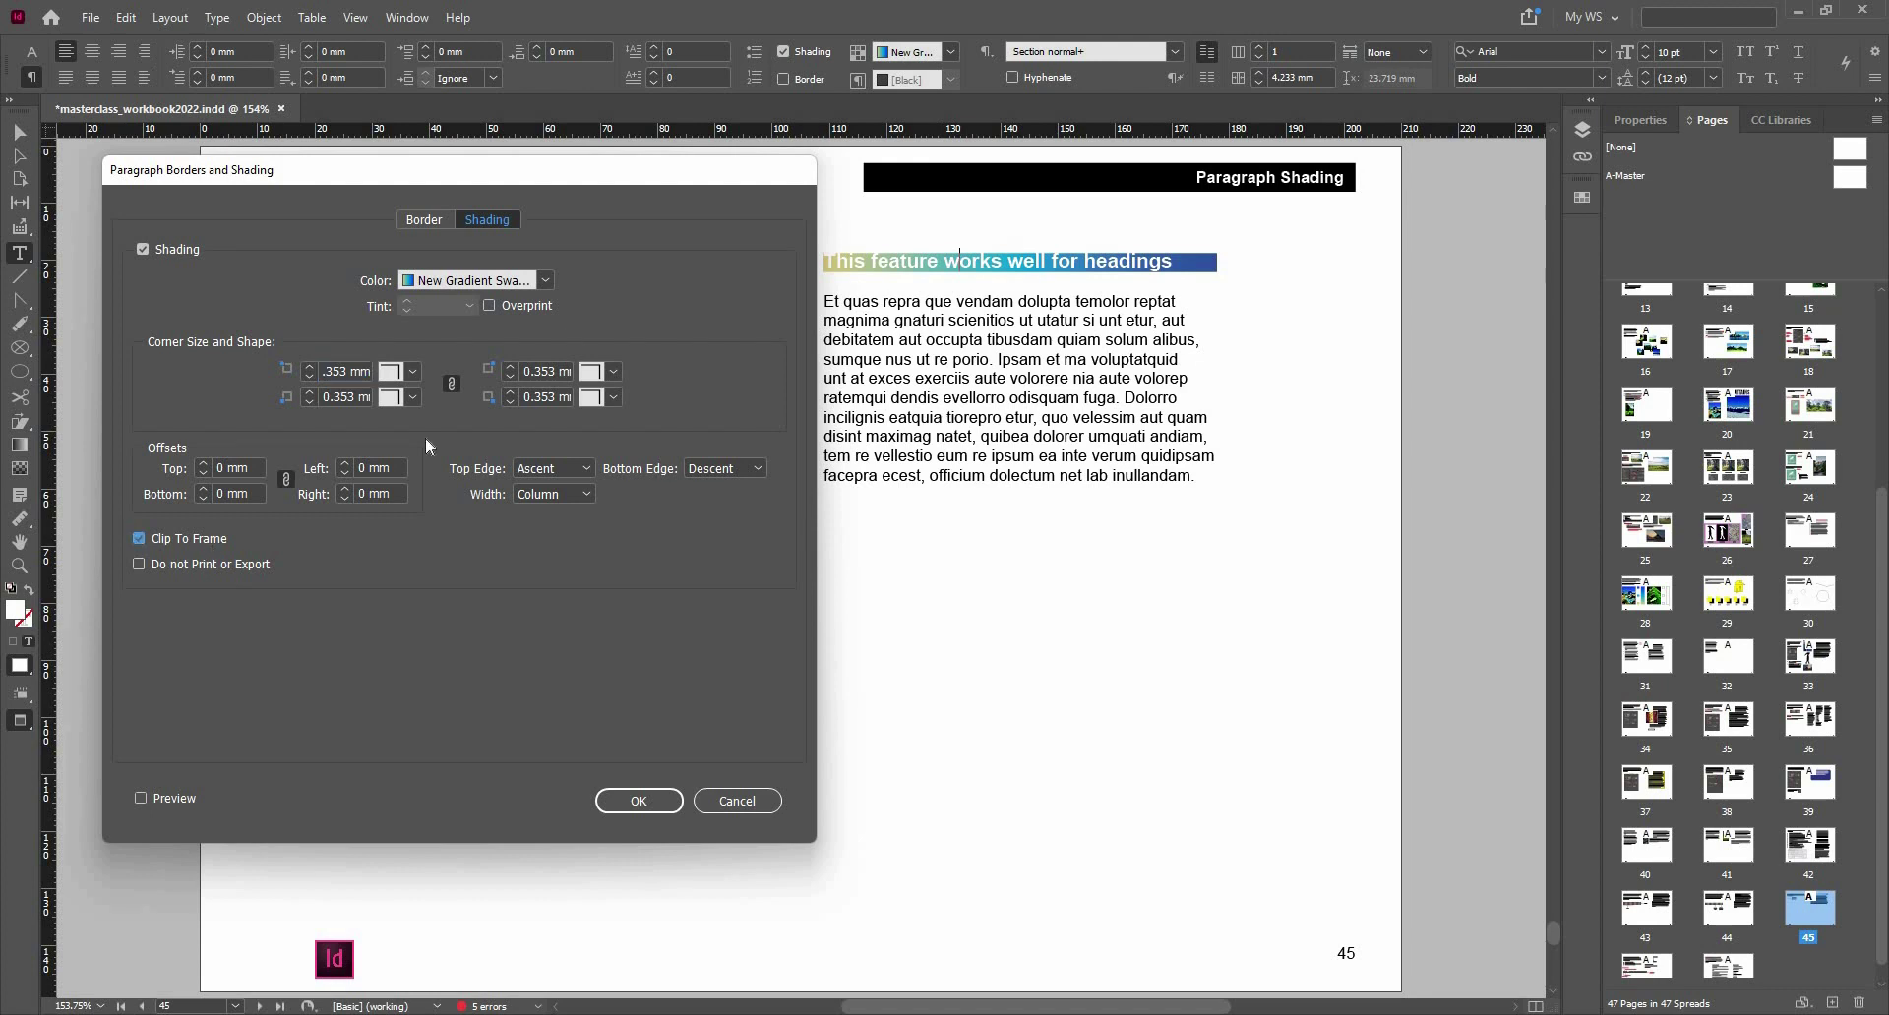
left_click(535, 280)
left_click(537, 293)
left_click(175, 249)
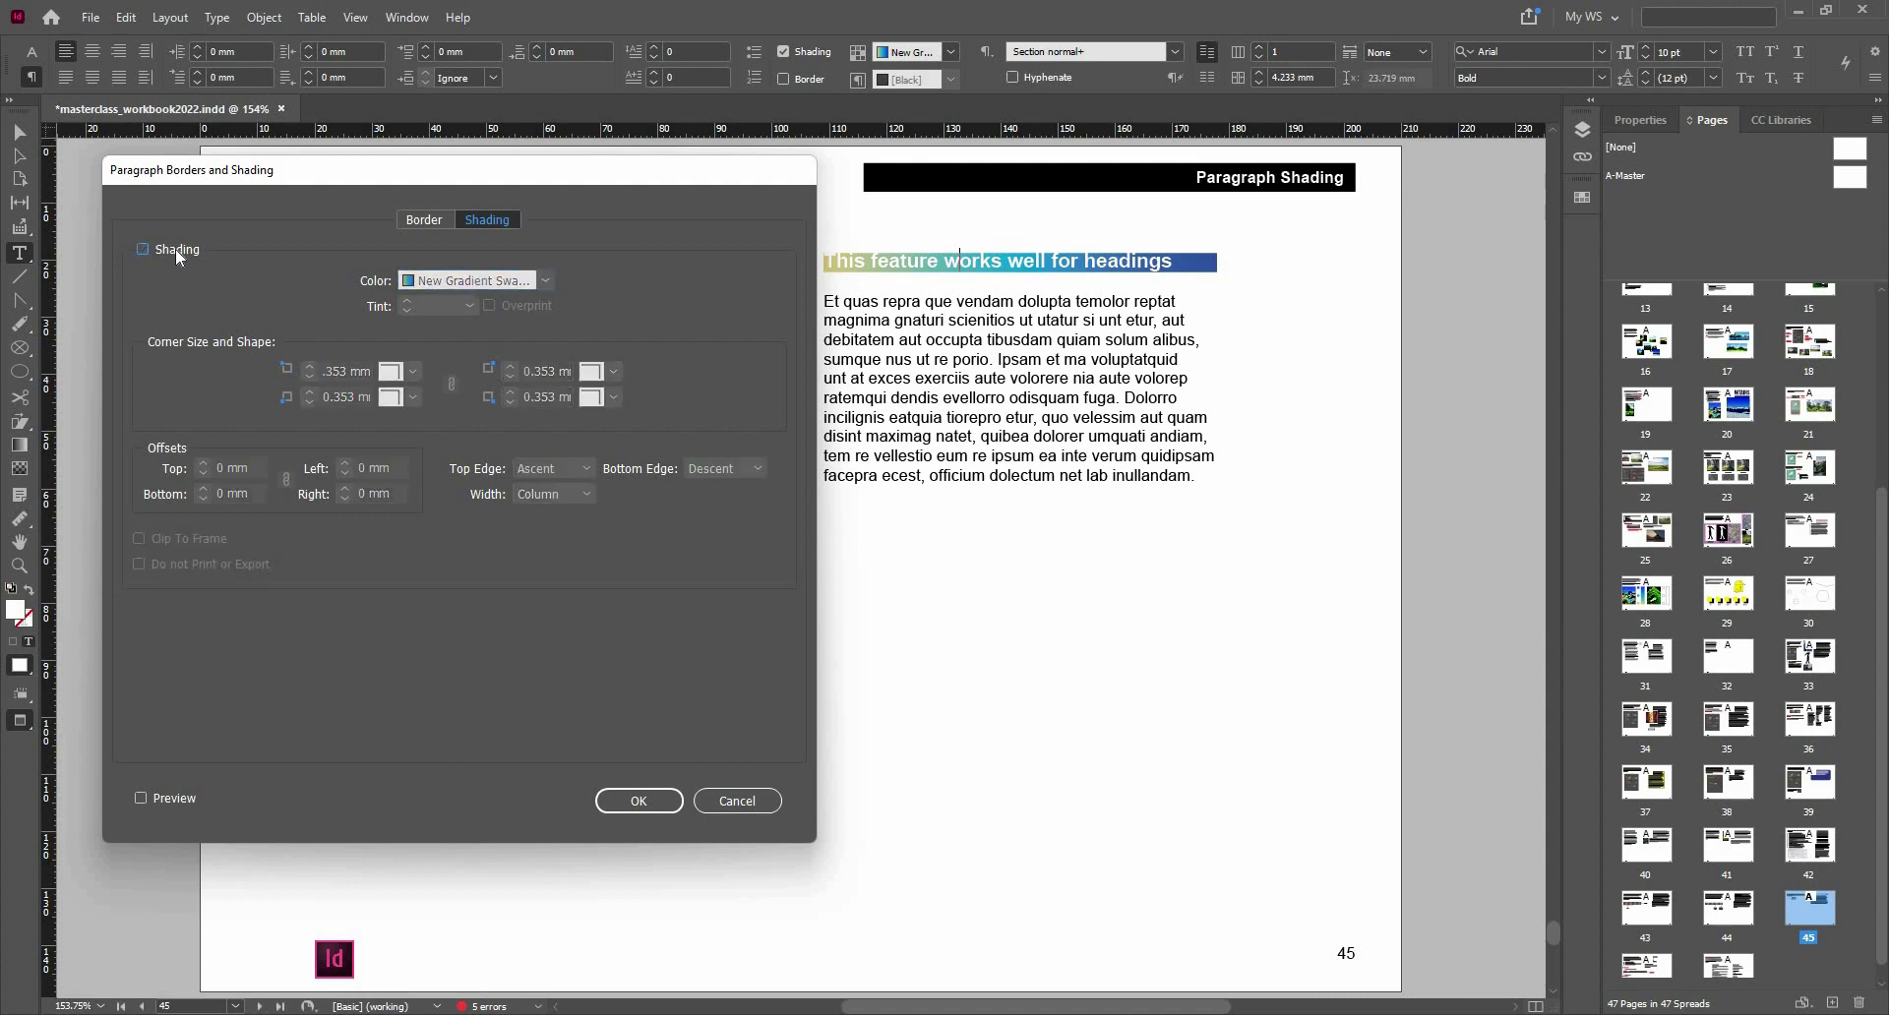
left_click(151, 803)
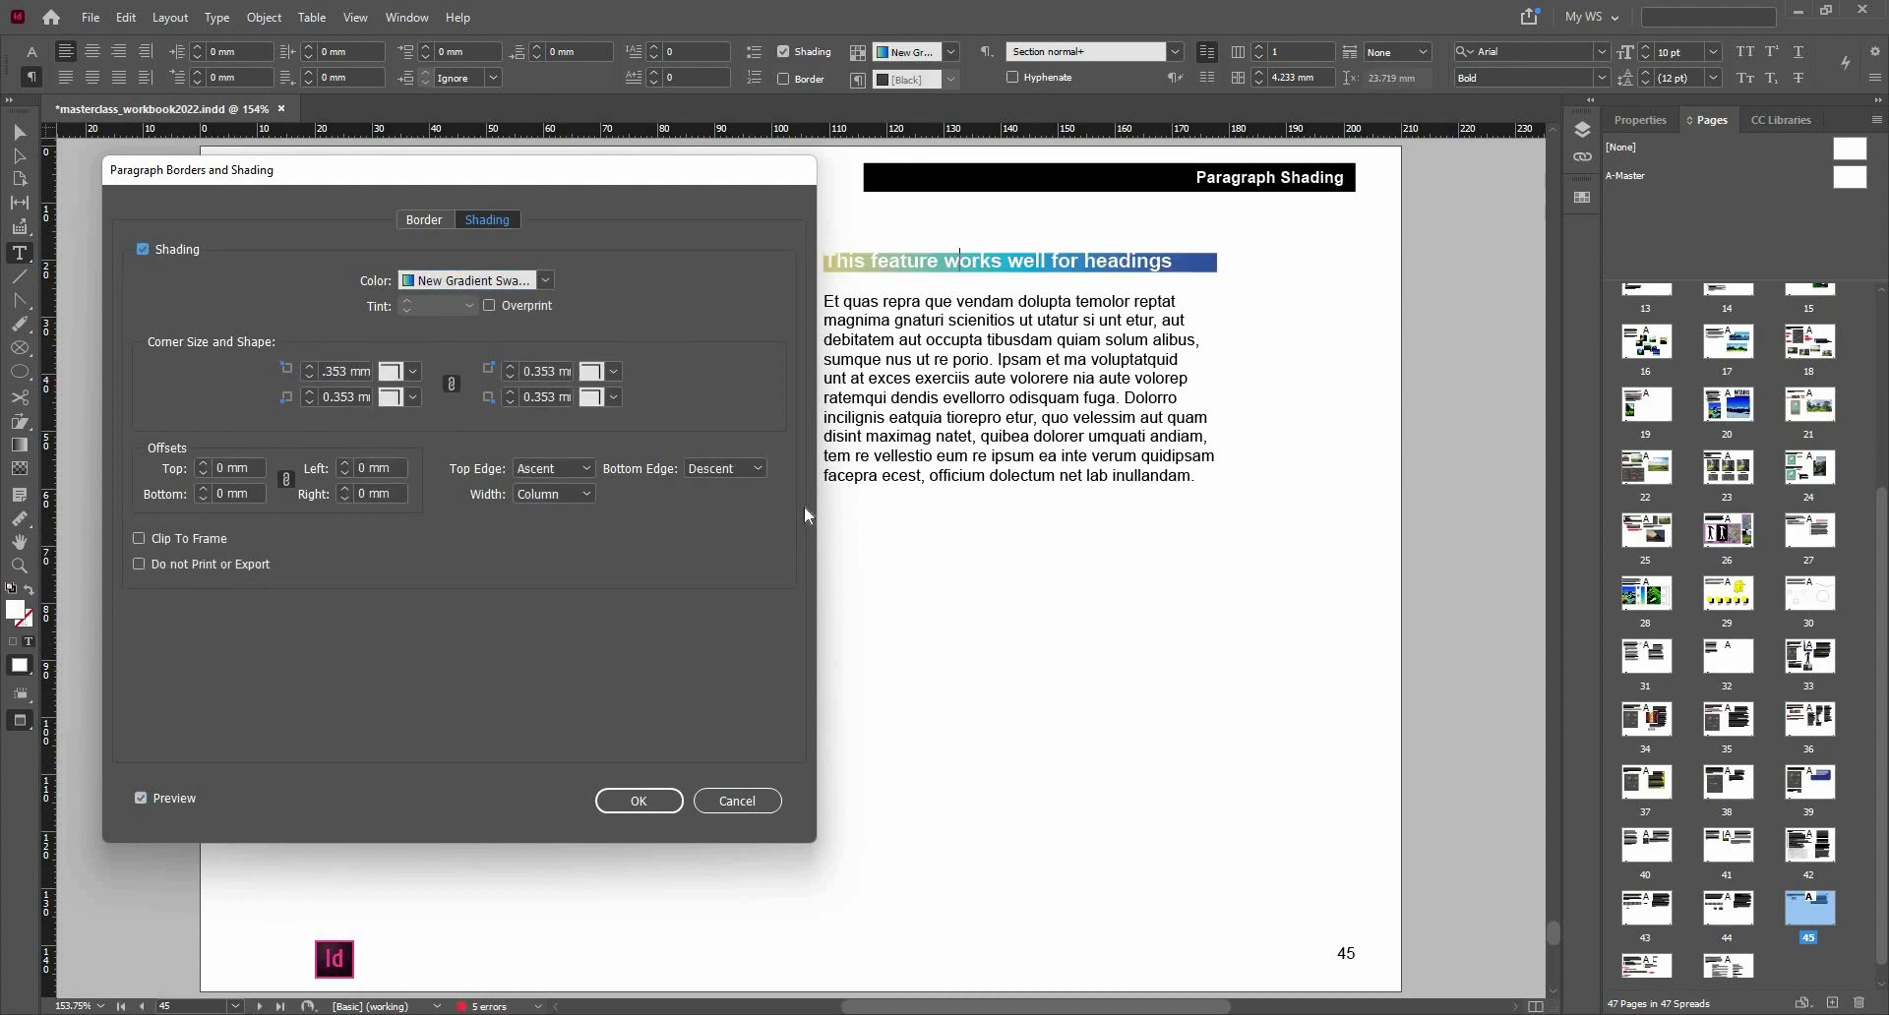
left_click(580, 489)
left_click(576, 533)
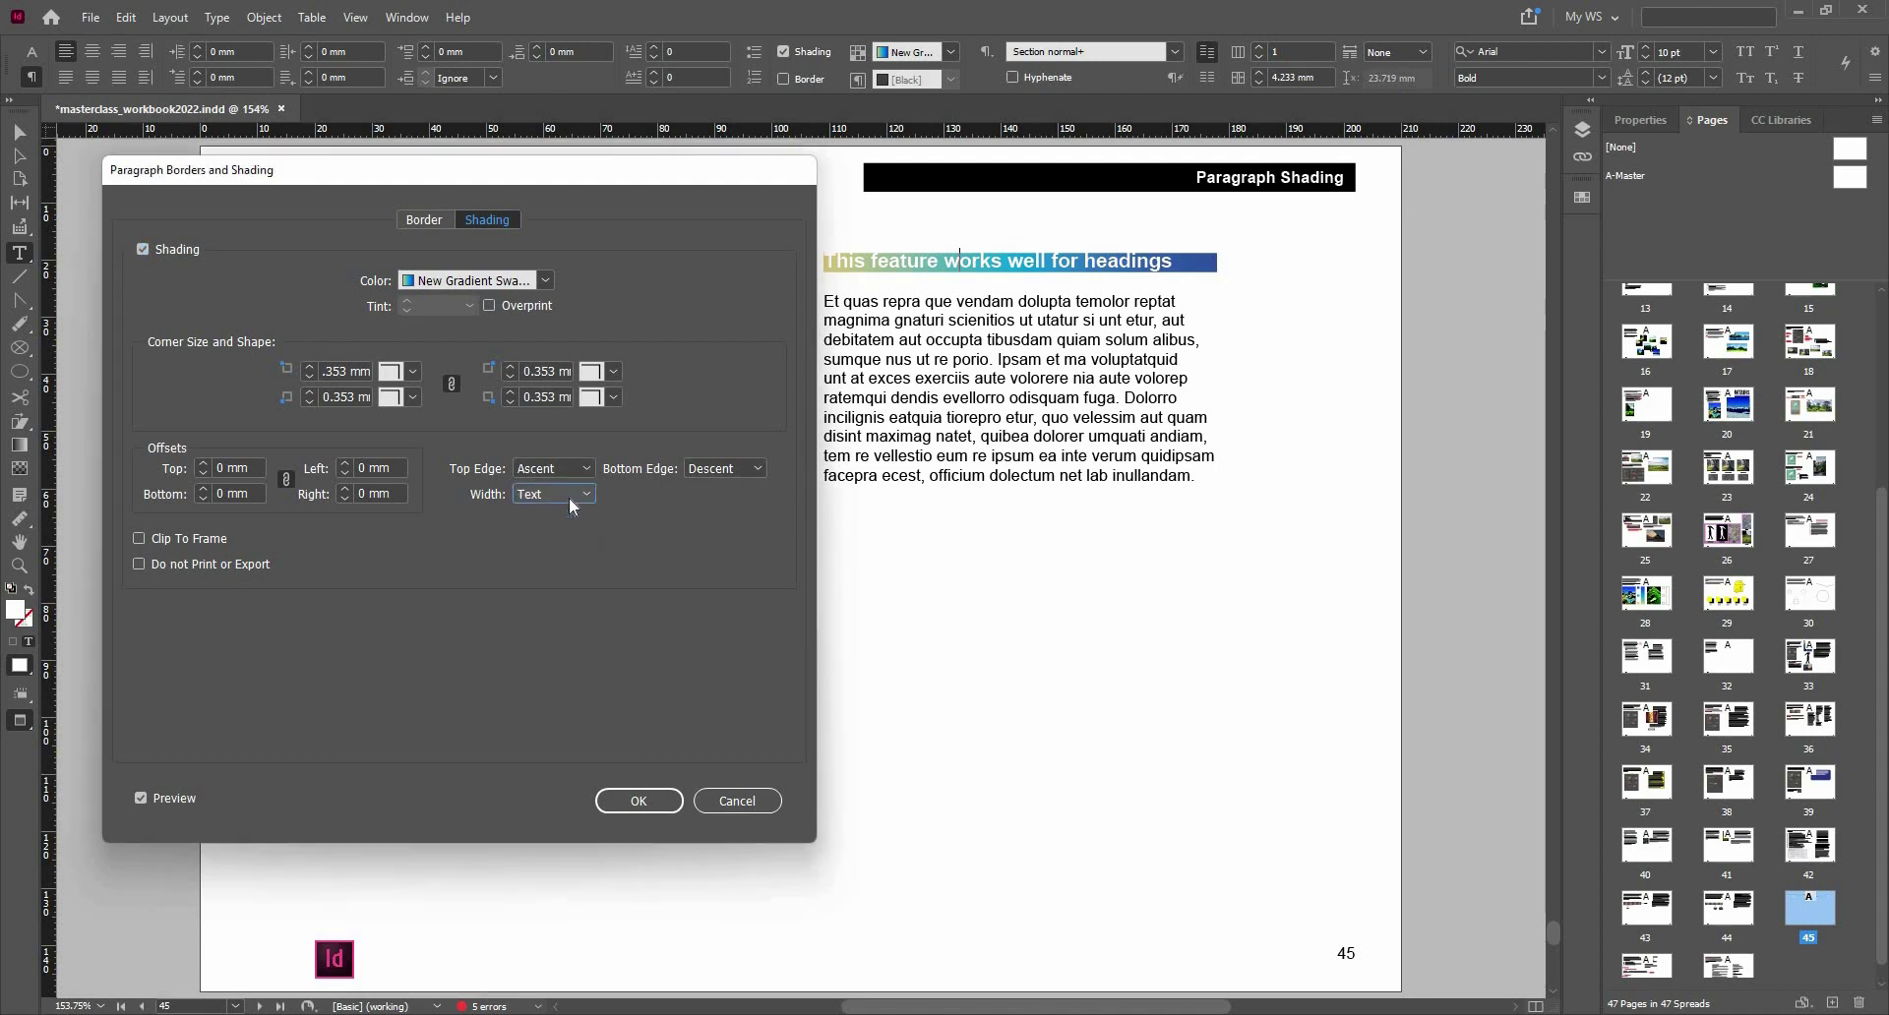
left_click(571, 500)
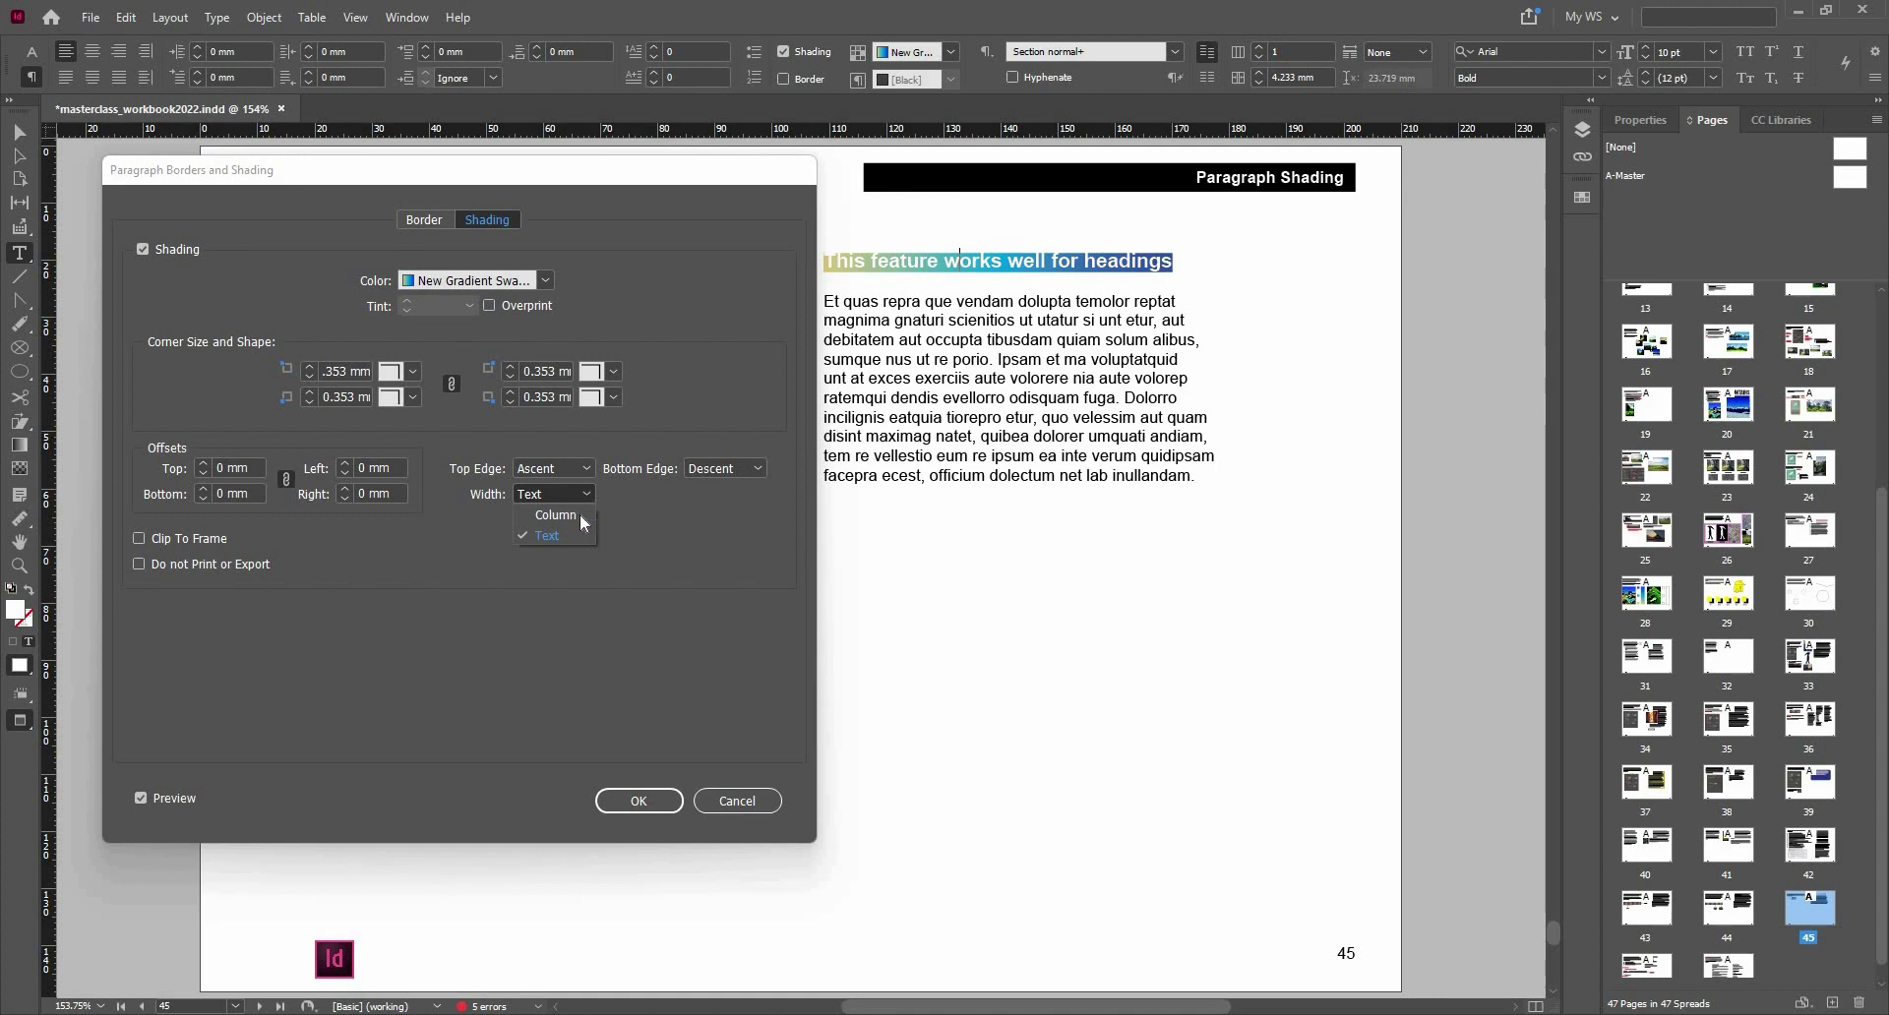
left_click(573, 536)
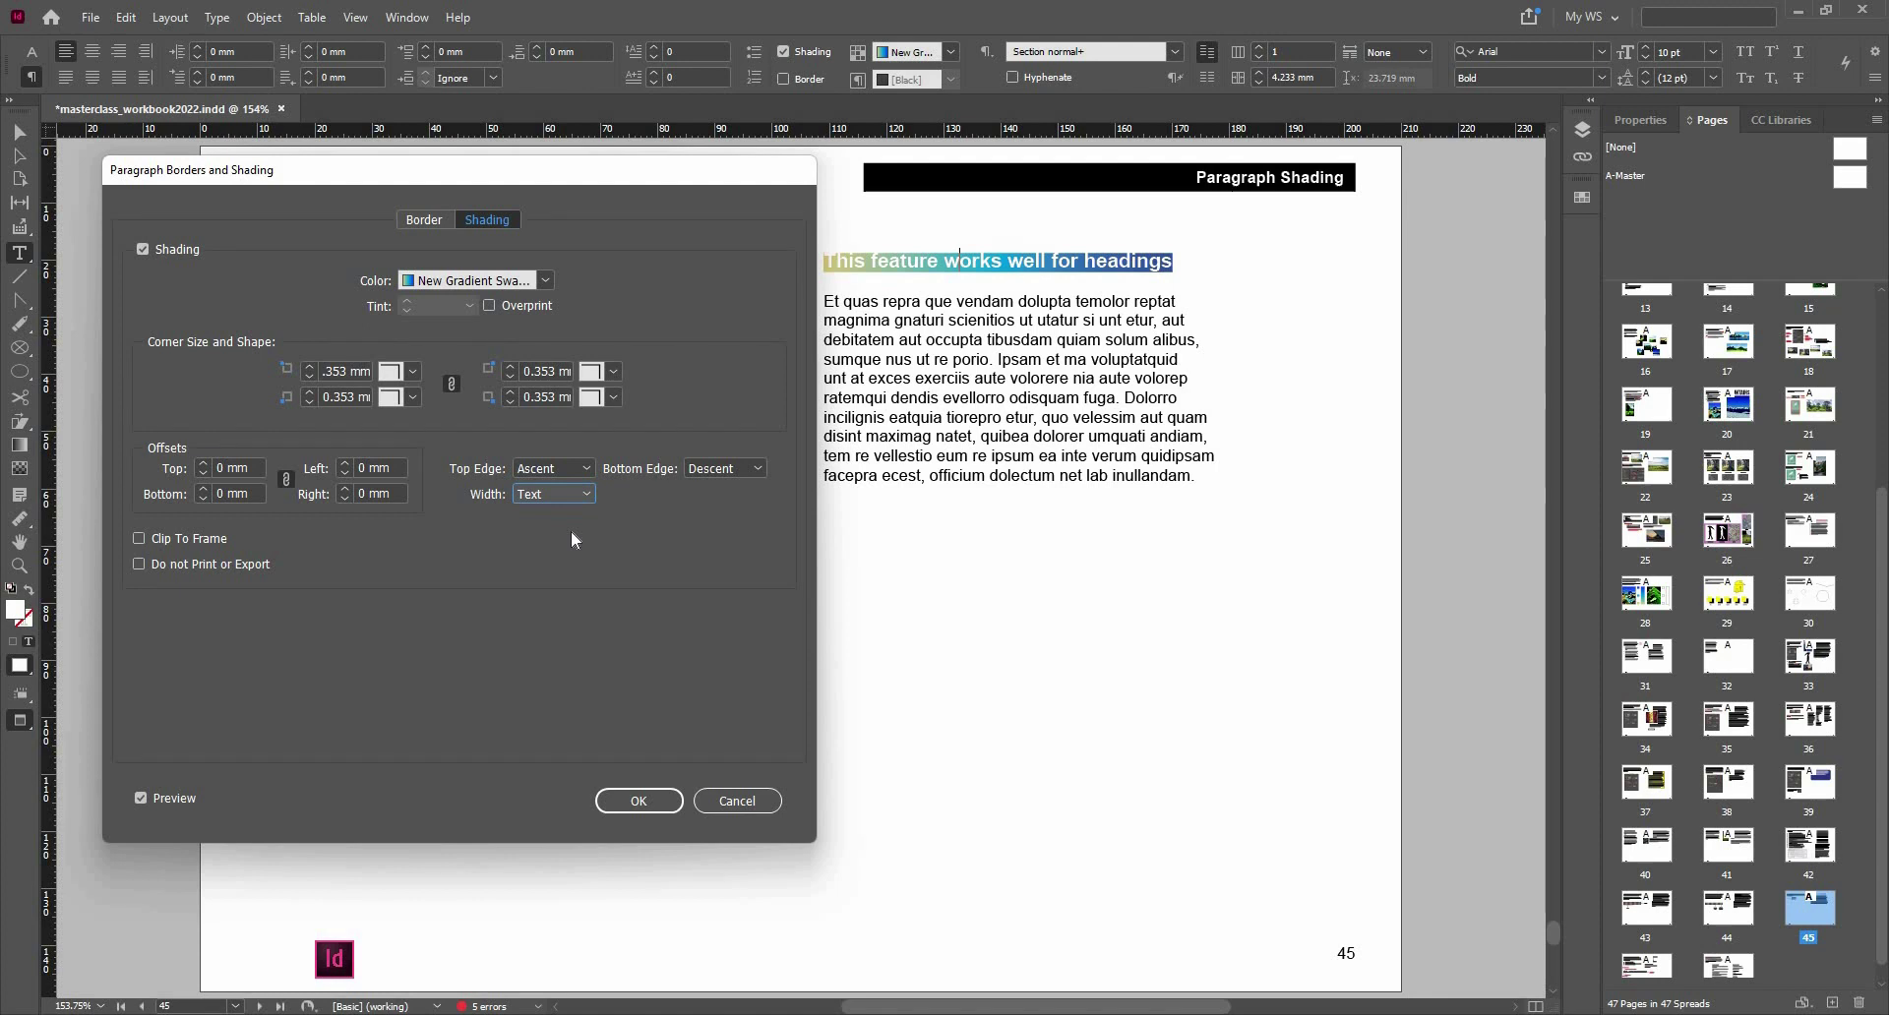
- Try C=0 M=0 Y=100 K=0 as the heading's shading colour and settle on C=15 M=100 Y=100 K=0
left_click(541, 282)
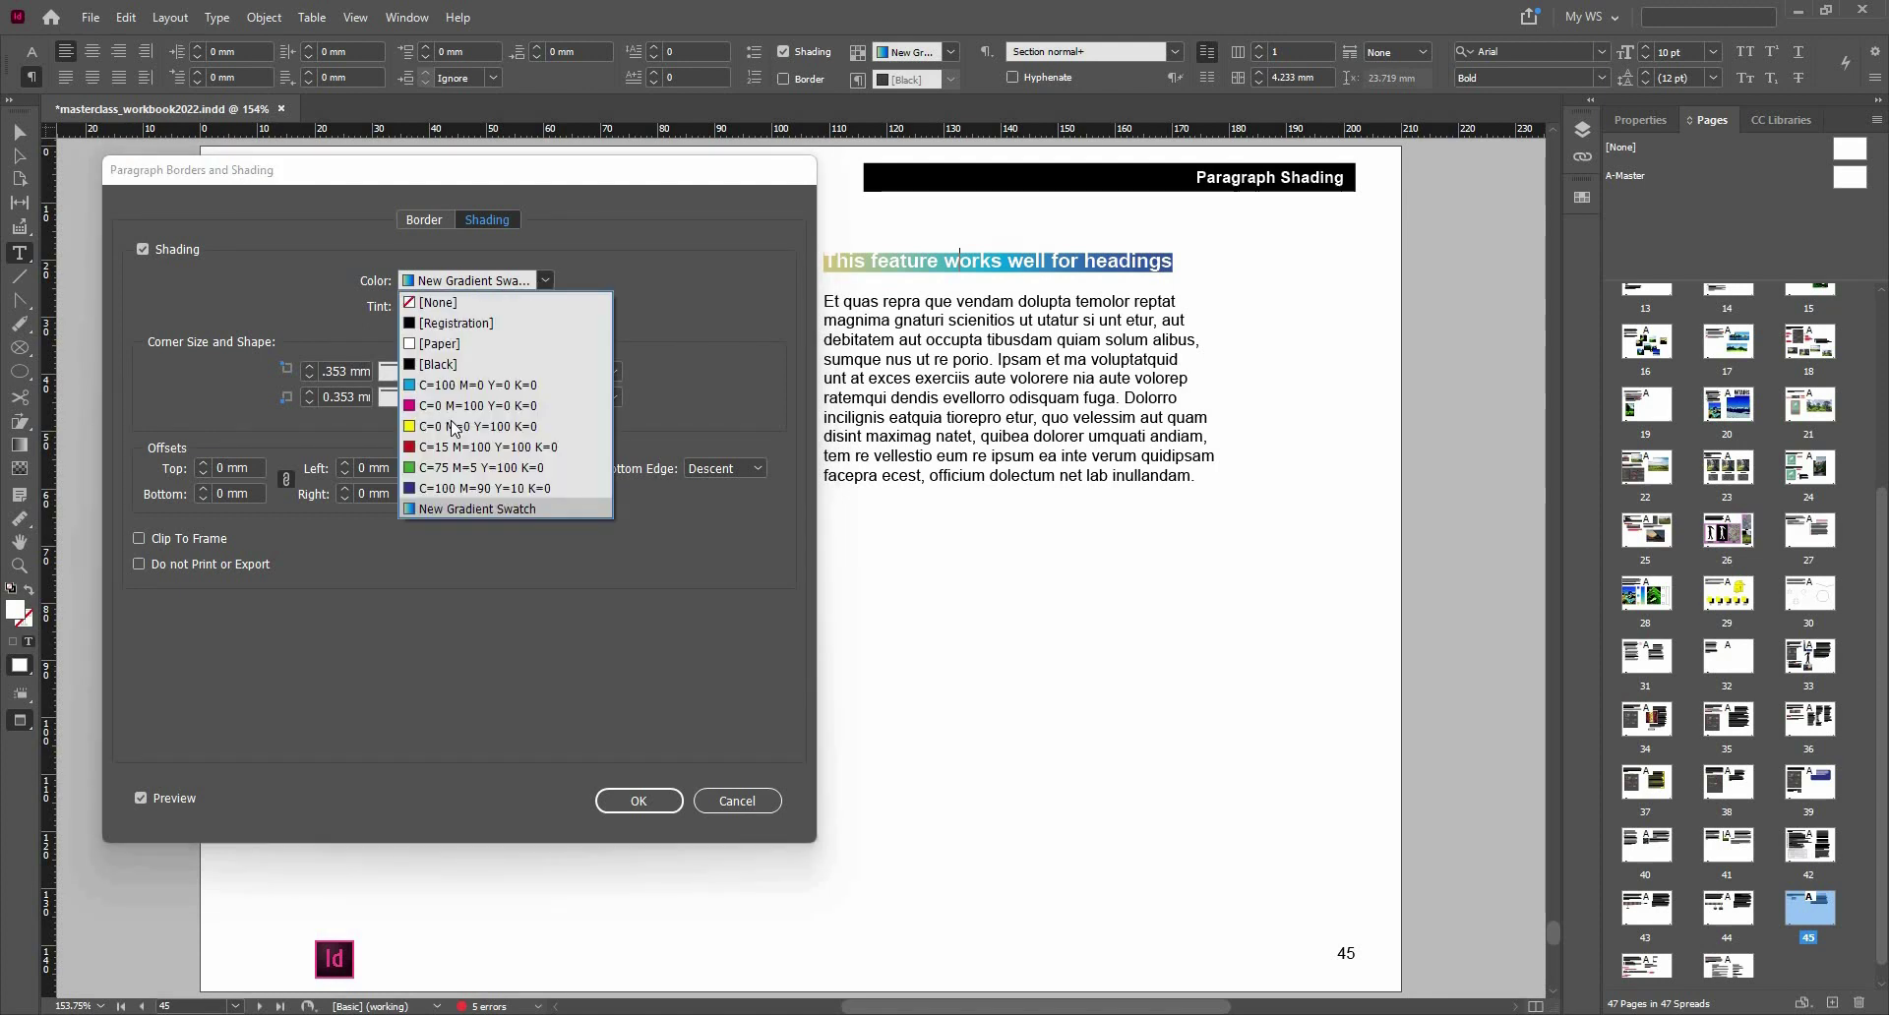
left_click(452, 424)
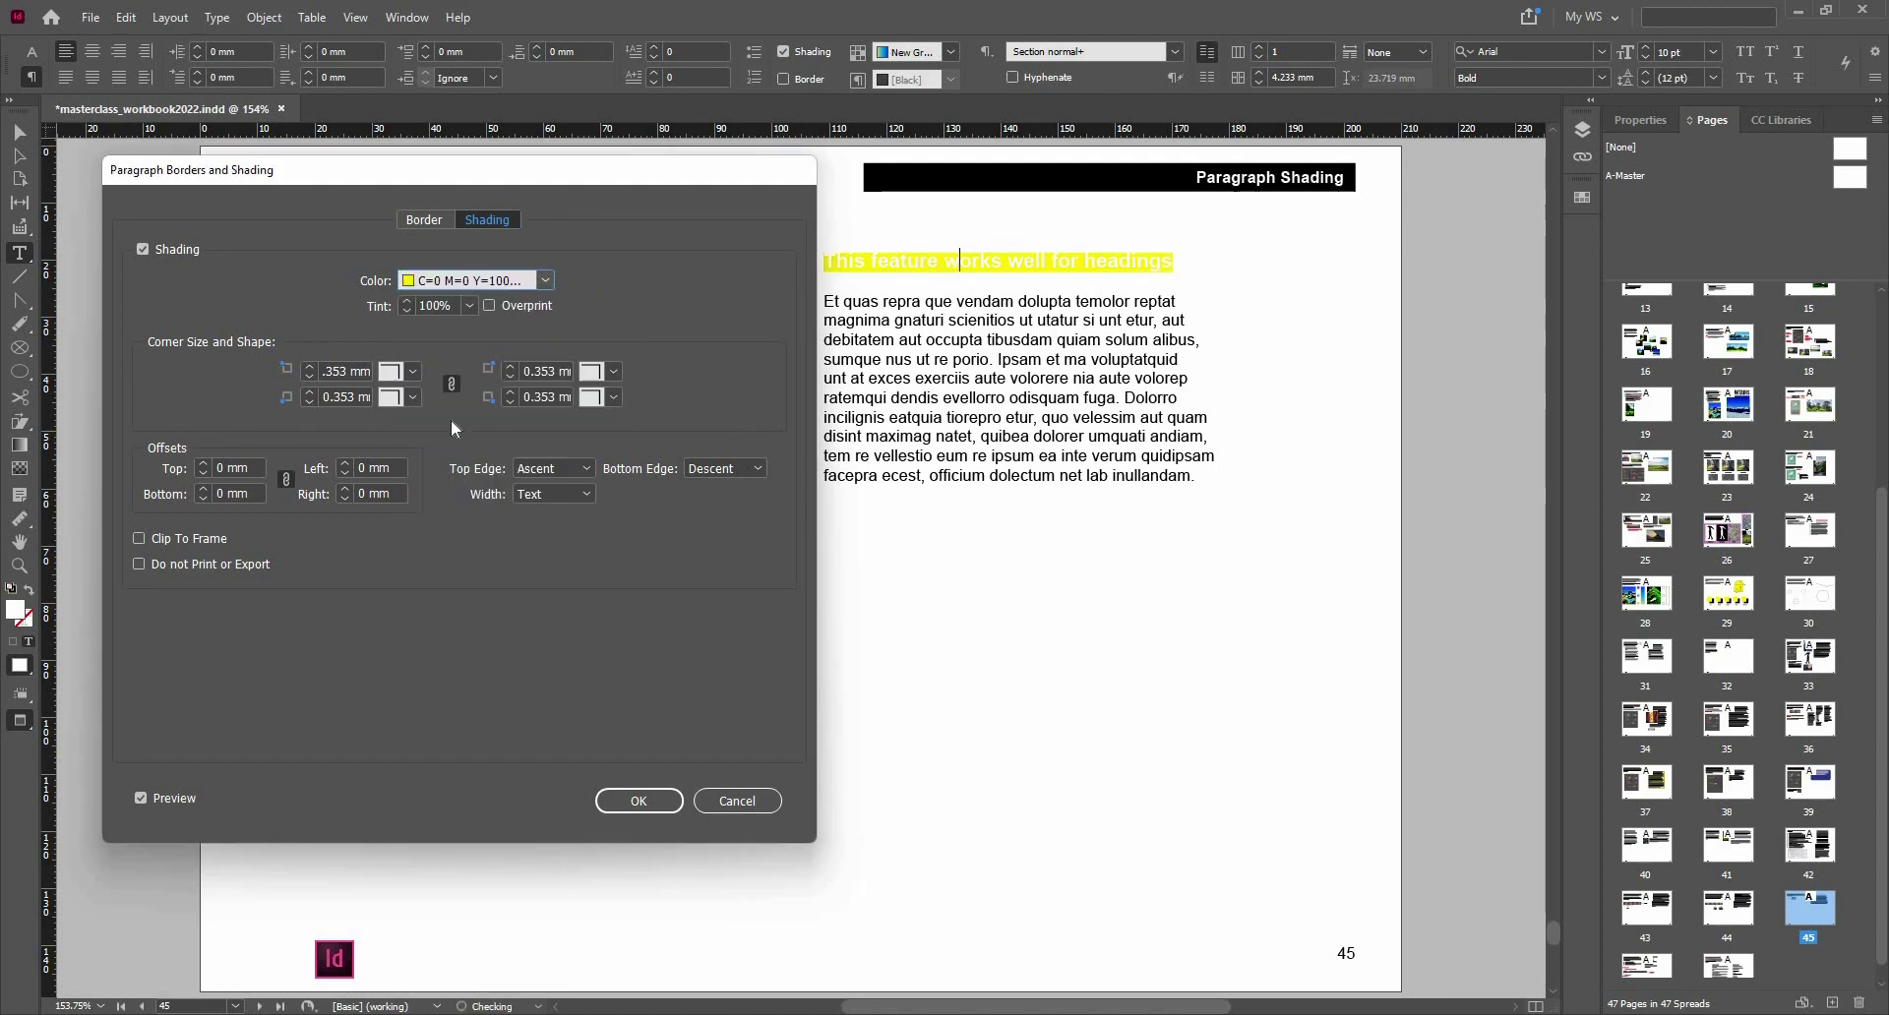
left_click(545, 280)
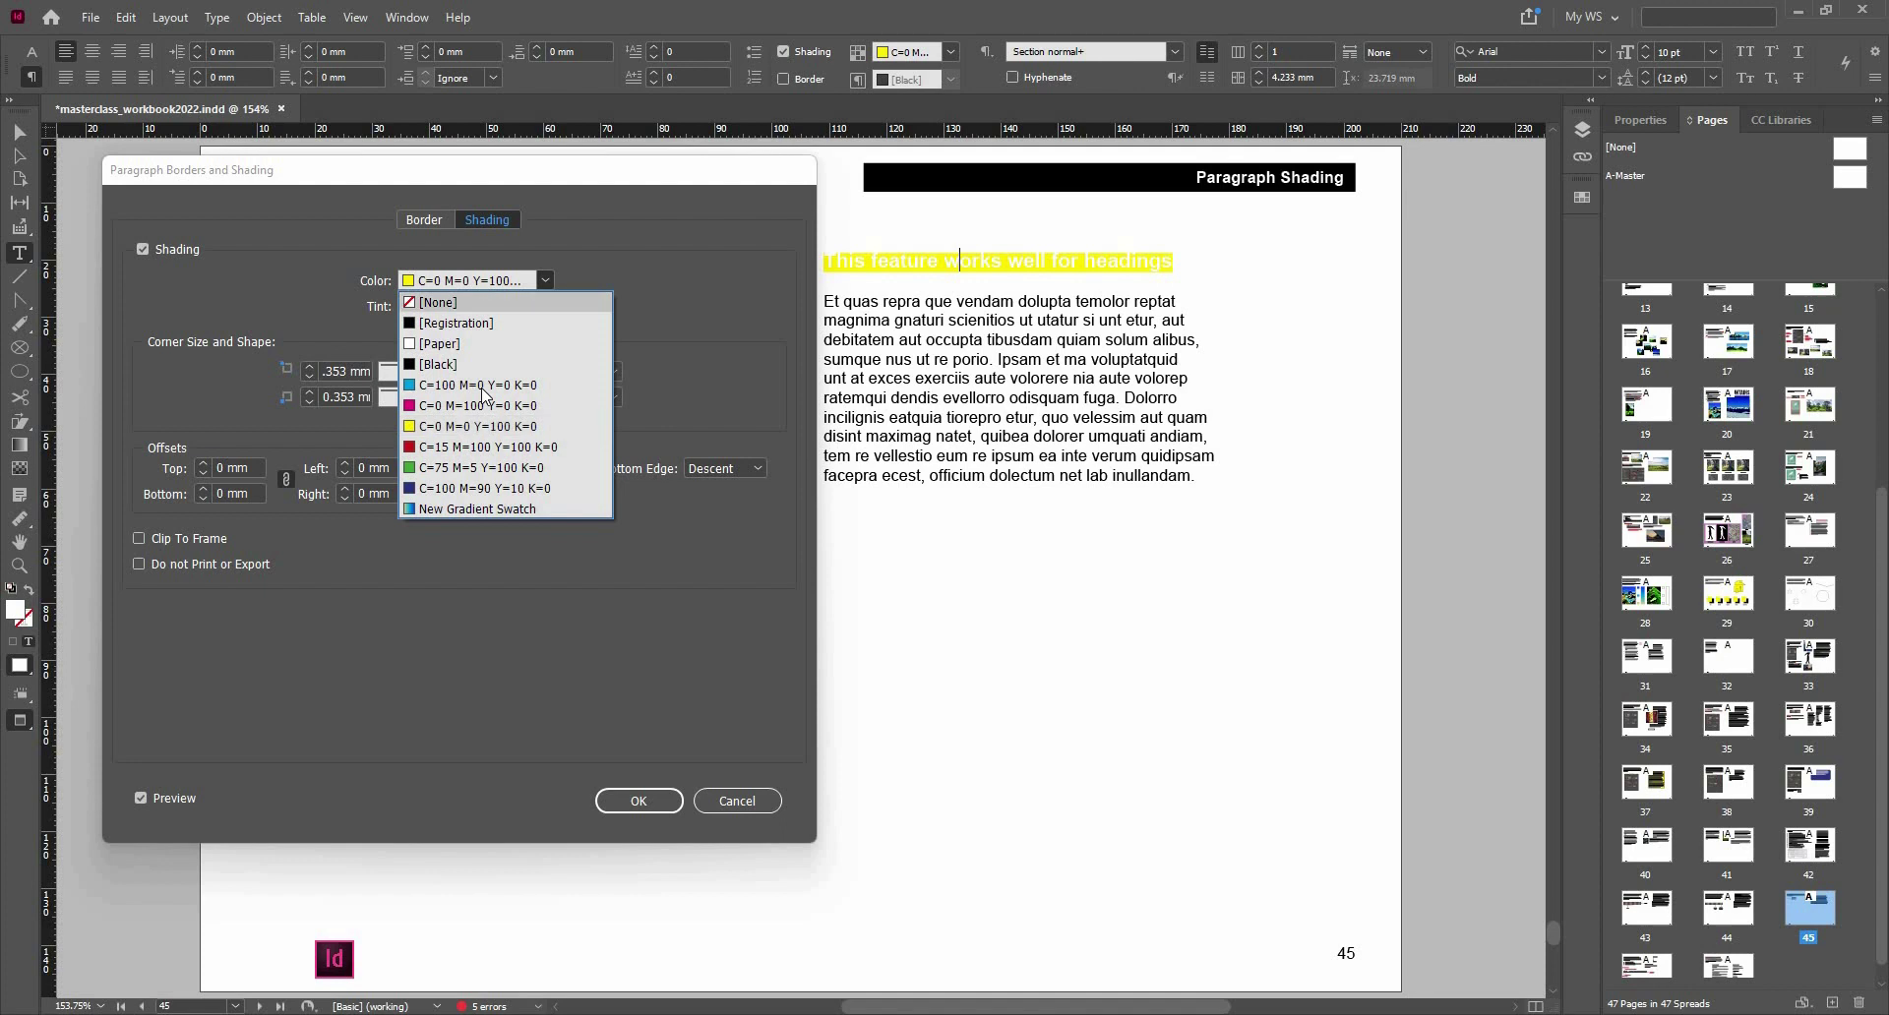
left_click(470, 447)
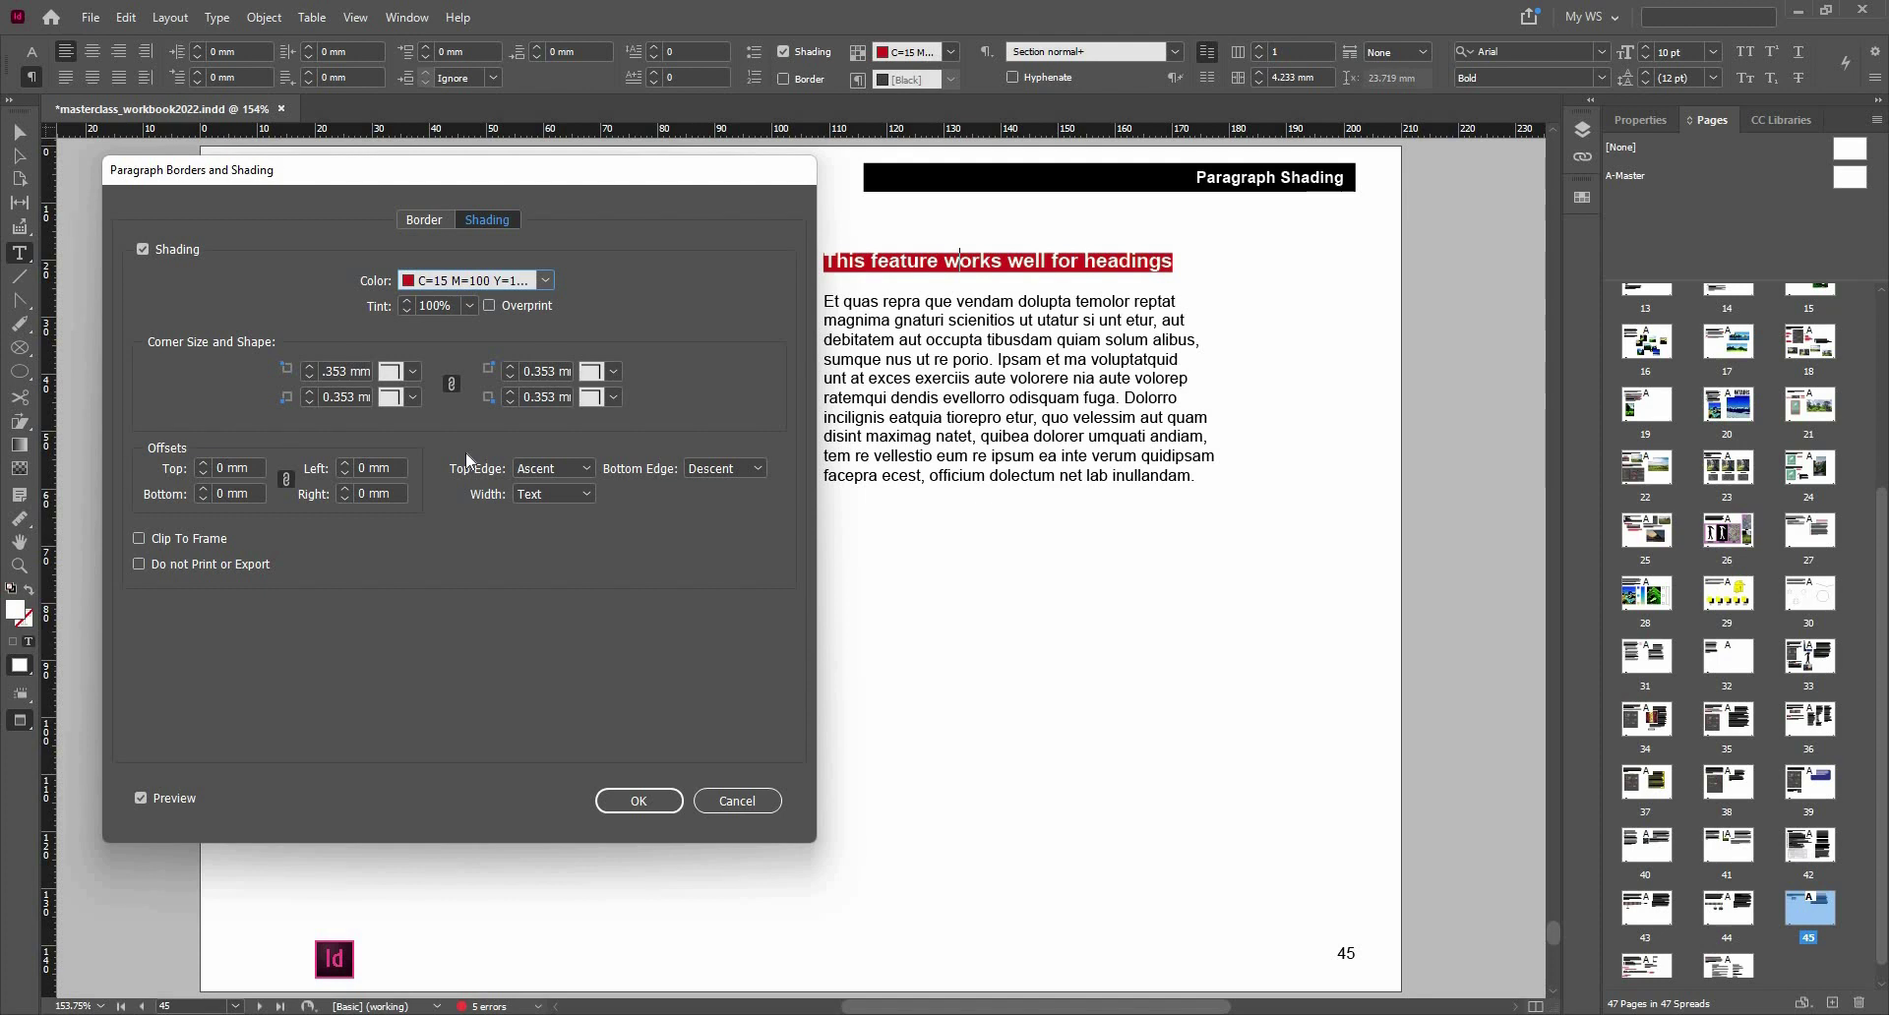
- Try Column as the shading width, return it to Text and apply the shading settings
left_click(564, 502)
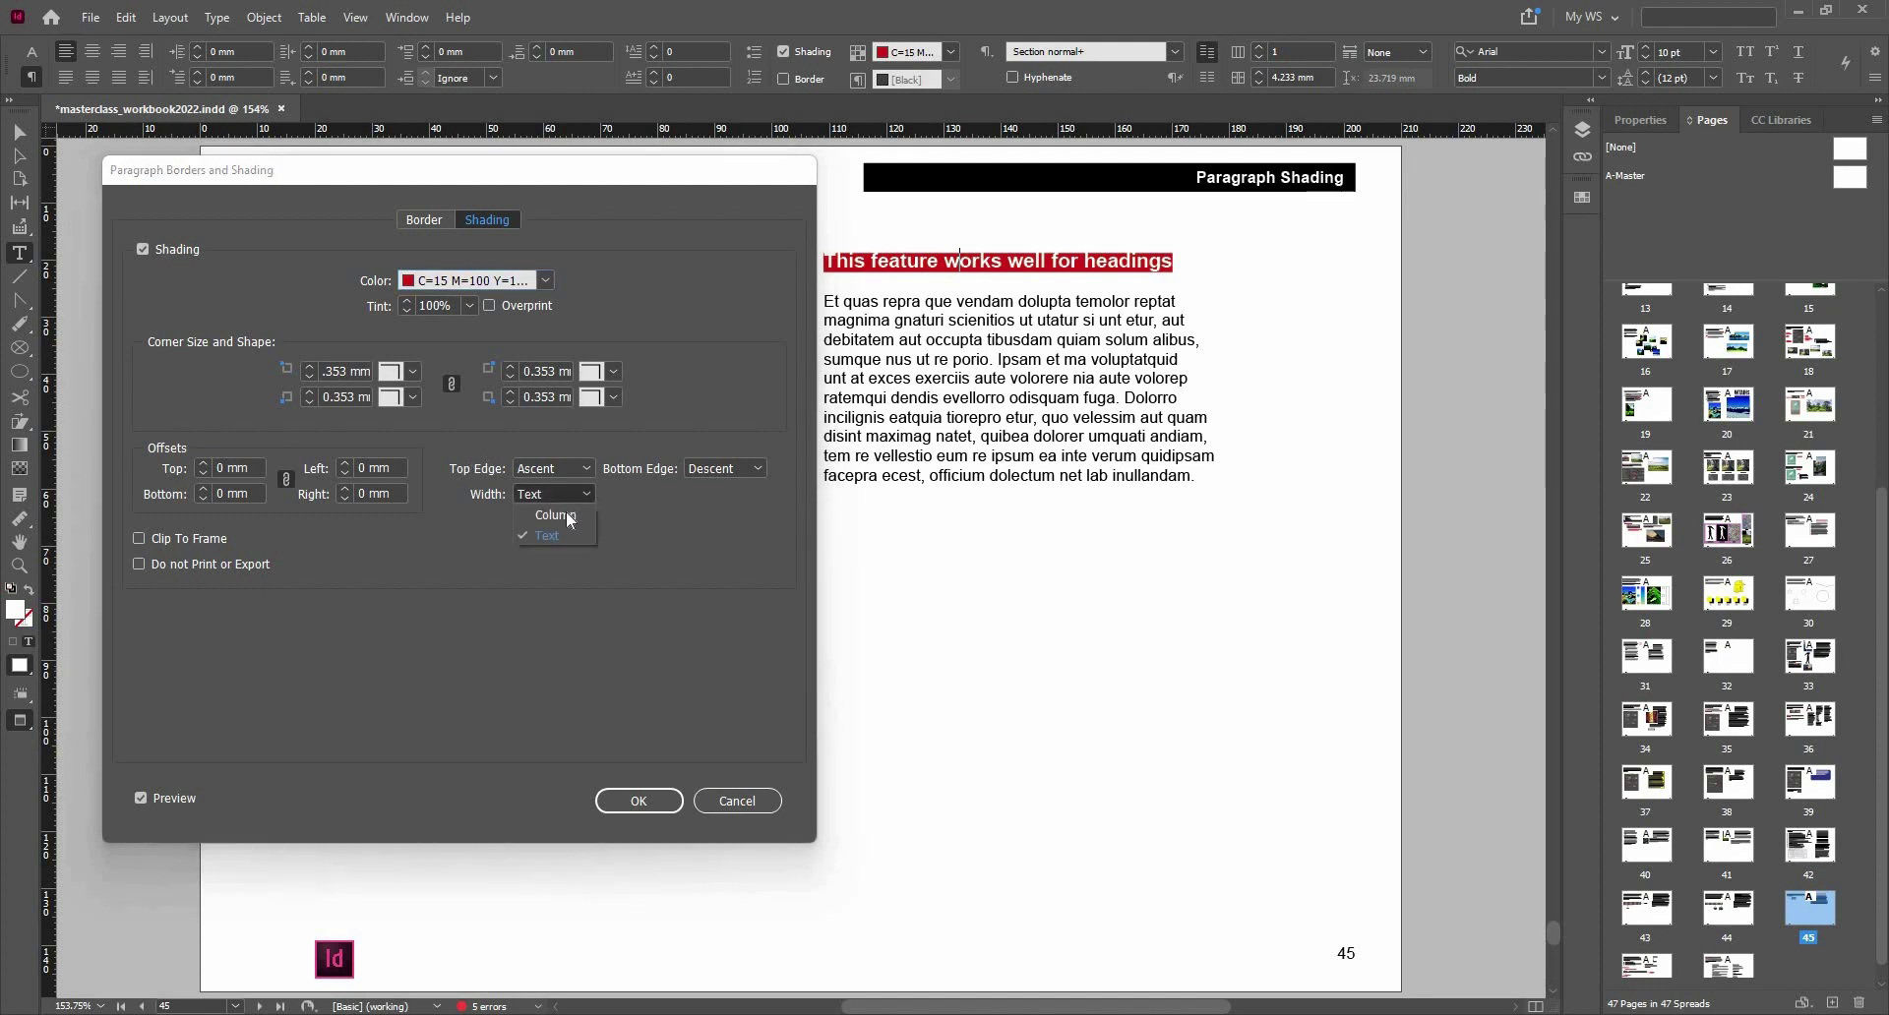
left_click(564, 510)
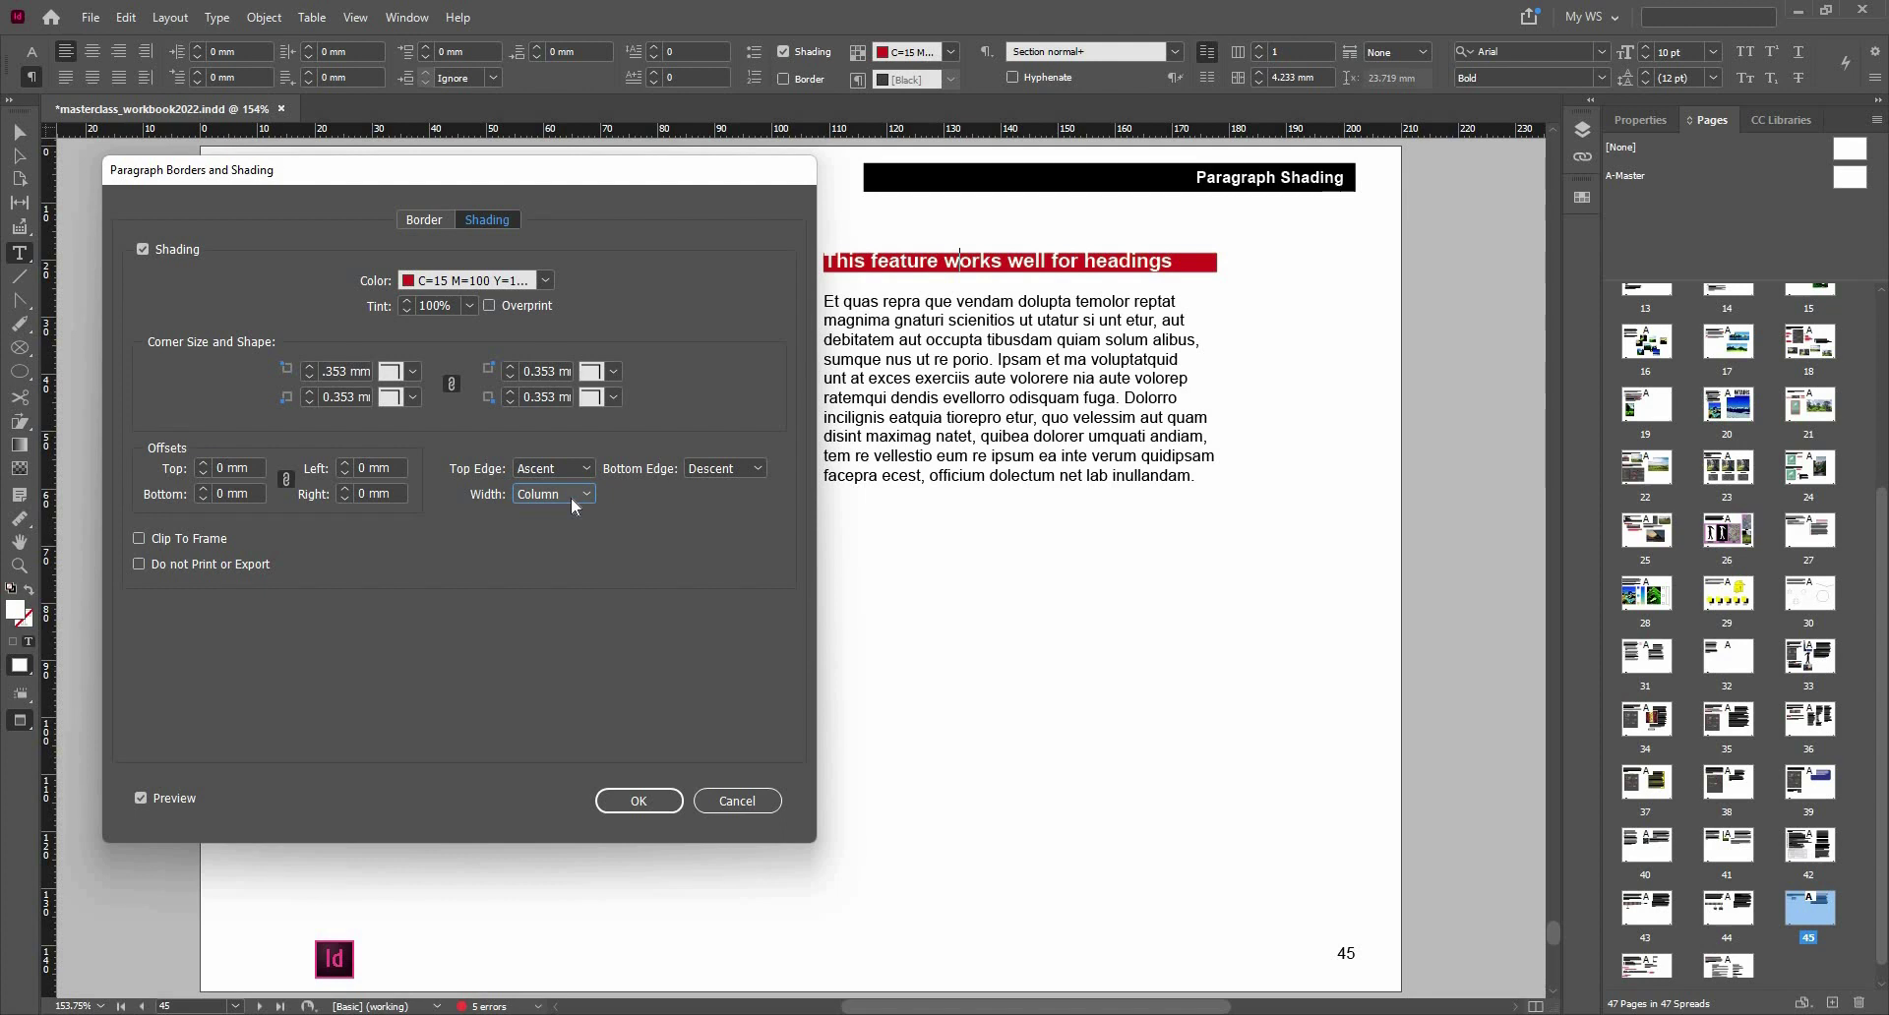
left_click(553, 501)
left_click(552, 529)
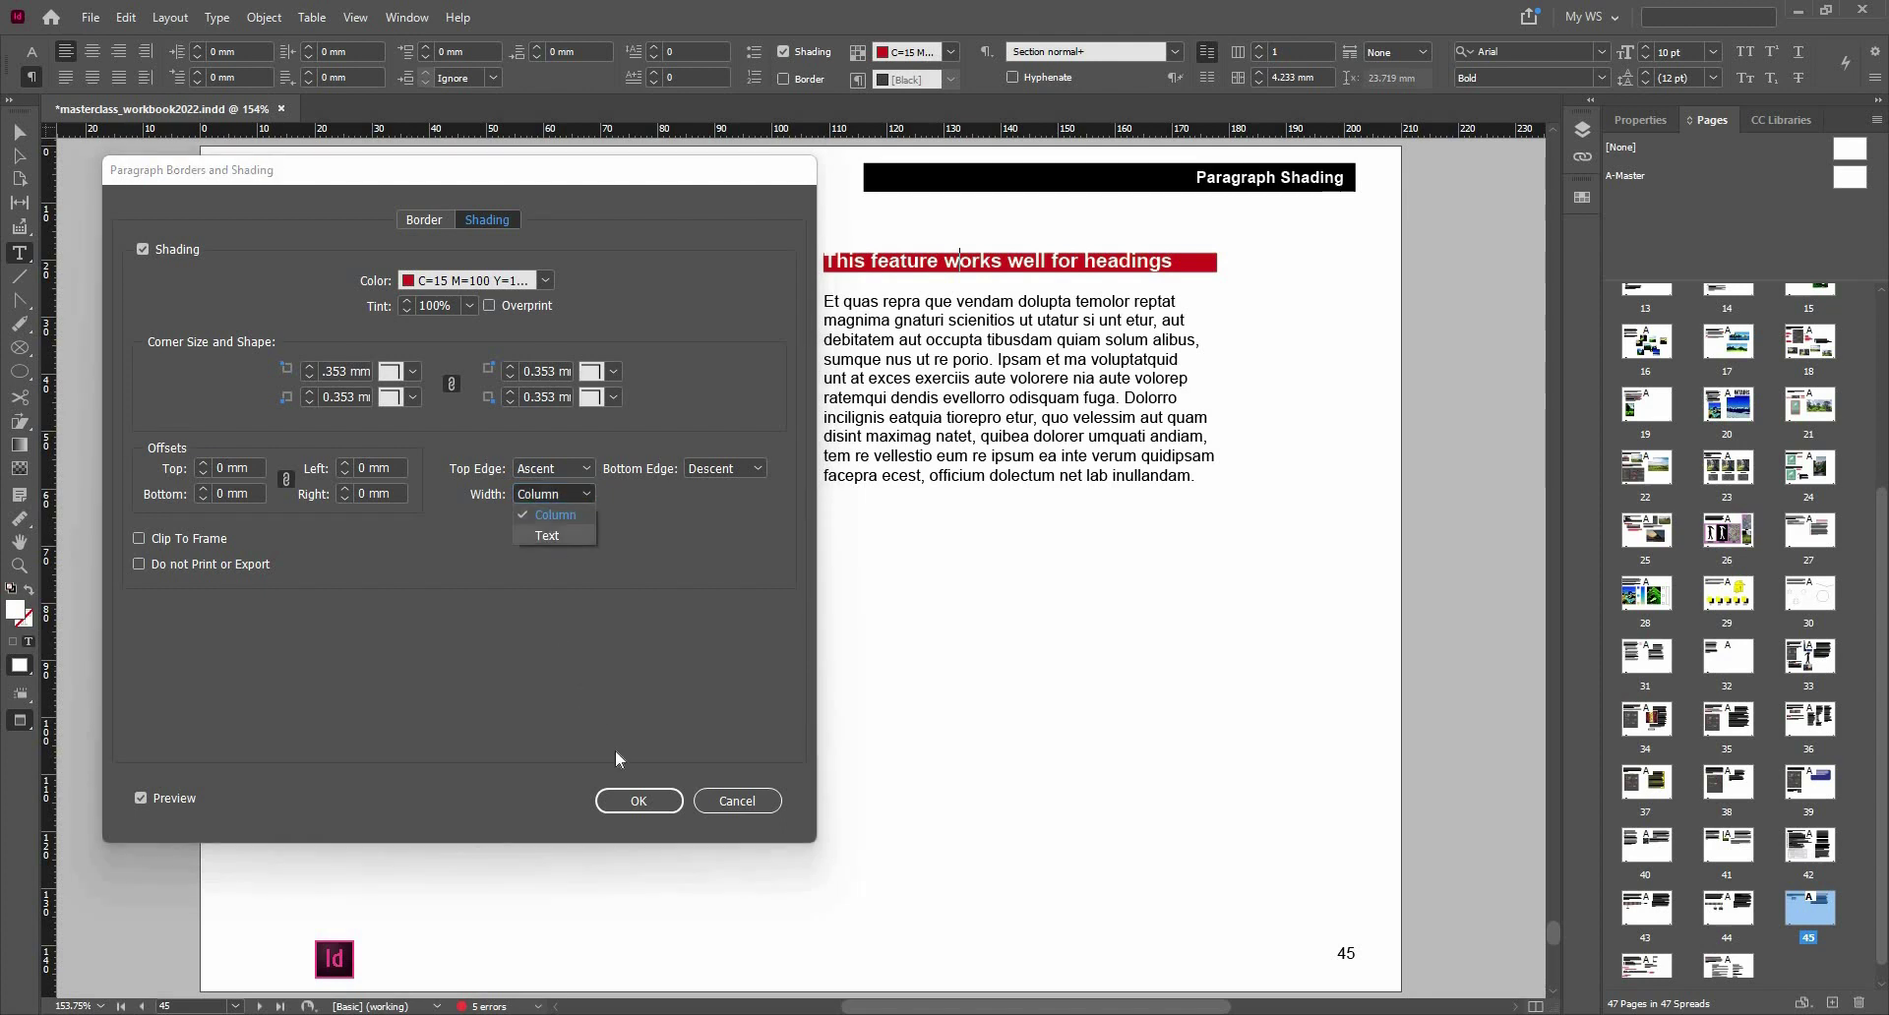
left_click(666, 803)
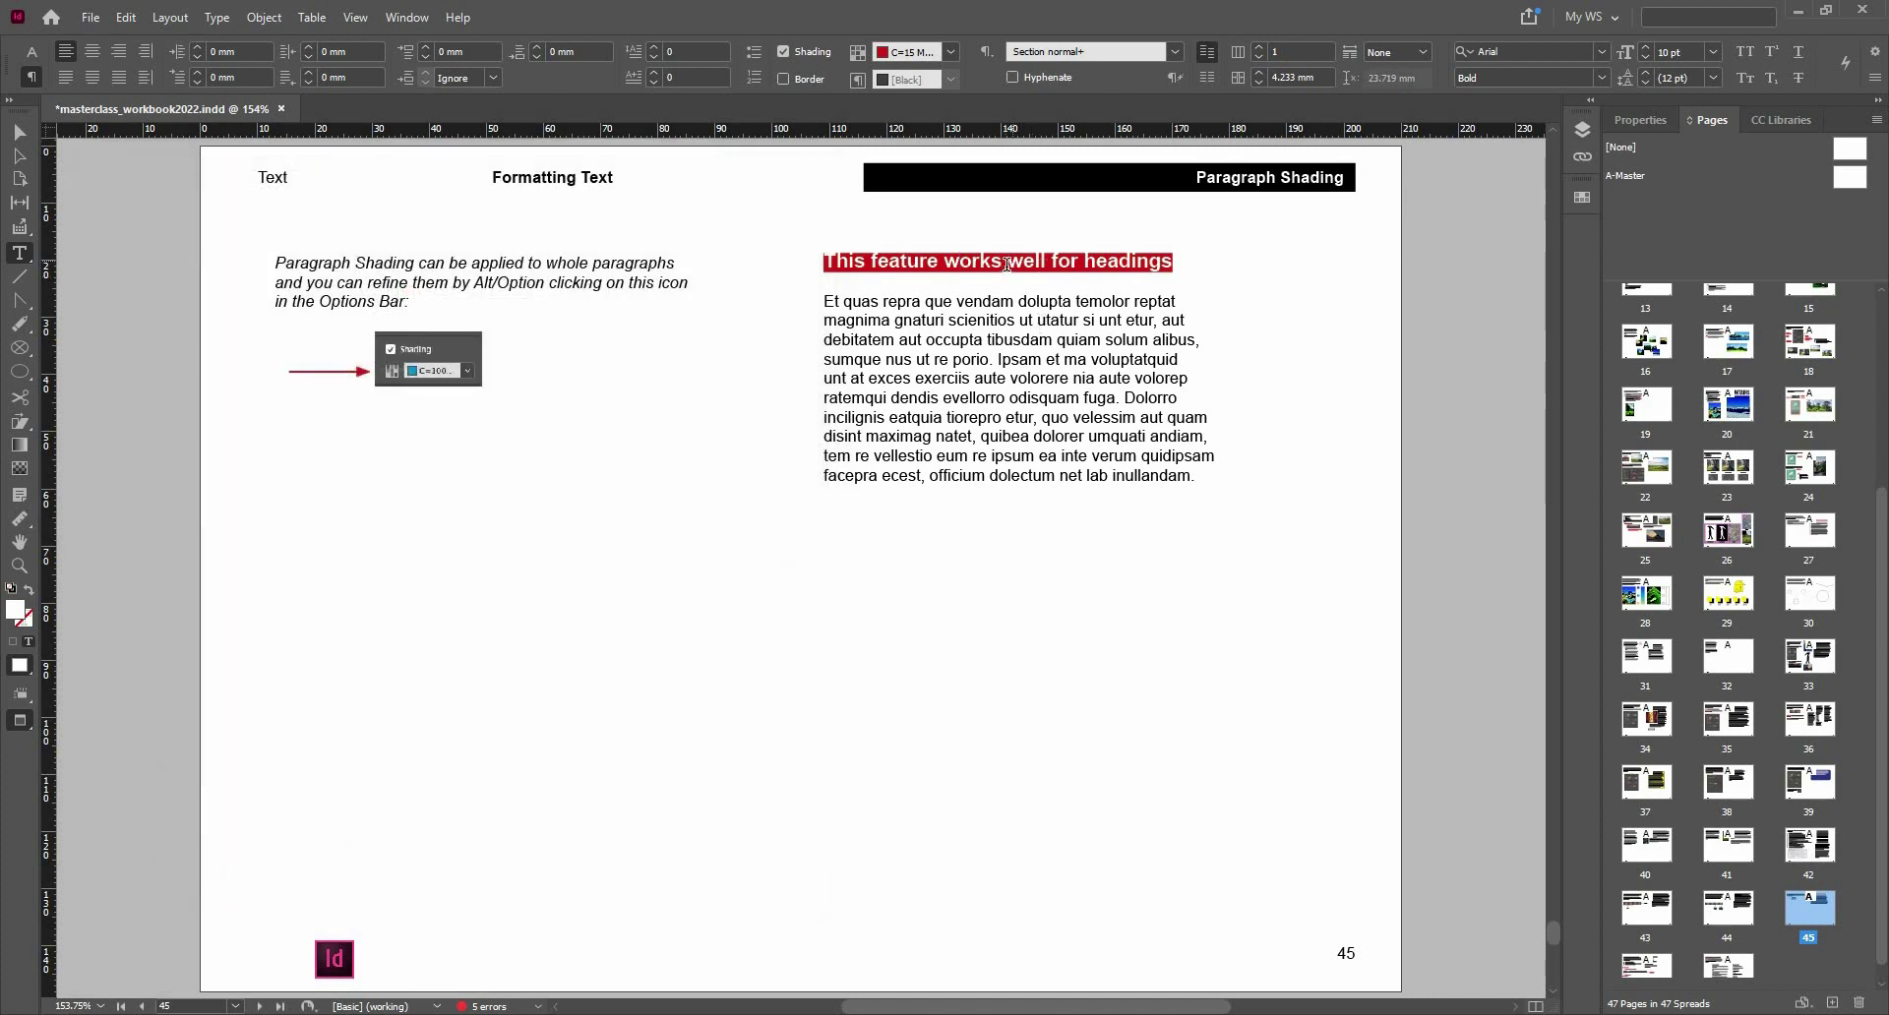
- Insert a forced line break before "well" so the heading runs over two lines within the same paragraph
left_click(1008, 264)
key("shift+Return")
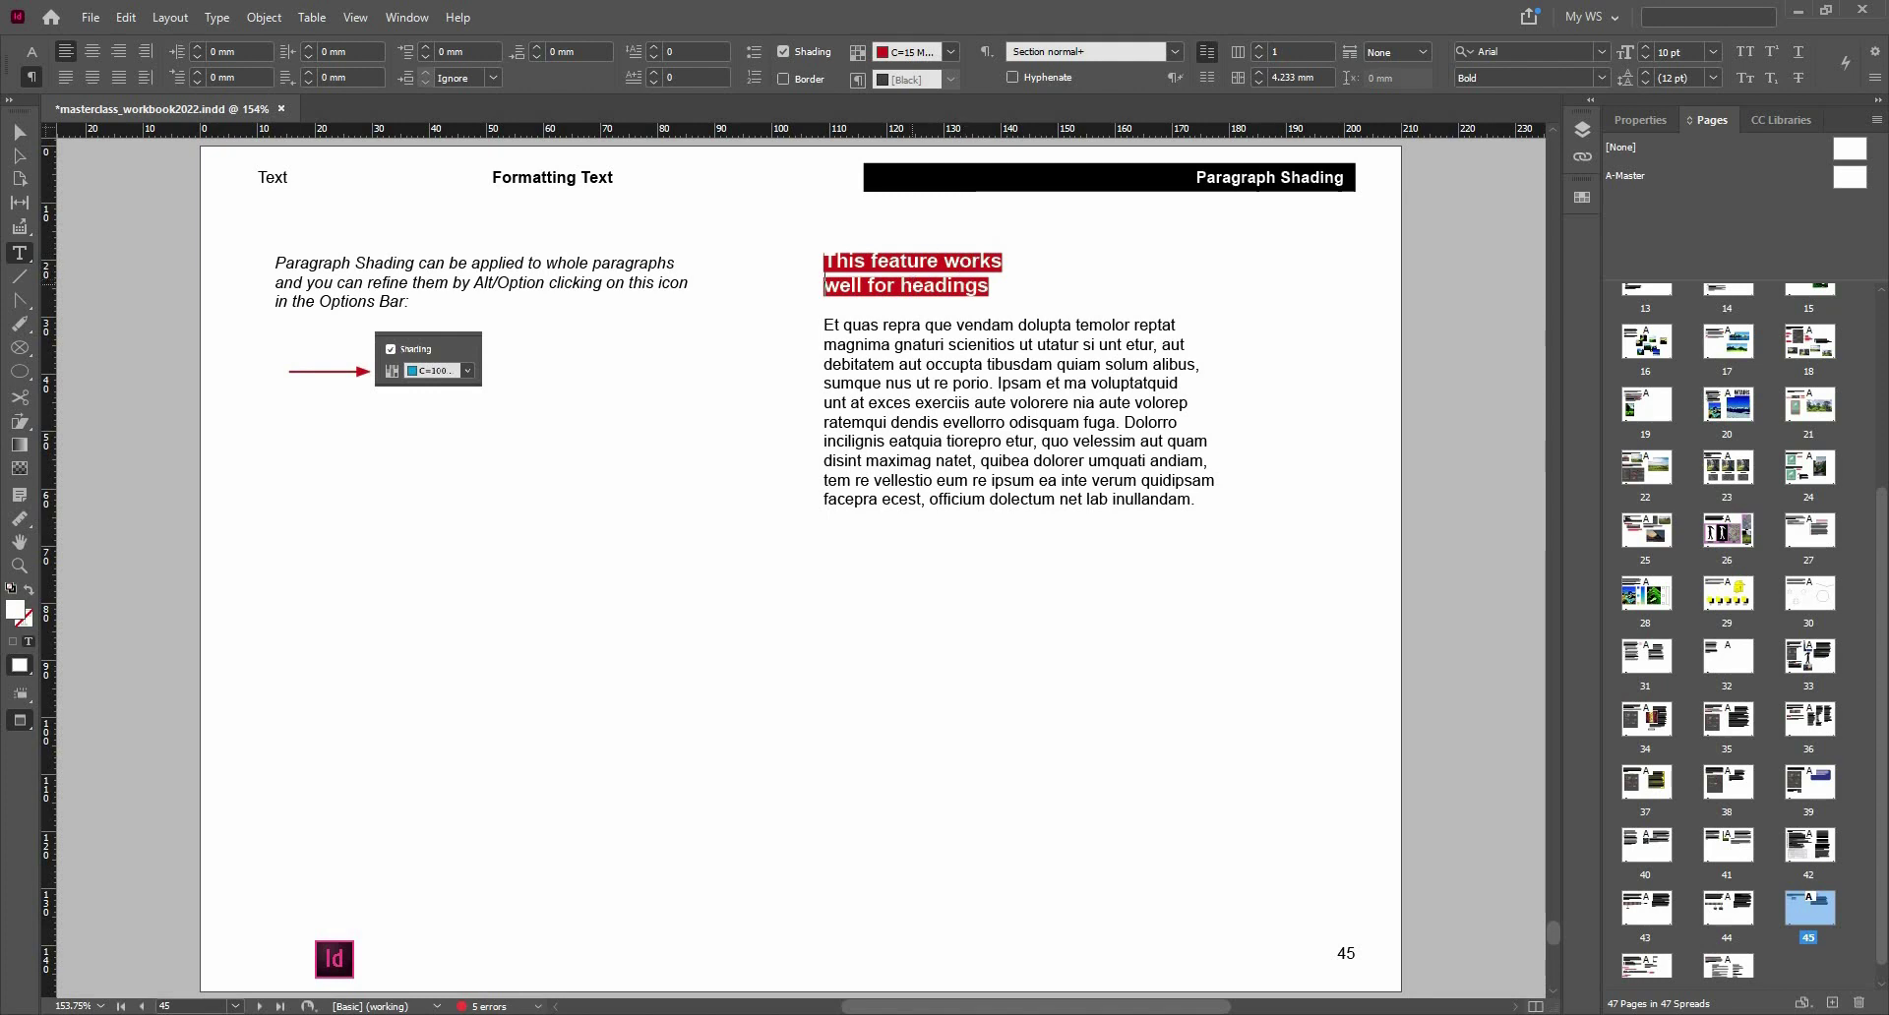
key("BackSpace")
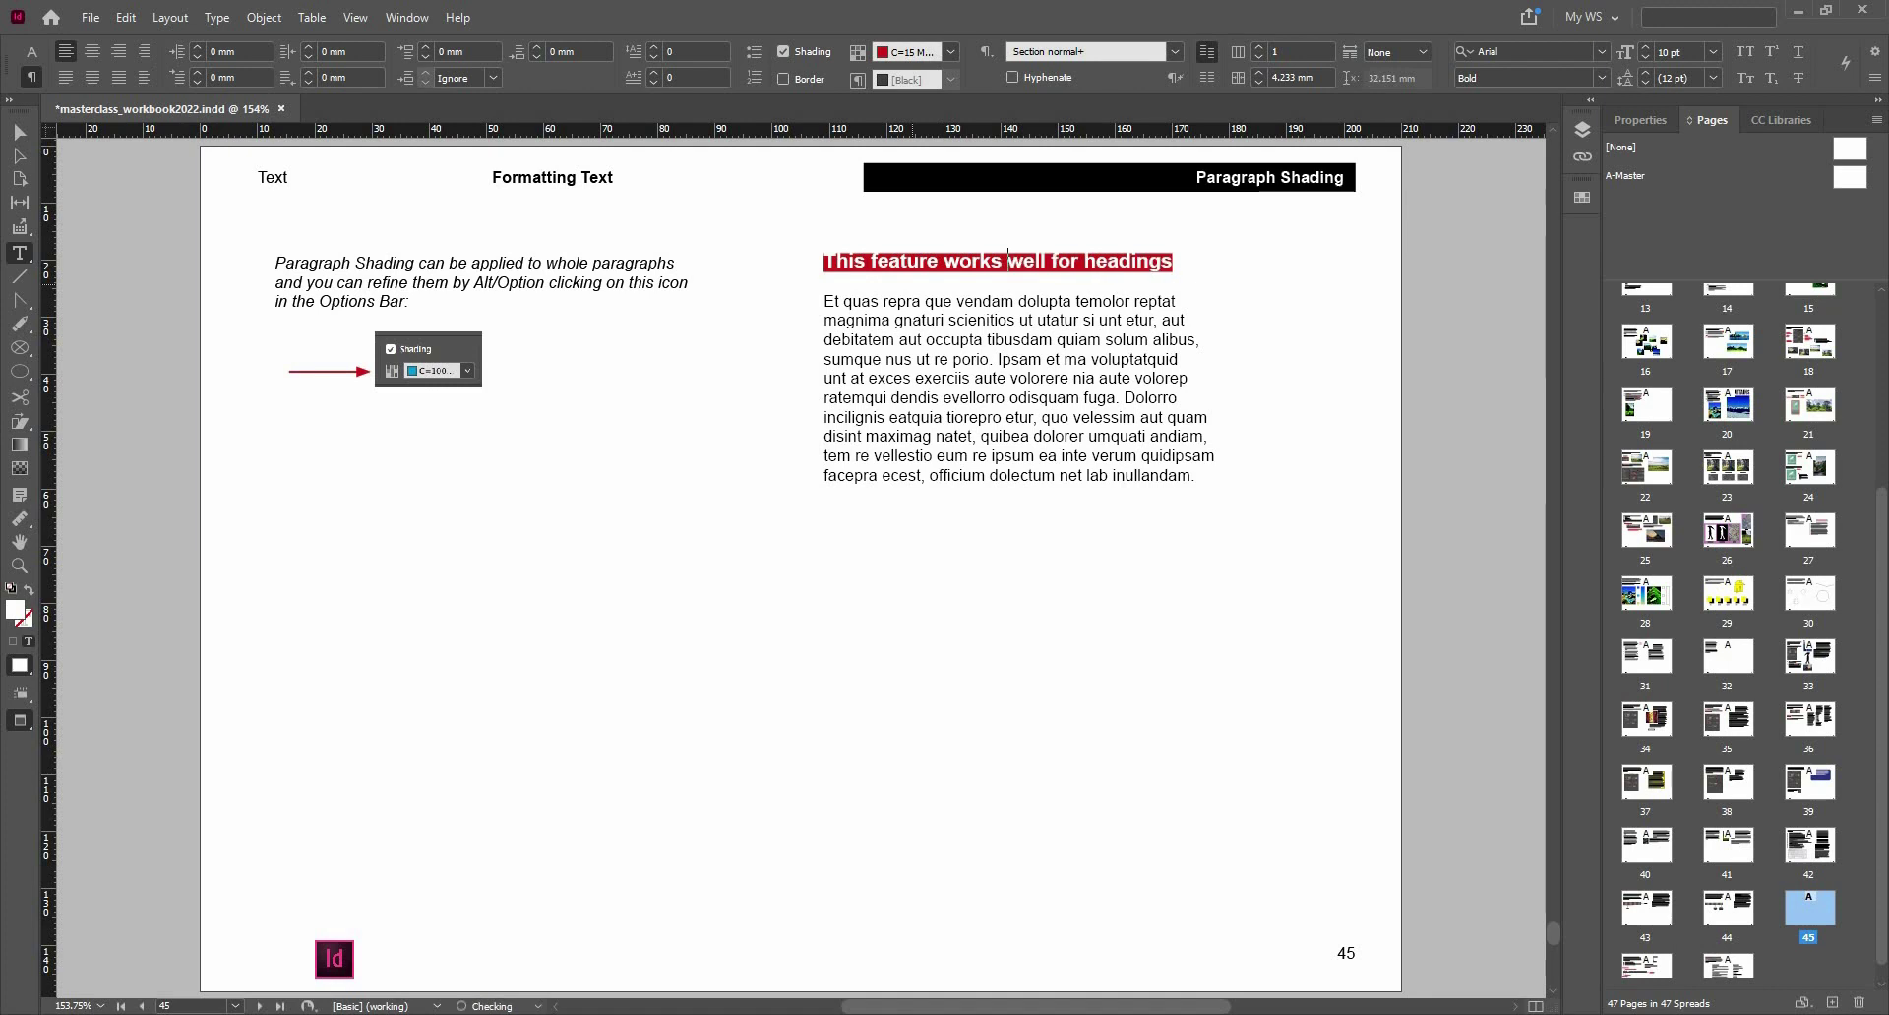
key("ctrl+Return")
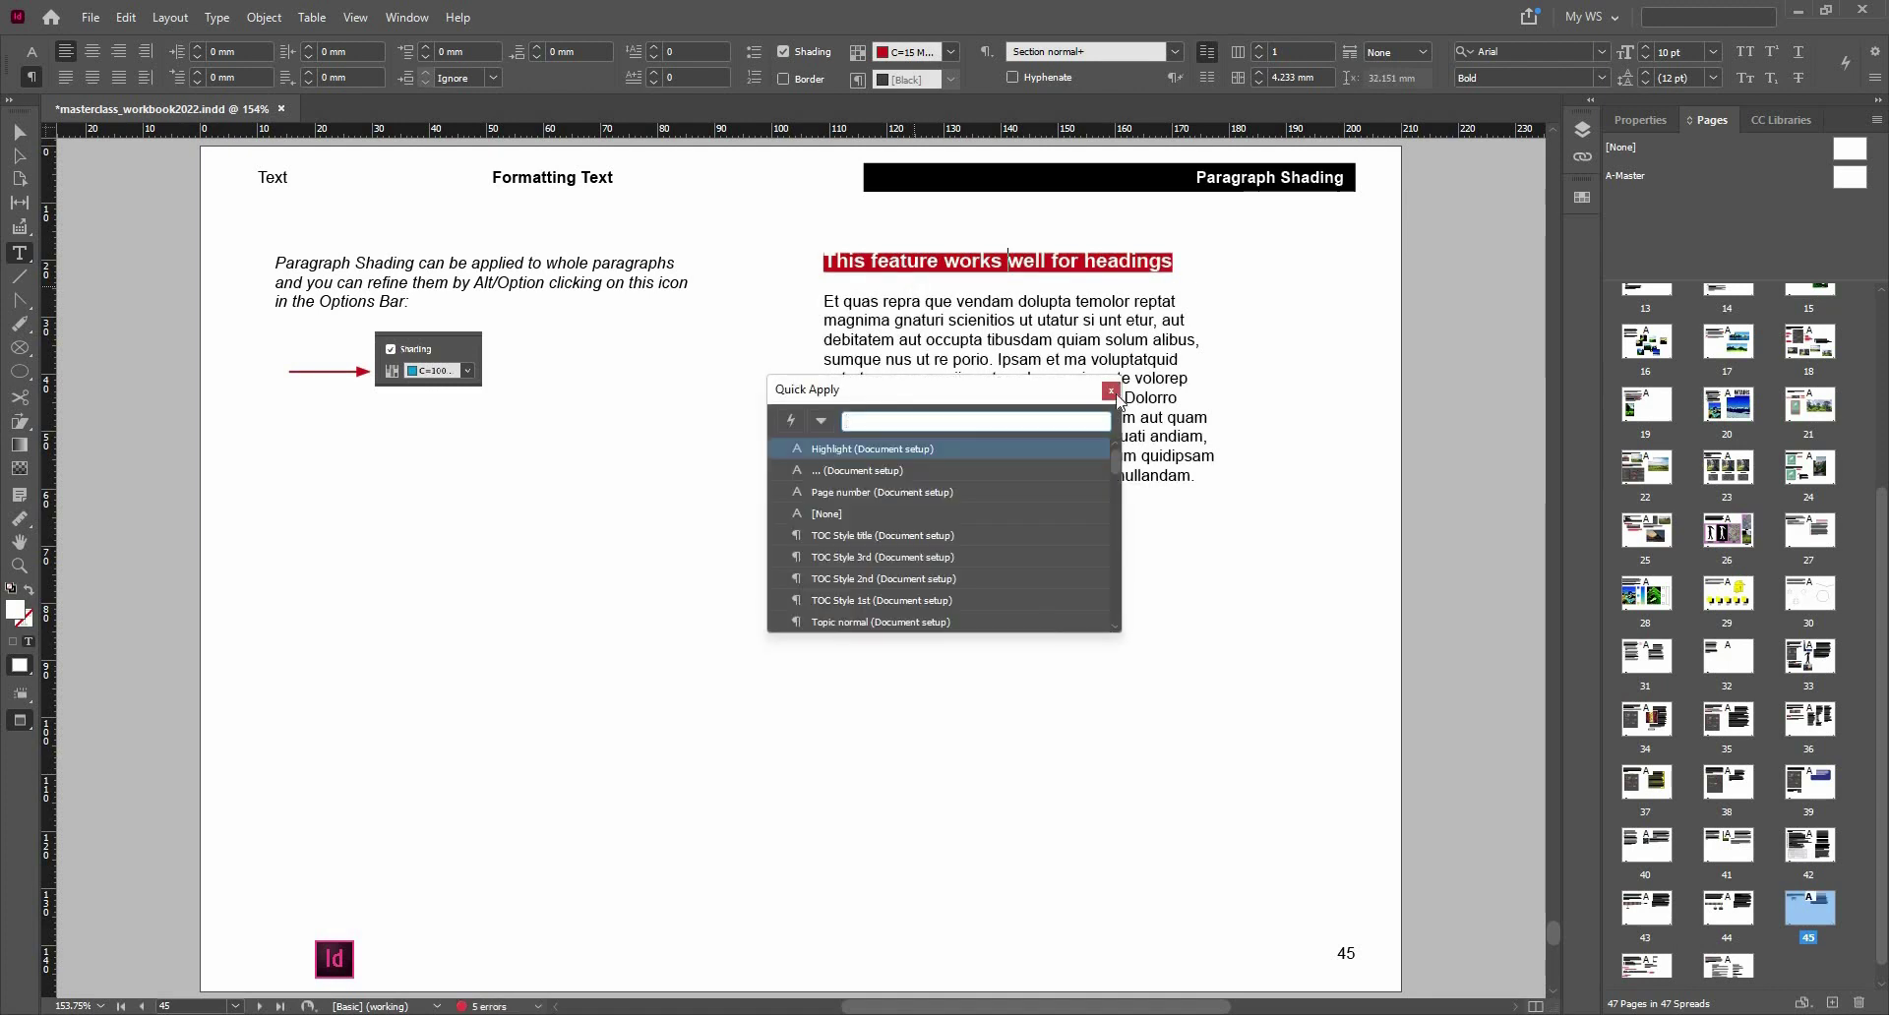
left_click(1111, 391)
key("shift+Return")
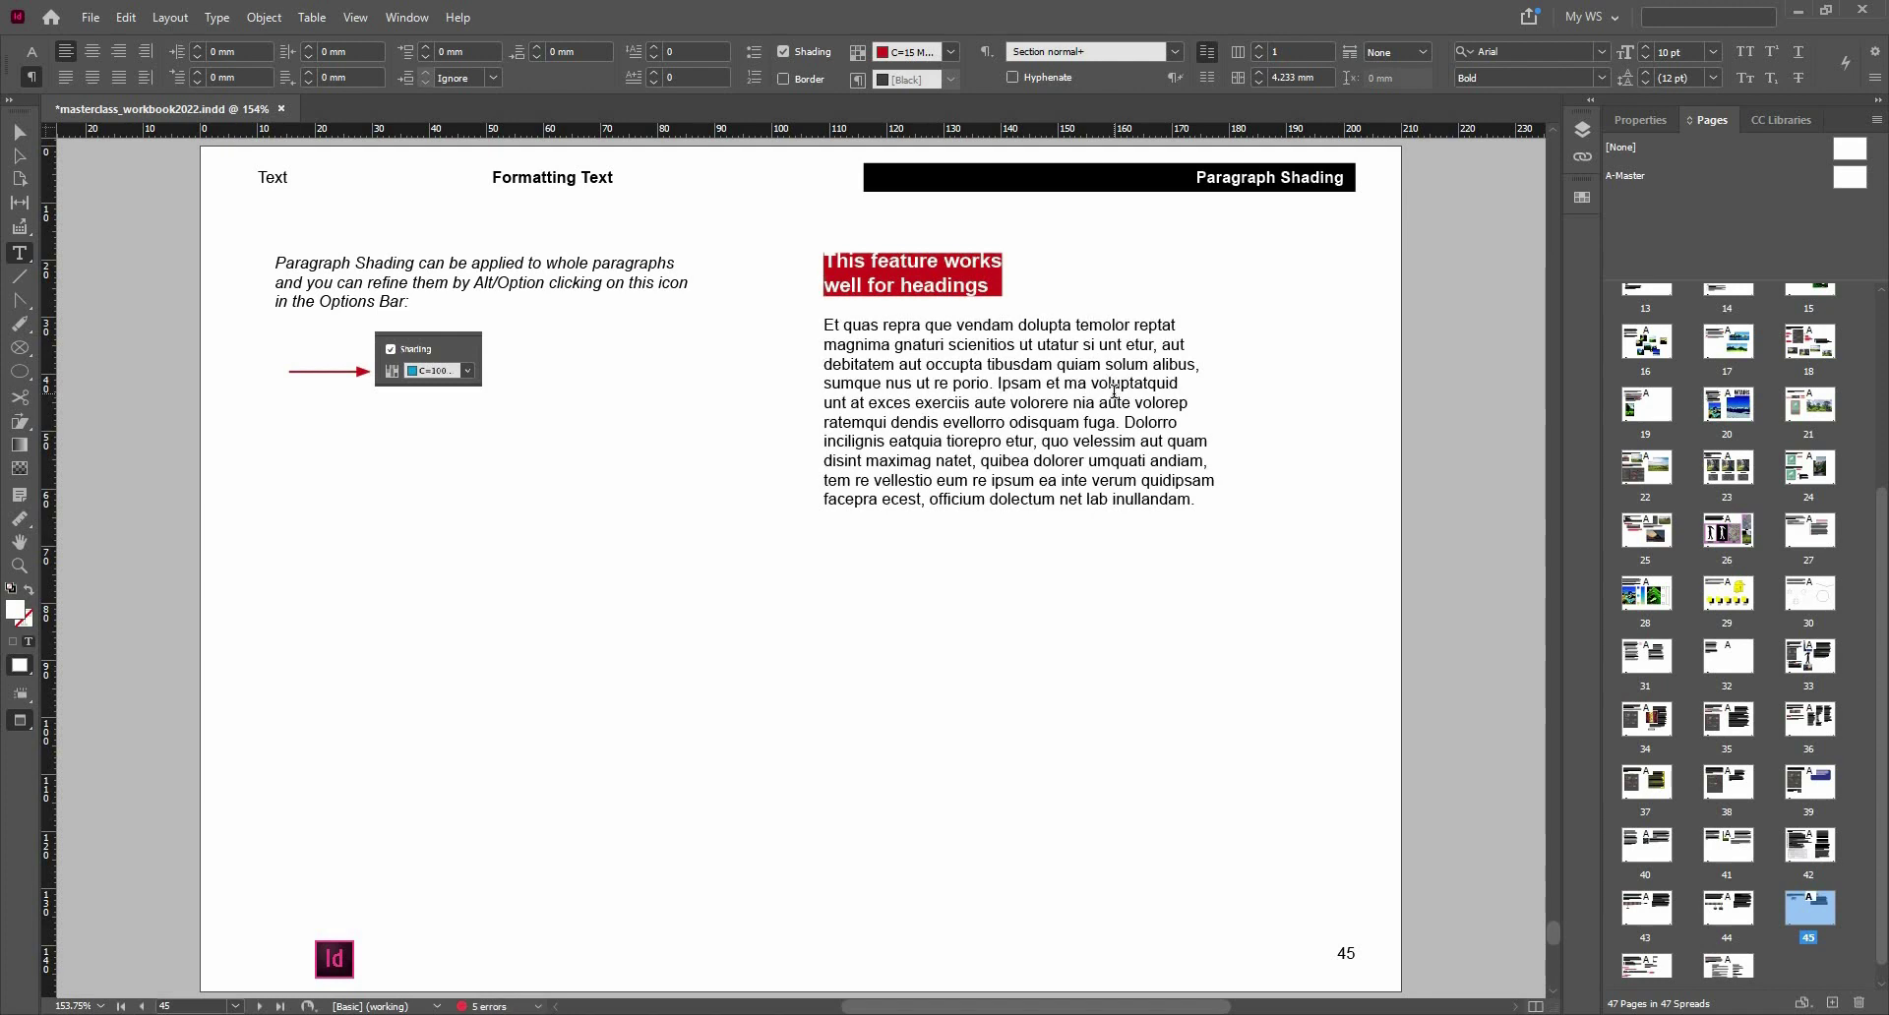
- Set the linked top, bottom, left and right offsets of the heading's shading to 2 mm
left_click(859, 66, "alt")
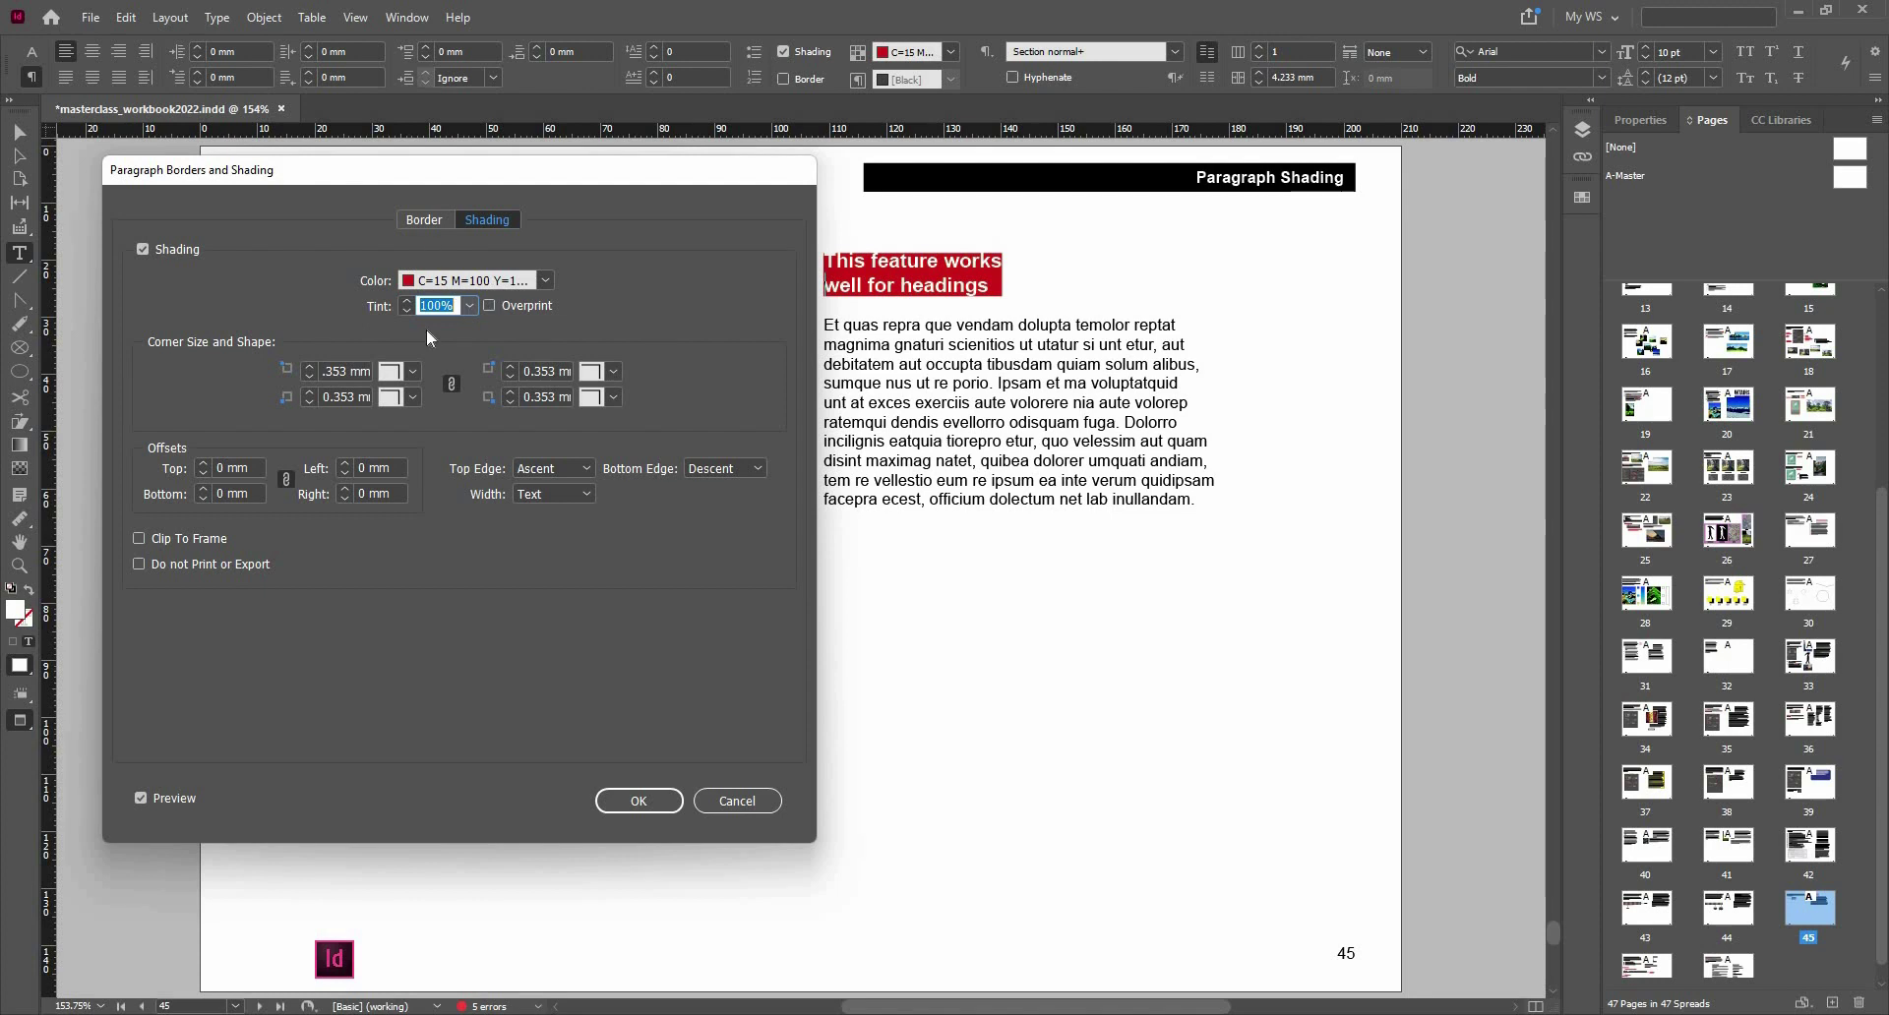
left_click(202, 462)
left_click(203, 462)
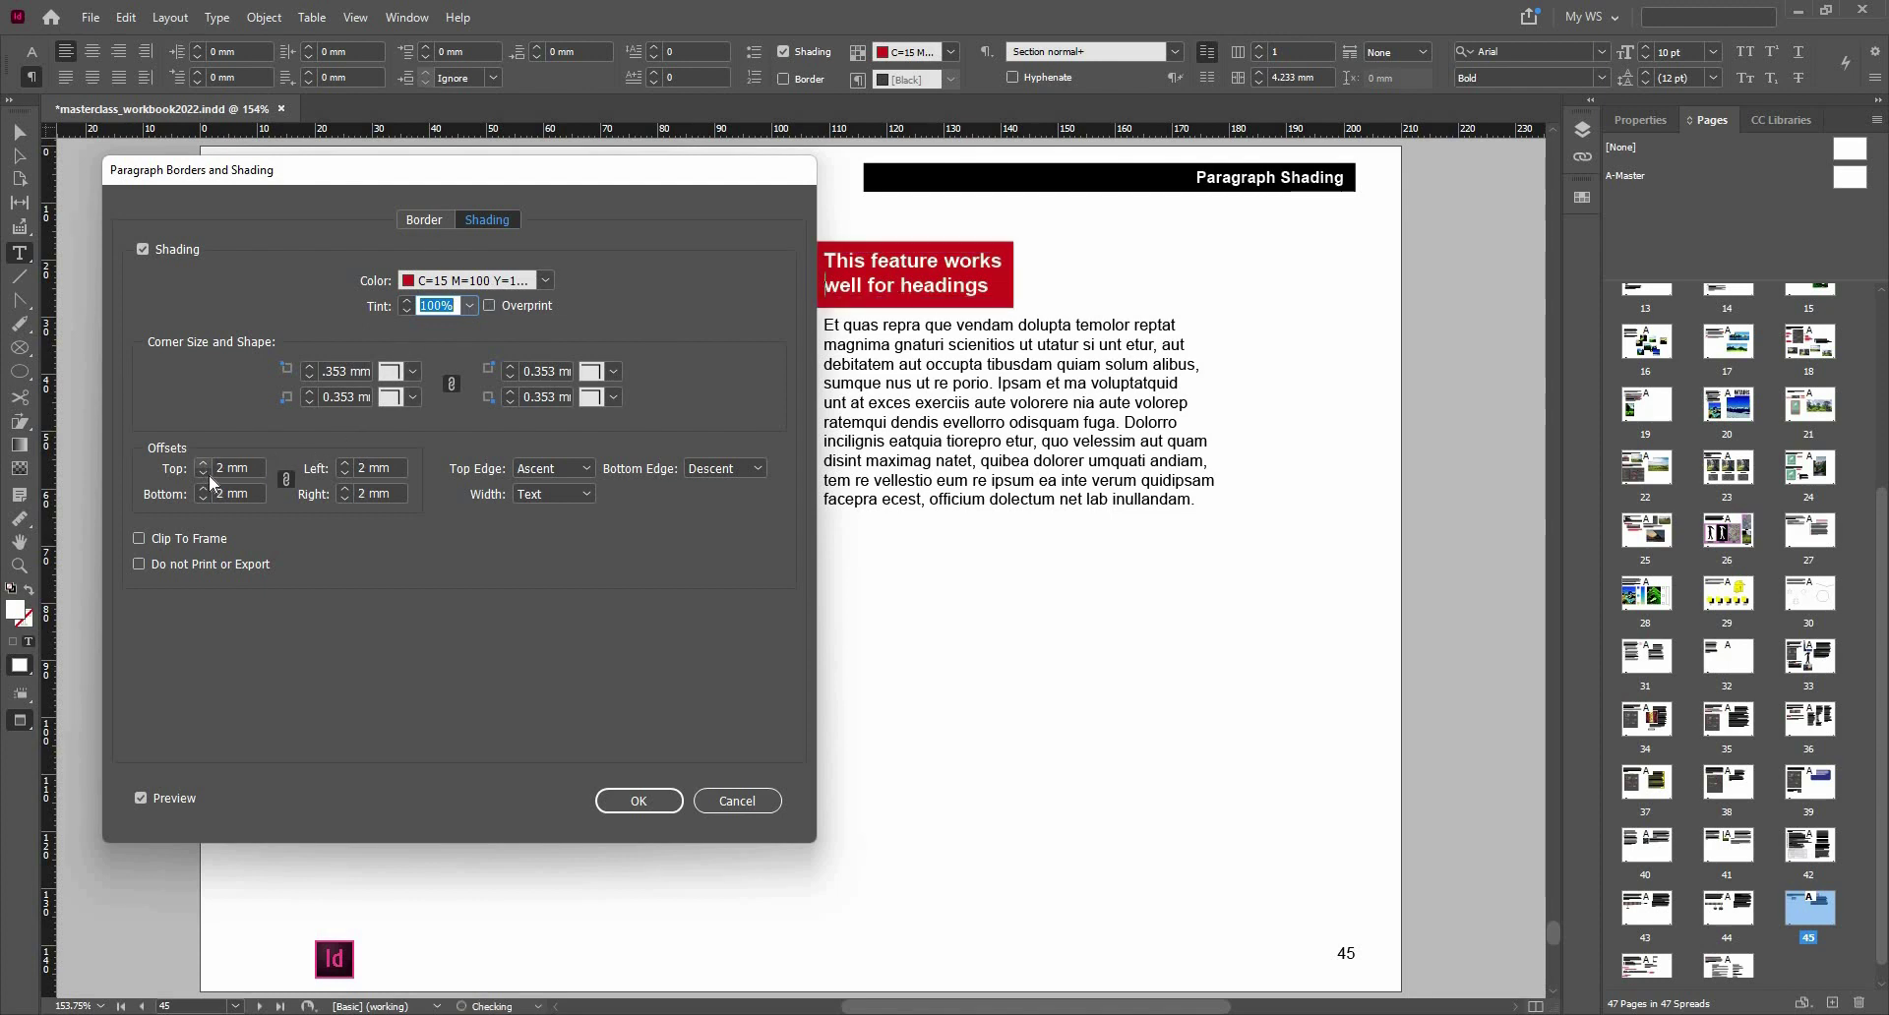
left_click(207, 470)
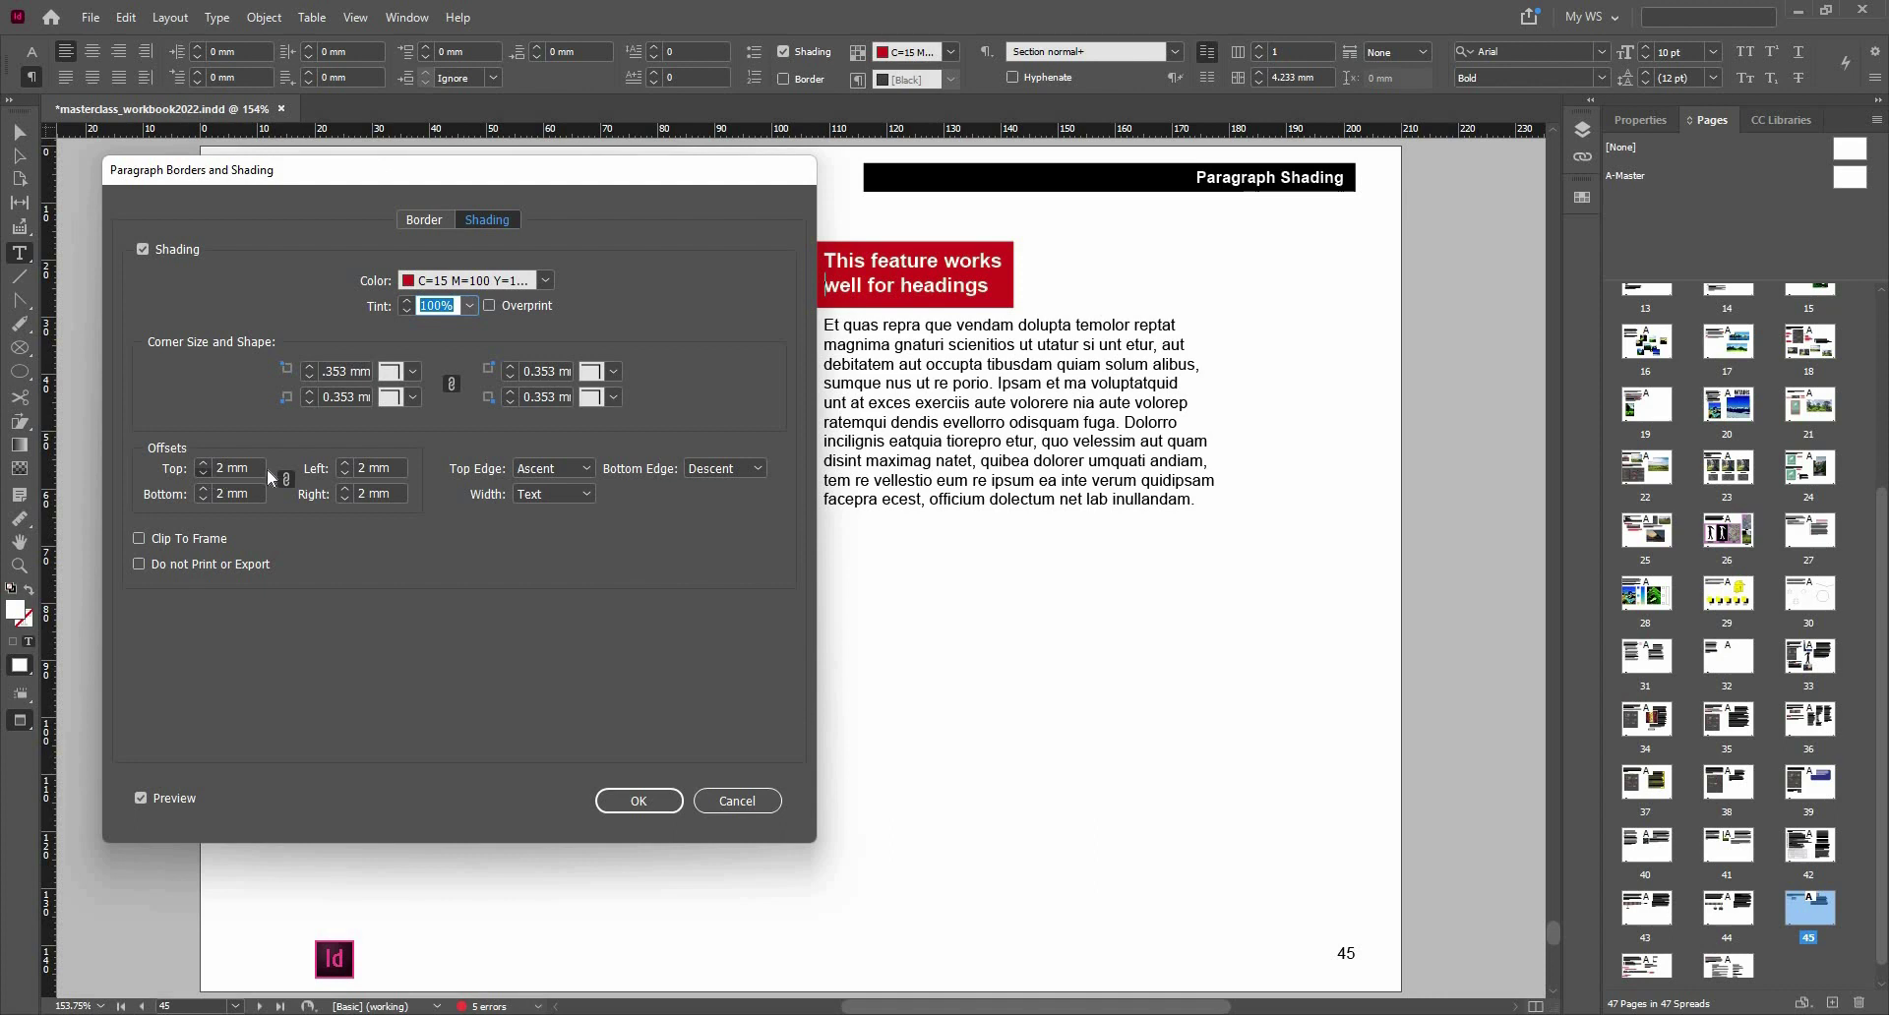
left_click(344, 463)
left_click(204, 469)
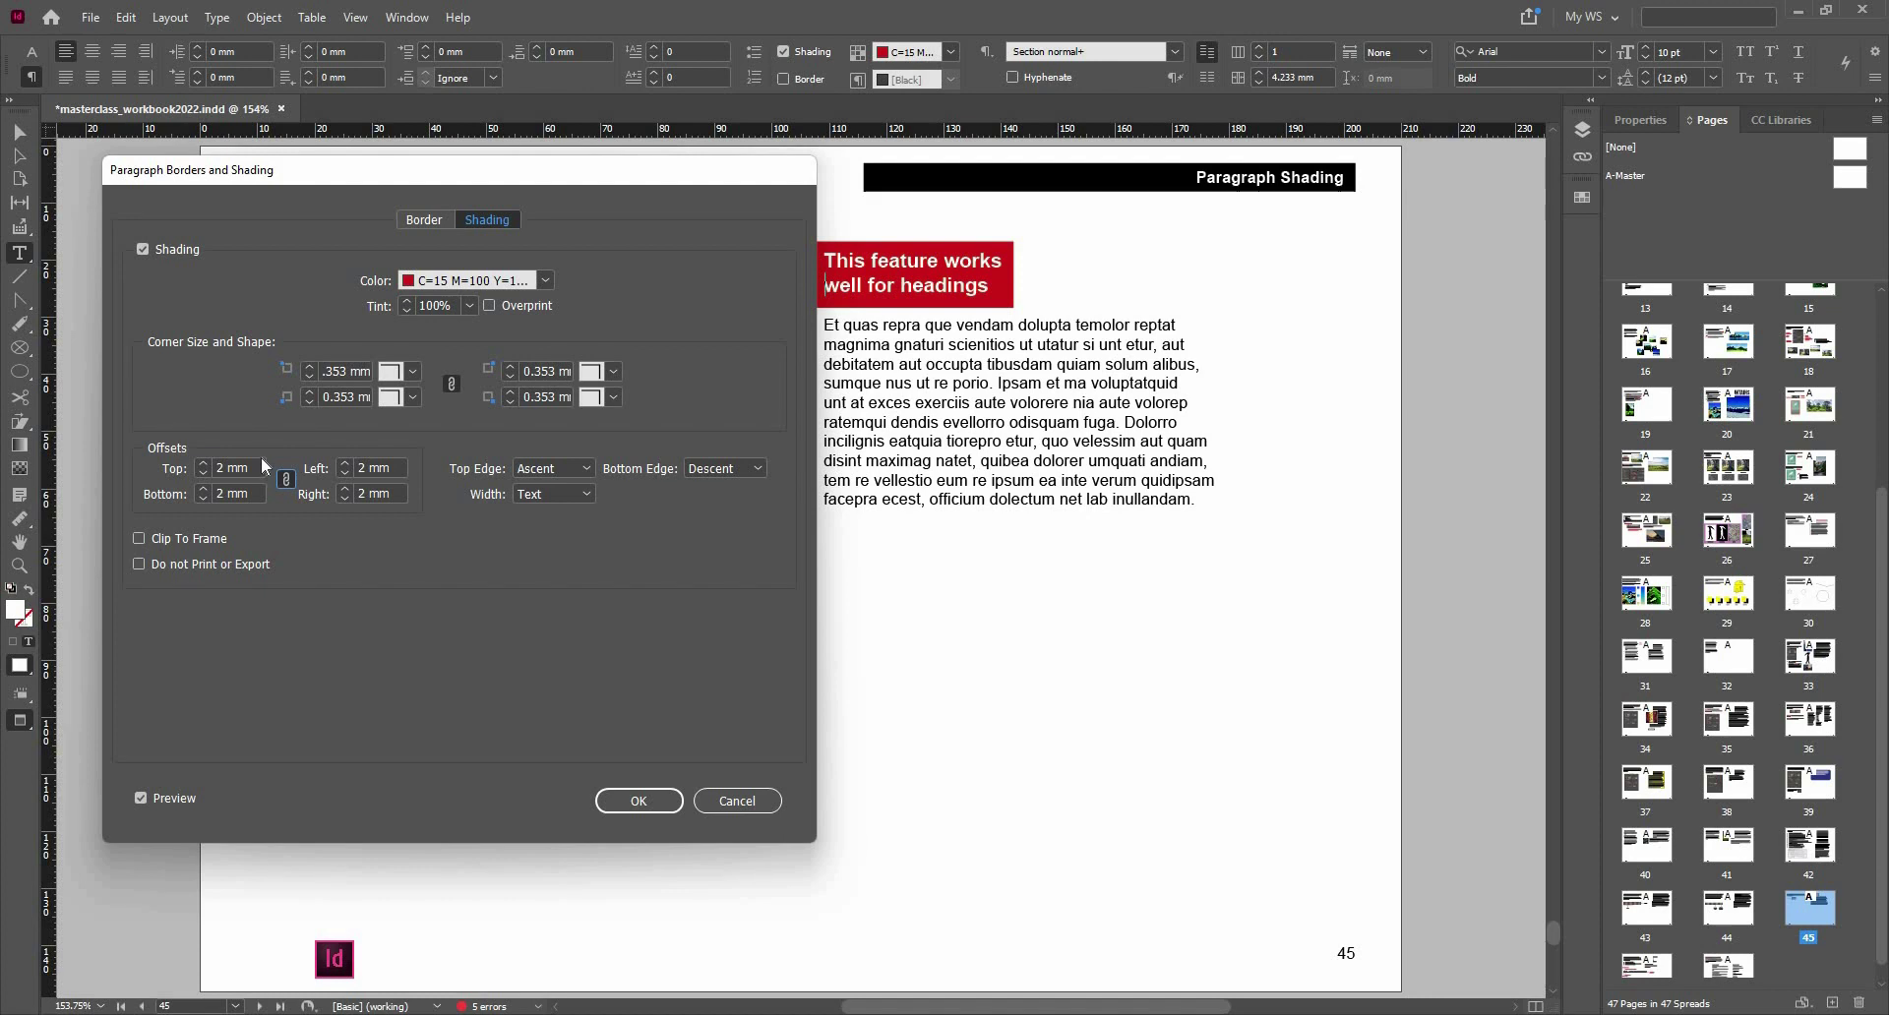
- Try Baseline as the bottom edge of the heading's shading, and return it to Descent
left_click(703, 472)
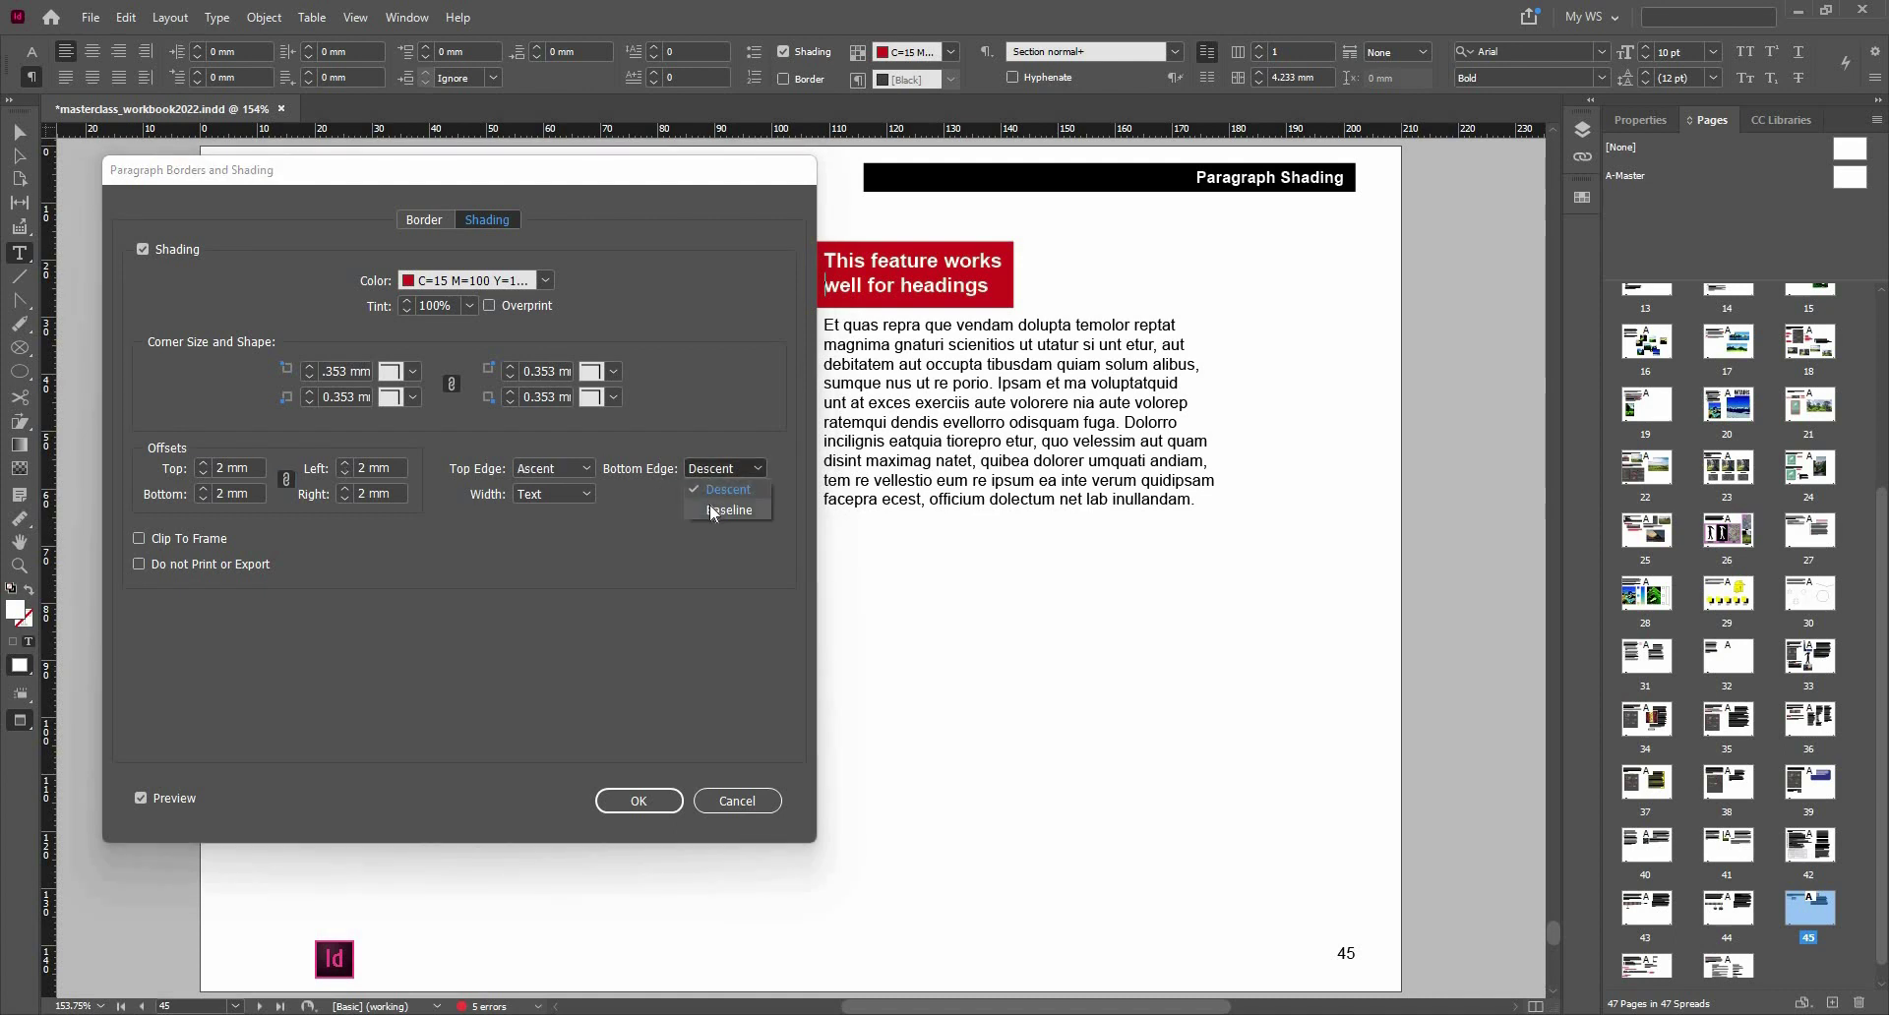
left_click(712, 510)
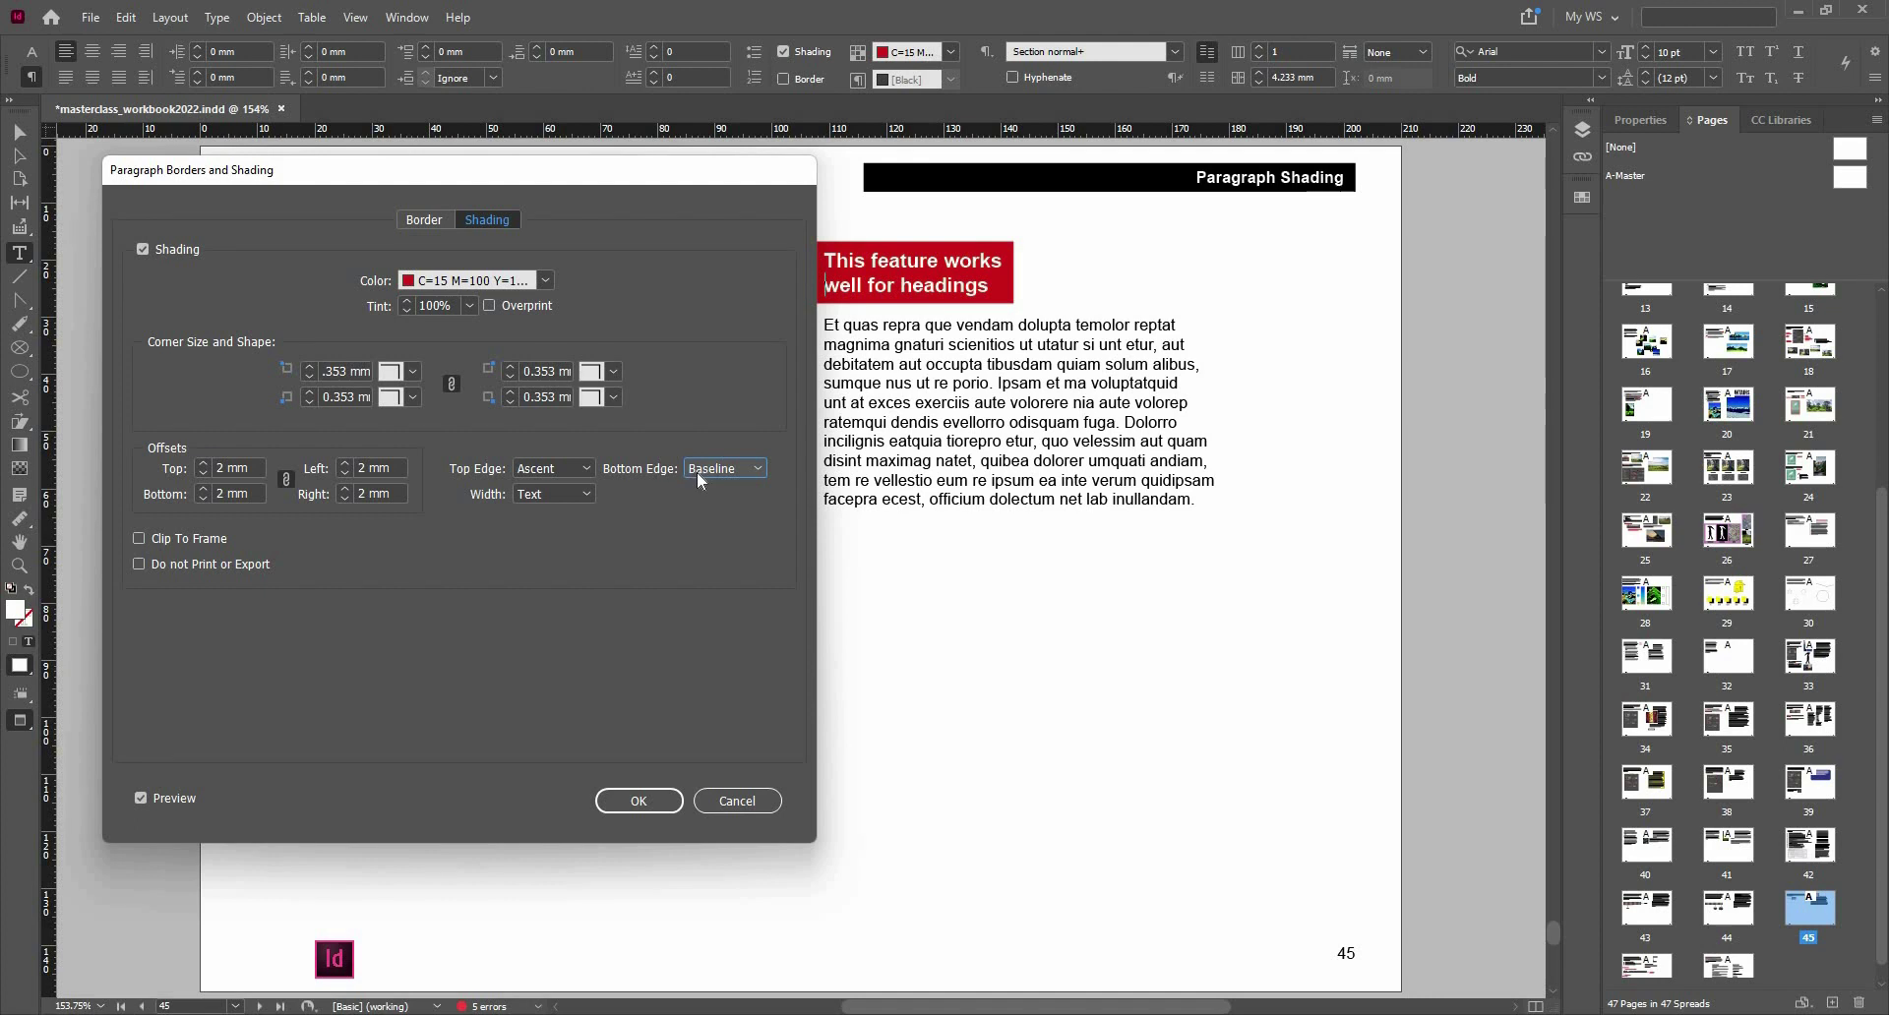
left_click(700, 470)
- Try Baseline and Leading as the shading's top edge, return it to Ascent, and discard the shading changes
left_click(567, 470)
left_click(567, 470)
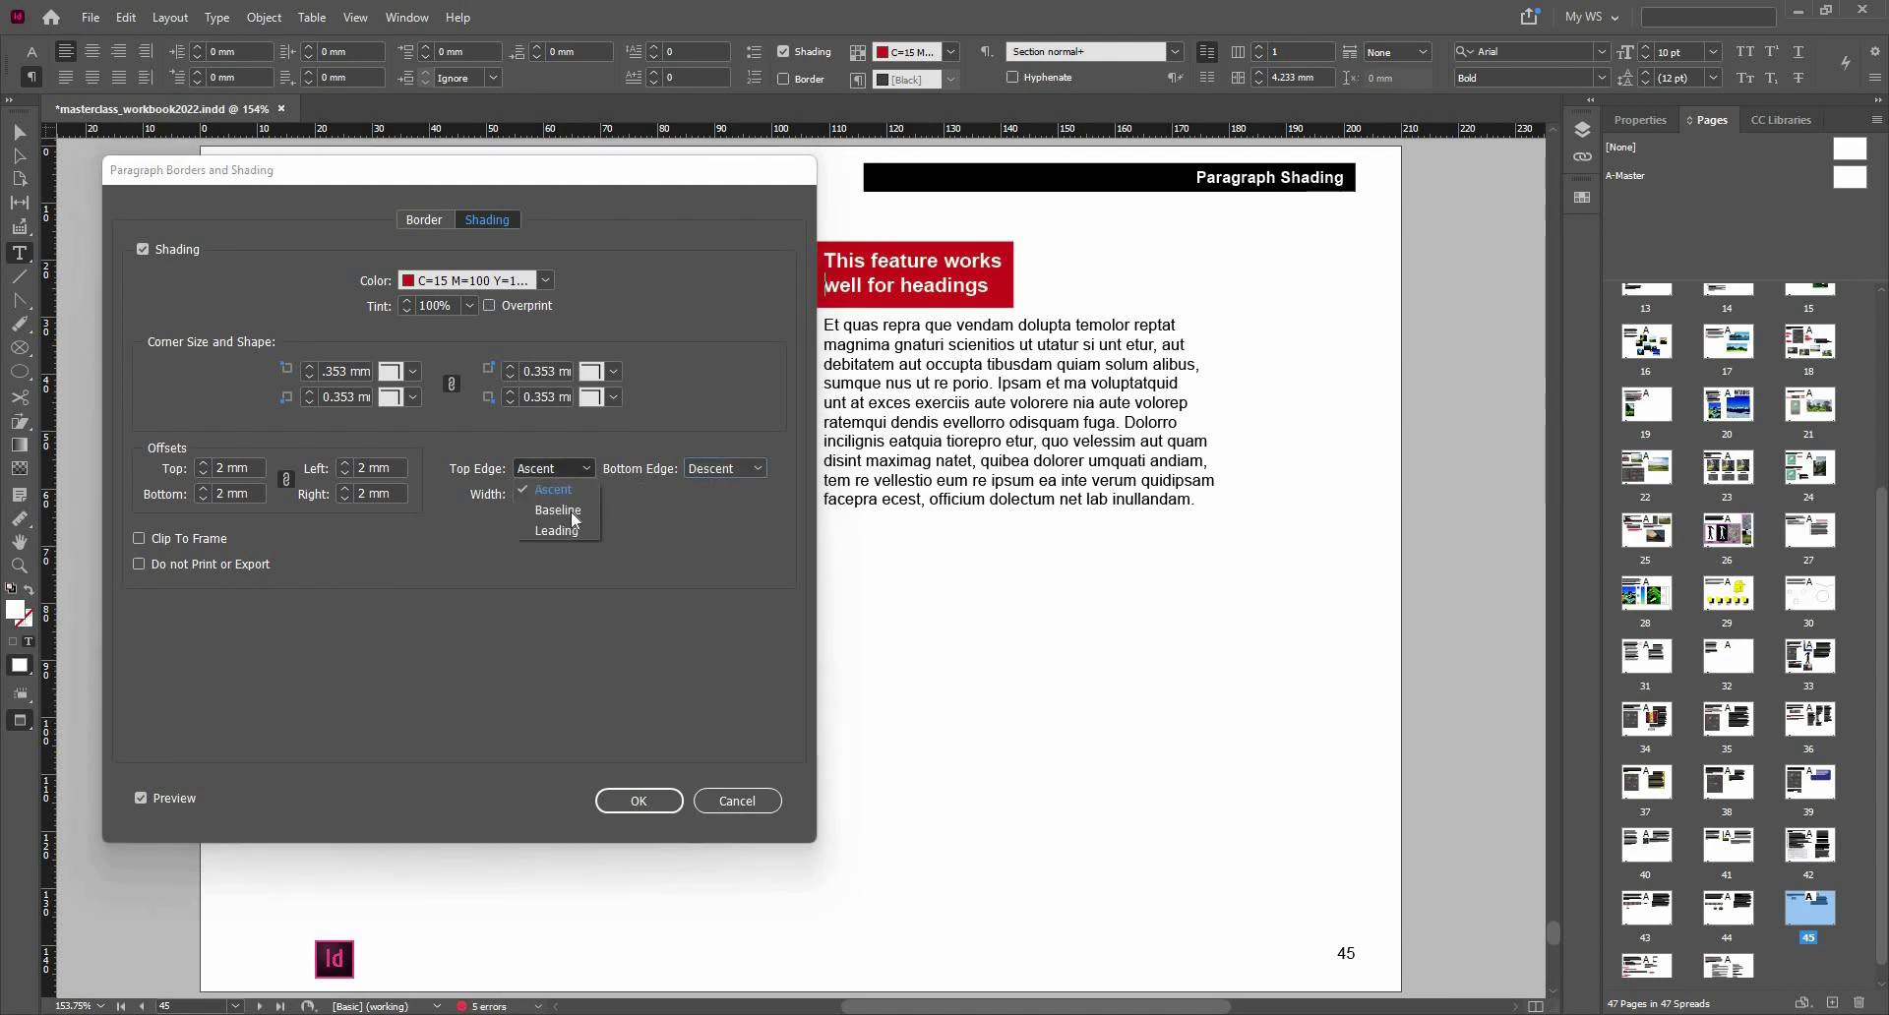
left_click(566, 488)
left_click(567, 470)
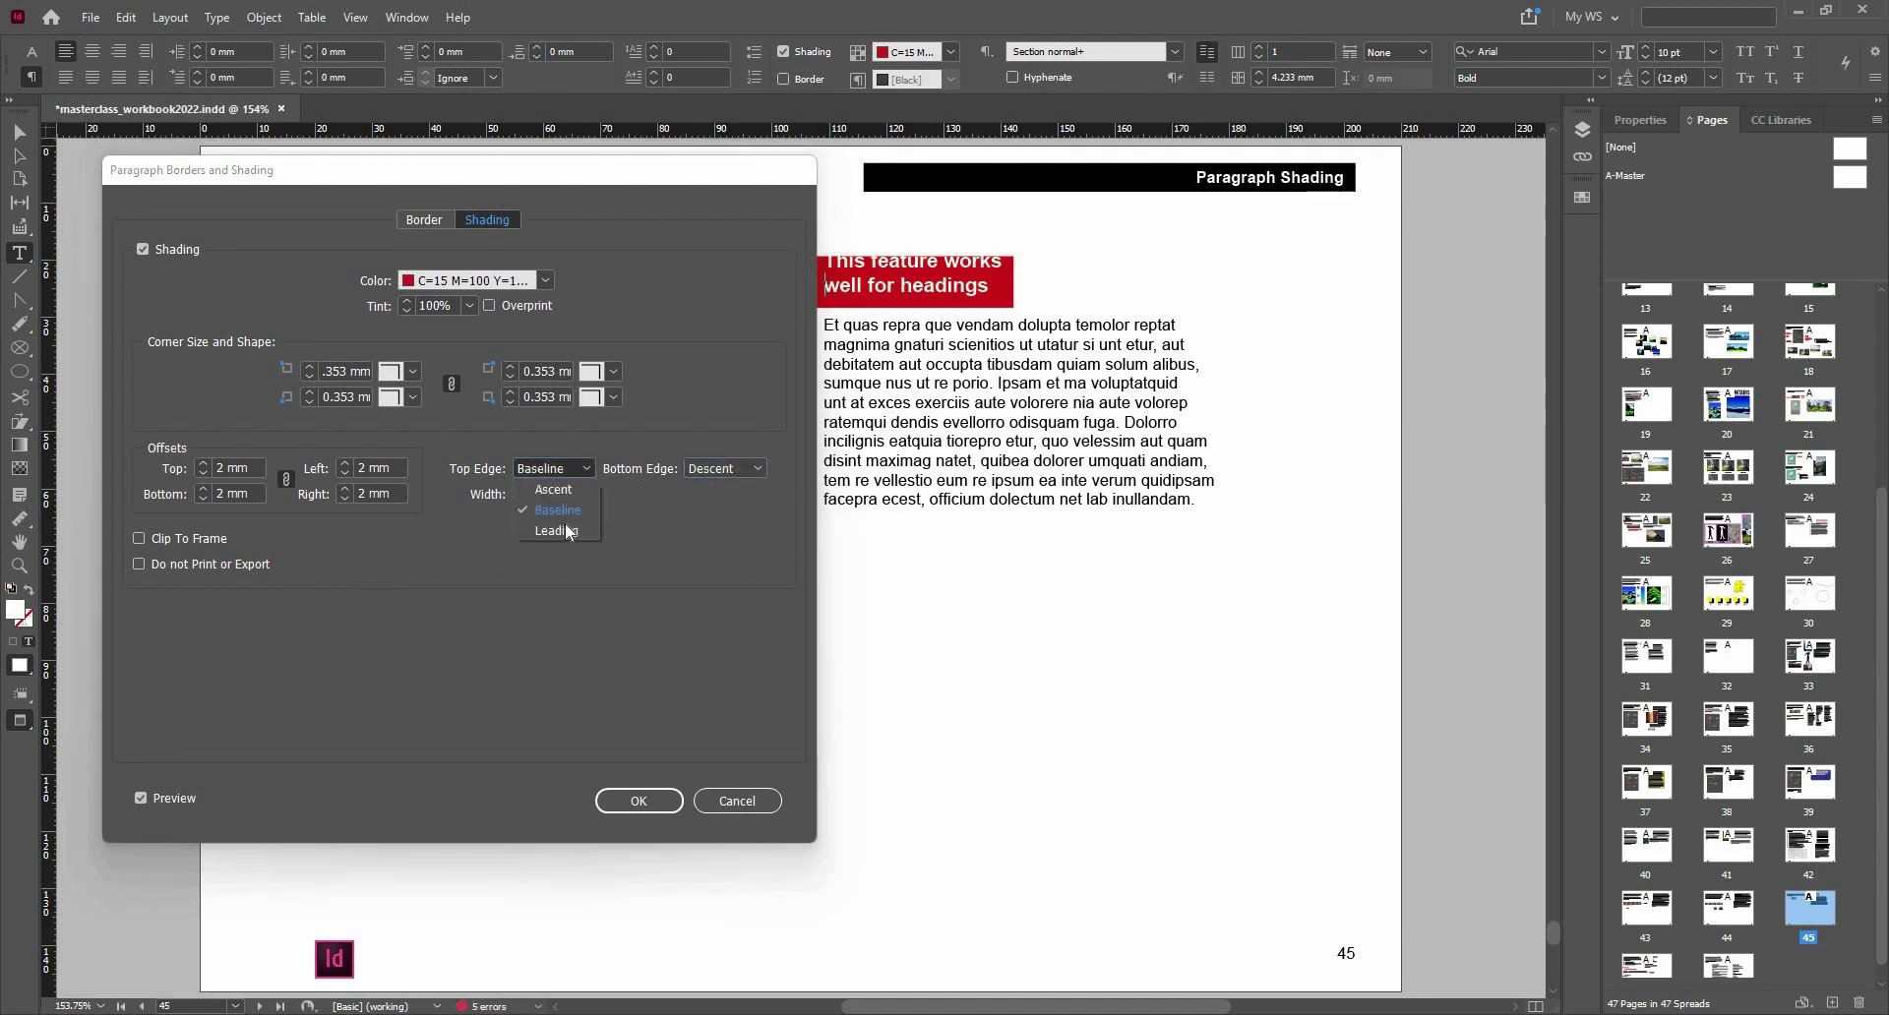
left_click(567, 487)
left_click(567, 493)
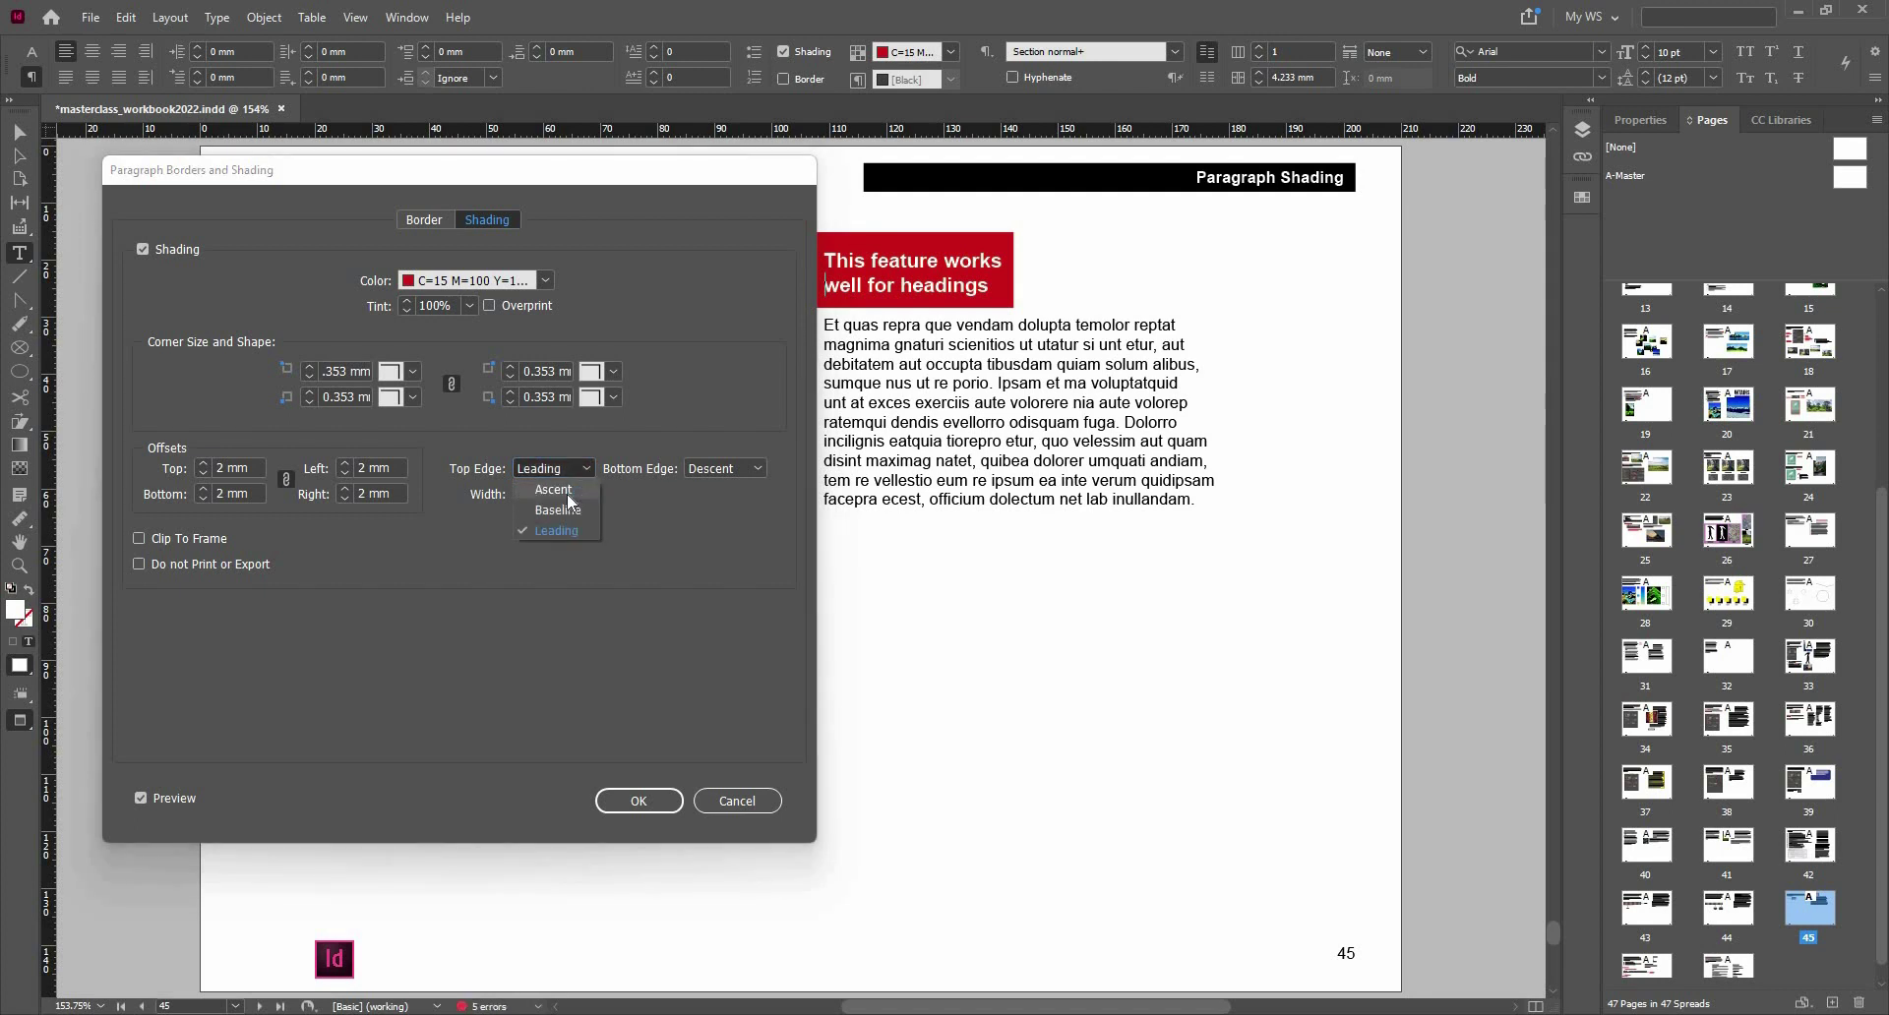
left_click(567, 493)
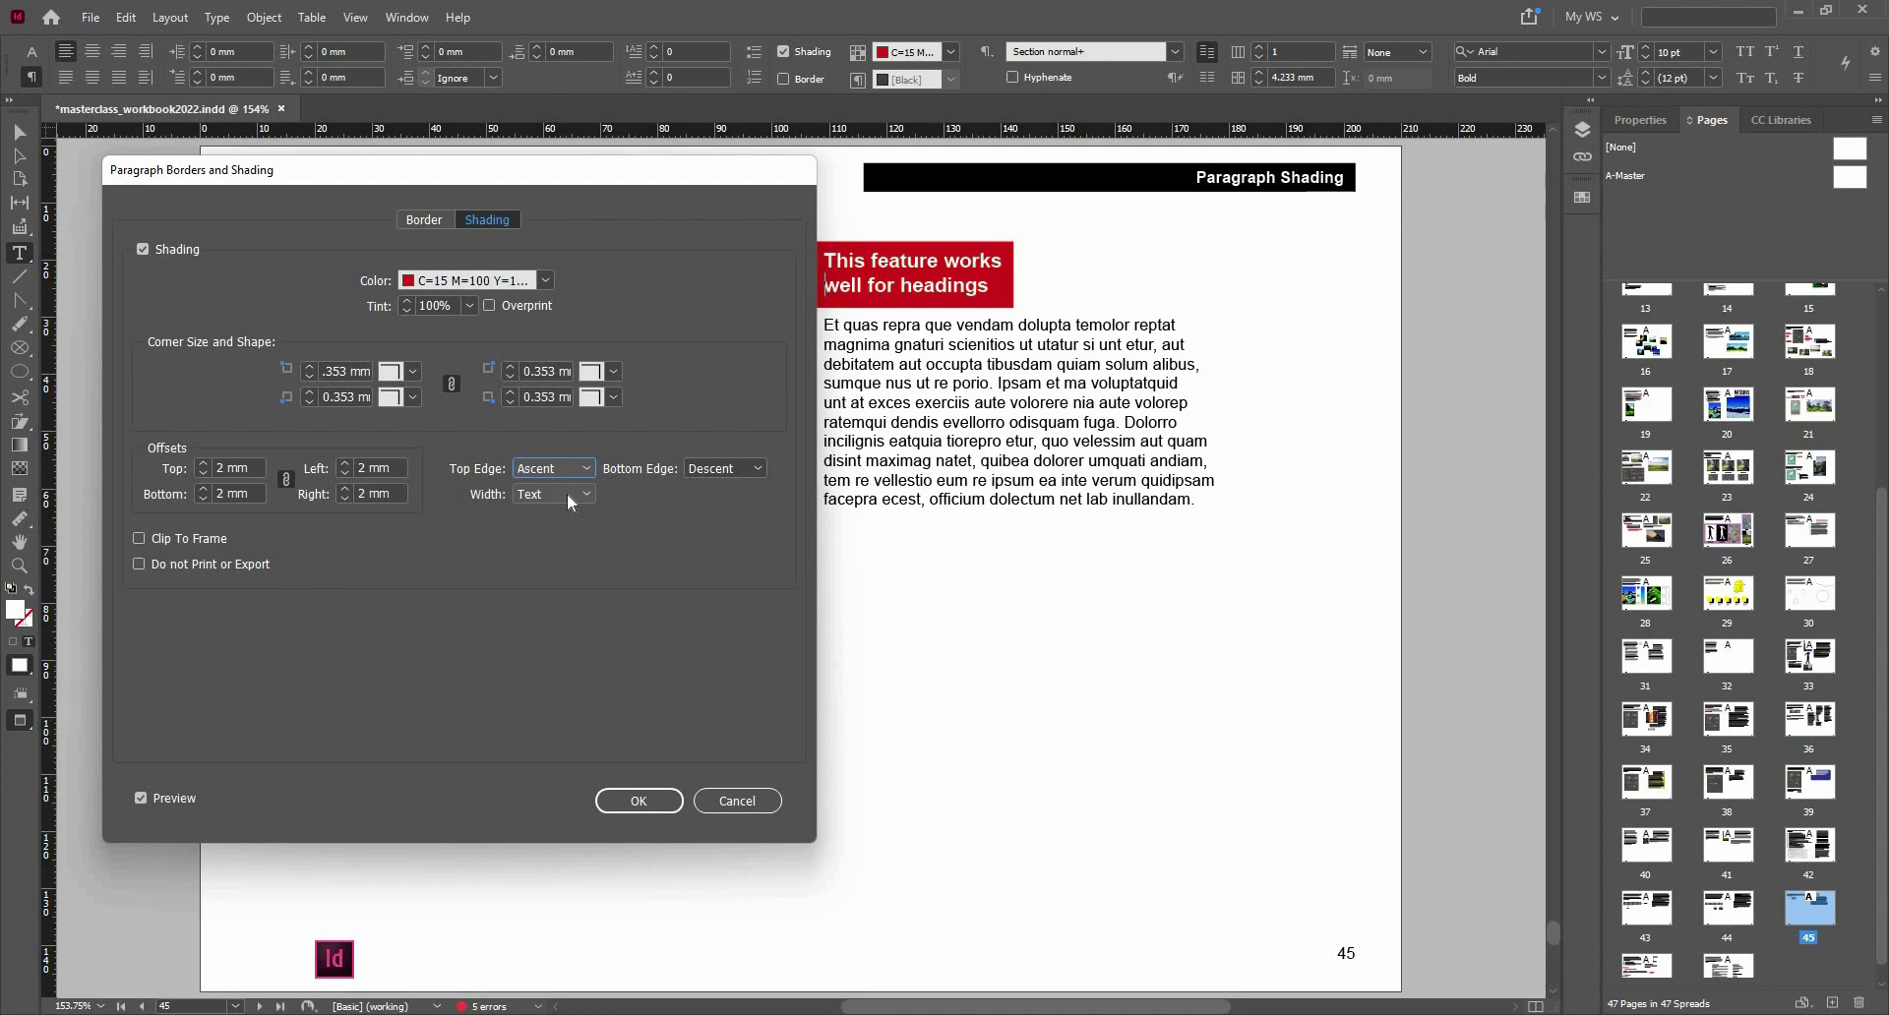
left_click(740, 799)
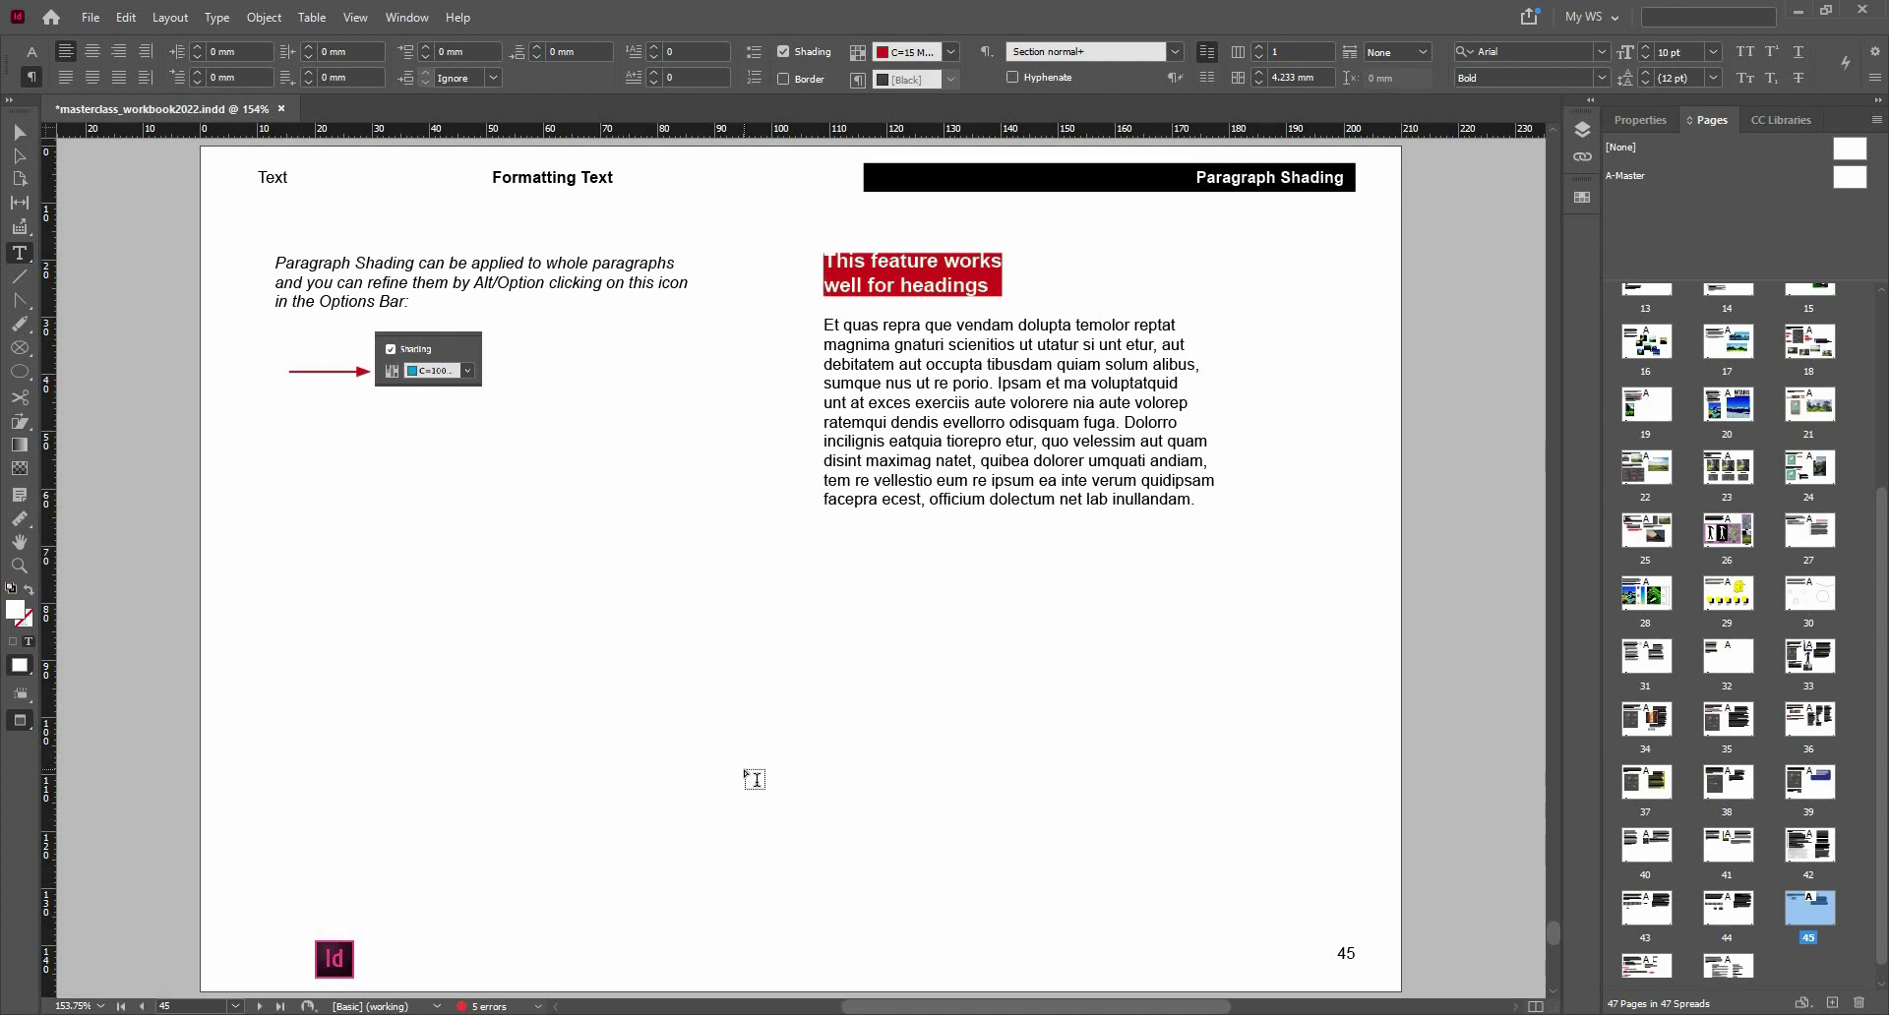
- On page 36, make the bold heading paragraph of the three-column text frame span 3 columns
double_click(1809, 728)
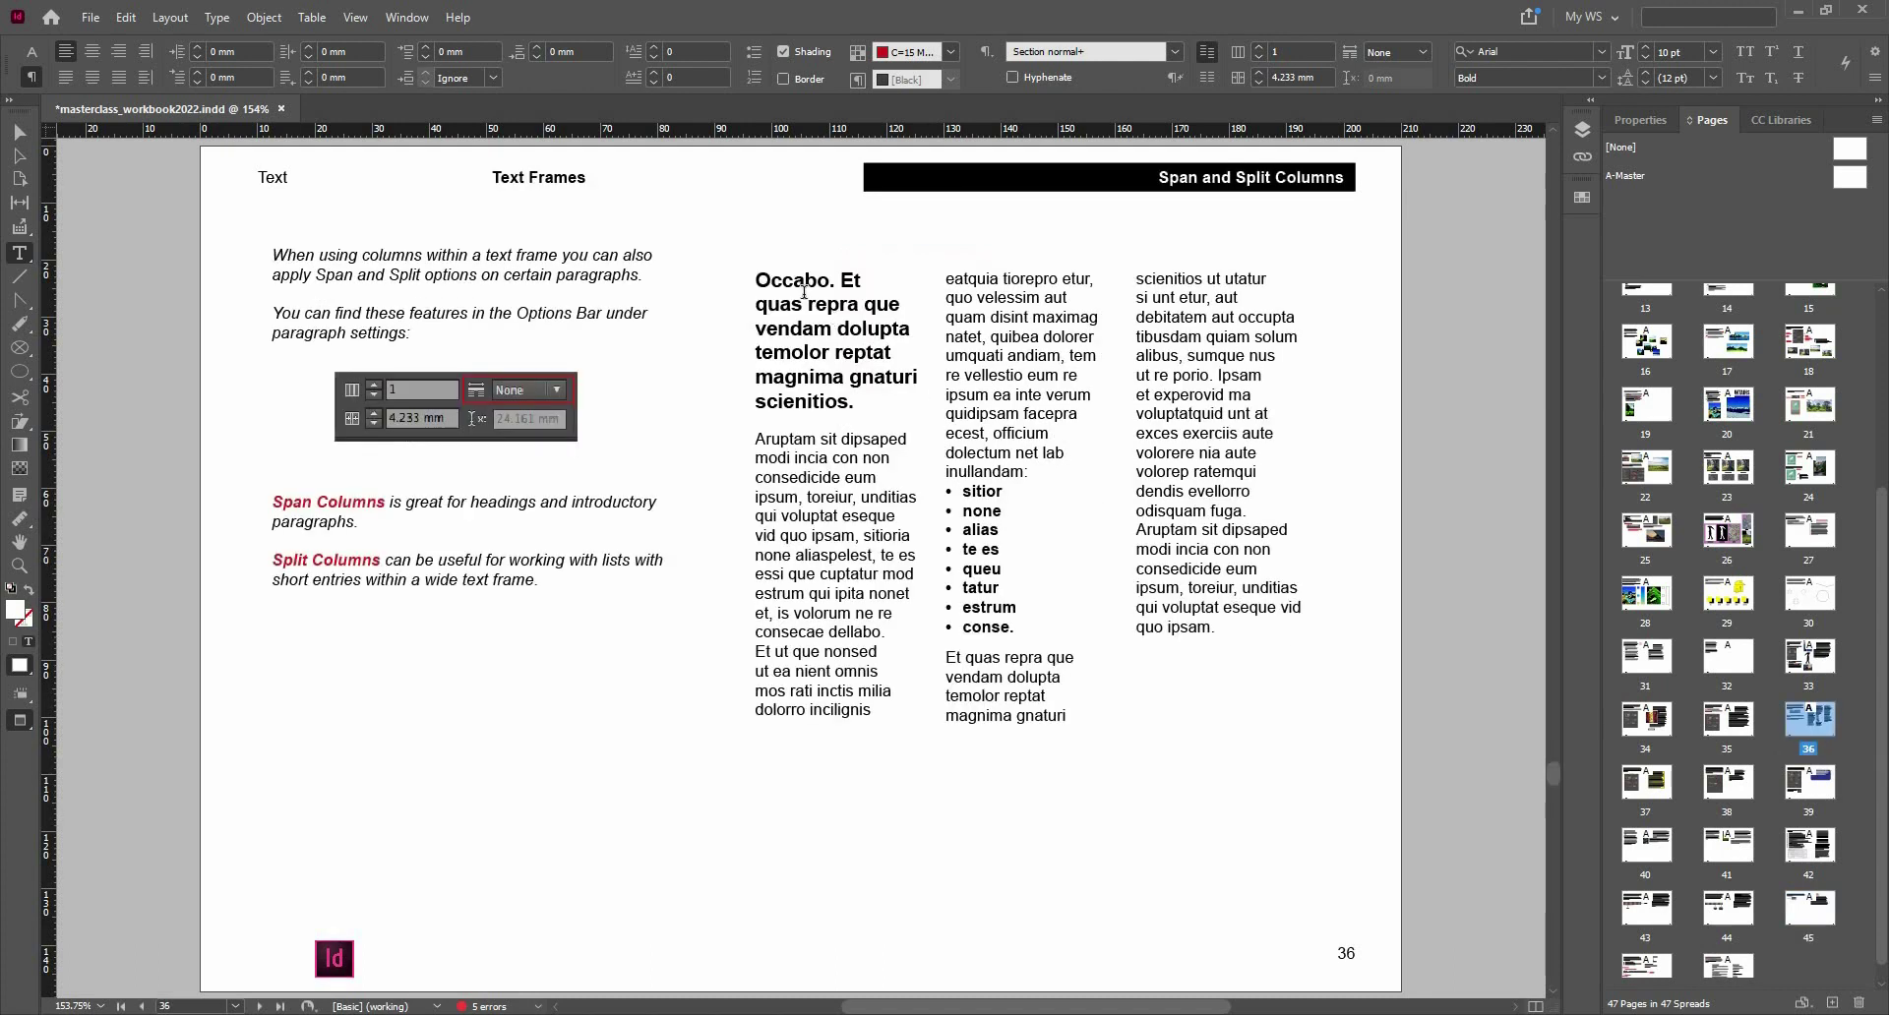
left_click(809, 327)
key("Escape")
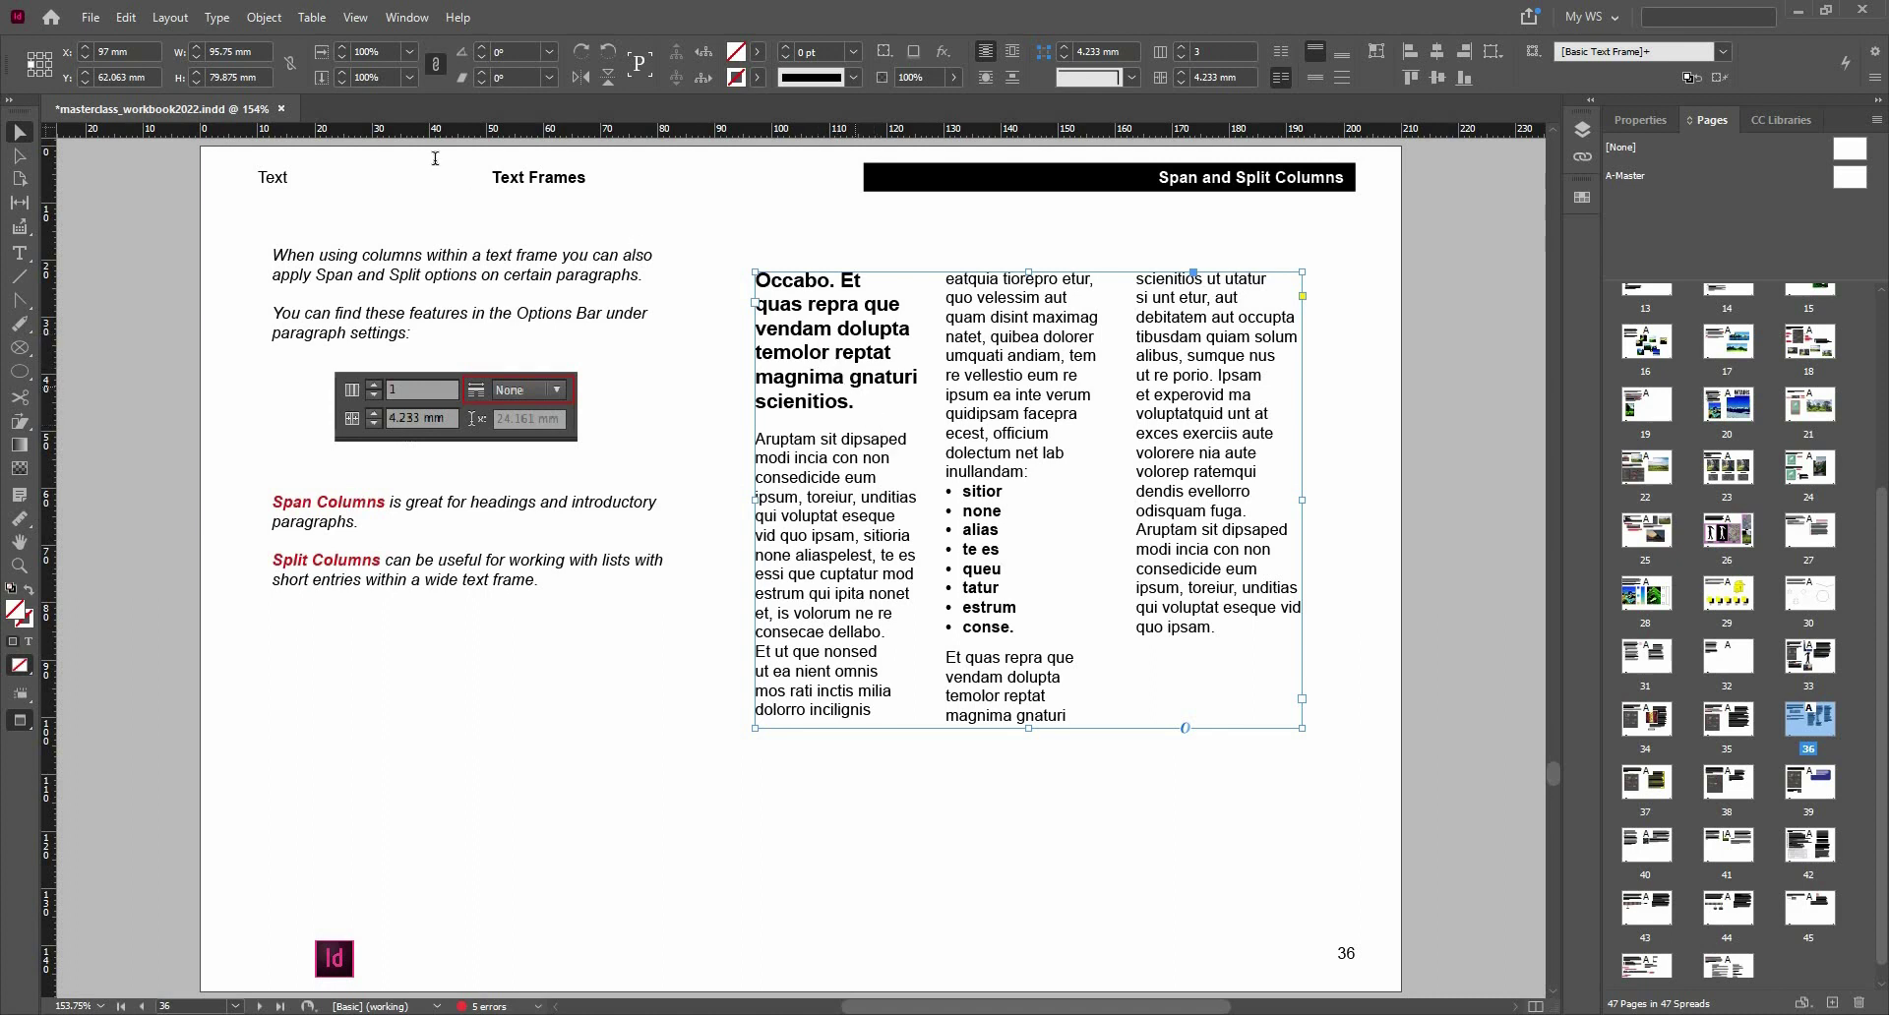
key("t")
left_click(1396, 51)
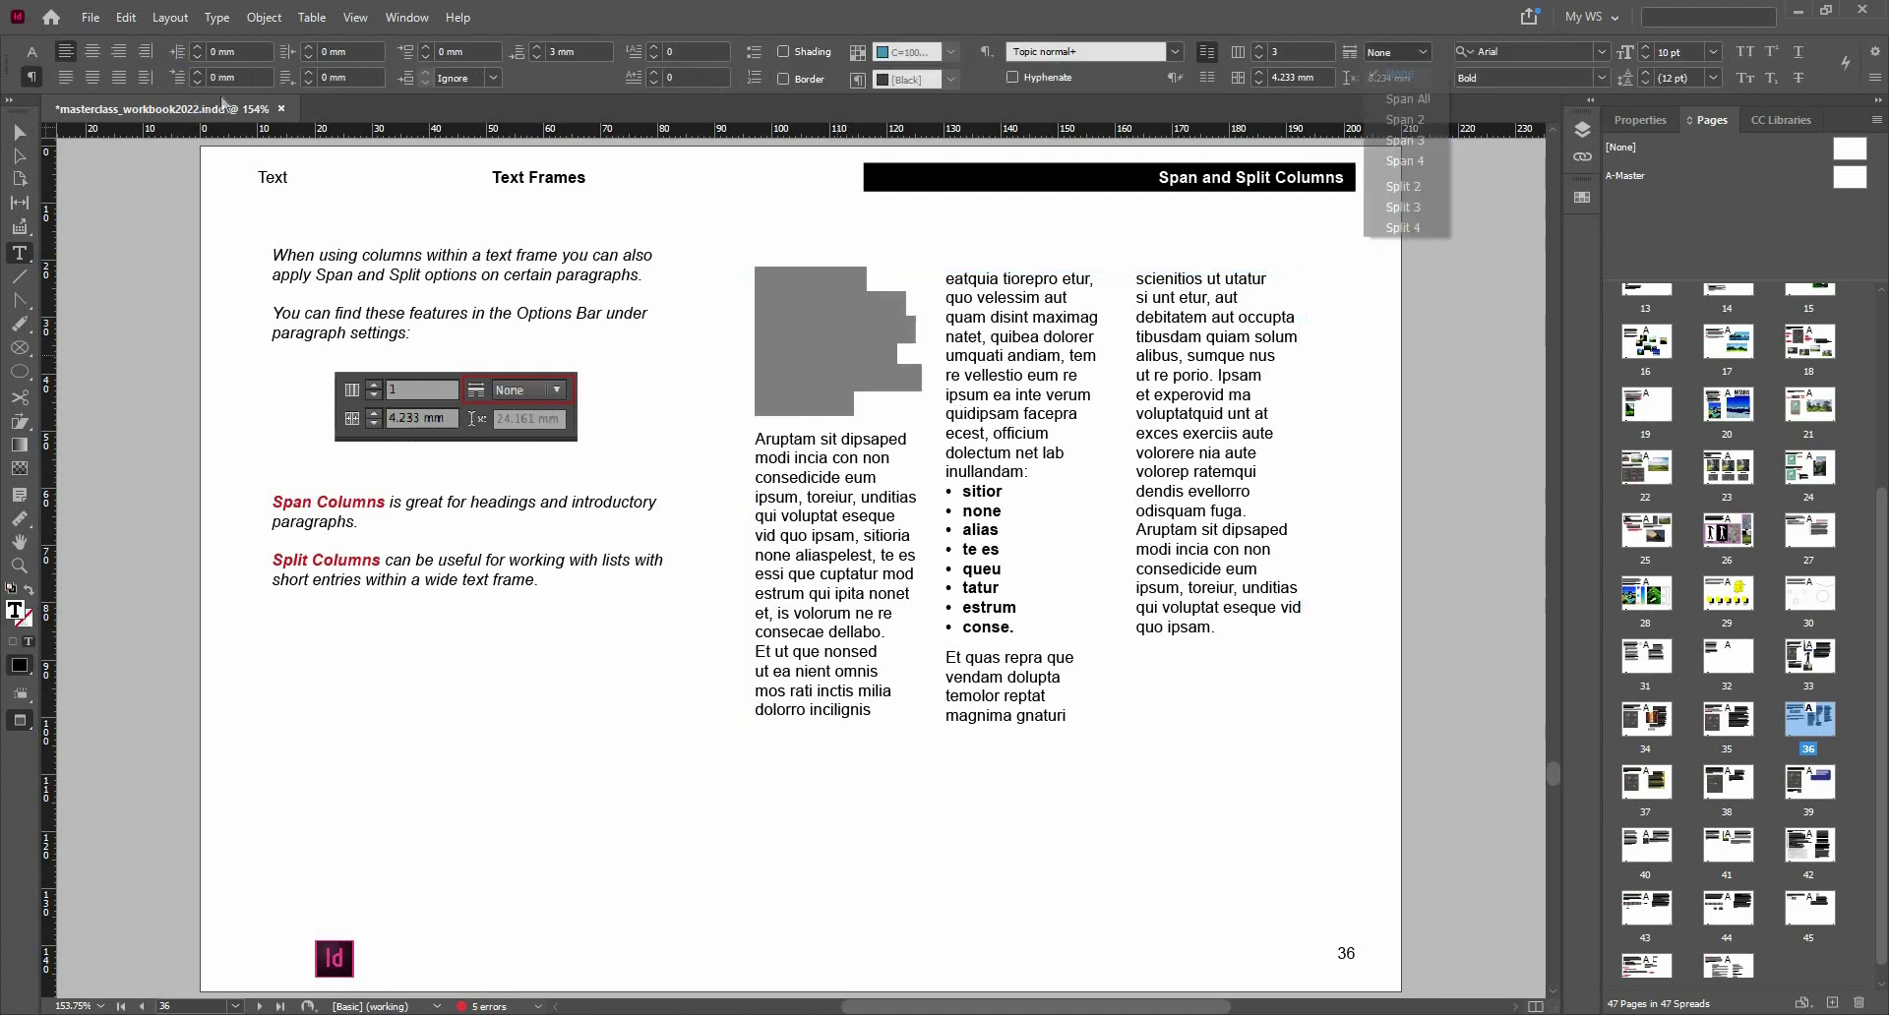
left_click(1425, 138)
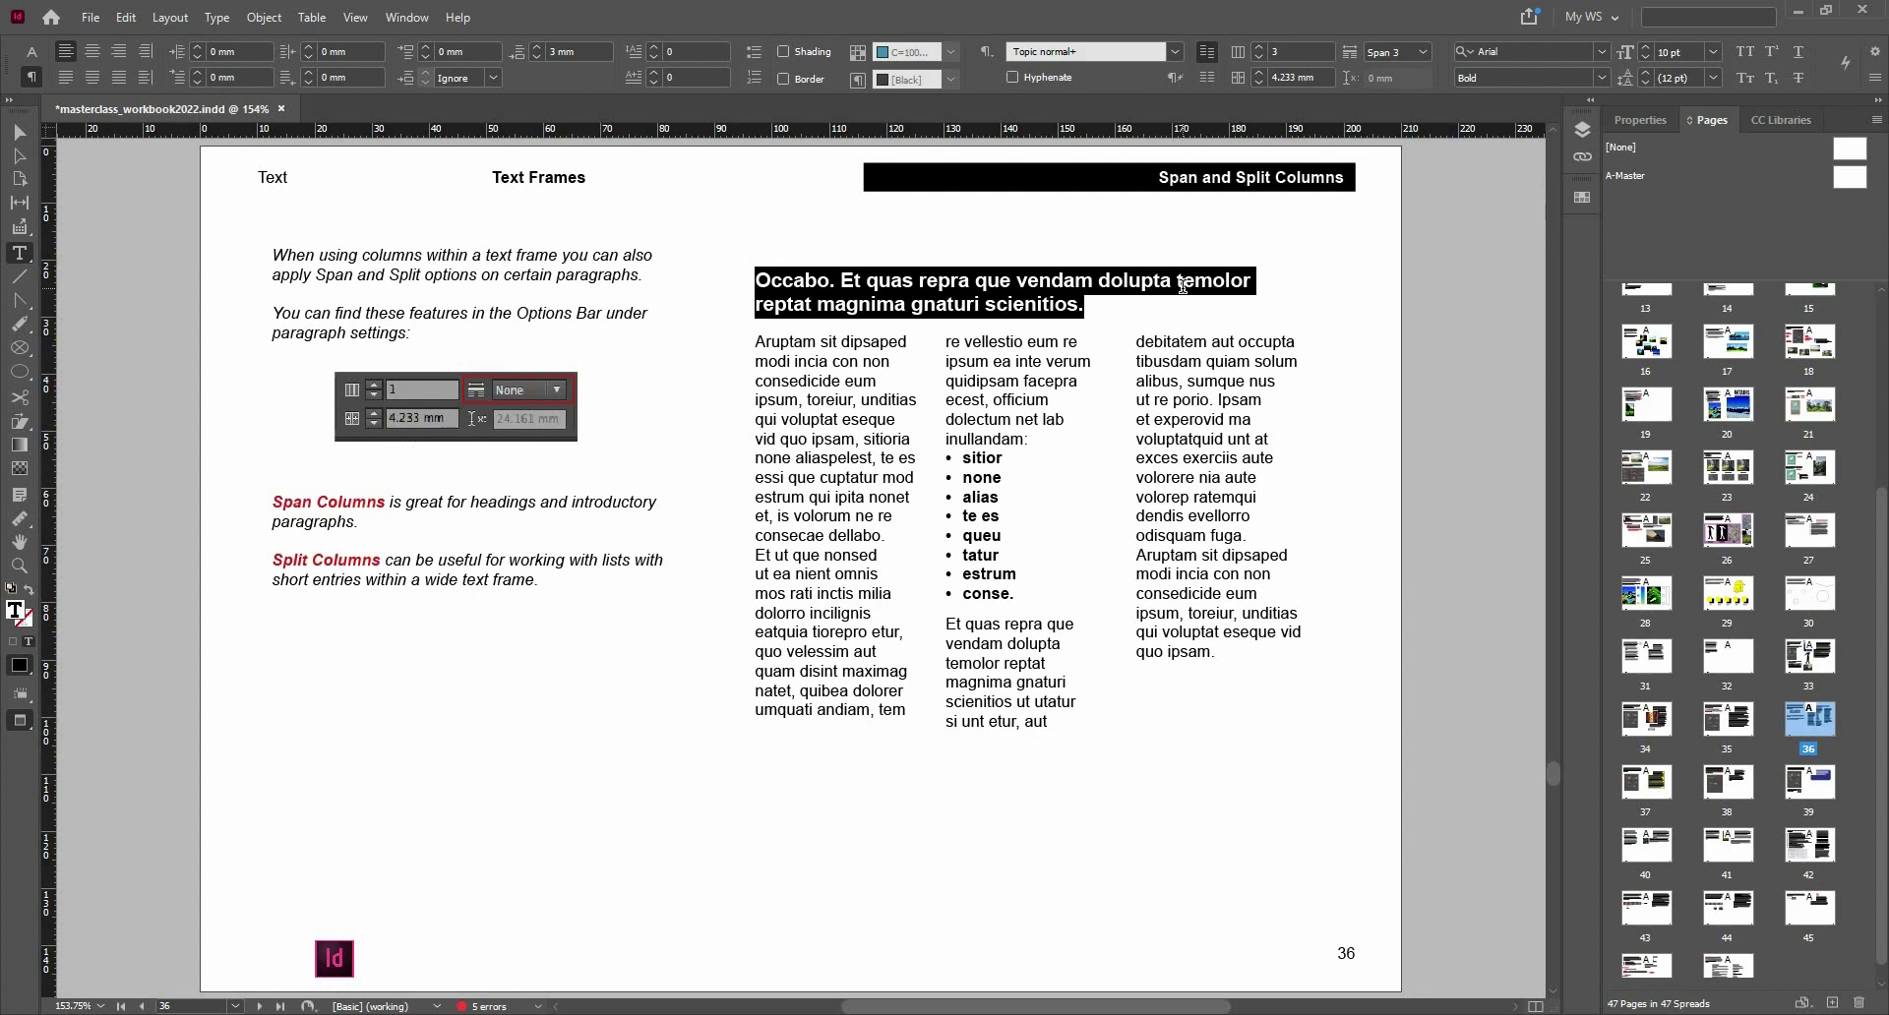
- Change the heading paragraph's column setting to Span 2
left_click(1422, 51)
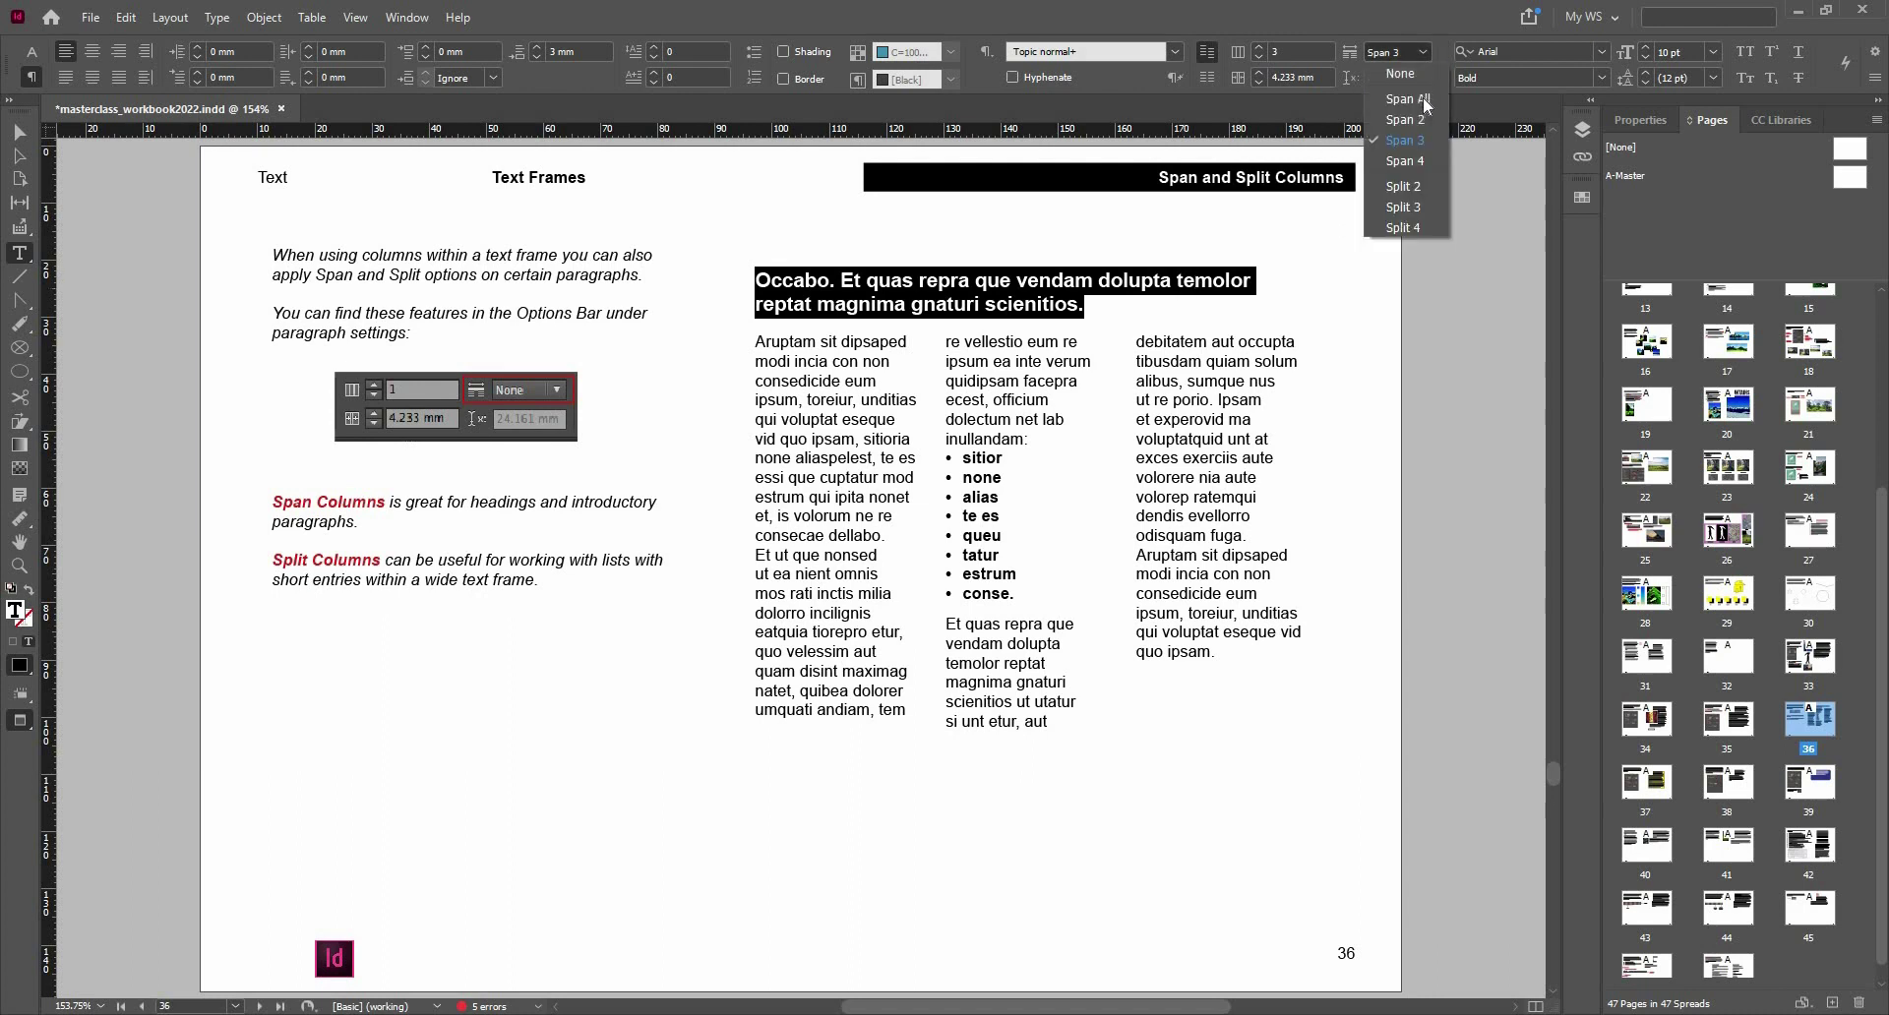
left_click(1397, 116)
left_click(1422, 51)
left_click(1414, 129)
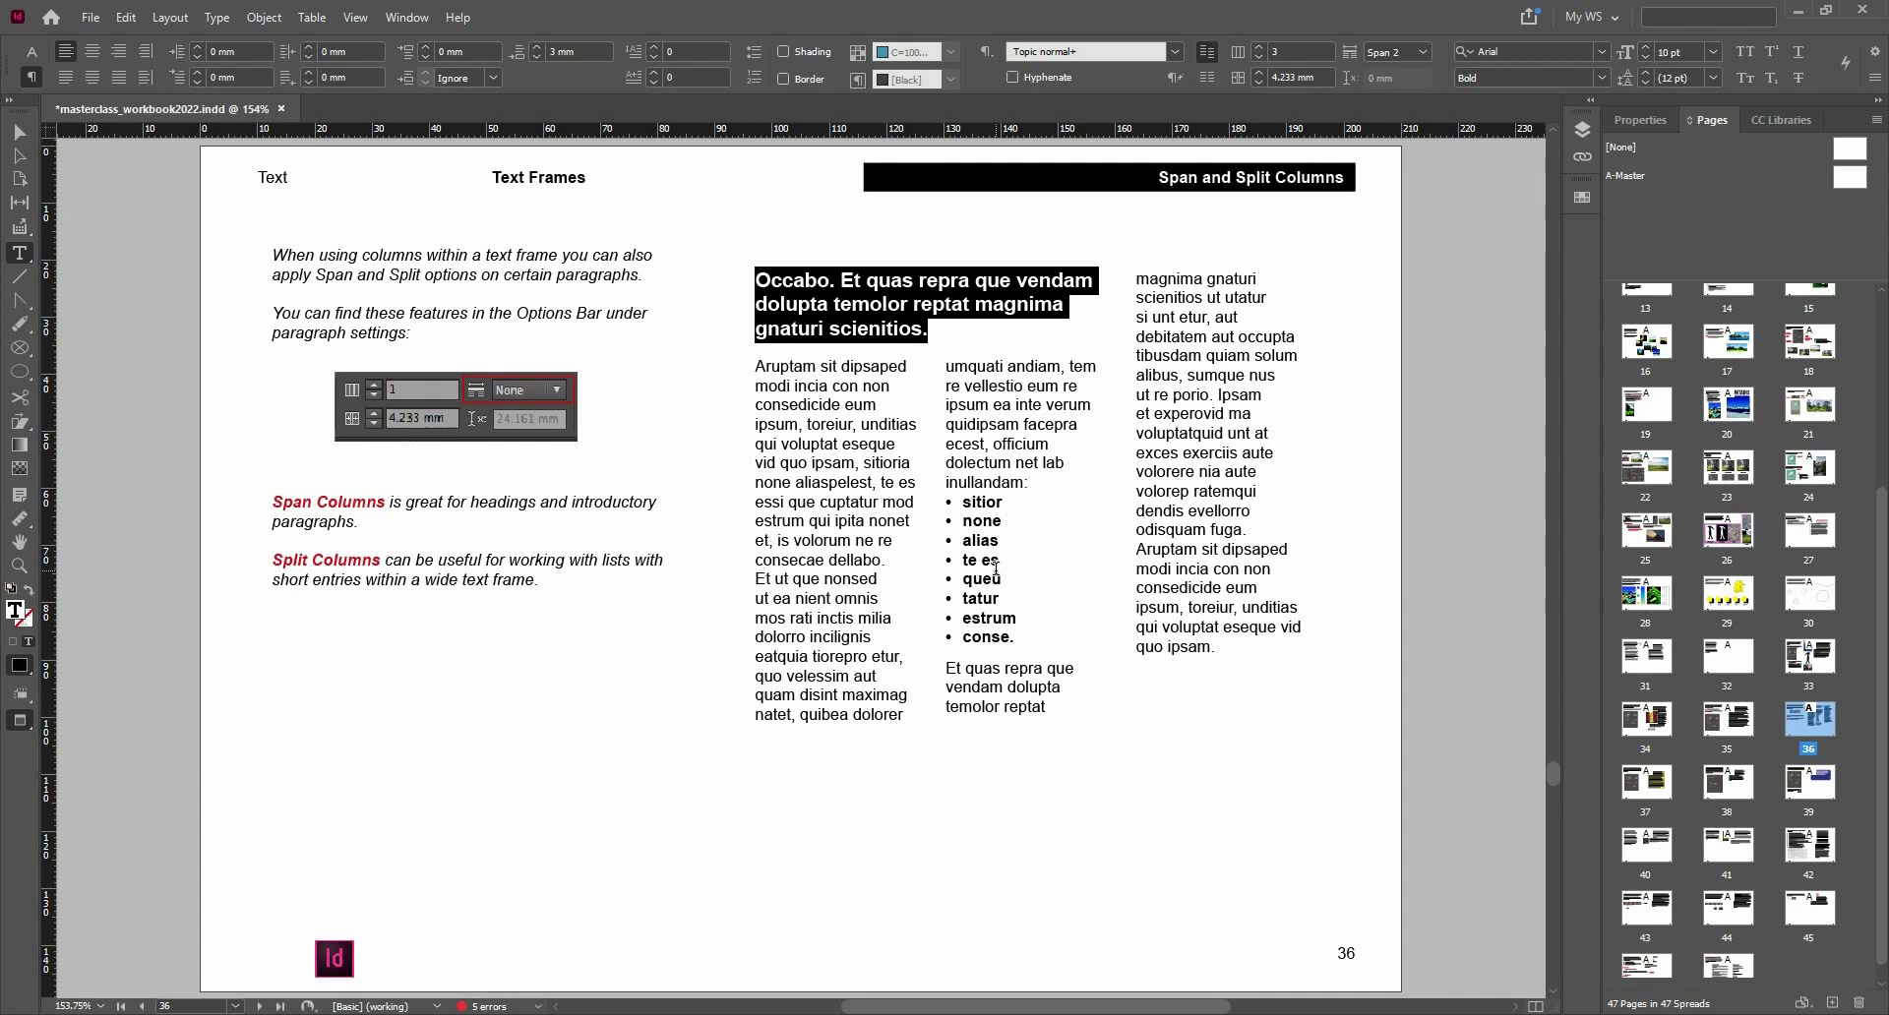
- Split the bulleted list from "sitior" to "conse." into two sub-columns with Split 2
left_click(956, 504)
left_click(1019, 637, "shift")
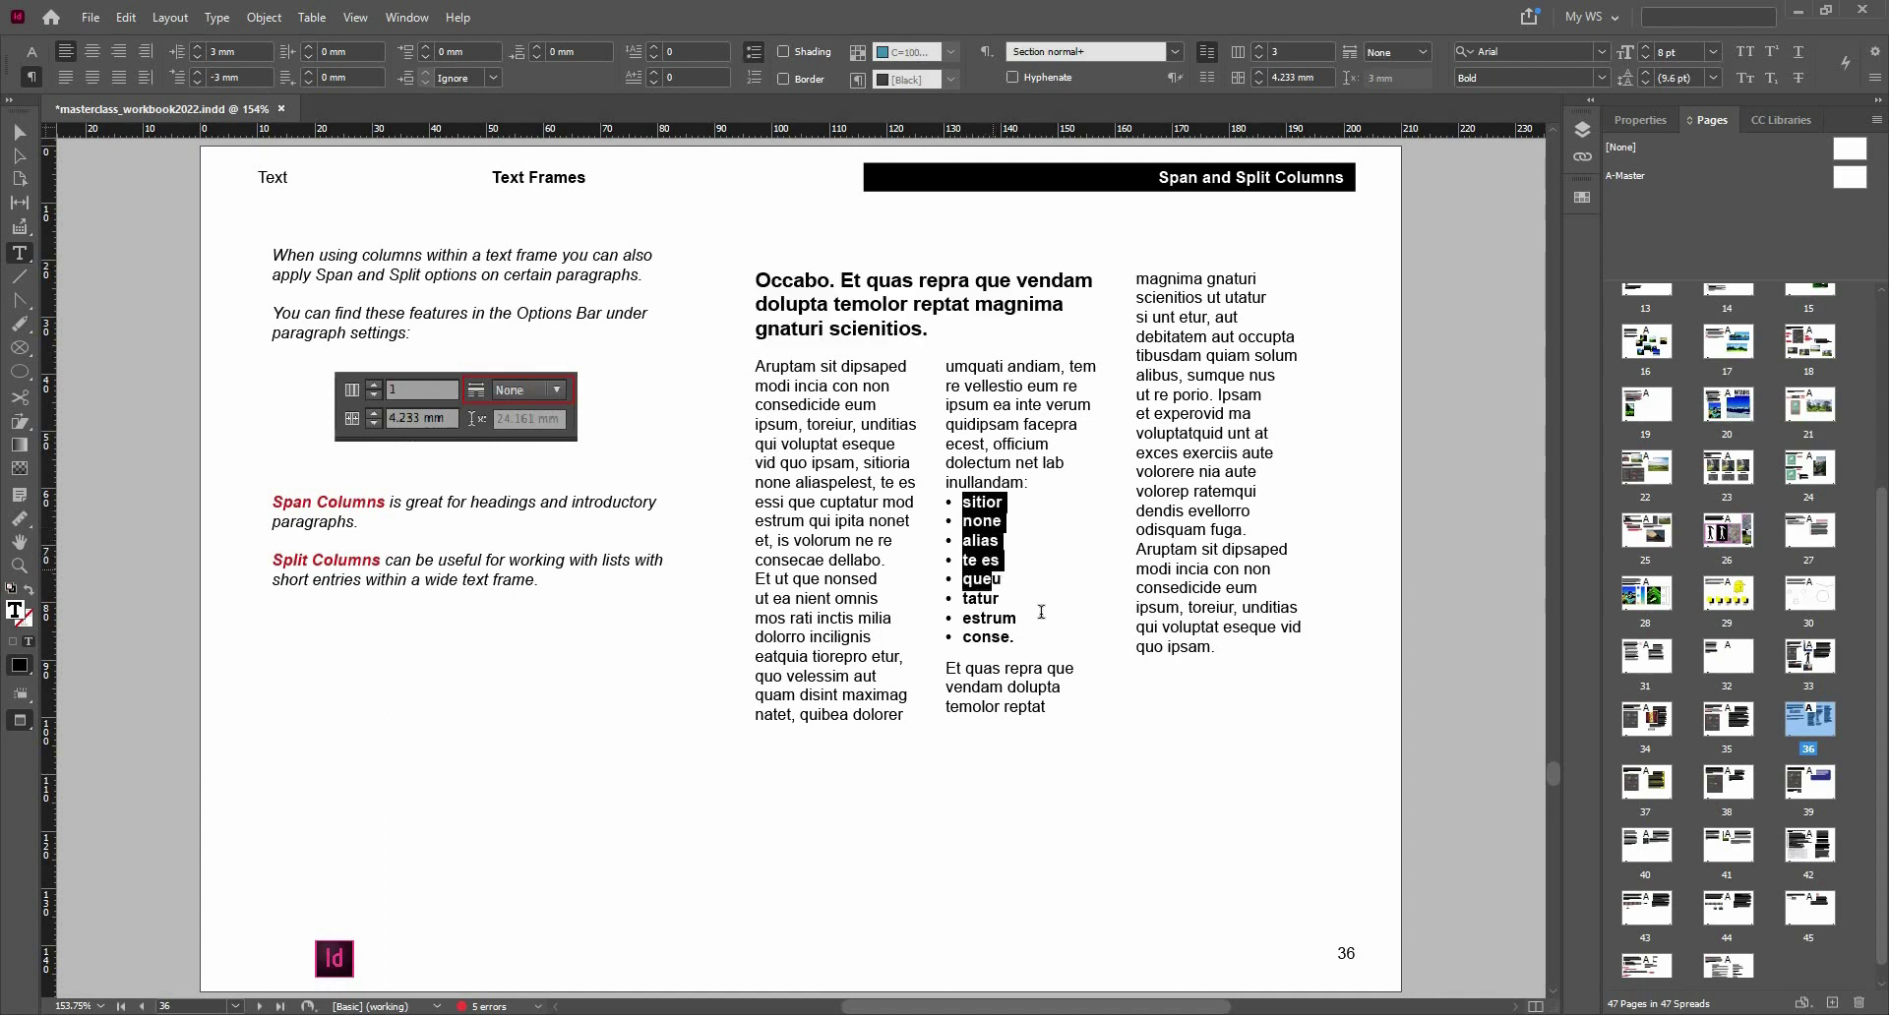
left_click(1384, 51)
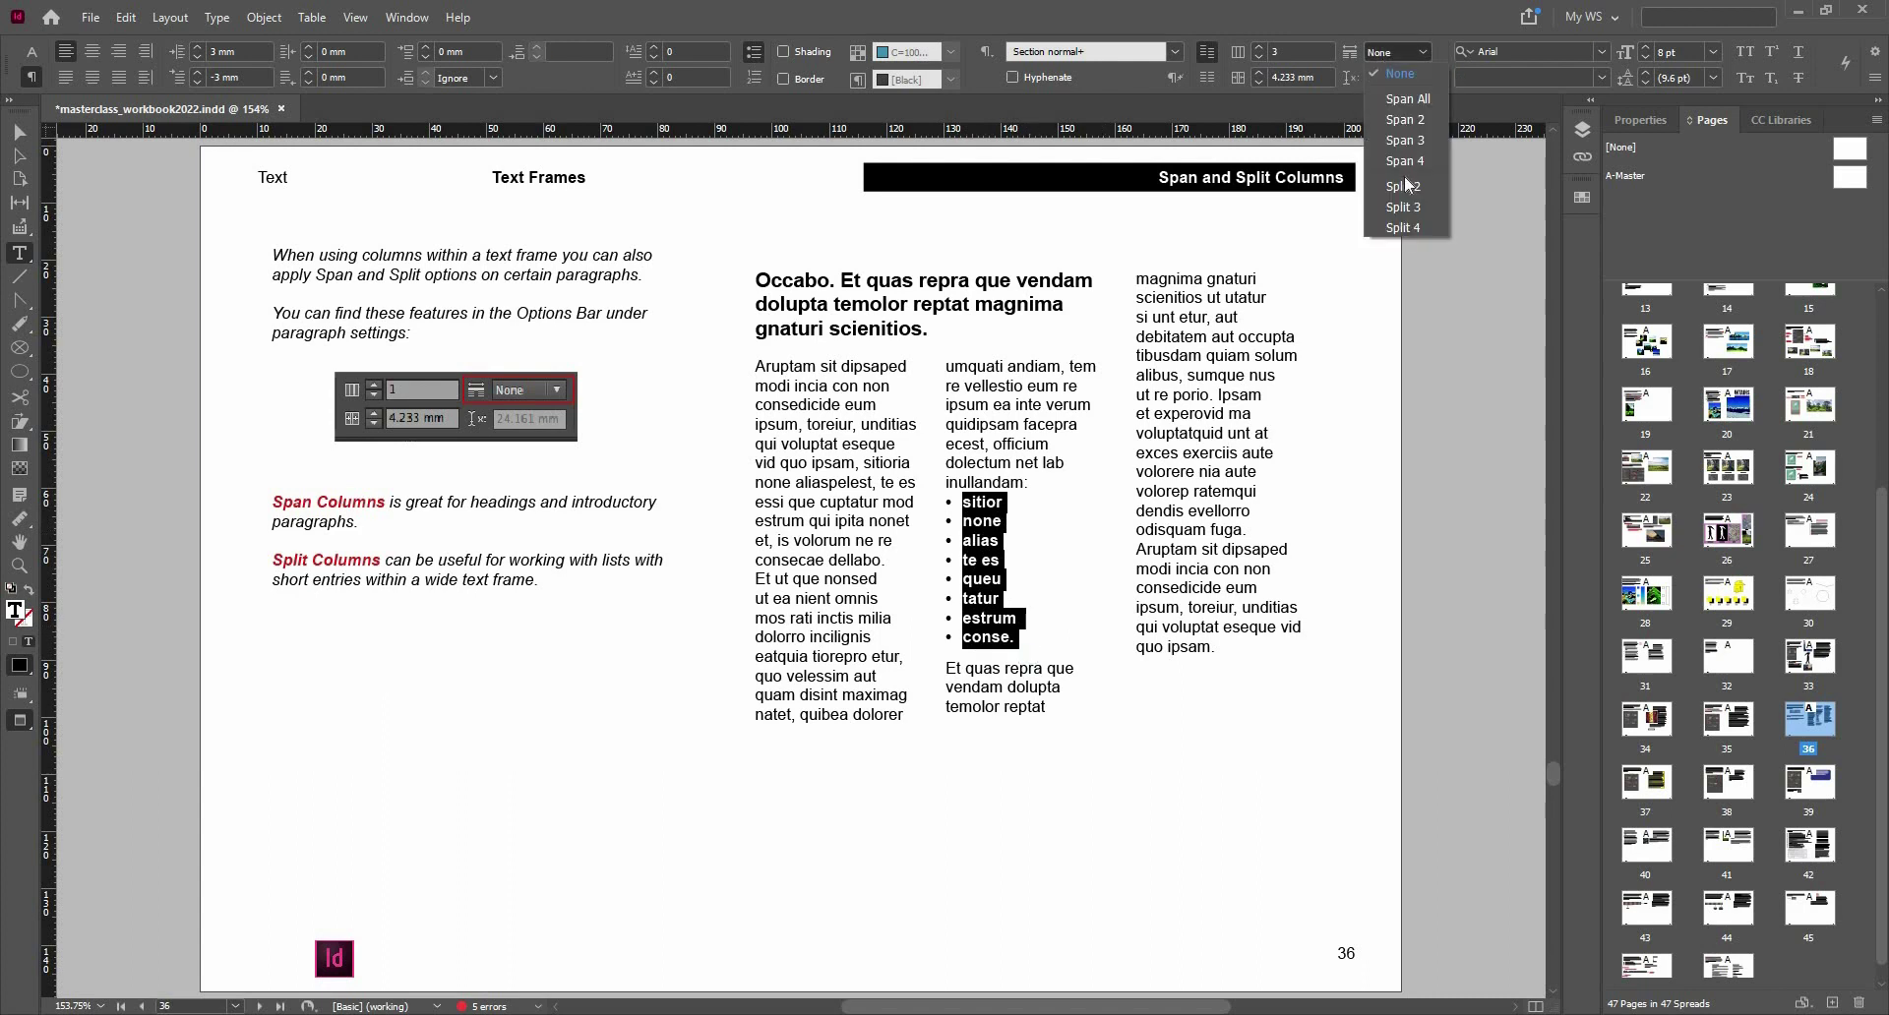
left_click(1406, 187)
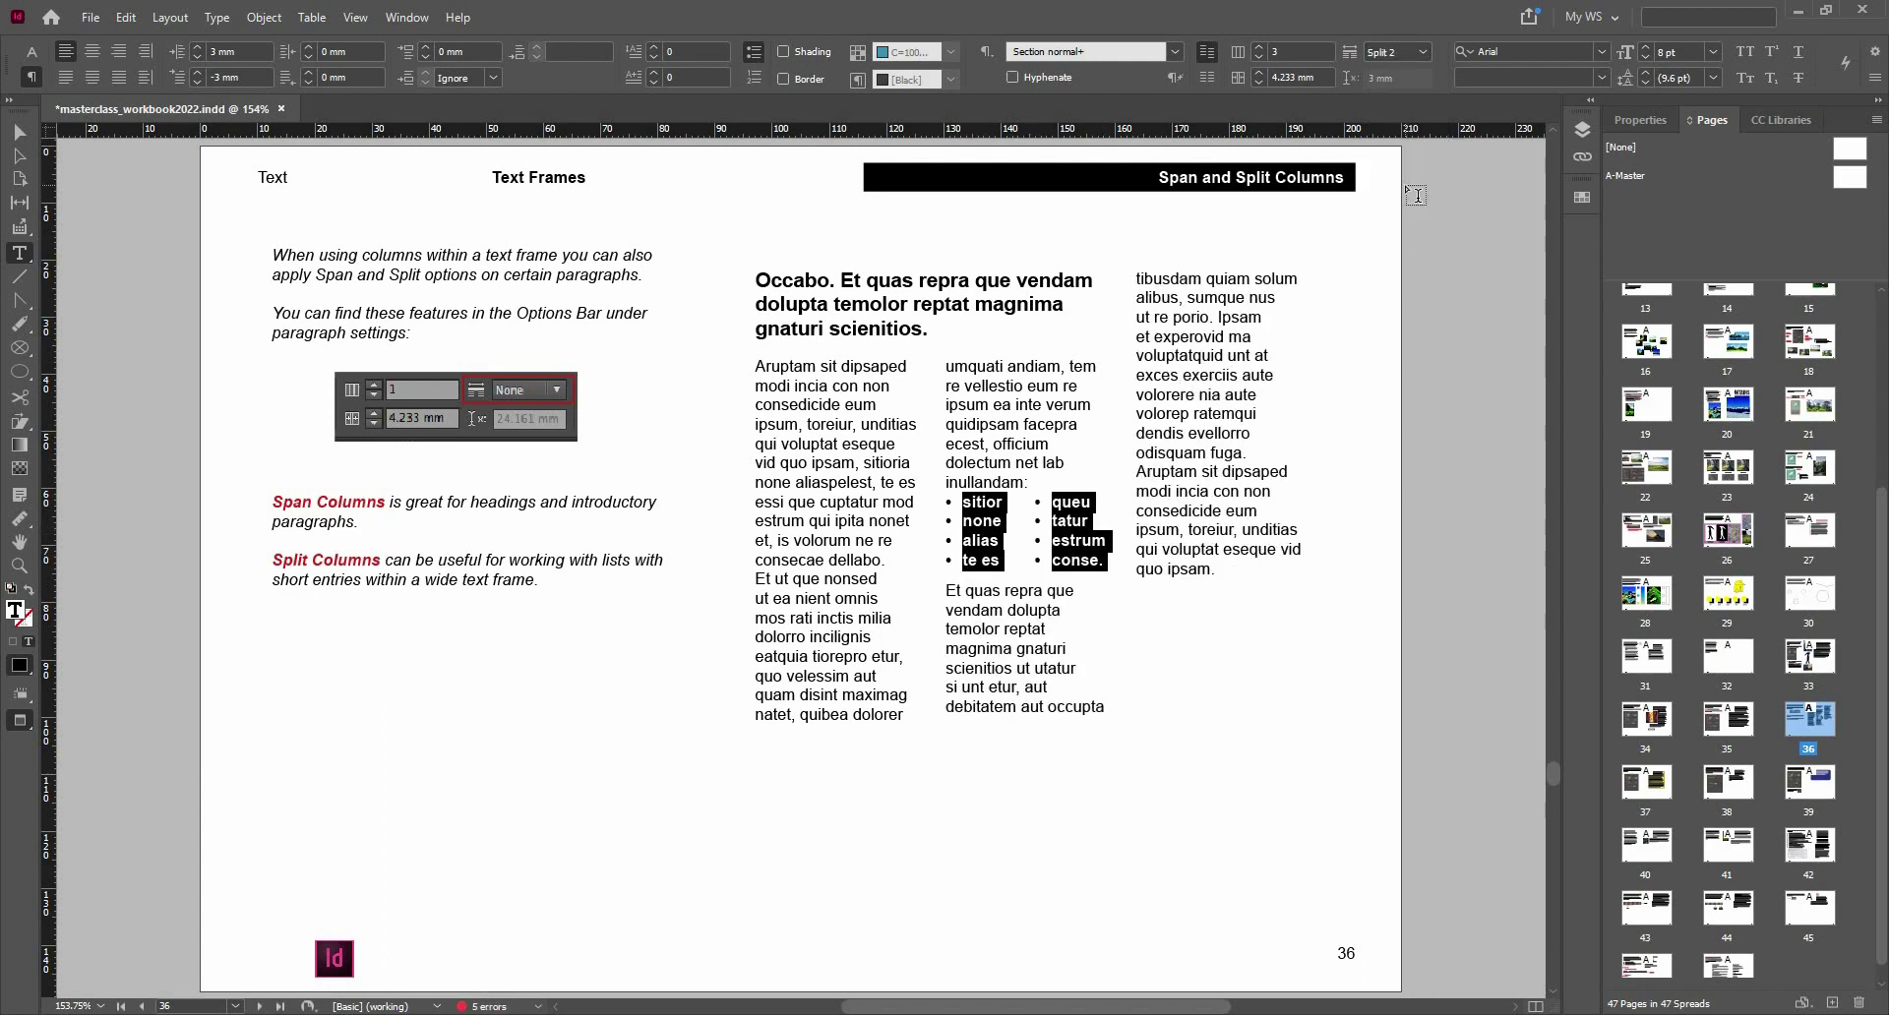